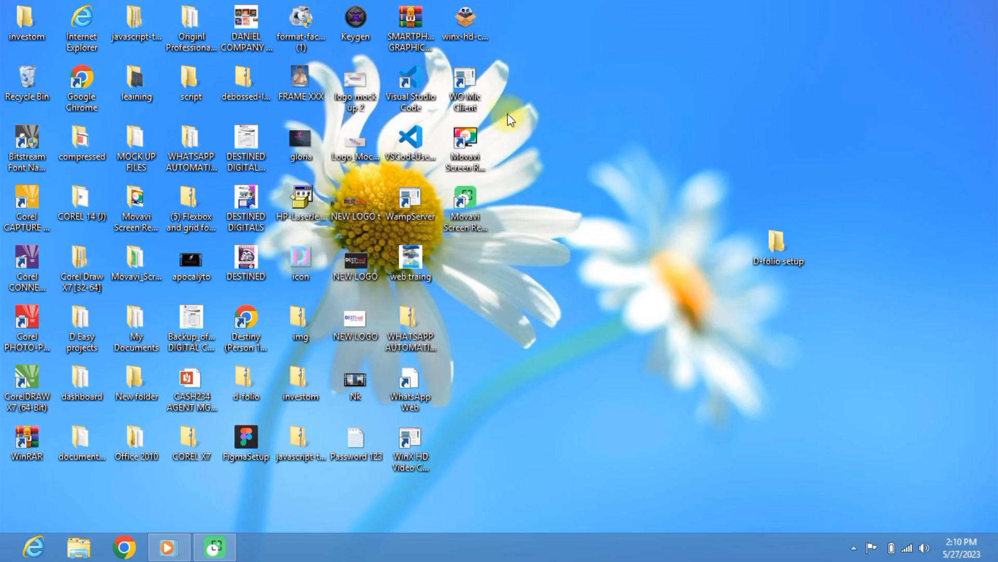
# Step: Bring Chrome to the front, showing the D-folio portfolio home page
pyautogui.click(114, 556)
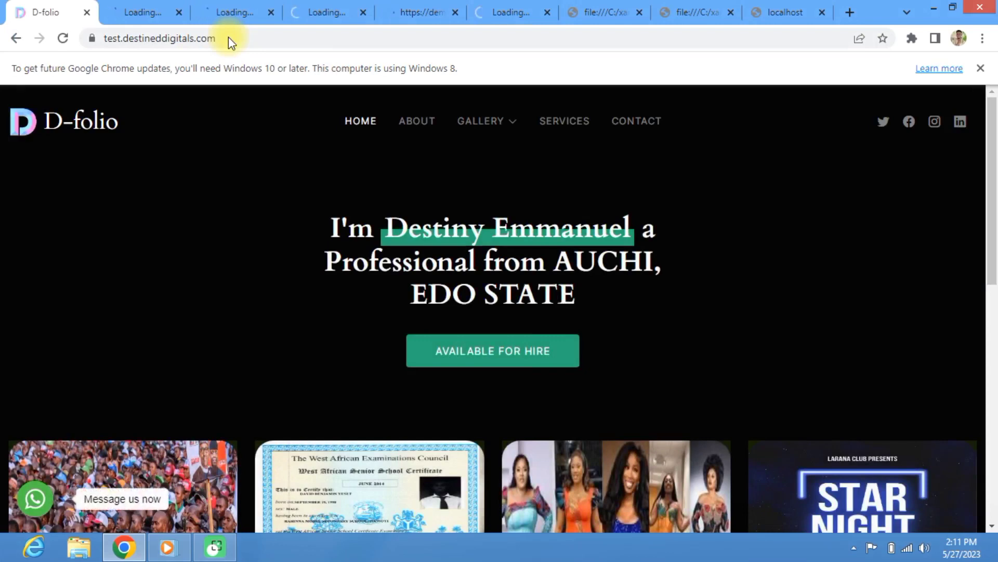
pyautogui.scroll(-10, 311, 331)
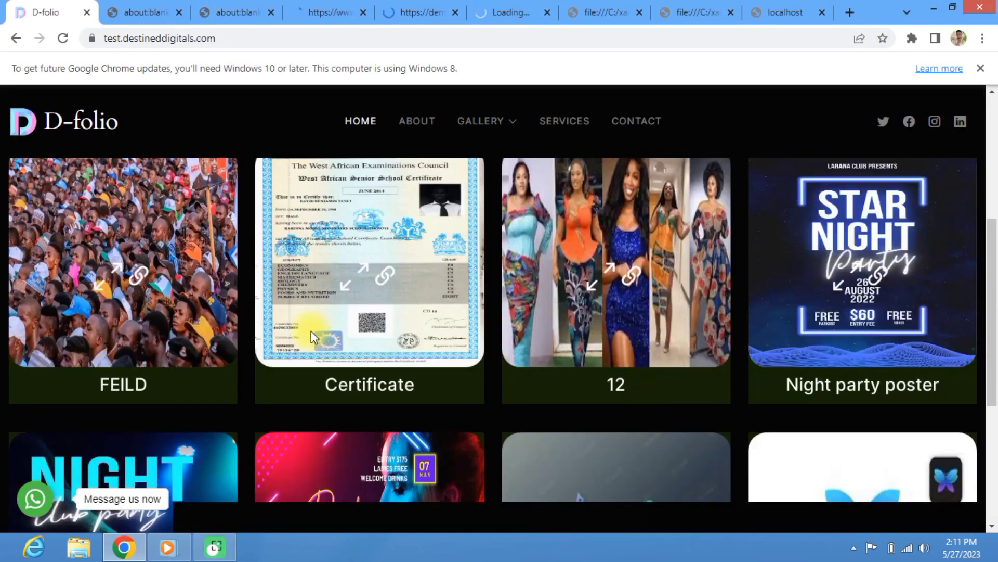
pyautogui.scroll(10, 311, 331)
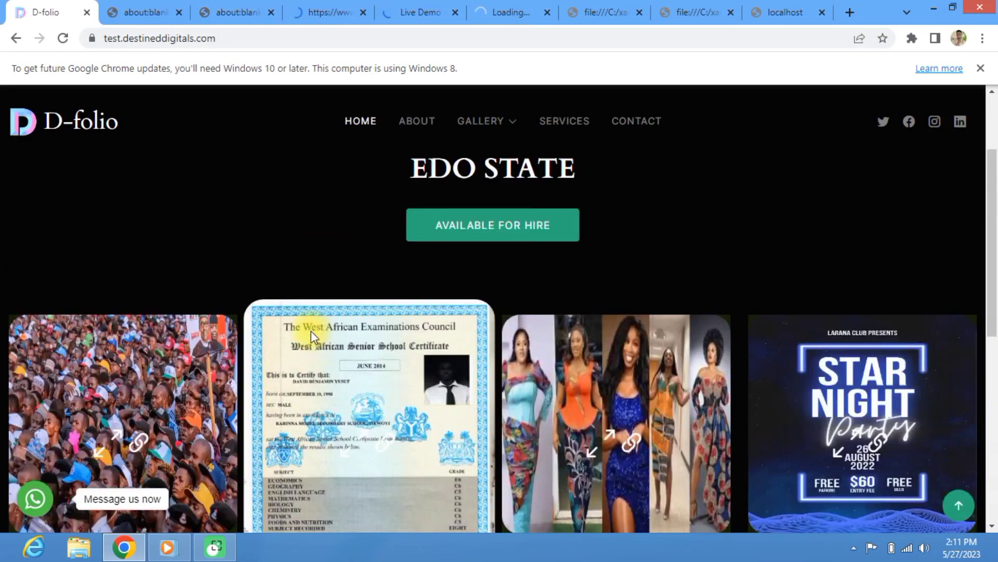
pyautogui.scroll(-7, 135, 244)
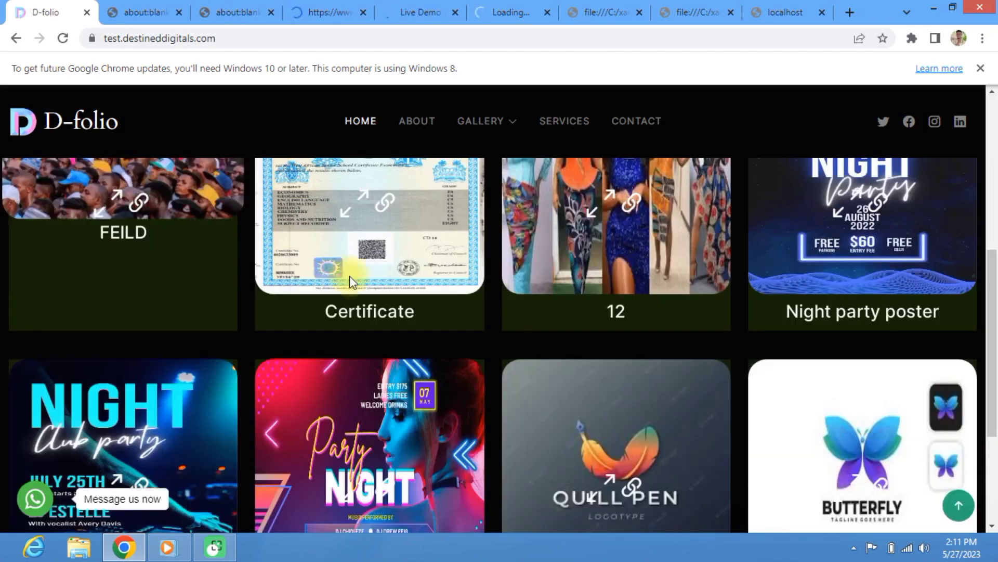
pyautogui.scroll(4, 349, 276)
pyautogui.scroll(-1, 601, 388)
pyautogui.scroll(-3, 606, 331)
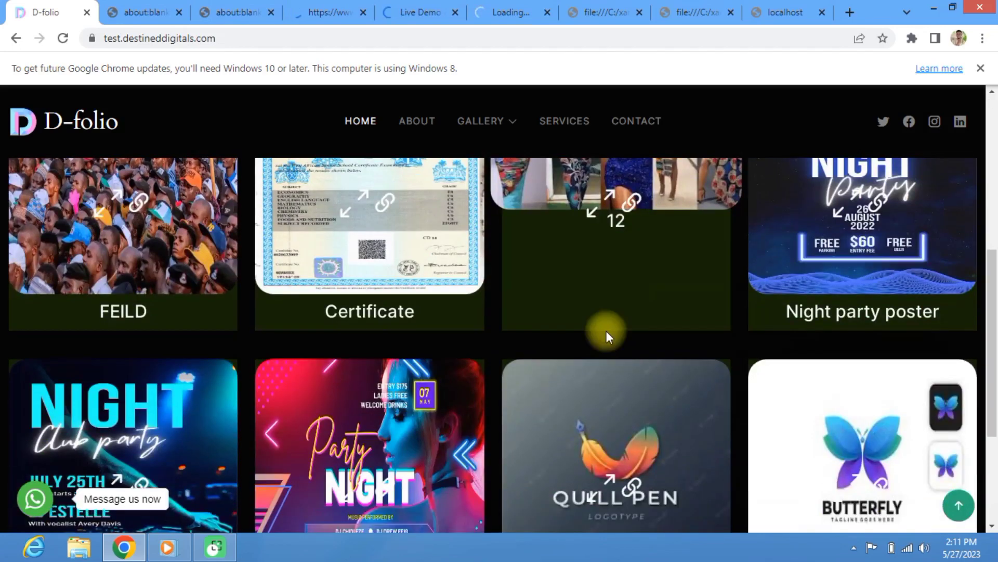
pyautogui.scroll(-4, 312, 332)
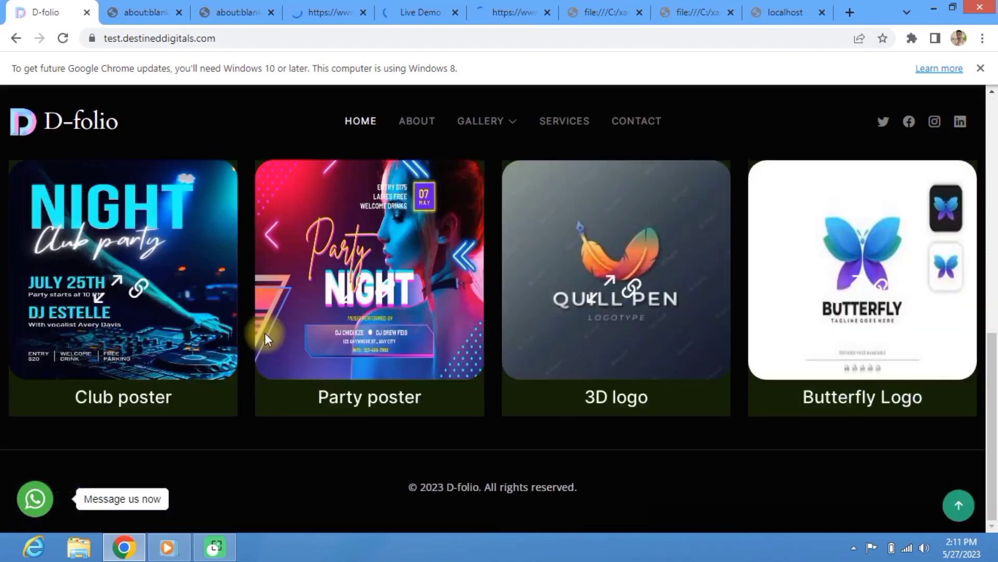
pyautogui.scroll(10, 317, 260)
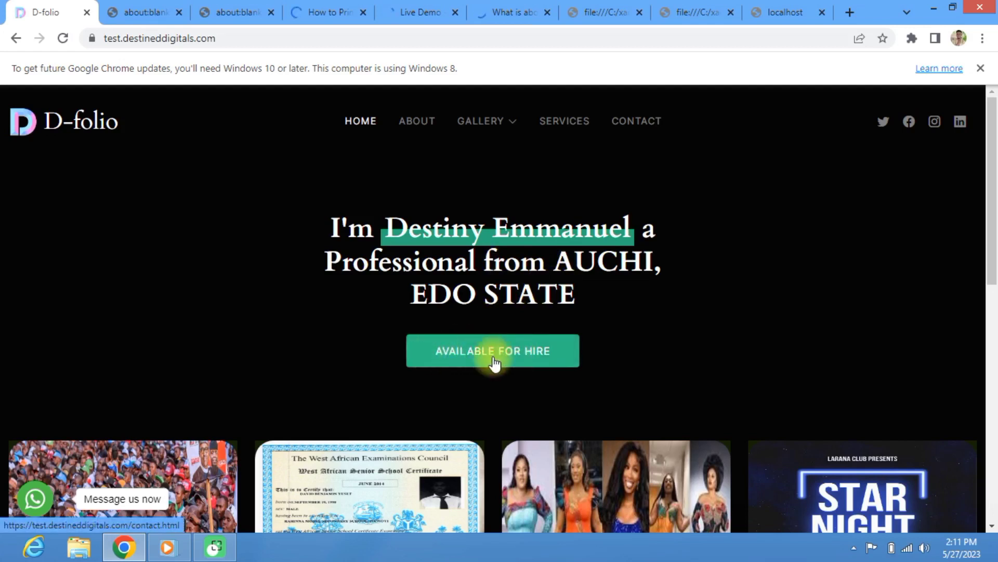
# Step: Open the D-folio About page and lower the screen brightness to minimum
pyautogui.click(424, 124)
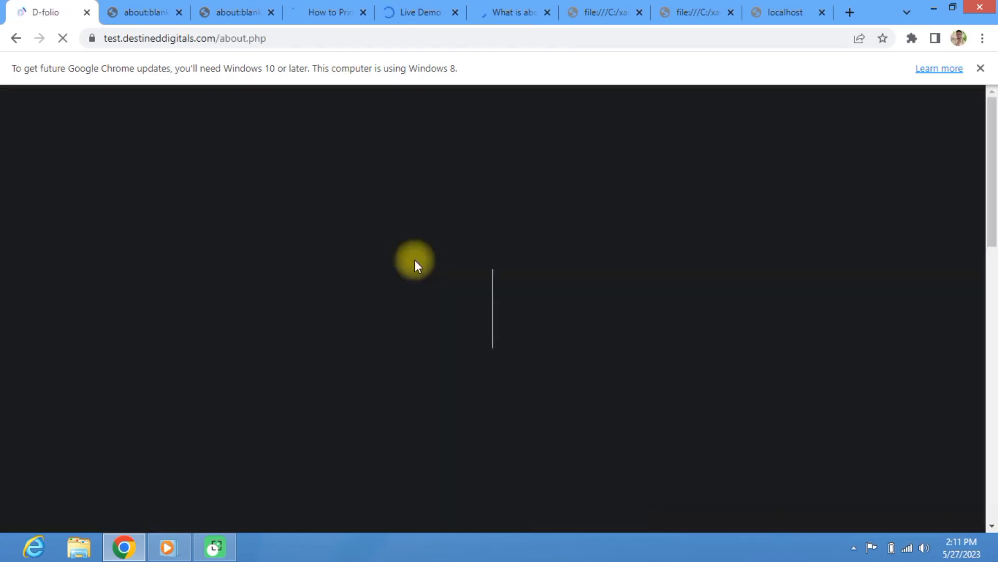
pyautogui.press('XF86MonBrightnessDown')
pyautogui.press('XF86MonBrightnessDown')
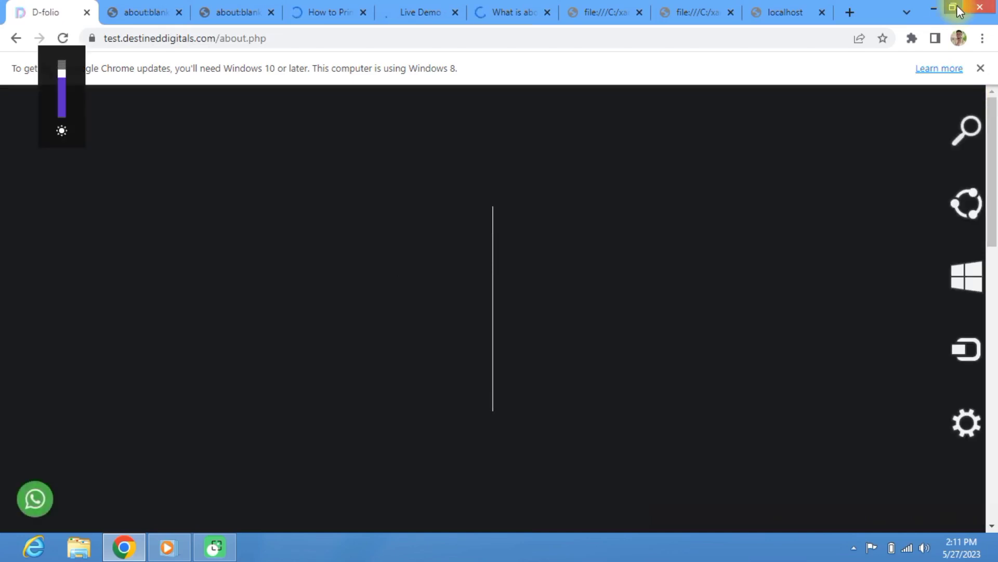
pyautogui.press('XF86MonBrightnessDown')
pyautogui.press('XF86MonBrightnessDown')
pyautogui.press('XF86MonBrightnessDown')
pyautogui.press('XF86MonBrightnessDown')
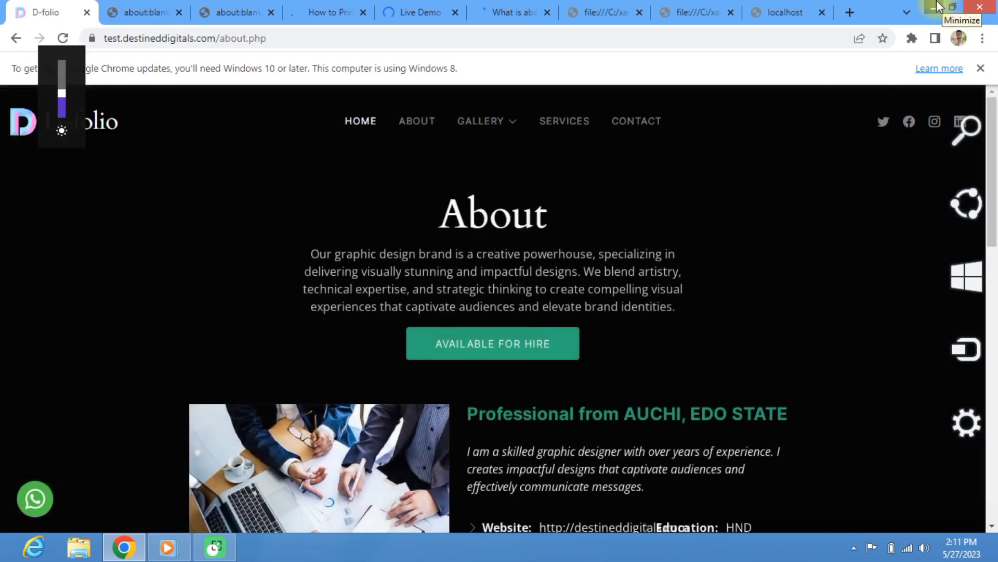
pyautogui.press('XF86MonBrightnessDown')
pyautogui.press('XF86MonBrightnessDown')
pyautogui.press('XF86MonBrightnessDown')
pyautogui.press('XF86MonBrightnessDown')
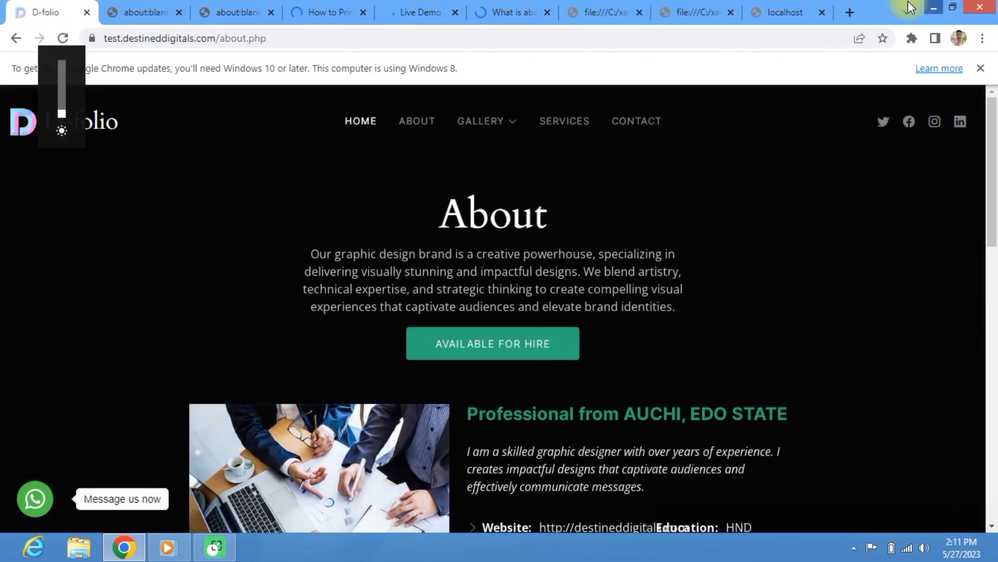
# Step: Scroll down to the testimonials carousel and page to the second and third testimonials
pyautogui.scroll(-8, 254, 444)
pyautogui.scroll(3, 313, 450)
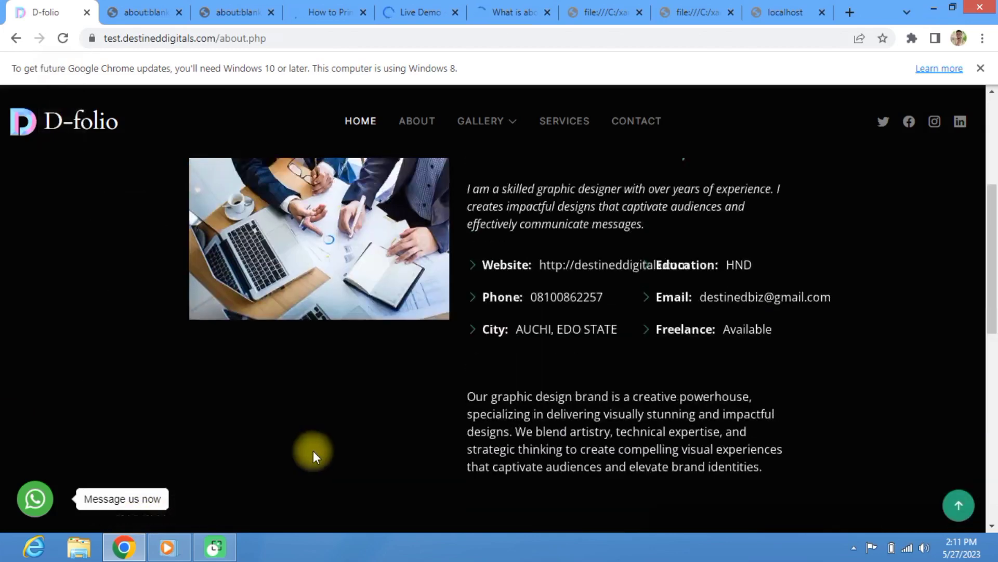
pyautogui.scroll(5, 313, 450)
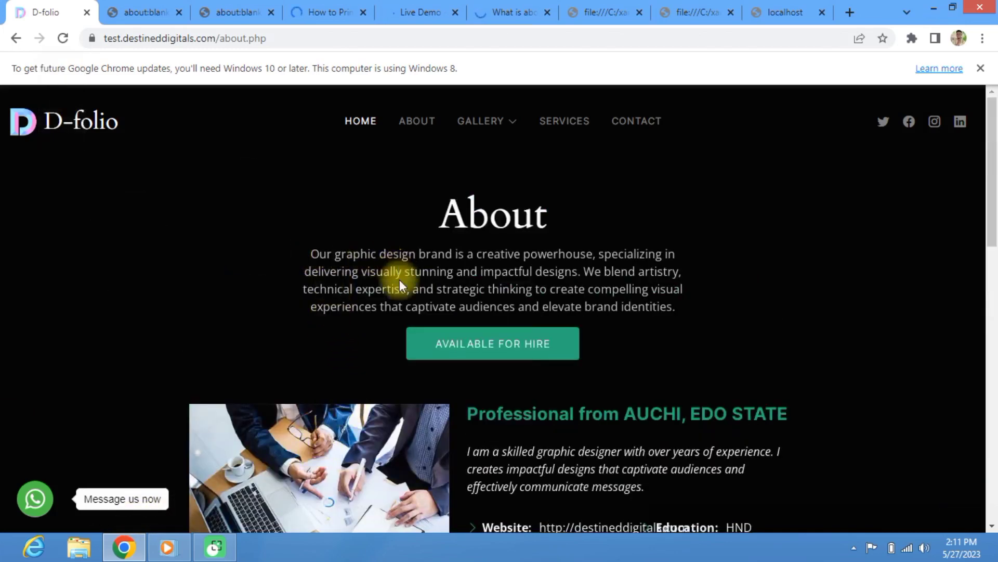
pyautogui.scroll(-1, 504, 412)
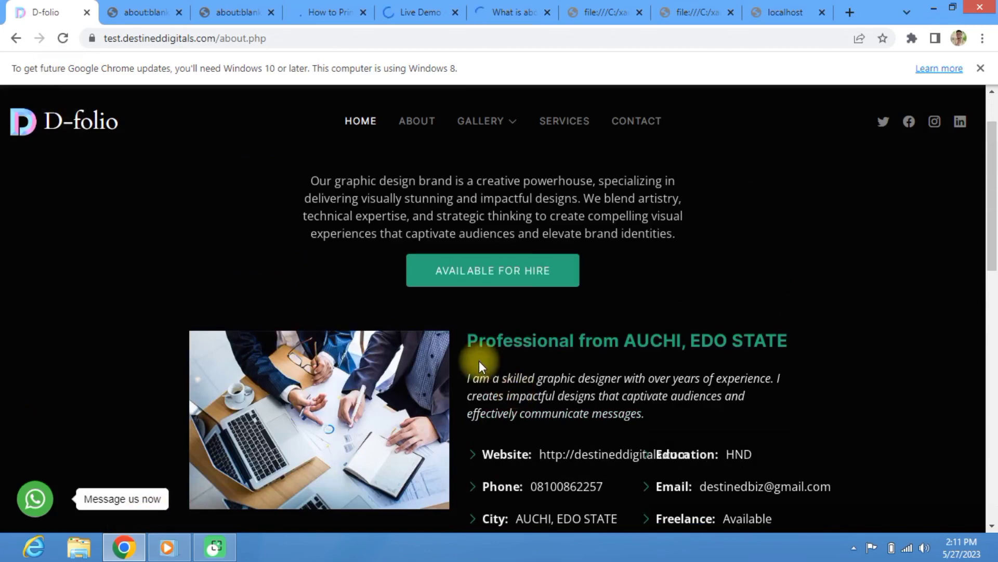
pyautogui.scroll(-1, 479, 357)
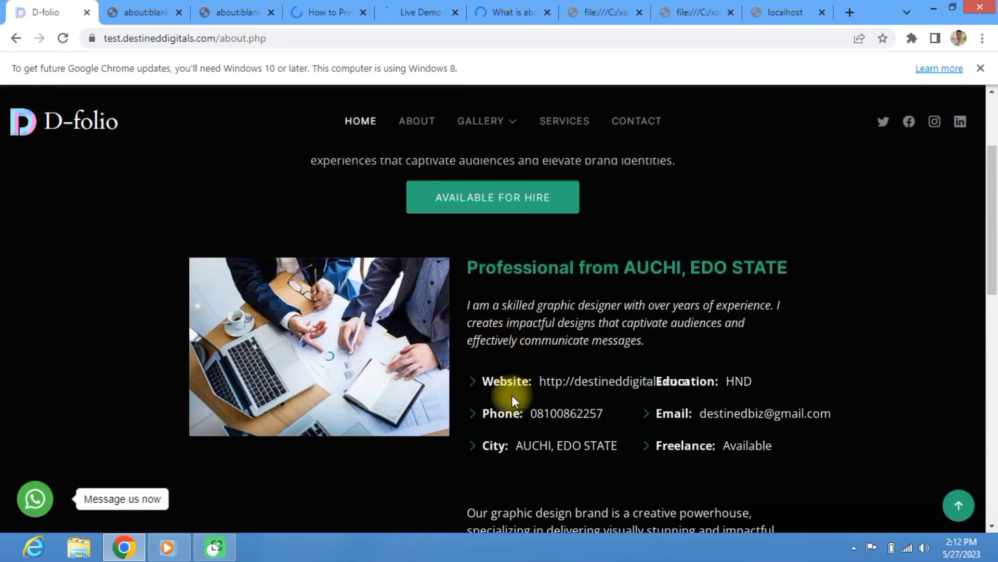
pyautogui.scroll(-1, 520, 364)
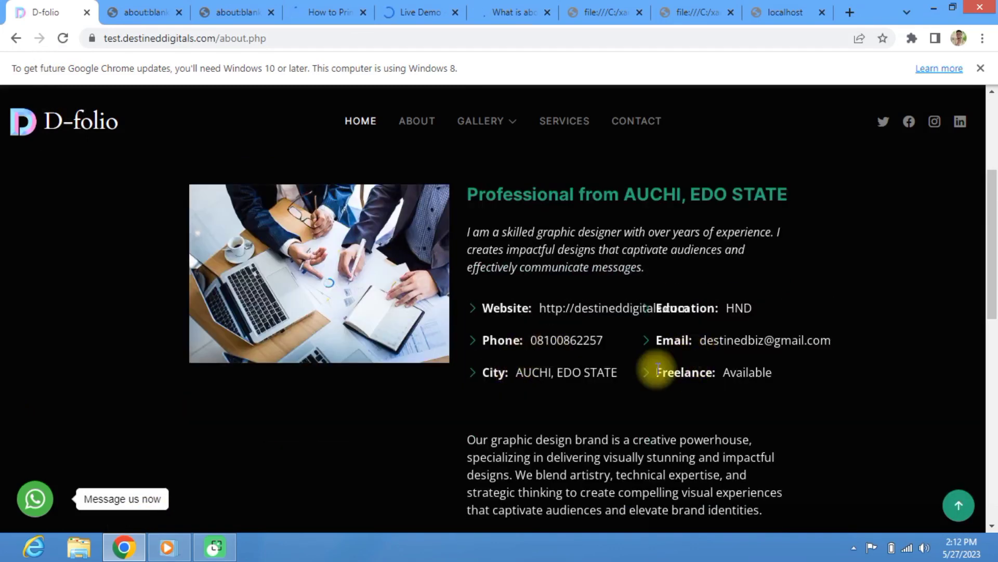
pyautogui.scroll(-5, 540, 393)
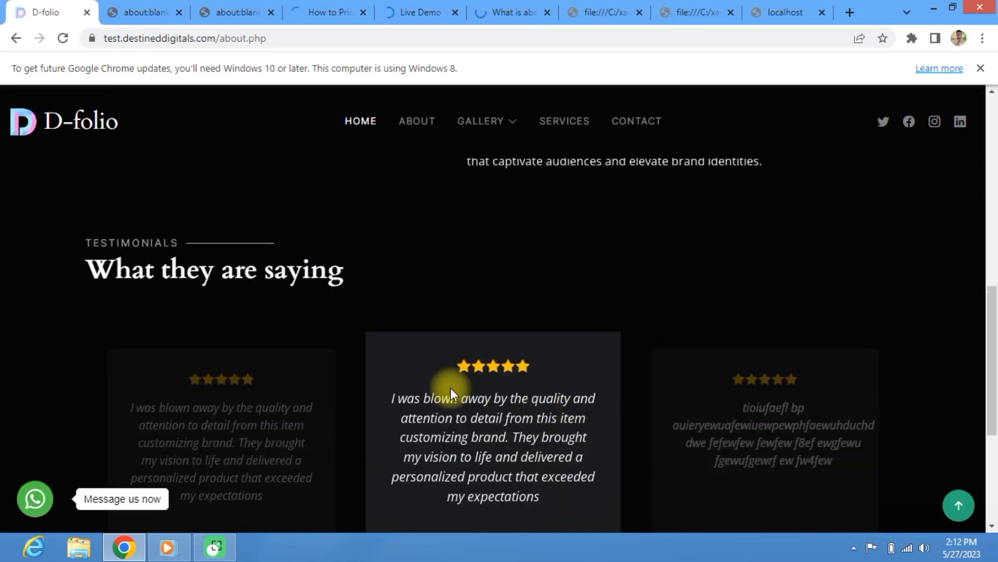
pyautogui.scroll(-3, 446, 392)
pyautogui.scroll(3, 158, 270)
pyautogui.scroll(-3, 156, 266)
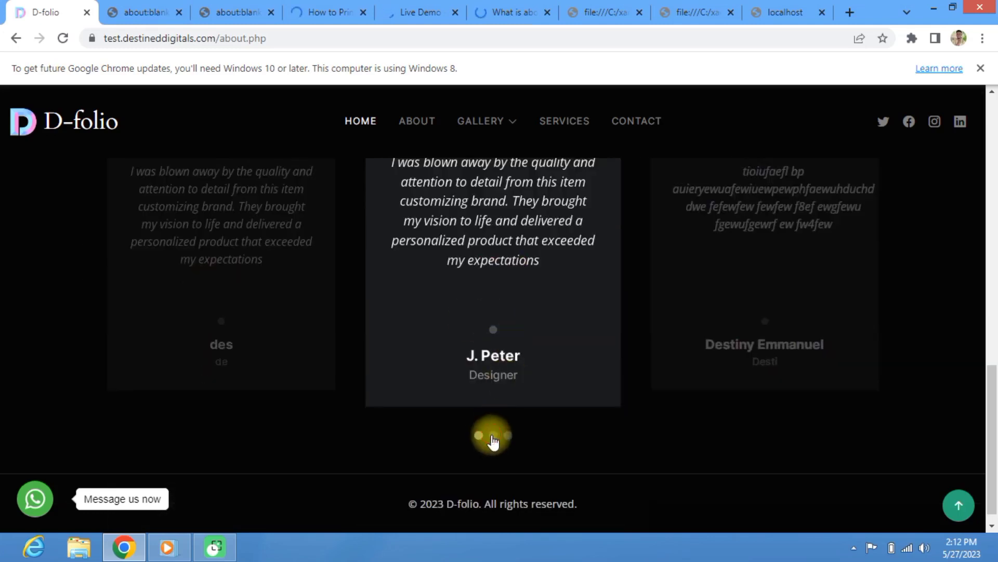
pyautogui.click(494, 437)
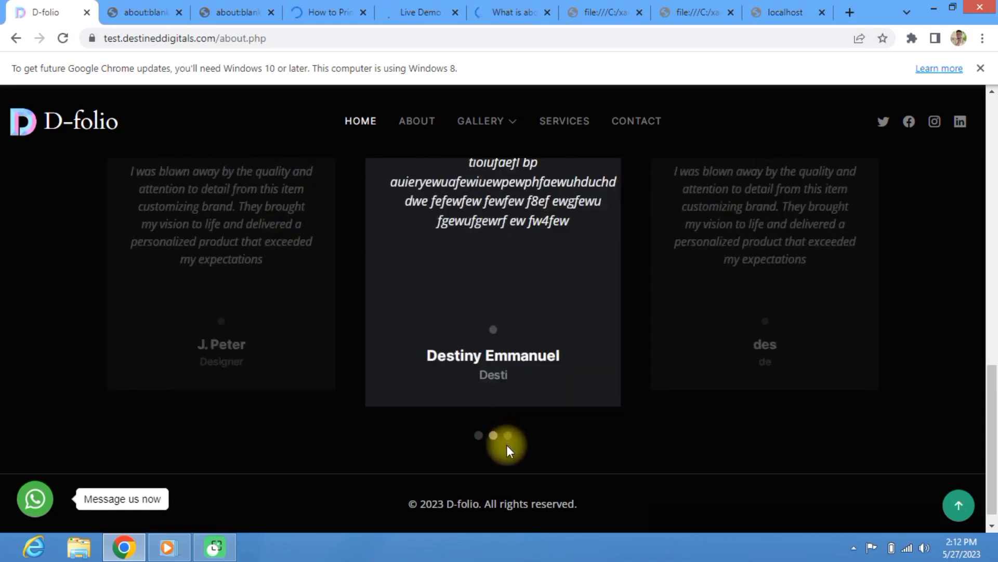
pyautogui.click(503, 437)
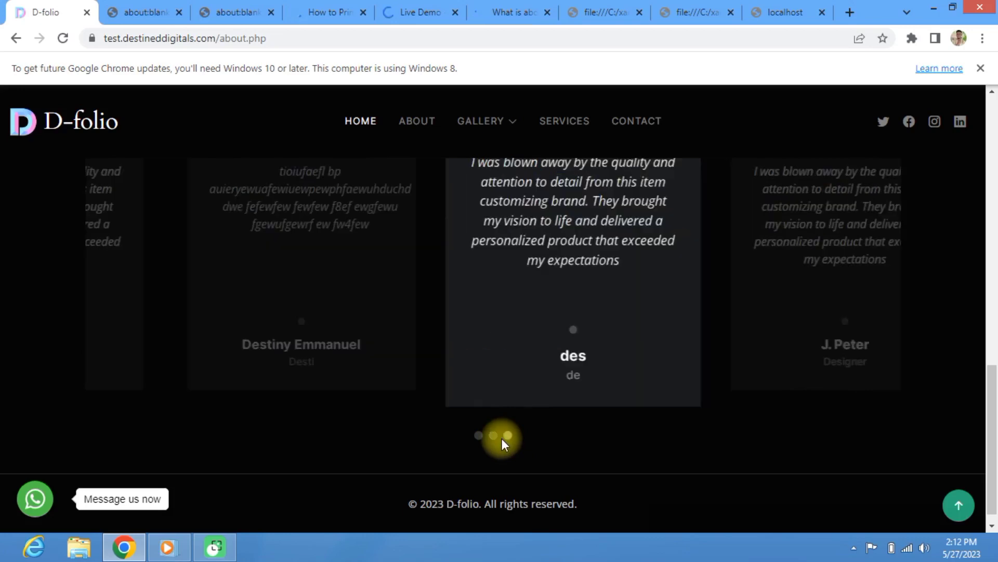
pyautogui.scroll(10, 501, 444)
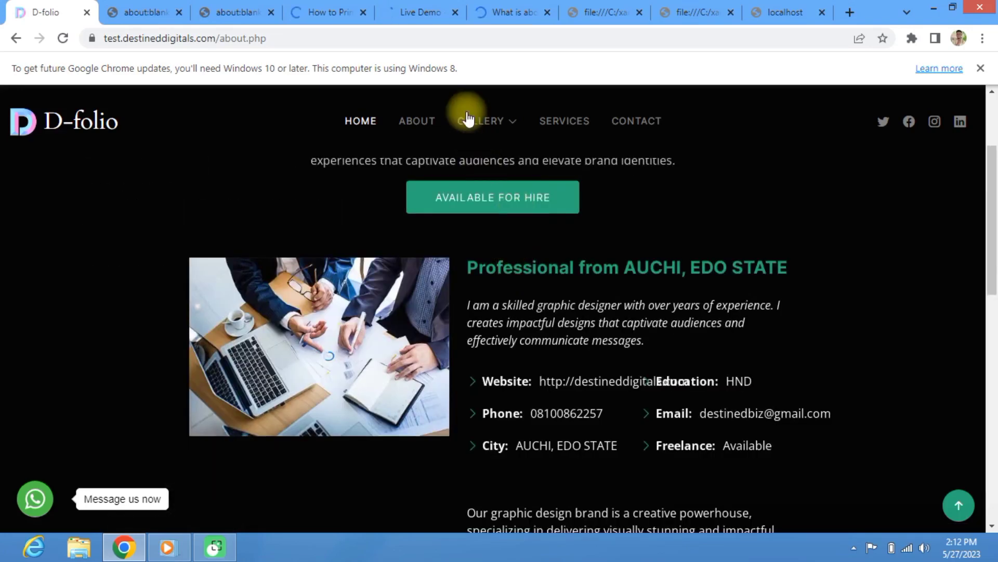
pyautogui.moveTo(486, 125)
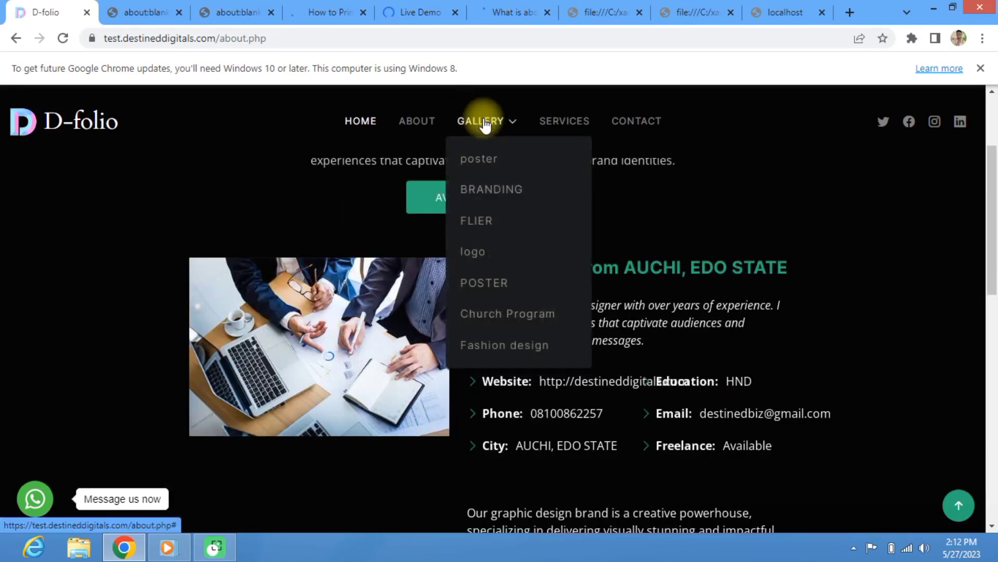
# Step: View the BRANDING gallery, then the POSTER gallery, then load the logo gallery category
pyautogui.click(486, 192)
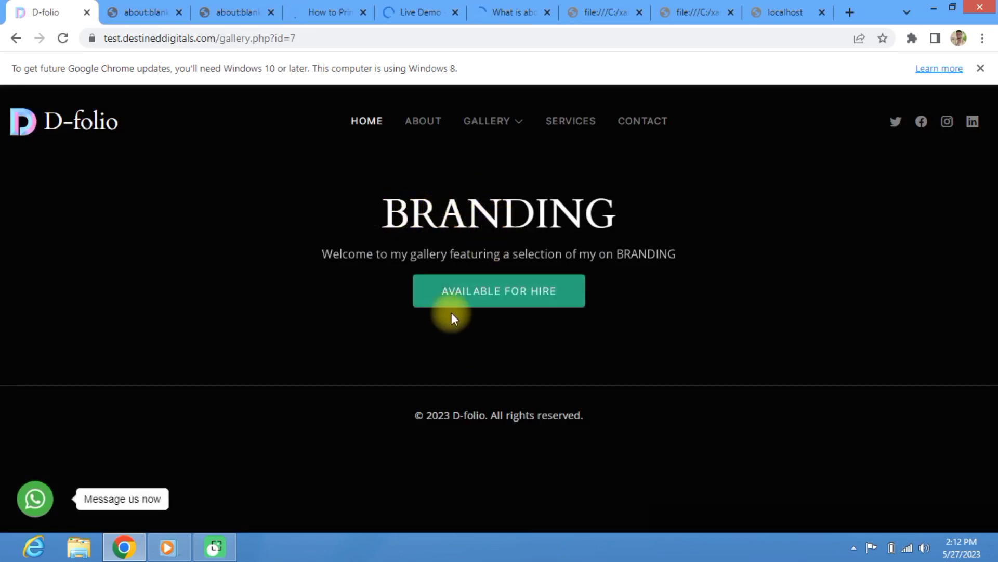
pyautogui.moveTo(500, 129)
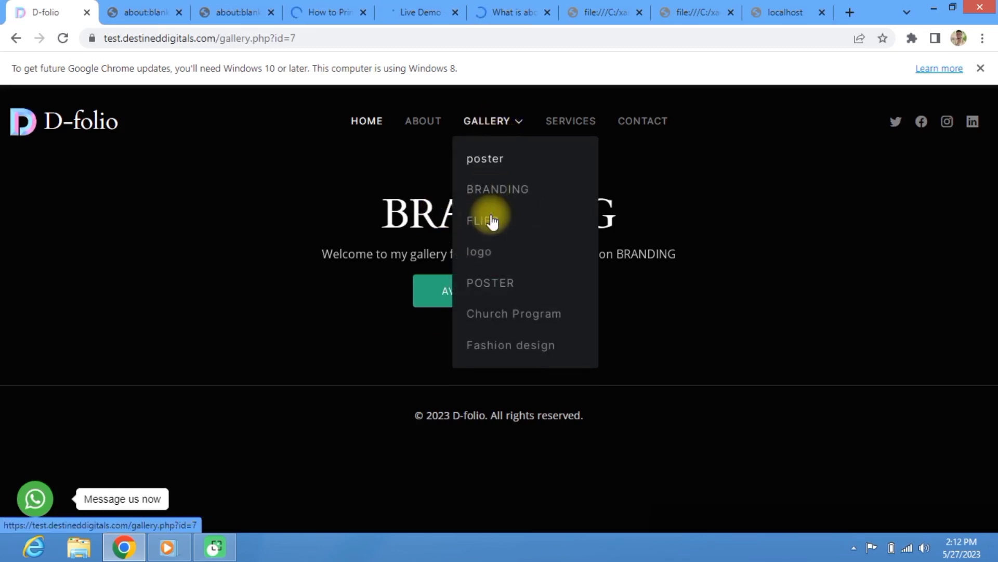
pyautogui.click(474, 292)
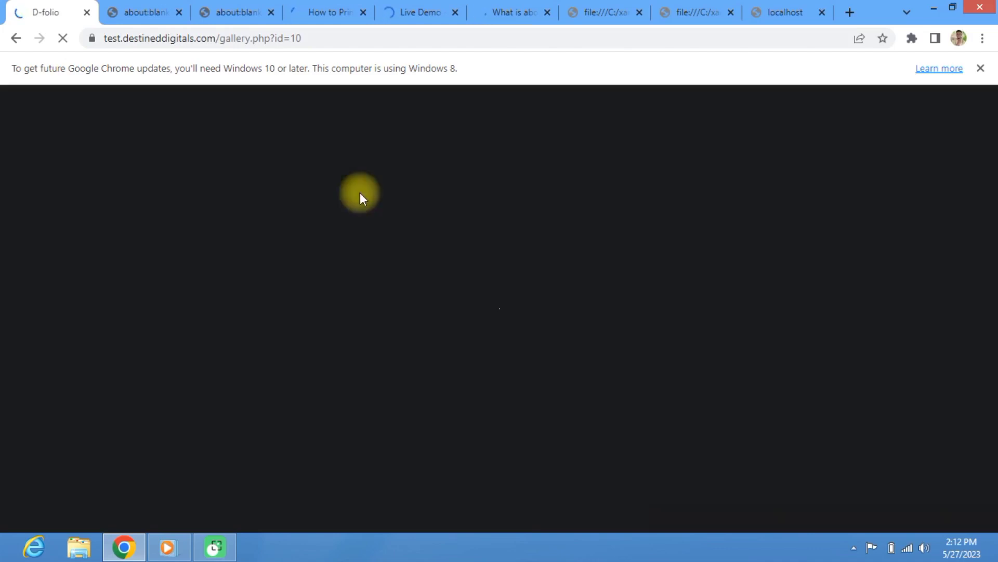
pyautogui.scroll(5, 522, 238)
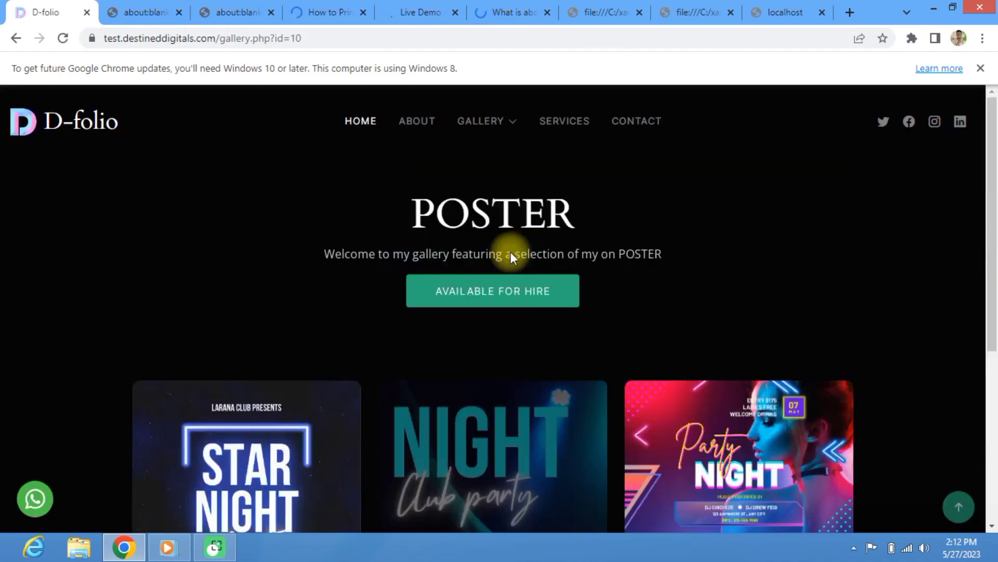
pyautogui.scroll(-5, 511, 252)
pyautogui.scroll(5, 471, 251)
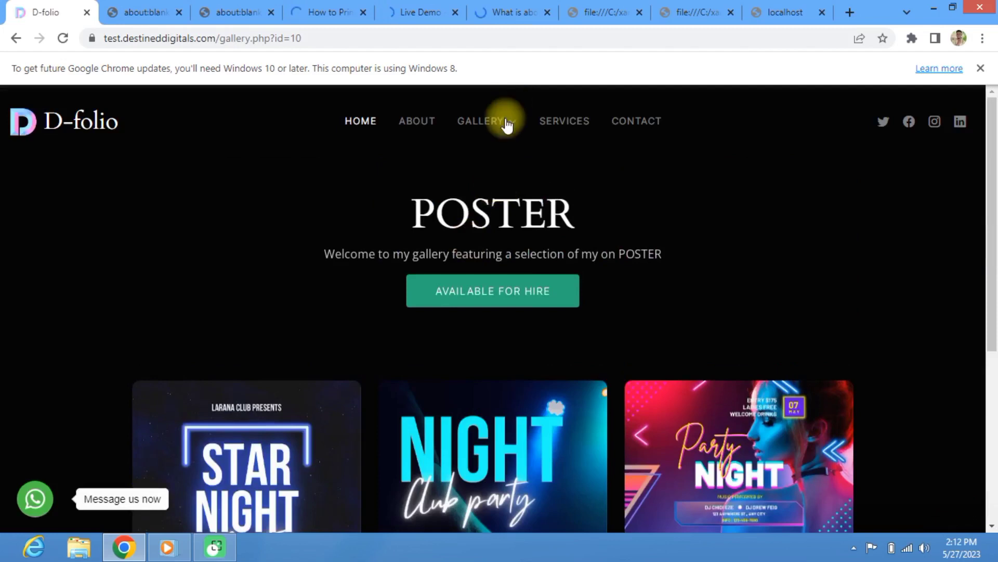
pyautogui.click(507, 123)
pyautogui.click(477, 251)
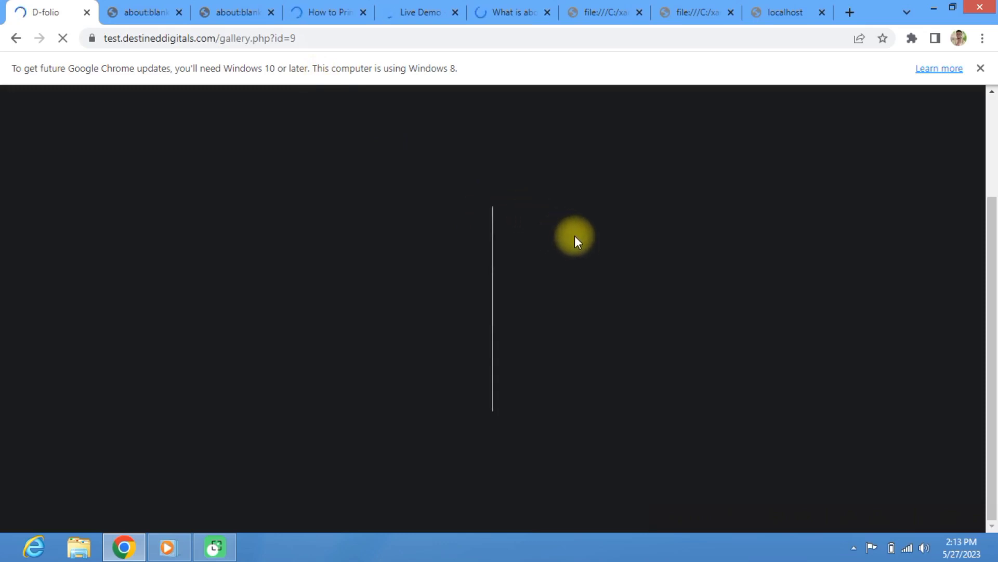
# Step: Shrink and narrow the Chrome window to preview the mobile layout, then maximize it again
pyautogui.click(952, 10)
pyautogui.scroll(3, 482, 268)
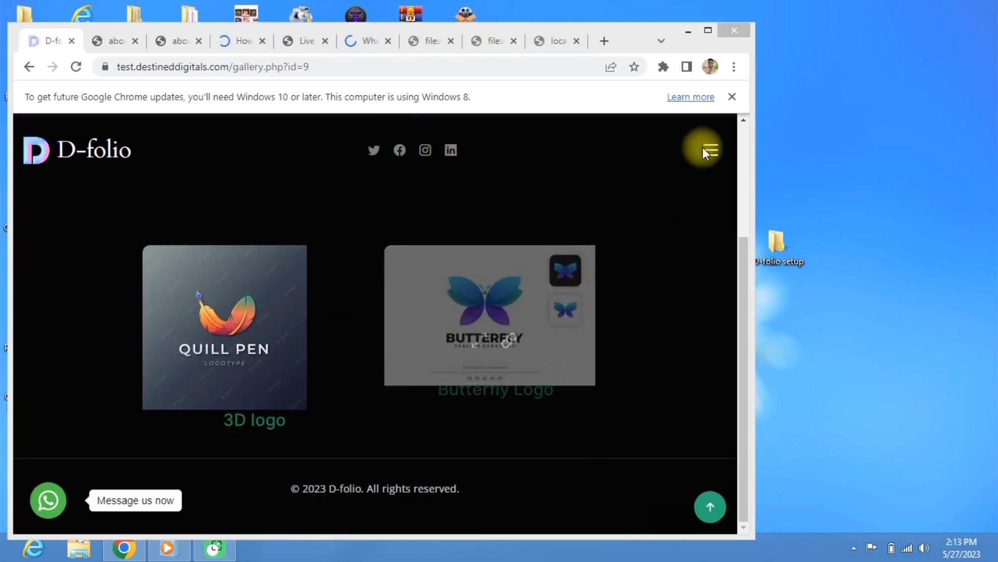
pyautogui.moveTo(752, 183); pyautogui.dragTo(214, 194)
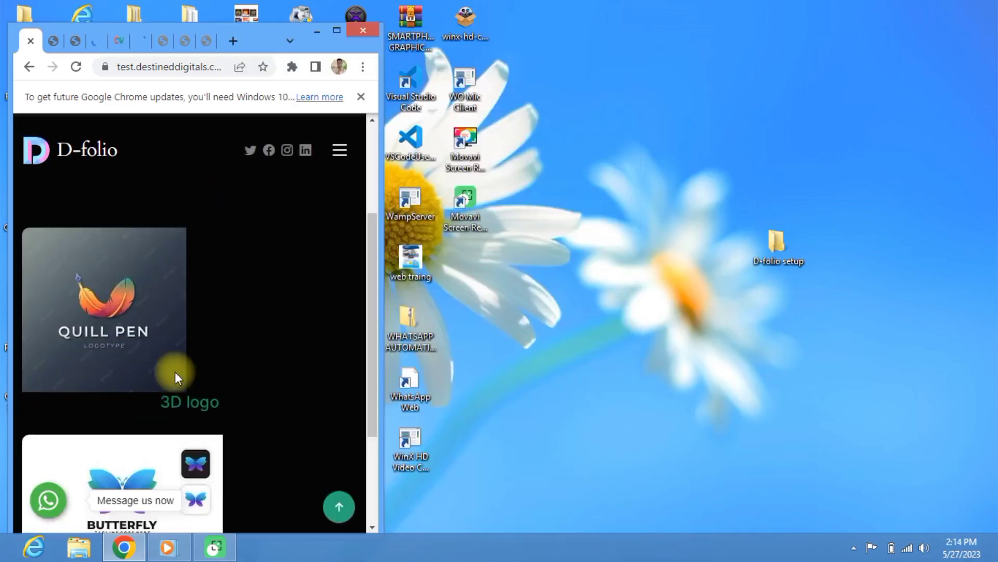
pyautogui.scroll(-3, 177, 371)
pyautogui.scroll(6, 187, 375)
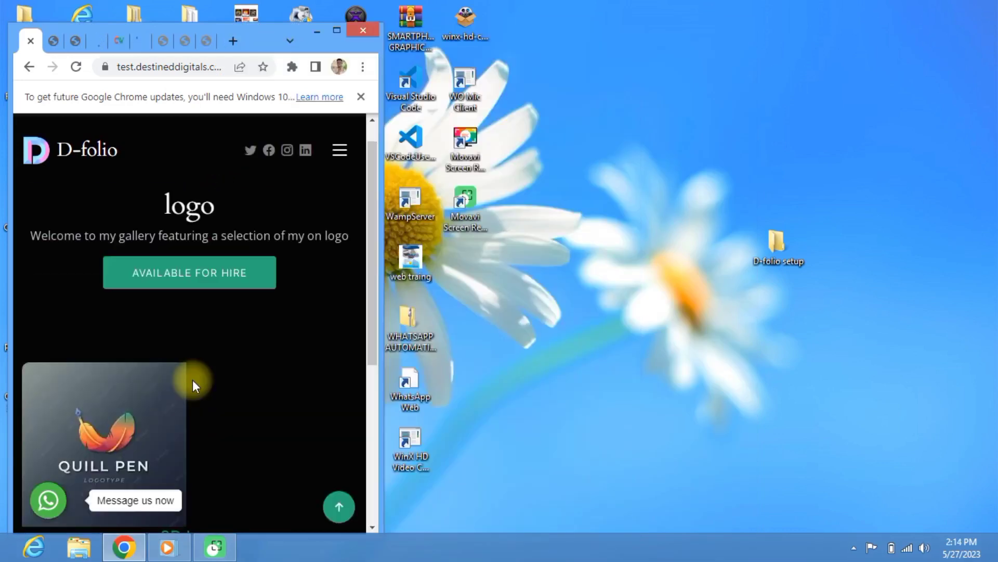
pyautogui.scroll(1, 193, 379)
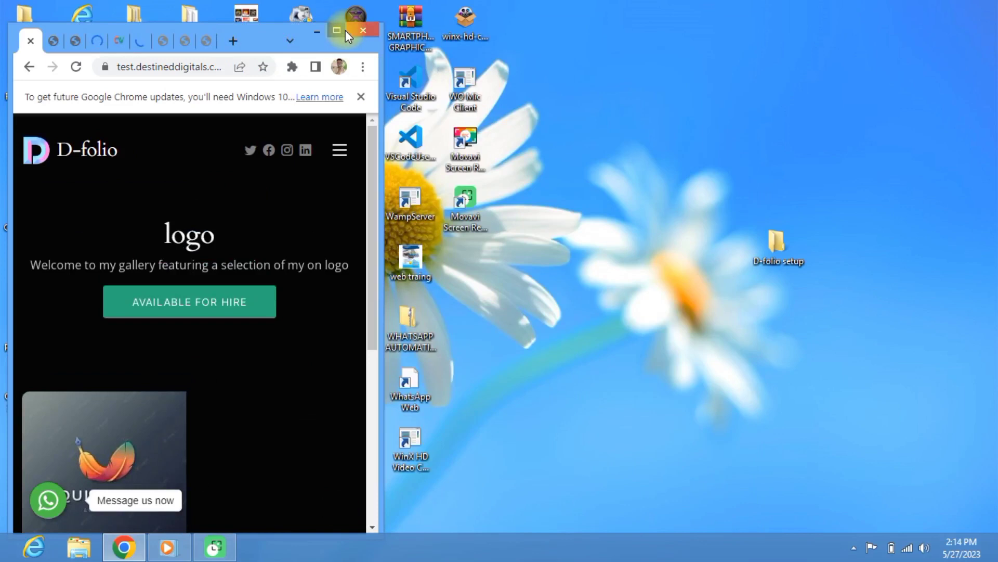
pyautogui.press('super+Up')
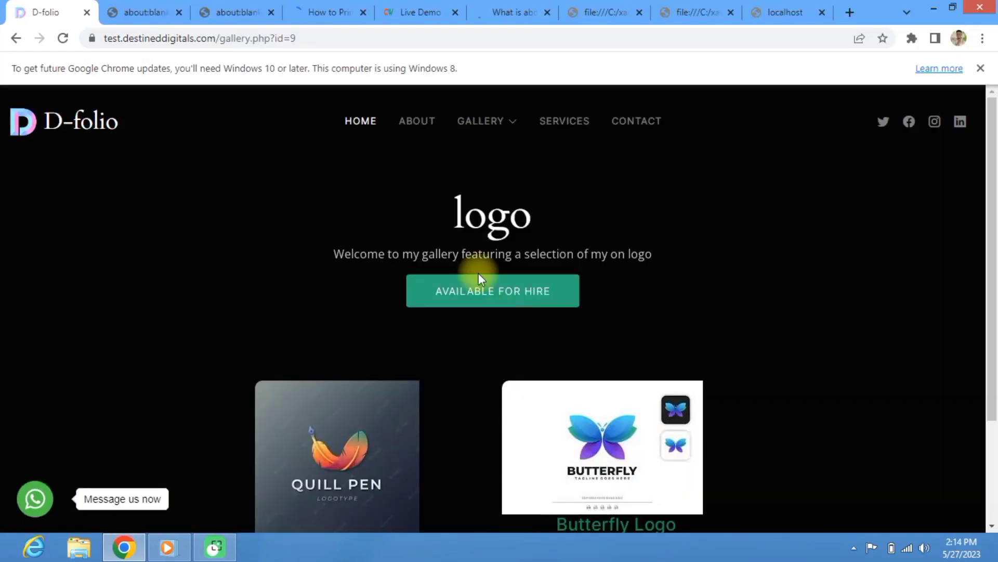
# Step: Open the D-folio Services page and scroll through its service cards
pyautogui.click(572, 136)
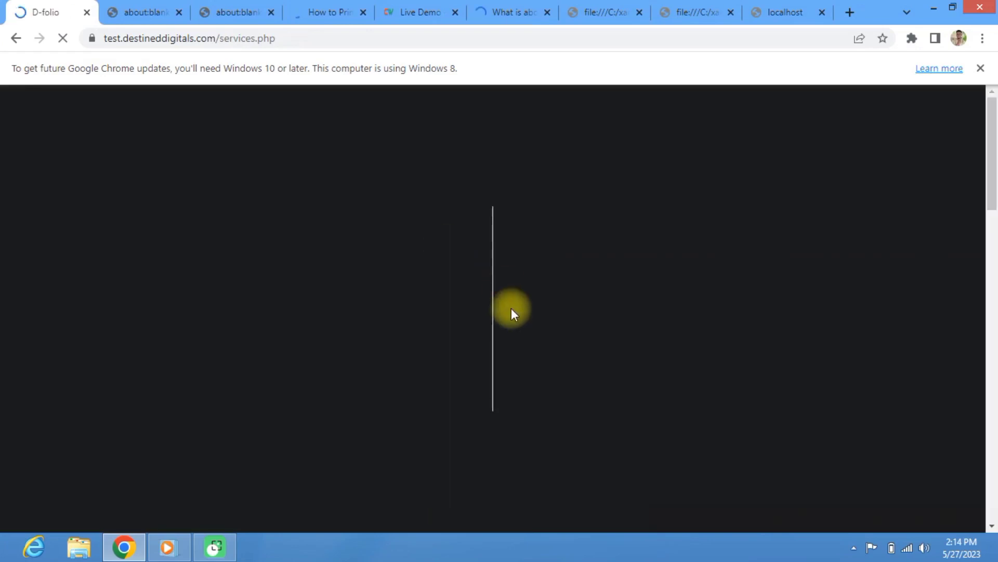
pyautogui.scroll(-5, 522, 317)
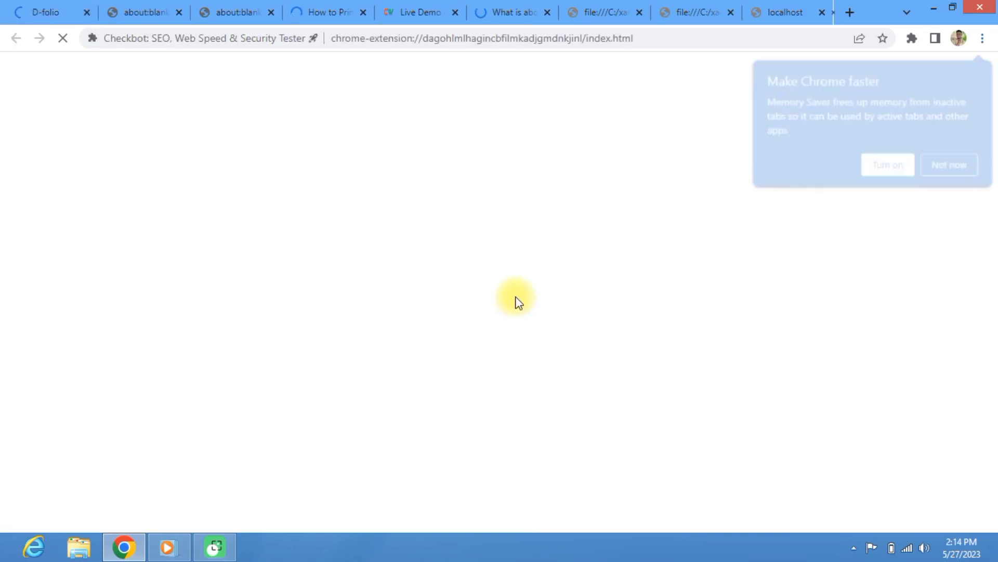
pyautogui.click(45, 5)
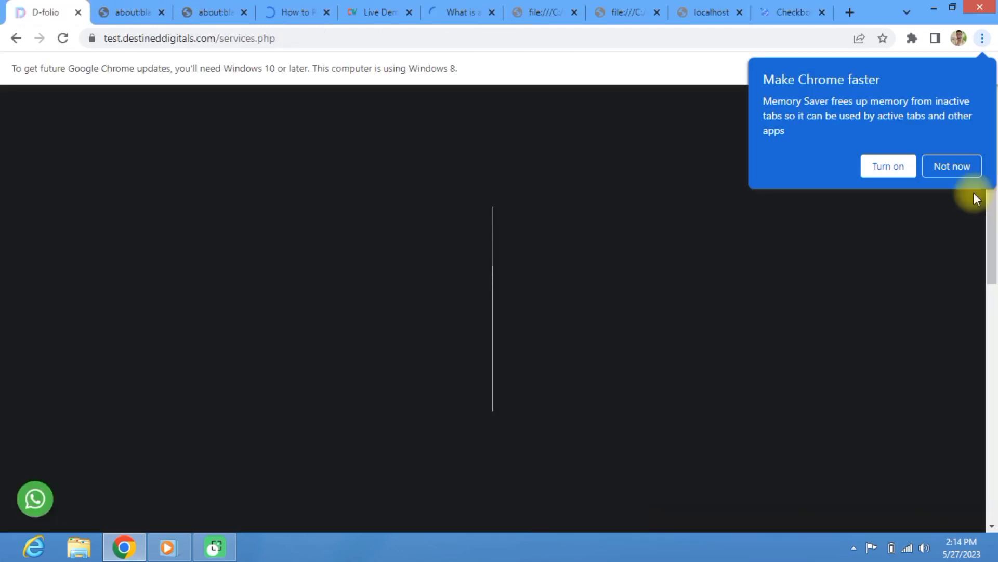
pyautogui.scroll(-8, 501, 268)
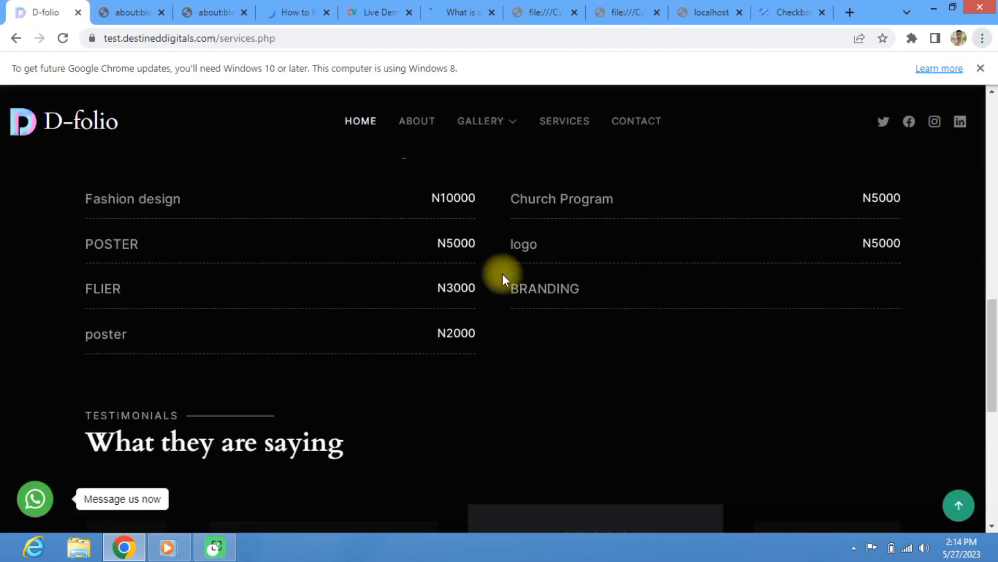
pyautogui.scroll(3, 503, 273)
pyautogui.scroll(12, 503, 276)
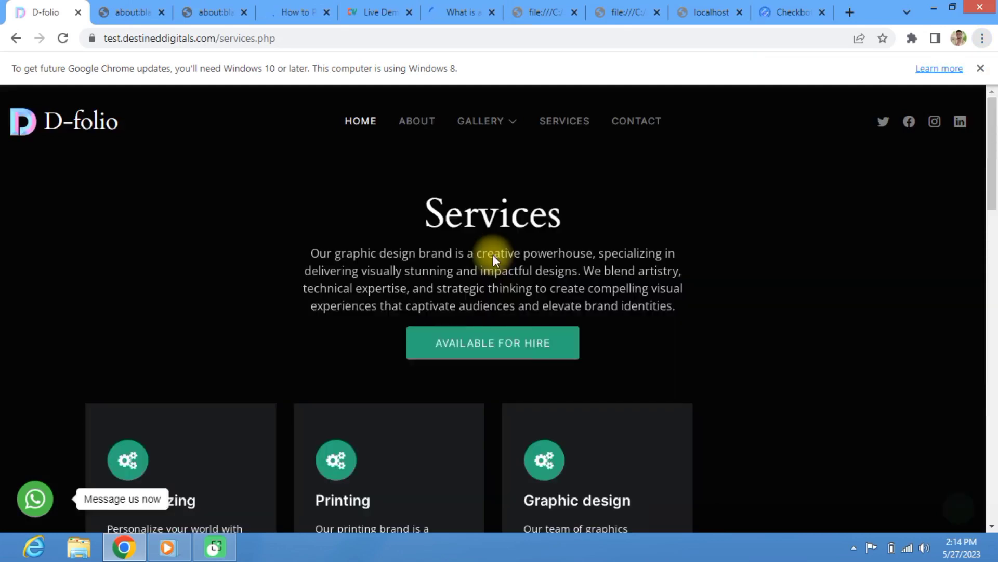
pyautogui.scroll(-3, 346, 290)
pyautogui.scroll(3, 326, 253)
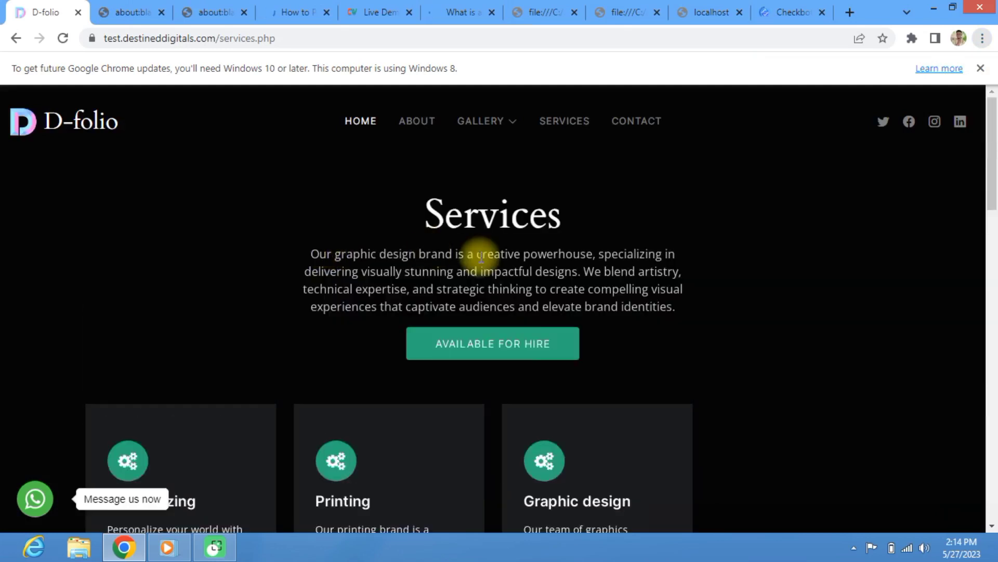
pyautogui.scroll(-5, 229, 281)
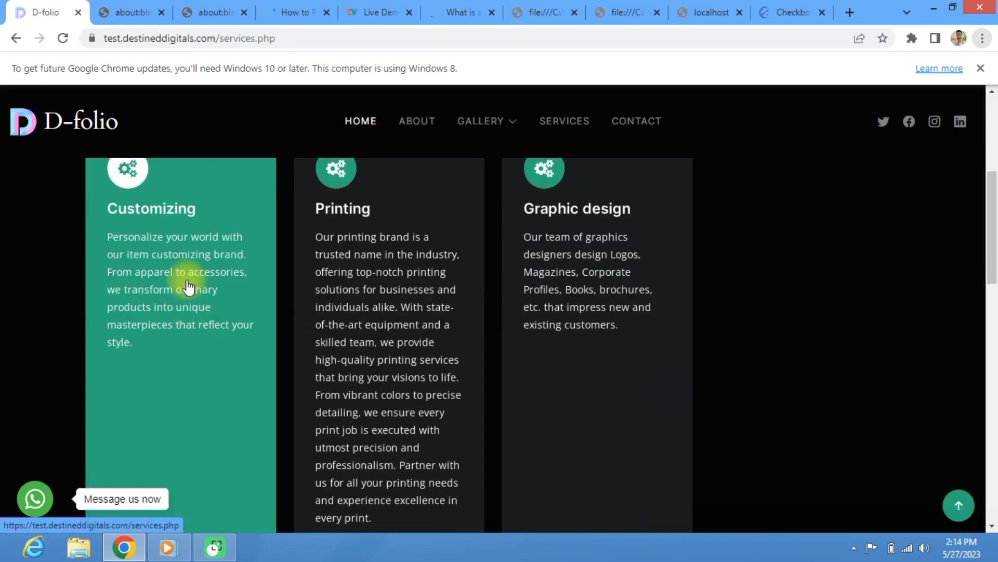
pyautogui.scroll(-5, 191, 289)
pyautogui.scroll(4, 359, 325)
pyautogui.scroll(-2, 307, 323)
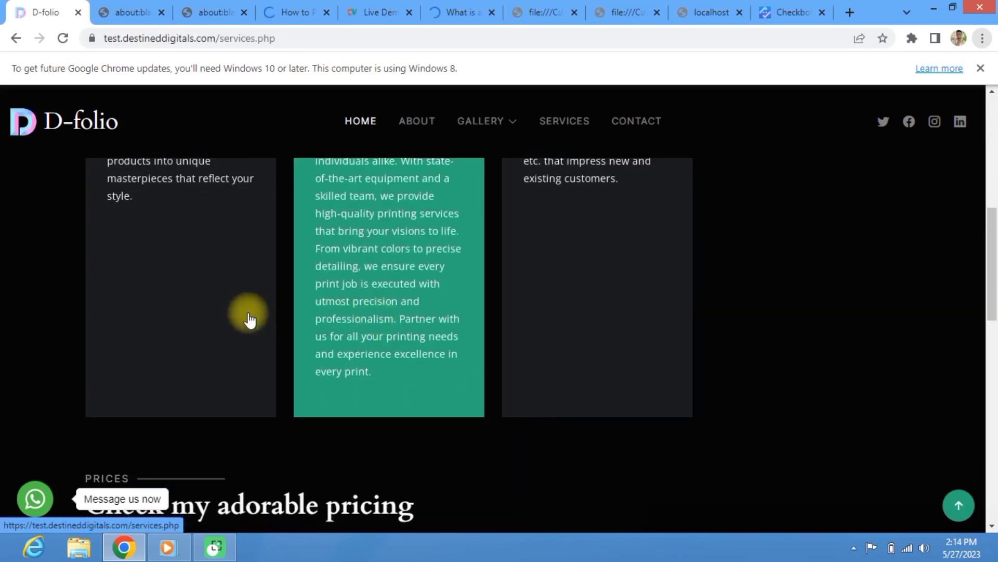
pyautogui.scroll(5, 223, 296)
pyautogui.scroll(2, 232, 305)
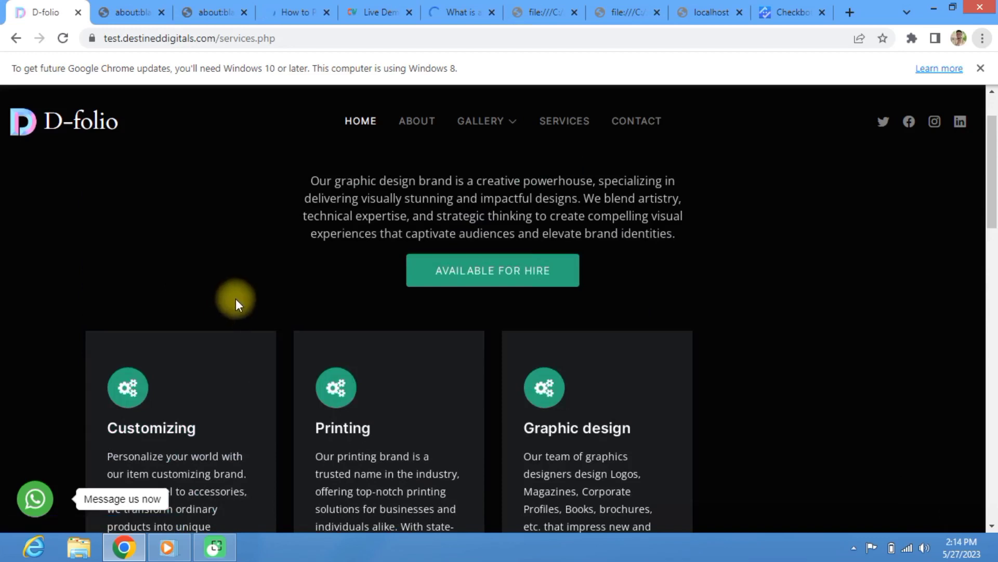
pyautogui.scroll(-3, 263, 299)
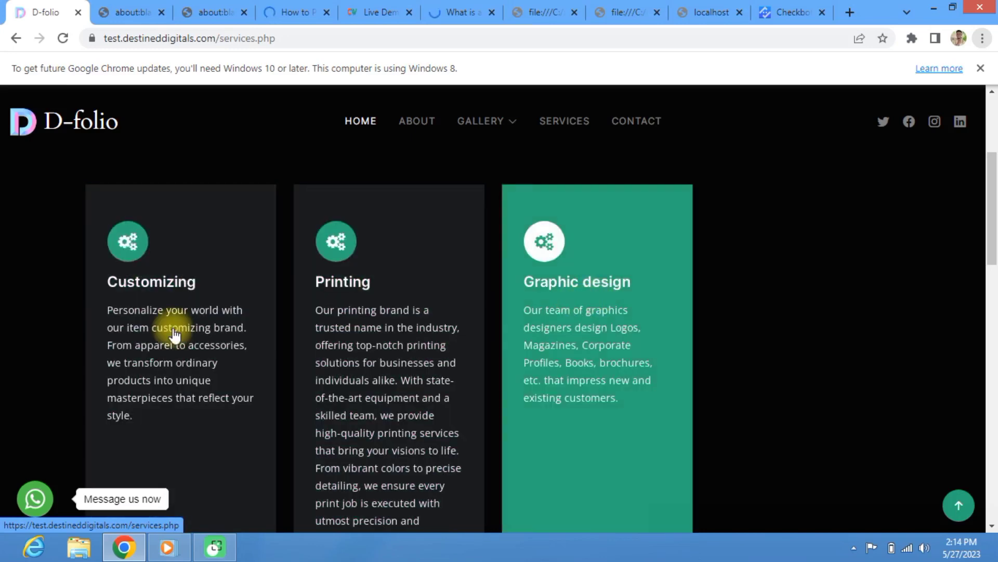
# Step: Scroll through the price list and testimonials, show the third review, then go to Contact
pyautogui.scroll(-9, 175, 333)
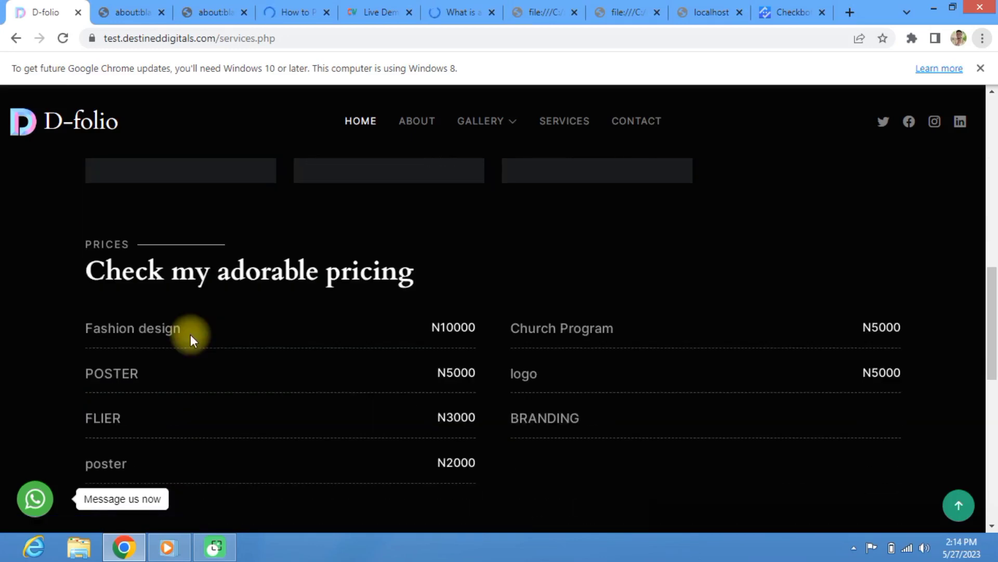
pyautogui.scroll(-1, 190, 335)
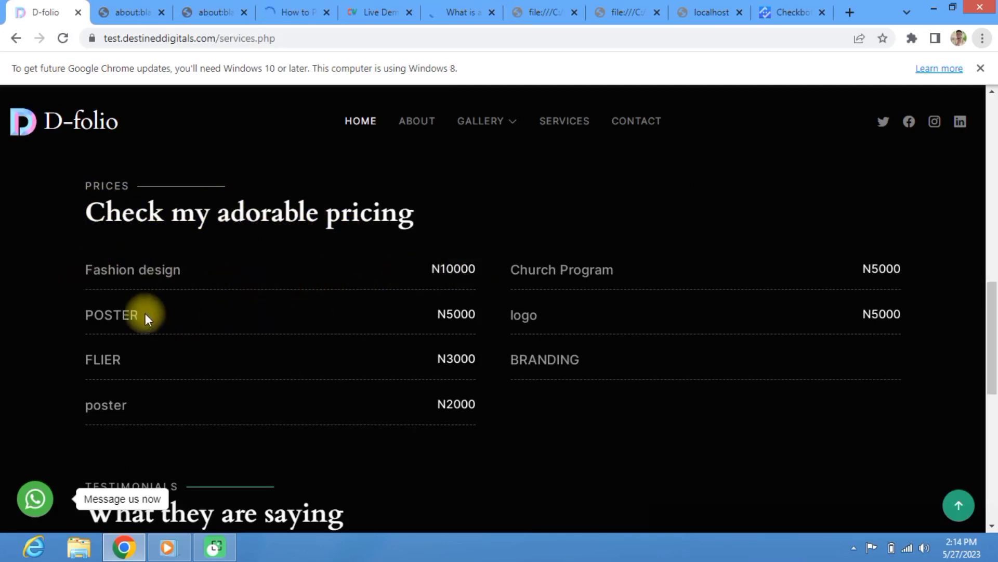
pyautogui.scroll(-3, 367, 400)
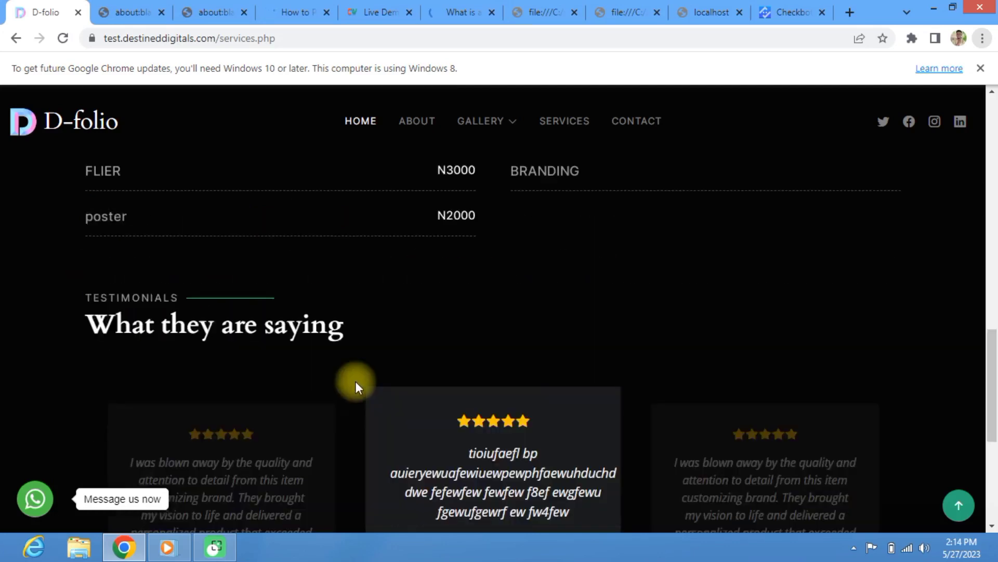
pyautogui.scroll(4, 364, 366)
pyautogui.scroll(-1, 202, 314)
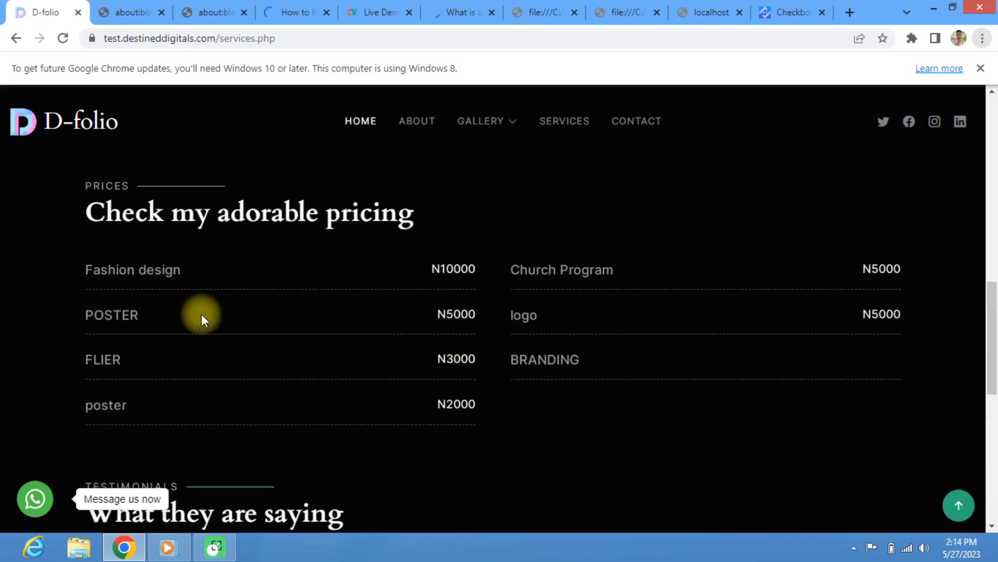
pyautogui.scroll(6, 338, 290)
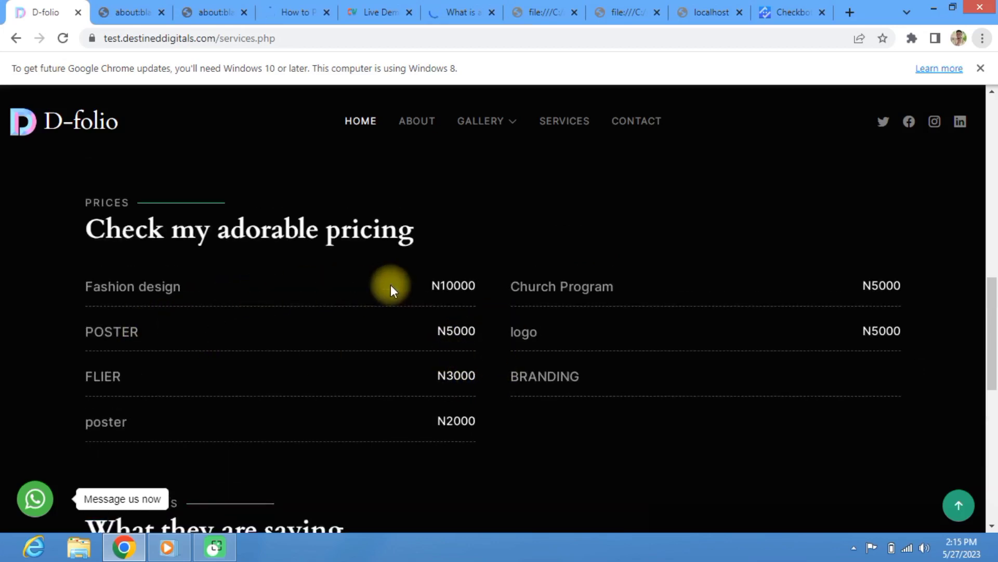
pyautogui.scroll(-6, 468, 289)
pyautogui.scroll(-8, 472, 301)
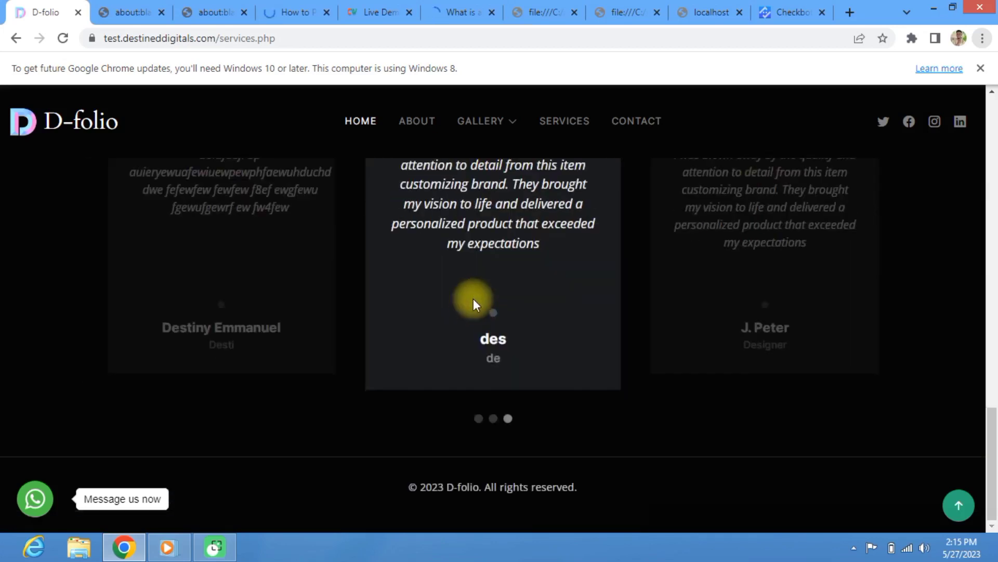
pyautogui.scroll(5, 436, 328)
pyautogui.scroll(-2, 232, 321)
pyautogui.scroll(-2, 477, 345)
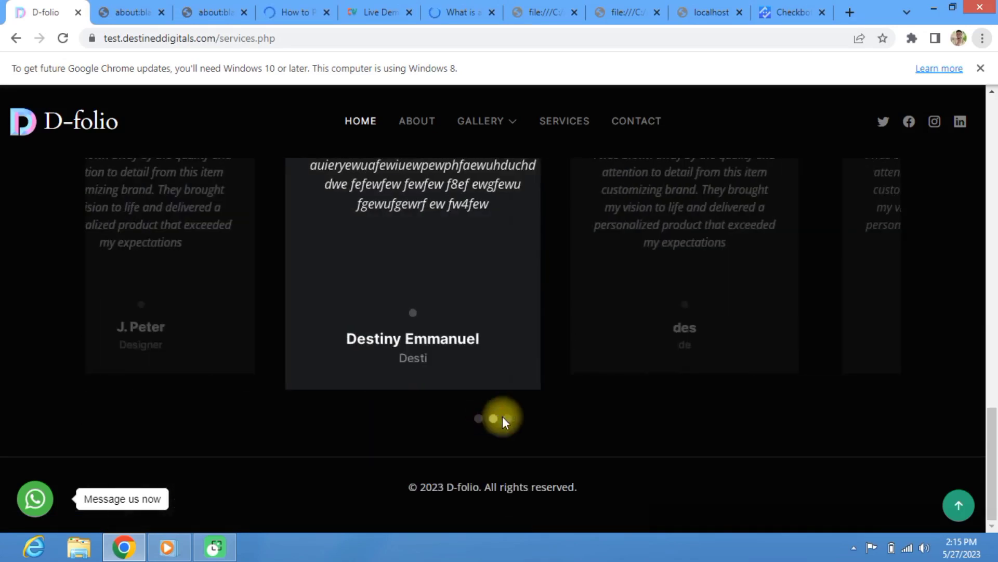
pyautogui.click(507, 419)
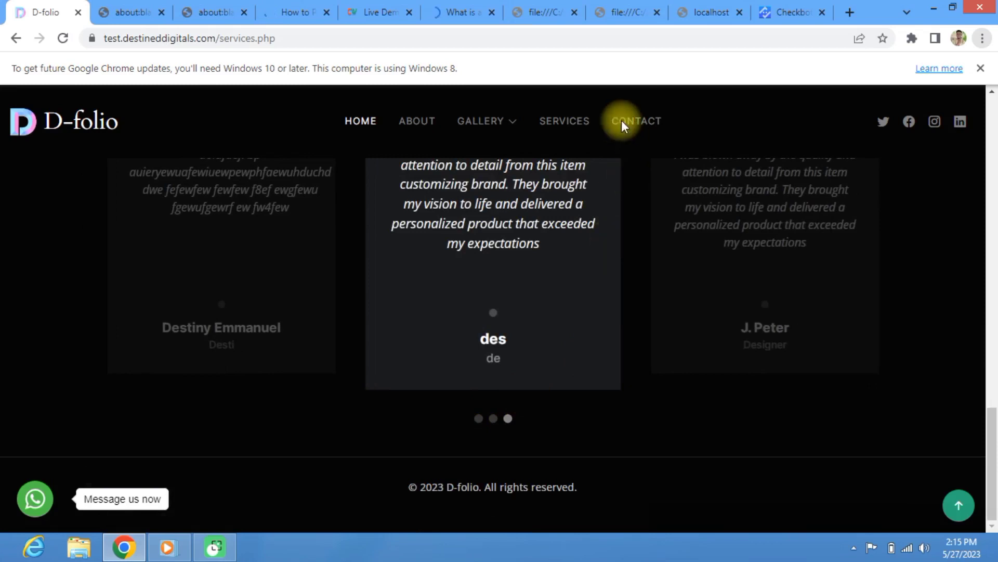
pyautogui.scroll(5, 623, 122)
pyautogui.click(630, 125)
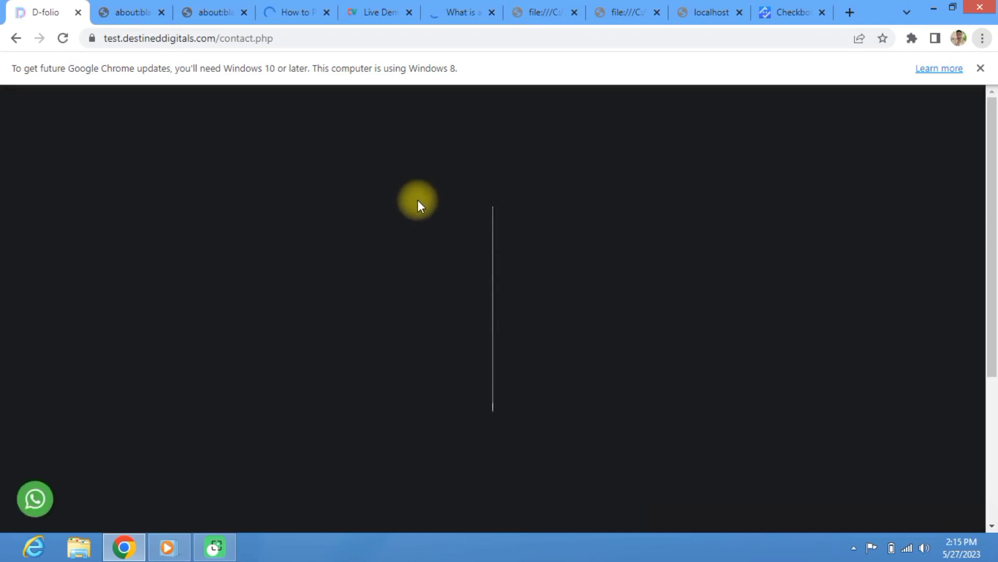
# Step: Fill the contact form with saved name, email and subject, message 'oiargkjgadkjbkjbav', and send it
pyautogui.scroll(-1, 468, 193)
pyautogui.scroll(-3, 468, 193)
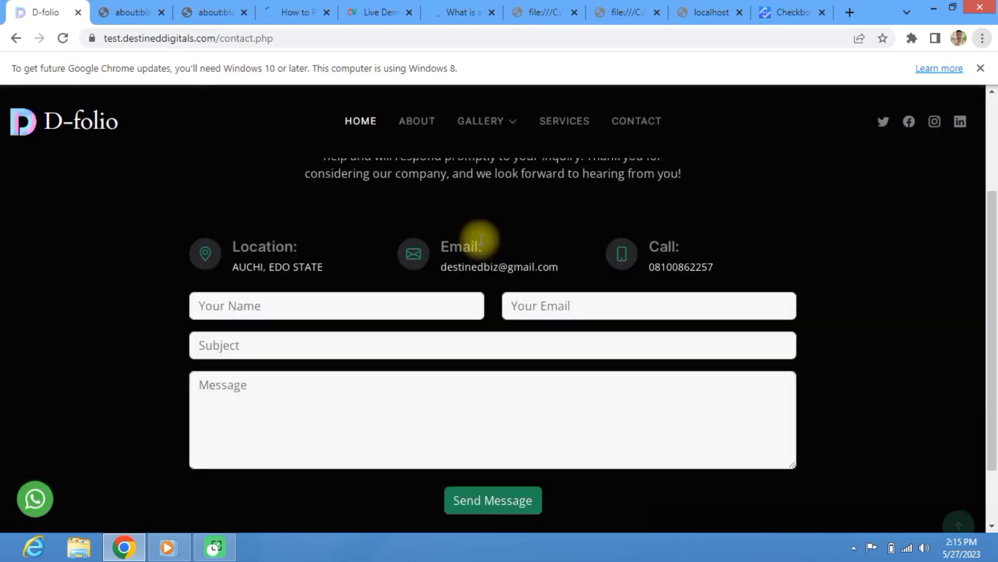
pyautogui.click(358, 227)
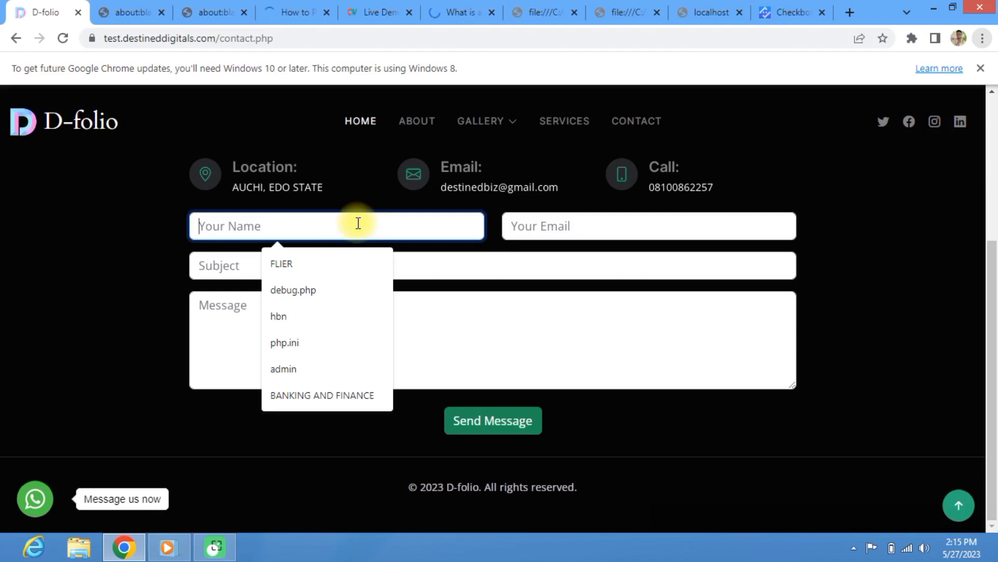
pyautogui.click(288, 264)
pyautogui.click(588, 231)
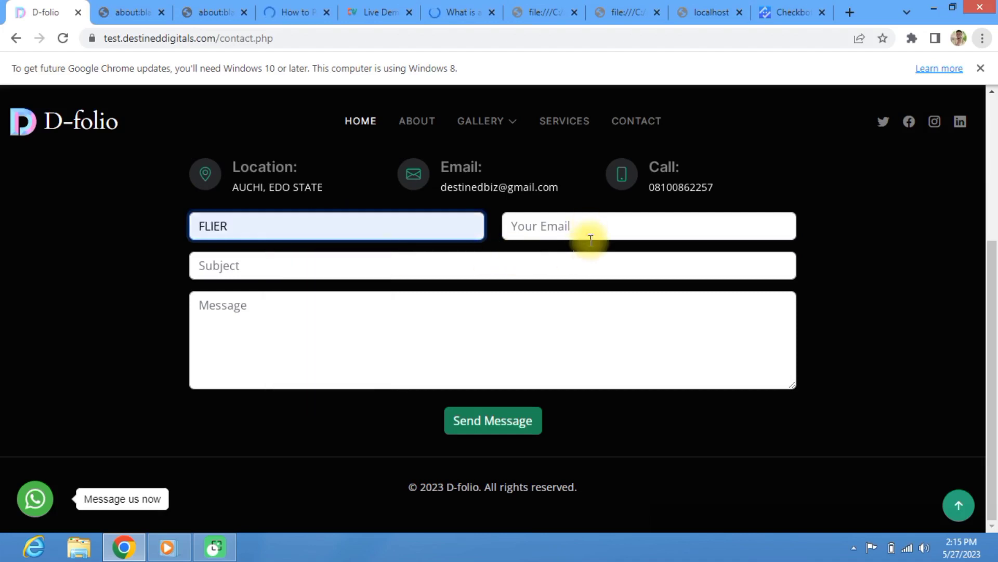
pyautogui.click(566, 266)
pyautogui.click(484, 265)
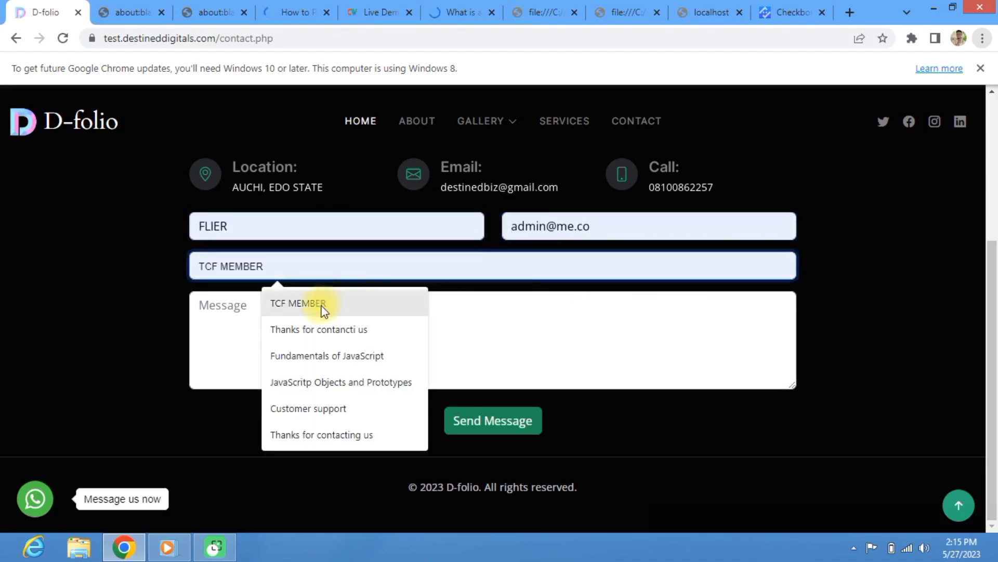
pyautogui.click(326, 333)
pyautogui.click(265, 314)
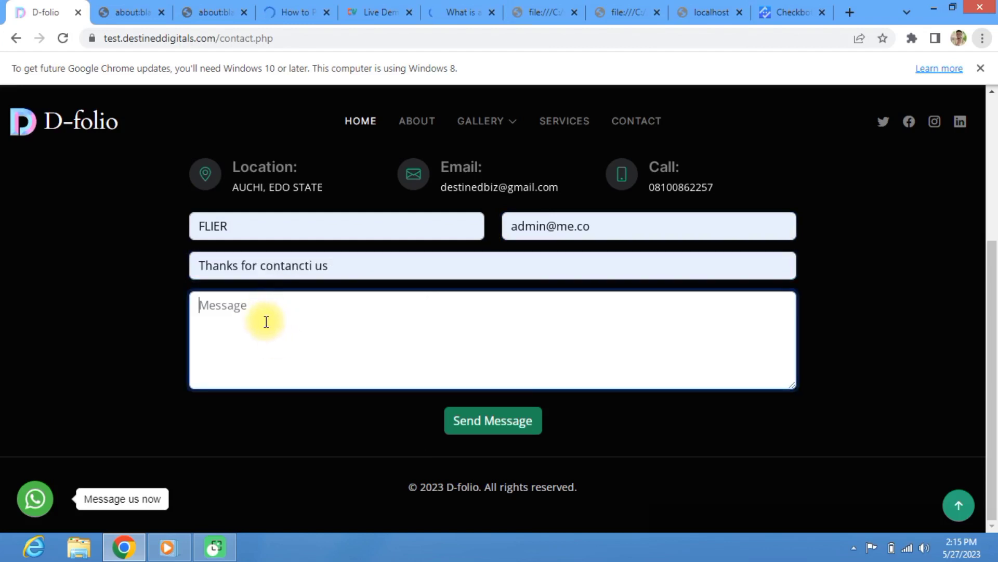
pyautogui.write('oiargkjgadkjb')
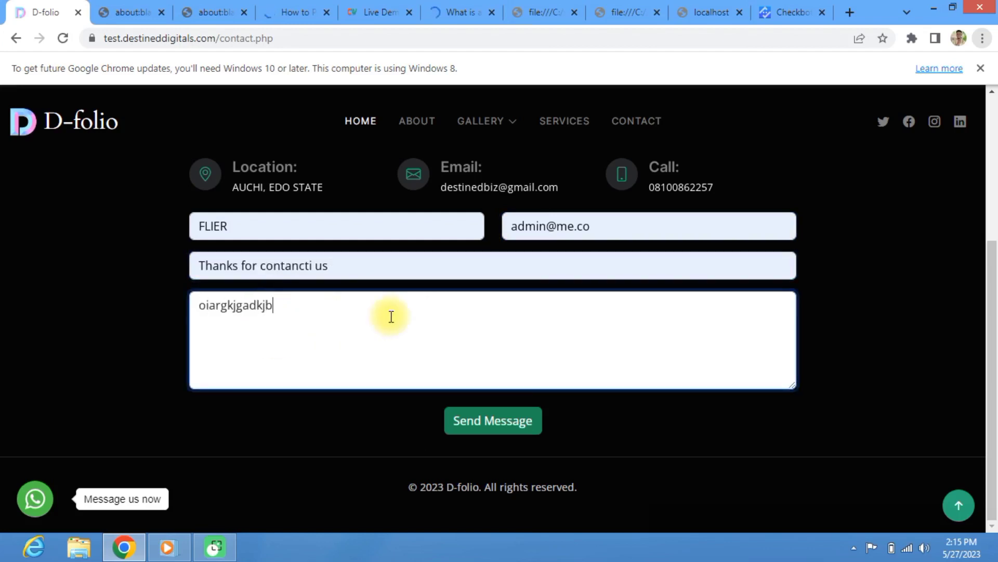
pyautogui.write('kjbav')
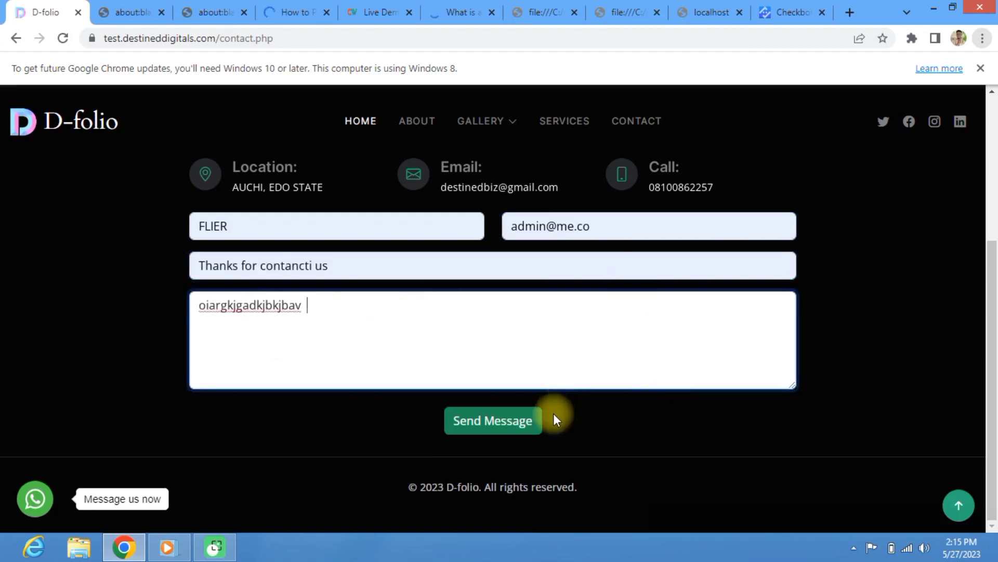
pyautogui.click(518, 420)
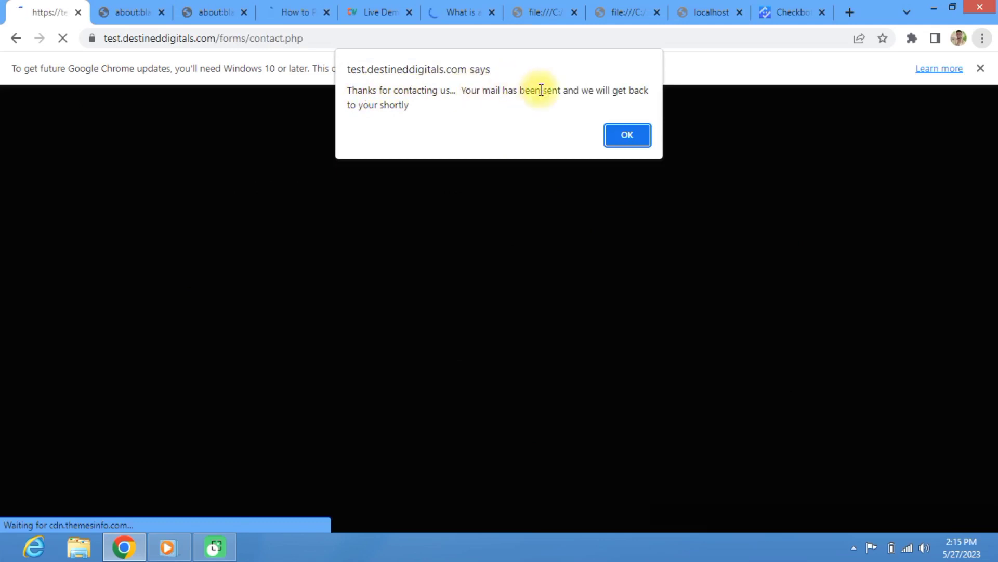
# Step: Dismiss the mail-sent alert, load the Gmail inbox in the second tab, and return to D-folio
pyautogui.click(628, 135)
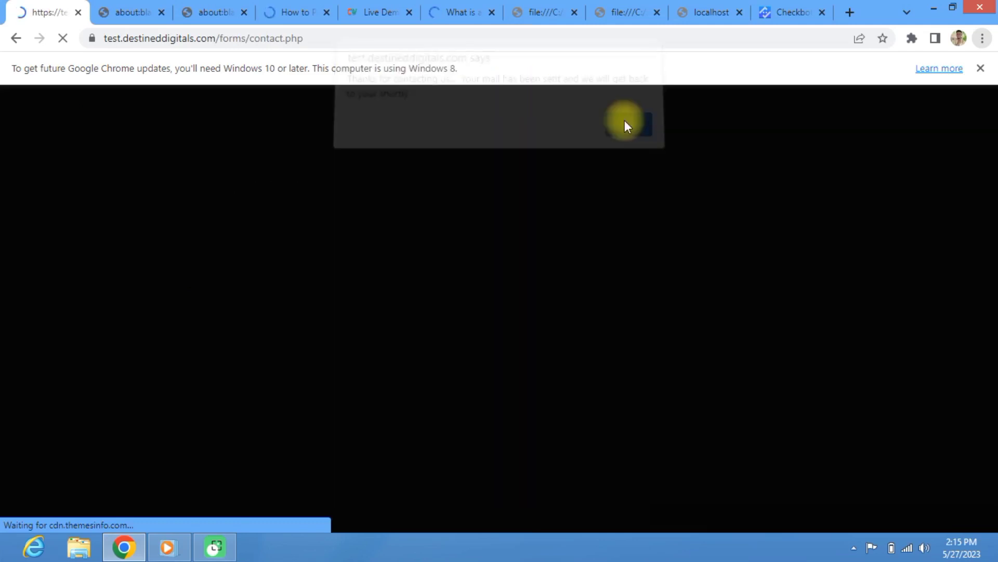
pyautogui.click(154, 21)
pyautogui.click(204, 41)
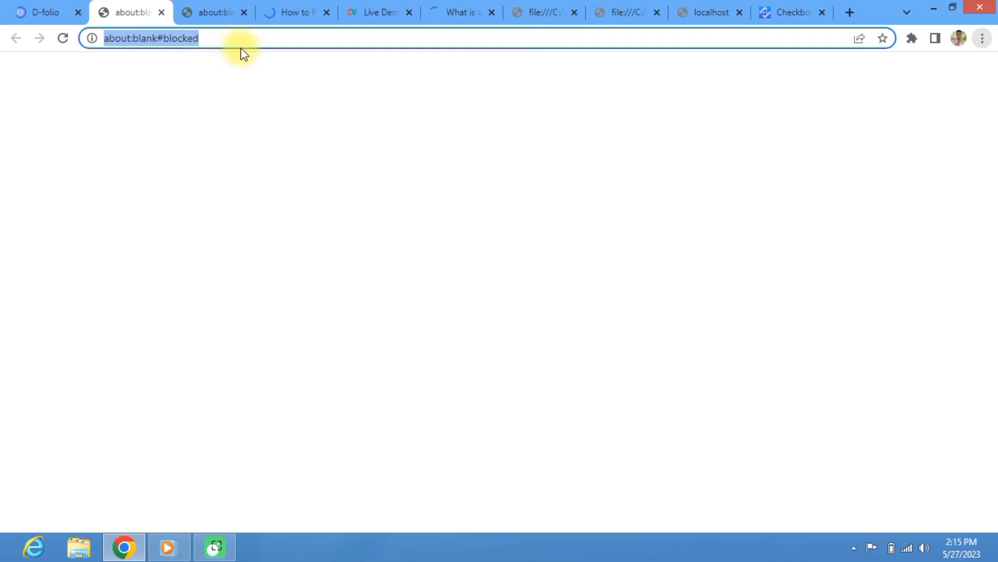
pyautogui.write('mao')
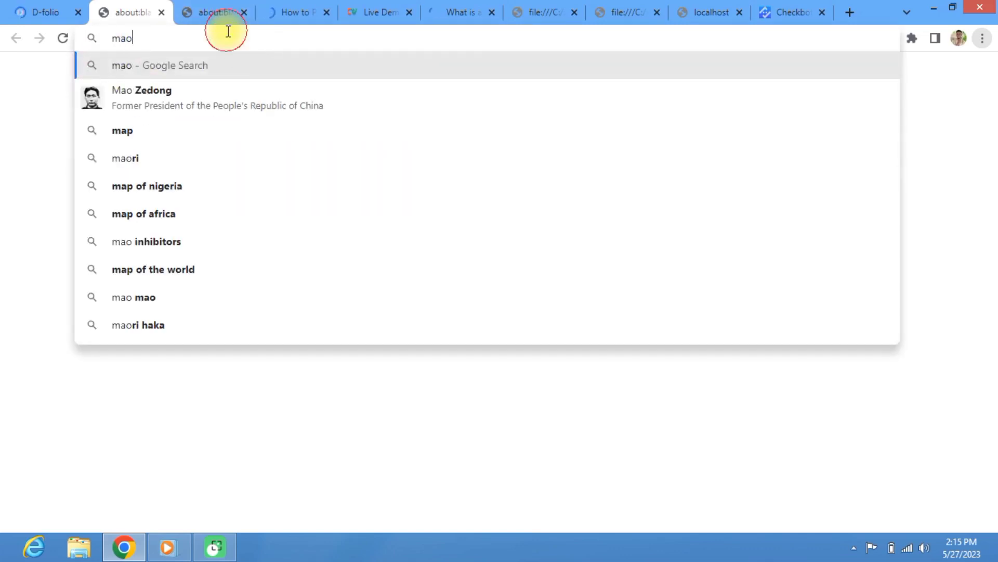
pyautogui.press('BackSpace')
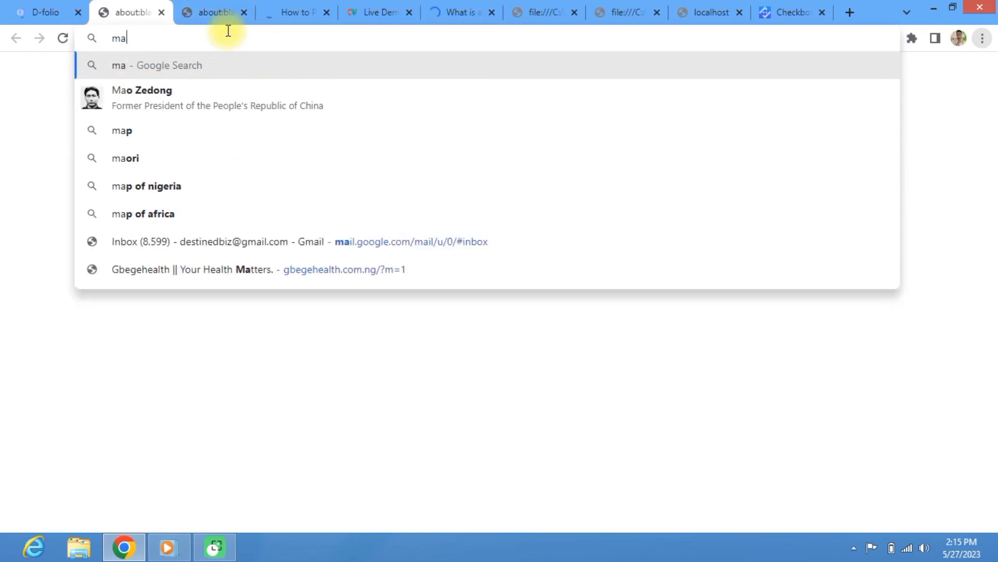
pyautogui.click(250, 262)
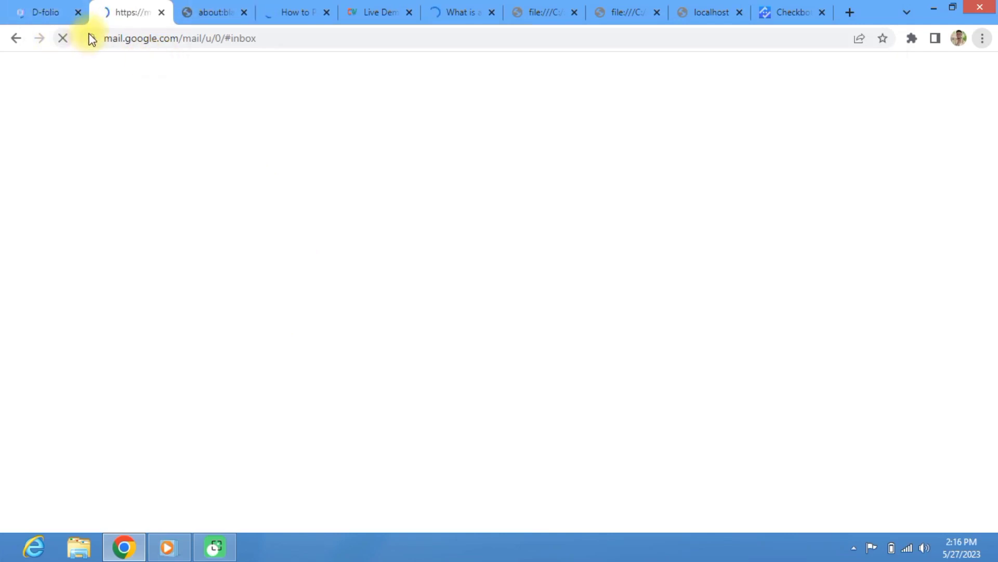
pyautogui.click(20, 8)
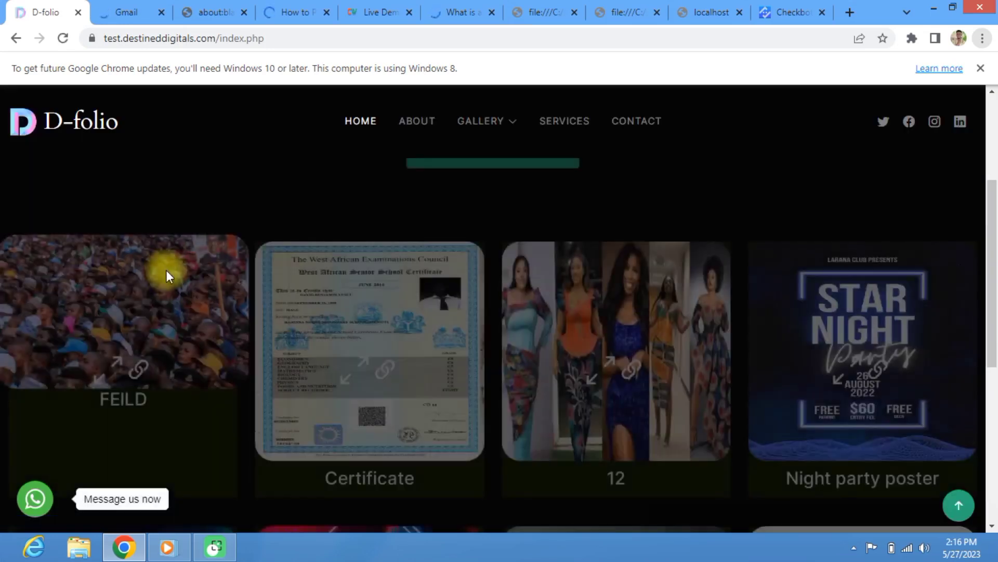
# Step: Open the FEILD project's detail page from its gallery card
pyautogui.scroll(1, 175, 276)
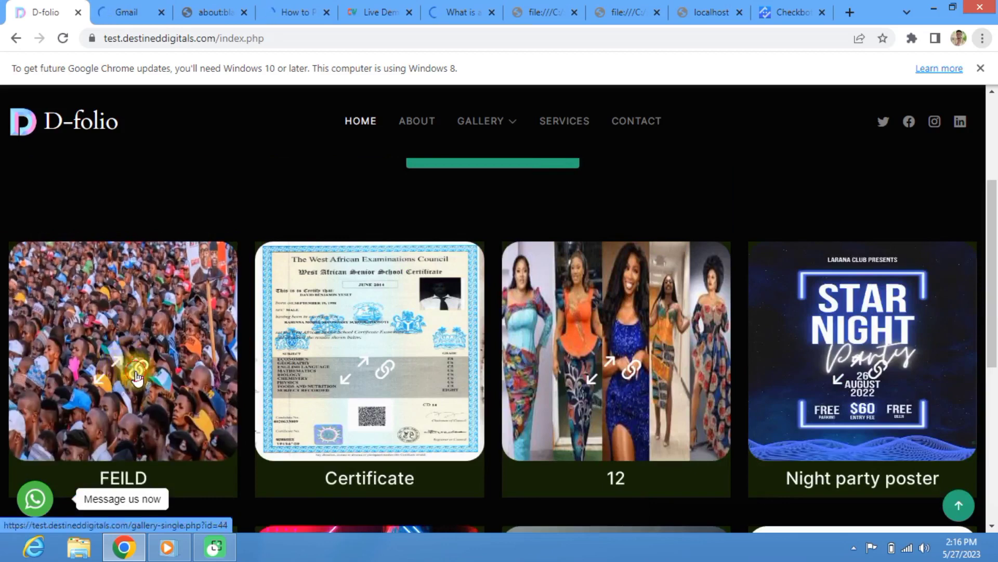
pyautogui.click(136, 376)
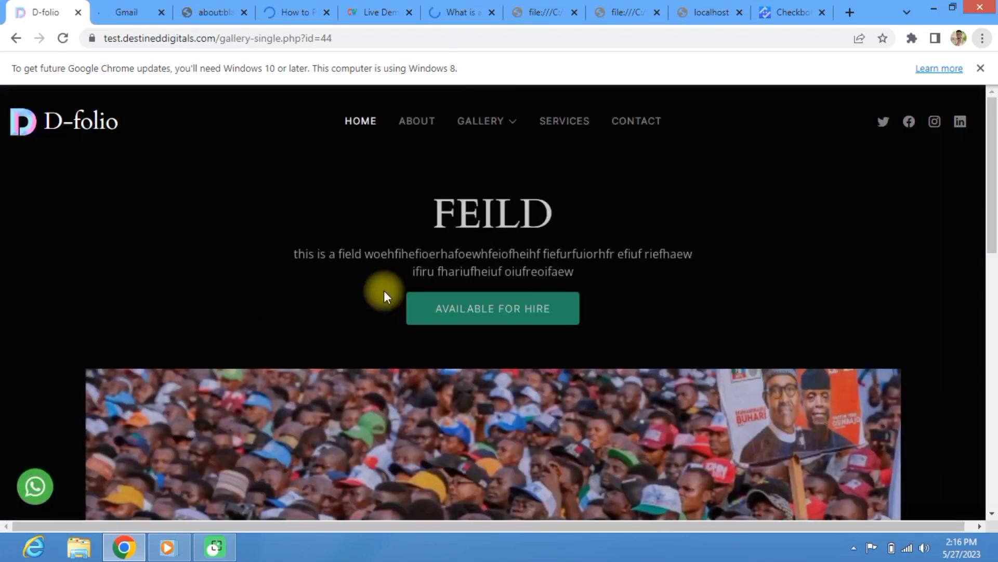
pyautogui.scroll(-10, 384, 290)
pyautogui.scroll(5, 404, 242)
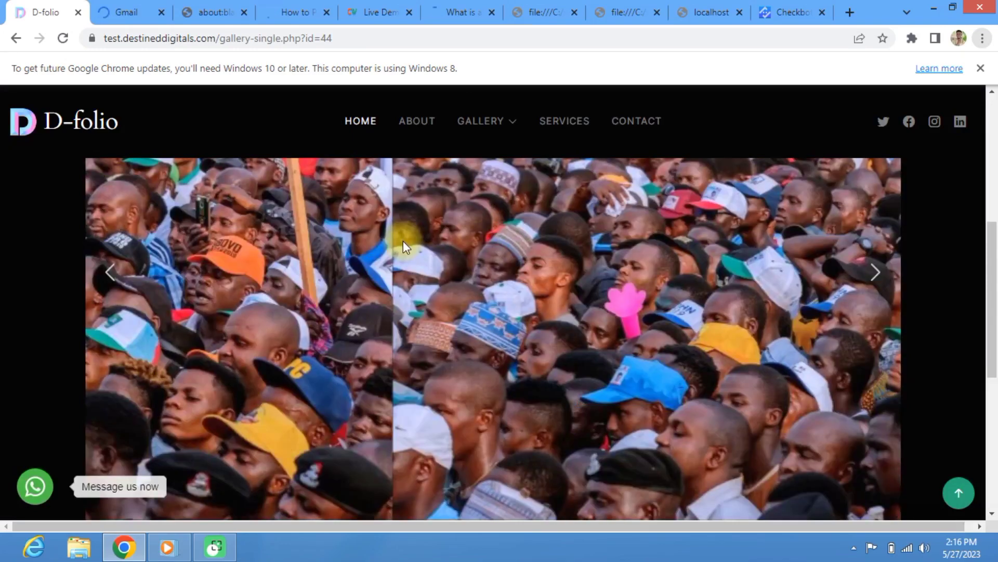
pyautogui.scroll(-5, 403, 242)
pyautogui.scroll(5, 407, 243)
pyautogui.scroll(-5, 763, 226)
pyautogui.scroll(5, 826, 205)
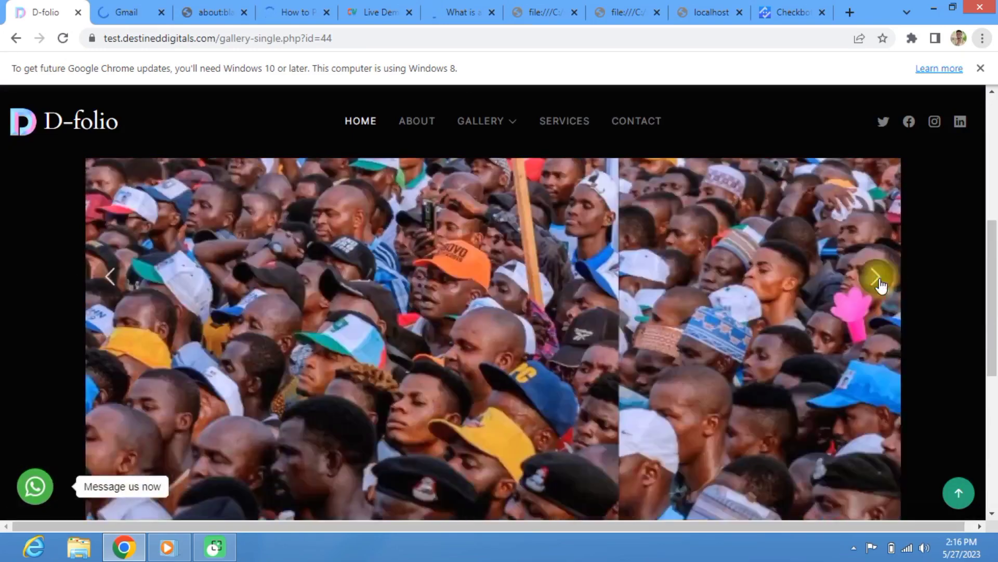
# Step: Advance the image carousel and scroll through the project information and testimonial area
pyautogui.click(878, 284)
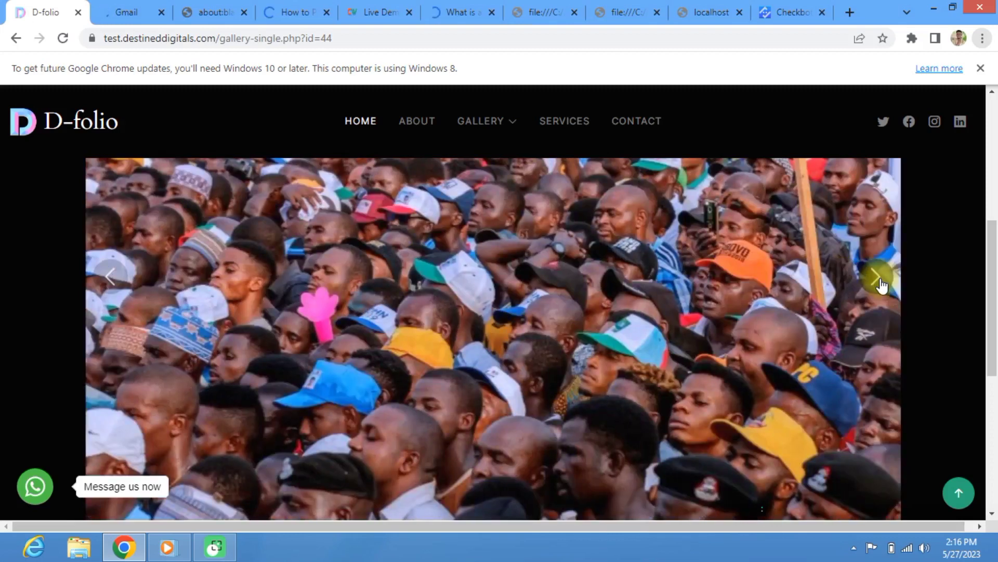
pyautogui.scroll(-1, 881, 284)
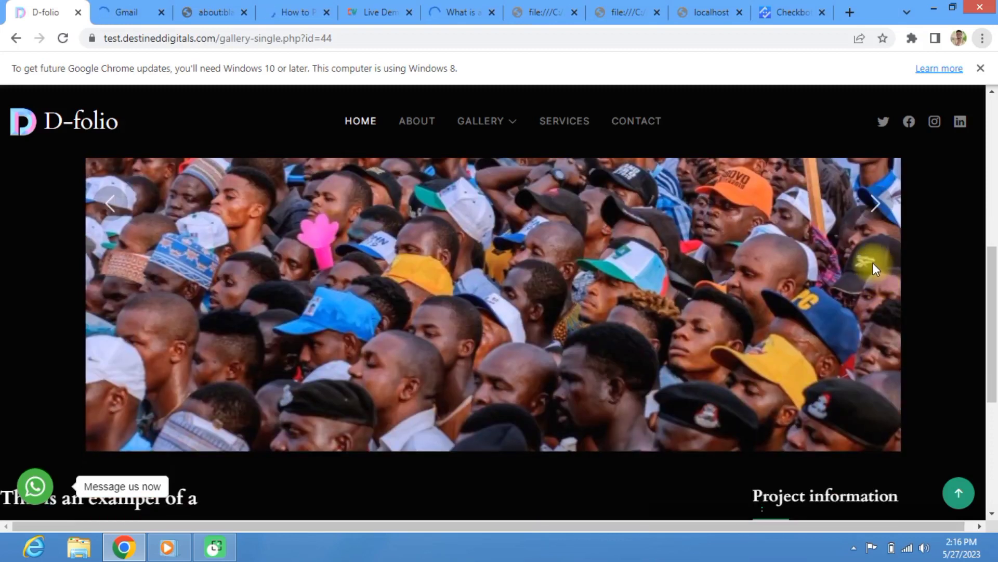
pyautogui.scroll(1, 872, 263)
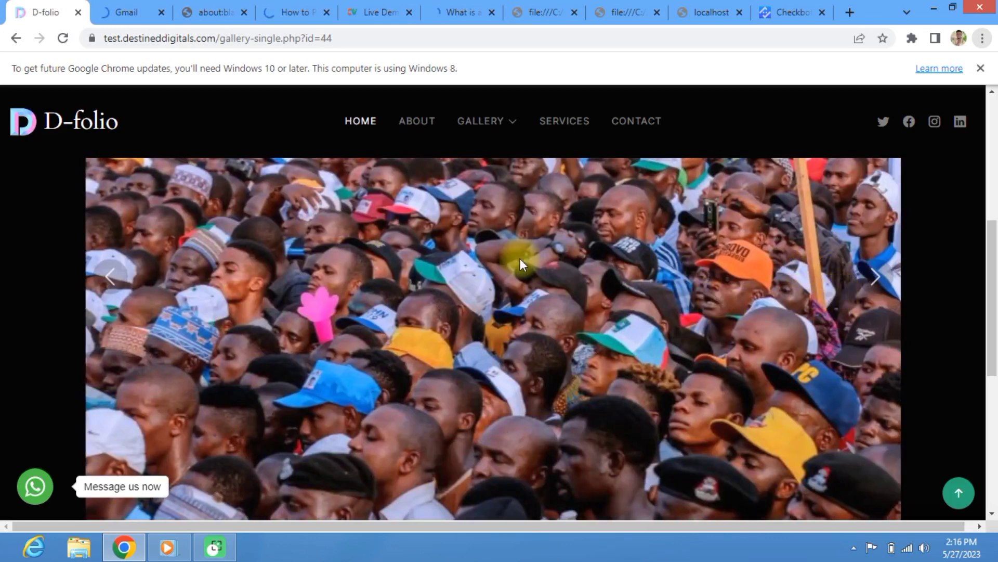
pyautogui.scroll(-3, 519, 267)
pyautogui.scroll(3, 515, 271)
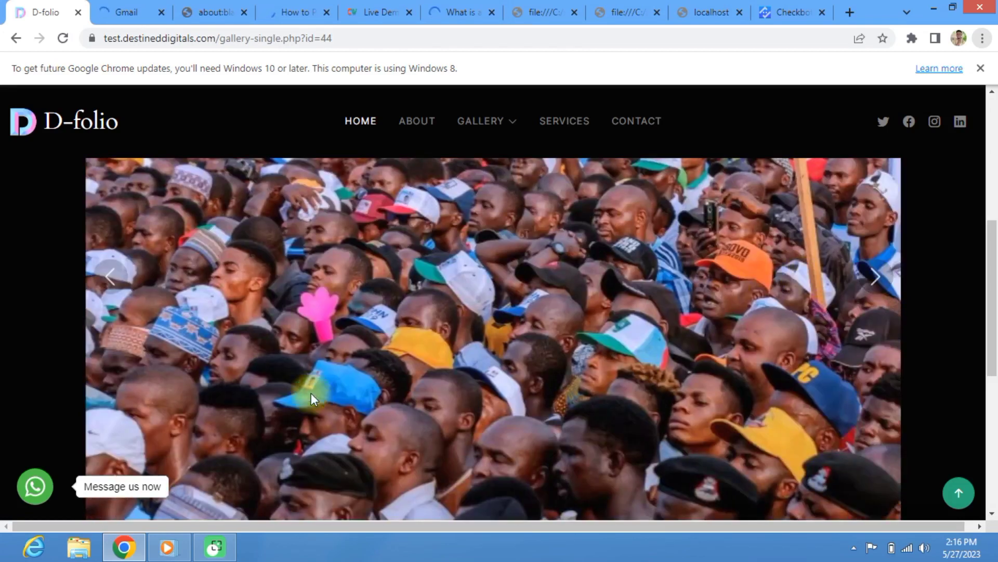
pyautogui.scroll(-5, 308, 369)
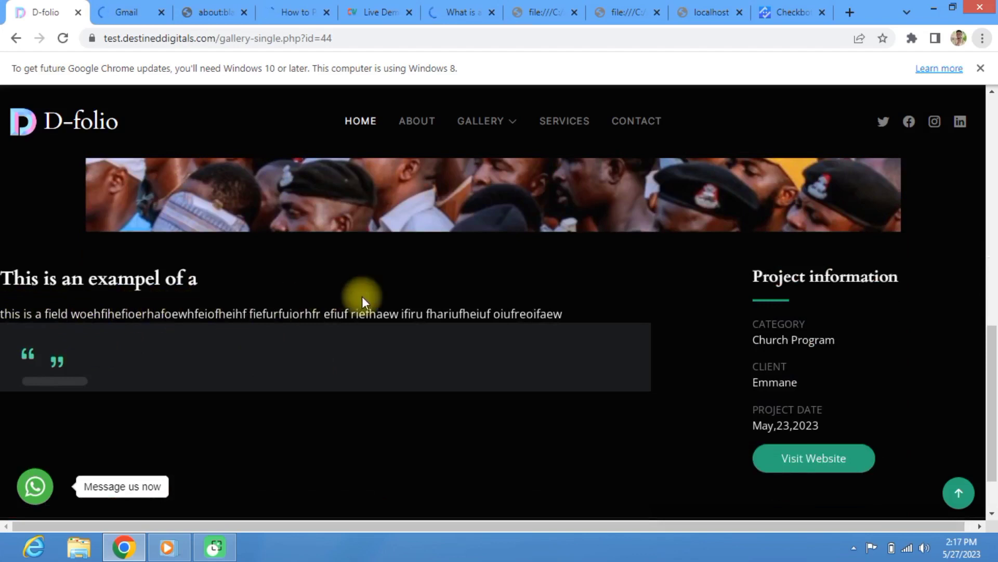
pyautogui.moveTo(566, 315); pyautogui.dragTo(132, 320)
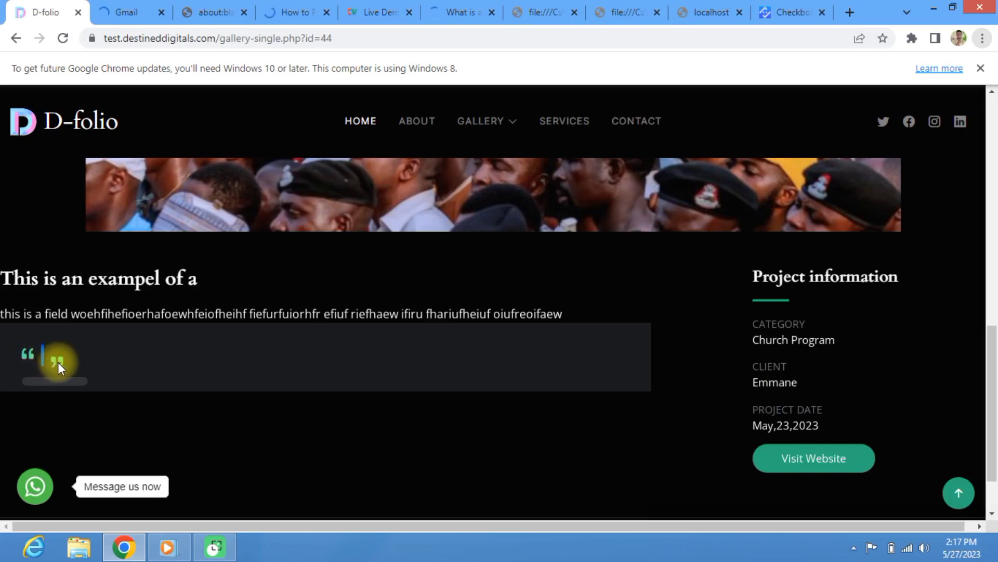
pyautogui.scroll(-2, 58, 362)
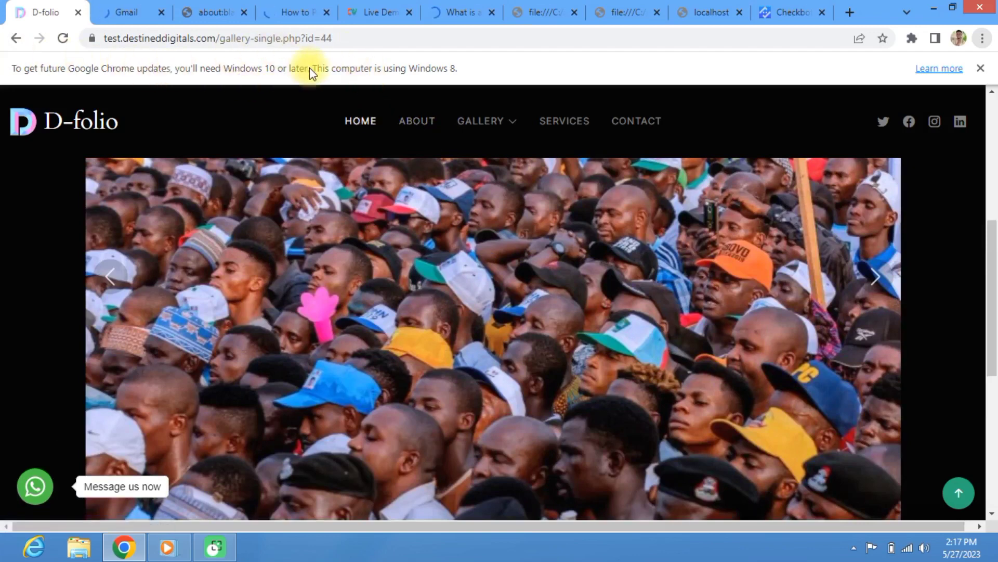
# Step: Go back to the portfolio homepage and open the Night party poster project page
pyautogui.click(17, 39)
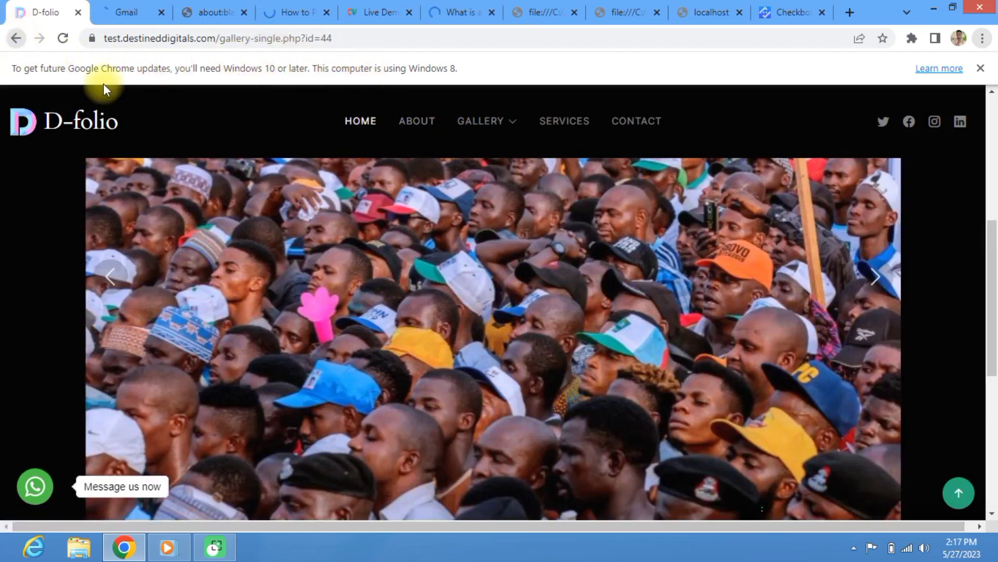
pyautogui.scroll(-5, 318, 227)
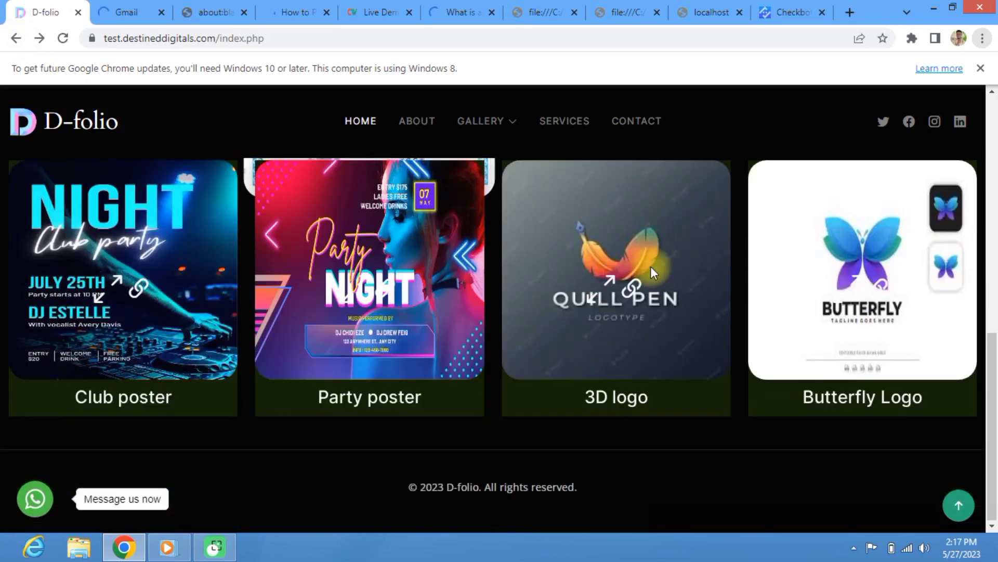
pyautogui.scroll(10, 162, 321)
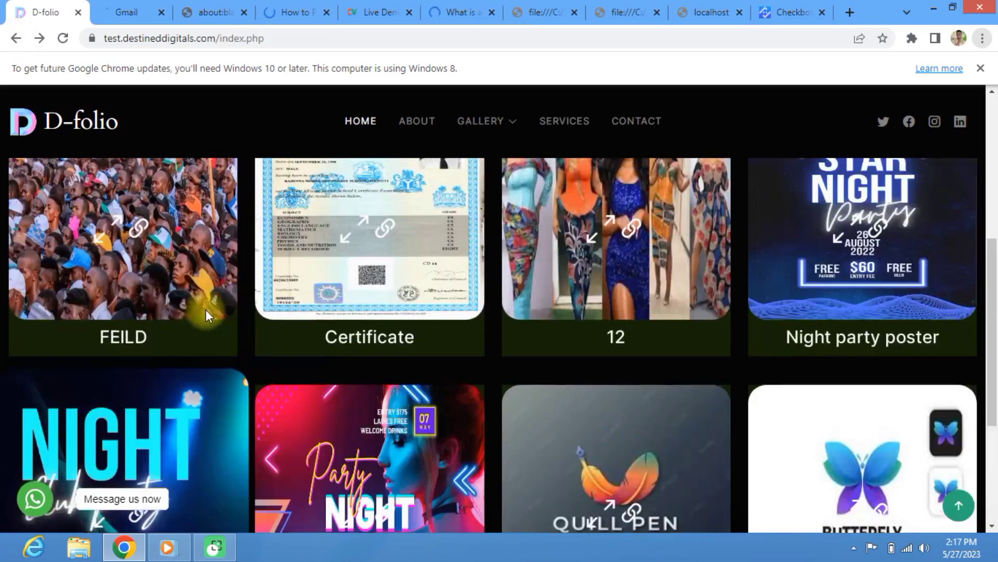
pyautogui.scroll(-10, 358, 327)
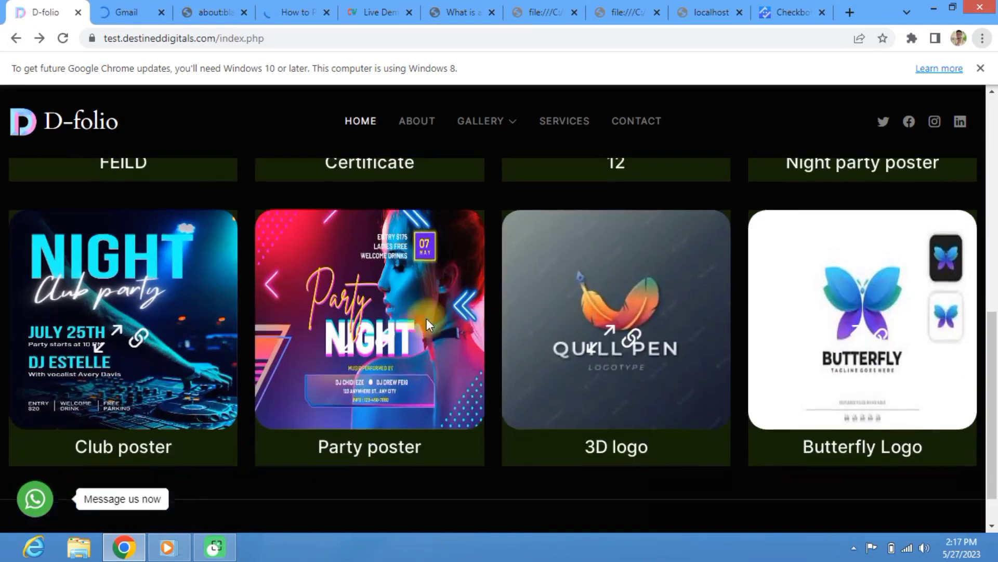
pyautogui.scroll(4, 763, 252)
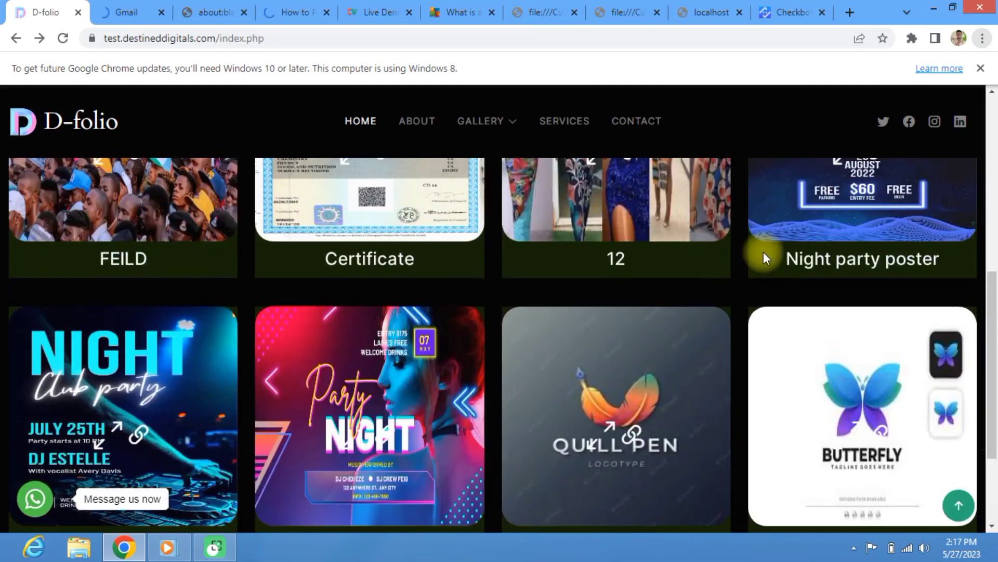
pyautogui.scroll(2, 766, 248)
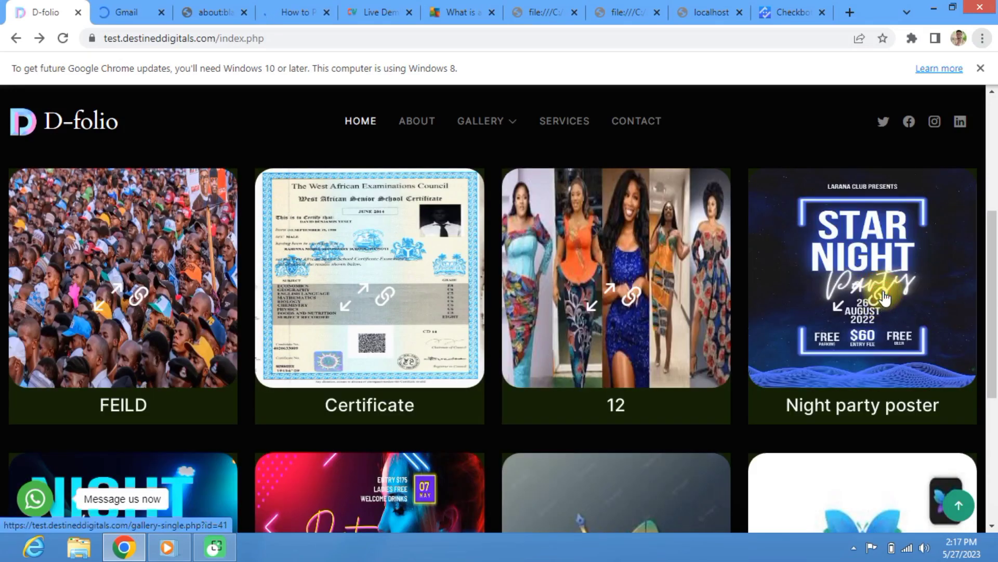
pyautogui.click(890, 301)
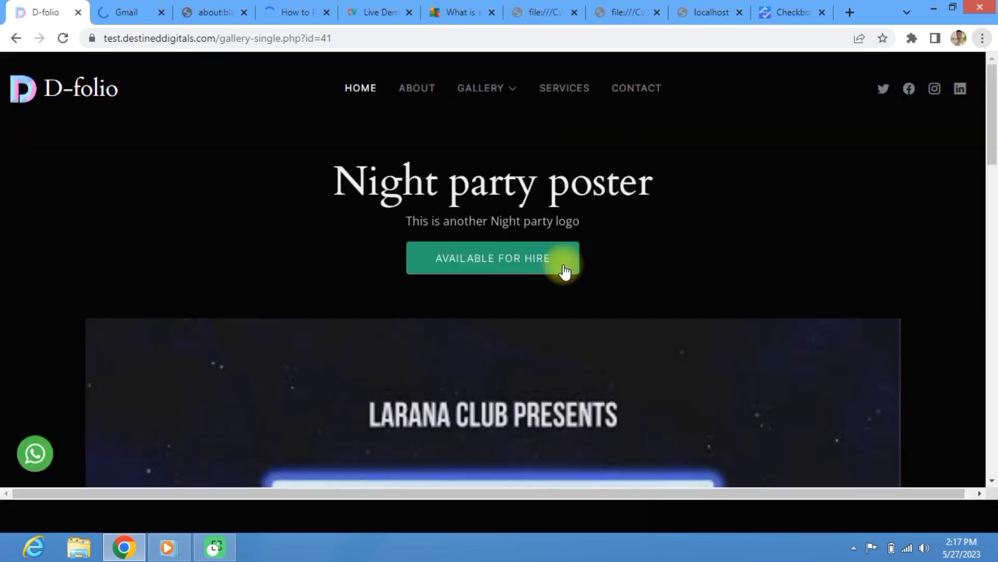
# Step: Advance the poster carousel forward two slides
pyautogui.scroll(-12, 574, 277)
pyautogui.scroll(5, 580, 266)
pyautogui.scroll(5, 577, 254)
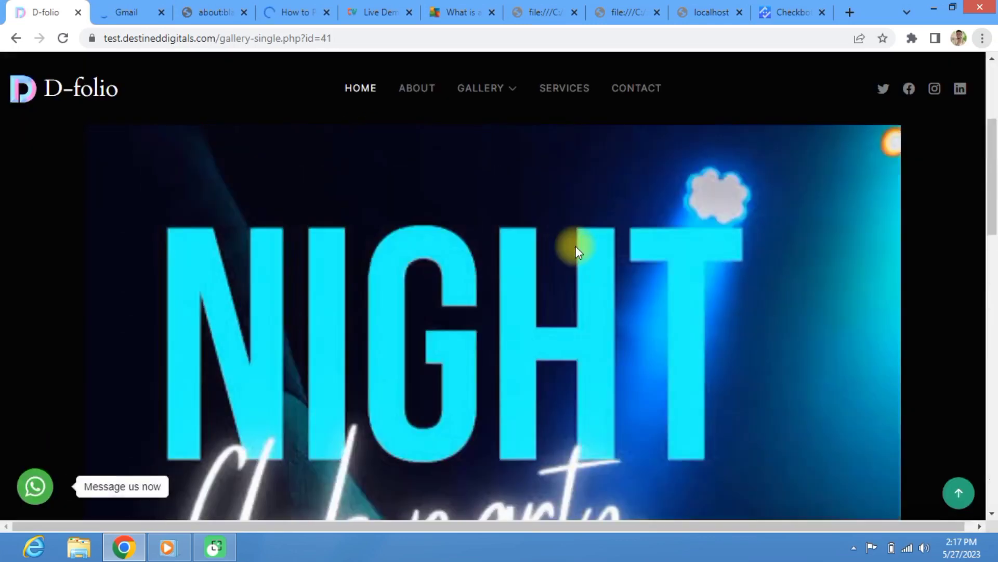
pyautogui.scroll(-8, 576, 245)
pyautogui.click(877, 242)
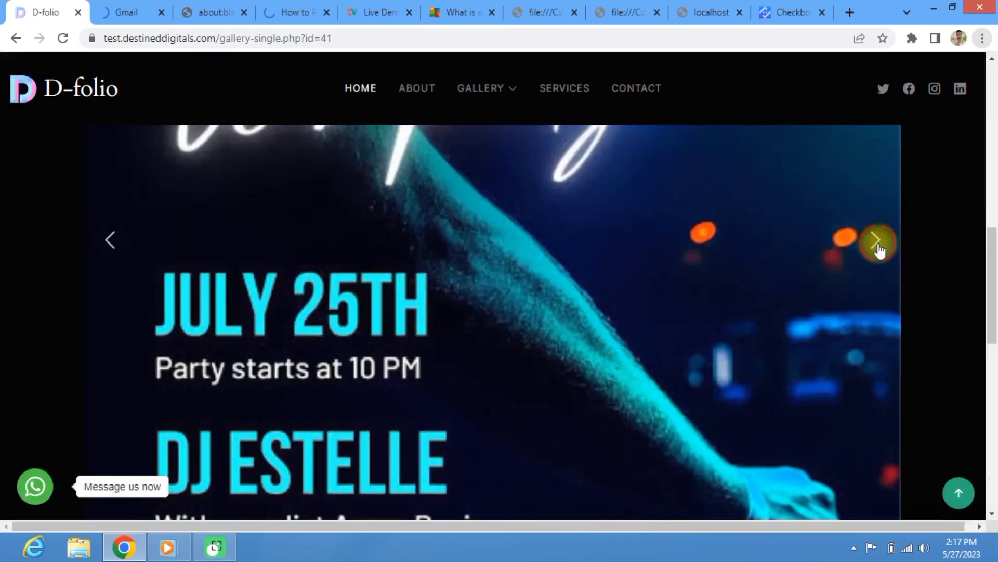
pyautogui.scroll(4, 650, 280)
pyautogui.scroll(-4, 646, 267)
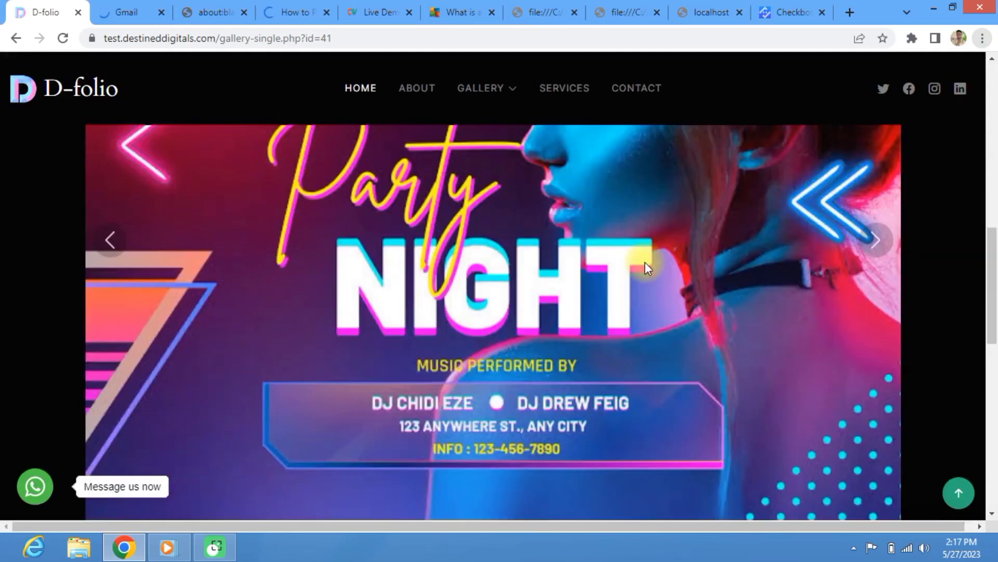
pyautogui.scroll(-2, 647, 261)
pyautogui.scroll(3, 702, 249)
pyautogui.scroll(-2, 822, 255)
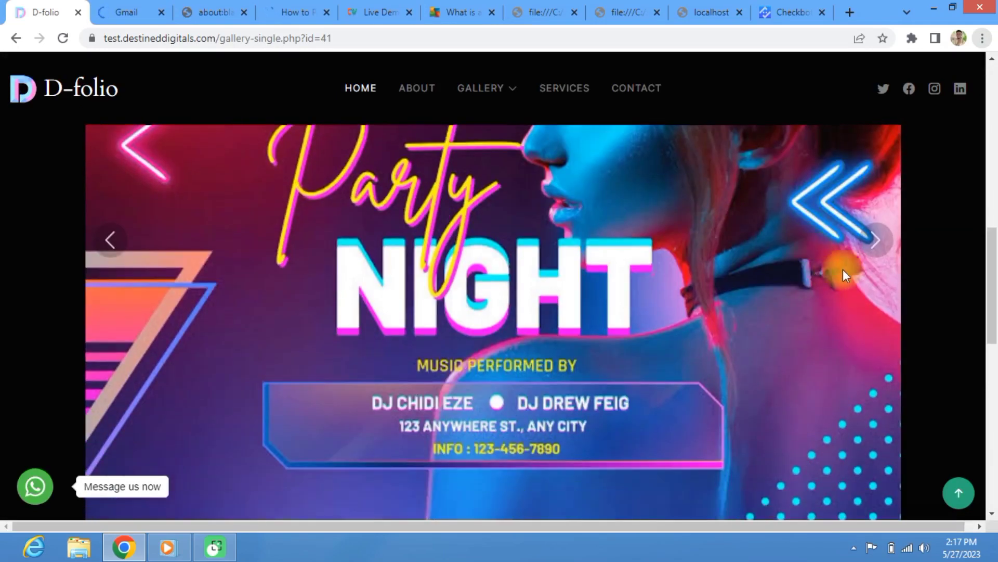
pyautogui.click(877, 243)
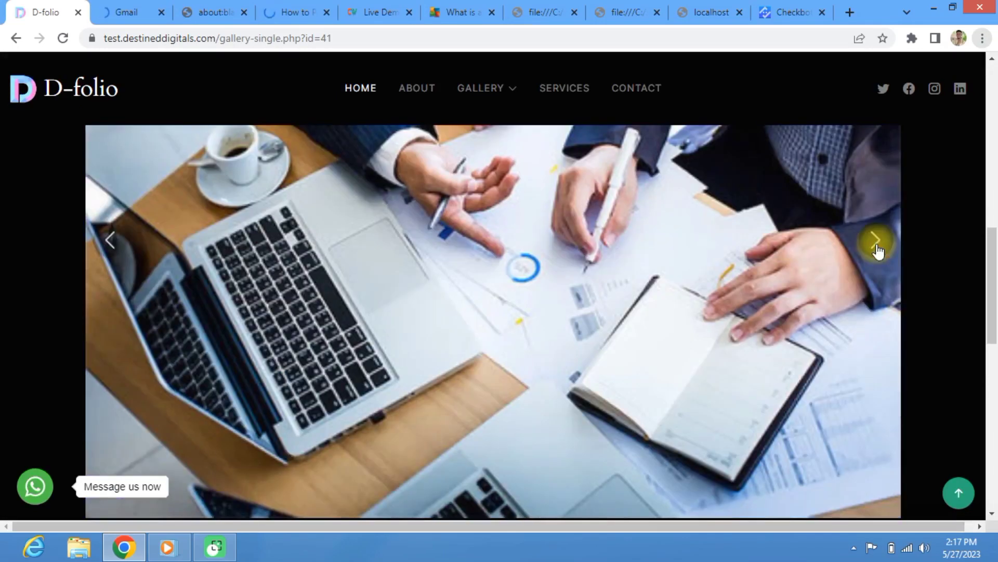
# Step: Step the carousel back to the Party NIGHT poster and scroll through the page
pyautogui.click(130, 238)
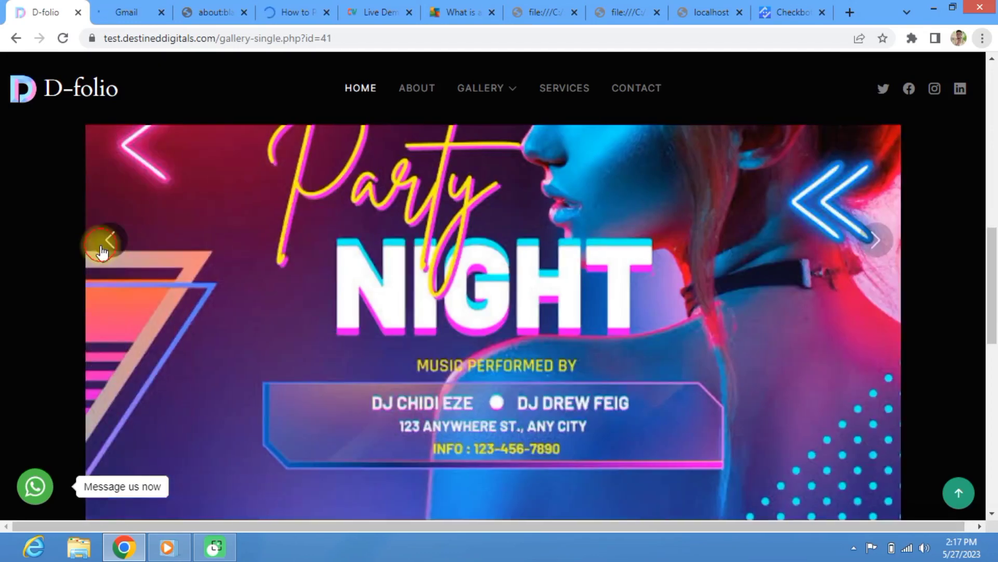
pyautogui.click(107, 242)
pyautogui.scroll(-5, 411, 248)
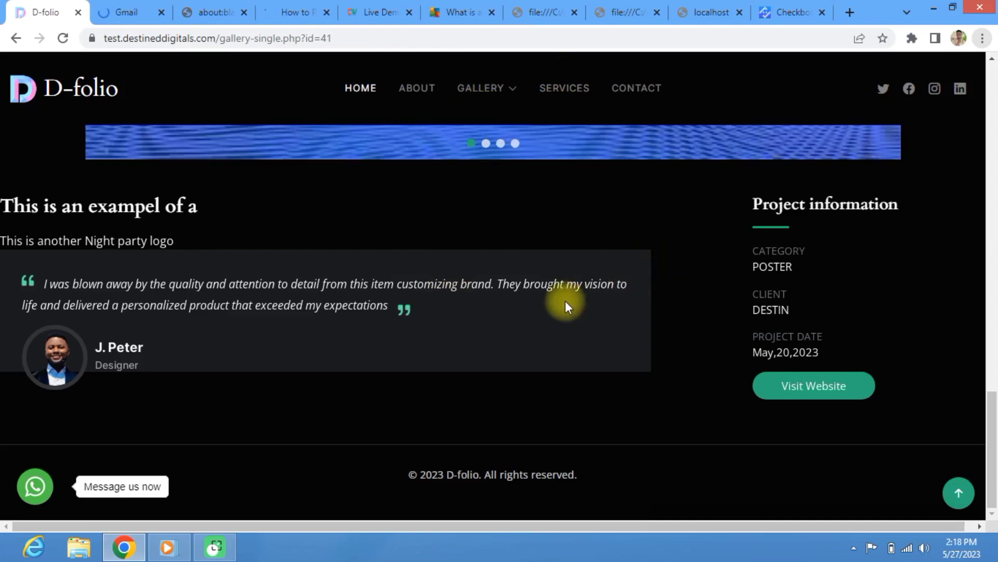
pyautogui.scroll(7, 488, 317)
pyautogui.scroll(-7, 489, 317)
pyautogui.scroll(15, 506, 306)
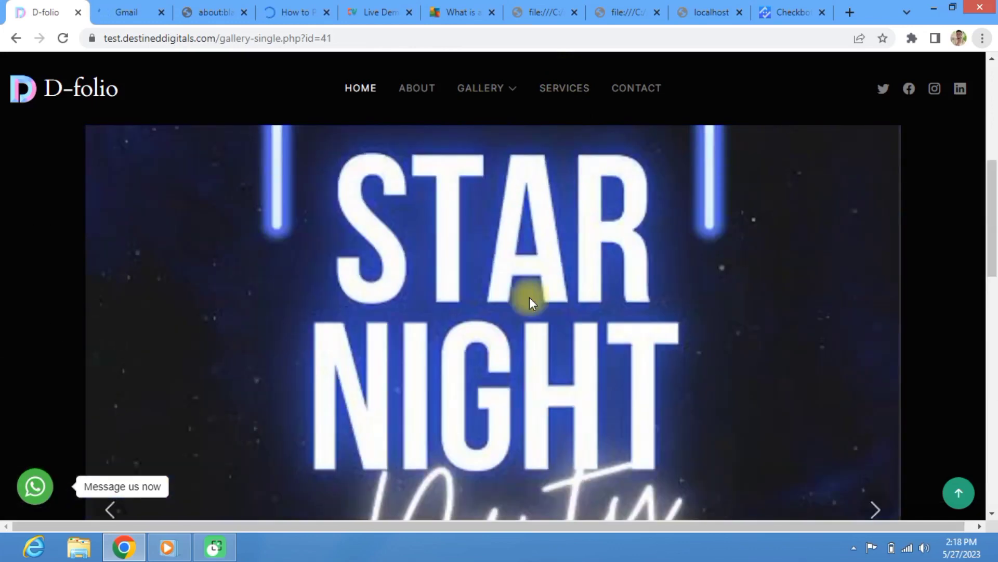
pyautogui.scroll(5, 529, 297)
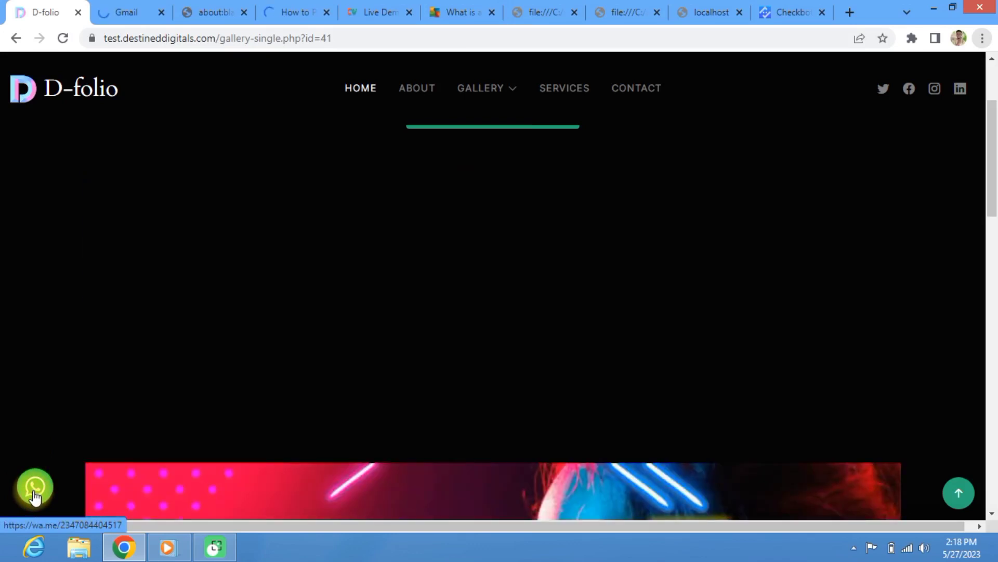
# Step: Open the site's WhatsApp chat link in a new tab, continue to chat, then return to D-folio
pyautogui.click(35, 491)
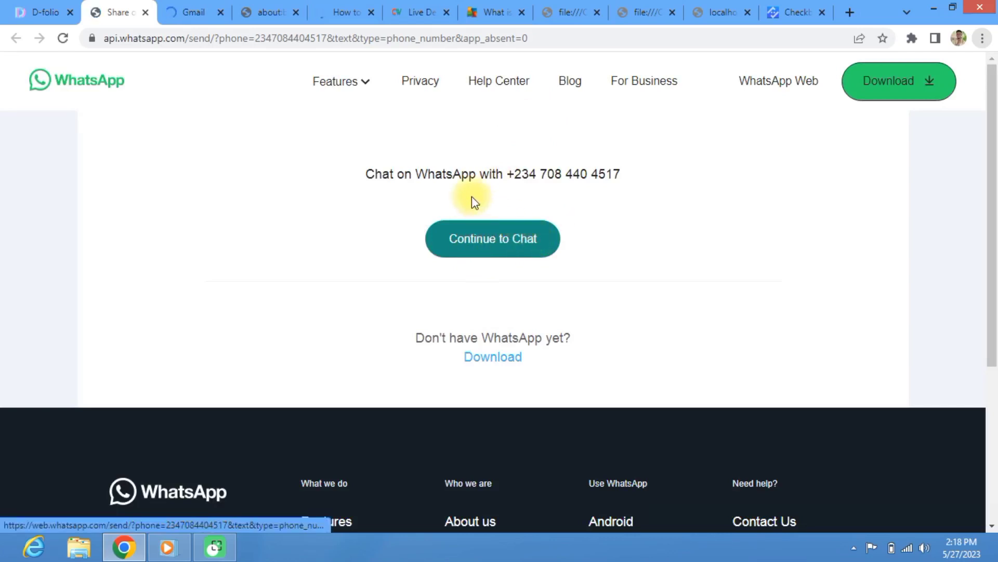
pyautogui.click(494, 244)
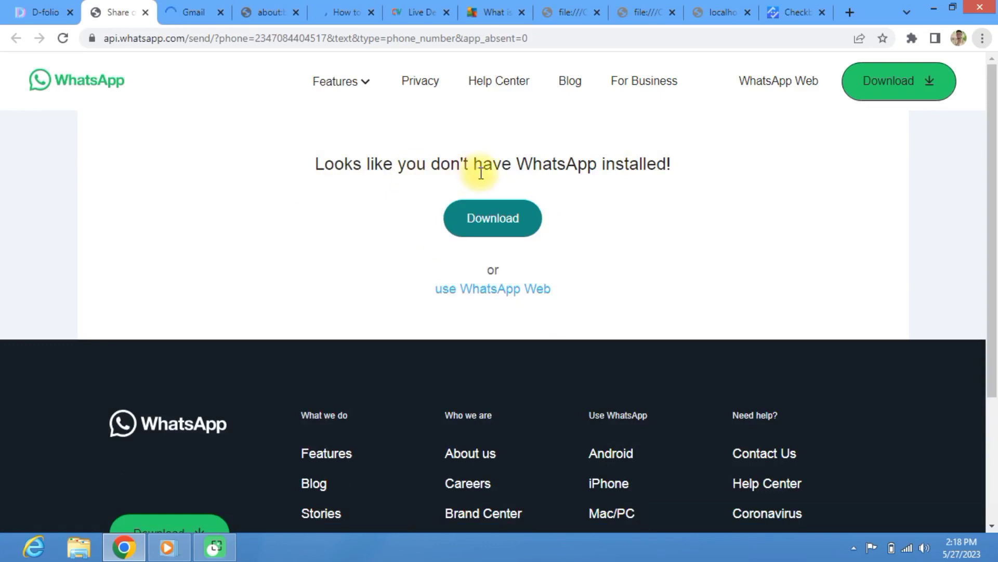
pyautogui.click(49, 6)
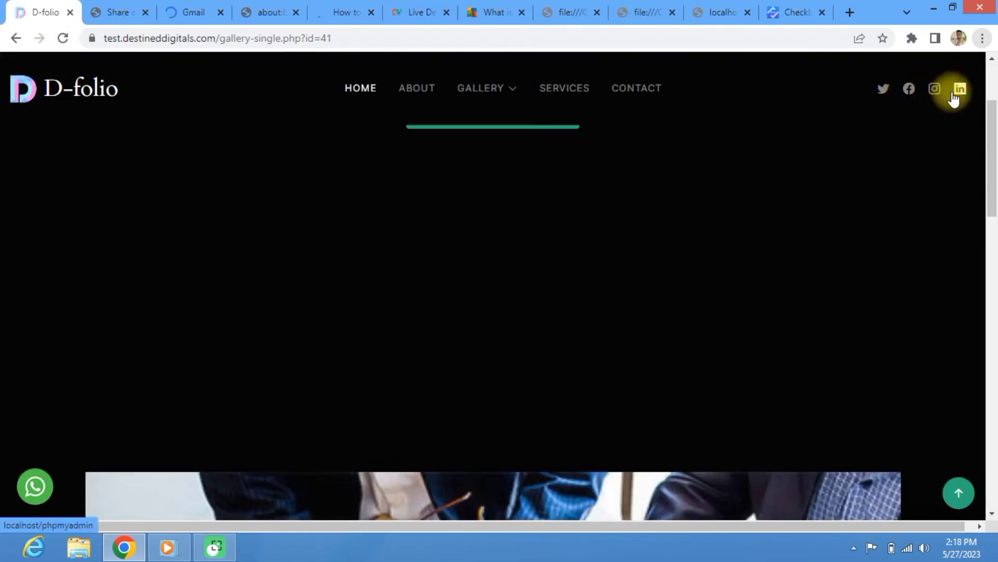
# Step: Scroll through the Night party poster gallery page
pyautogui.scroll(-6, 609, 218)
pyautogui.scroll(-5, 820, 340)
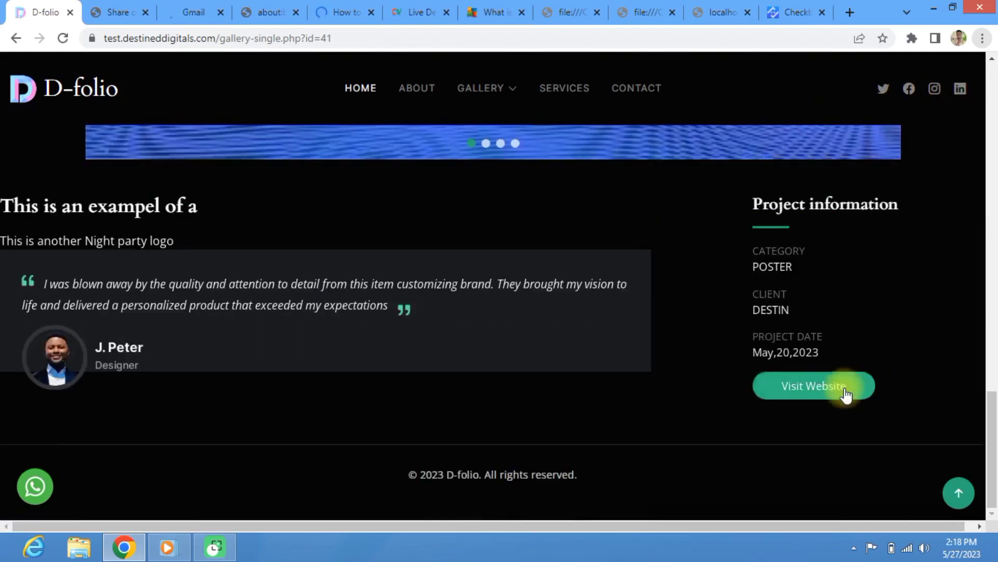
pyautogui.scroll(11, 495, 417)
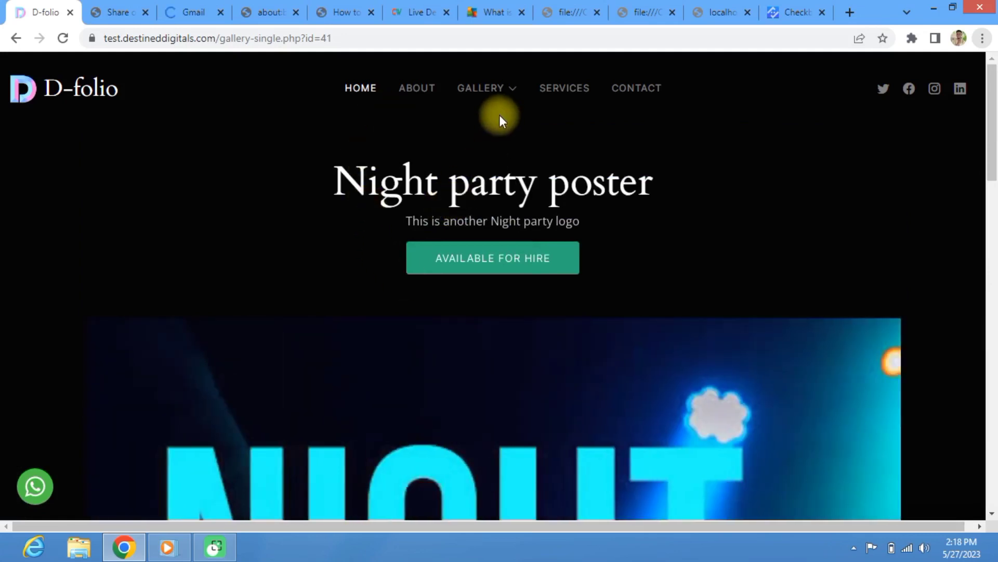
# Step: Delete 'gallery-single.php?id=41' from the address, leaving only the domain
pyautogui.click(364, 33)
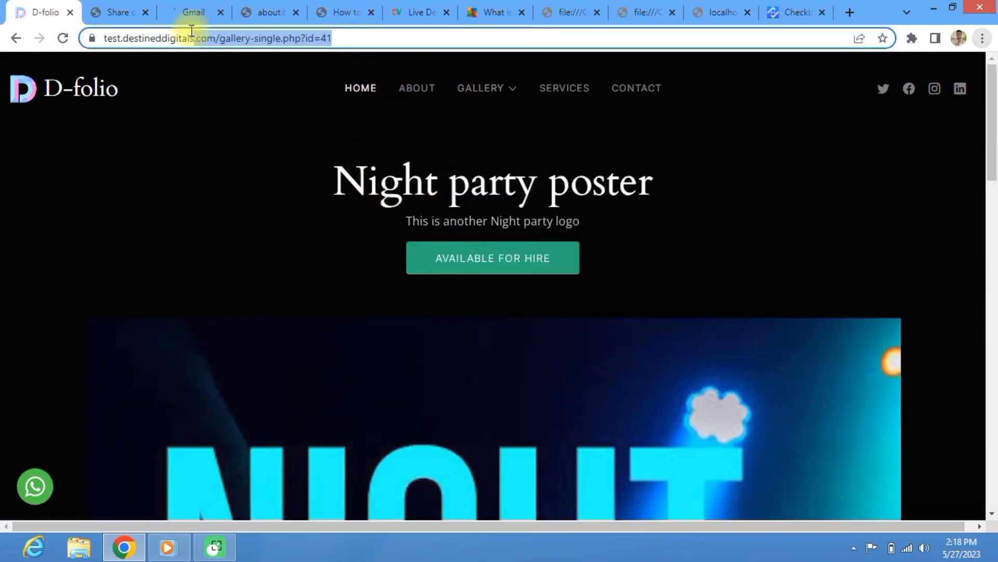
pyautogui.moveTo(192, 32); pyautogui.dragTo(221, 31)
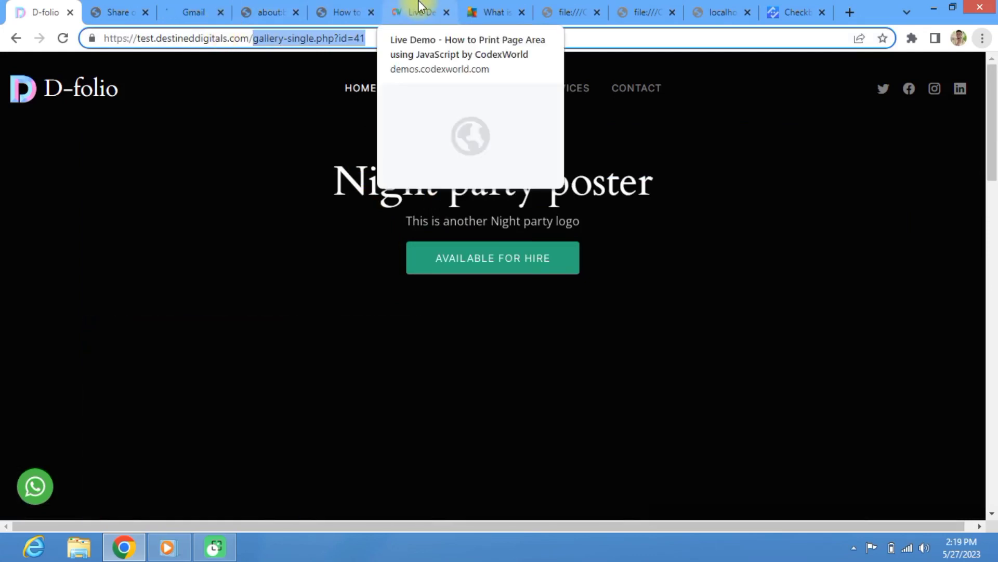
pyautogui.press('BackSpace')
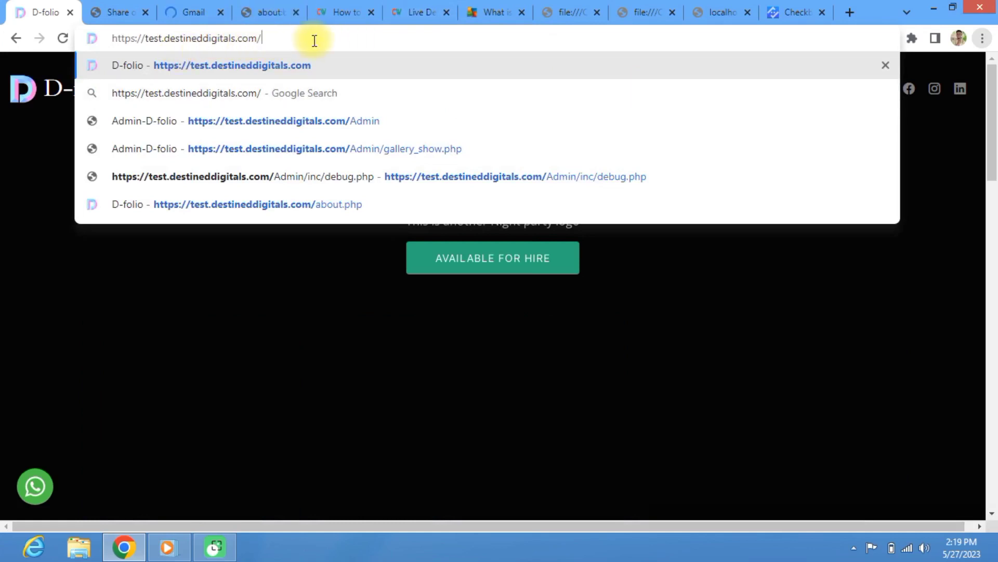
# Step: Enter 'Admin' after the domain to load the Admin/login.php page
pyautogui.write('a')
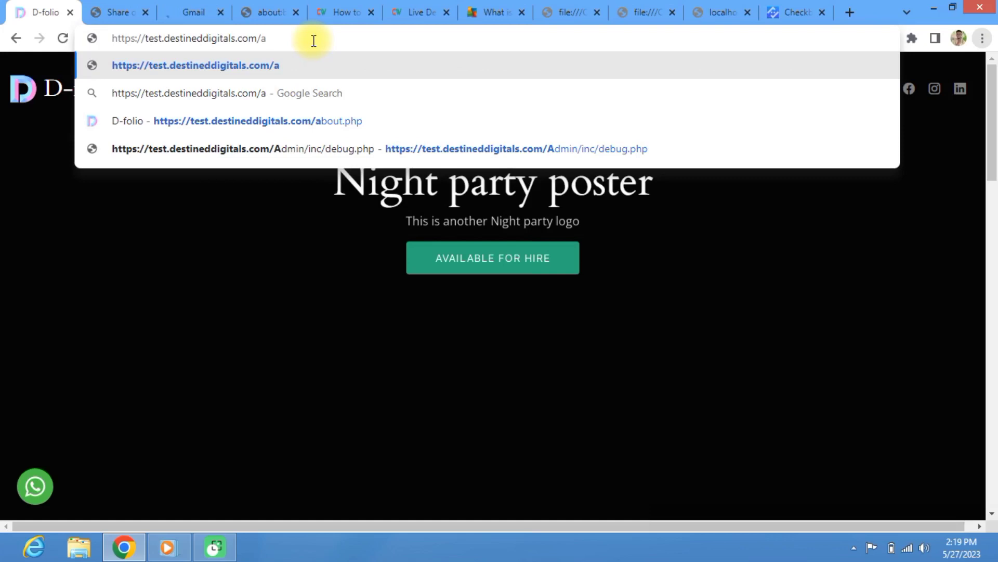
pyautogui.press('BackSpace')
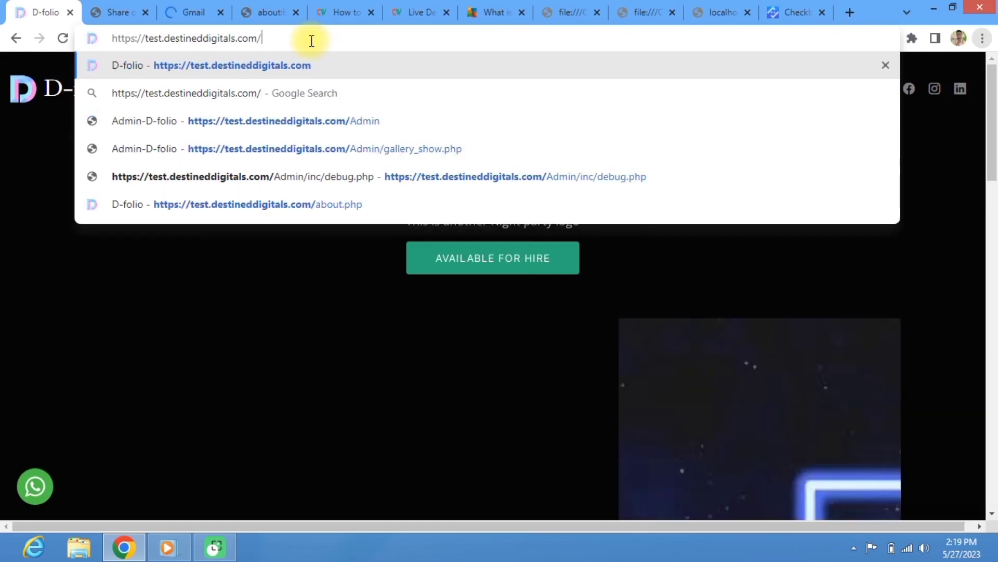
pyautogui.write('A')
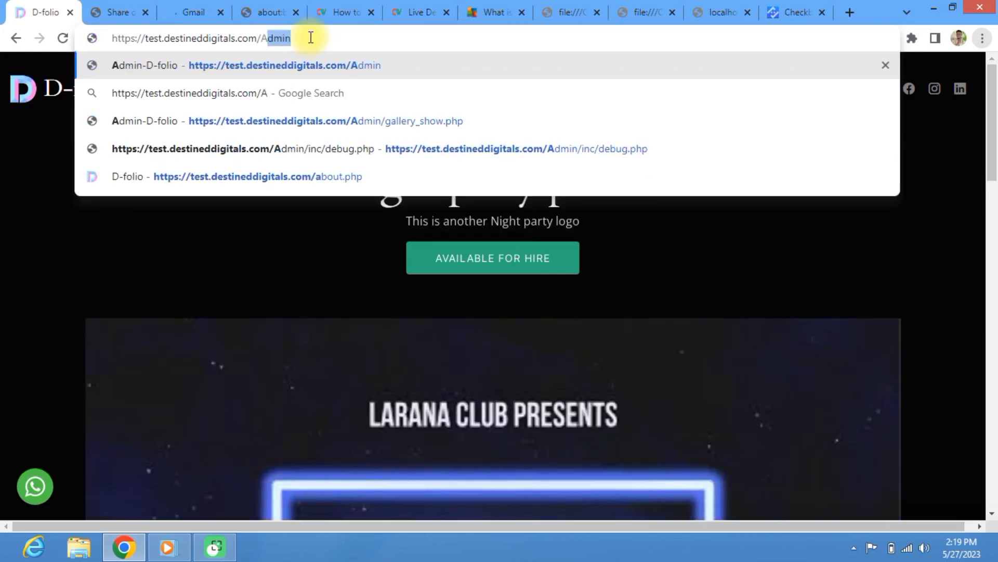
pyautogui.press('Right')
pyautogui.press('Return')
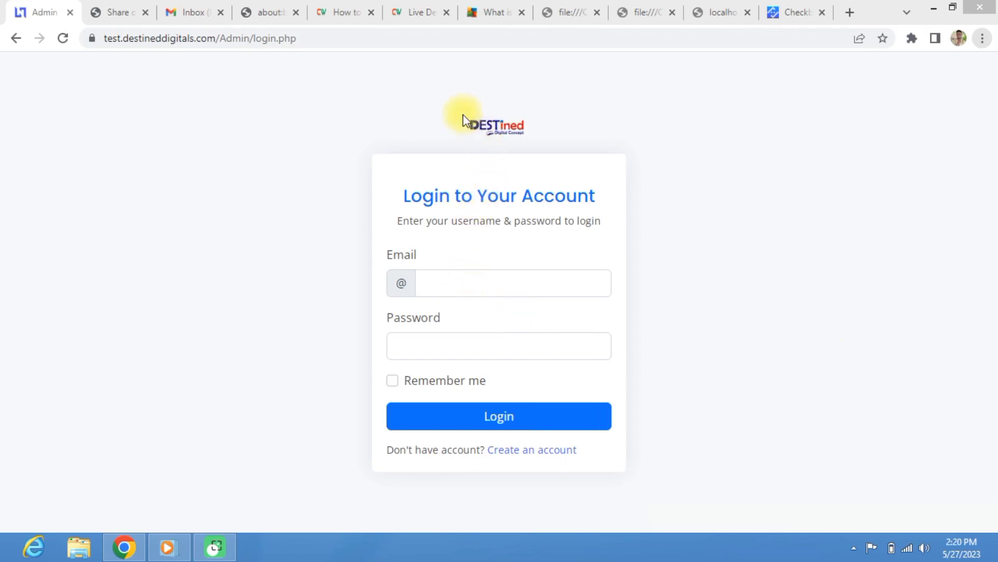
pyautogui.moveTo(547, 139); pyautogui.dragTo(511, 108)
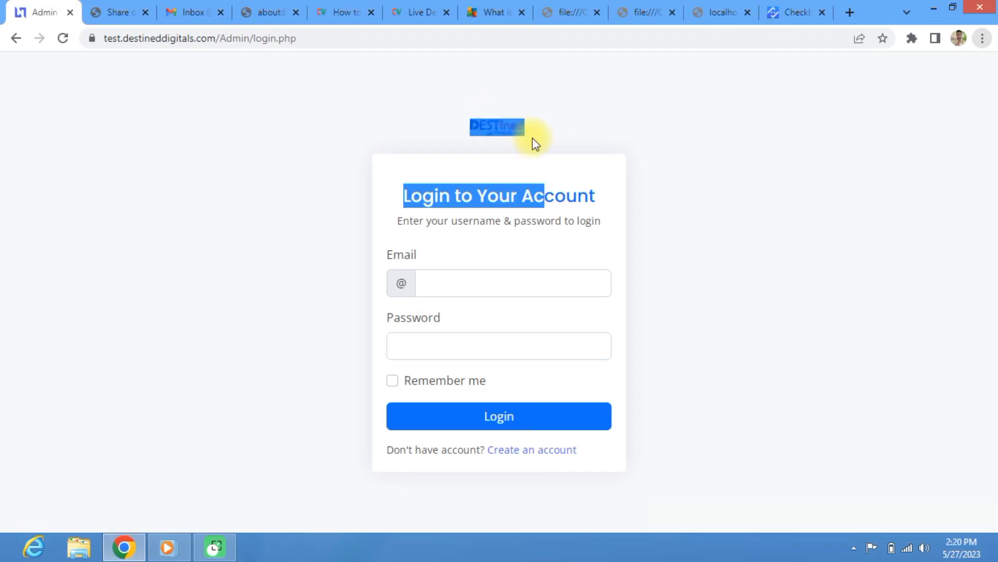
pyautogui.click(548, 142)
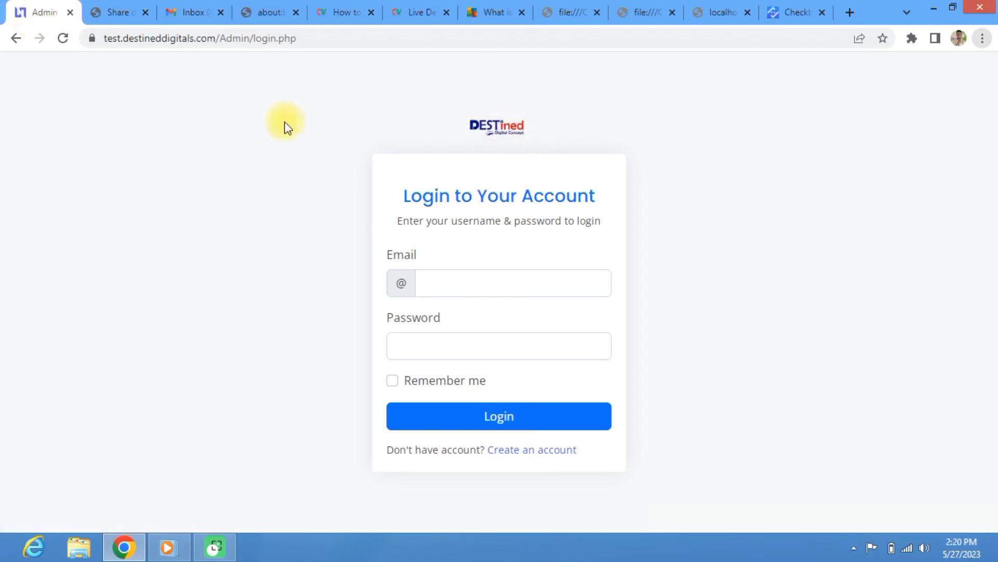
# Step: Log in with the saved admin e-mail and account password, then dismiss the success alert
pyautogui.click(456, 287)
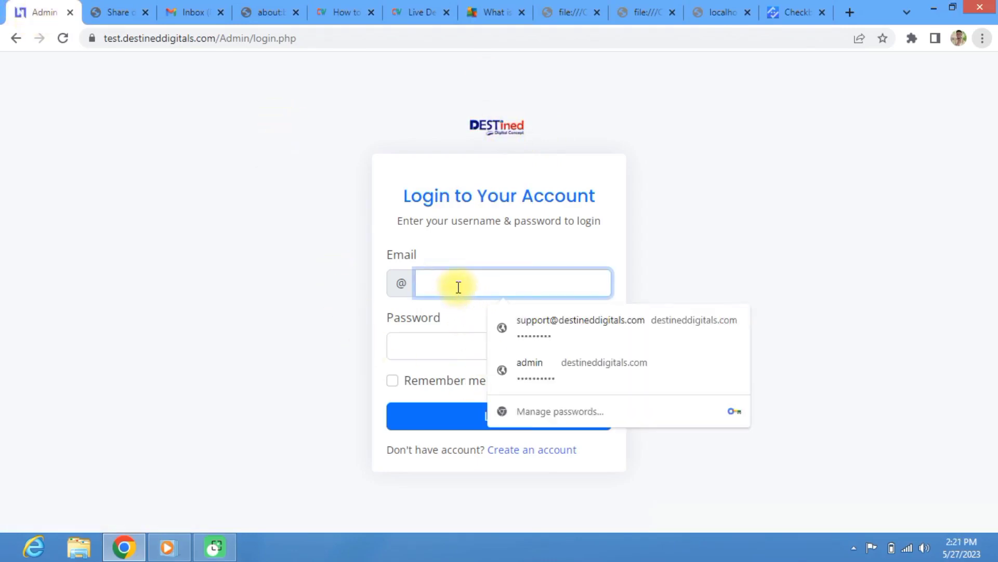
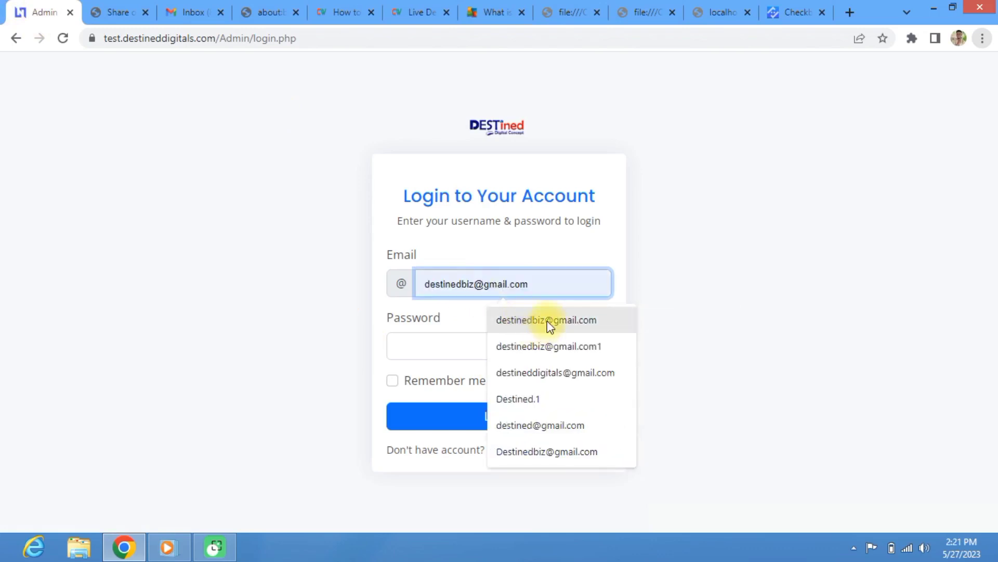
pyautogui.click(550, 325)
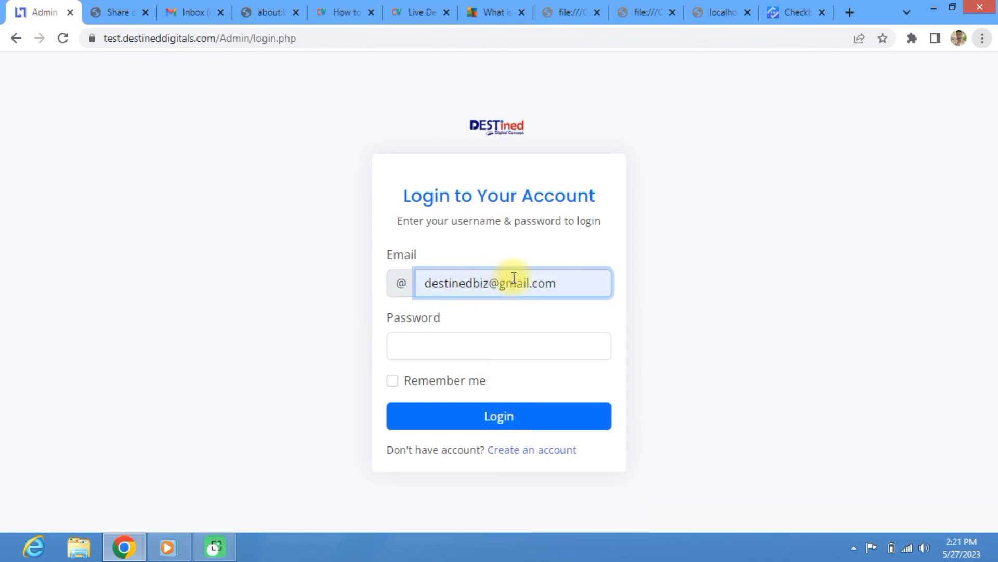
pyautogui.click(452, 350)
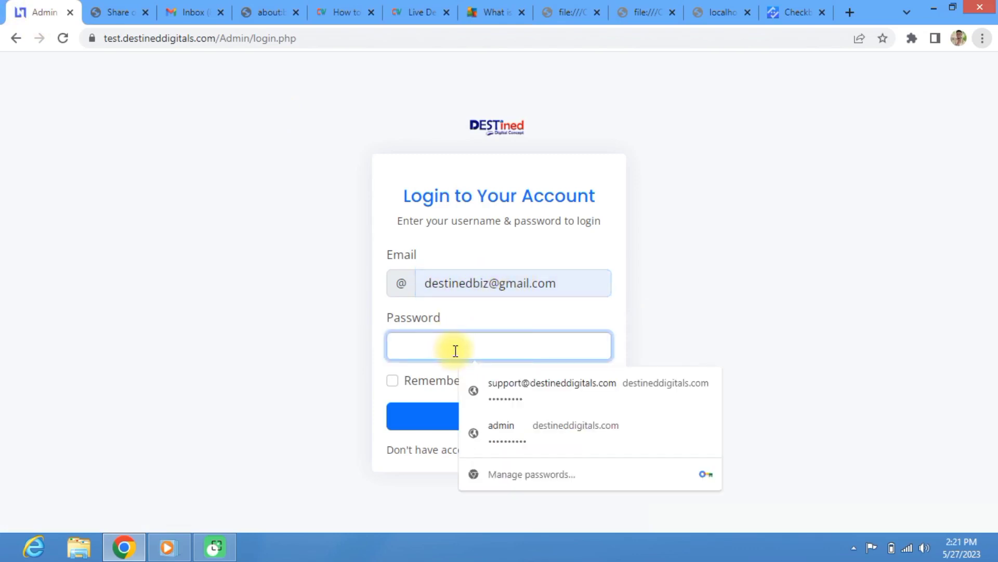
pyautogui.write('•••')
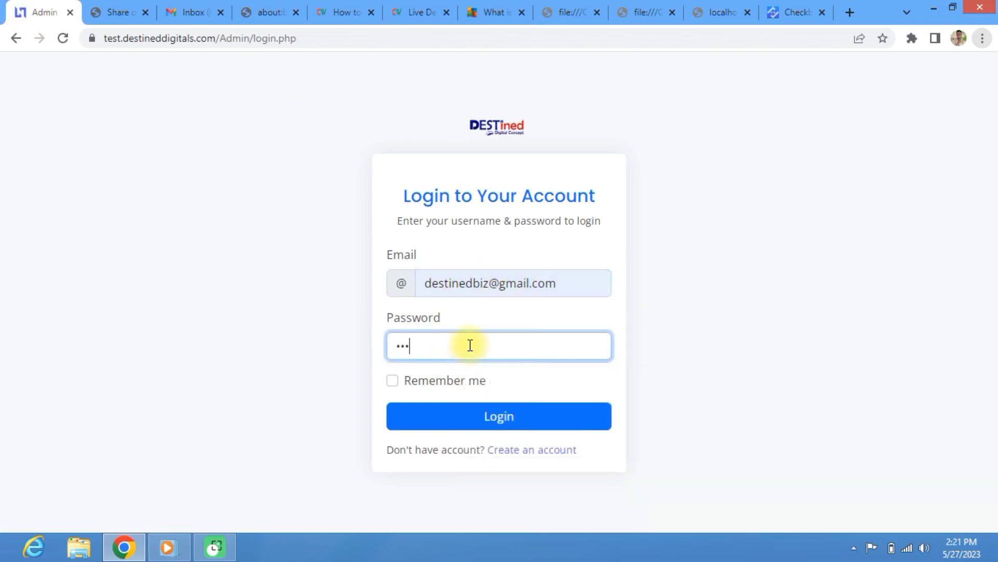
pyautogui.write('••••')
pyautogui.press('BackSpace')
pyautogui.press('BackSpace')
pyautogui.press('BackSpace')
pyautogui.press('BackSpace')
pyautogui.press('BackSpace')
pyautogui.press('BackSpace')
pyautogui.press('BackSpace')
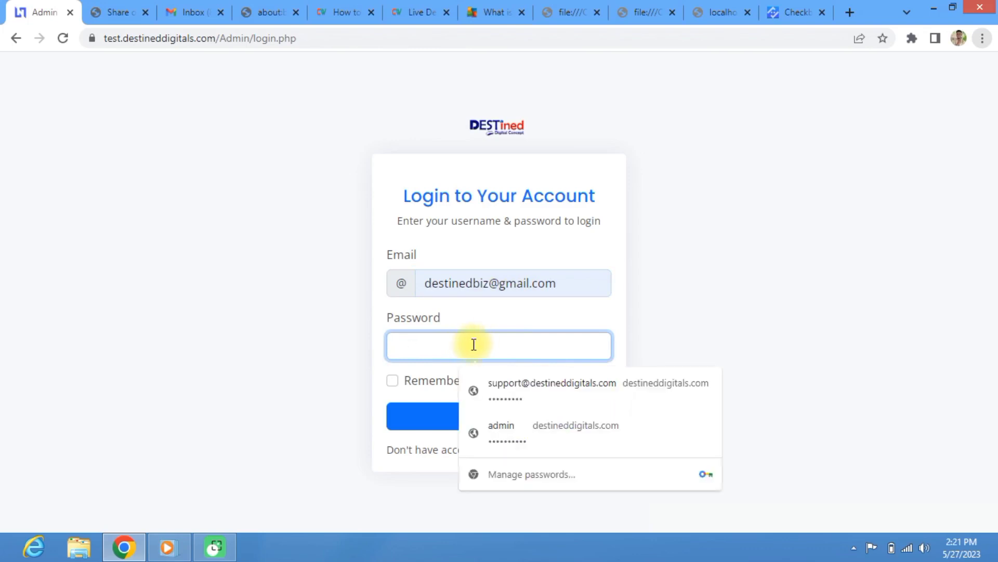
pyautogui.write('•••••••')
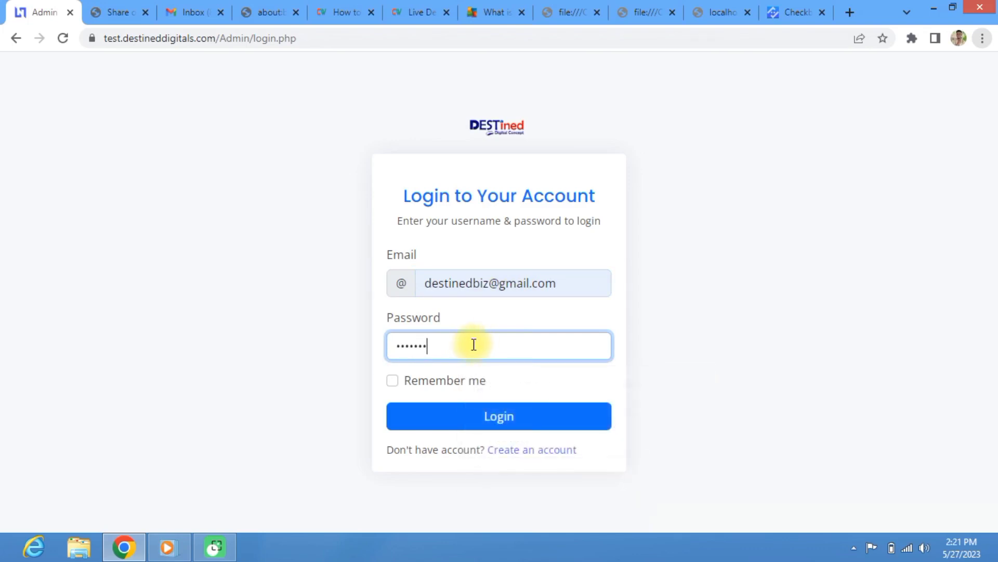
pyautogui.press('Return')
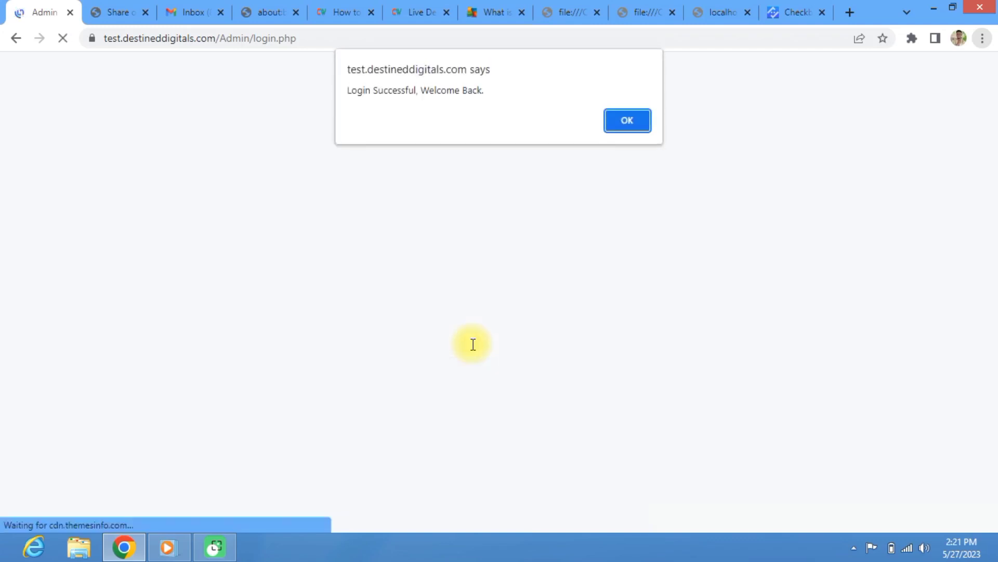
pyautogui.click(628, 124)
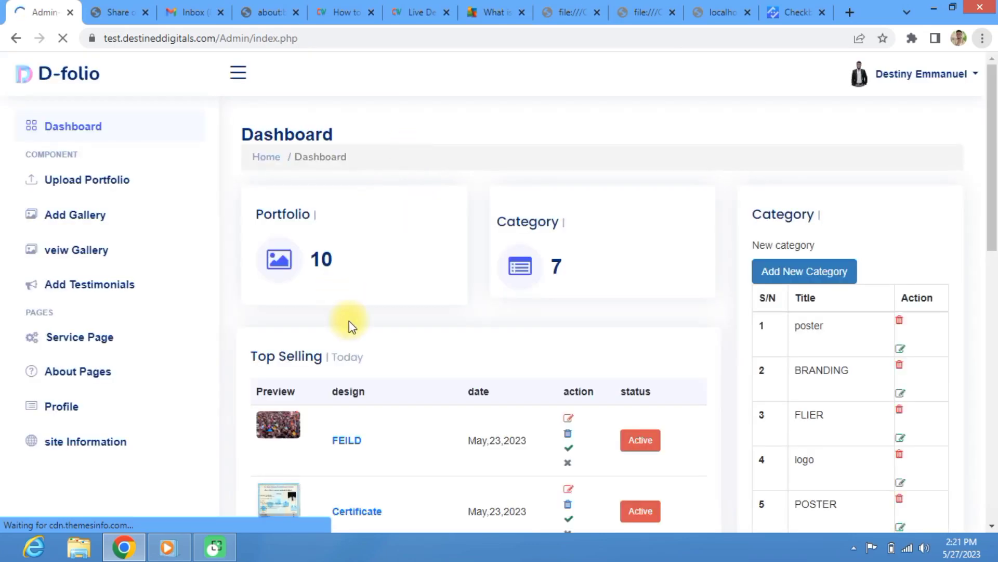
# Step: Scroll through the Top Selling and Category tables, then switch to the WhatsApp Share tab
pyautogui.scroll(-5, 348, 321)
pyautogui.scroll(-7, 367, 140)
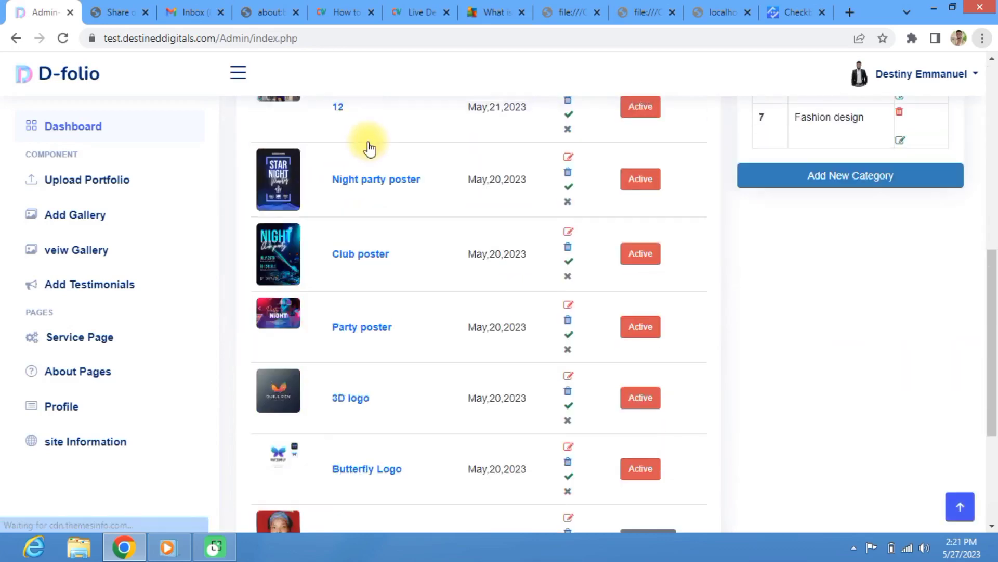
pyautogui.scroll(11, 445, 374)
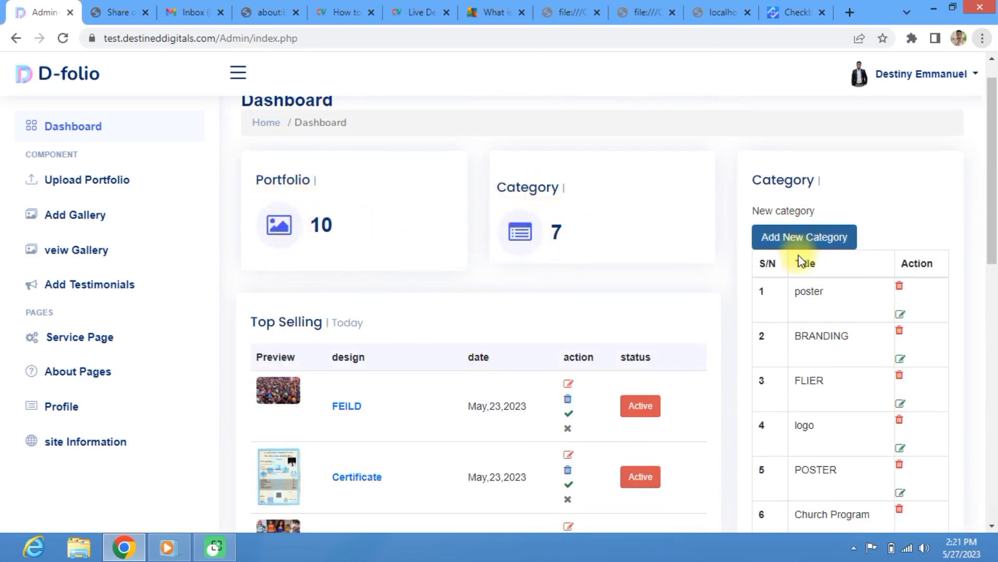
pyautogui.scroll(-4, 801, 273)
pyautogui.scroll(4, 838, 265)
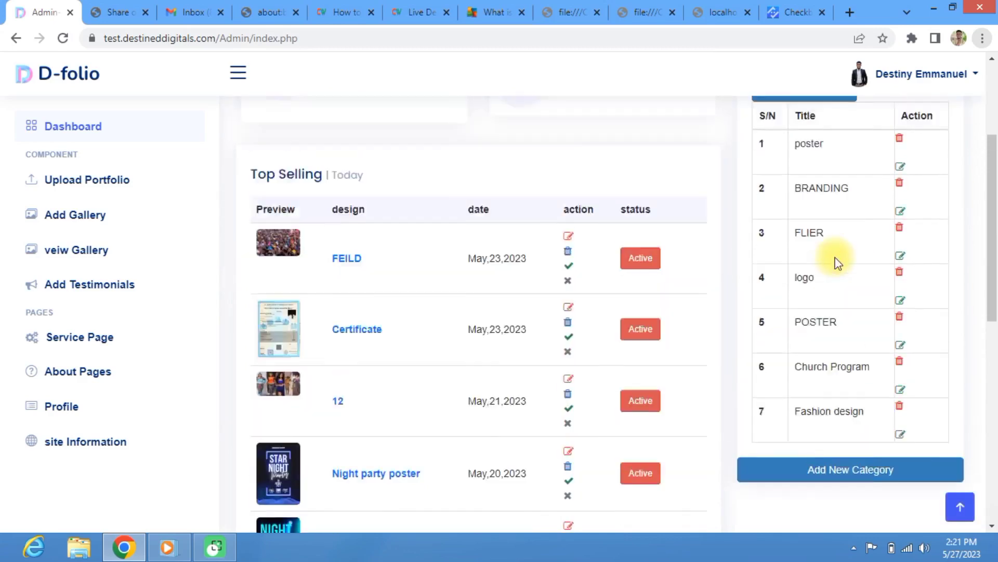
pyautogui.scroll(-4, 832, 265)
pyautogui.scroll(-8, 517, 267)
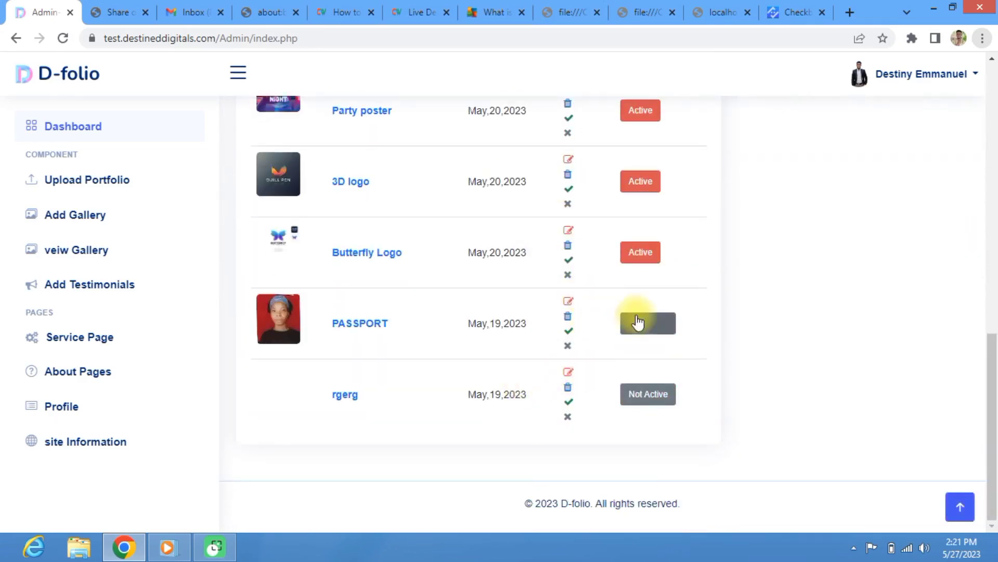
pyautogui.scroll(10, 609, 345)
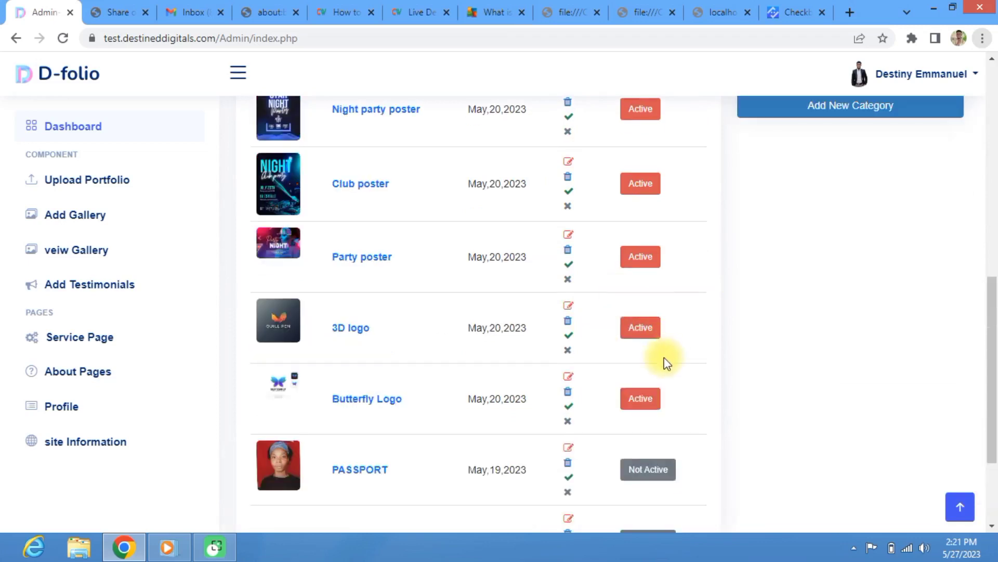
pyautogui.scroll(-9, 616, 318)
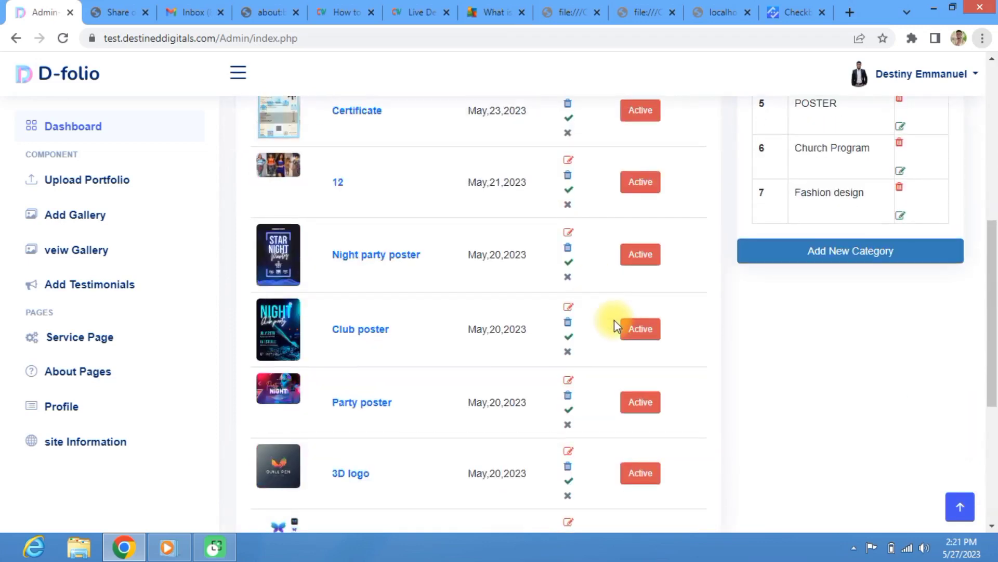
pyautogui.scroll(4, 619, 314)
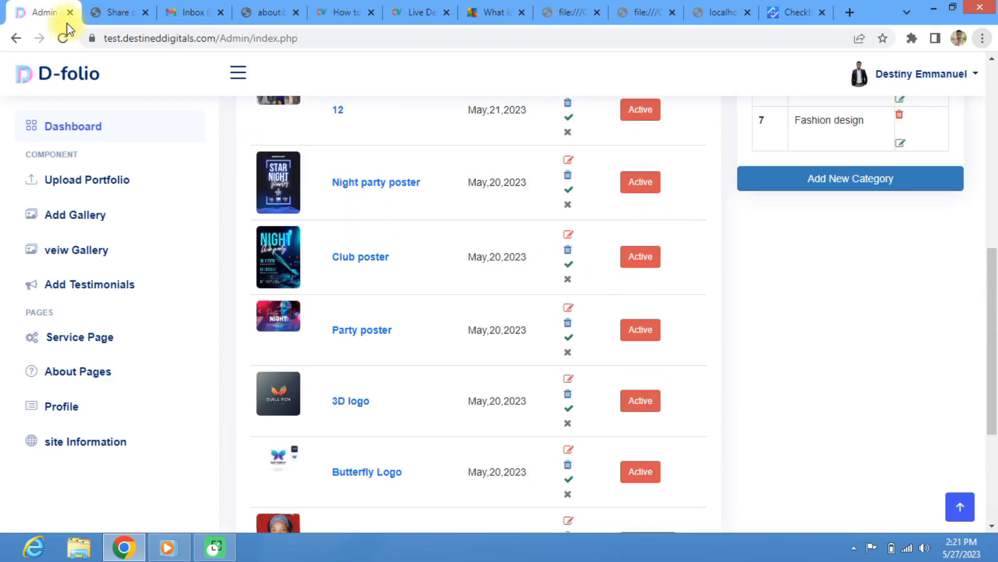
pyautogui.click(117, 7)
# Step: Replace the WhatsApp tab's address, searching 'gesg' and then entering 'gs'
pyautogui.click(174, 40)
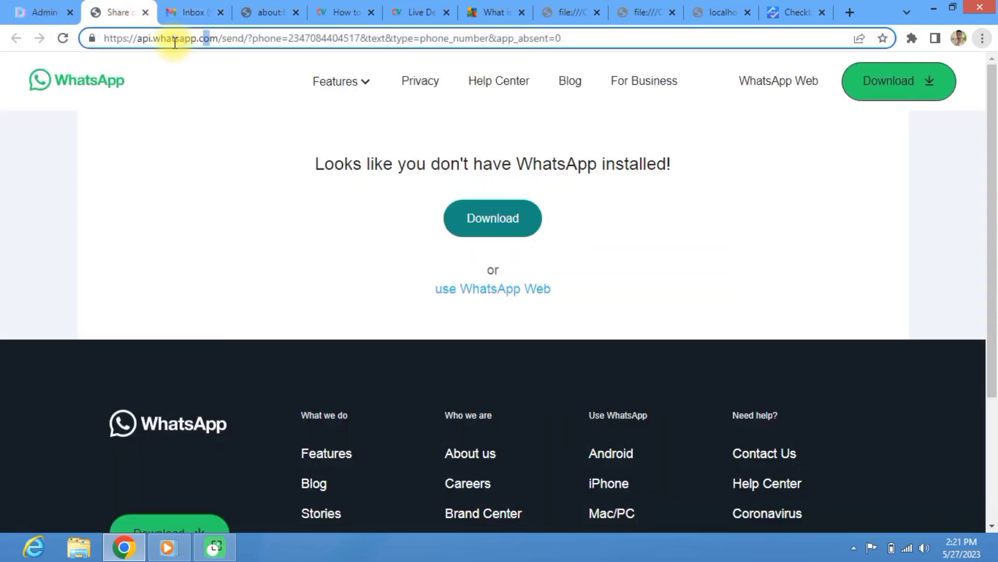
pyautogui.hotkey('ctrl', 'a')
pyautogui.write('gesg')
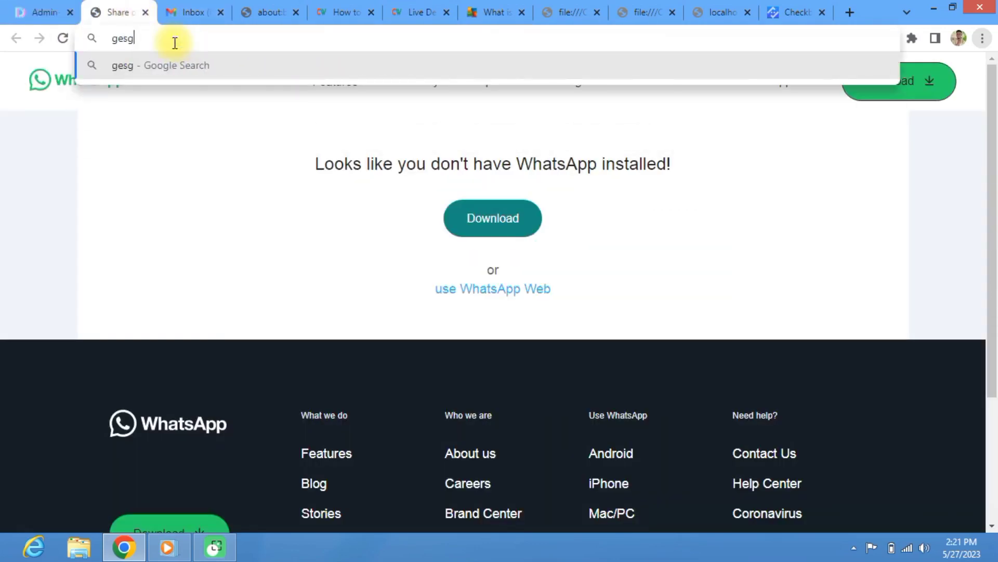
pyautogui.press('Return')
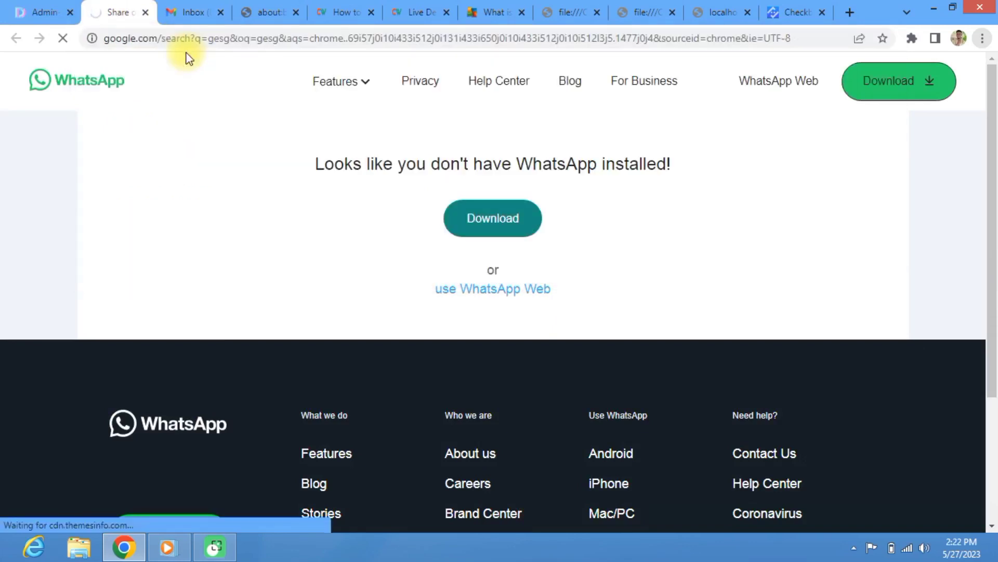
pyautogui.click(197, 37)
pyautogui.write('gs')
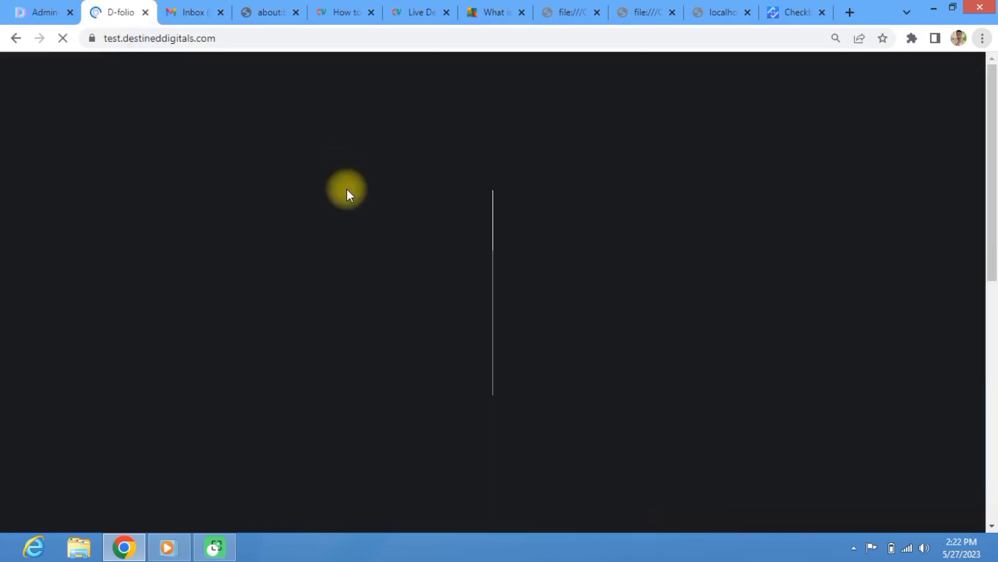
# Step: Return to the Admin tab's portfolio item list
pyautogui.scroll(-10, 350, 229)
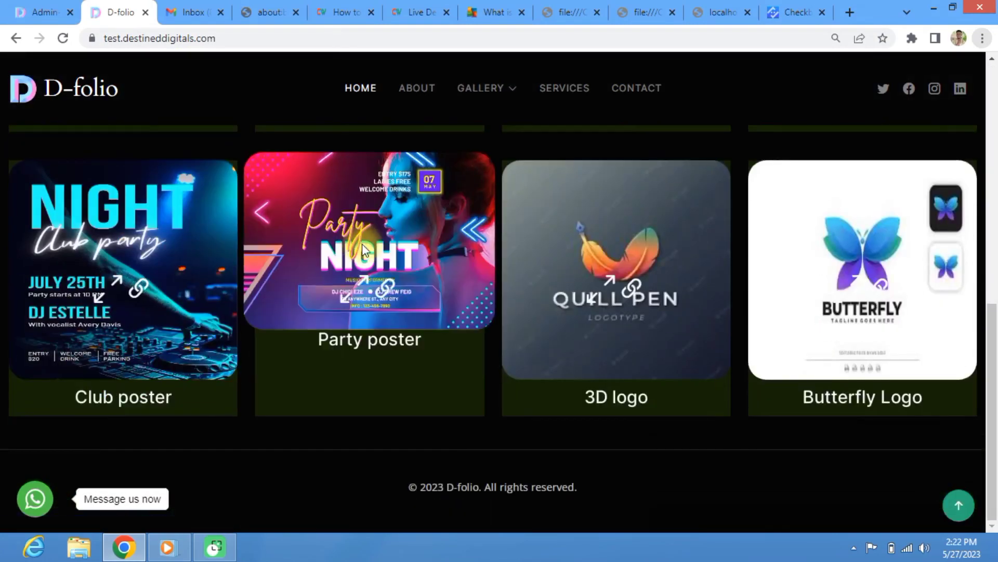
pyautogui.scroll(10, 308, 325)
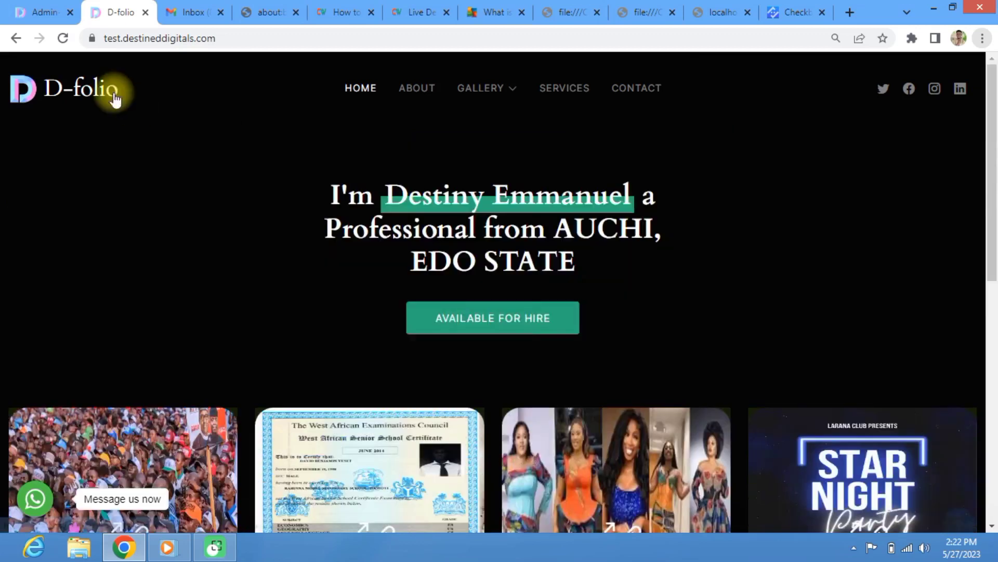
pyautogui.click(46, 6)
pyautogui.scroll(-4, 252, 286)
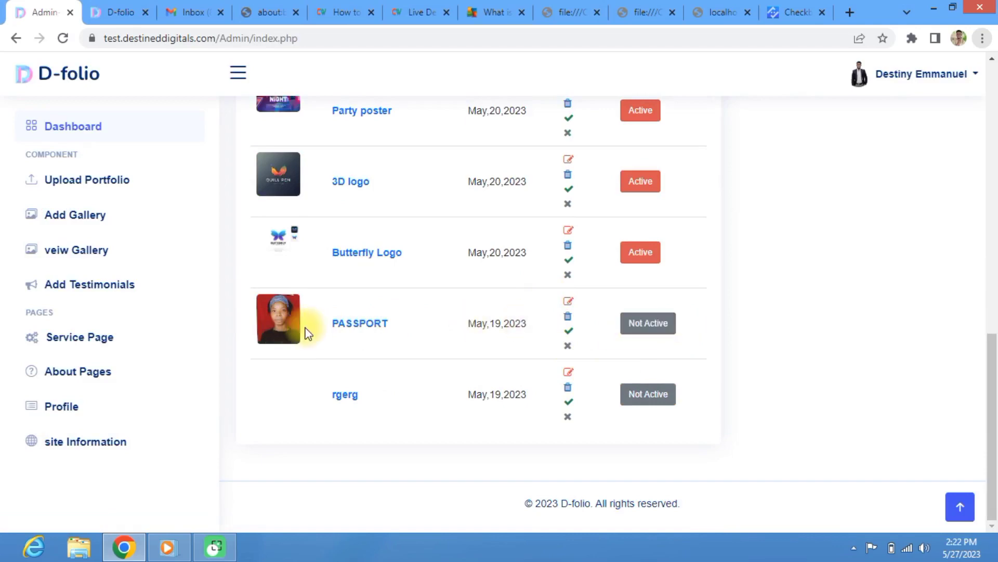
# Step: Look over the public homepage gallery
pyautogui.click(117, 12)
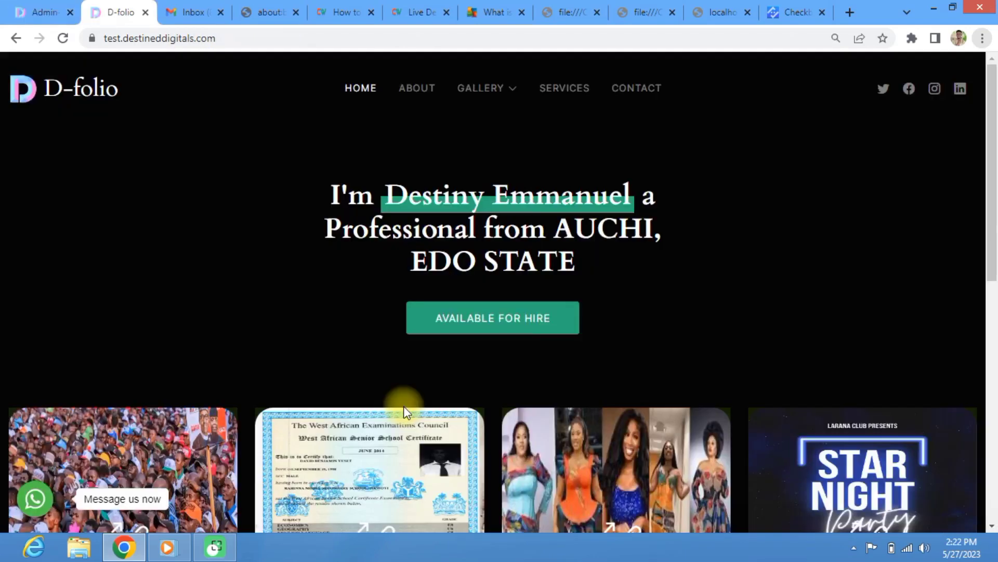
pyautogui.scroll(-10, 447, 400)
pyautogui.scroll(4, 334, 312)
pyautogui.scroll(-5, 357, 329)
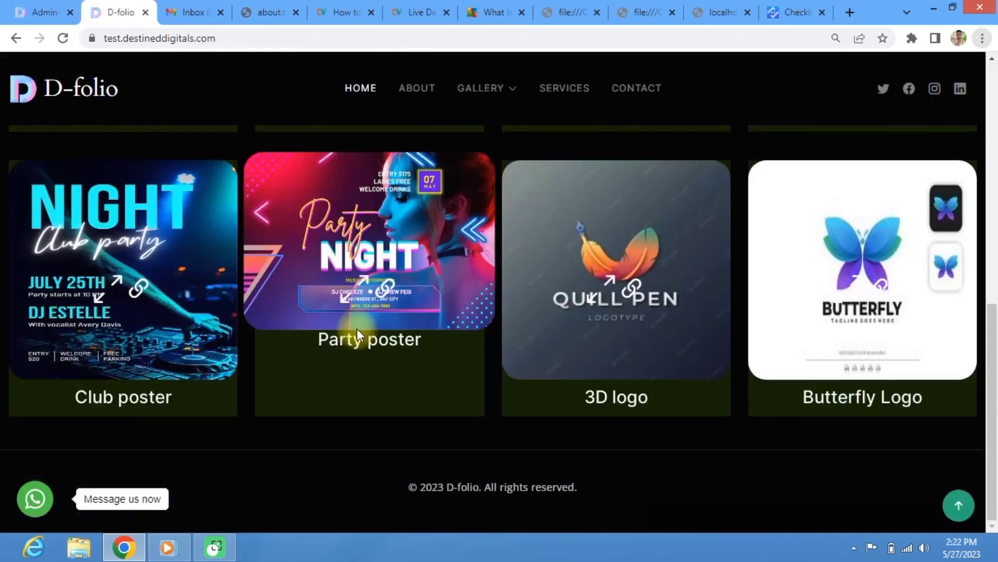
# Step: Deactivate the Certificate portfolio item (id 43) and dismiss the 'Portfolio Deactivated' alert
pyautogui.click(30, 10)
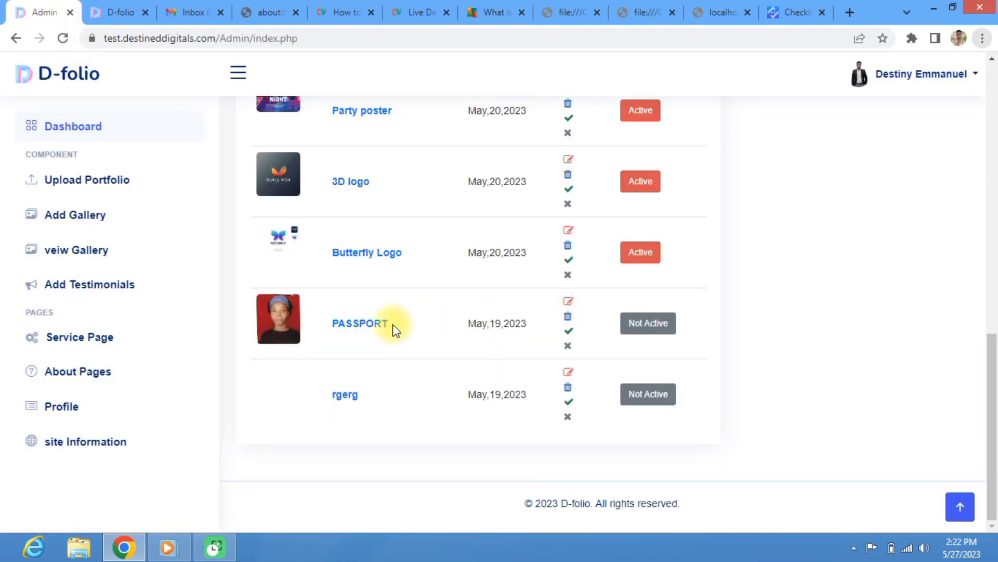
pyautogui.scroll(5, 392, 328)
pyautogui.scroll(7, 391, 328)
pyautogui.scroll(-4, 312, 364)
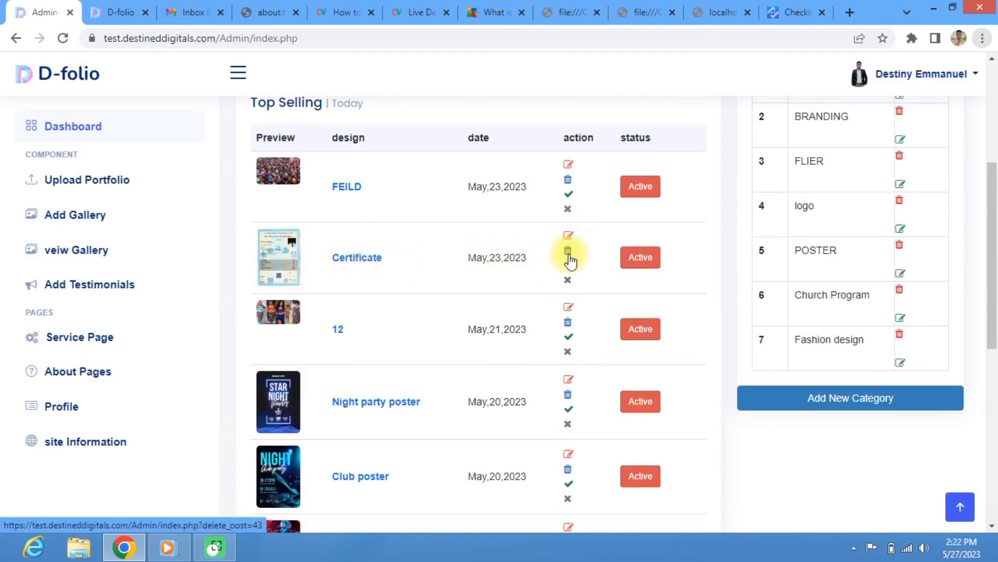
pyautogui.click(568, 281)
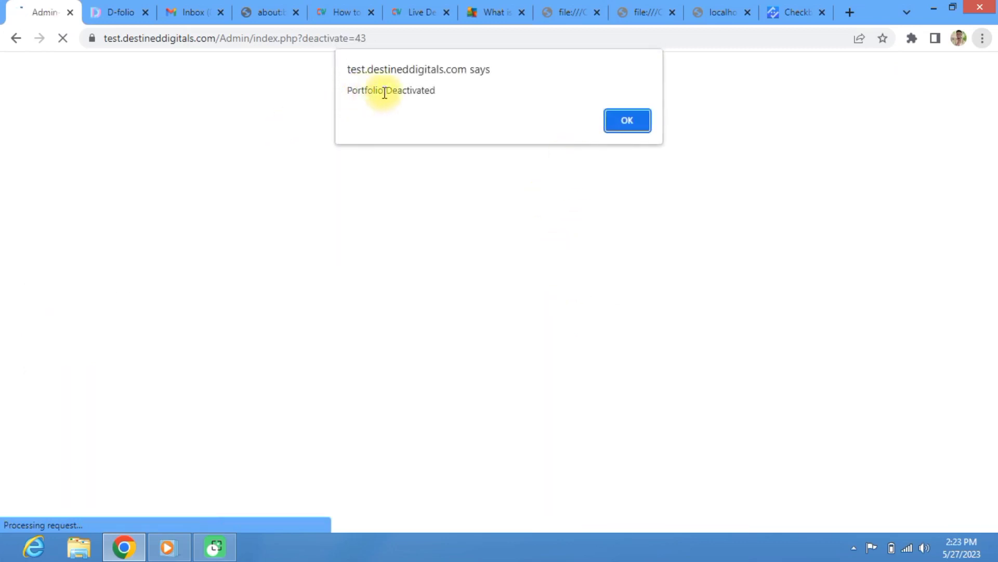
pyautogui.click(628, 120)
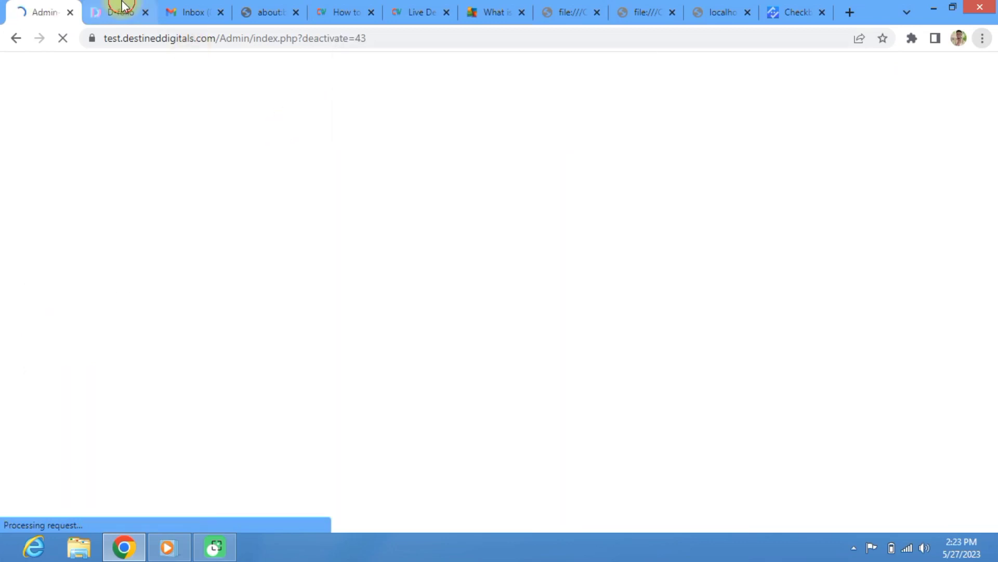
pyautogui.click(119, 12)
# Step: Reload the homepage to confirm Certificate left the gallery, then return to the admin list
pyautogui.scroll(6, 178, 172)
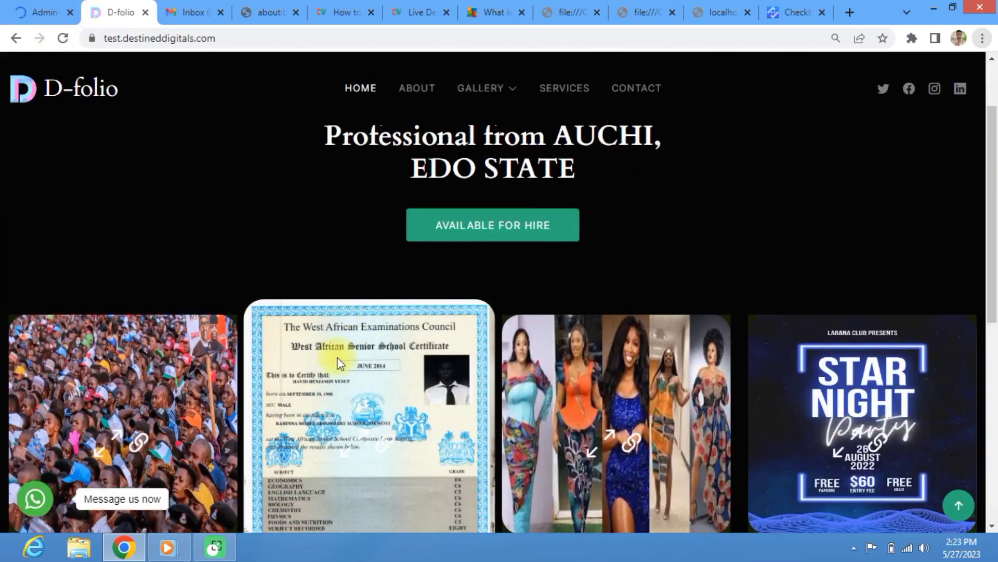
pyautogui.scroll(-2, 365, 371)
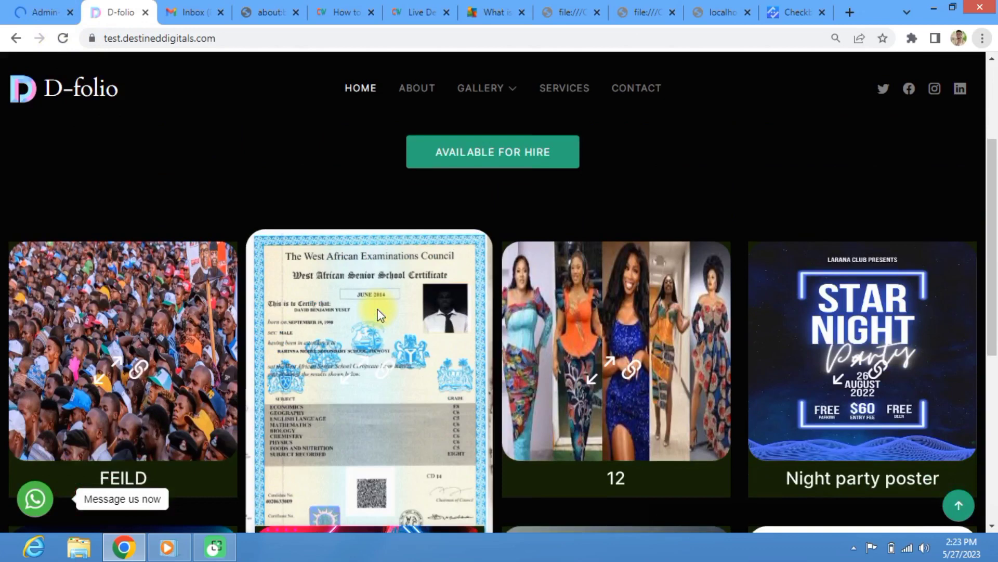
pyautogui.click(63, 39)
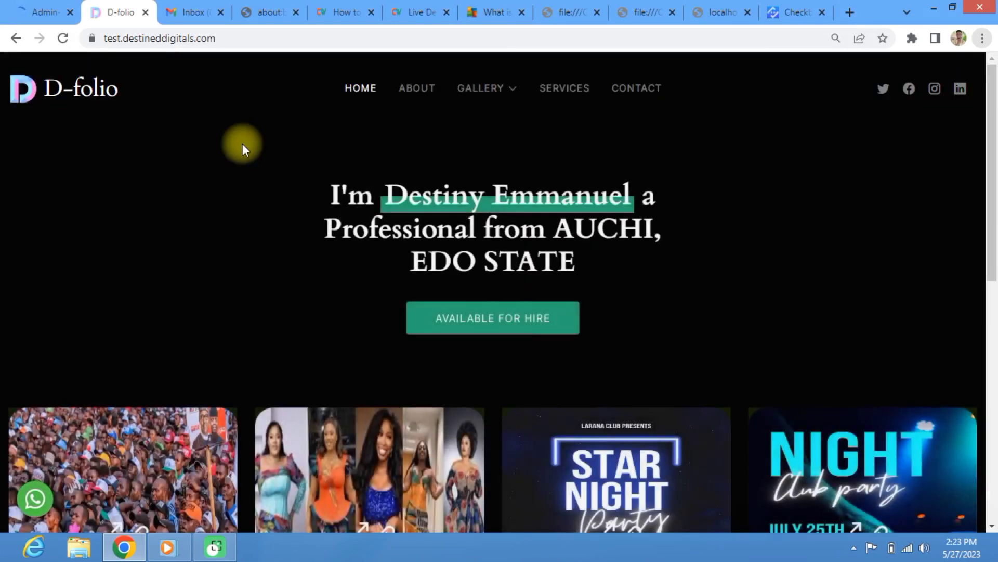
pyautogui.scroll(-7, 427, 316)
pyautogui.scroll(8, 432, 224)
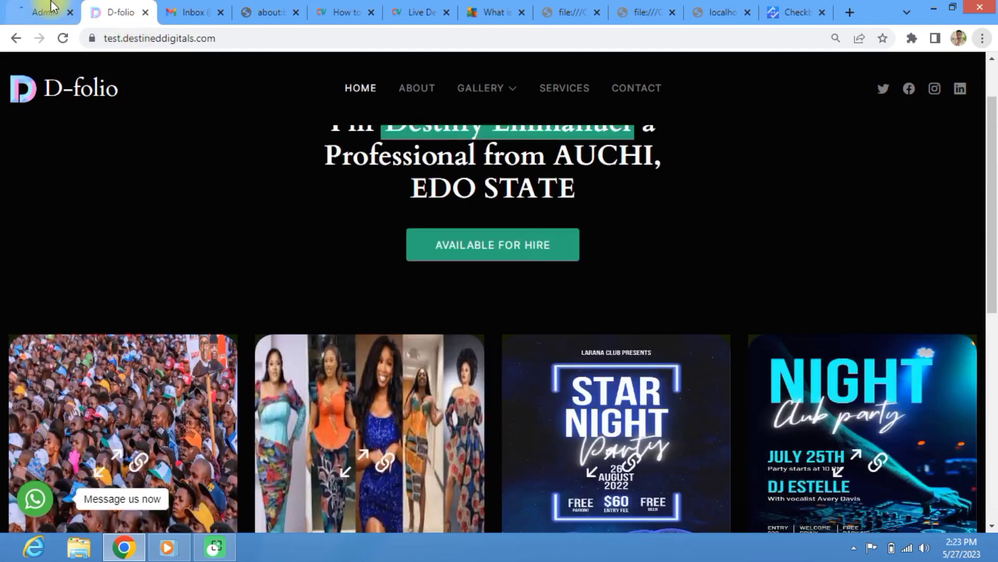
pyautogui.click(49, 12)
pyautogui.scroll(-4, 604, 403)
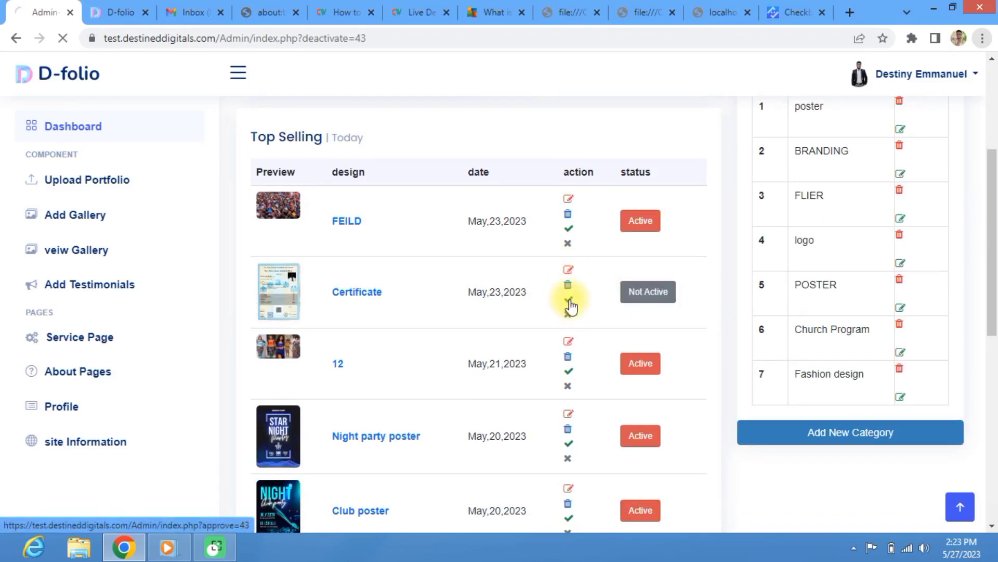
# Step: Reactivate the Certificate portfolio item and dismiss the activation success alert
pyautogui.click(569, 300)
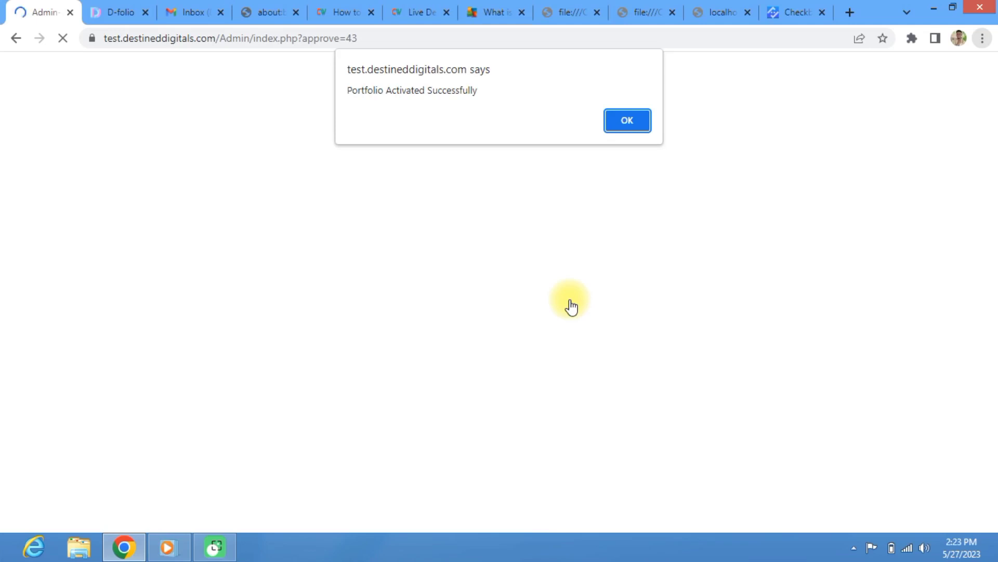
pyautogui.click(630, 121)
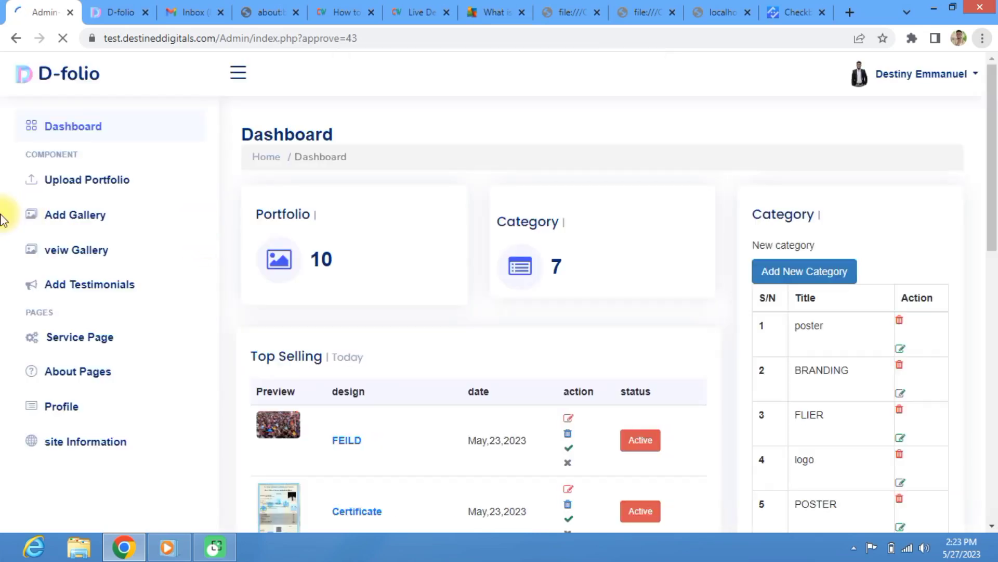
pyautogui.scroll(-5, 836, 345)
pyautogui.scroll(5, 836, 352)
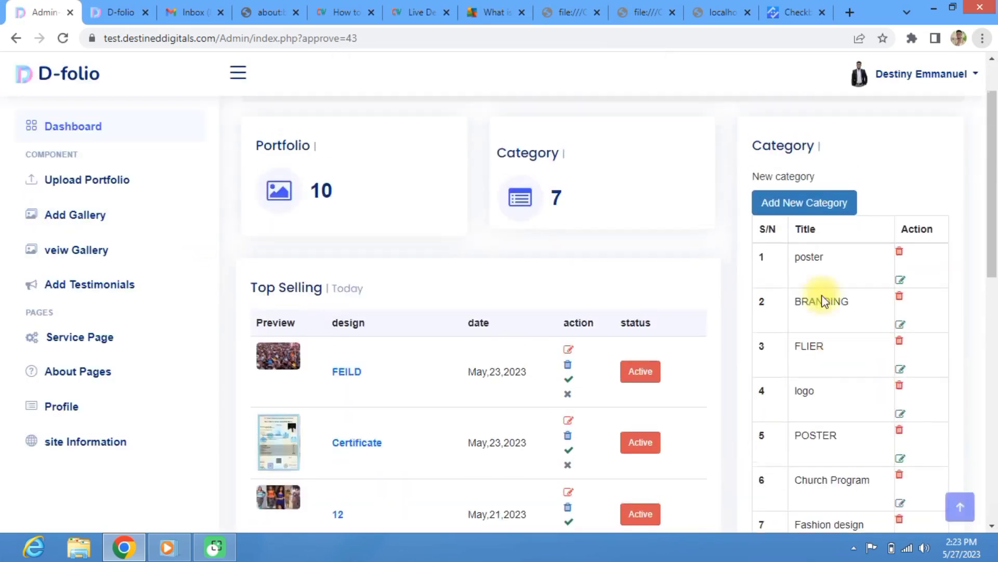
pyautogui.scroll(-4, 843, 323)
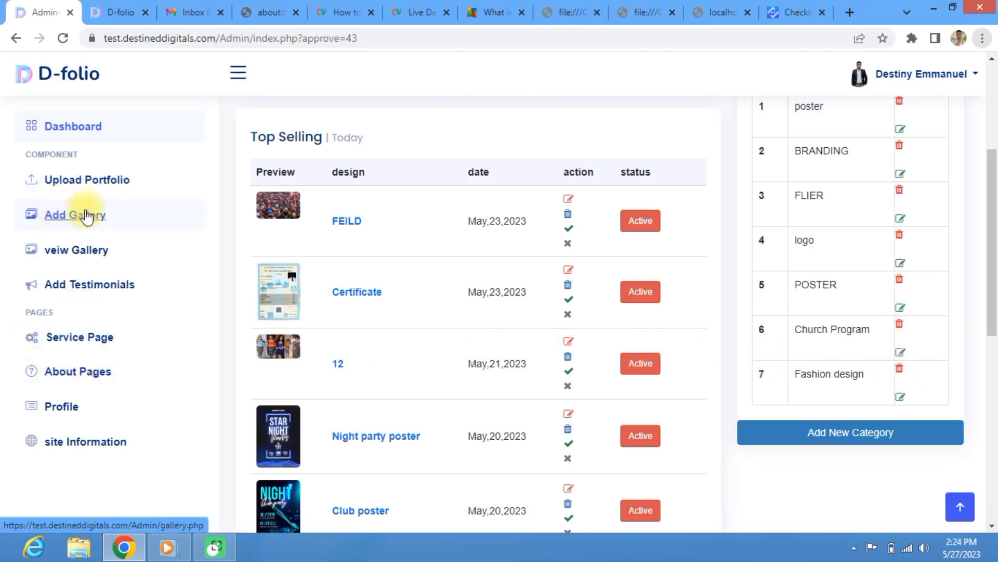
pyautogui.scroll(4, 345, 257)
pyautogui.scroll(-4, 353, 268)
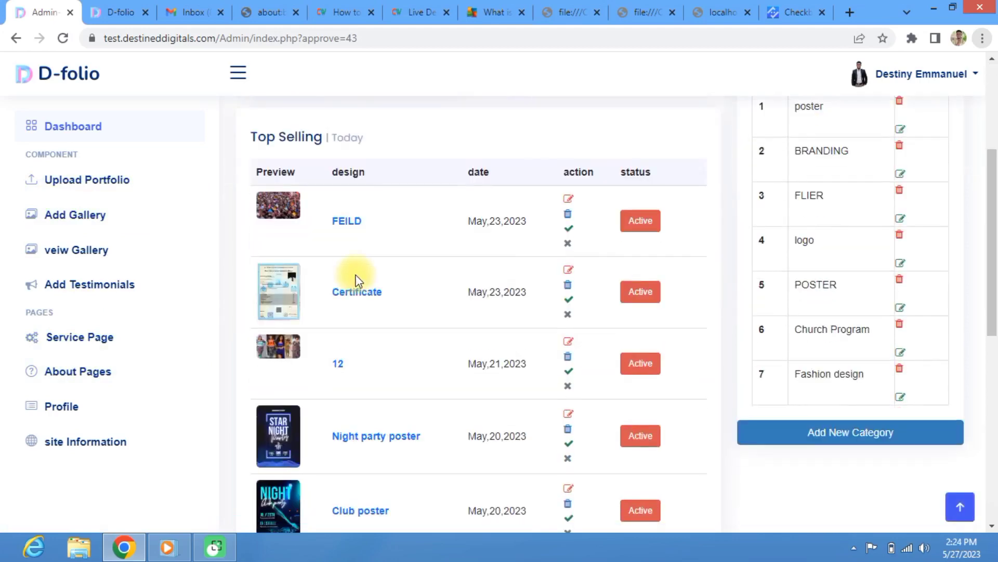
pyautogui.scroll(3, 352, 278)
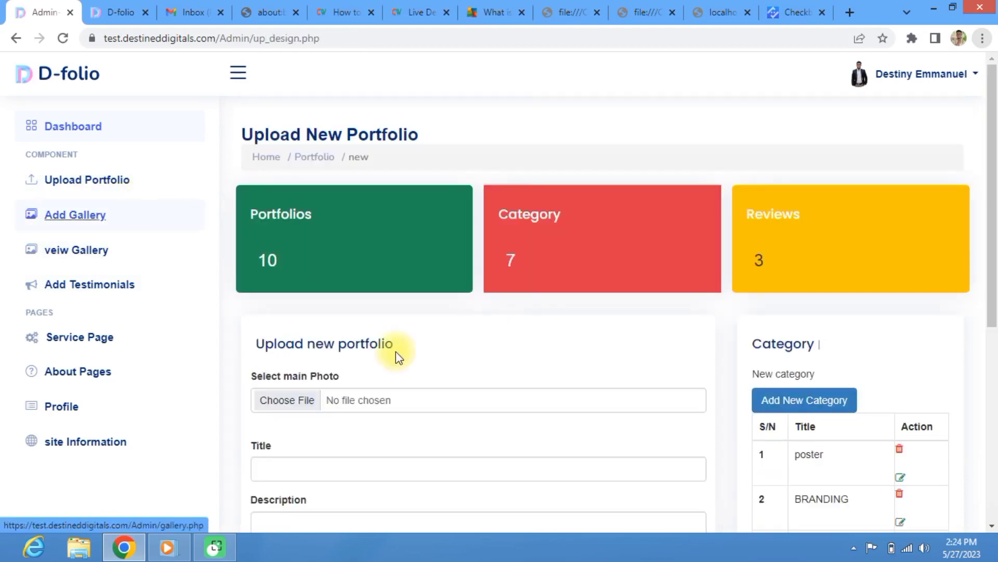
# Step: Scroll through the Upload new portfolio form, then open the admin Profile page
pyautogui.scroll(-5, 398, 364)
pyautogui.scroll(3, 400, 363)
pyautogui.scroll(-4, 401, 364)
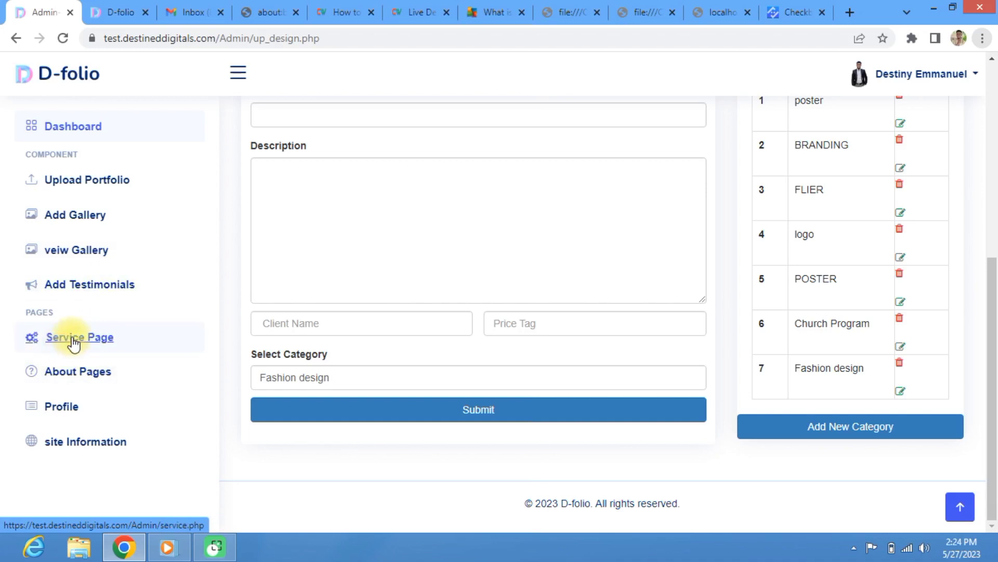
pyautogui.click(78, 410)
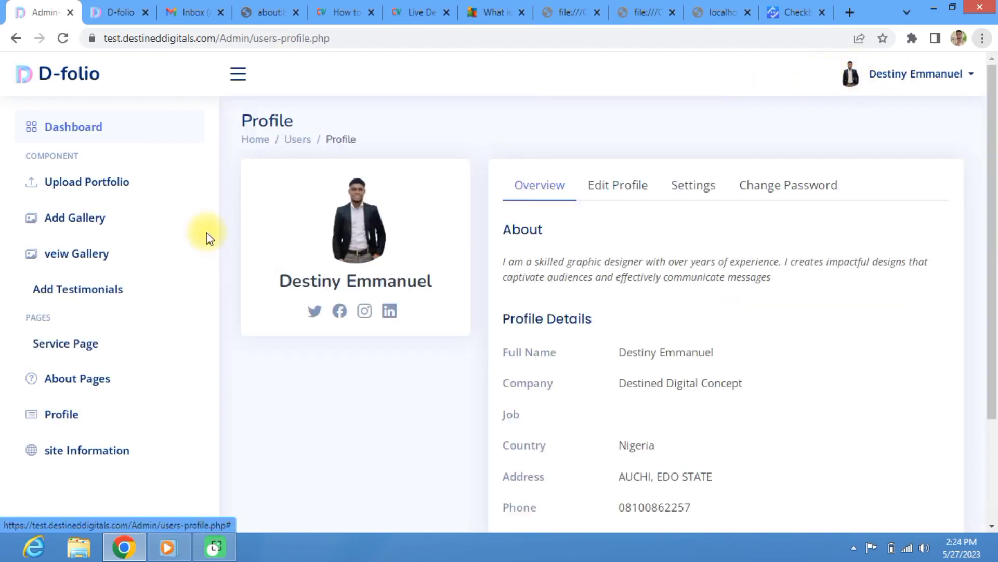
# Step: View the Edit Profile and Change Password tabs, then go to site Information
pyautogui.scroll(-3, 682, 251)
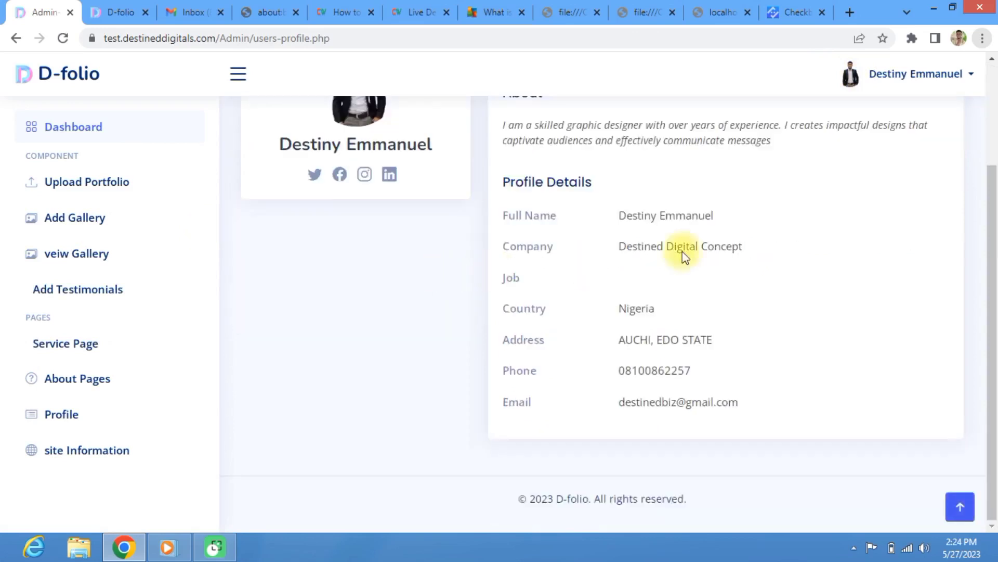
pyautogui.scroll(3, 602, 257)
pyautogui.click(633, 188)
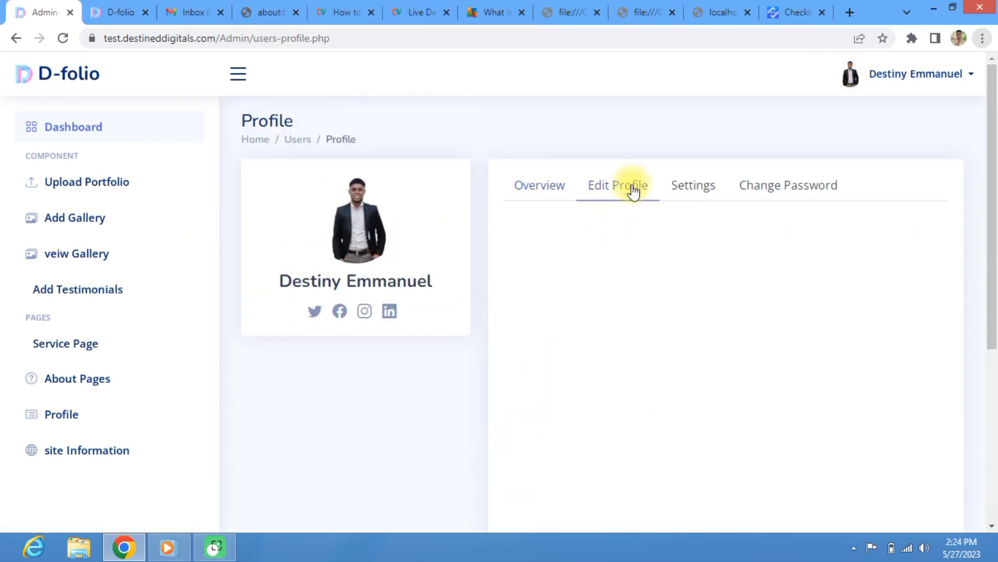
pyautogui.scroll(-3, 670, 346)
pyautogui.scroll(3, 653, 267)
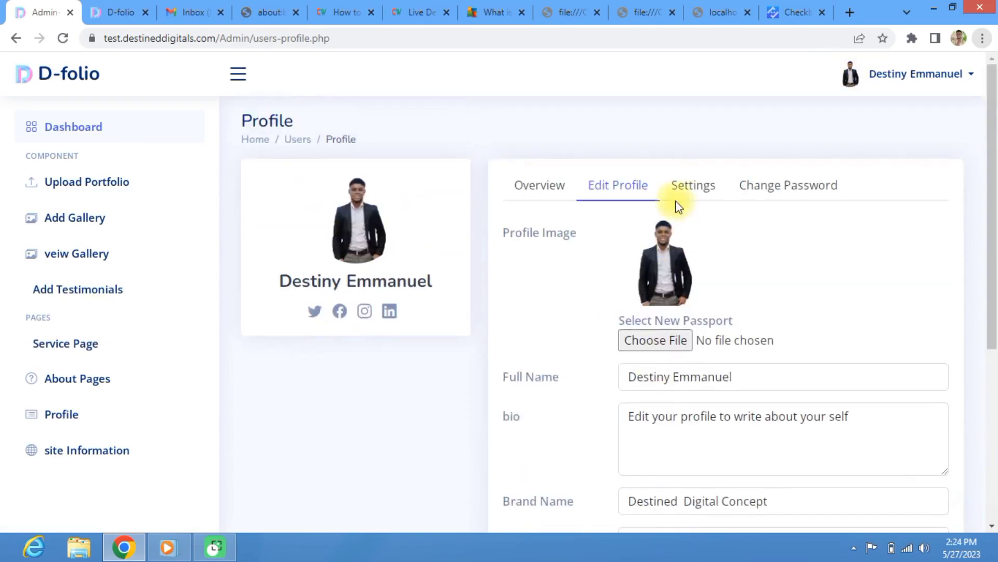
pyautogui.click(776, 192)
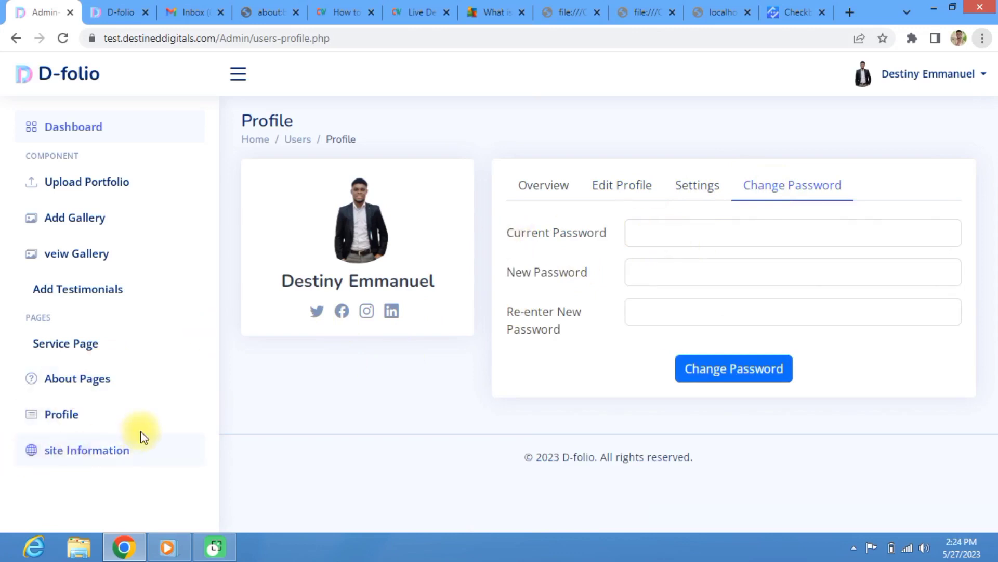
pyautogui.click(108, 452)
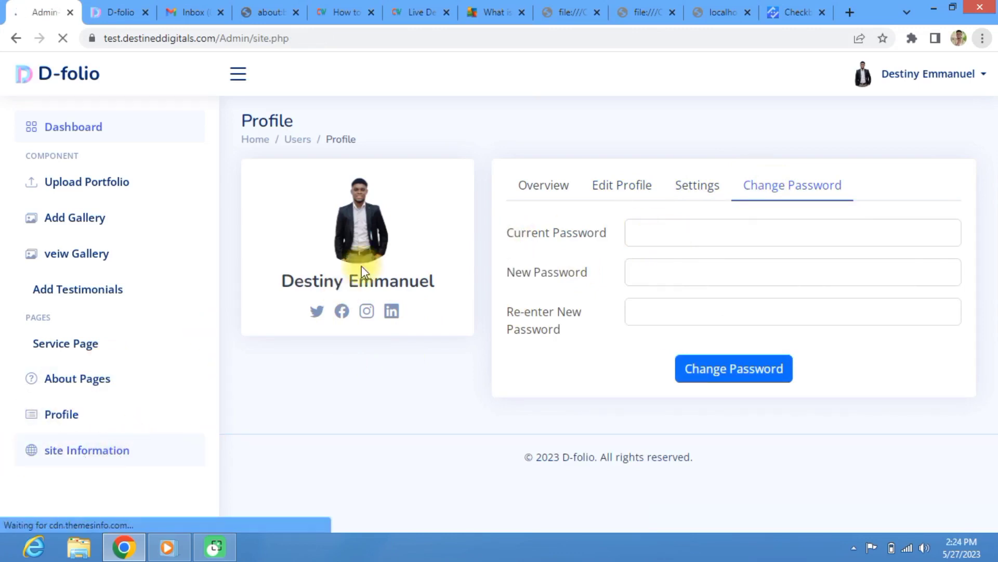
# Step: Look over the Global Settings fields: Site Name 'D-folio', Site Email and Site Description
pyautogui.scroll(-4, 374, 379)
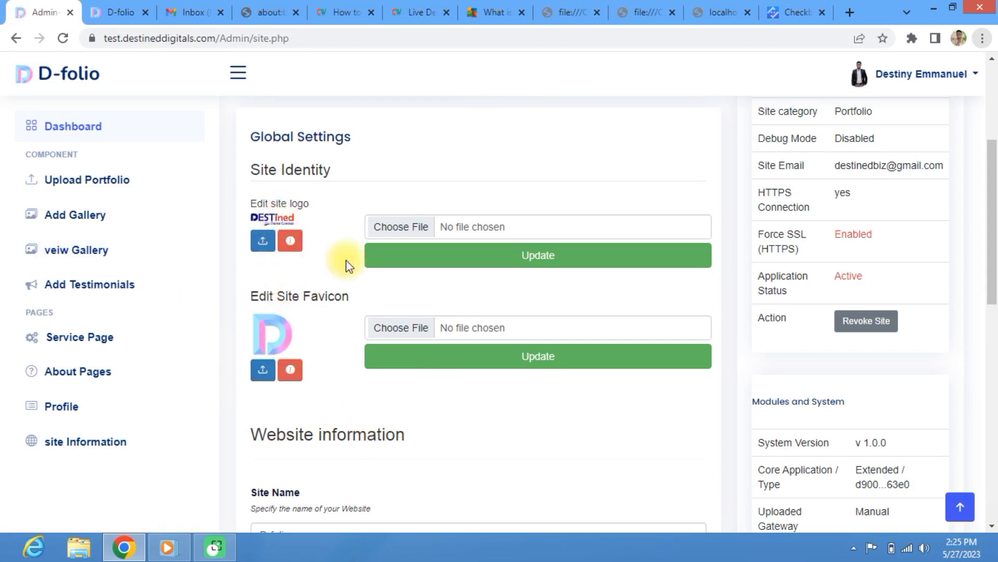
pyautogui.scroll(-3, 292, 406)
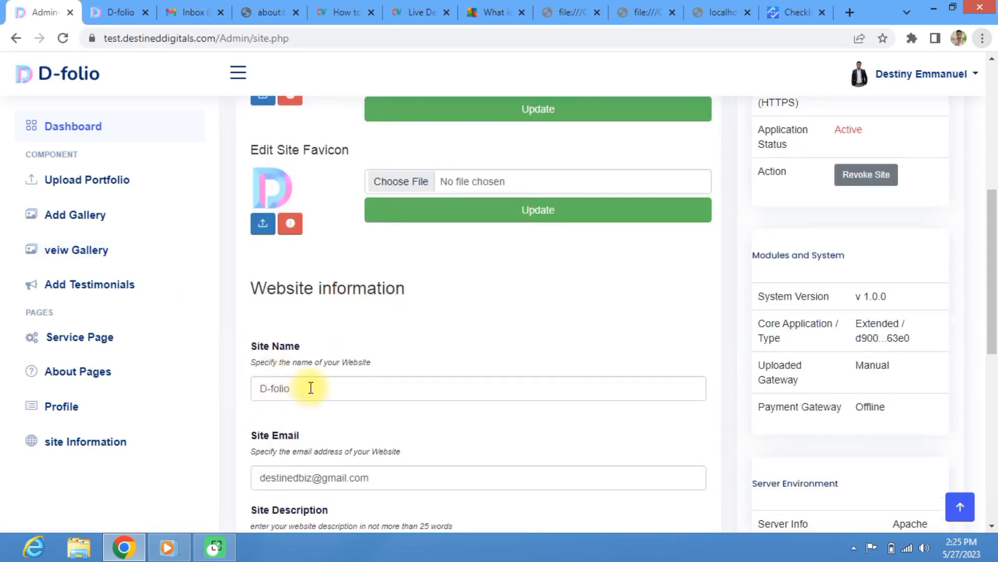
pyautogui.click(289, 387)
pyautogui.scroll(-2, 286, 379)
pyautogui.scroll(-1, 281, 361)
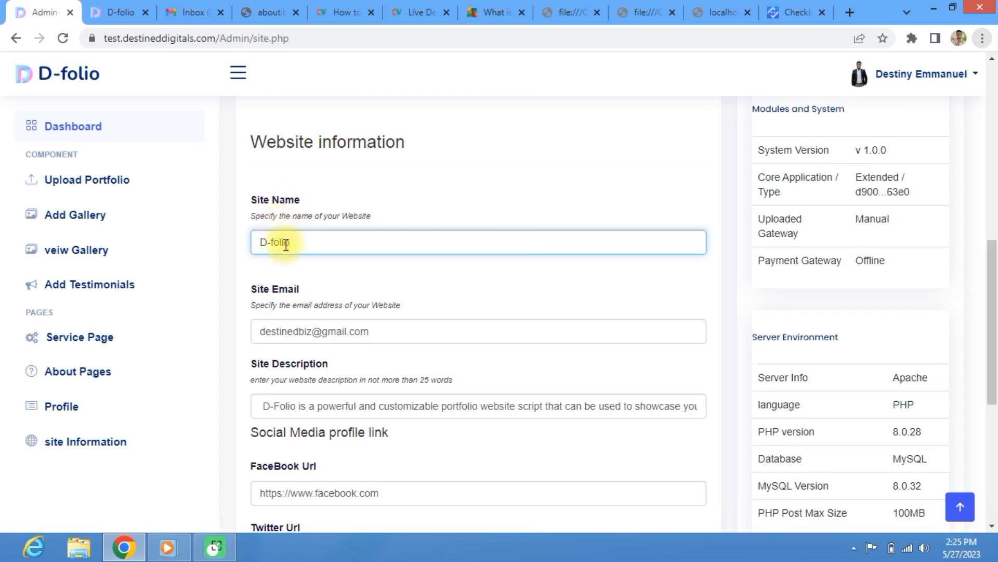
pyautogui.moveTo(298, 245); pyautogui.dragTo(255, 245)
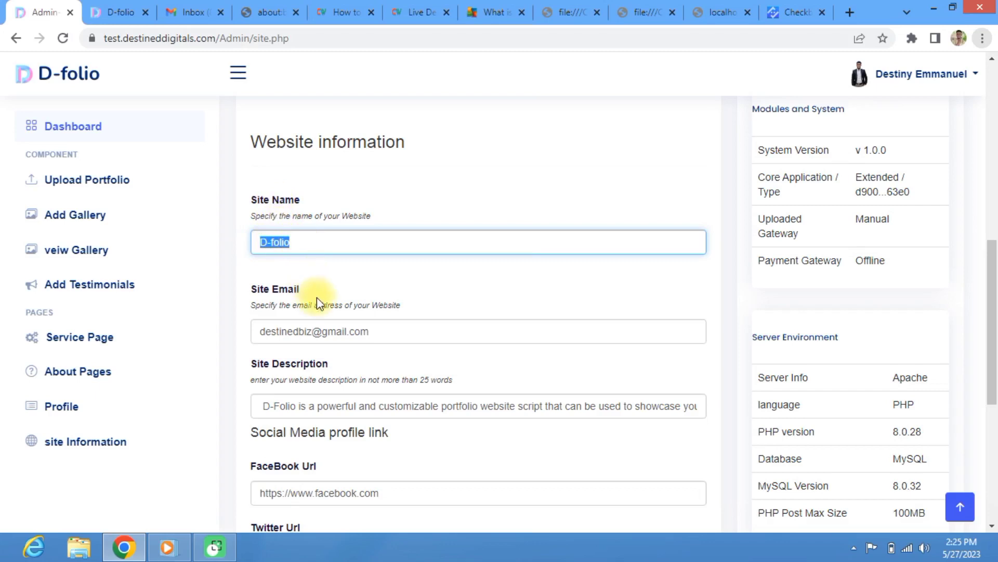
pyautogui.click(405, 335)
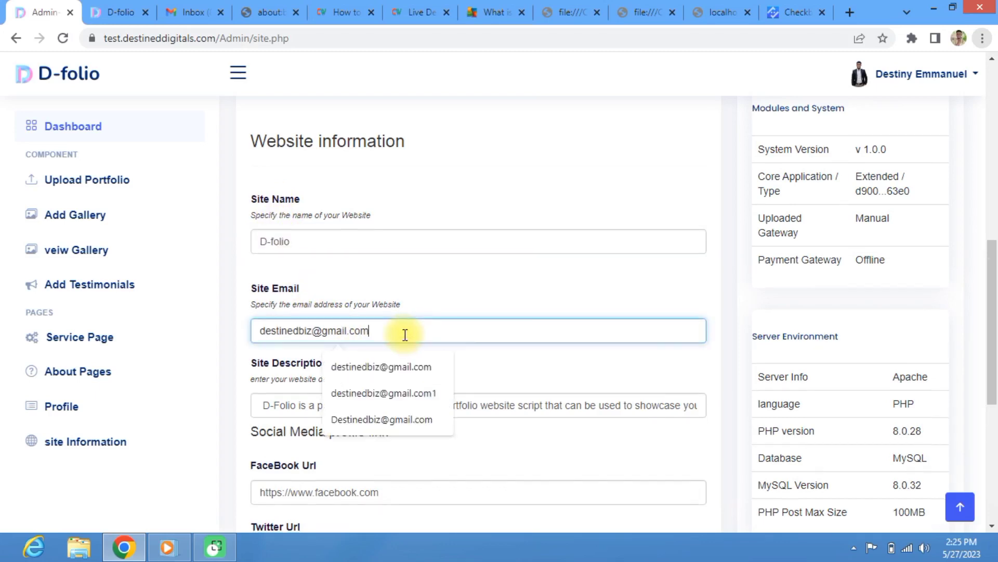
pyautogui.scroll(-3, 402, 330)
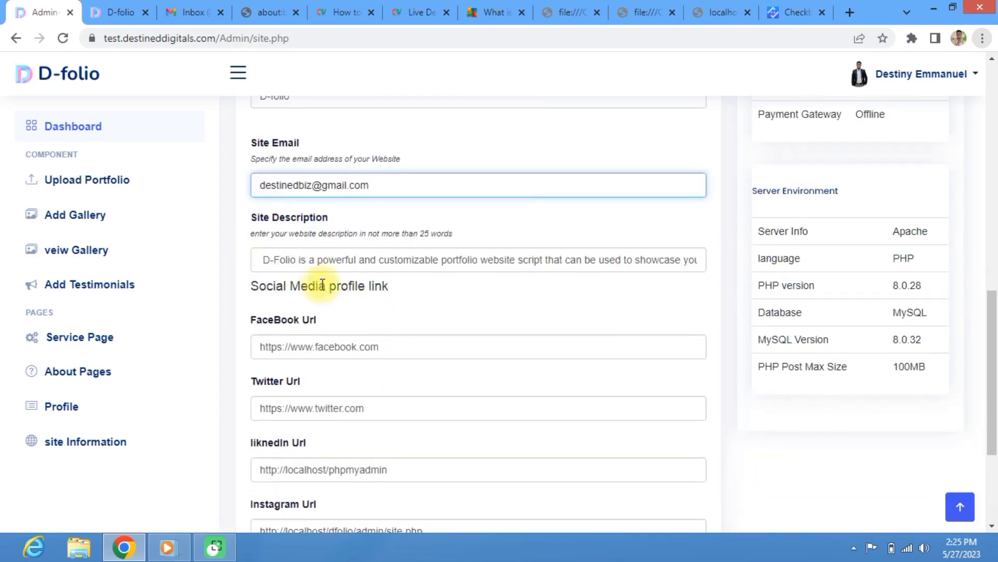
pyautogui.click(267, 260)
# Step: Read through the System Info server details, then bring up the D-folio homepage tab
pyautogui.scroll(-4, 312, 359)
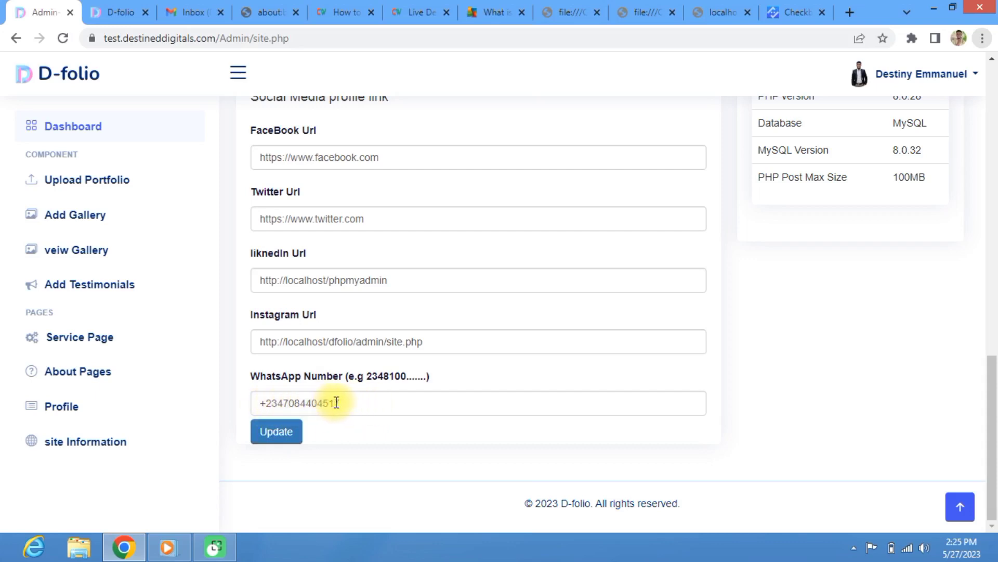
pyautogui.scroll(5, 335, 412)
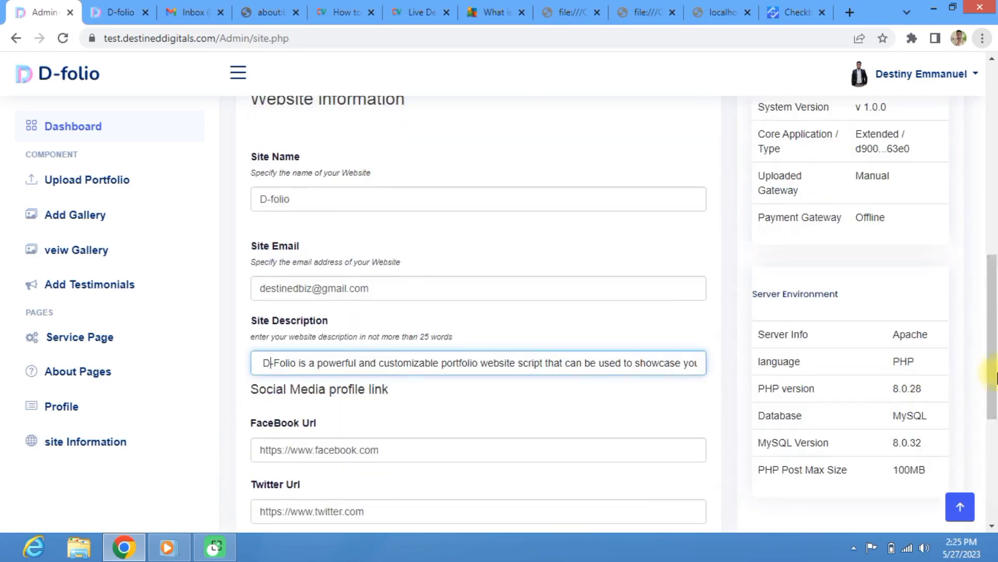
pyautogui.scroll(10, 843, 265)
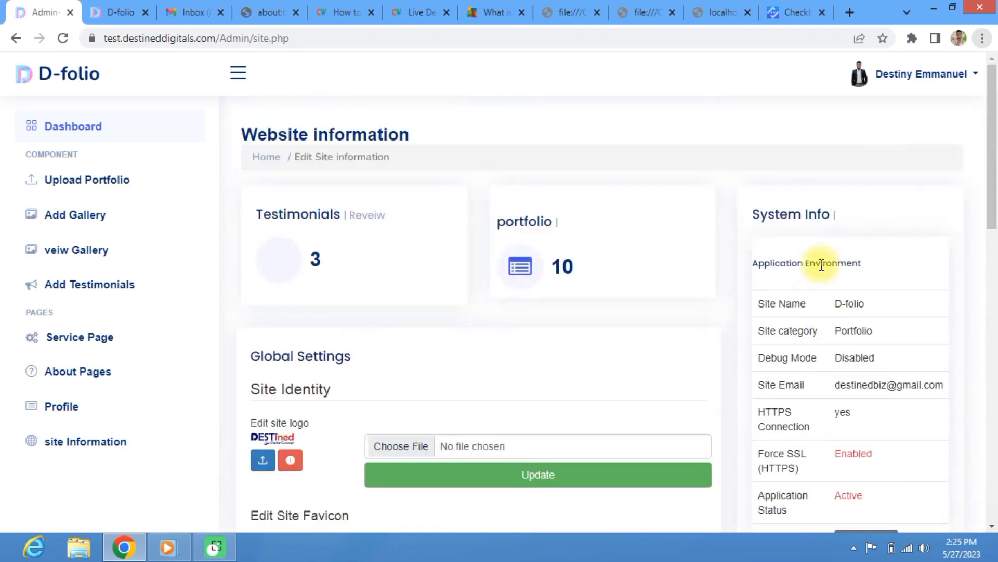
pyautogui.scroll(-1, 785, 232)
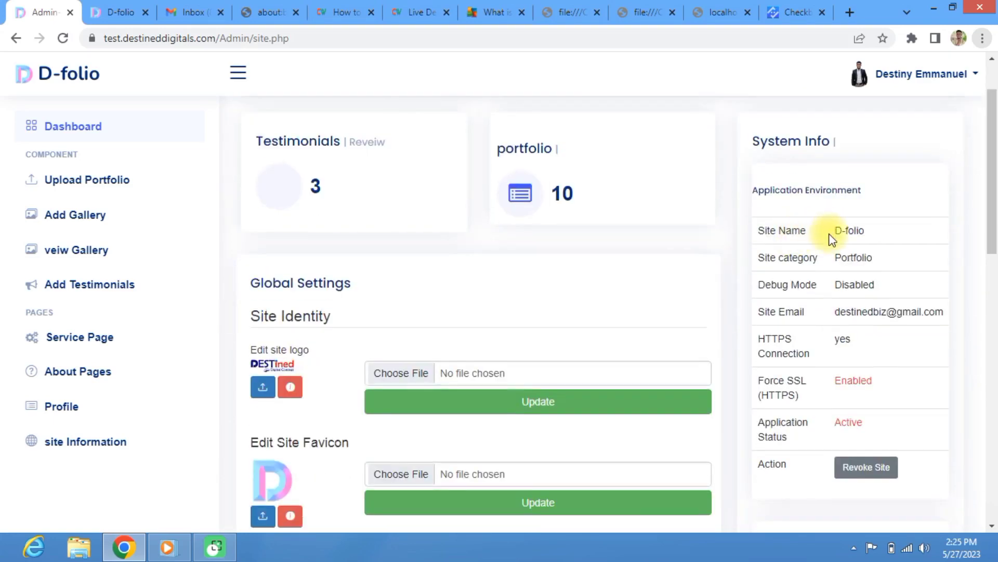
pyautogui.scroll(-2, 832, 245)
pyautogui.scroll(1, 827, 239)
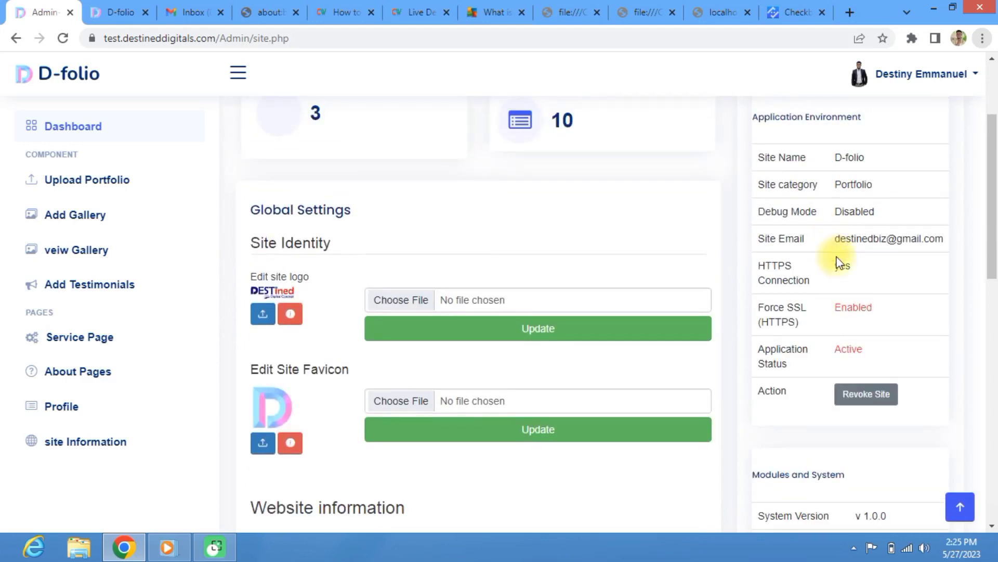
pyautogui.scroll(-3, 839, 270)
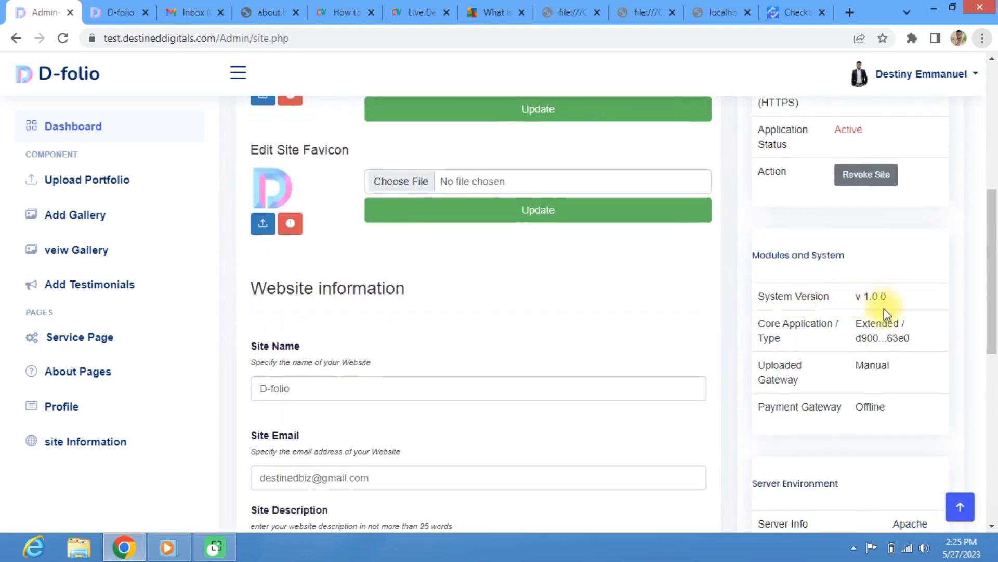
pyautogui.scroll(2, 839, 379)
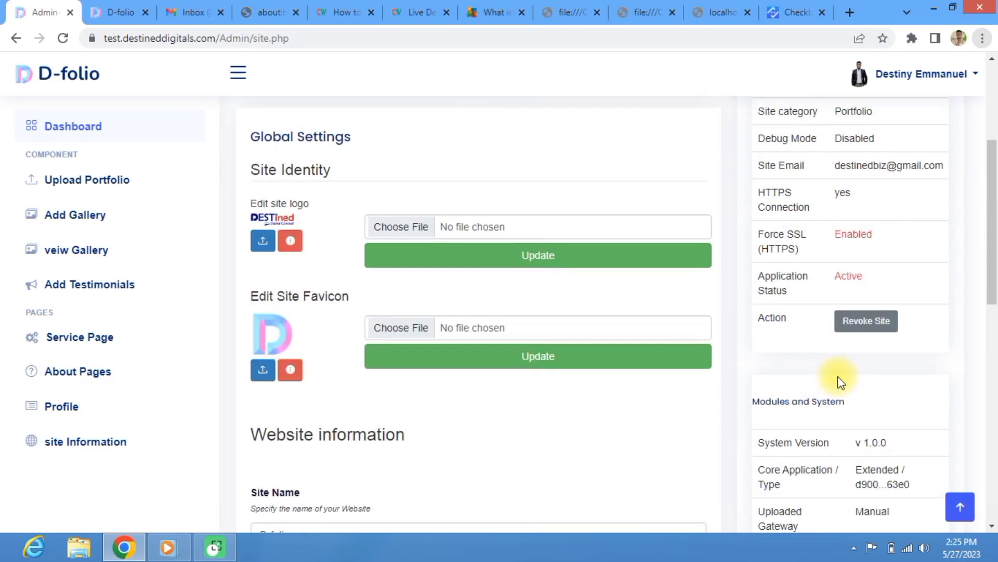
pyautogui.scroll(2, 846, 373)
pyautogui.scroll(-6, 846, 374)
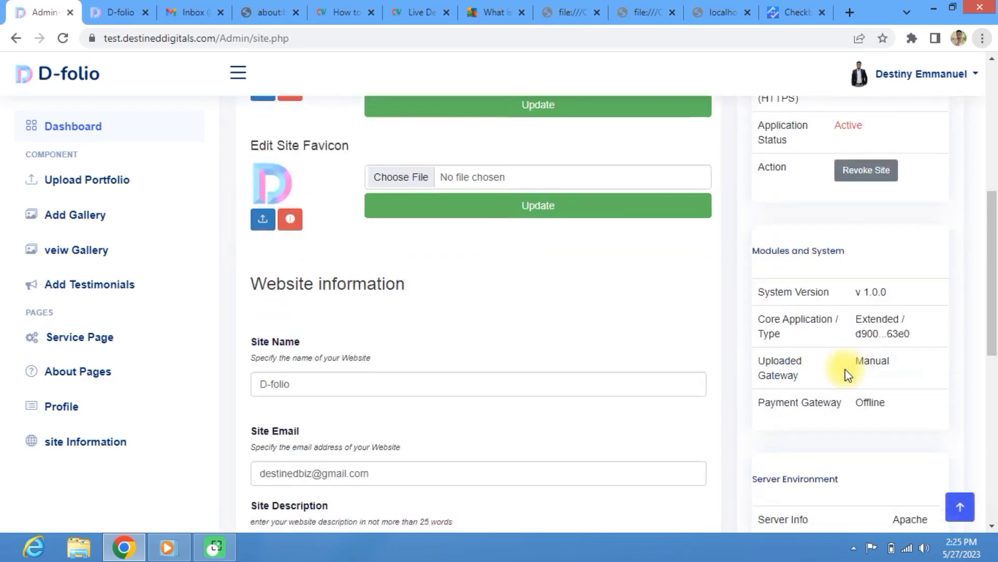
pyautogui.scroll(-1, 846, 373)
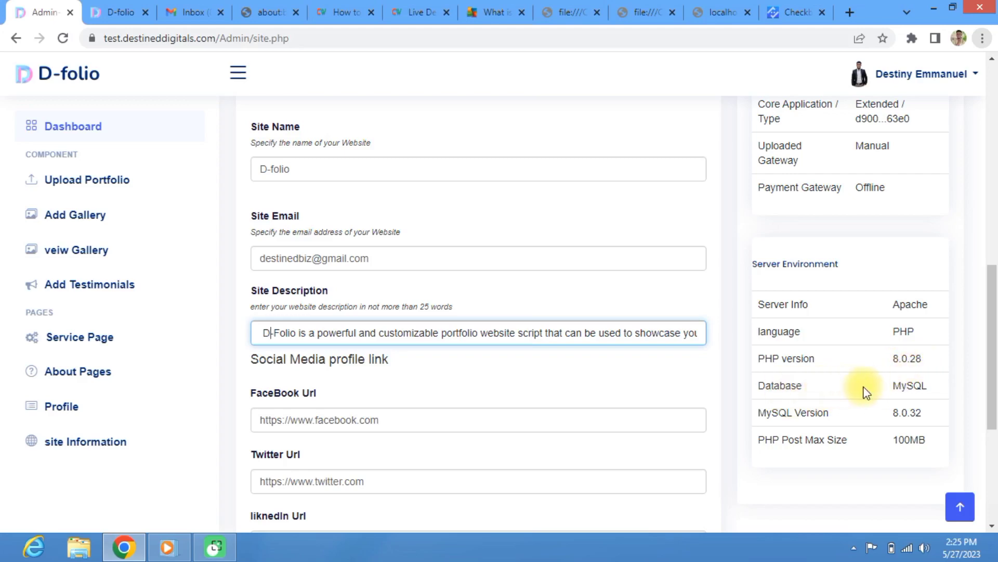
pyautogui.scroll(-4, 911, 389)
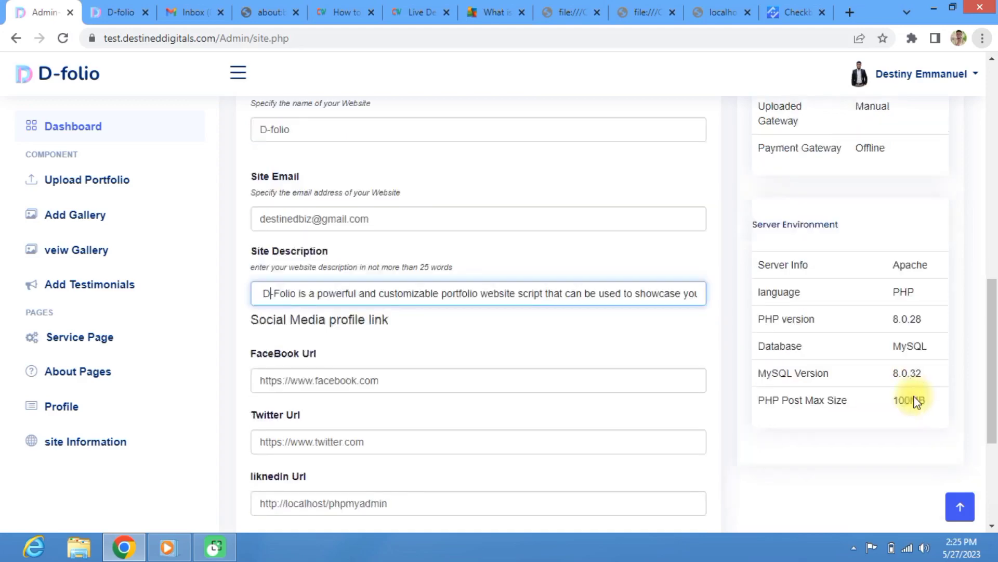
pyautogui.scroll(8, 875, 375)
pyautogui.scroll(3, 863, 368)
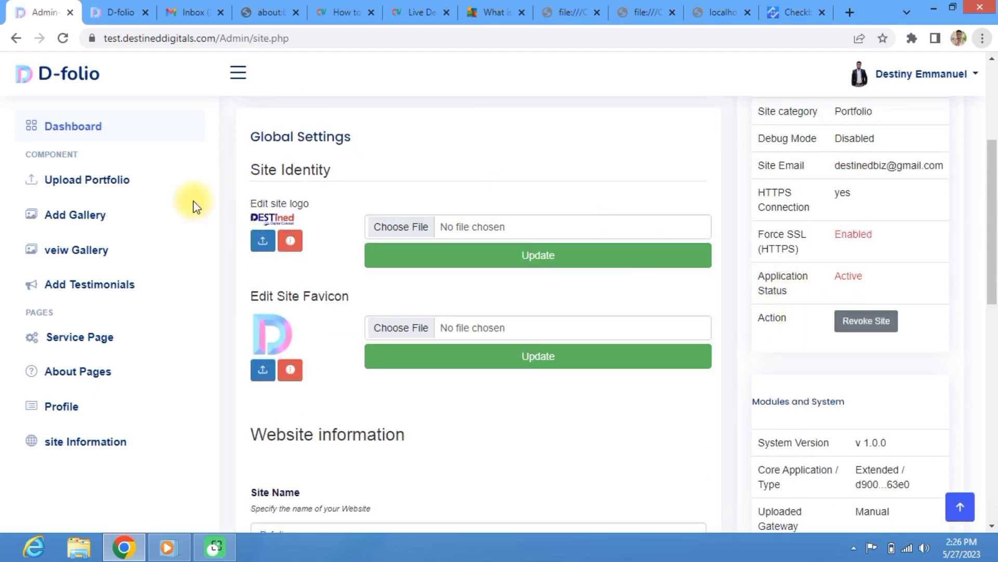
pyautogui.click(112, 12)
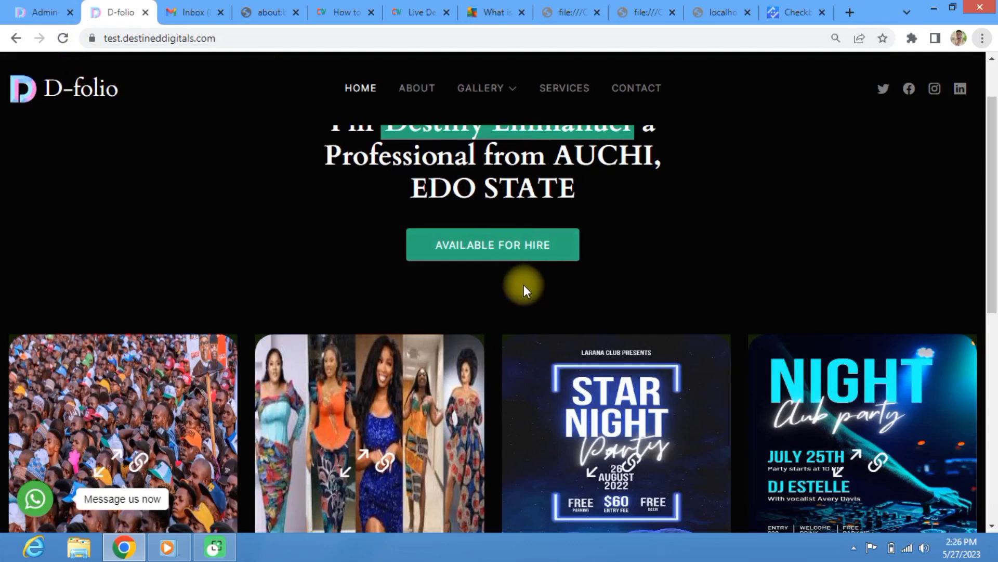
# Step: Revoke the site from the admin settings and confirm the site-revoked message
pyautogui.scroll(-1, 523, 285)
pyautogui.click(37, 12)
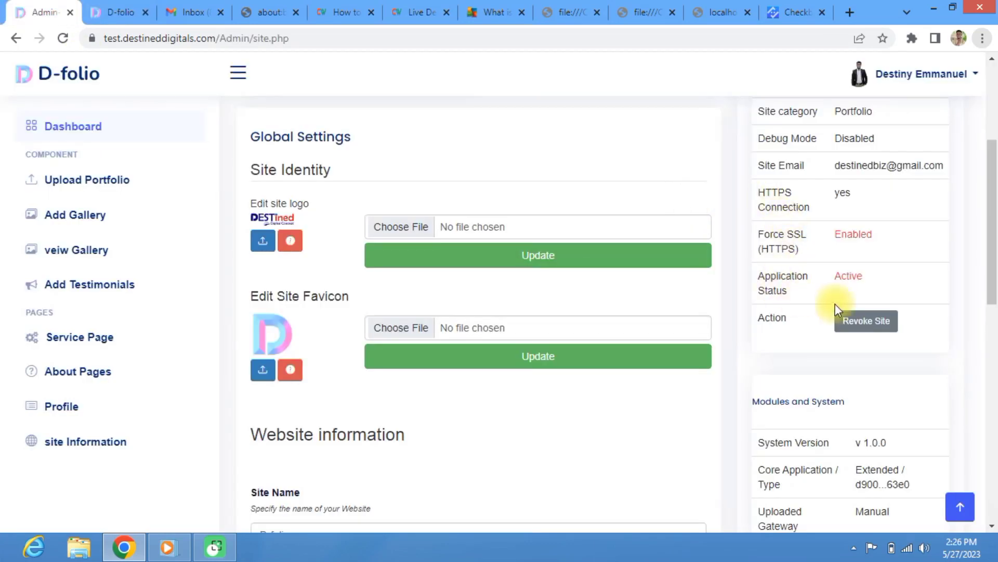
pyautogui.click(856, 321)
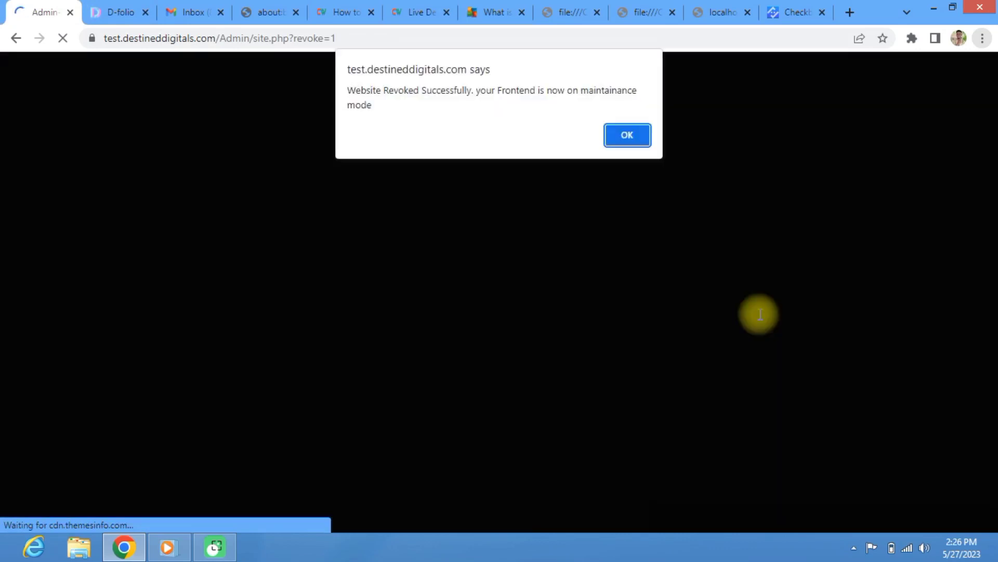
pyautogui.click(623, 135)
# Step: Reload the public site and check the Coming Soon maintenance page with its countdown
pyautogui.click(110, 10)
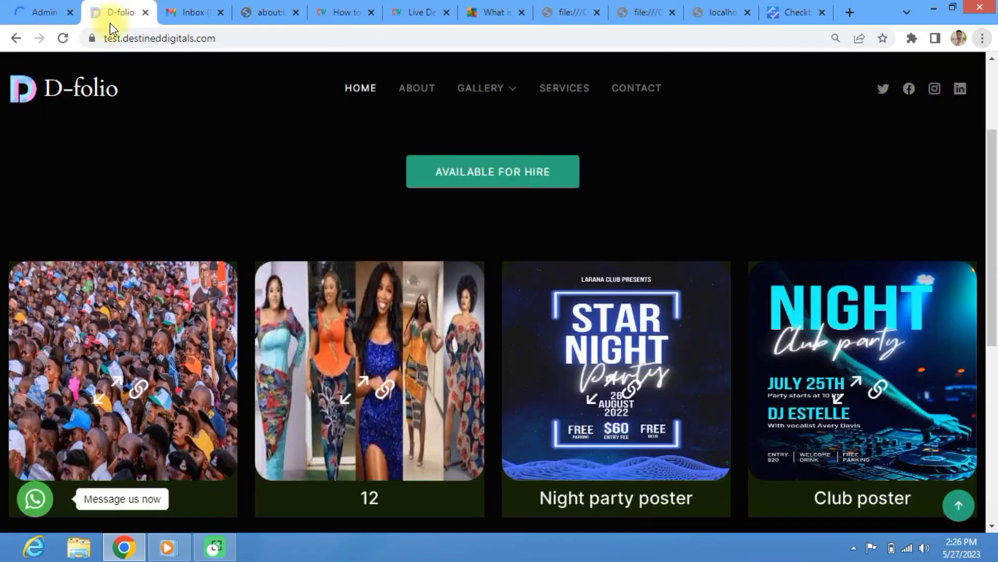
pyautogui.click(59, 38)
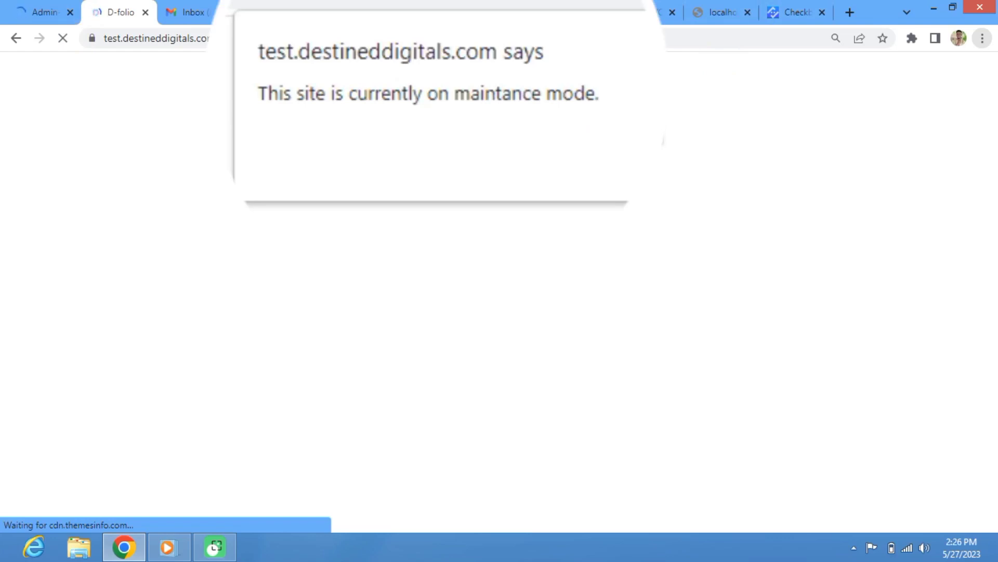
pyautogui.click(628, 124)
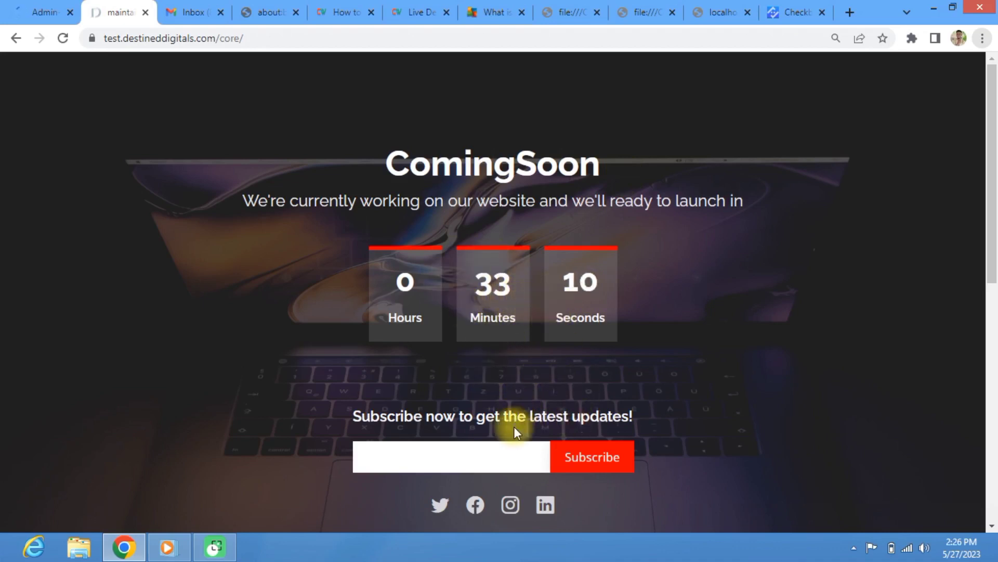
pyautogui.scroll(-2, 514, 427)
pyautogui.scroll(-7, 445, 420)
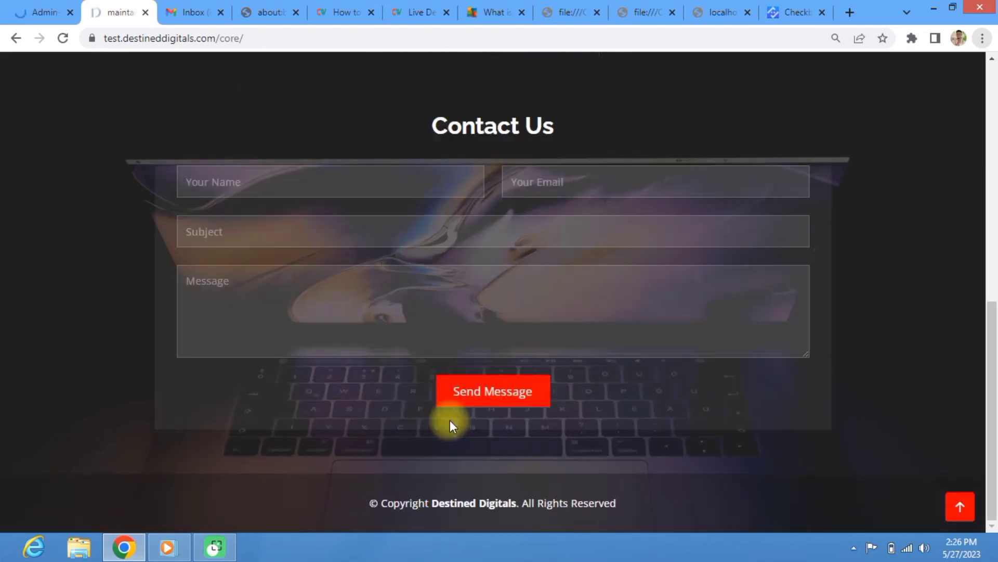
pyautogui.scroll(5, 362, 346)
pyautogui.click(52, 13)
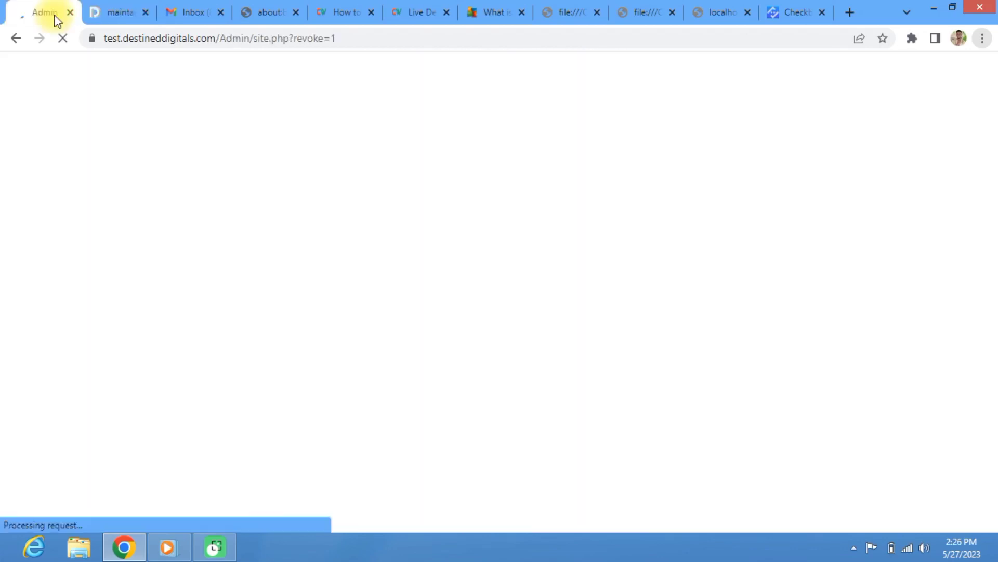
# Step: Activate the site from the admin settings and confirm the site-activated message
pyautogui.scroll(-8, 865, 331)
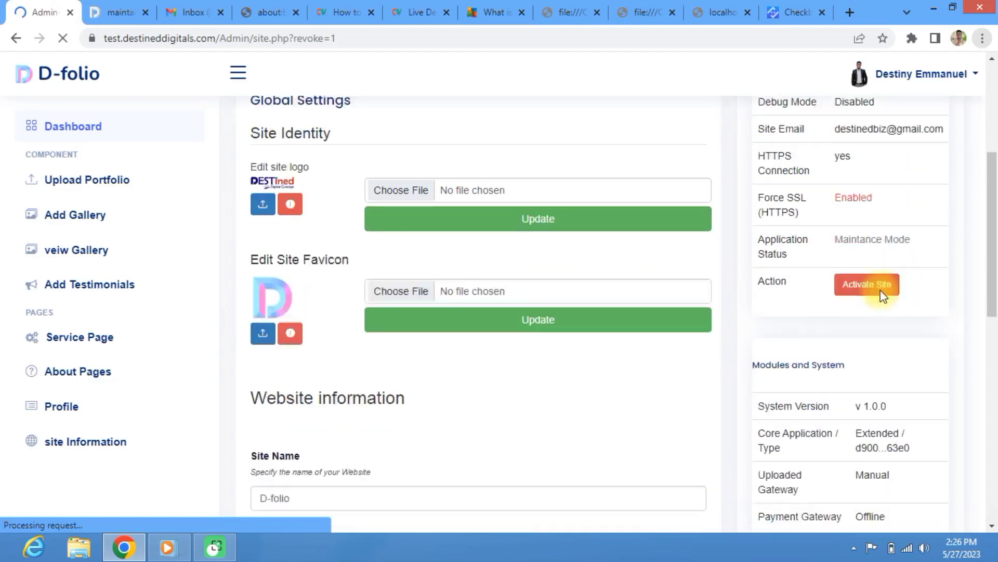
pyautogui.scroll(-3, 851, 136)
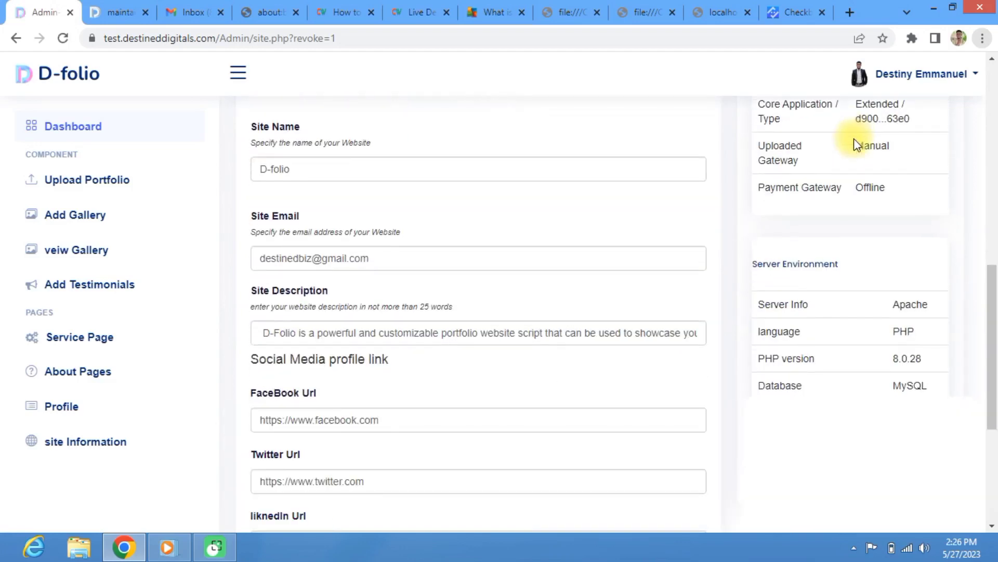
pyautogui.scroll(6, 855, 141)
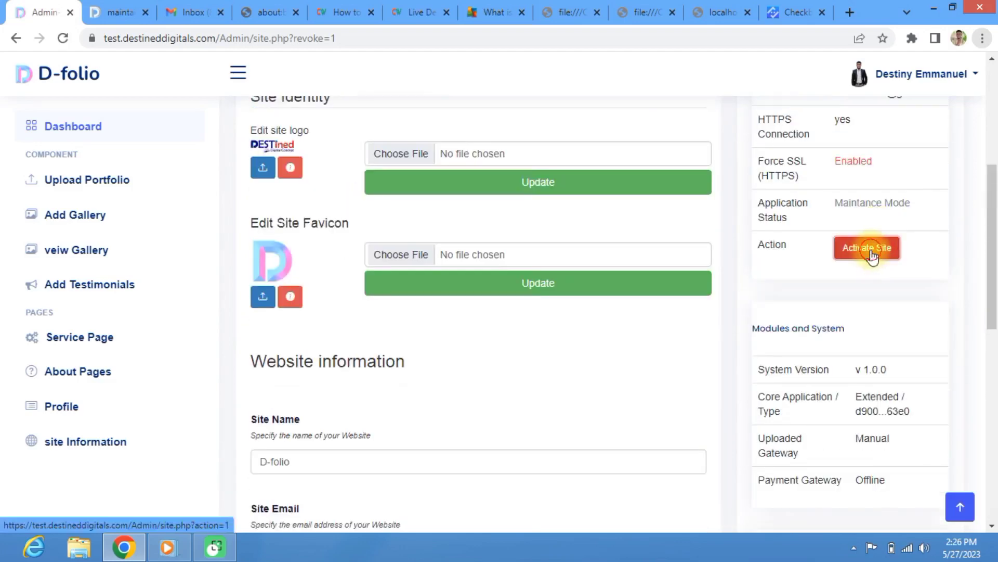
pyautogui.click(877, 252)
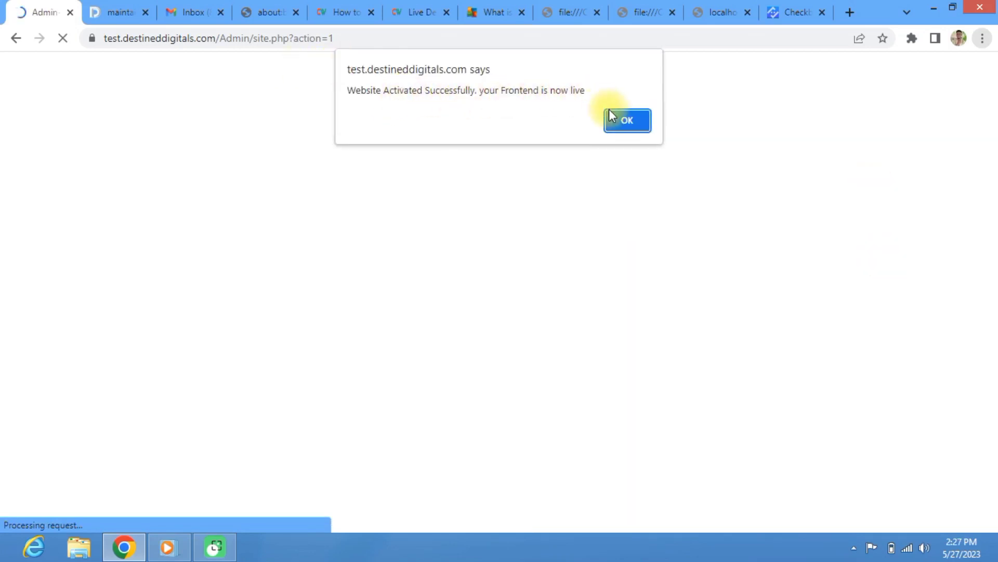
pyautogui.click(624, 123)
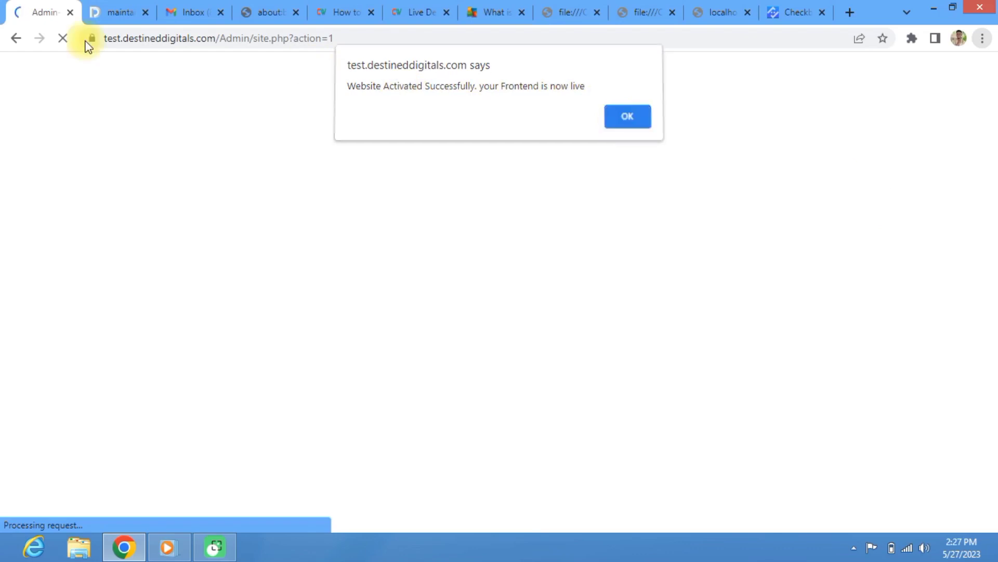
# Step: Reload the public site and accept the 'This site is Now live' alert
pyautogui.click(86, 17)
pyautogui.click(62, 39)
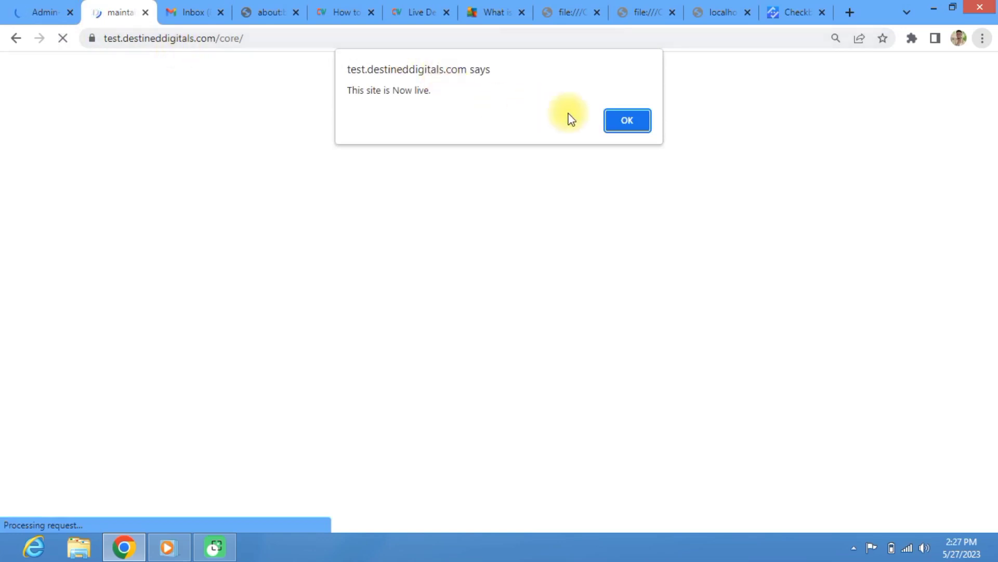
pyautogui.click(636, 122)
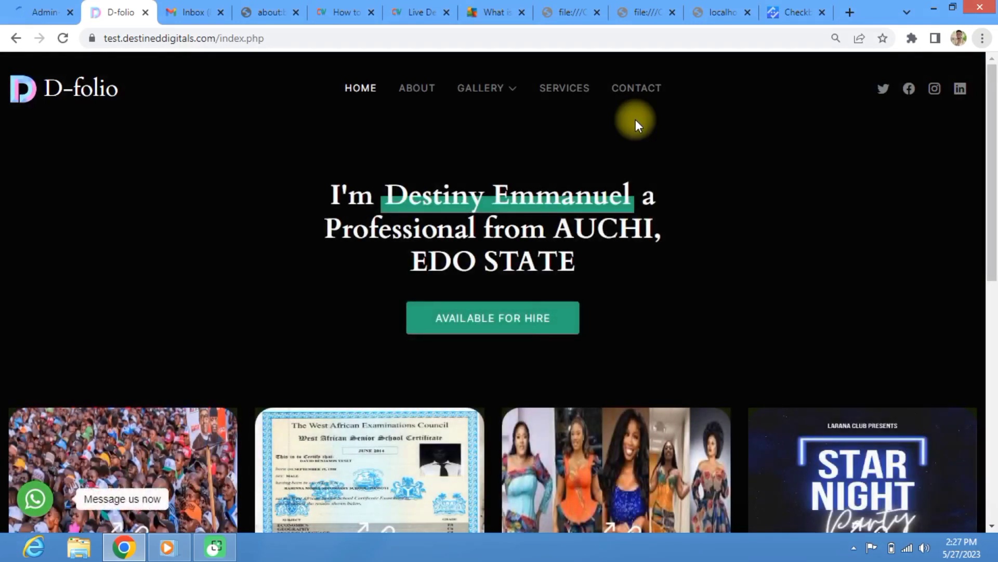
# Step: Scroll through the restored portfolio gallery, then show the Windows desktop
pyautogui.scroll(-2, 680, 313)
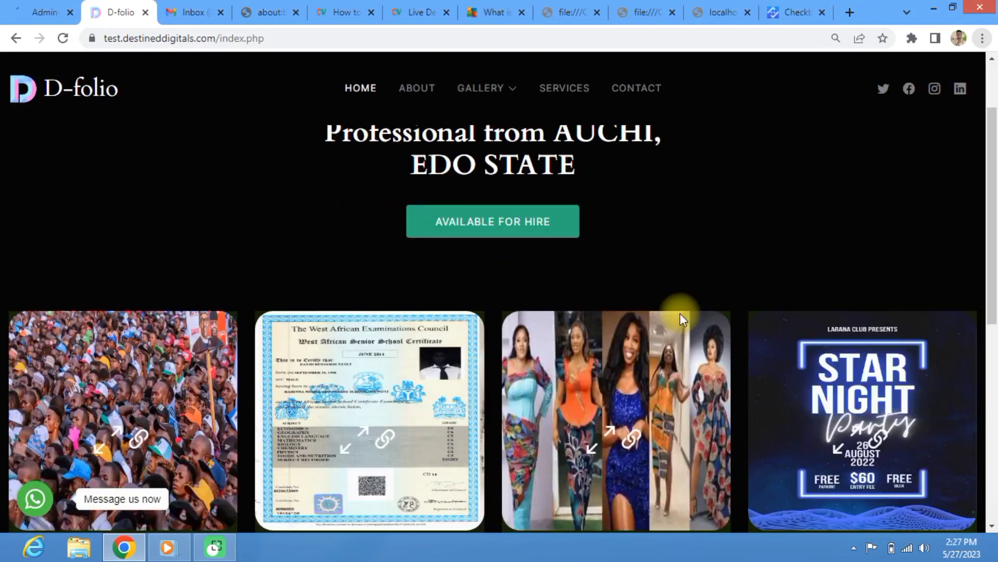
pyautogui.scroll(-8, 680, 329)
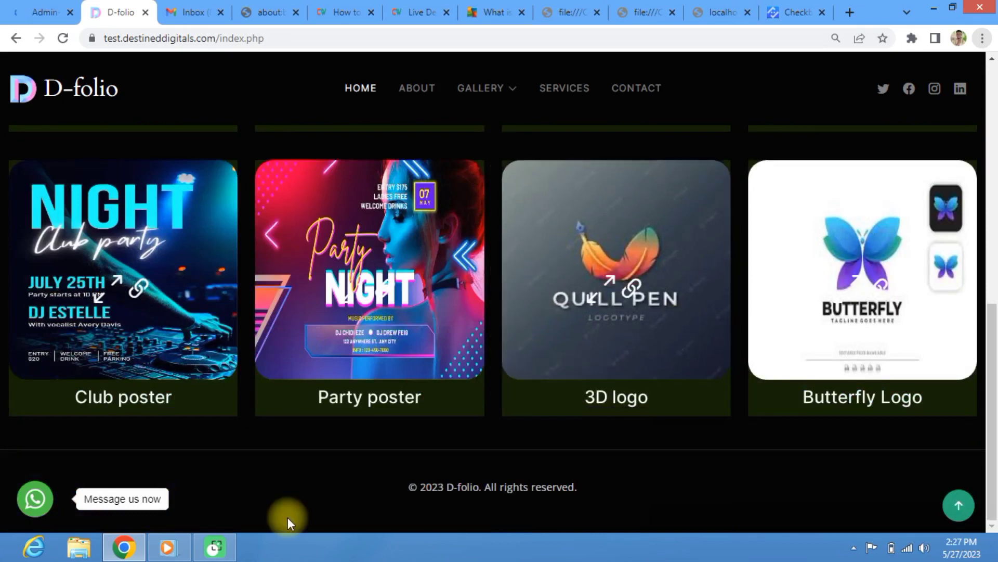
pyautogui.scroll(2, 288, 518)
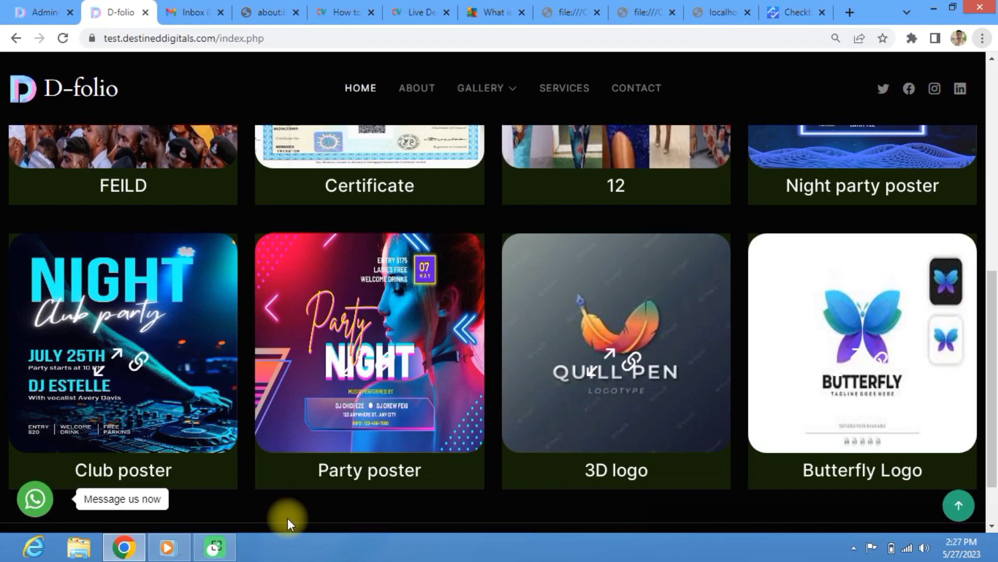
pyautogui.click(997, 547)
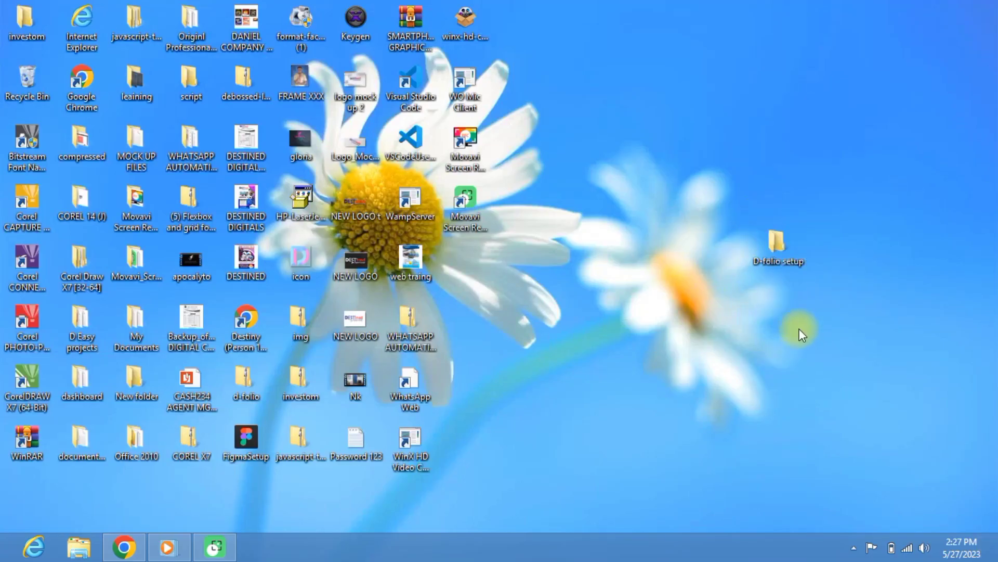
# Step: Open D-folio setup > documentation > index.html in Chrome
pyautogui.doubleClick(777, 249)
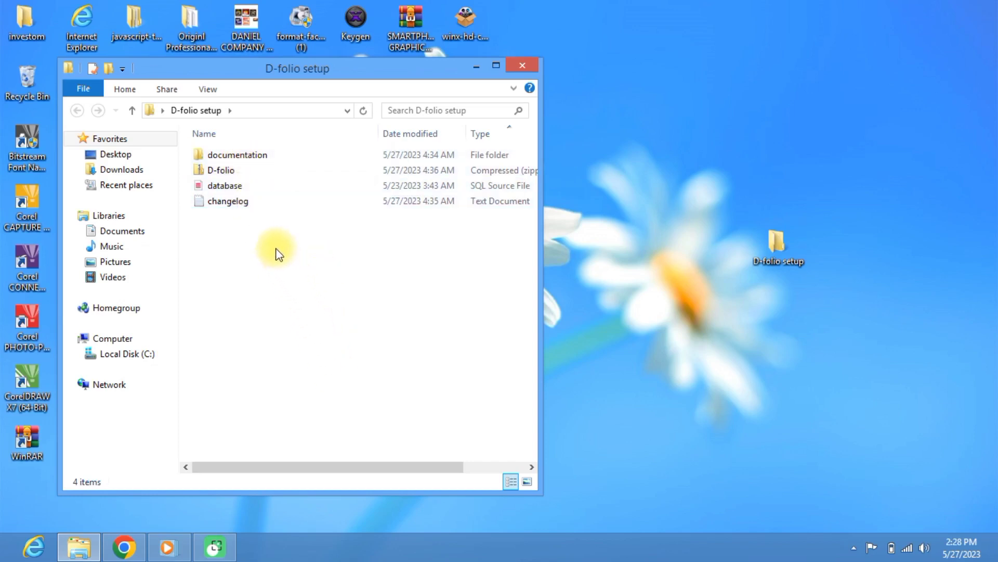
pyautogui.doubleClick(256, 156)
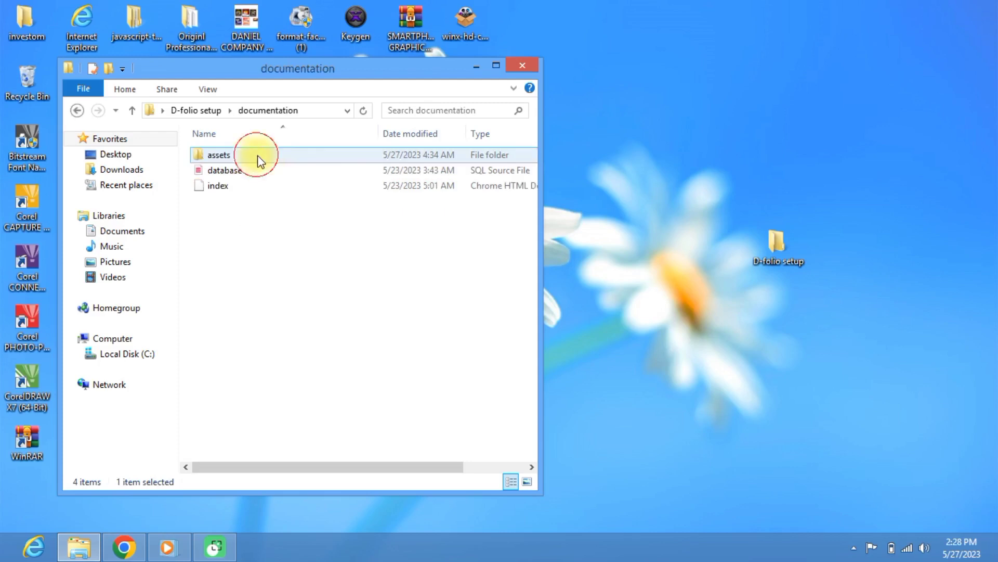
pyautogui.click(251, 185)
pyautogui.doubleClick(251, 185)
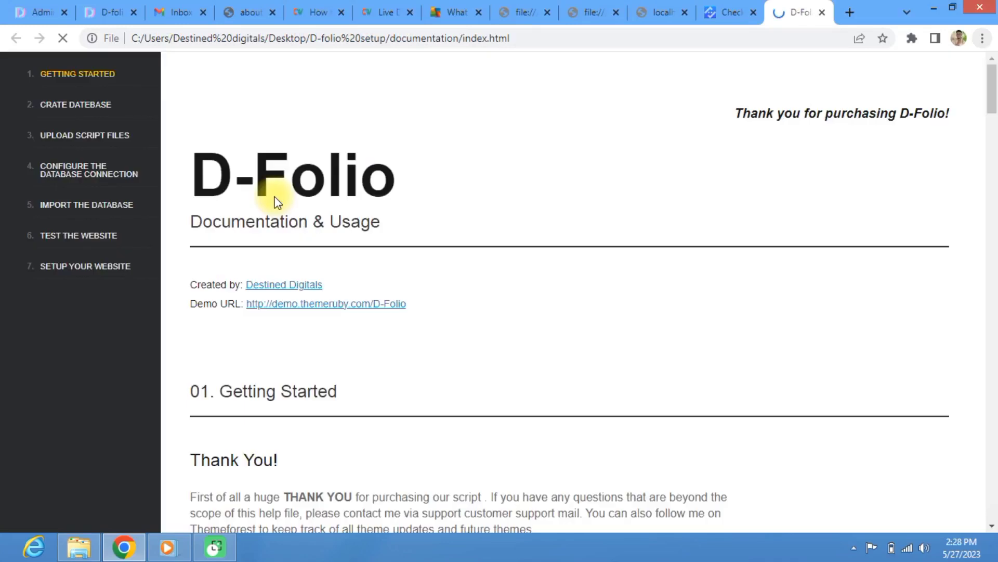
# Step: Scroll the D-Folio documentation down through Installing D-Folio Steps 1 to 6
pyautogui.scroll(-7, 267, 309)
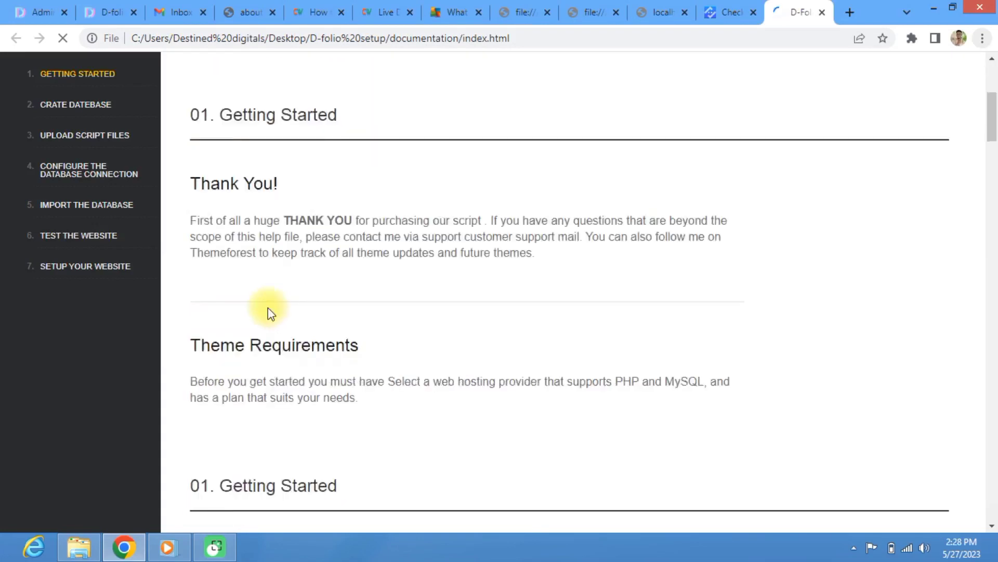
pyautogui.scroll(-4, 224, 260)
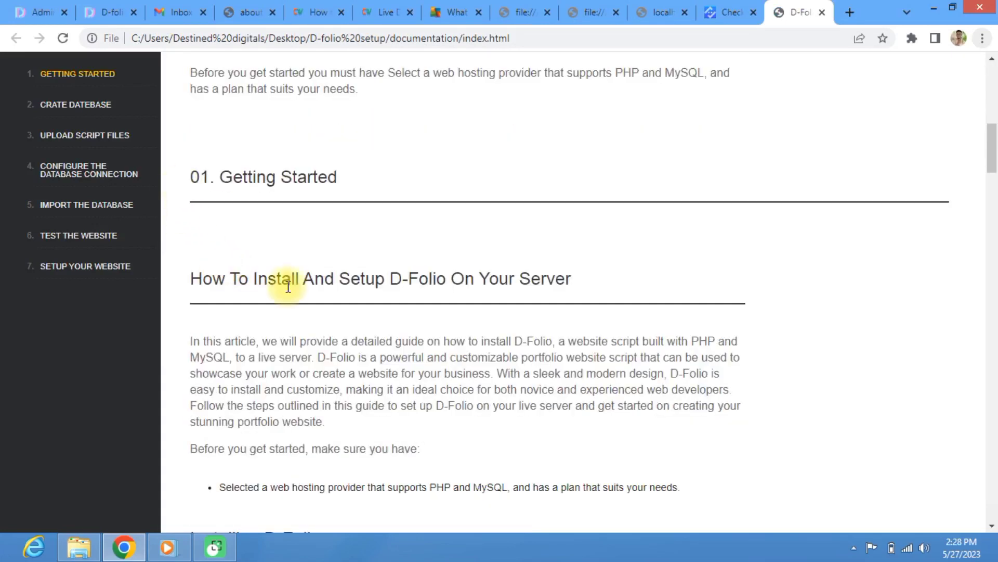
pyautogui.scroll(-3, 230, 240)
pyautogui.scroll(-4, 231, 240)
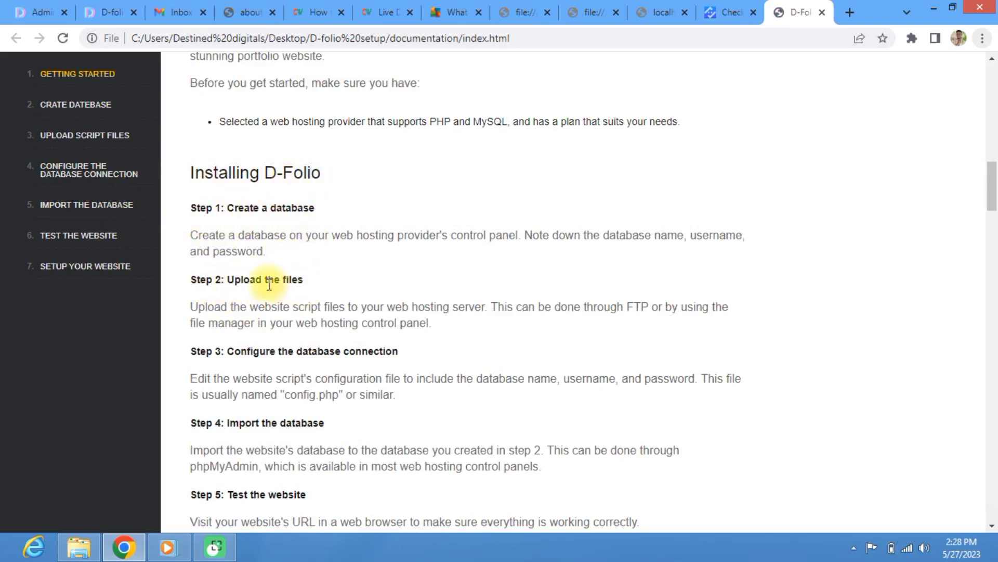
pyautogui.scroll(-1, 270, 317)
pyautogui.scroll(-3, 268, 326)
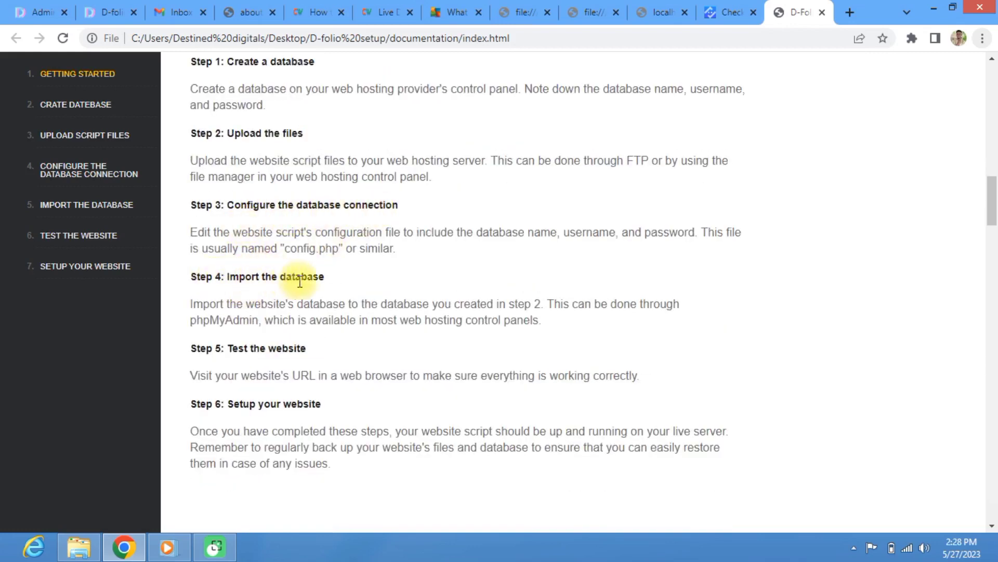
pyautogui.scroll(-2, 277, 383)
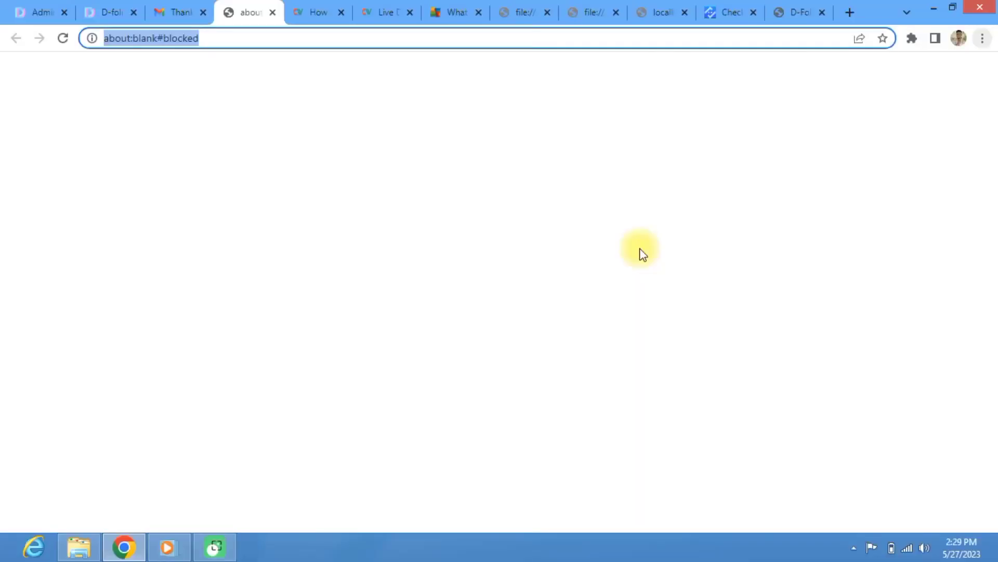
# Step: Go to destineddigitals.com/cpanel using the address bar's autocomplete suggestion
pyautogui.write('des')
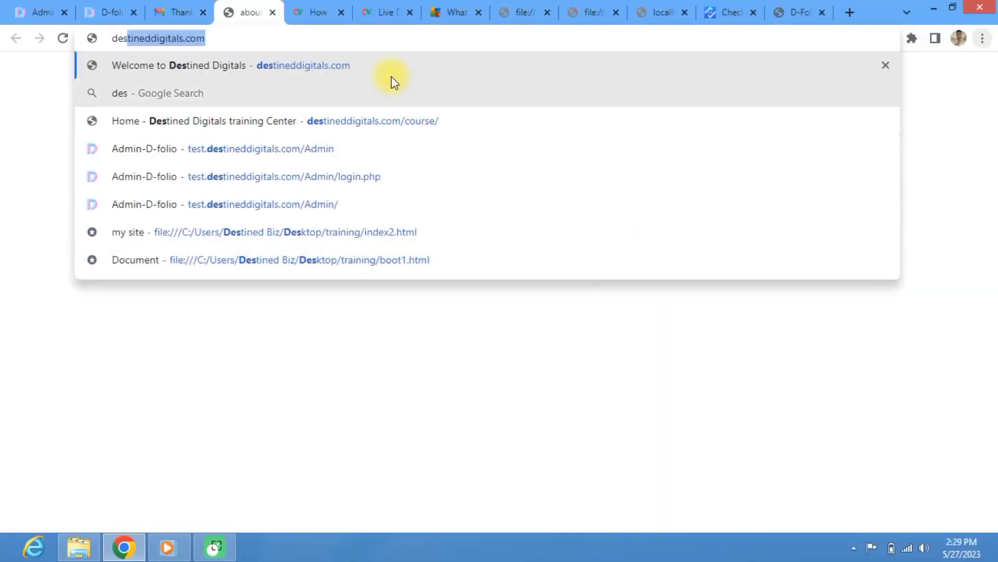
pyautogui.click(332, 41)
pyautogui.write('/c')
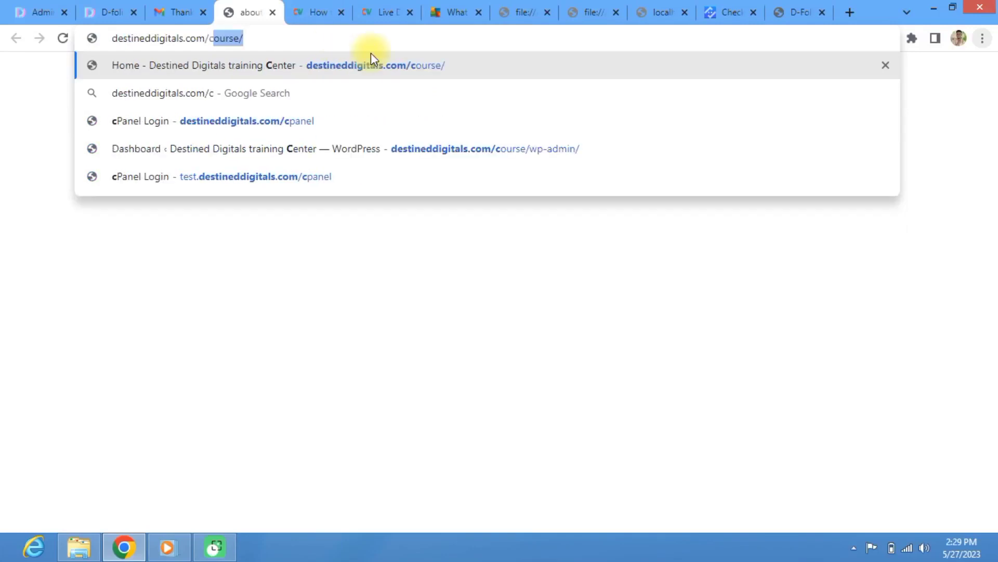
pyautogui.write(';')
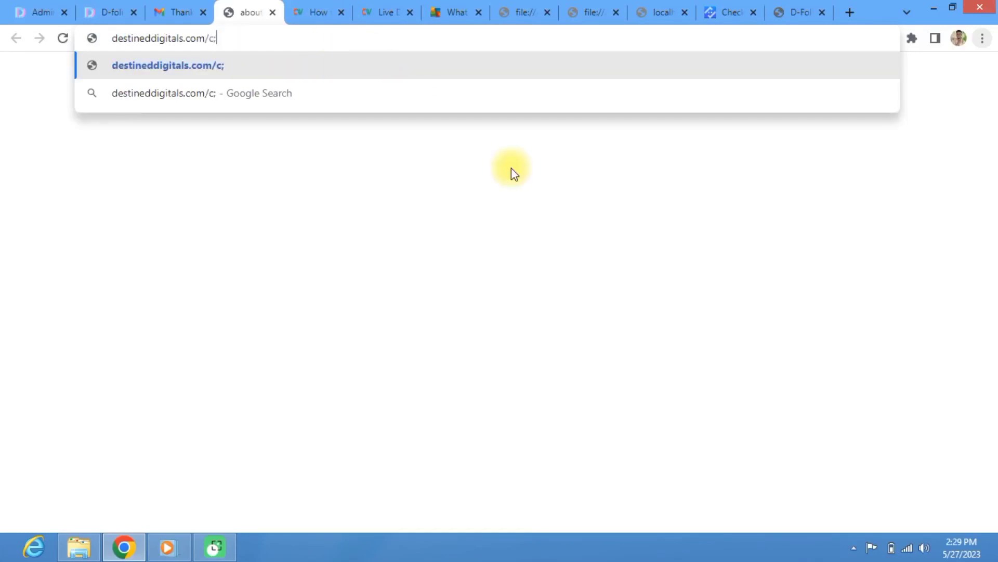
pyautogui.press('BackSpace')
pyautogui.write('p')
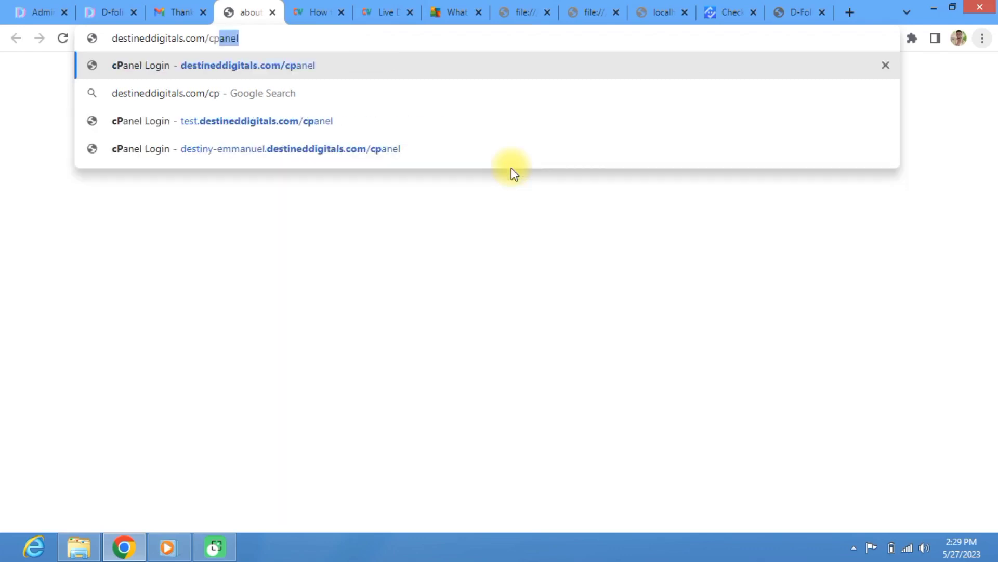
pyautogui.press('Return')
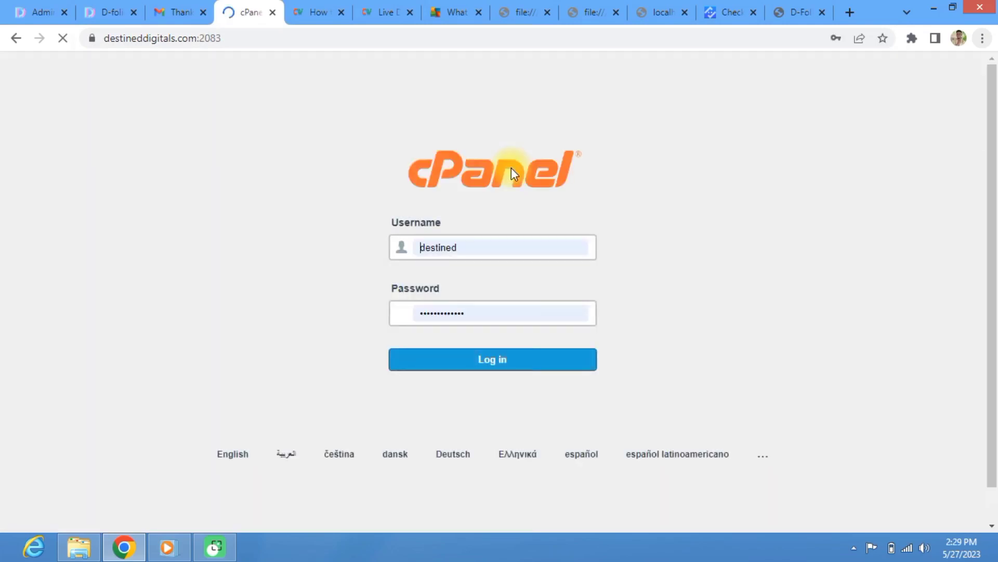
# Step: Log in with the prefilled credentials and open Domains from the cPanel Tools page
pyautogui.click(446, 374)
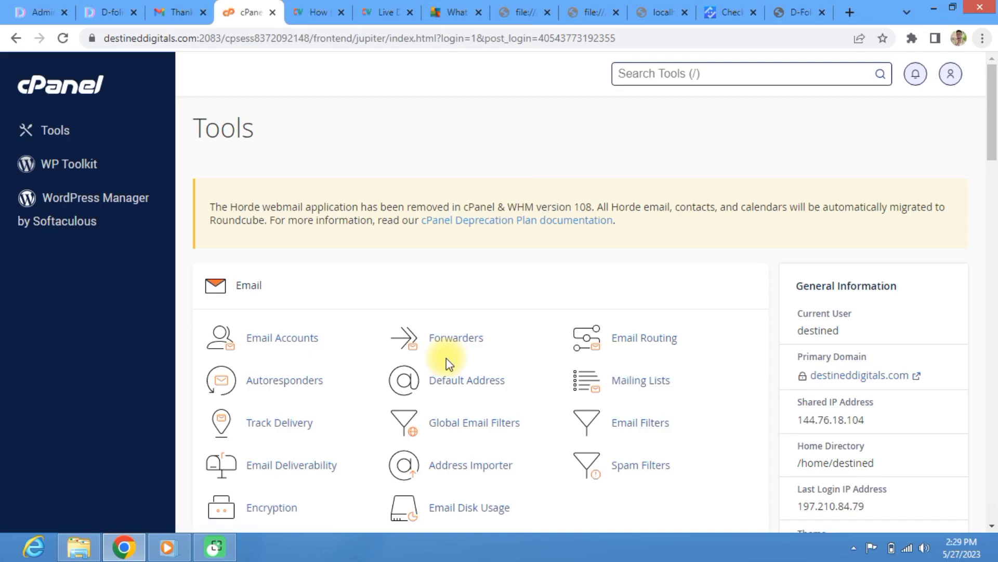
pyautogui.scroll(-10, 272, 408)
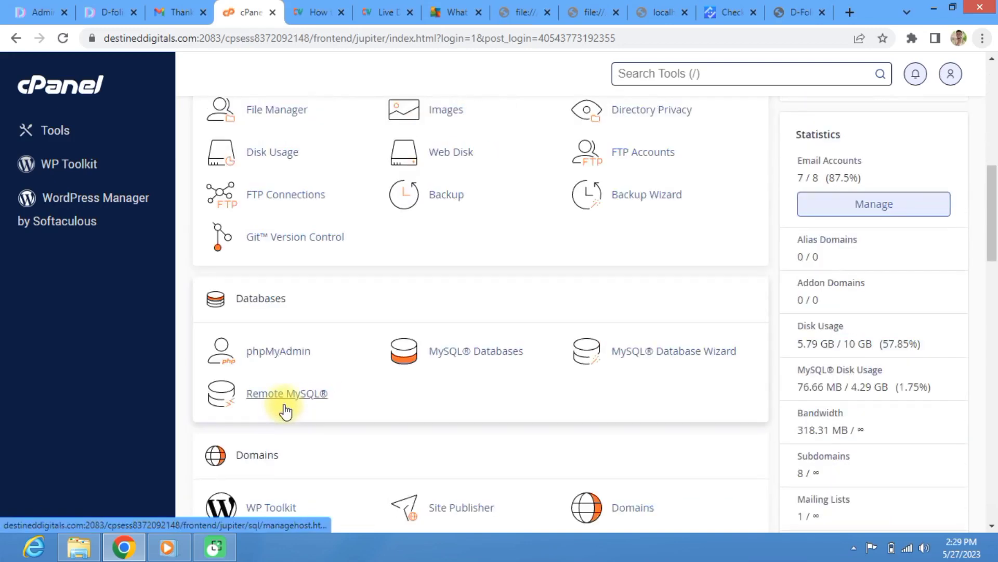
pyautogui.scroll(1, 293, 348)
pyautogui.scroll(-7, 293, 347)
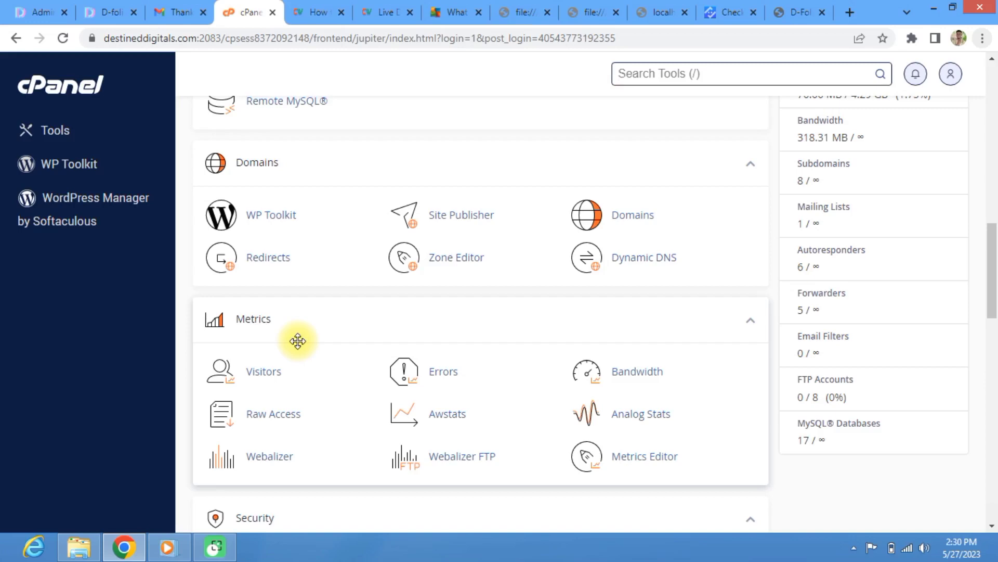
pyautogui.scroll(-4, 323, 390)
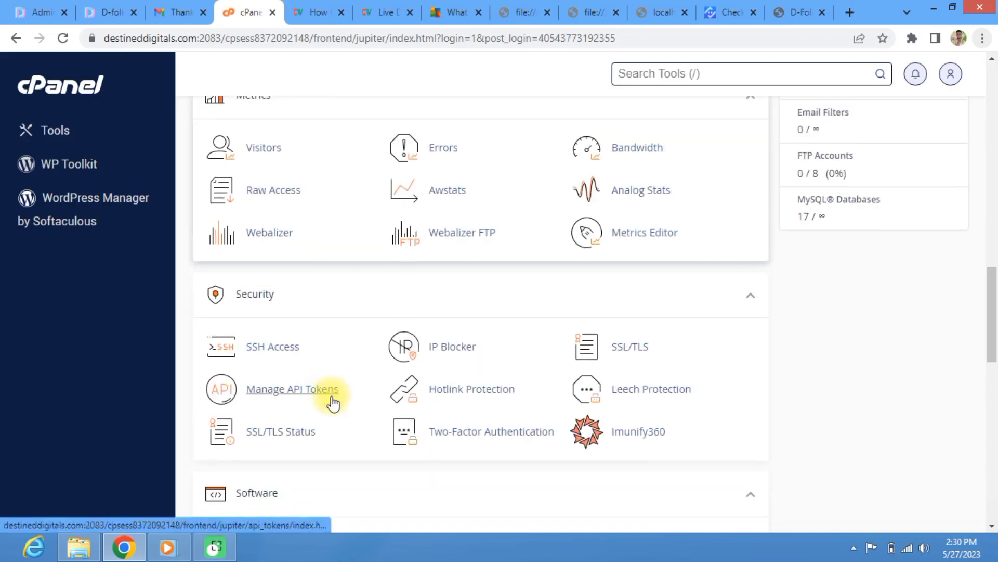
pyautogui.scroll(-1, 333, 403)
pyautogui.scroll(10, 333, 398)
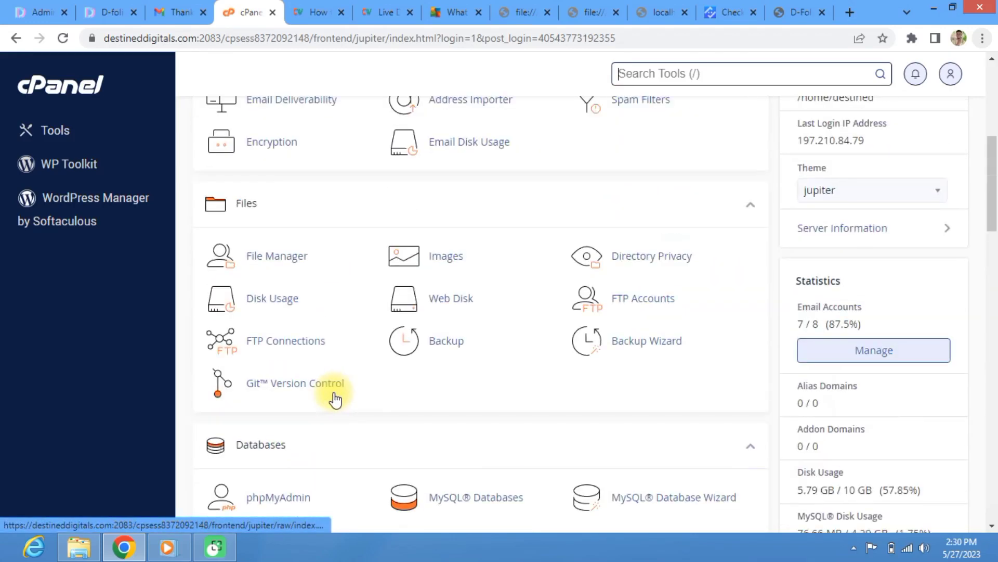
pyautogui.scroll(-10, 337, 400)
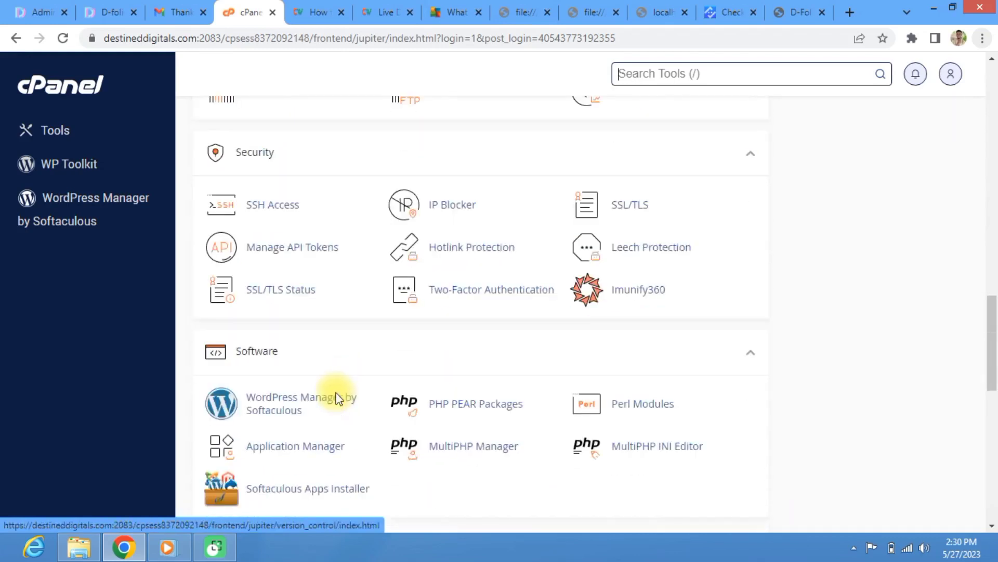
pyautogui.scroll(5, 520, 359)
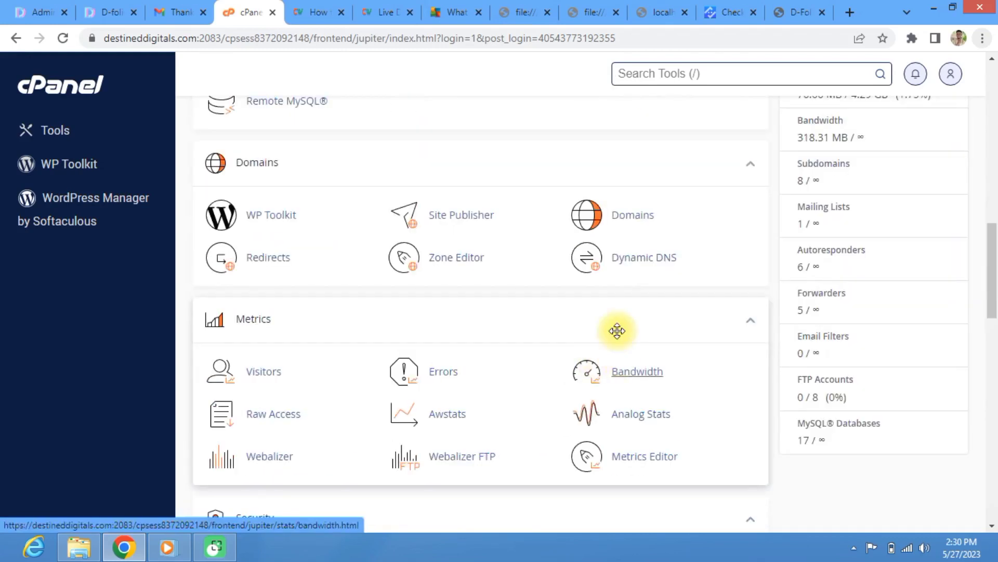
pyautogui.click(625, 221)
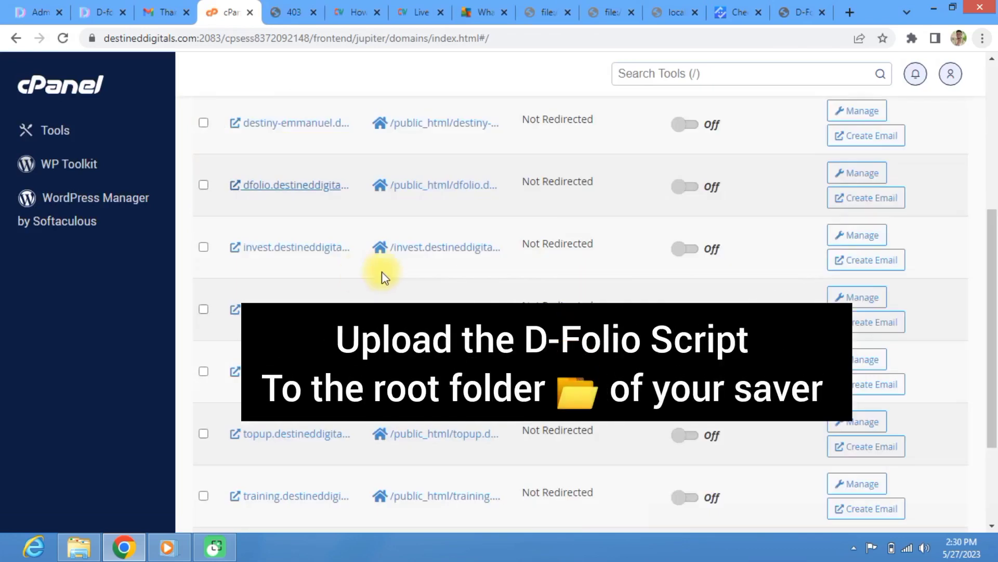
# Step: Open the /public_html/dfolio.destineddigitals.com document root in File Manager
pyautogui.click(435, 193)
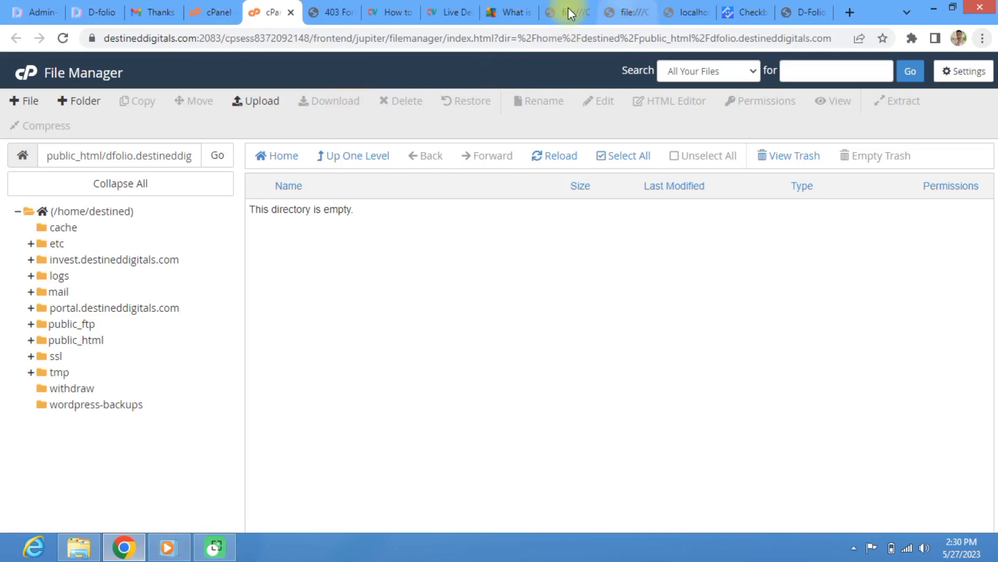
# Step: Close the codexworld, Live Demo, avg.com, test.pdf, newfile.pdf, localhost and Checkbot tabs
pyautogui.click(344, 12)
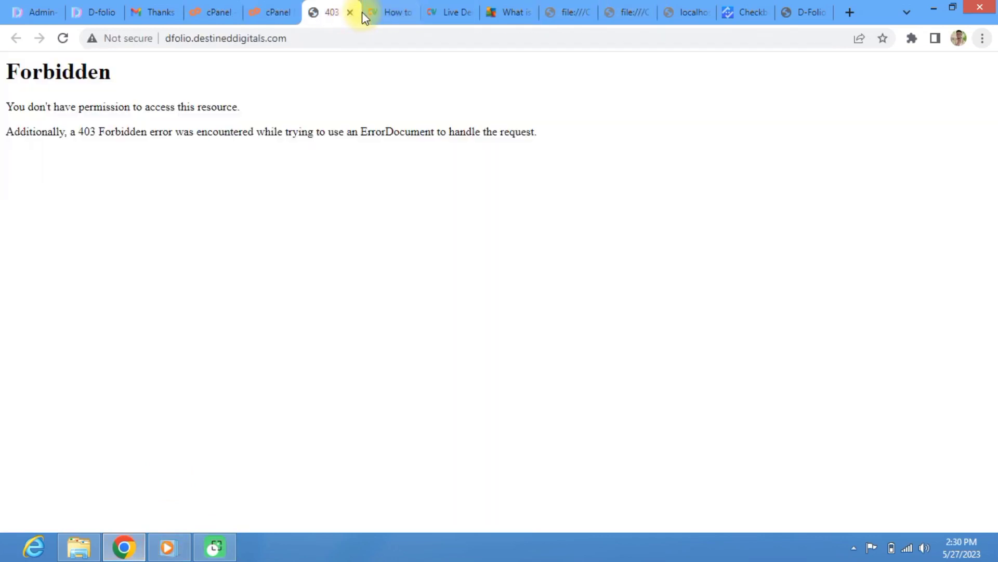
pyautogui.click(387, 14)
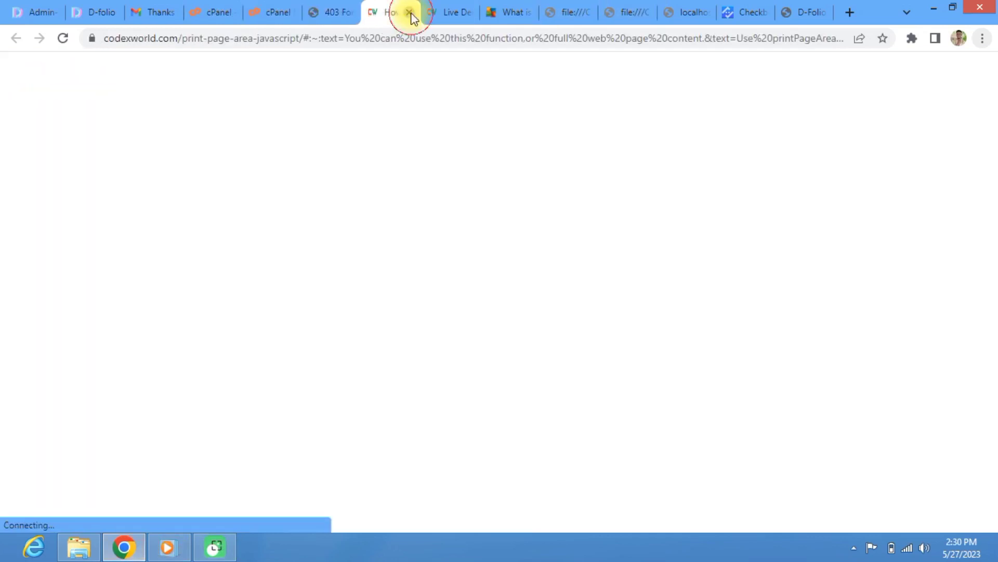
pyautogui.click(410, 13)
pyautogui.click(411, 13)
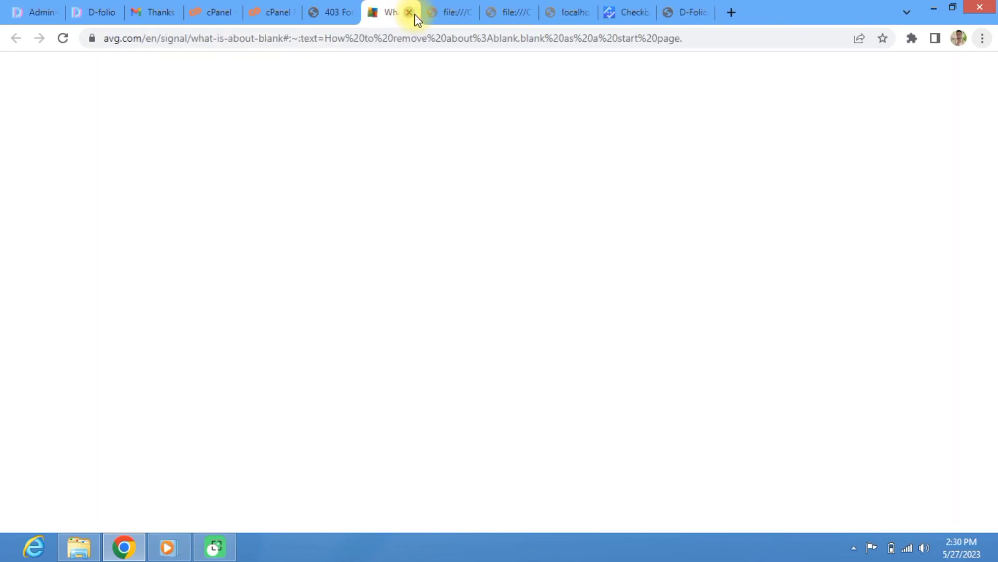
pyautogui.click(411, 13)
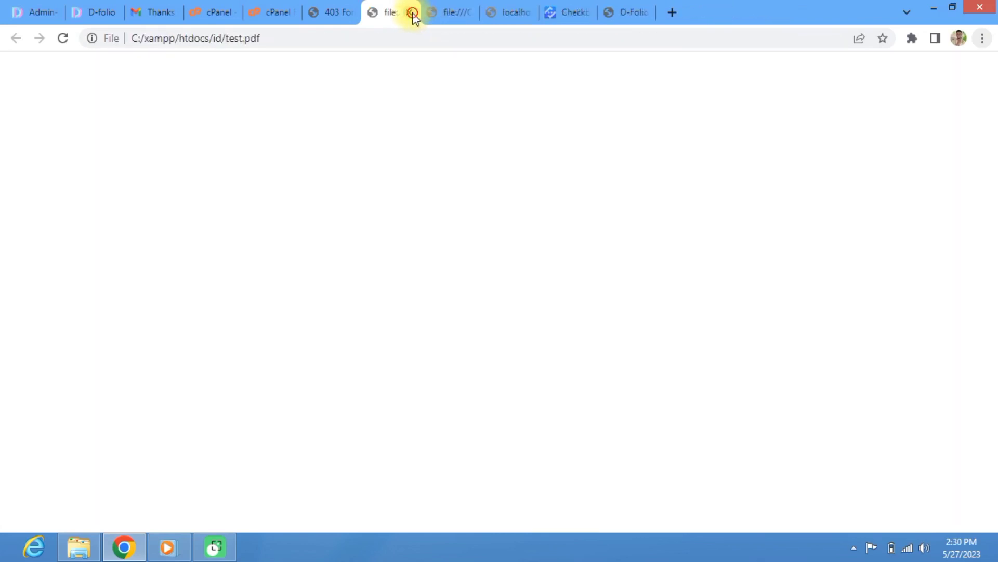
pyautogui.click(410, 12)
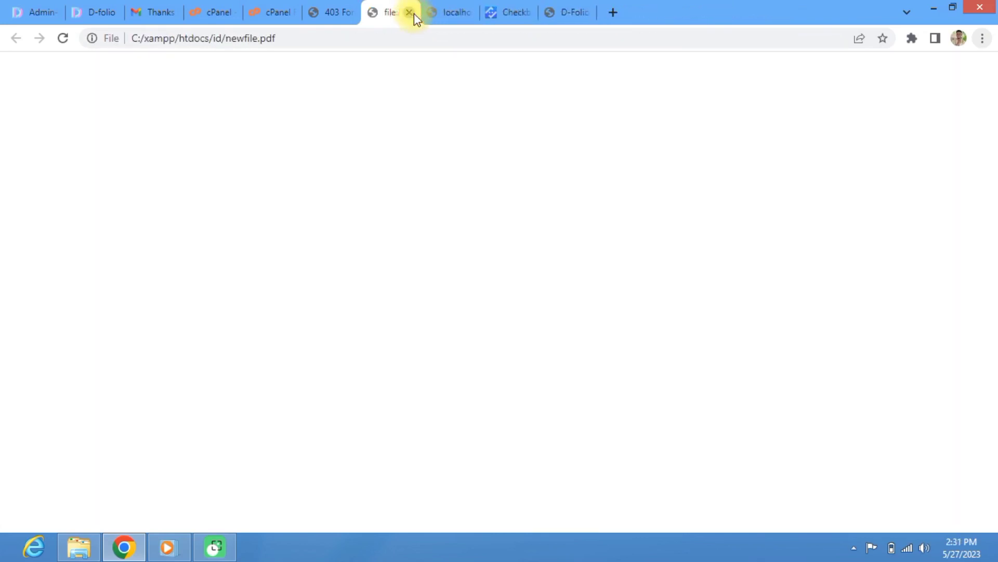
pyautogui.click(410, 12)
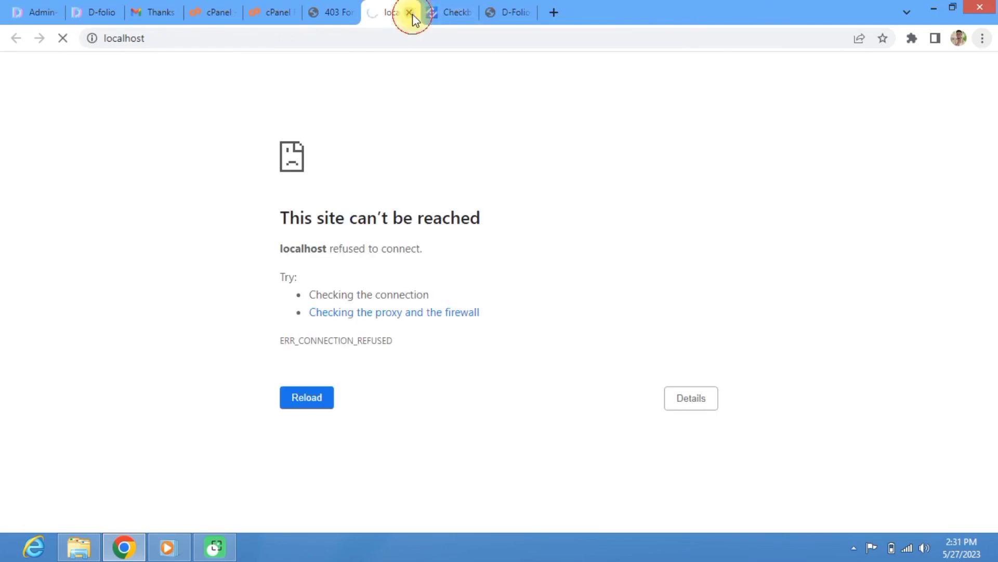
pyautogui.click(410, 12)
pyautogui.click(413, 13)
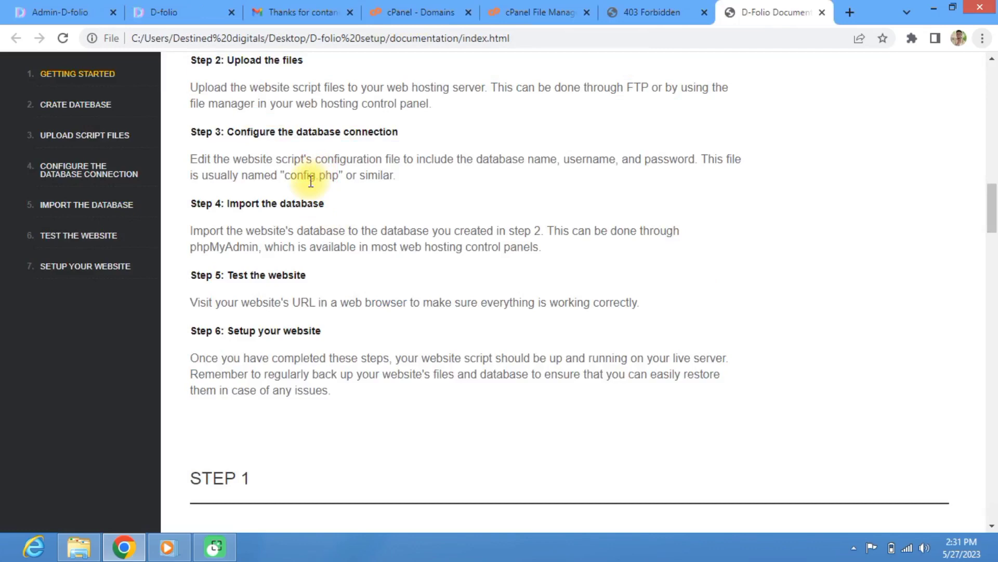
# Step: Return to the cPanel Tools overview showing phpMyAdmin, MySQL Databases and MySQL Database Wizard
pyautogui.scroll(12, 311, 181)
pyautogui.scroll(-2, 303, 190)
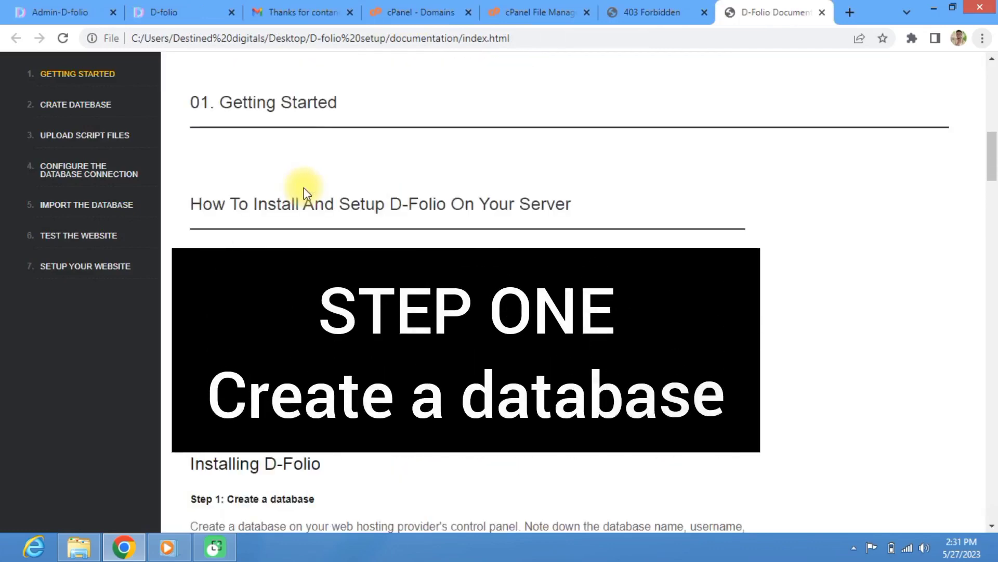
pyautogui.scroll(-7, 303, 188)
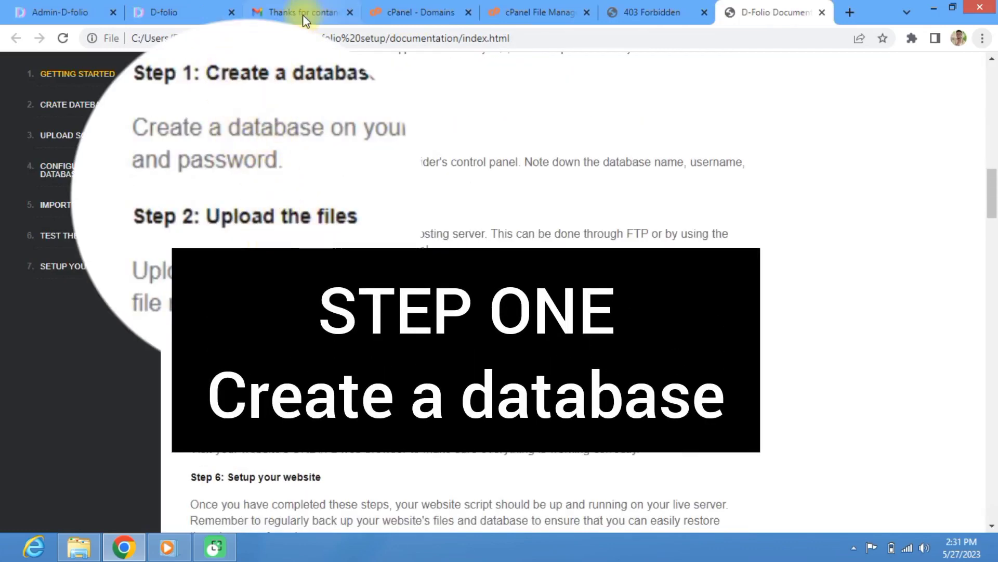
pyautogui.click(404, 15)
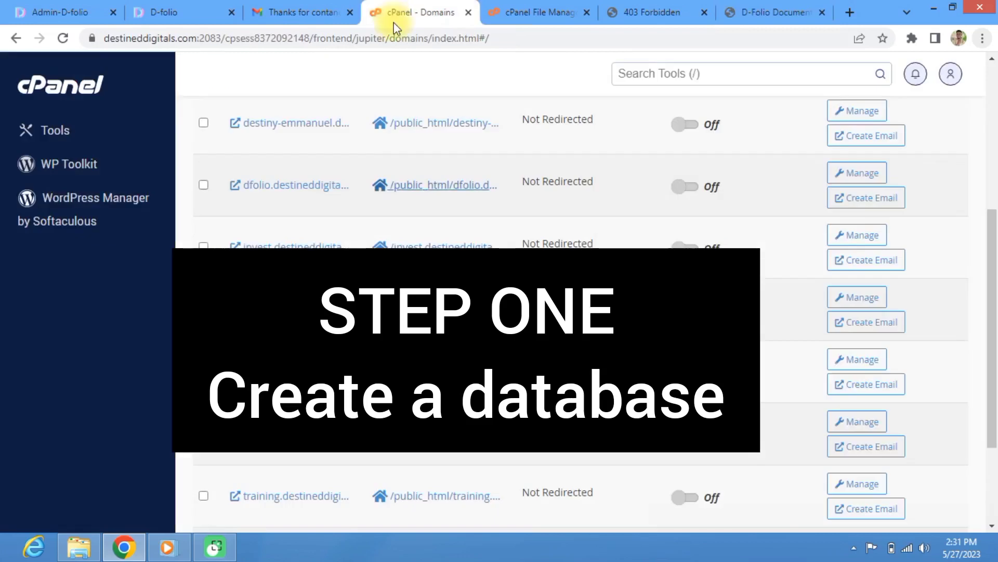
pyautogui.click(58, 127)
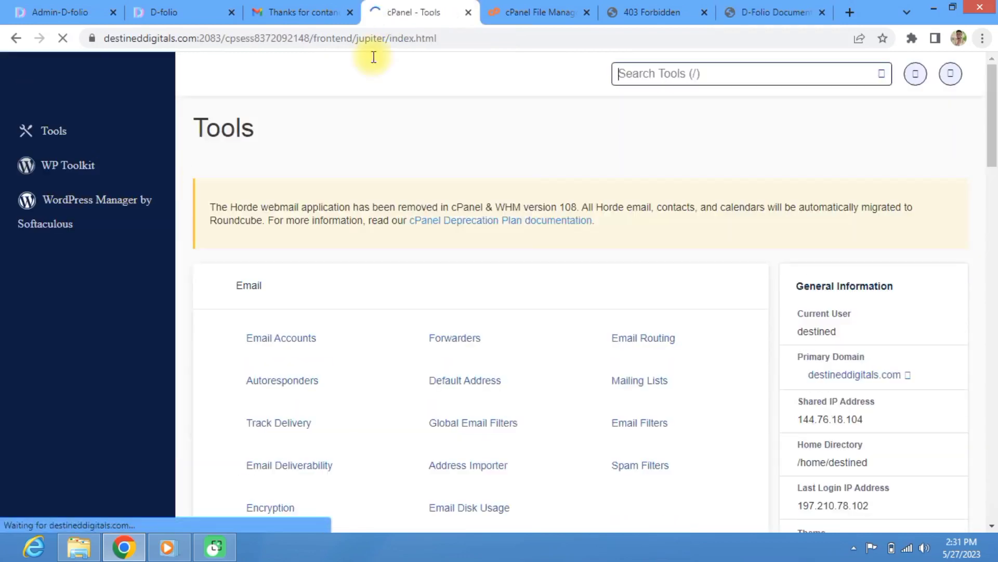
pyautogui.scroll(-10, 395, 278)
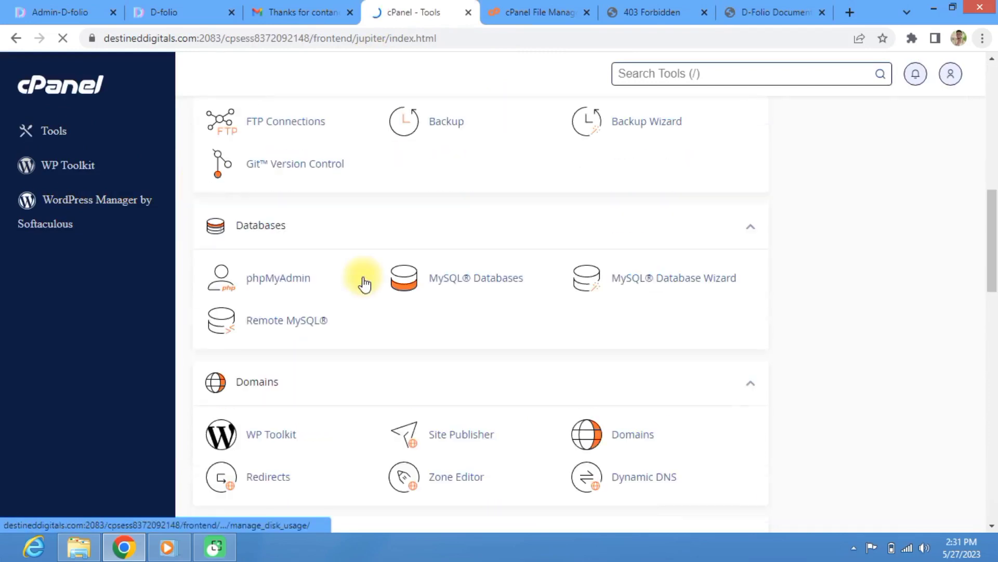
pyautogui.scroll(-4, 367, 283)
pyautogui.scroll(4, 368, 283)
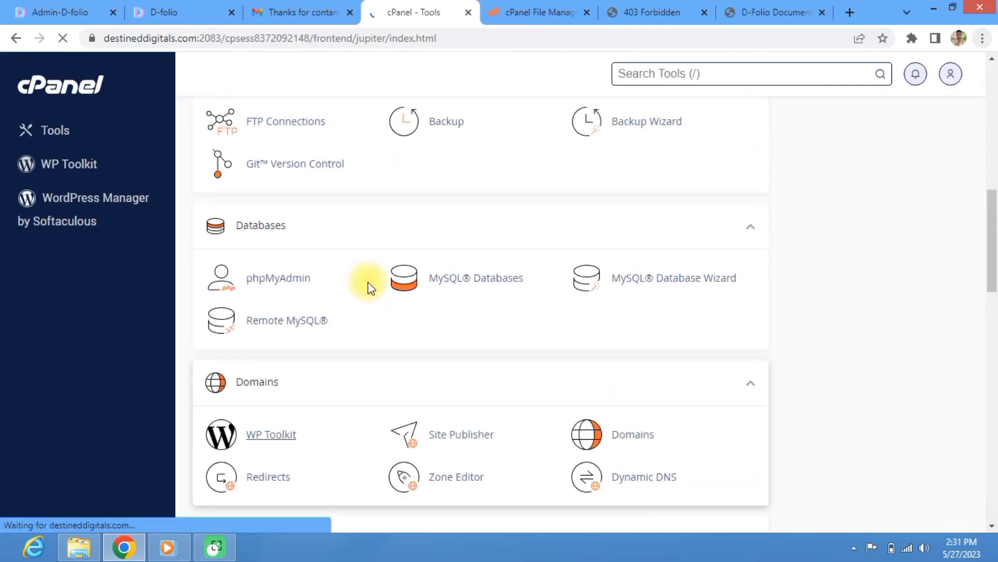
# Step: On the MySQL Databases page, enter 'dfolio' as the new database name to create destined_dfolio
pyautogui.click(468, 286)
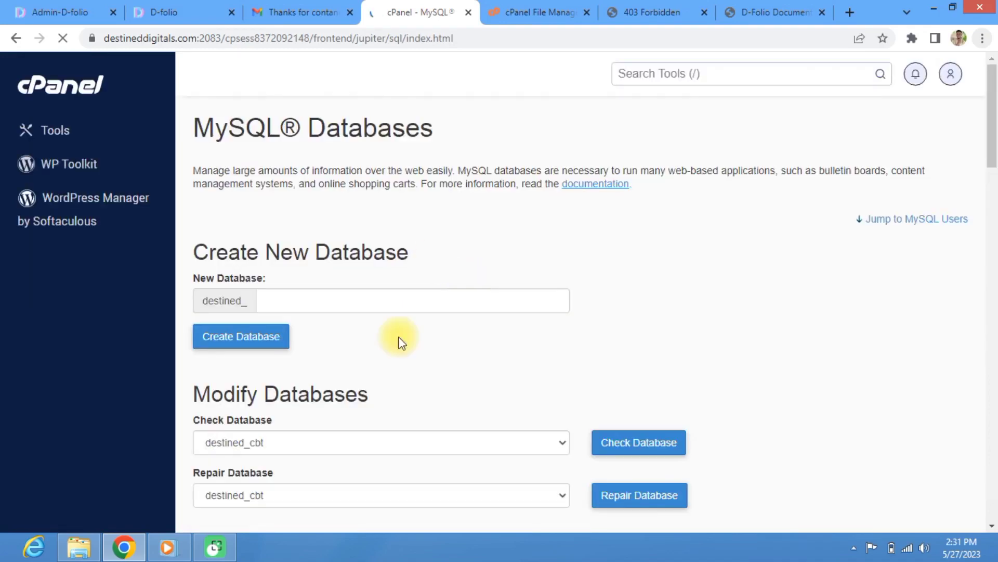
pyautogui.scroll(-3, 335, 413)
pyautogui.scroll(-3, 317, 370)
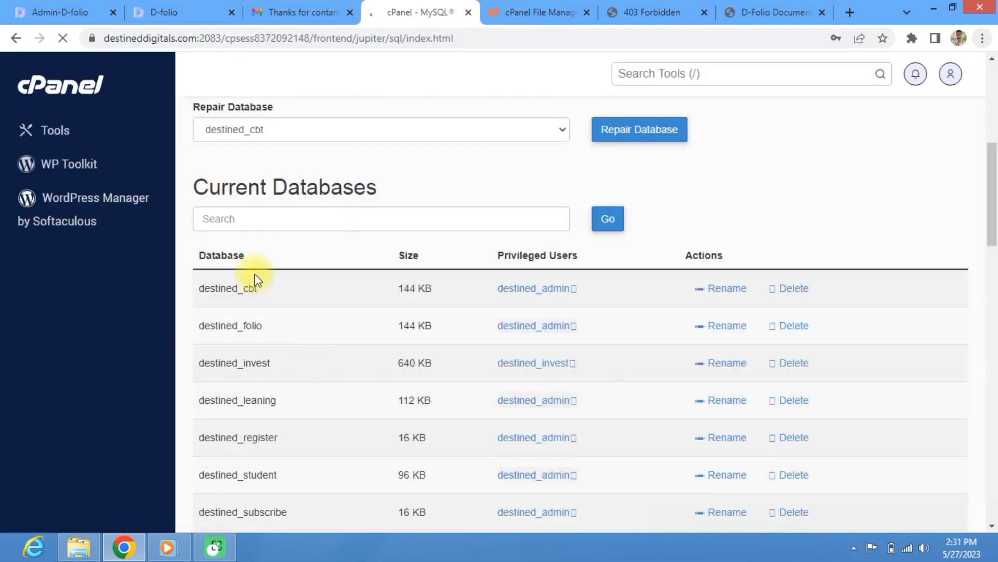
pyautogui.scroll(6, 485, 205)
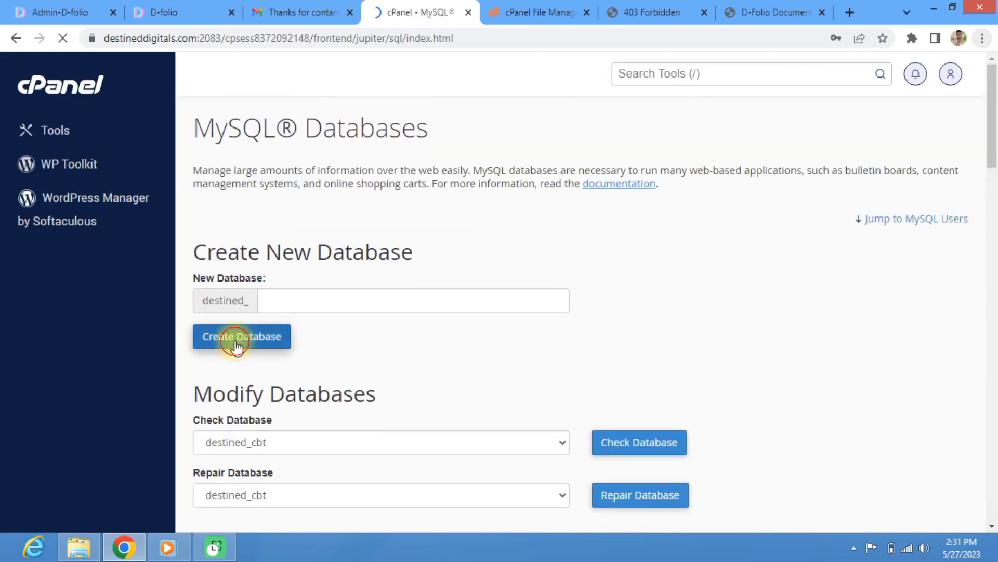
pyautogui.click(237, 341)
pyautogui.click(311, 305)
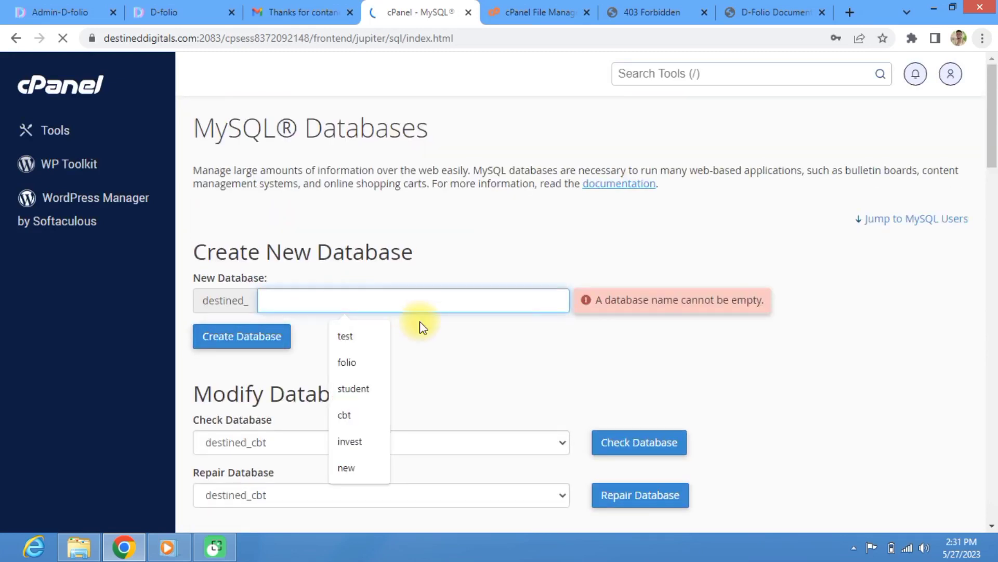
pyautogui.click(348, 302)
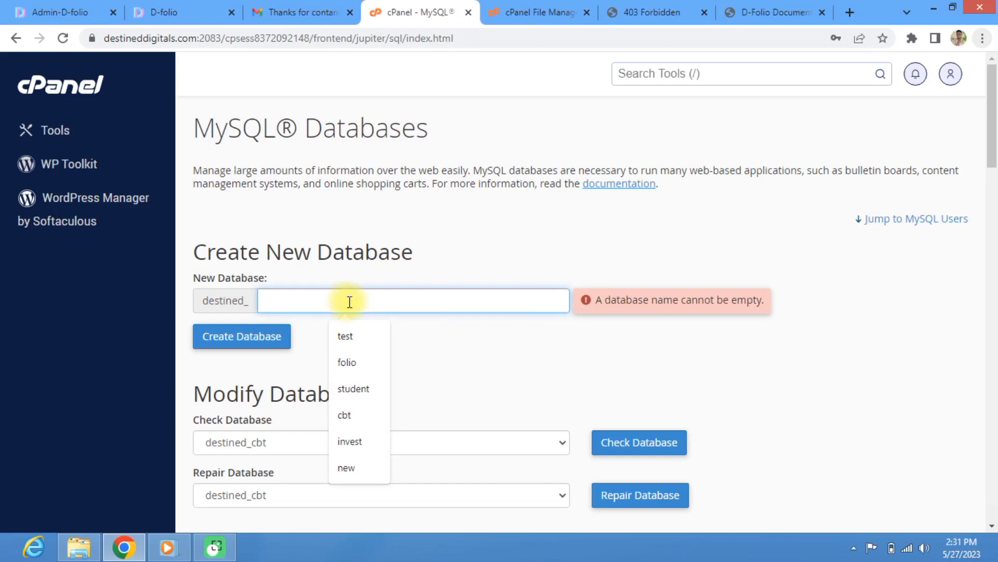
pyautogui.write('dfolio')
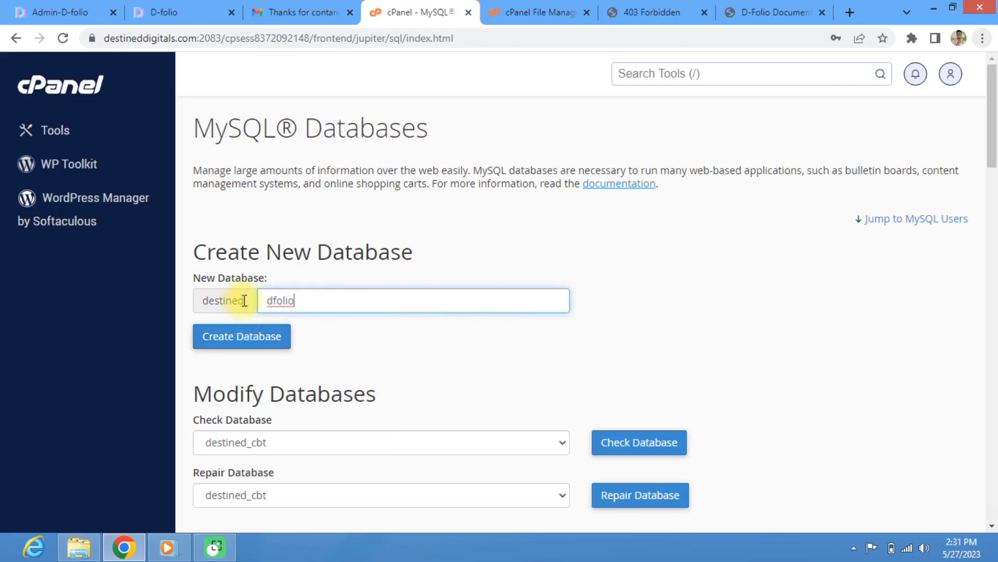
pyautogui.moveTo(244, 301); pyautogui.dragTo(195, 294)
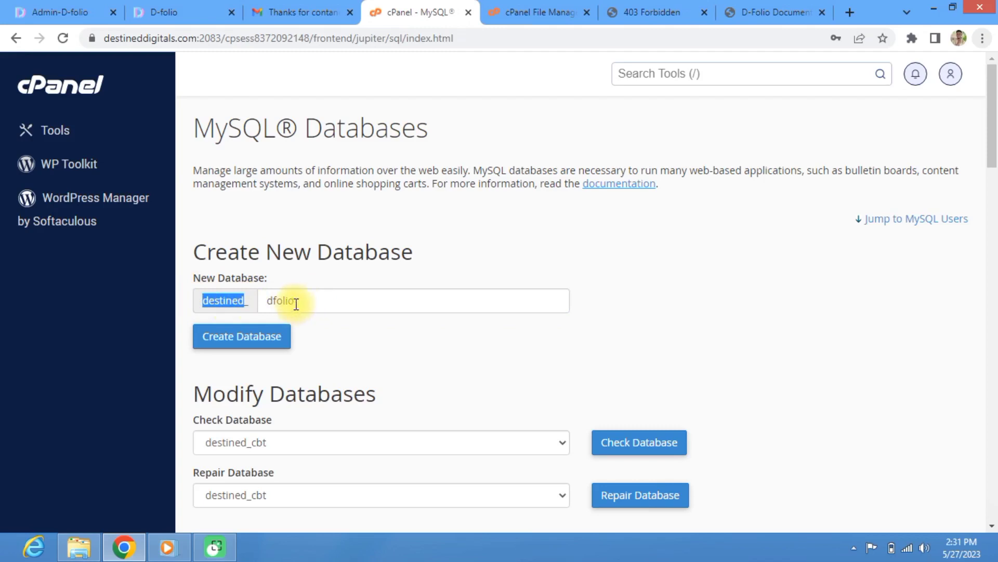
pyautogui.click(251, 340)
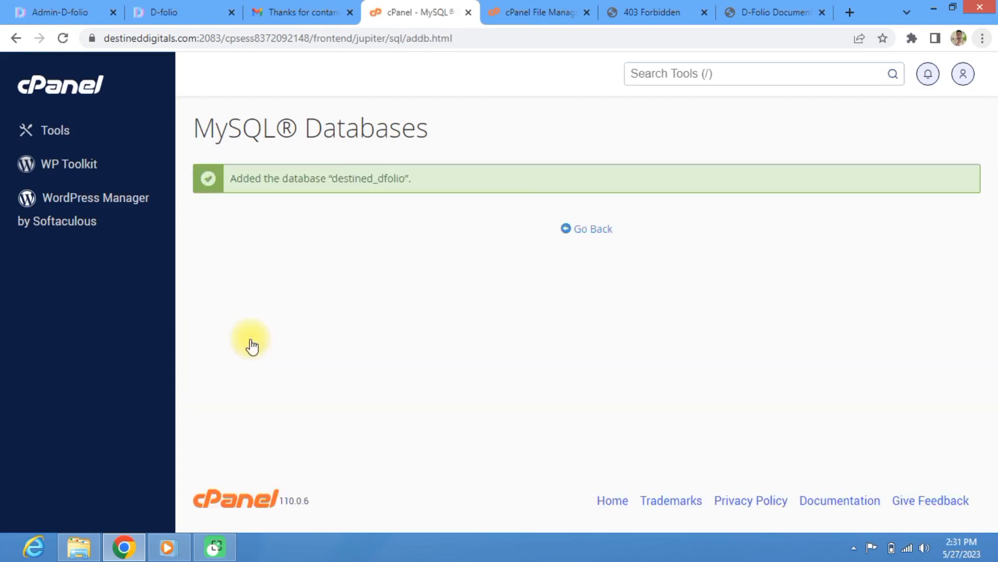
# Step: Back on MySQL Databases, confirm destined_dfolio is listed and pick destined_admin under Add User To Database
pyautogui.click(574, 230)
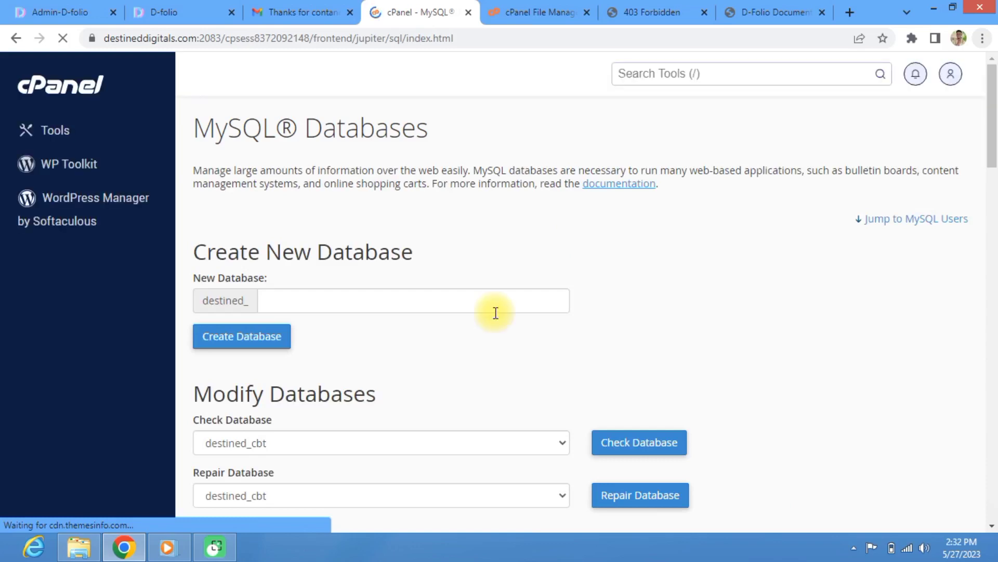
pyautogui.scroll(-5, 291, 411)
pyautogui.scroll(-9, 288, 397)
pyautogui.scroll(6, 296, 368)
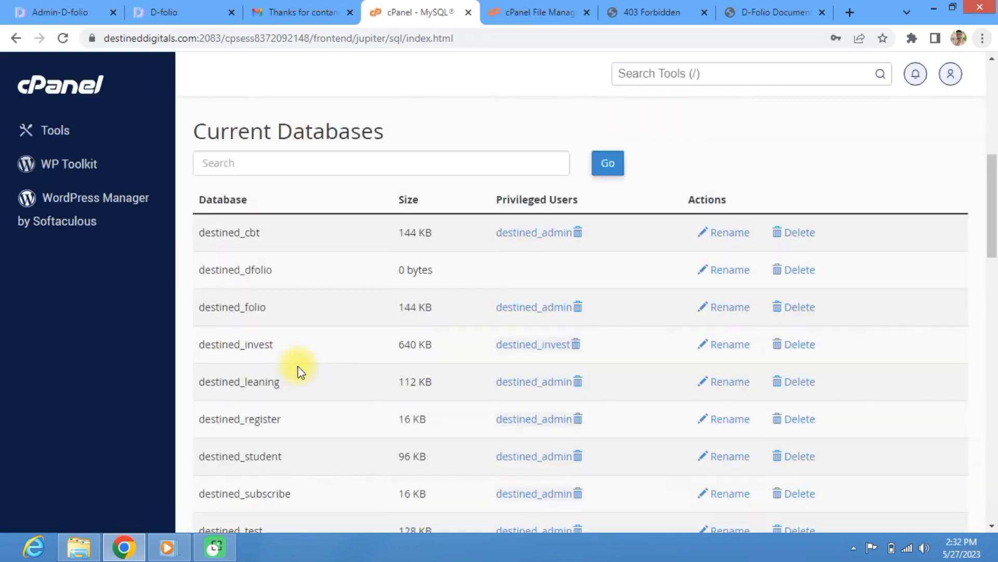
pyautogui.scroll(-3, 299, 370)
pyautogui.scroll(-7, 299, 364)
pyautogui.scroll(16, 296, 357)
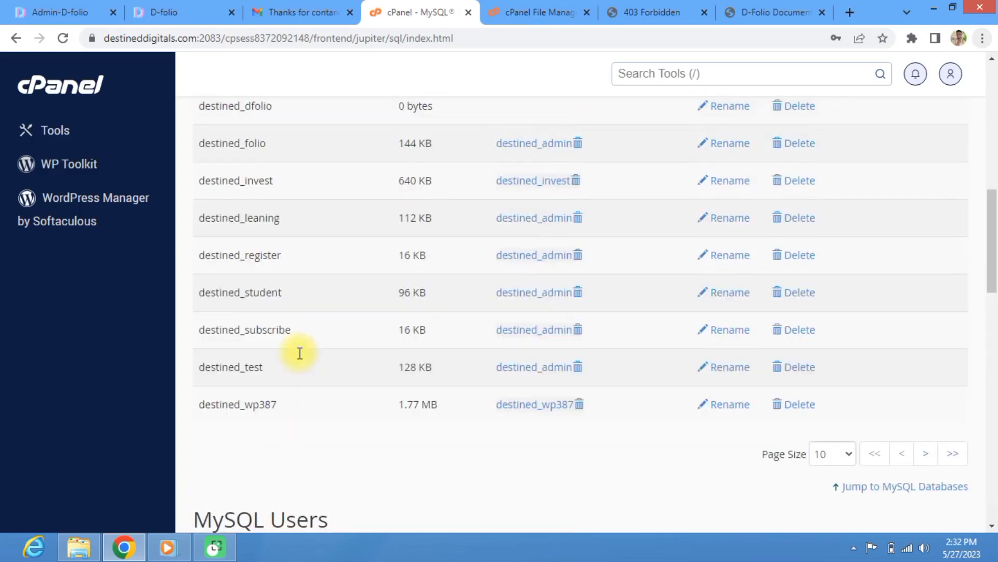
pyautogui.scroll(-10, 285, 301)
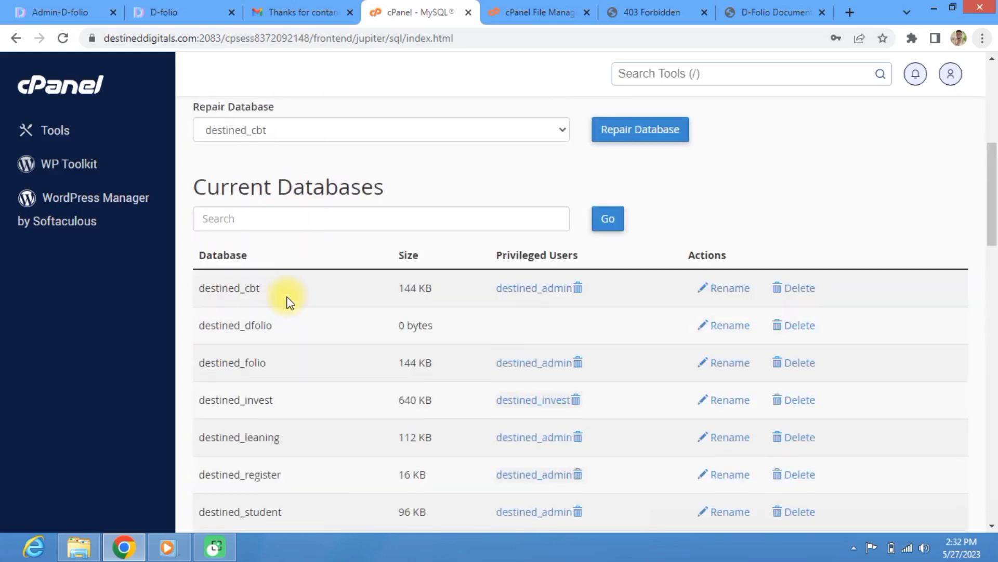
pyautogui.scroll(-3, 282, 305)
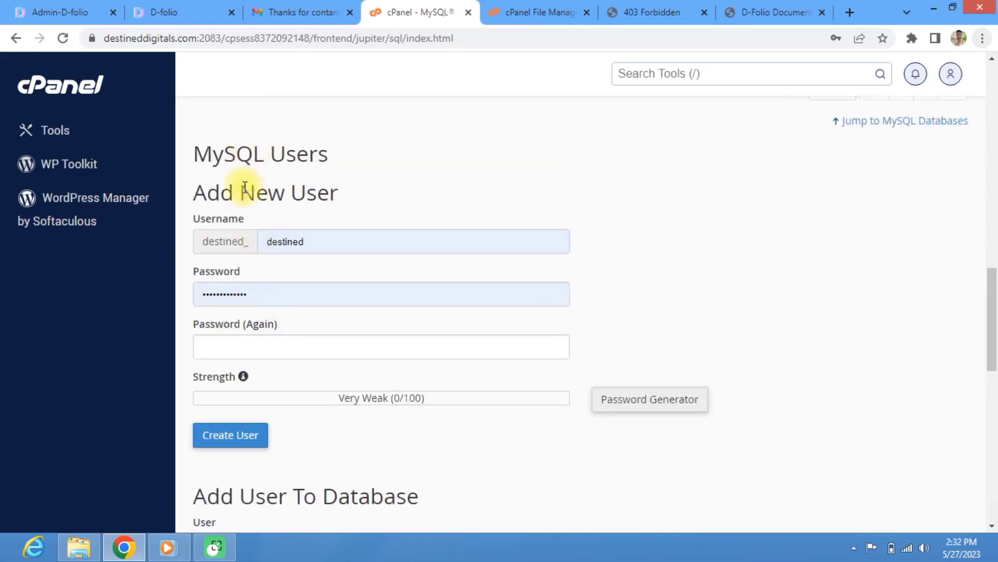
pyautogui.scroll(-6, 255, 234)
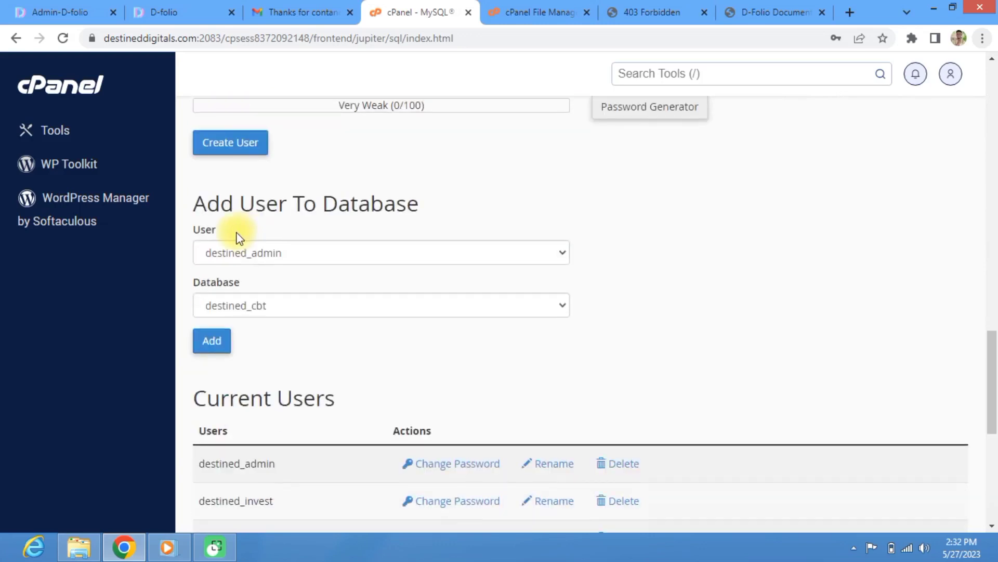
pyautogui.click(276, 255)
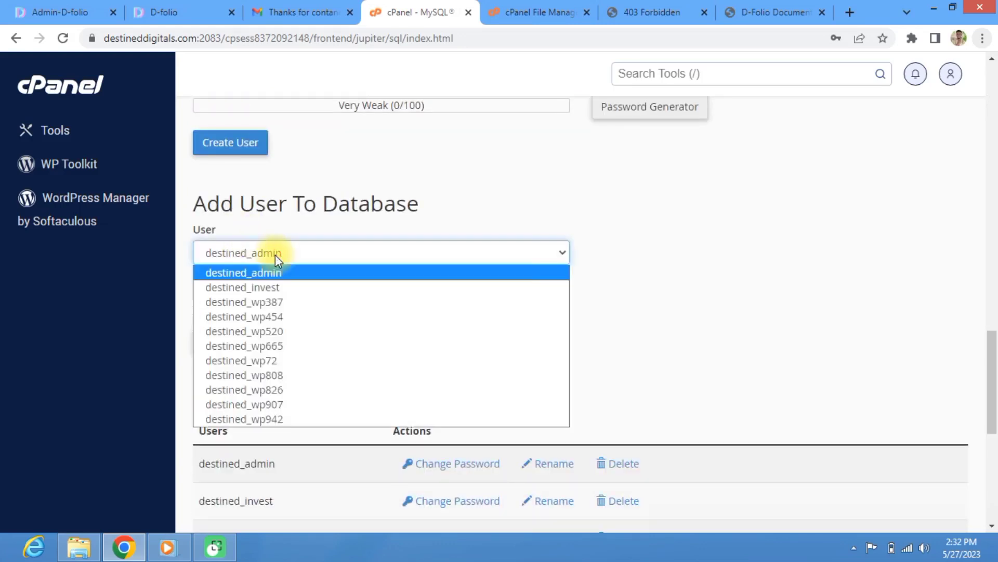
pyautogui.click(276, 255)
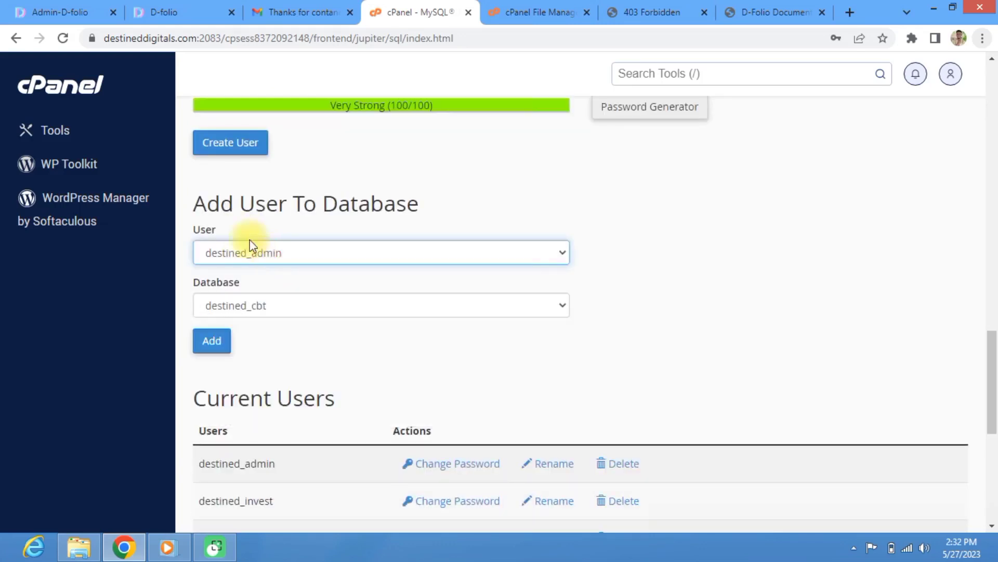
pyautogui.click(217, 342)
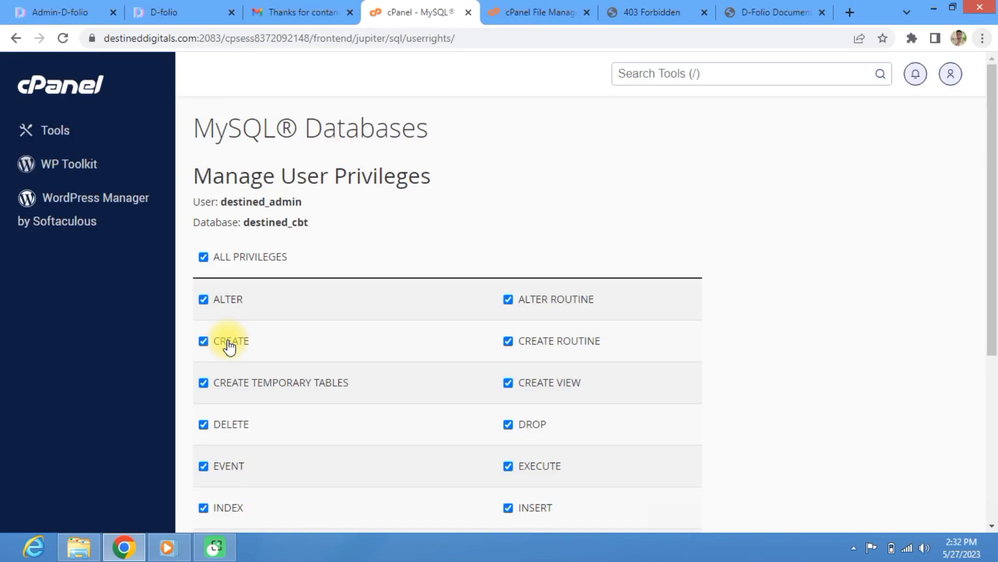
pyautogui.scroll(-5, 222, 263)
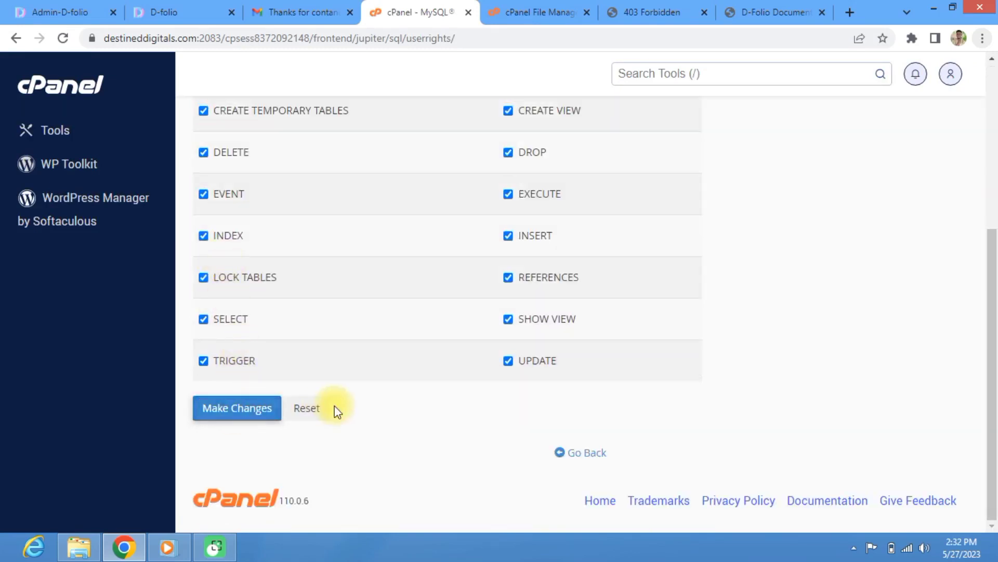
pyautogui.click(221, 407)
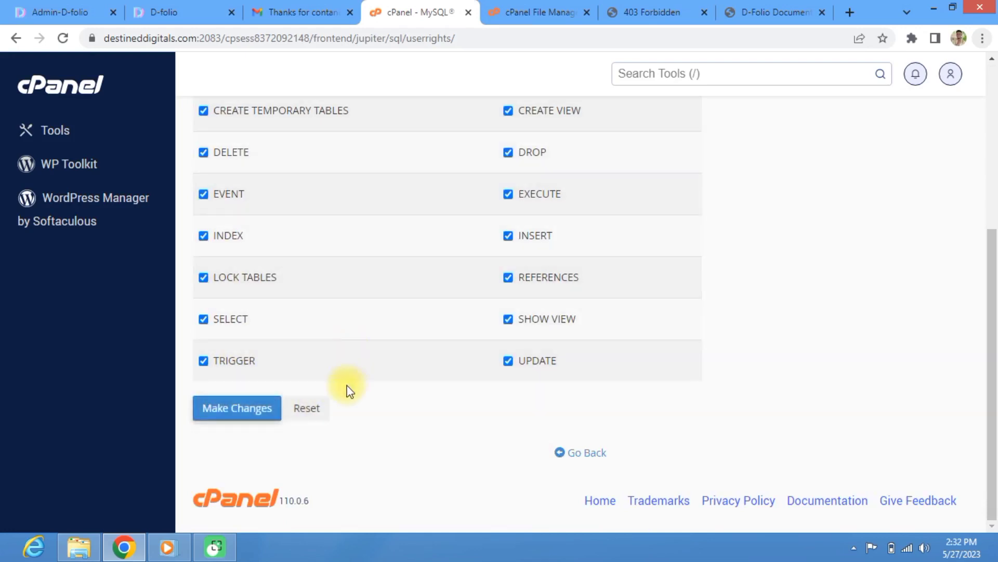
pyautogui.click(569, 457)
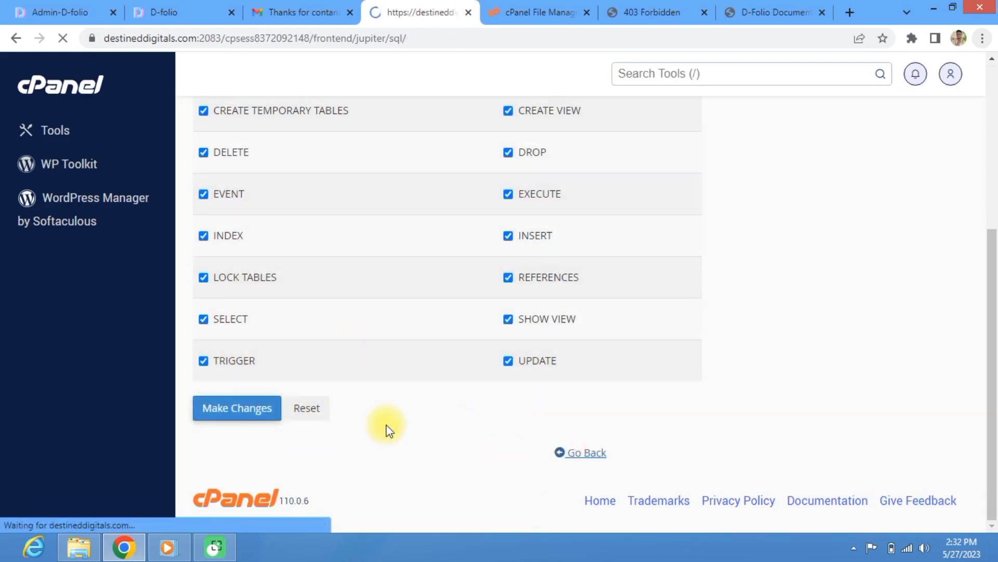
pyautogui.scroll(-8, 376, 385)
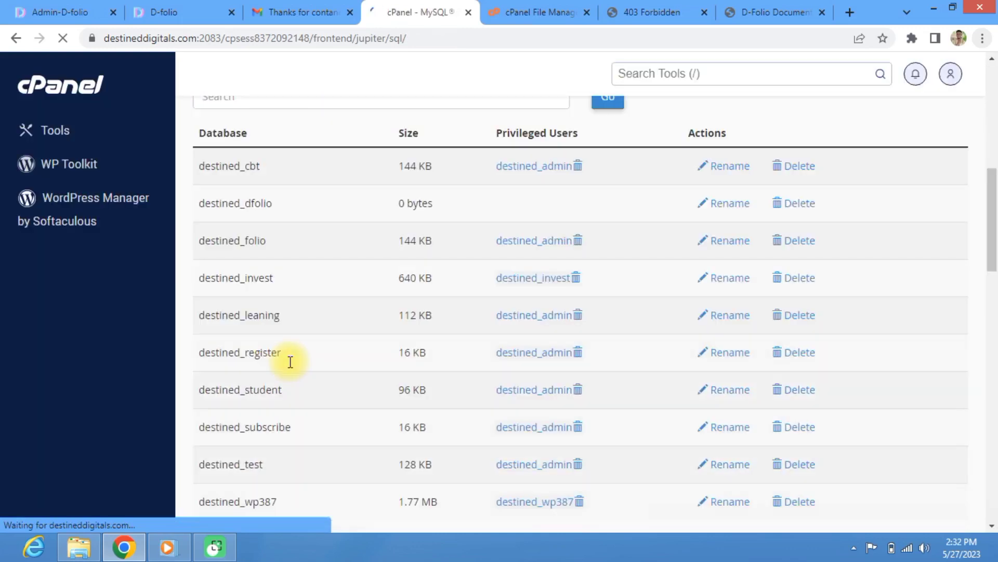
pyautogui.scroll(-3, 290, 361)
pyautogui.scroll(2, 290, 362)
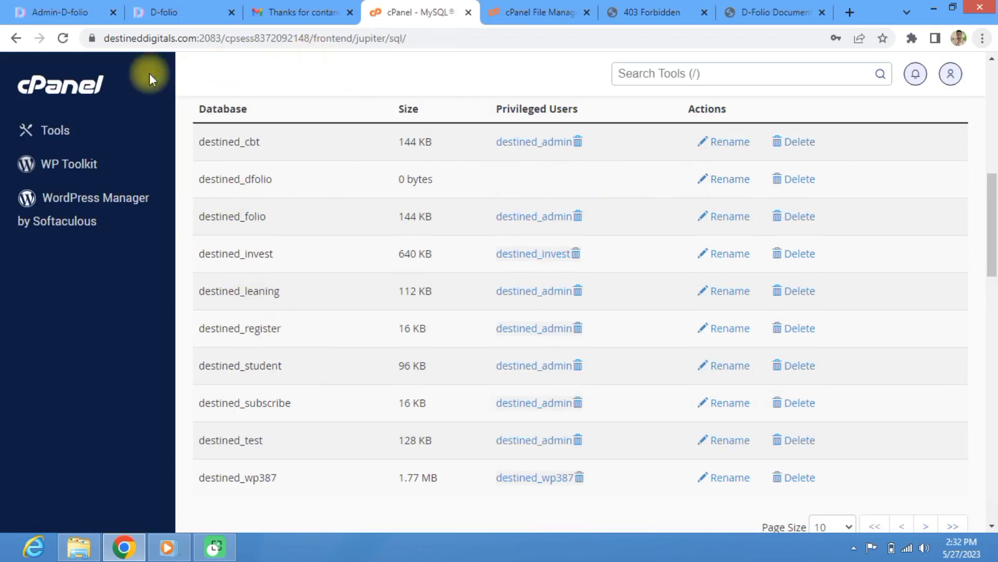
pyautogui.click(65, 38)
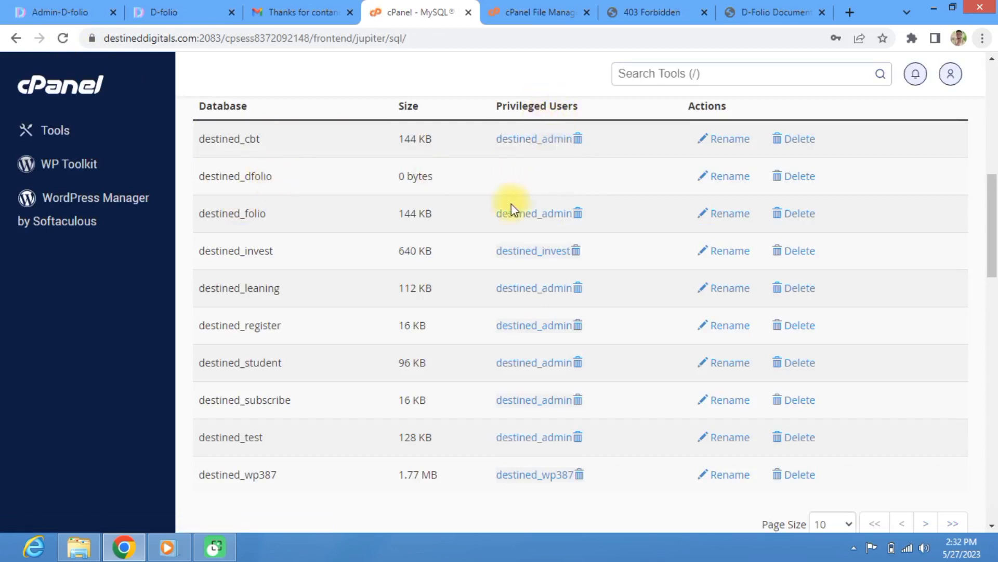
pyautogui.scroll(-1, 511, 204)
pyautogui.scroll(2, 631, 196)
pyautogui.scroll(-2, 317, 260)
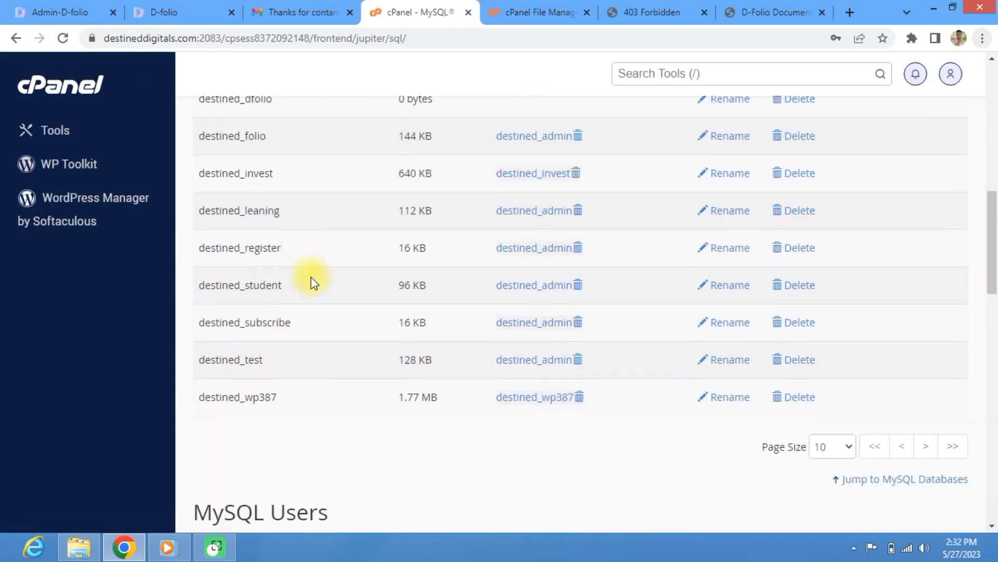
pyautogui.scroll(-8, 311, 277)
pyautogui.scroll(-4, 264, 301)
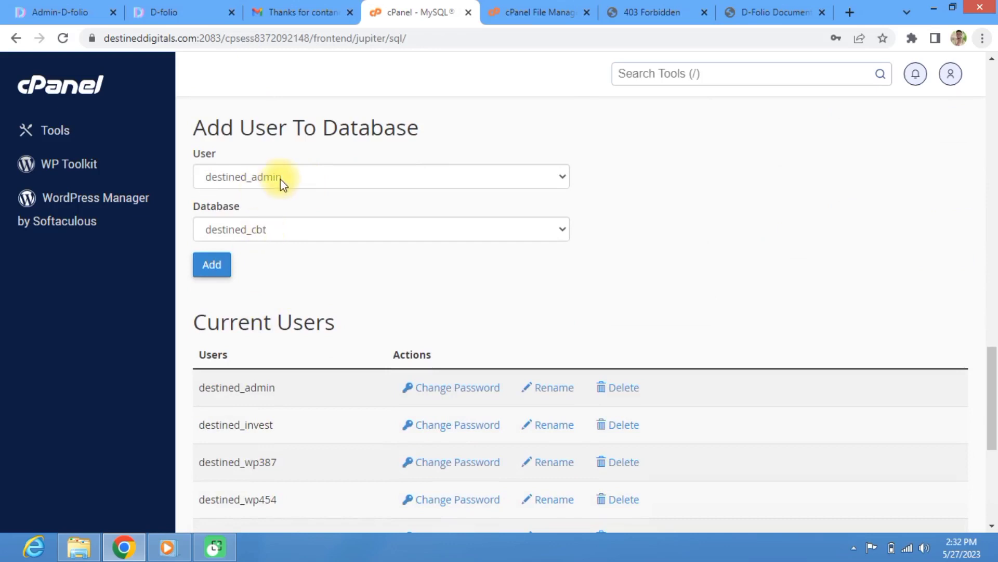
# Step: Add destined_admin to the destined_dfolio database with all privileges
pyautogui.click(268, 235)
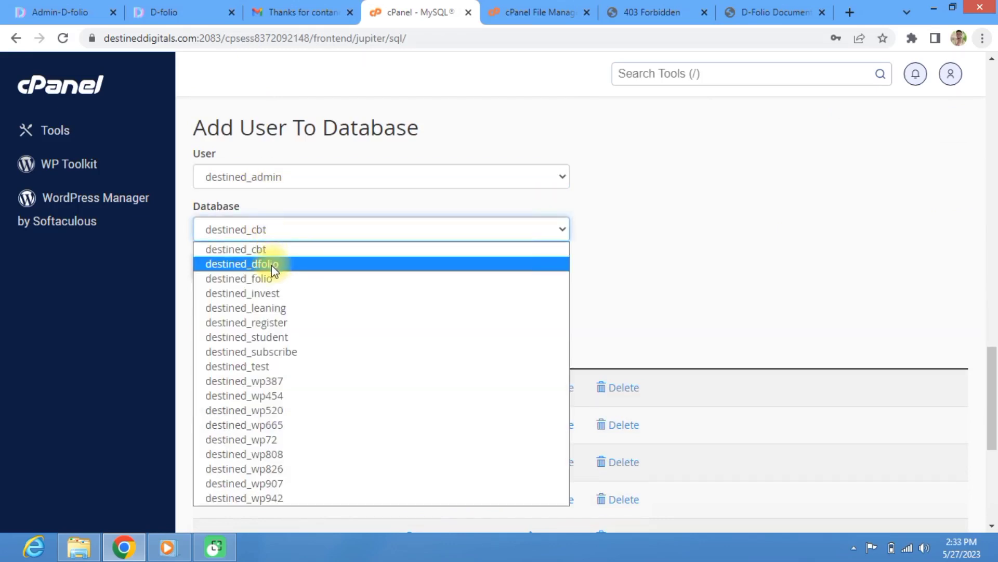
pyautogui.click(271, 264)
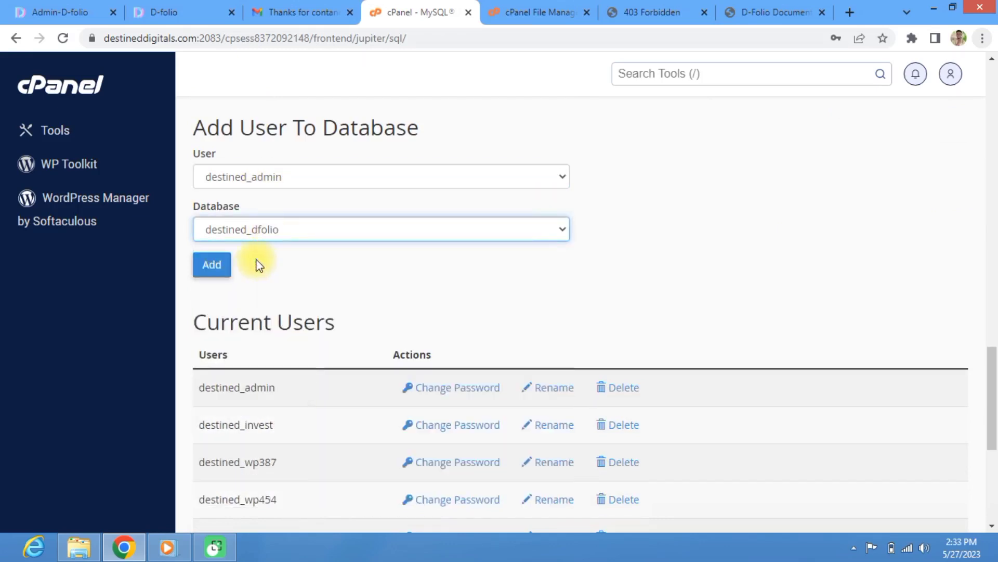
pyautogui.click(218, 268)
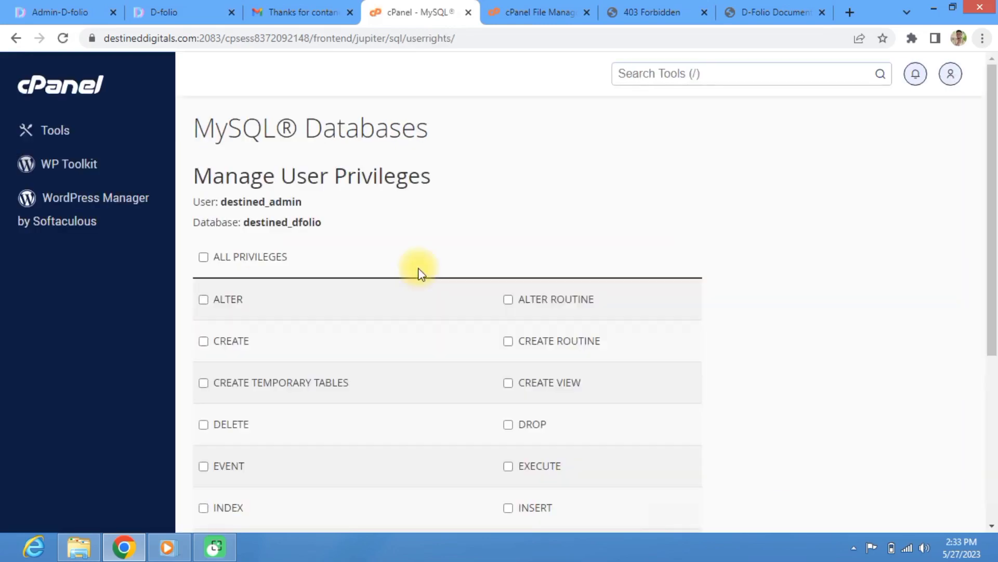
pyautogui.scroll(-4, 270, 276)
pyautogui.scroll(4, 234, 249)
pyautogui.click(202, 257)
pyautogui.scroll(-5, 267, 267)
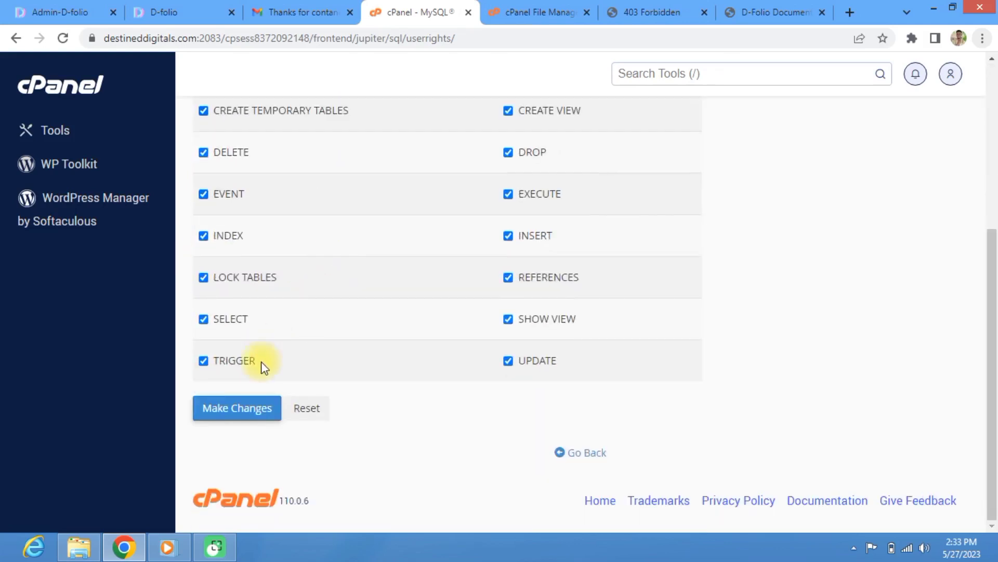
pyautogui.click(246, 416)
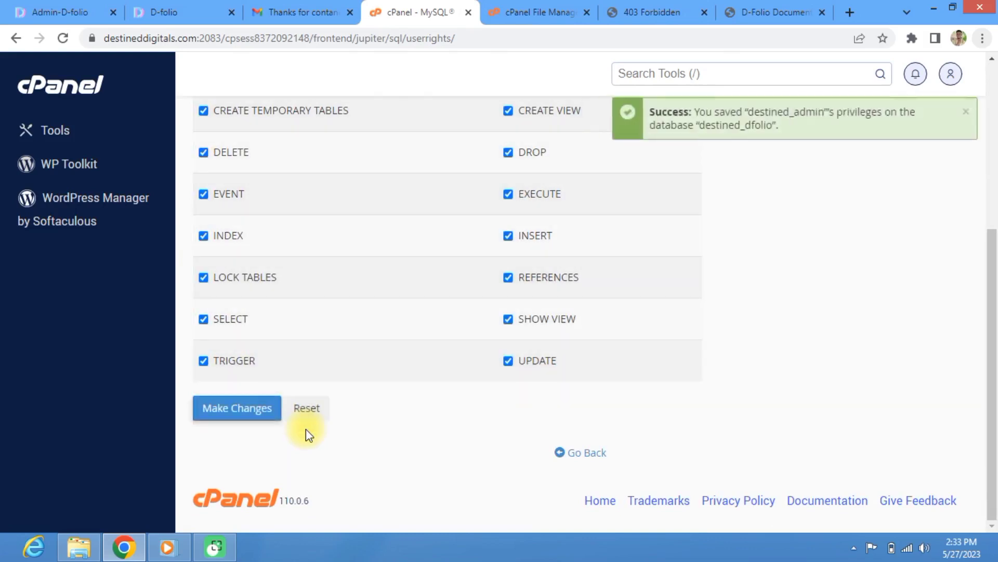
# Step: Verify destined_admin is listed as privileged on destined_dfolio, then switch to the D-Folio documentation
pyautogui.click(585, 454)
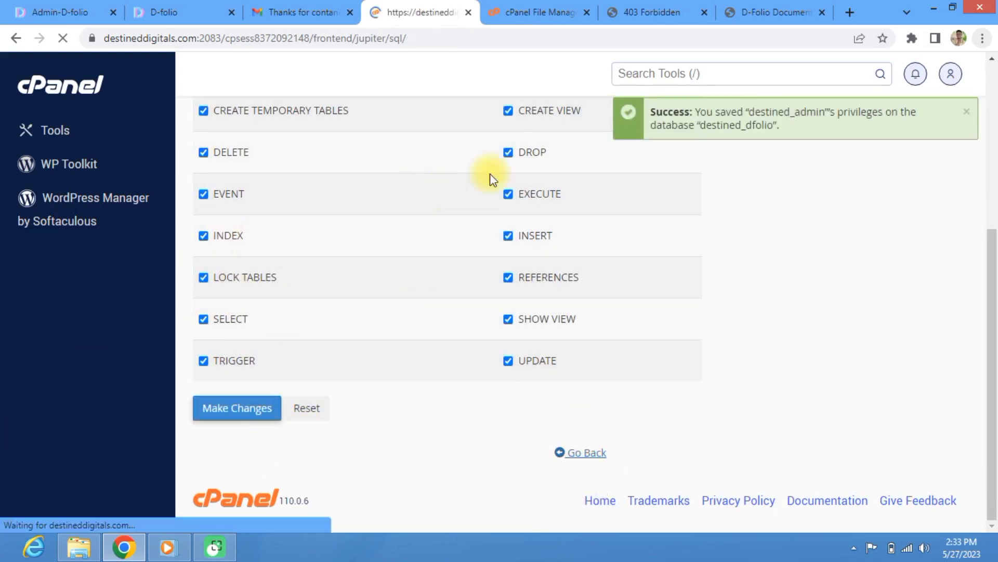
pyautogui.scroll(-15, 579, 320)
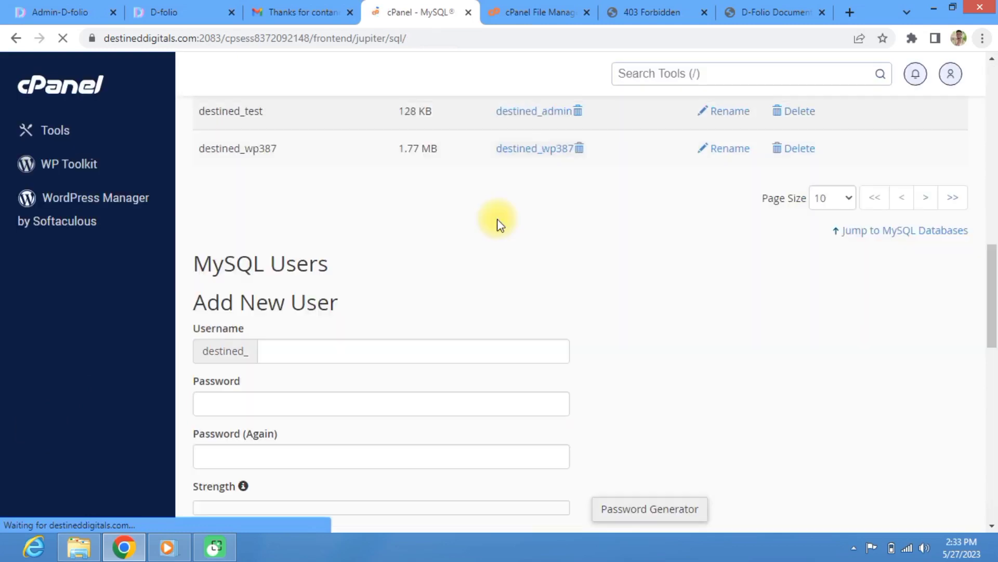
pyautogui.scroll(5, 497, 222)
pyautogui.scroll(3, 516, 168)
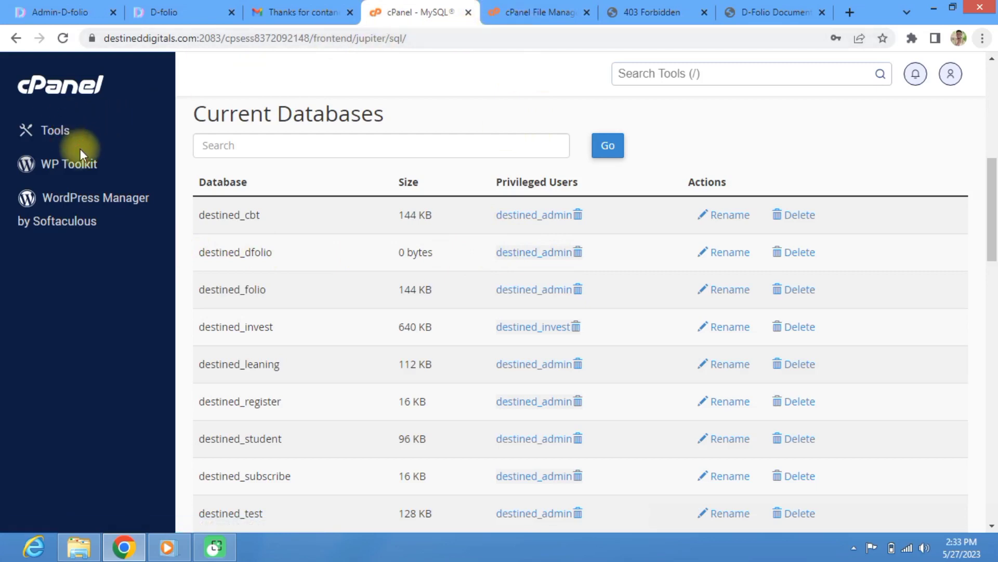
pyautogui.click(737, 17)
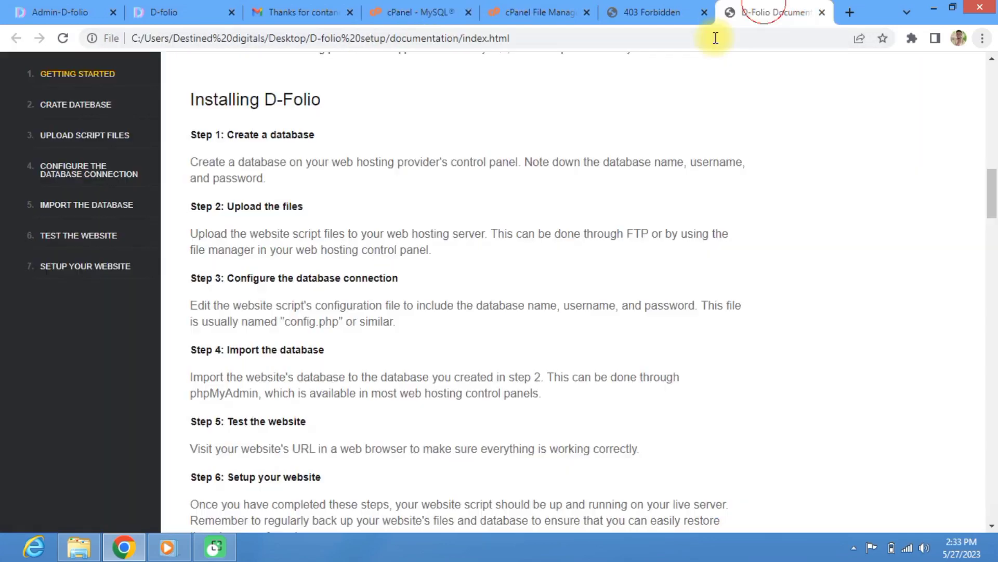
# Step: Read Steps 1 and 2 of the D-Folio installation guide, then return to File Manager
pyautogui.scroll(-5, 286, 252)
pyautogui.scroll(-5, 286, 251)
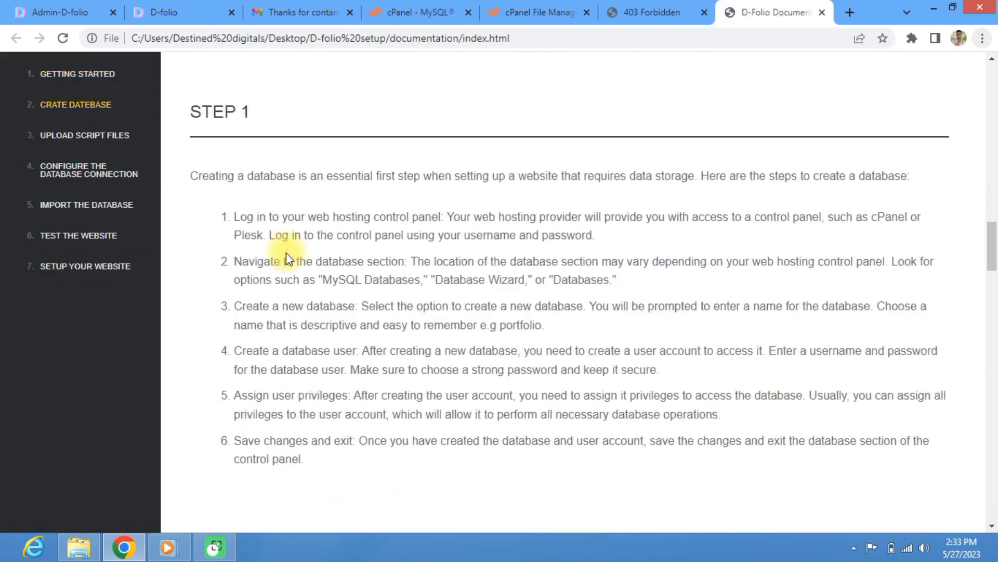
pyautogui.scroll(-5, 249, 172)
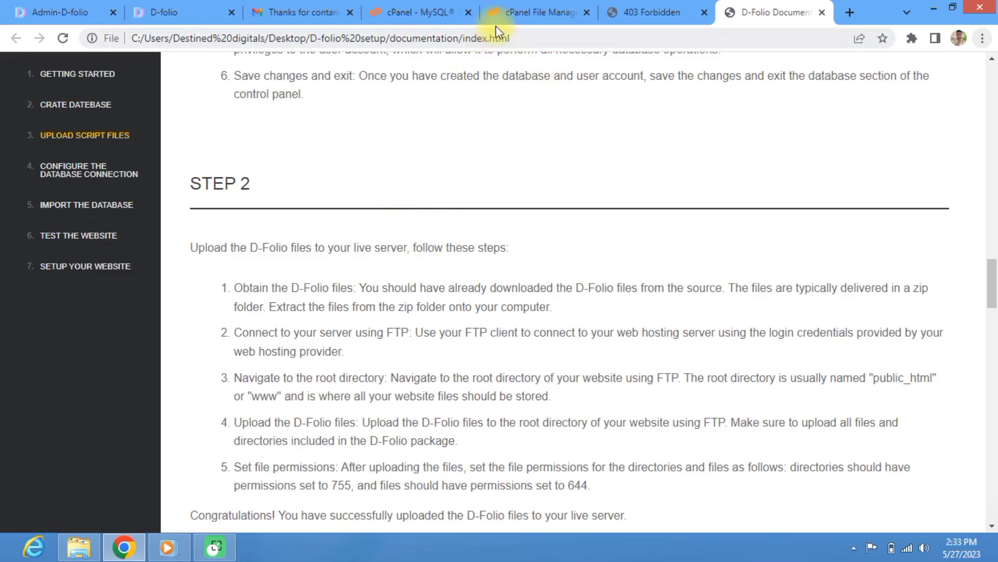
pyautogui.click(525, 5)
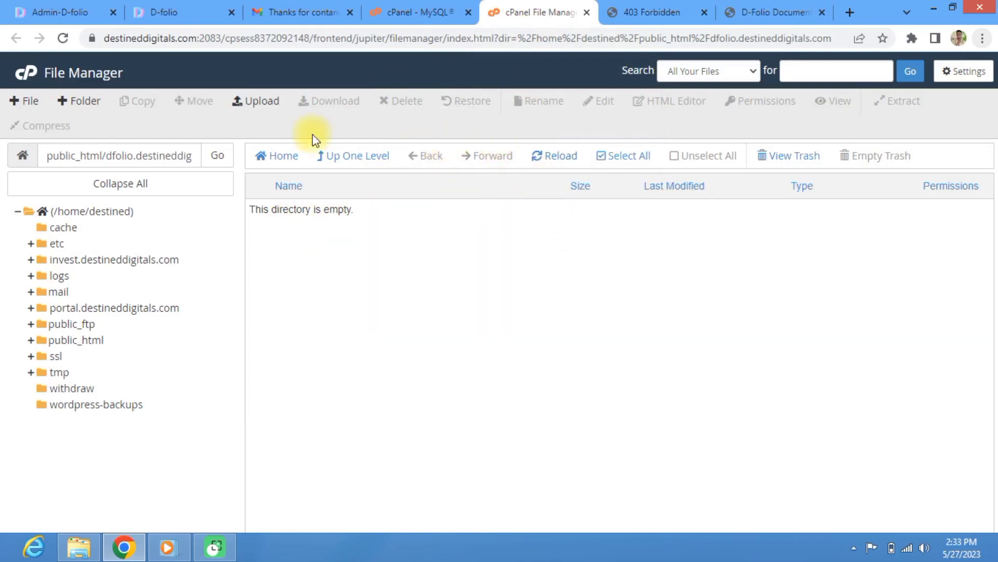
# Step: Open the upload page for public_html/dfolio.destineddigitals.com and reveal the Windows desktop
pyautogui.click(336, 155)
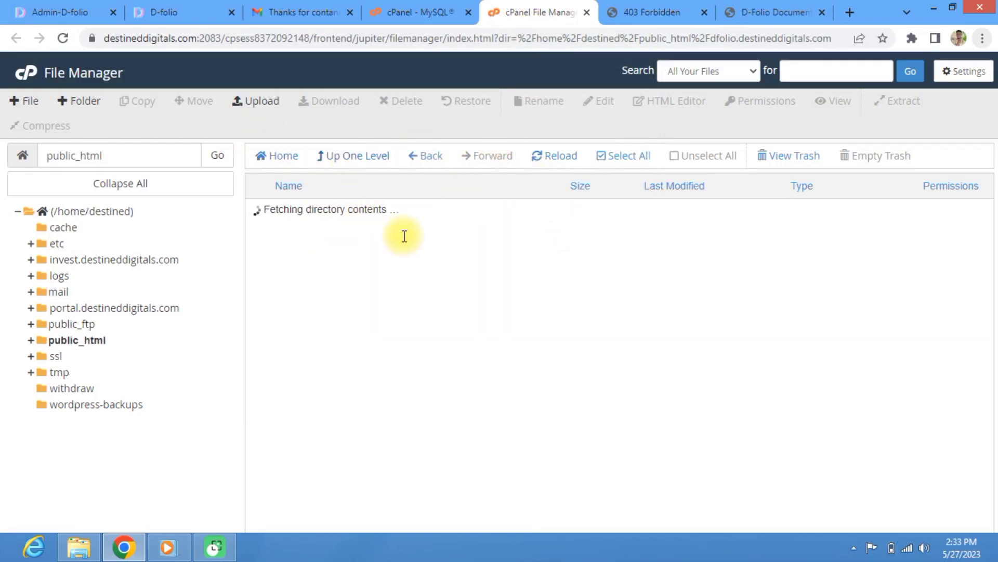
pyautogui.scroll(-3, 332, 335)
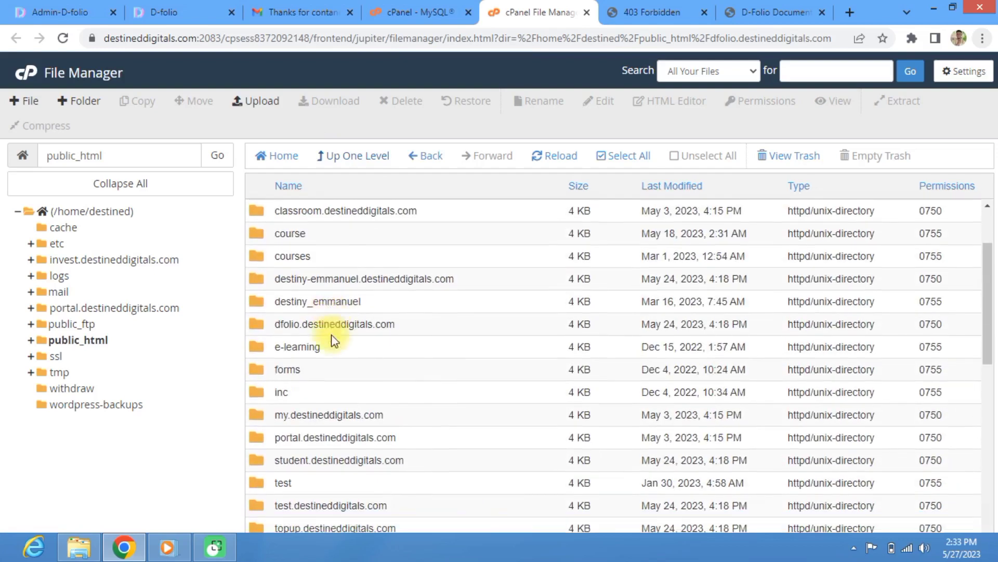
pyautogui.scroll(2, 291, 327)
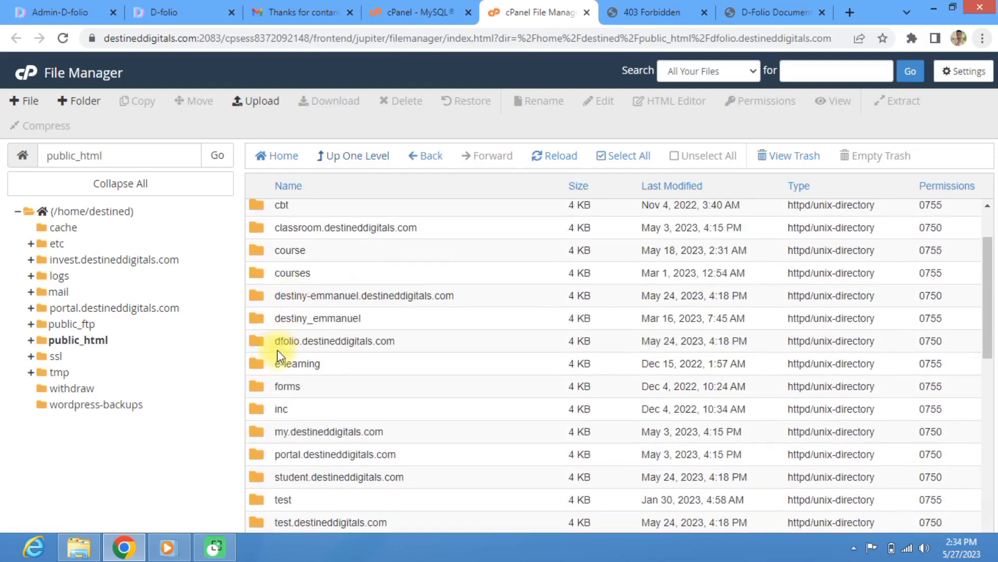
pyautogui.doubleClick(257, 341)
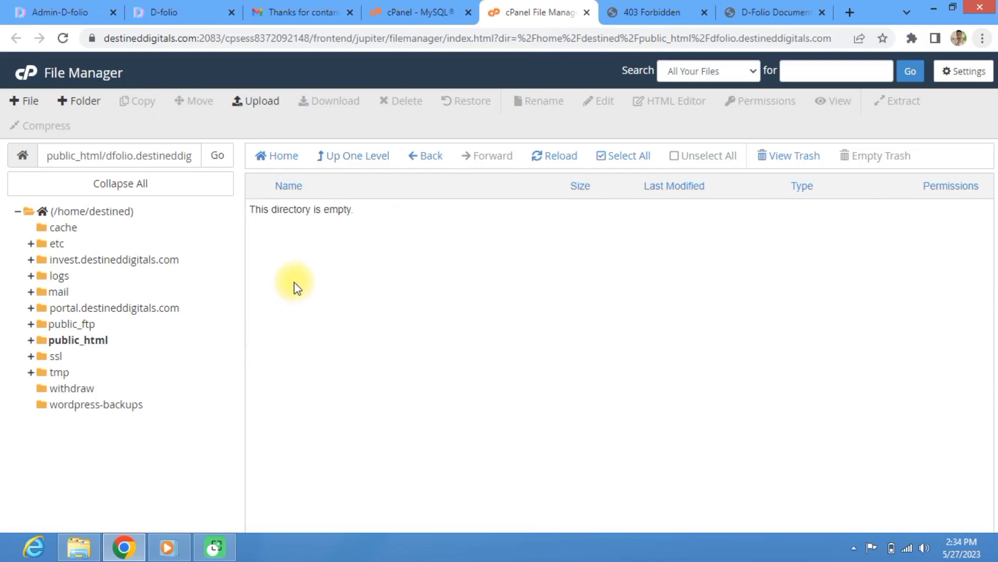
pyautogui.click(260, 104)
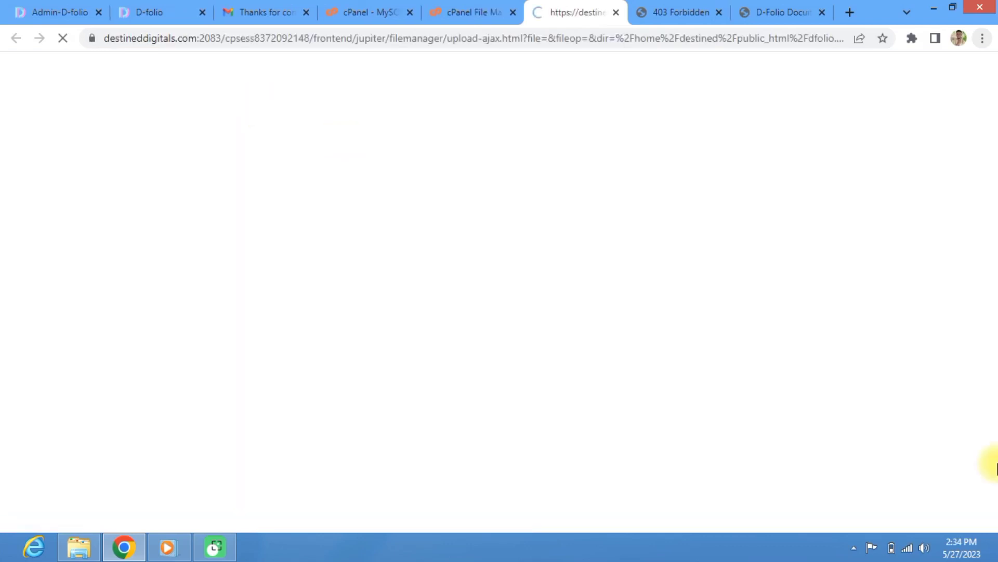
pyautogui.click(992, 552)
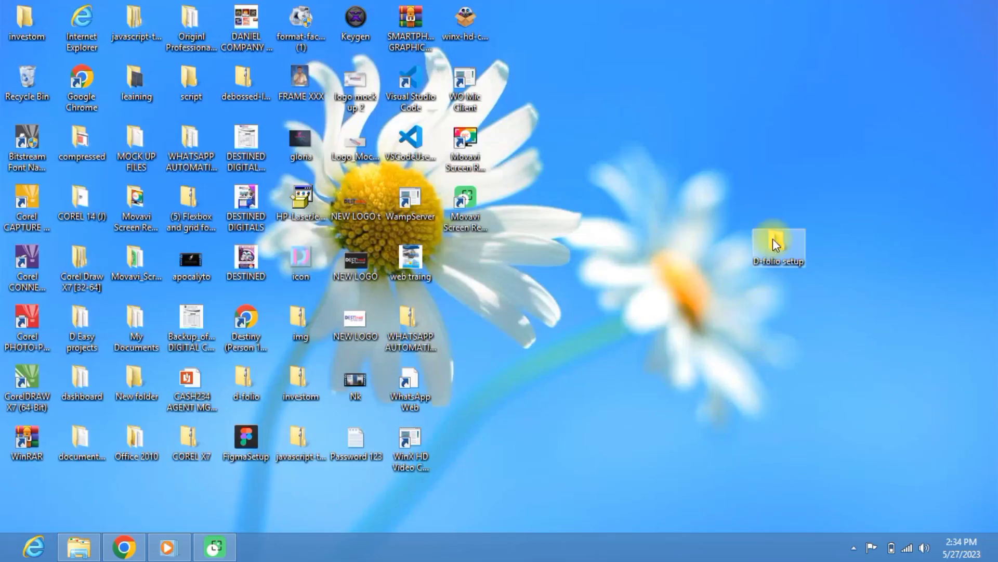
# Step: Upload D-folio.zip (16.52 MB) from the desktop's D-folio setup folder into the dfolio folder
pyautogui.moveTo(773, 238)
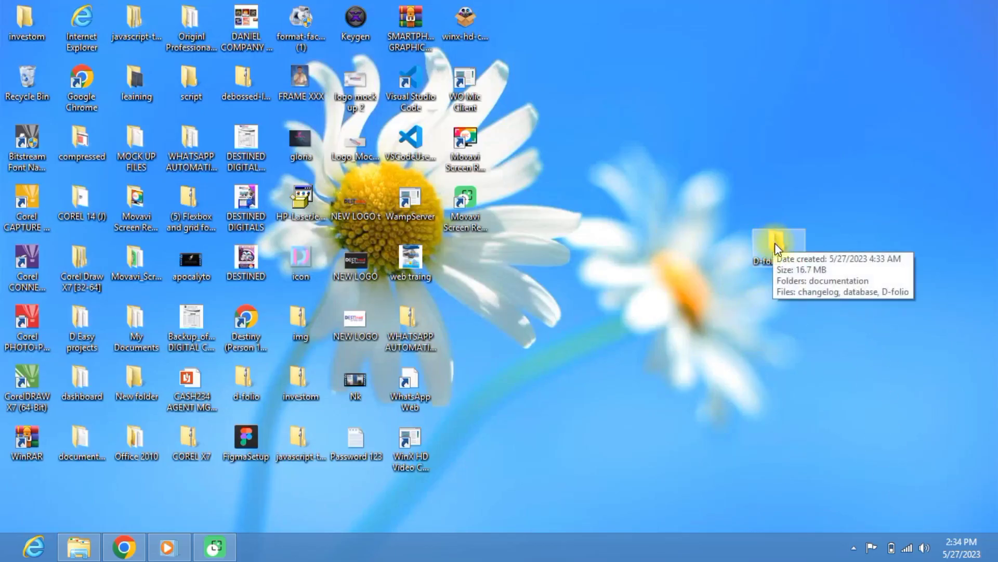
pyautogui.doubleClick(775, 243)
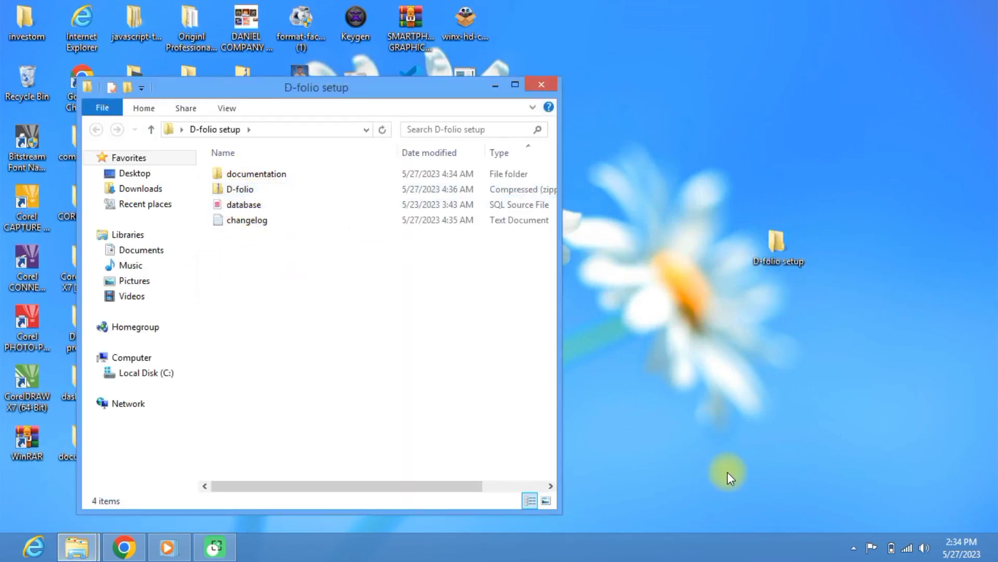
pyautogui.click(743, 376)
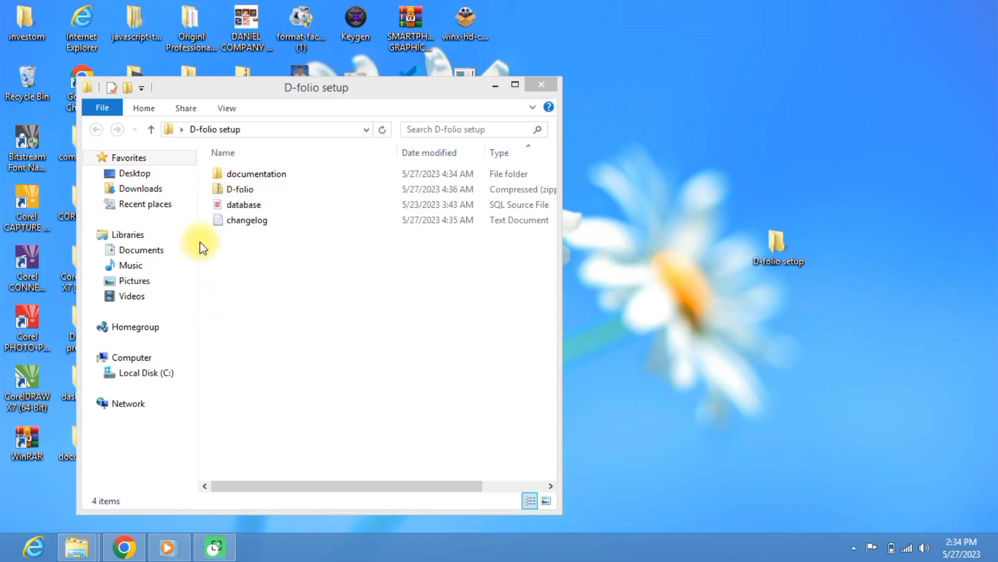
pyautogui.click(266, 193)
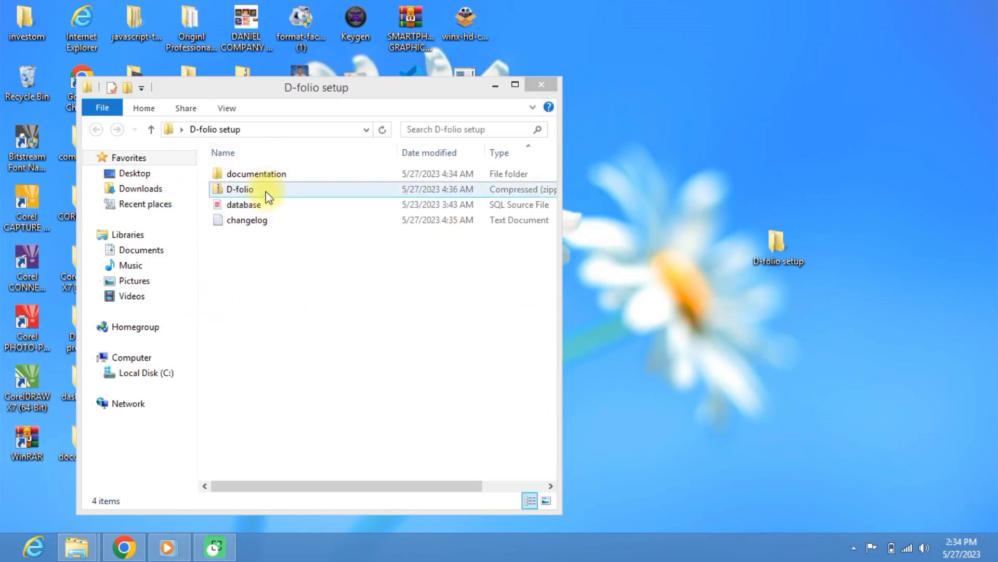
pyautogui.click(268, 190)
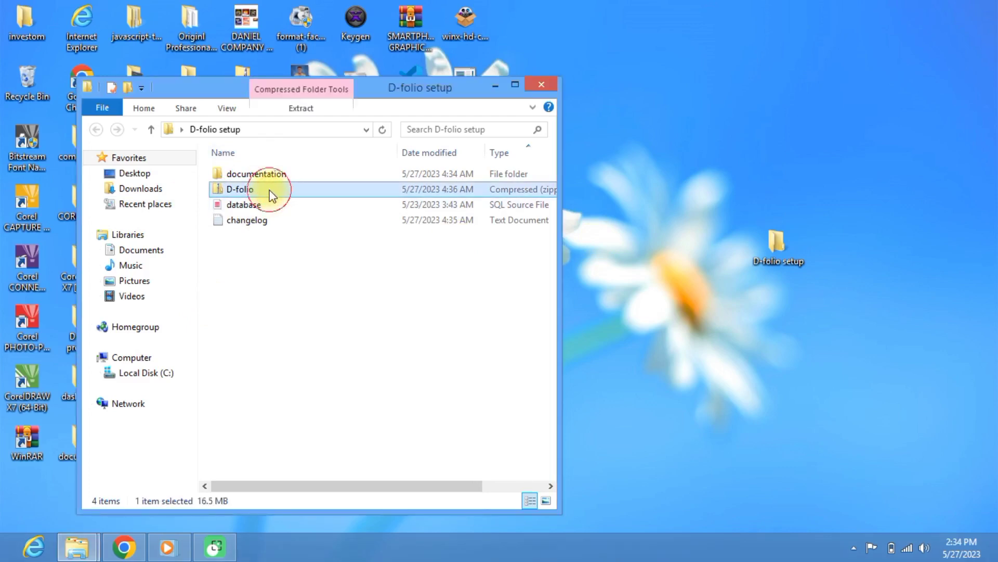
pyautogui.moveTo(275, 191); pyautogui.dragTo(442, 286)
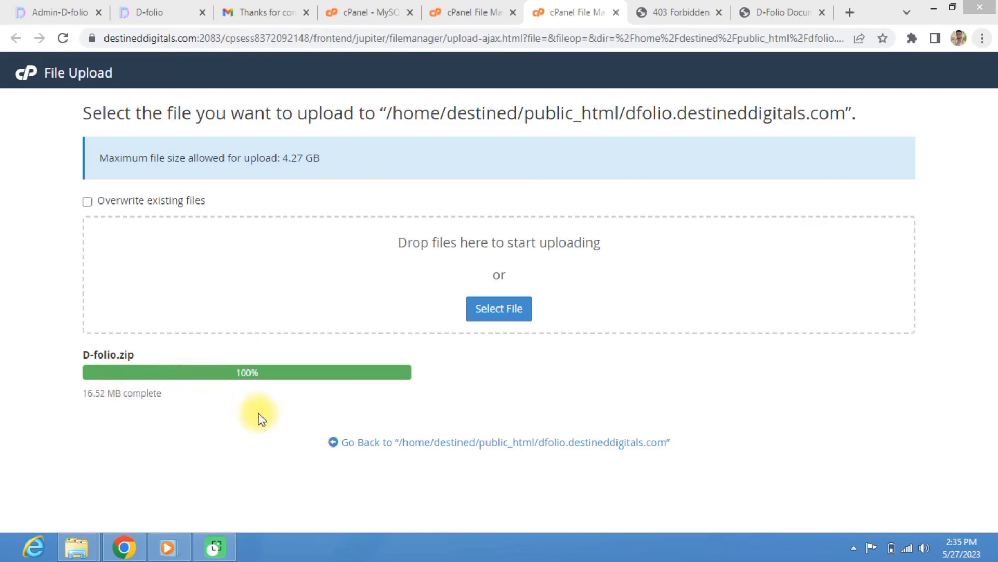
pyautogui.click(374, 453)
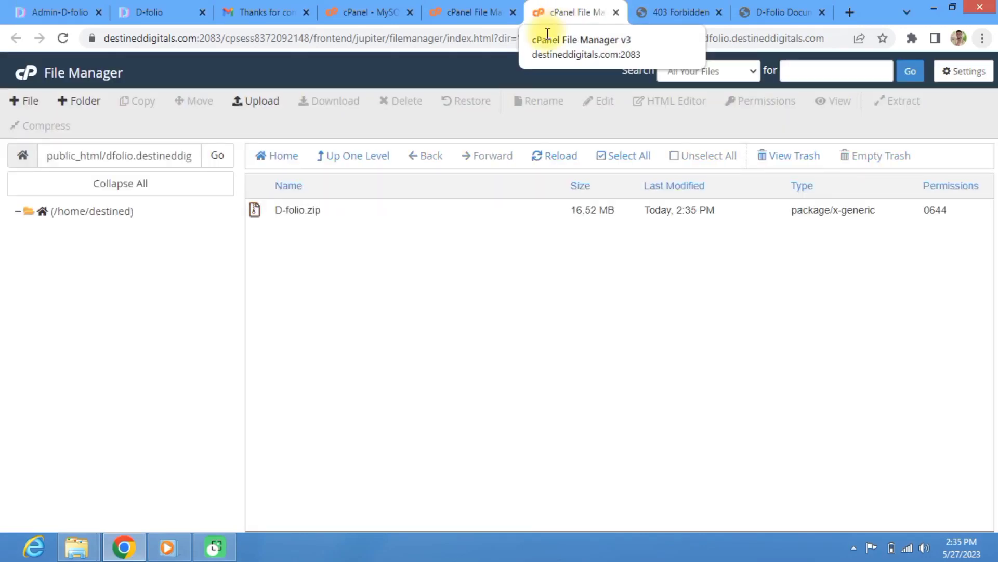
# Step: Extract D-folio.zip in place and reload so Admin, assets, core, forms and PHP pages appear
pyautogui.click(257, 213)
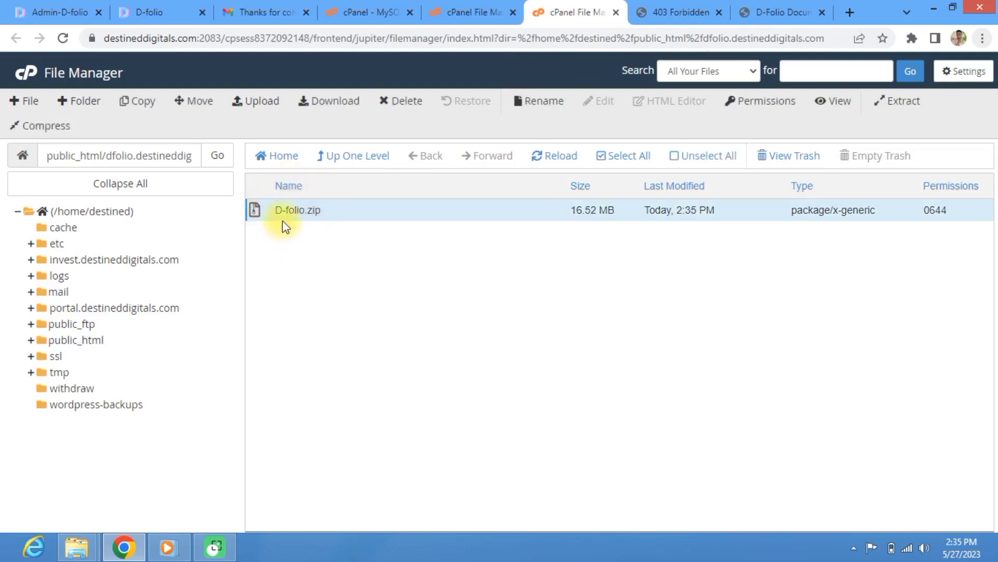
pyautogui.rightClick(257, 212)
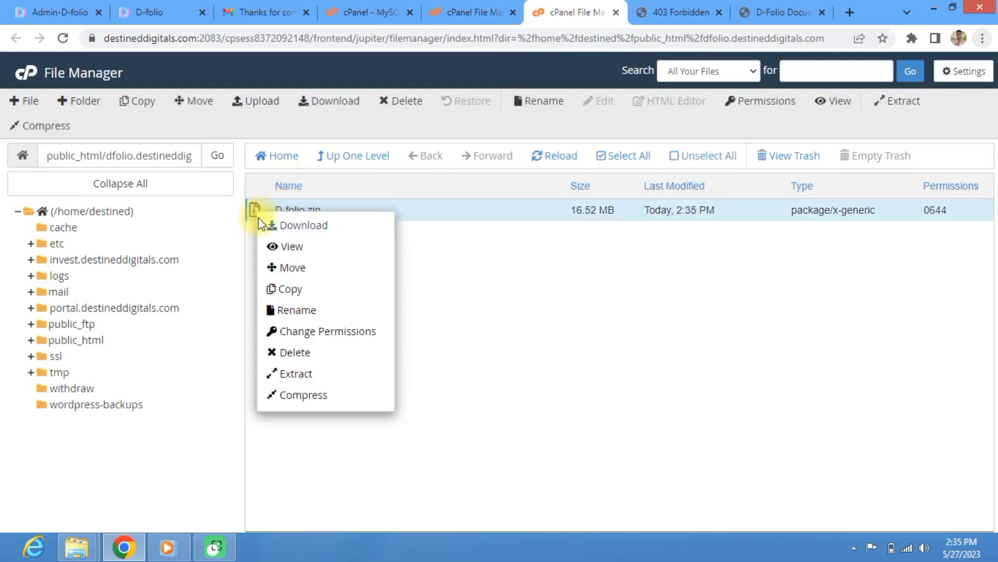
pyautogui.click(302, 375)
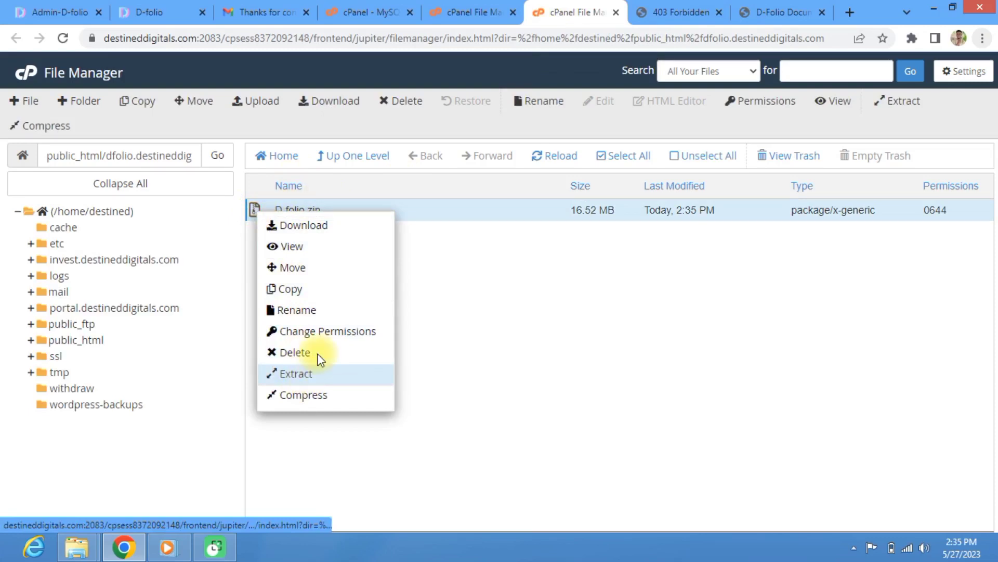
pyautogui.click(607, 367)
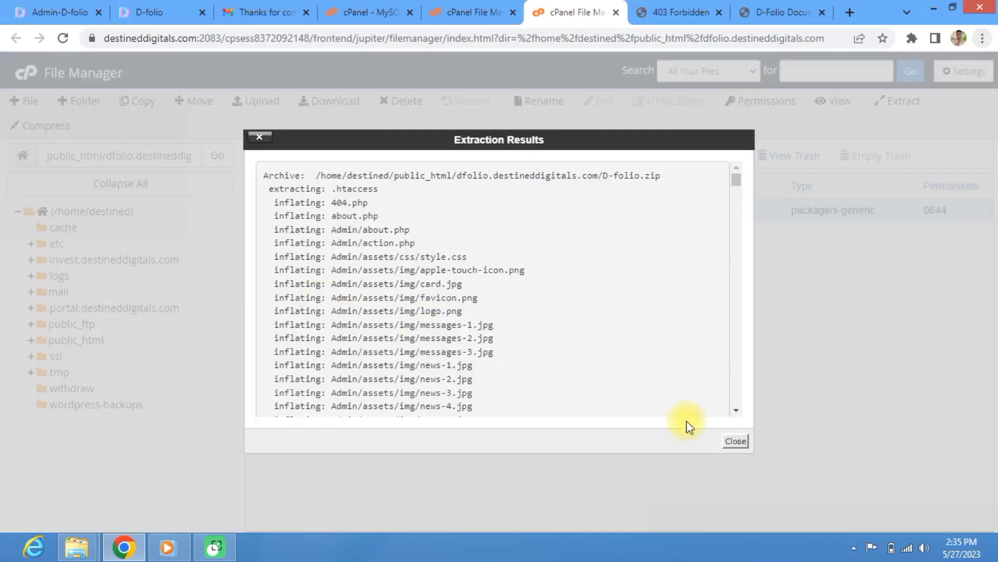
pyautogui.click(736, 441)
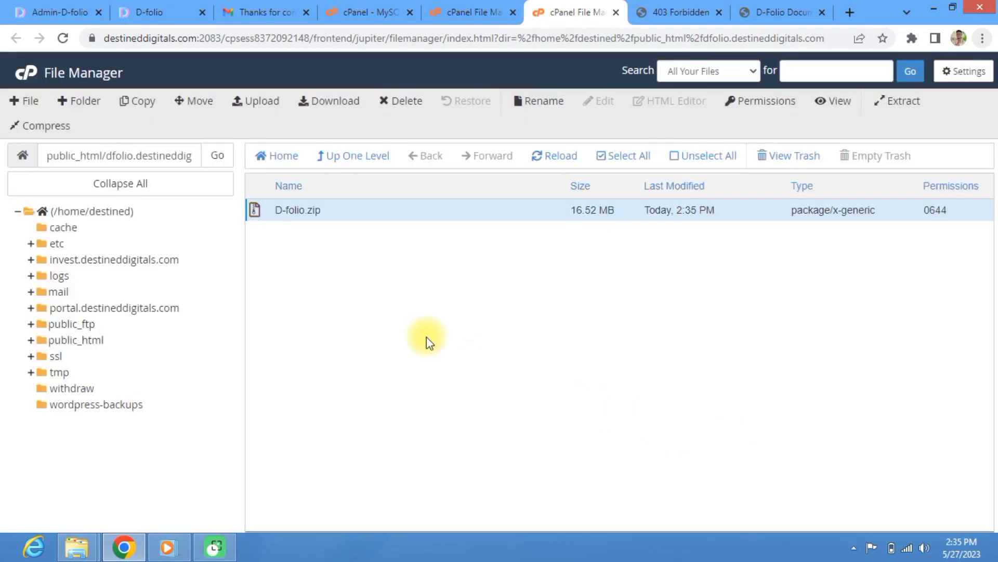
pyautogui.click(544, 156)
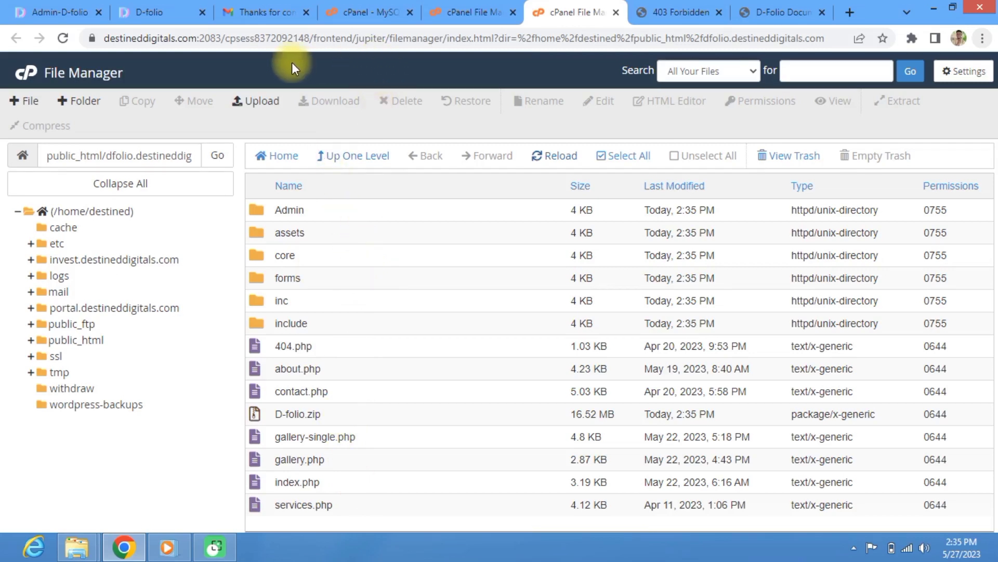
pyautogui.click(372, 9)
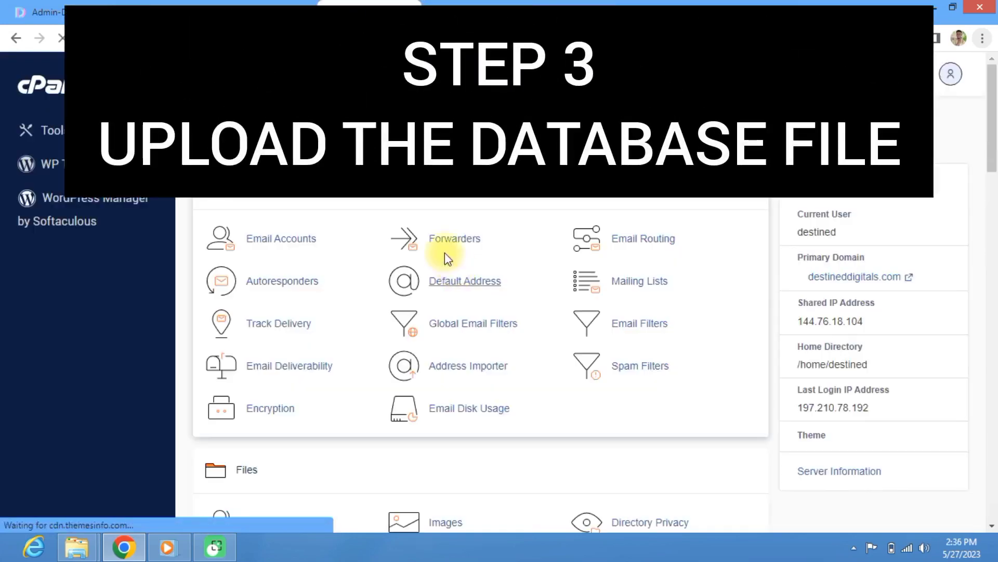
# Step: Launch phpMyAdmin from the Databases group on cPanel's Tools page
pyautogui.scroll(-9, 445, 260)
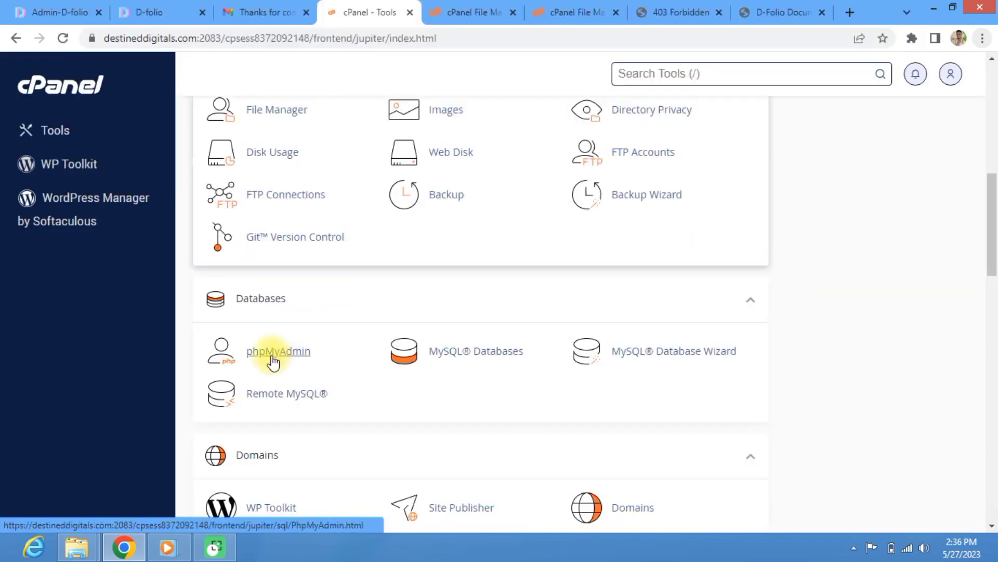
pyautogui.click(273, 358)
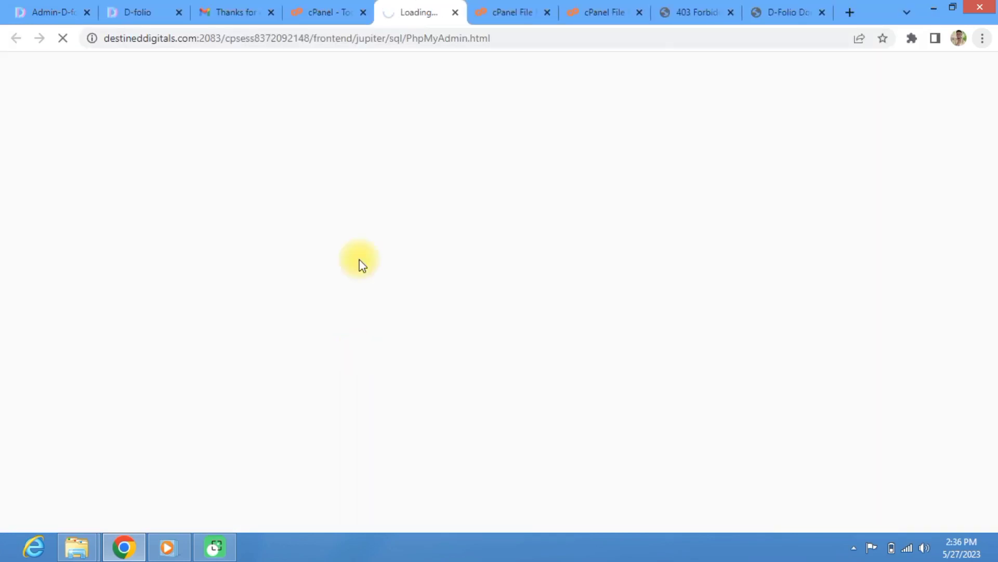
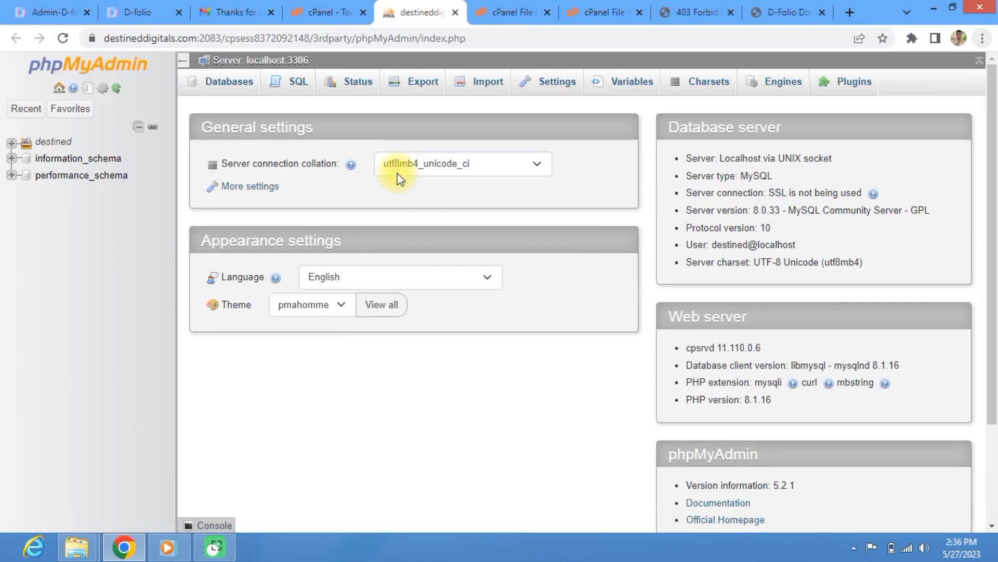
# Step: Expand destined in phpMyAdmin's sidebar and open the Import page for destined_dfolio
pyautogui.click(10, 142)
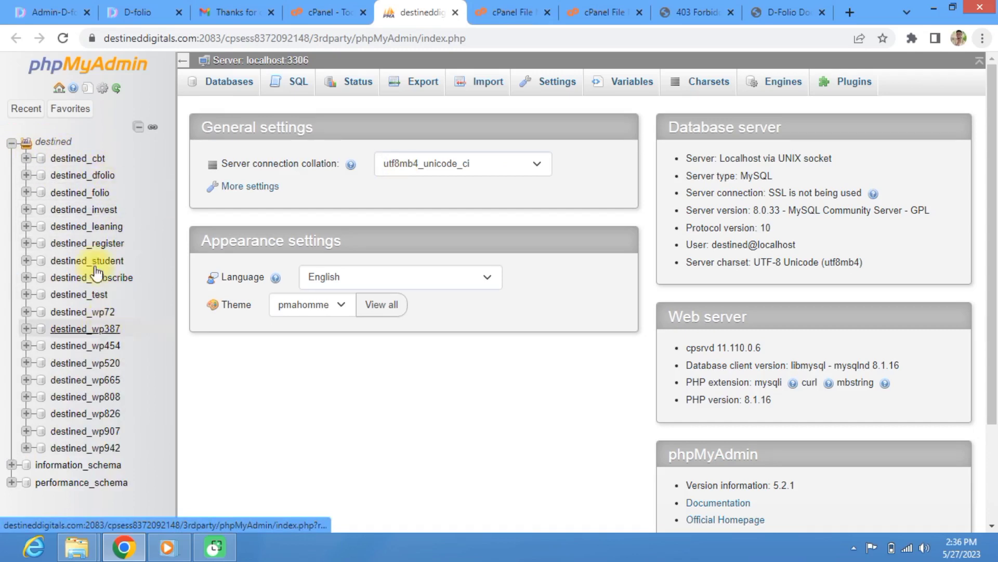
pyautogui.click(106, 176)
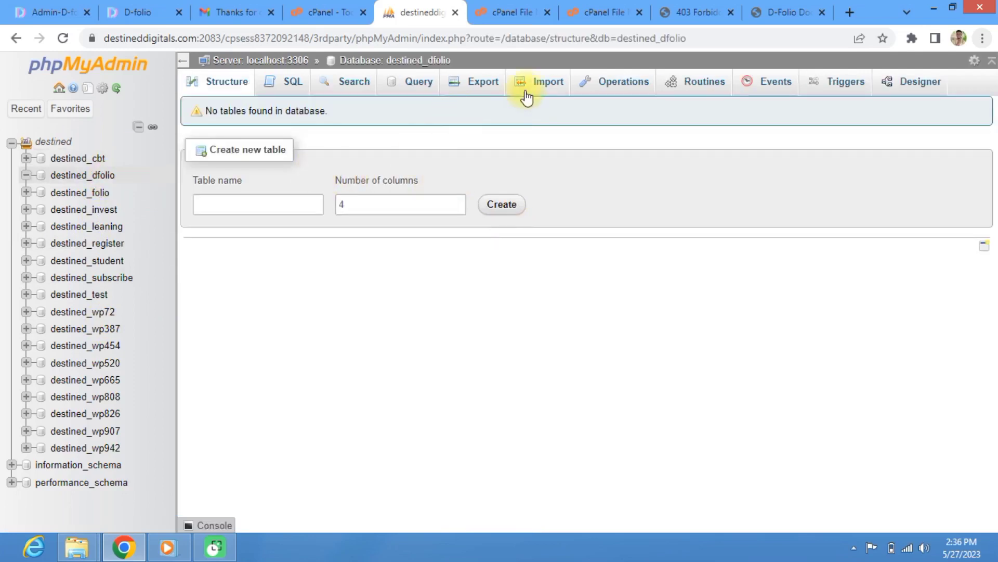
pyautogui.click(546, 92)
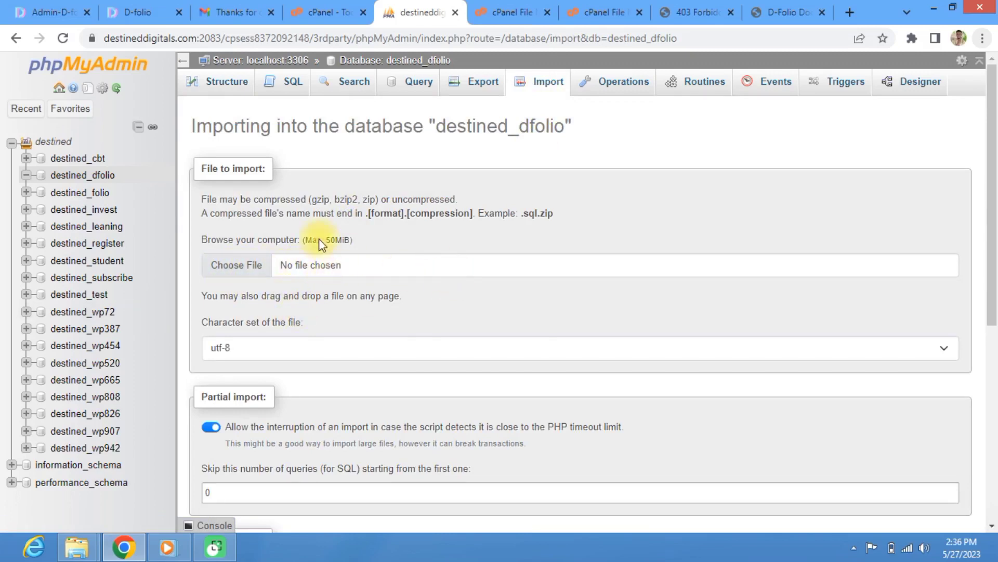
# Step: Open the documentation folder inside D-folio setup on the desktop
pyautogui.click(996, 559)
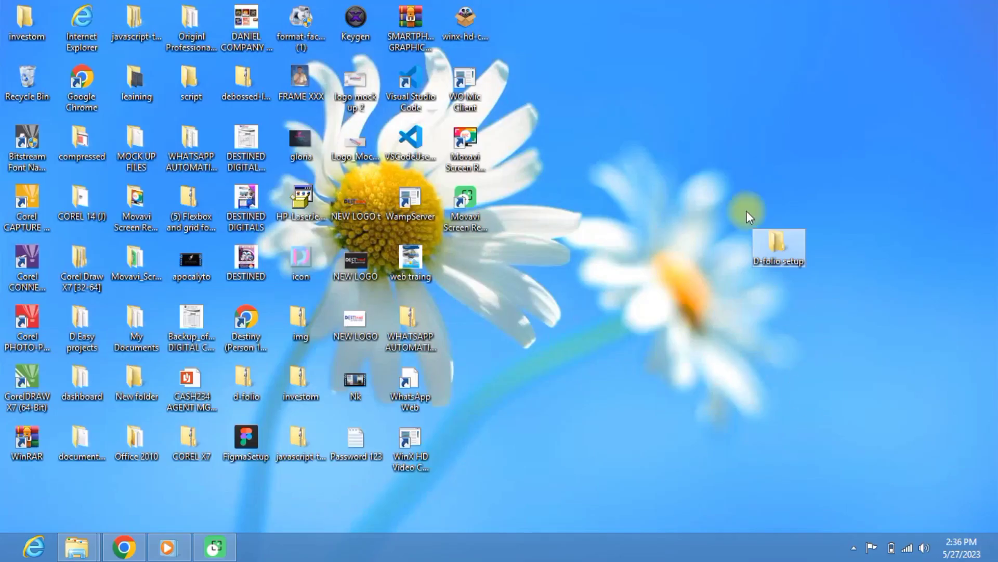
pyautogui.doubleClick(776, 252)
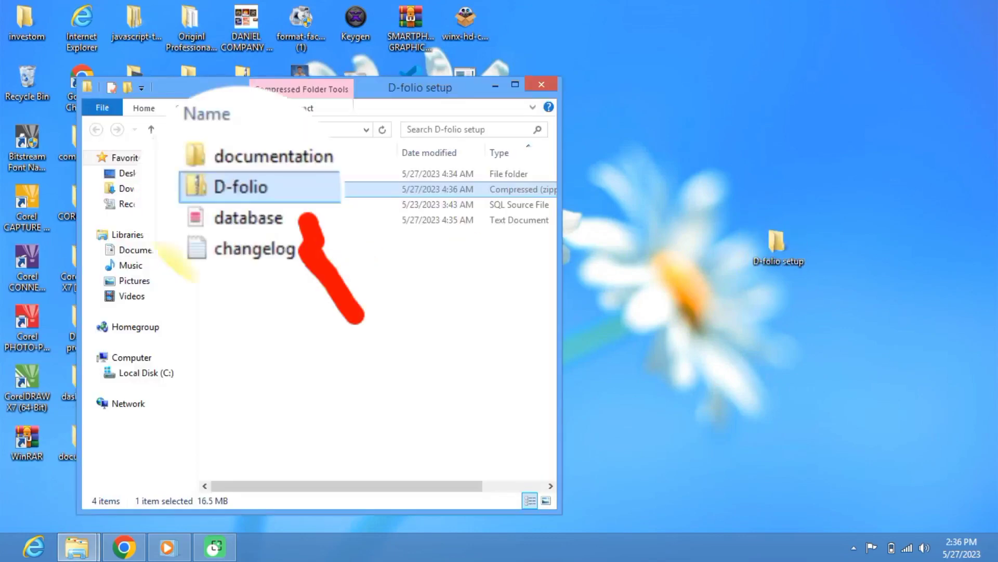
pyautogui.click(246, 220)
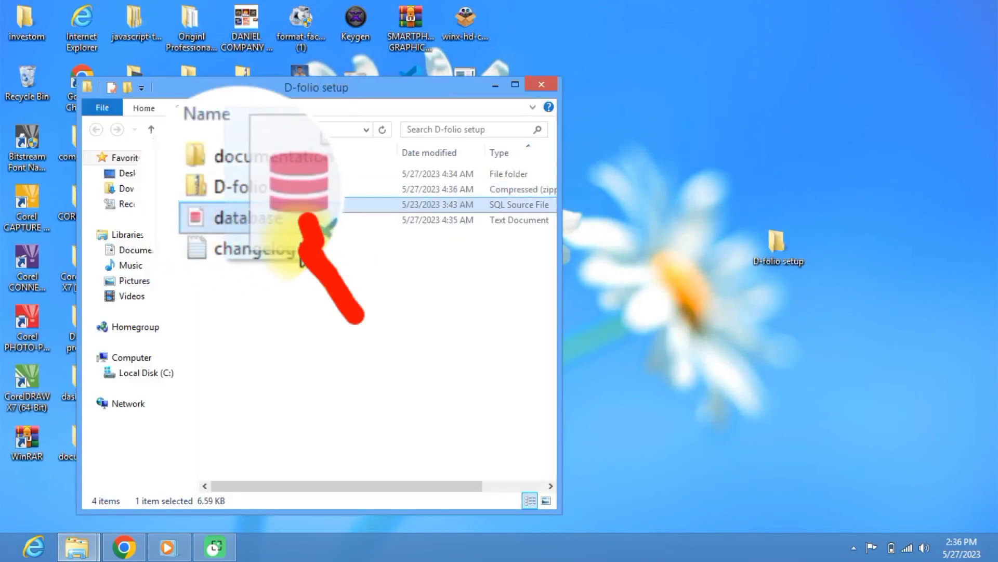
pyautogui.click(250, 292)
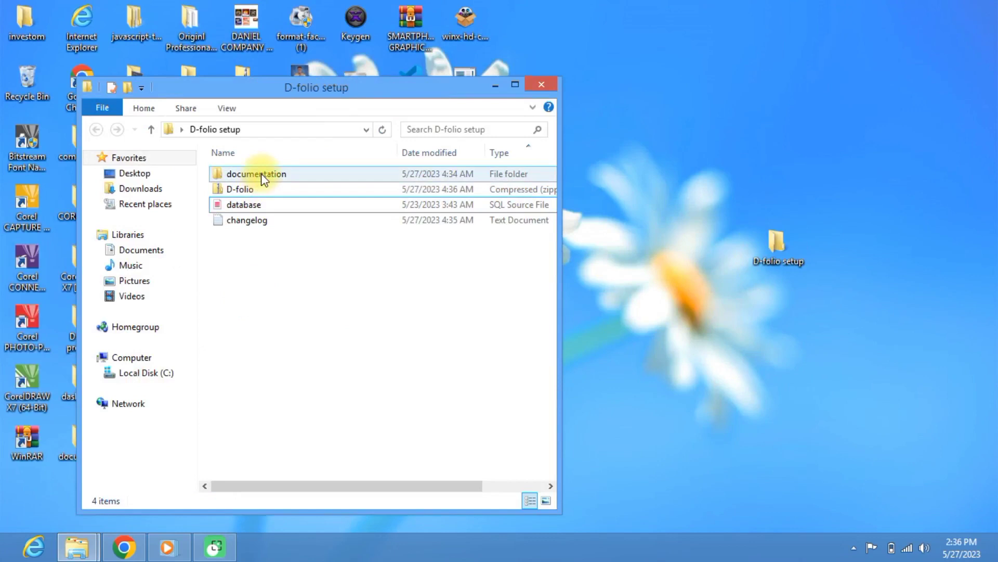
pyautogui.doubleClick(261, 173)
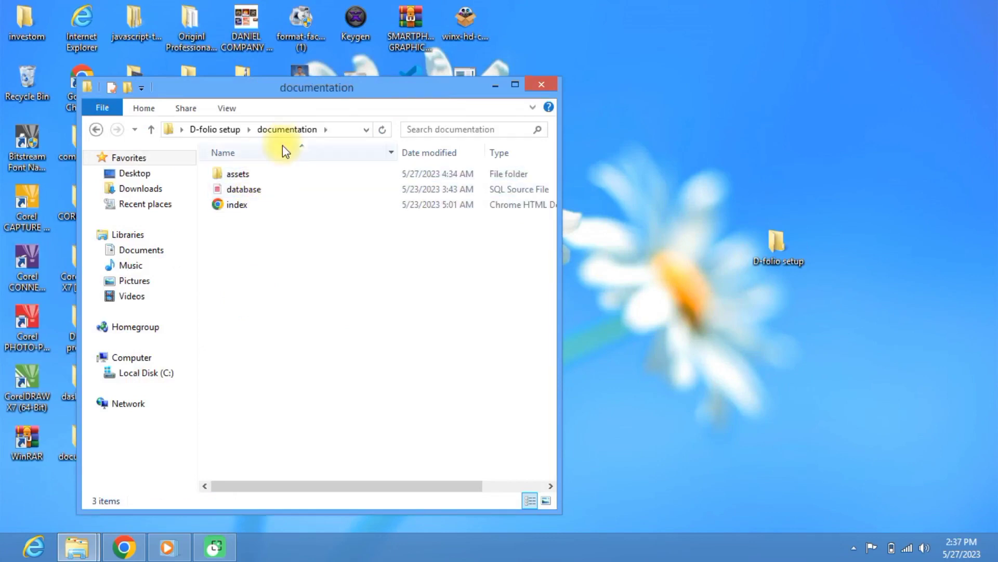
pyautogui.doubleClick(242, 193)
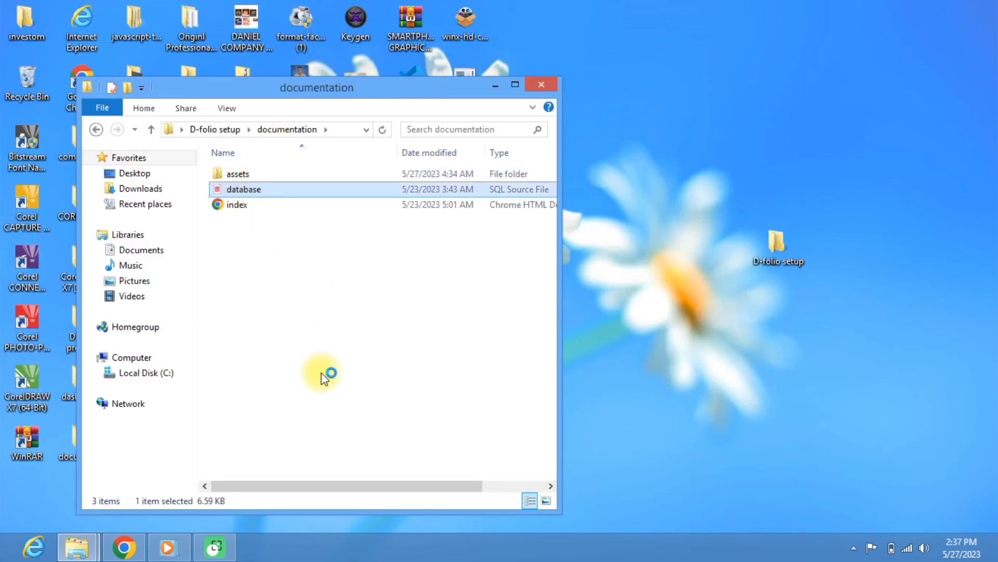
# Step: Refresh the folder listing and drag database.sql onto phpMyAdmin's Import page
pyautogui.rightClick(313, 255)
pyautogui.click(350, 311)
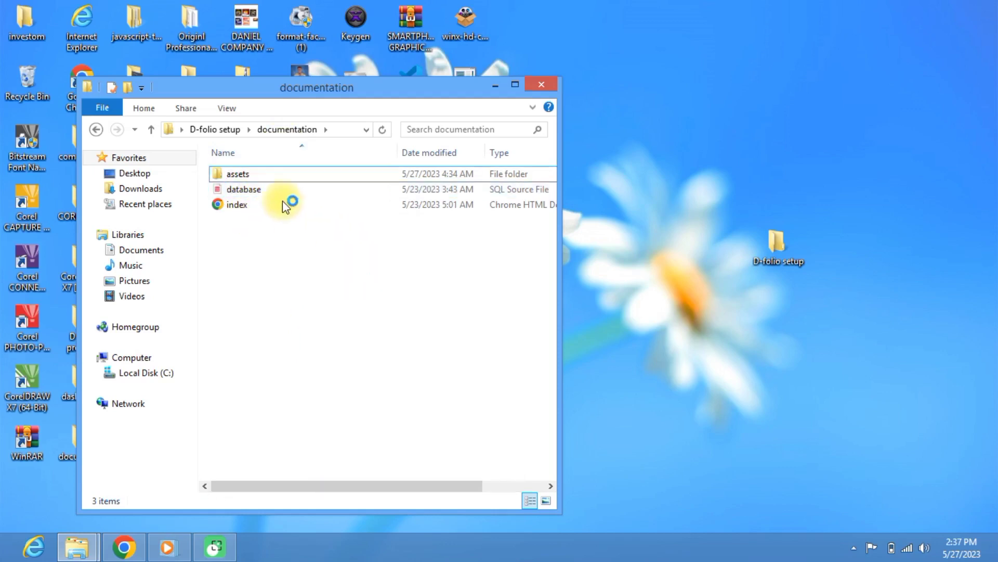
pyautogui.moveTo(268, 192); pyautogui.dragTo(261, 335)
pyautogui.click(255, 276)
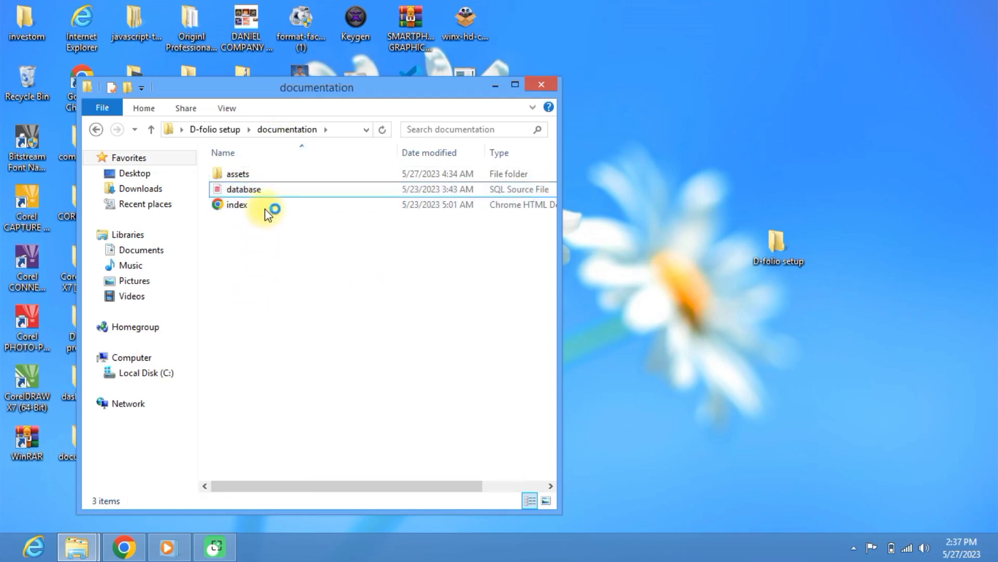
pyautogui.moveTo(268, 190); pyautogui.dragTo(239, 353)
pyautogui.click(241, 350)
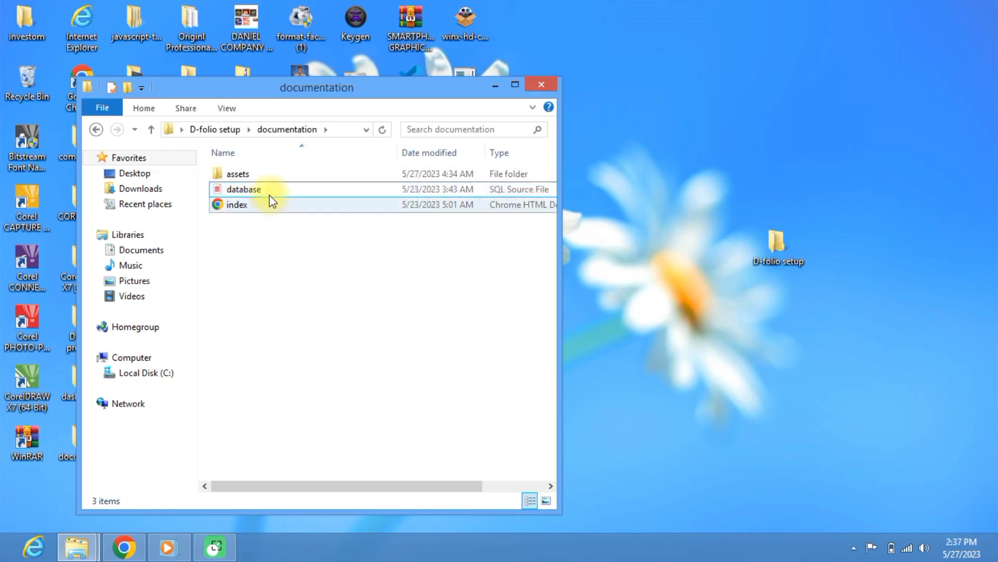
pyautogui.moveTo(270, 193); pyautogui.dragTo(279, 291)
pyautogui.click(280, 218)
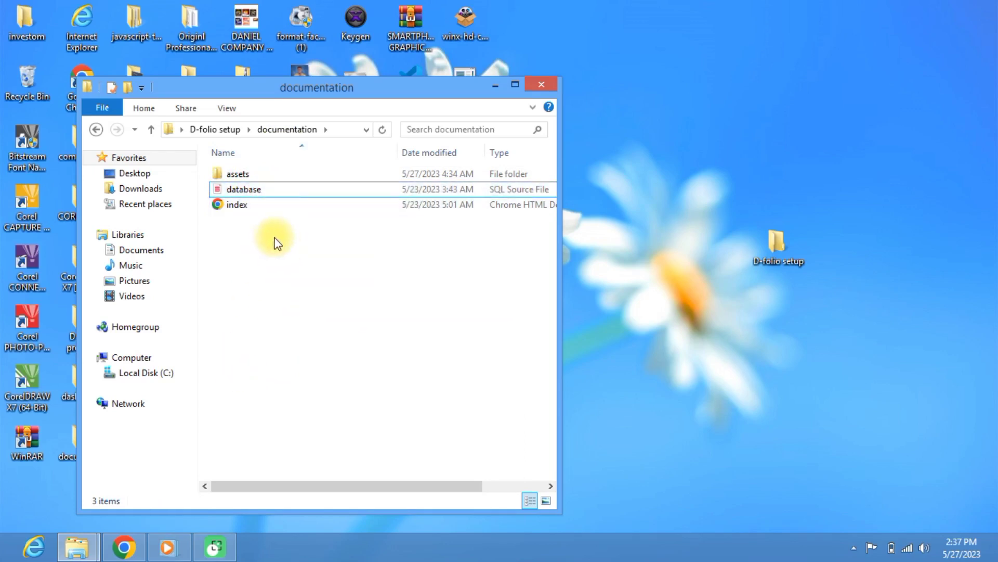
pyautogui.moveTo(263, 194); pyautogui.dragTo(319, 272)
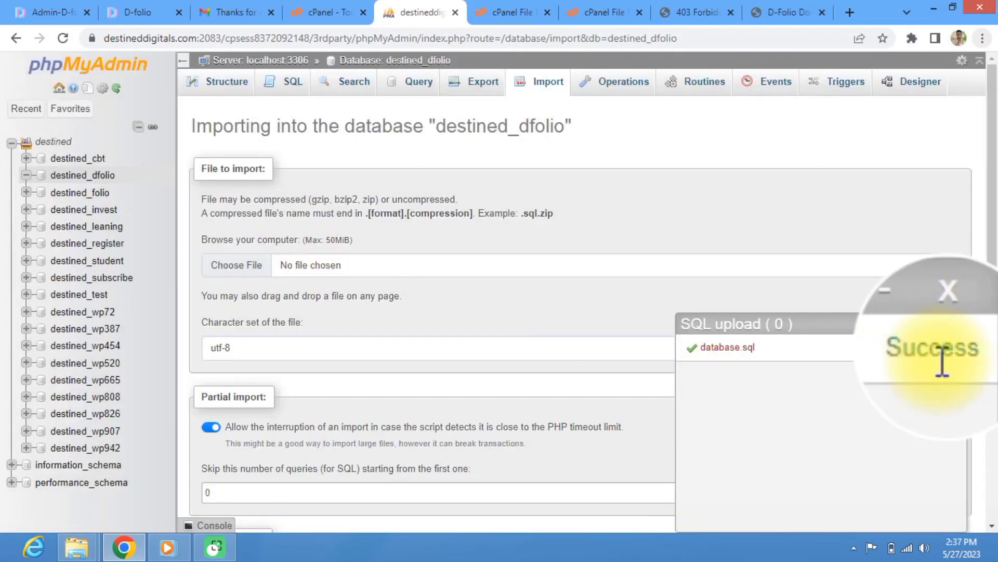
# Step: Confirm the import succeeded and list destined_dfolio's nine tables, about through web
pyautogui.scroll(-6, 847, 363)
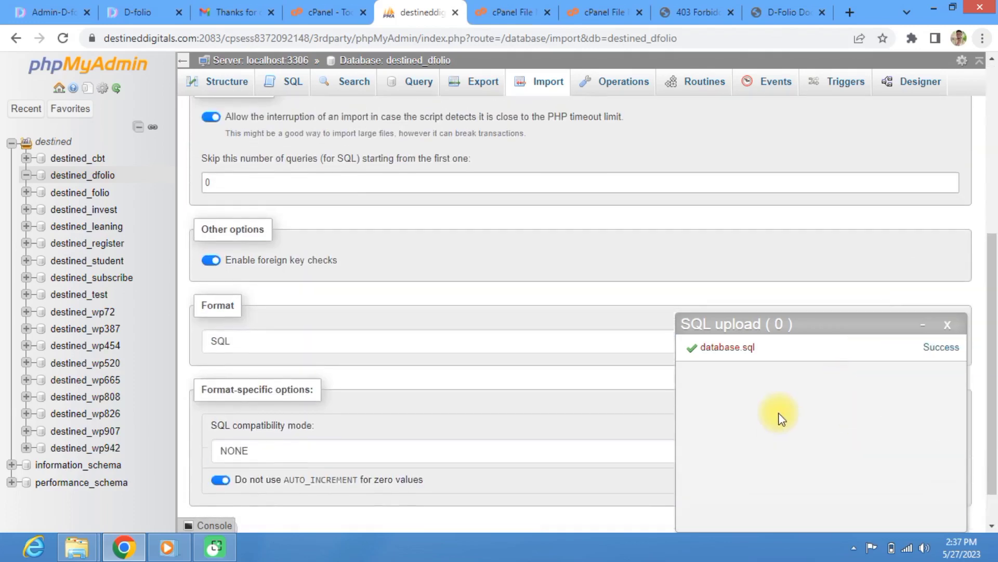
pyautogui.scroll(6, 782, 403)
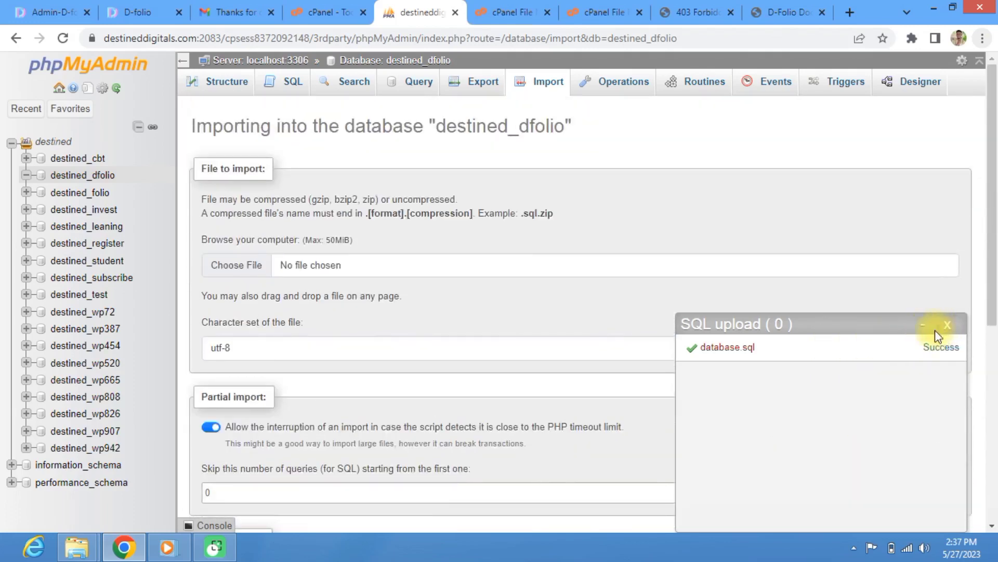
pyautogui.click(927, 328)
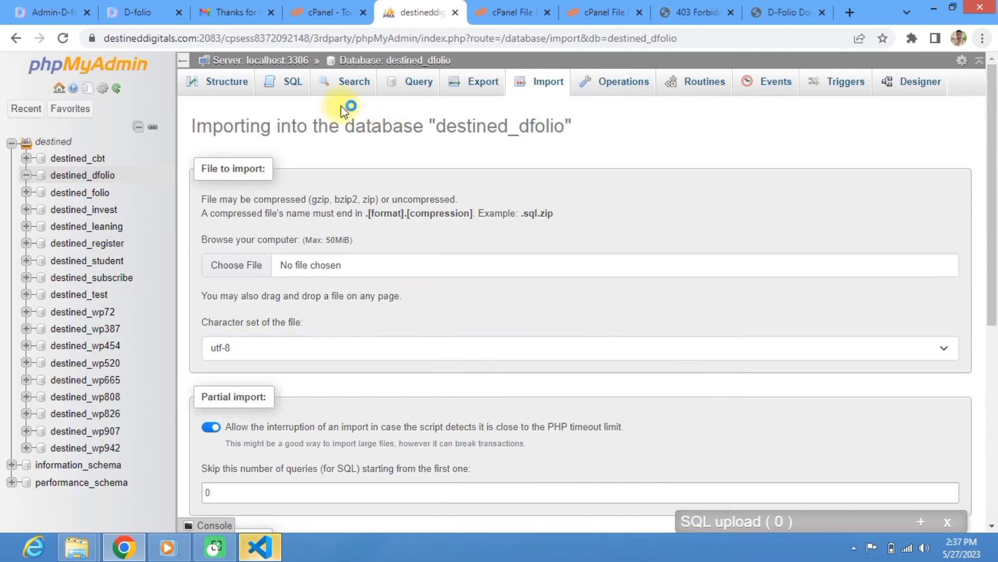
pyautogui.click(218, 87)
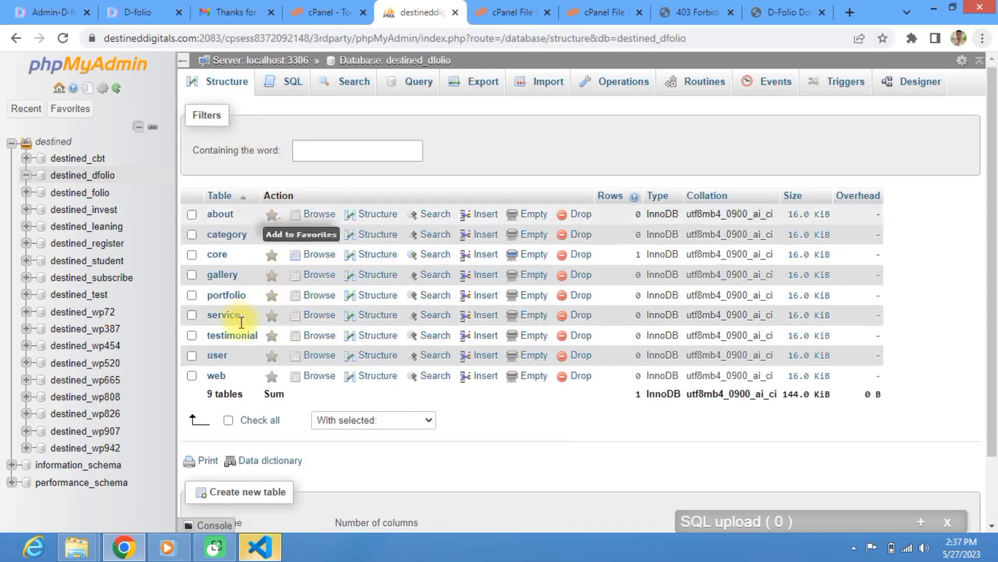
pyautogui.scroll(-2, 241, 323)
pyautogui.scroll(2, 216, 326)
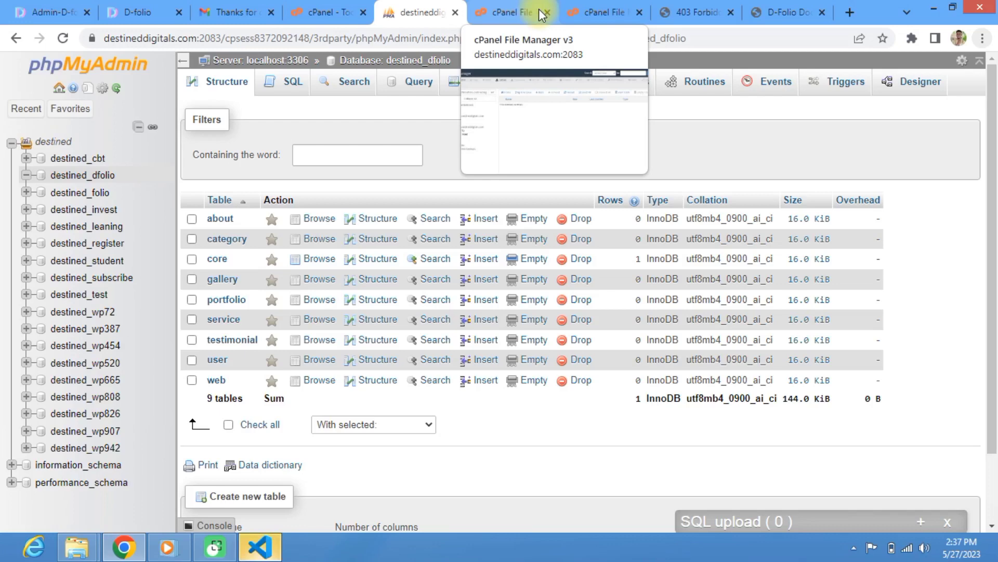
# Step: Scroll the D-Folio documentation to Step 3 on editing inc/connection.php
pyautogui.click(782, 13)
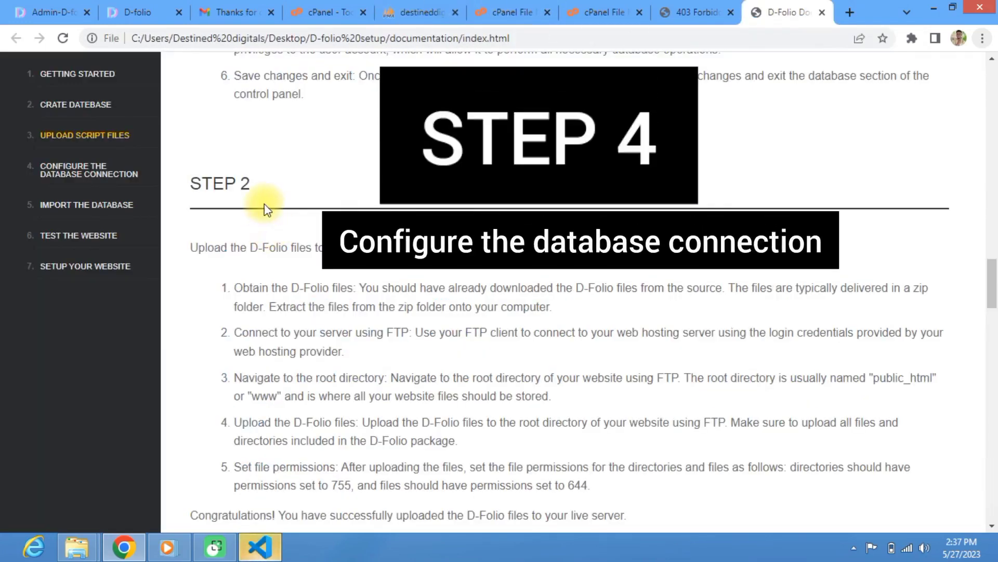
pyautogui.scroll(-10, 264, 204)
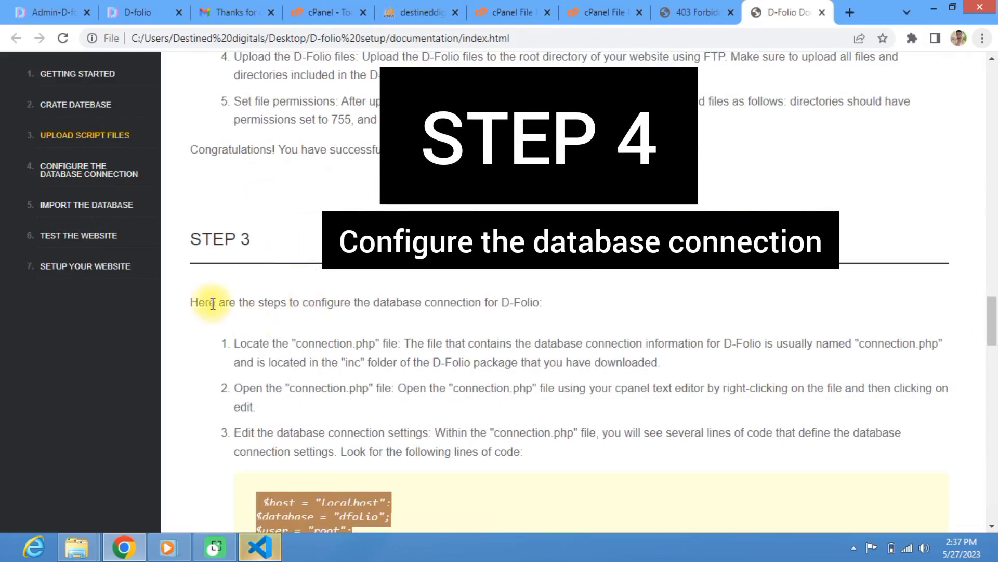
pyautogui.scroll(-1, 253, 270)
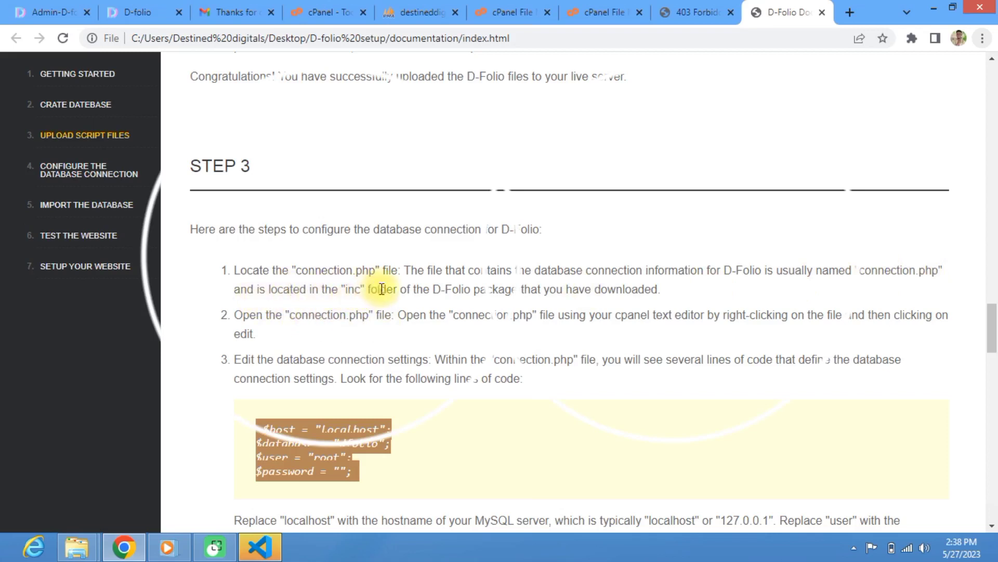
# Step: Open inc/connection.php in the File Manager code editor
pyautogui.click(601, 4)
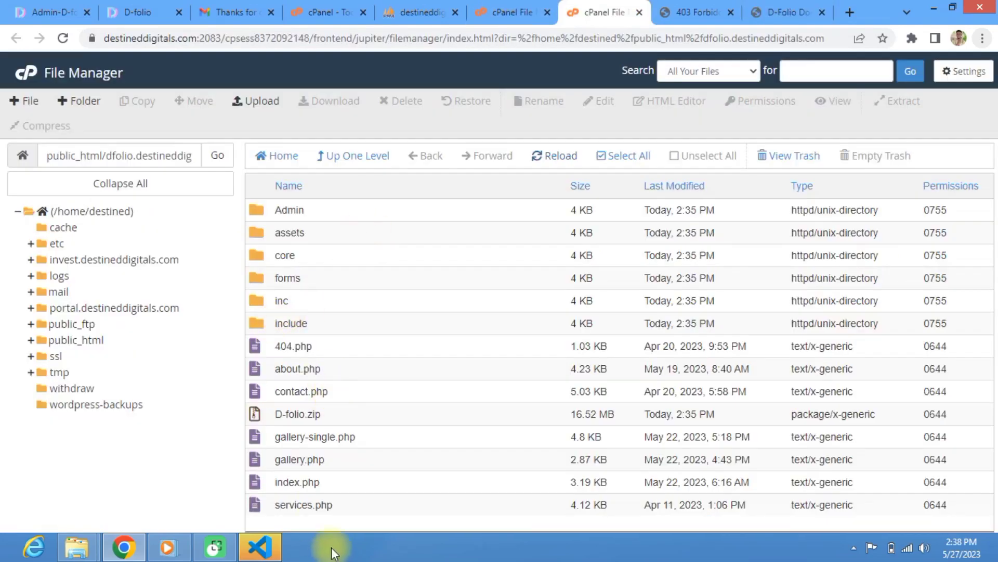
pyautogui.doubleClick(258, 301)
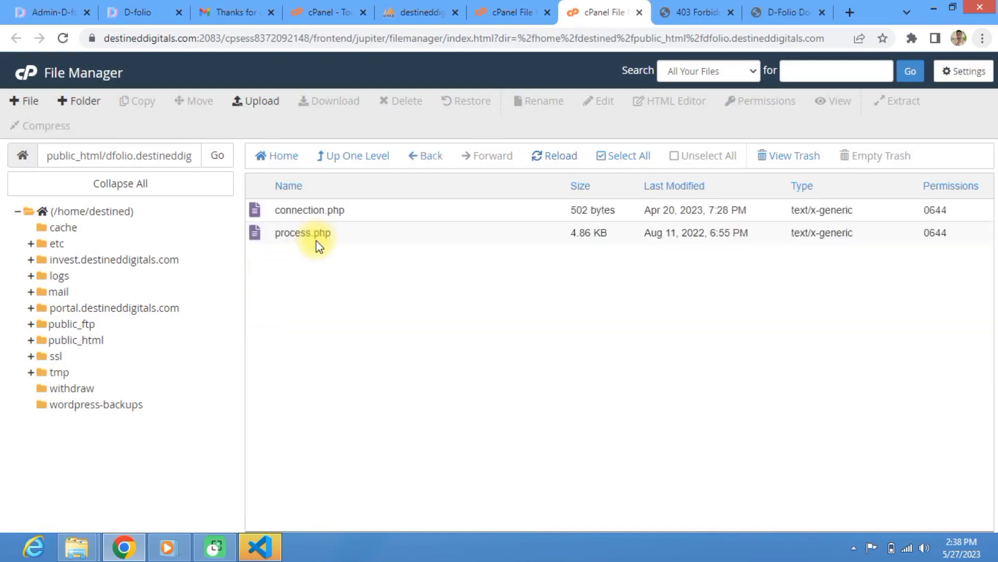
pyautogui.click(259, 216)
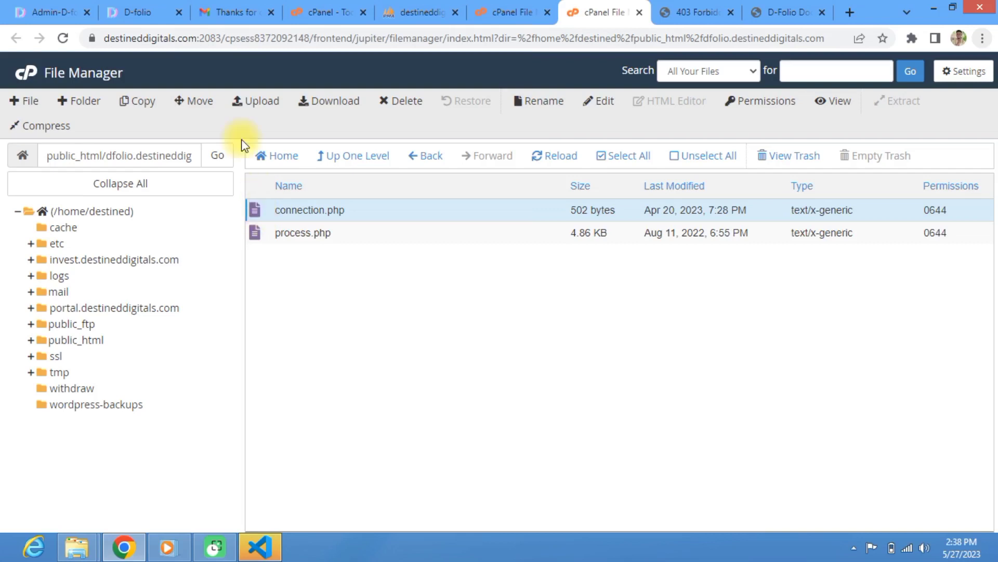
pyautogui.click(597, 104)
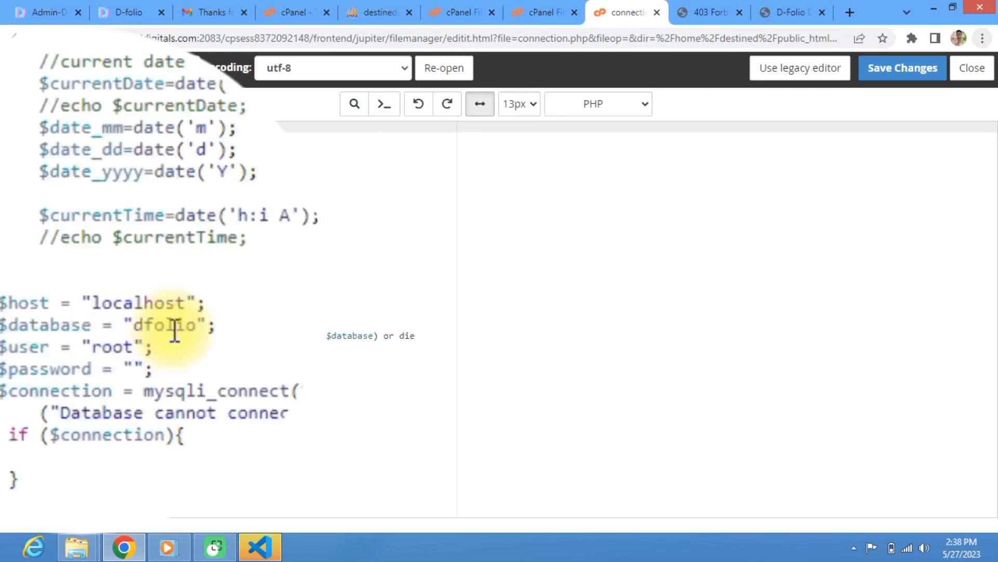
# Step: Change the $database value on line 17 to destined_dfolio
pyautogui.moveTo(138, 304); pyautogui.dragTo(112, 301)
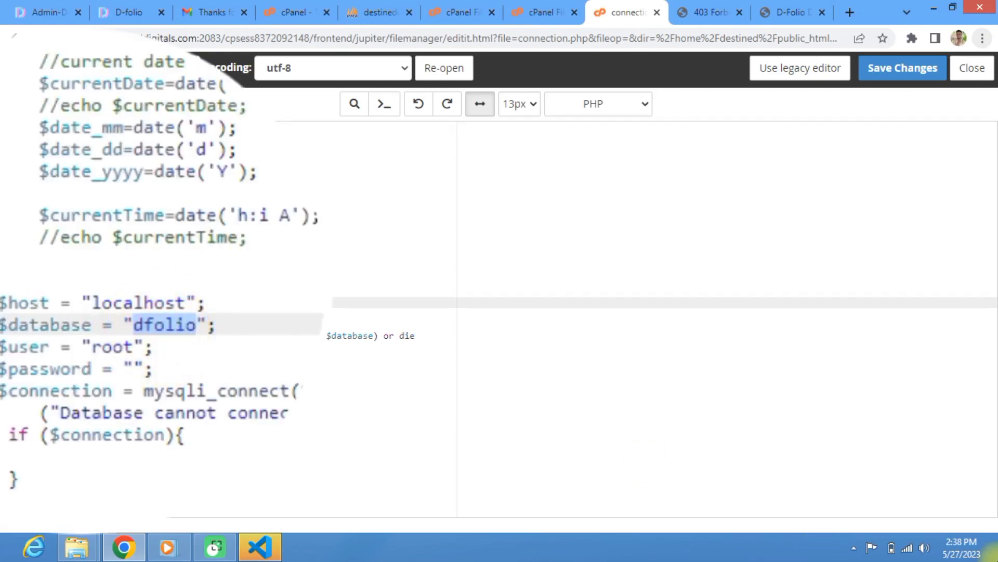
pyautogui.moveTo(997, 561)
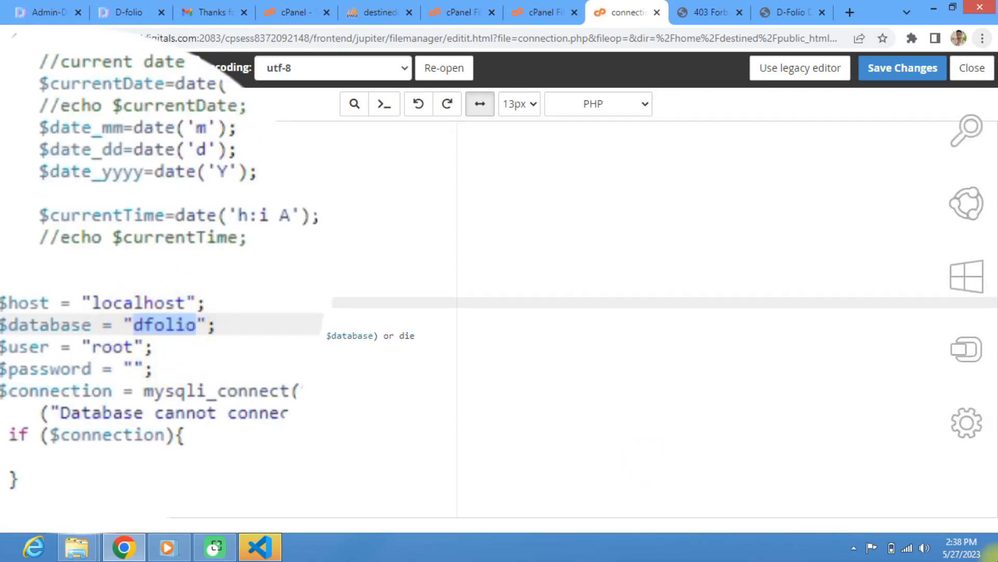
pyautogui.write('destined')
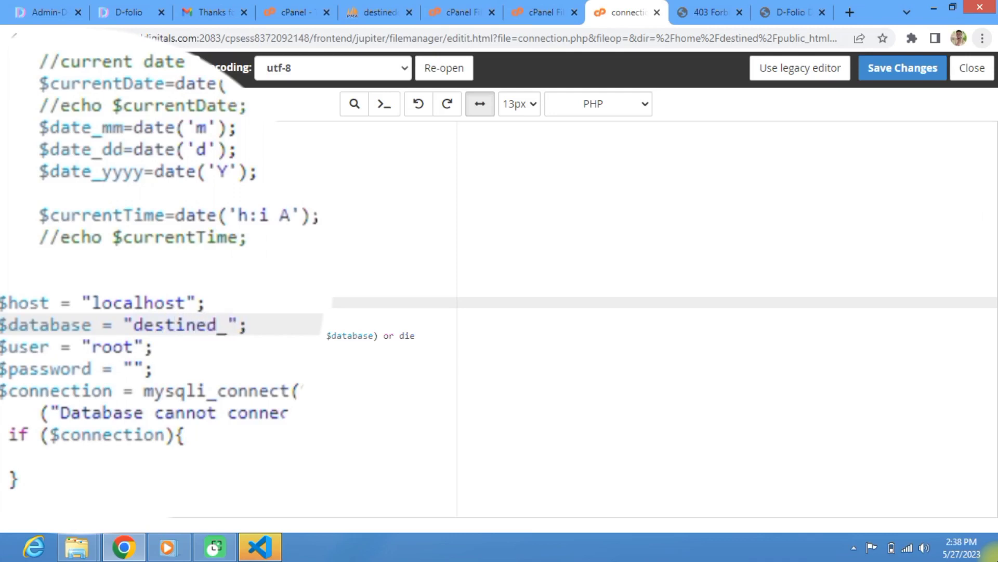
pyautogui.write('_de')
pyautogui.press('Return')
pyautogui.press('BackSpace')
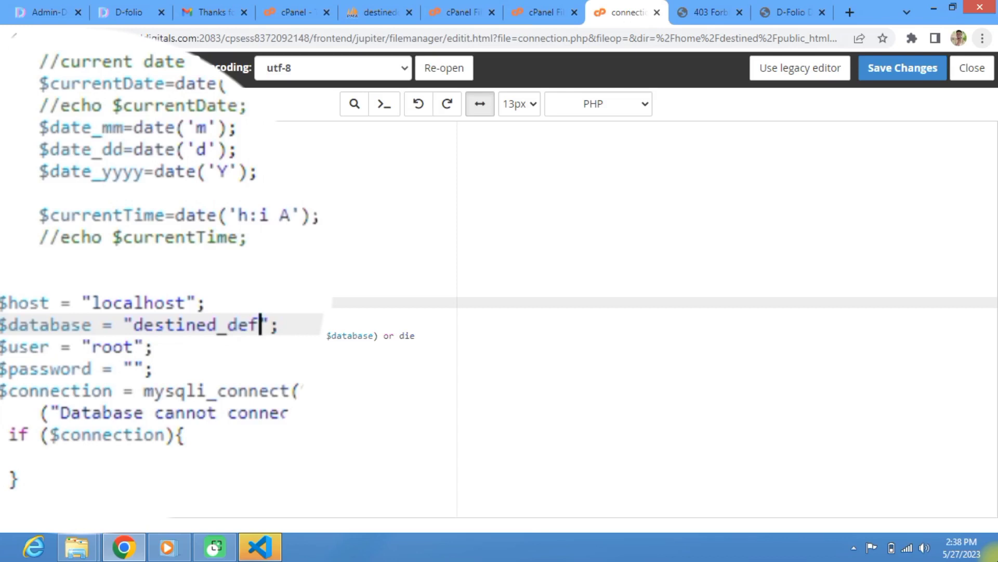
pyautogui.press('BackSpace')
pyautogui.press('BackSpace')
pyautogui.write('folio')
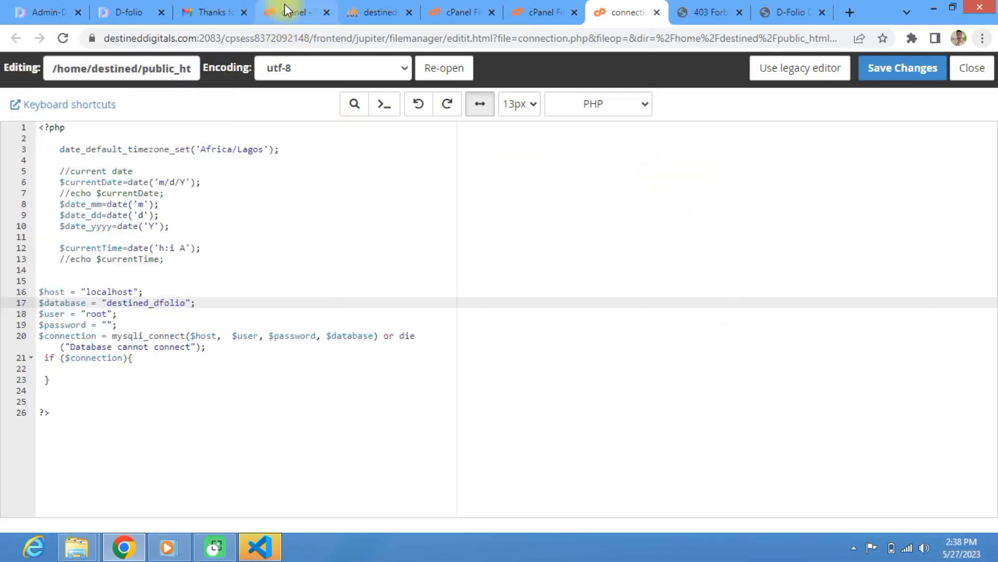
pyautogui.click(305, 18)
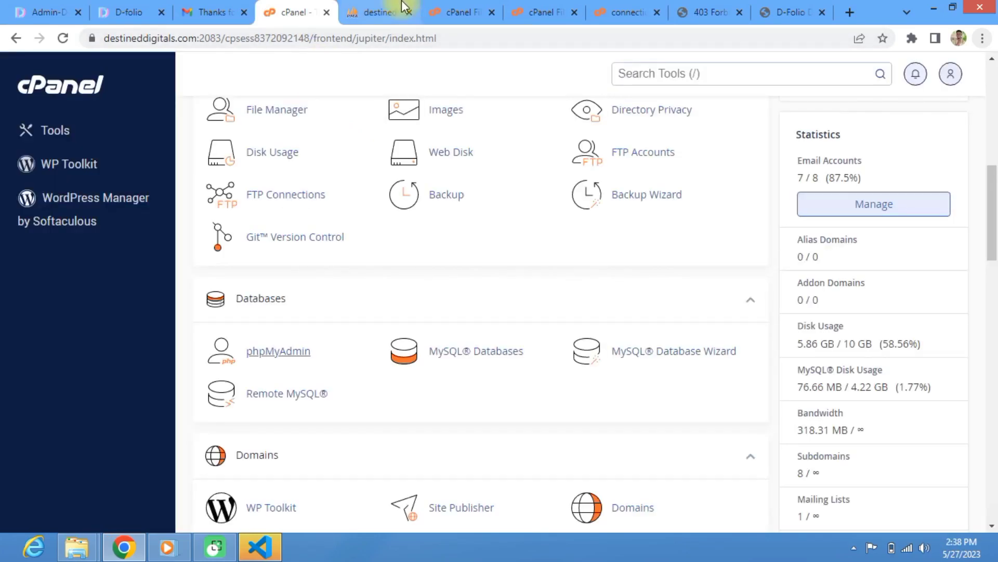
# Step: Compare the destined_dfolio name in phpMyAdmin against connection.php
pyautogui.click(374, 11)
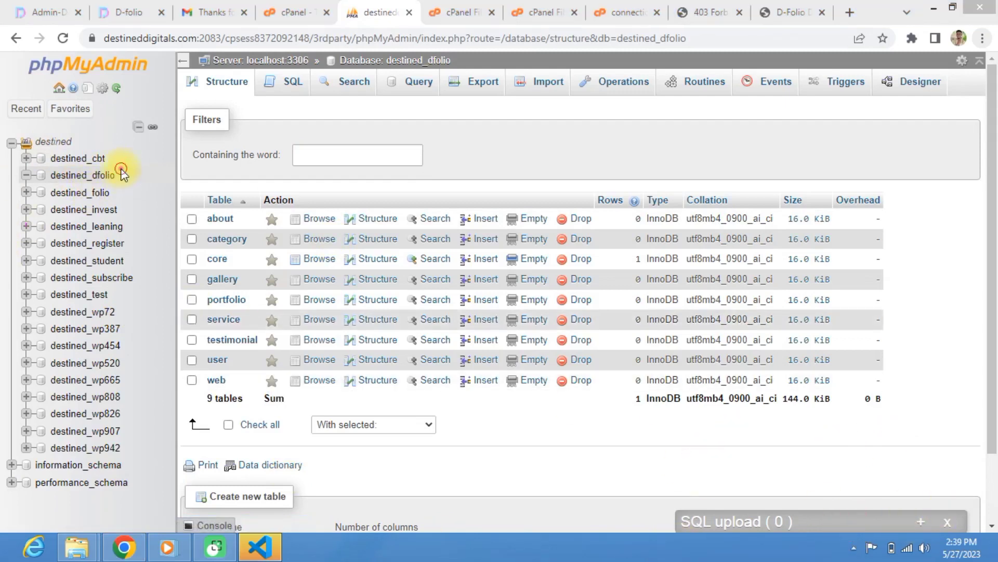
pyautogui.moveTo(122, 167); pyautogui.dragTo(49, 167)
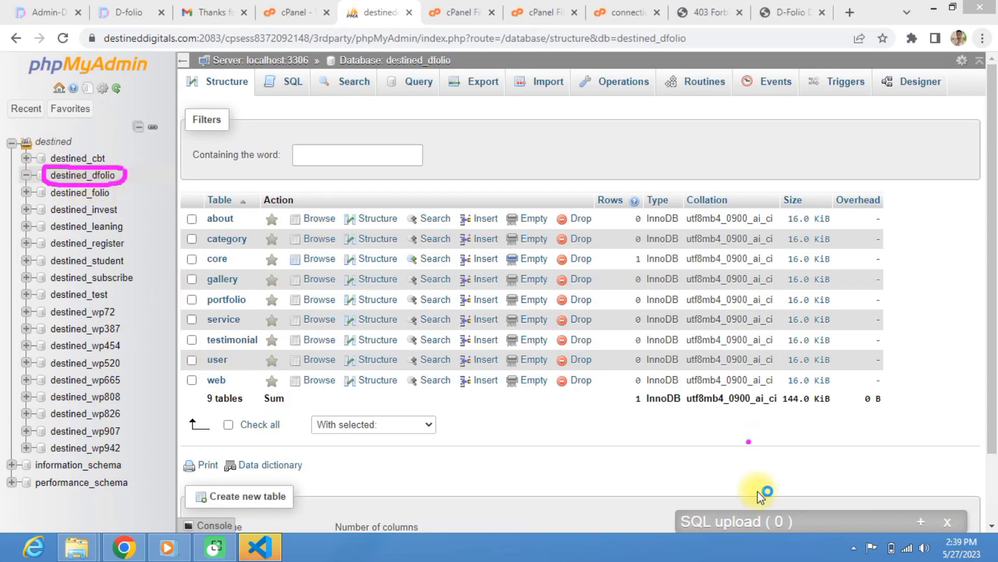
pyautogui.click(643, 12)
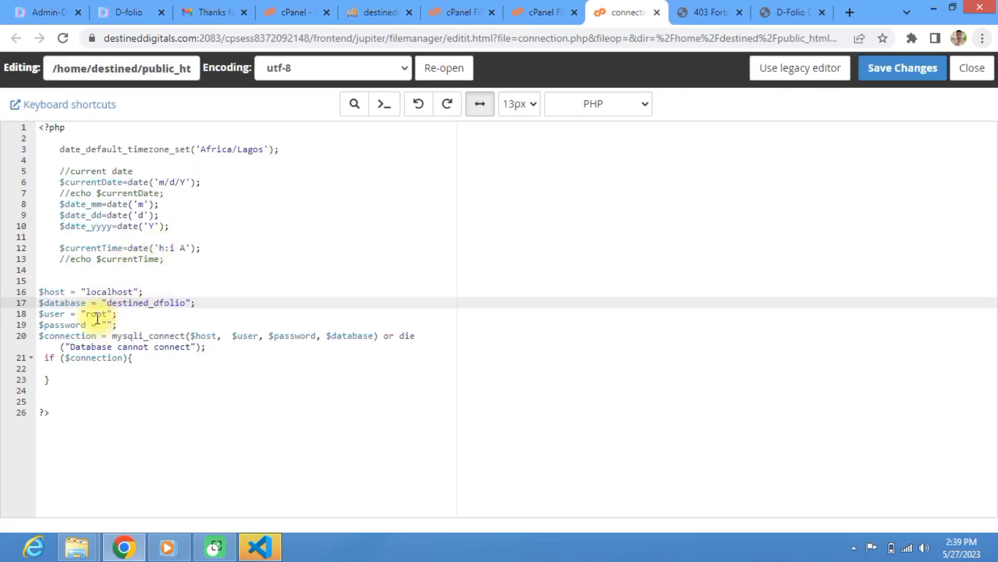
# Step: Look up destined_dfolio and its privileged admin user on cPanel's MySQL Databases page
pyautogui.click(291, 11)
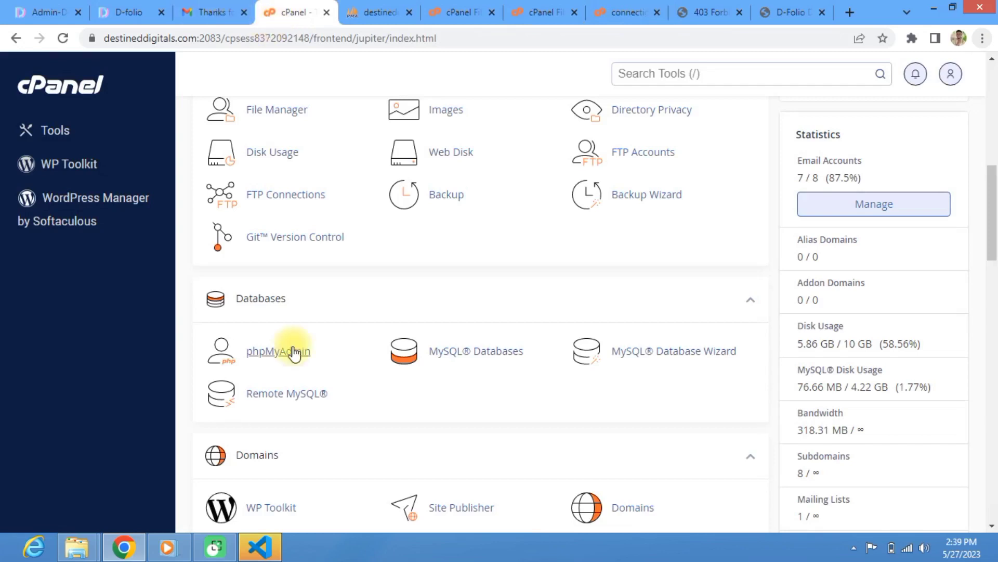
pyautogui.click(474, 357)
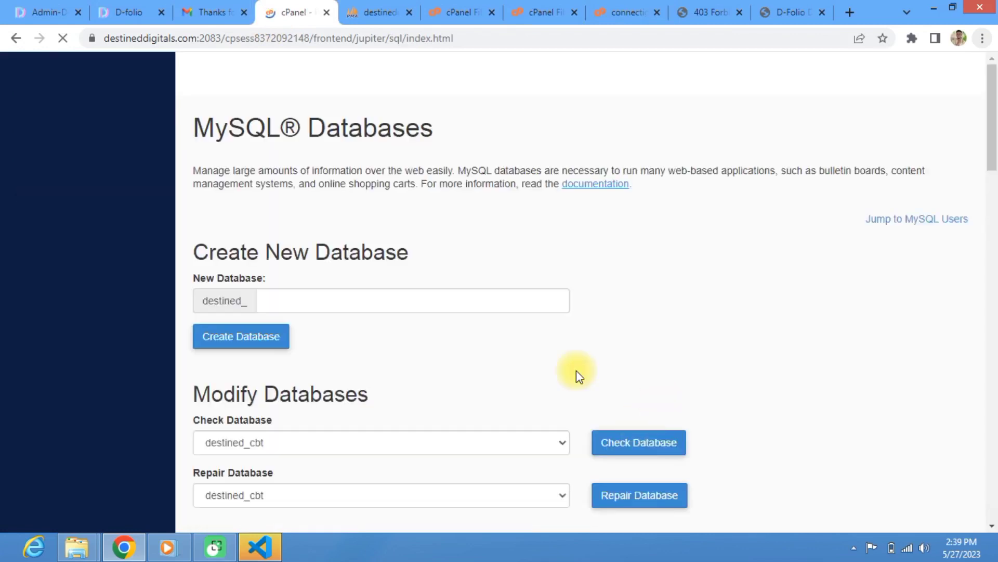
pyautogui.scroll(-10, 364, 405)
pyautogui.scroll(6, 457, 335)
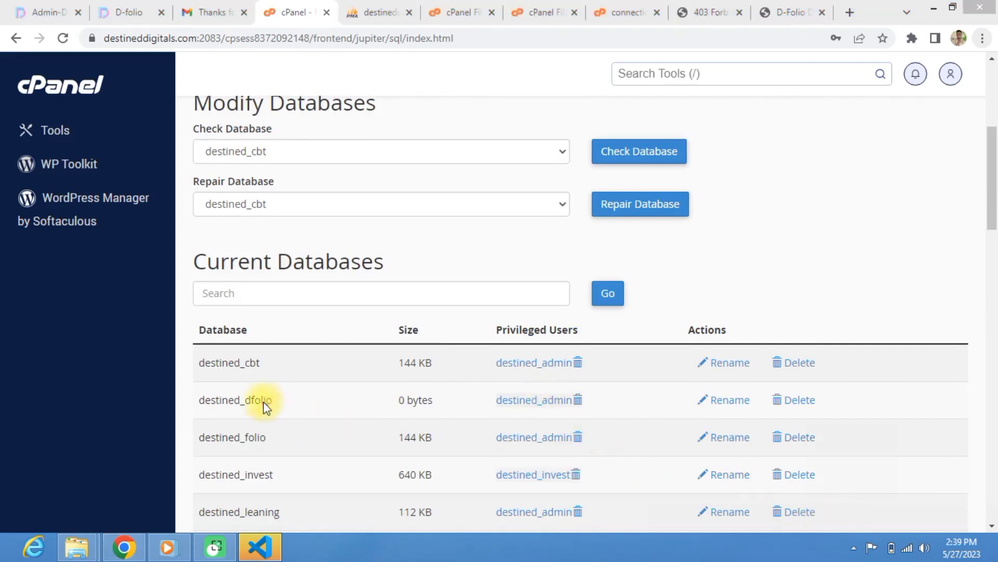
pyautogui.moveTo(243, 385)
pyautogui.mouseDown()
pyautogui.moveTo(192, 391)
pyautogui.moveTo(296, 422)
pyautogui.moveTo(601, 418)
pyautogui.moveTo(448, 388)
pyautogui.moveTo(263, 392)
pyautogui.mouseUp()
pyautogui.click(536, 411)
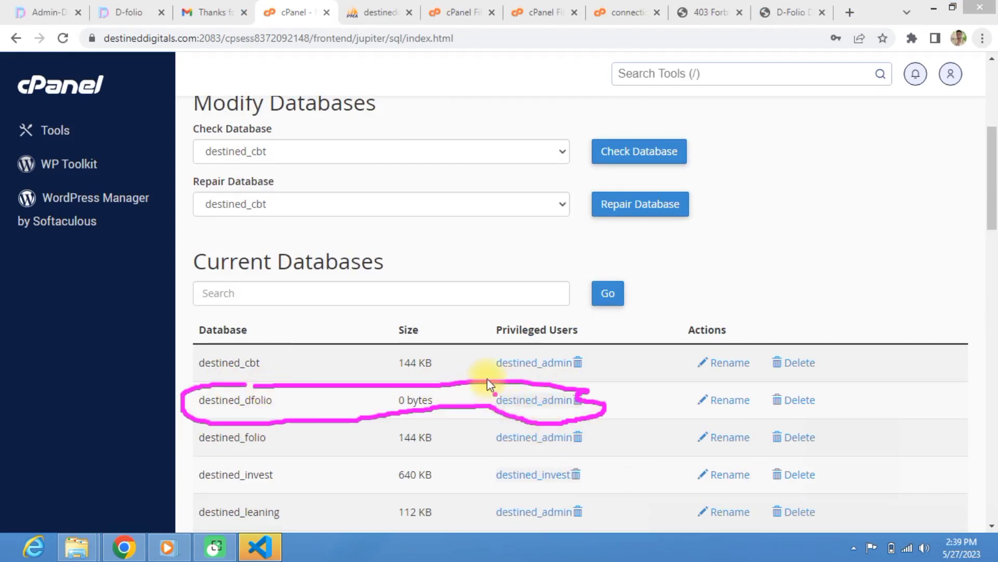
pyautogui.moveTo(485, 376); pyautogui.dragTo(596, 407)
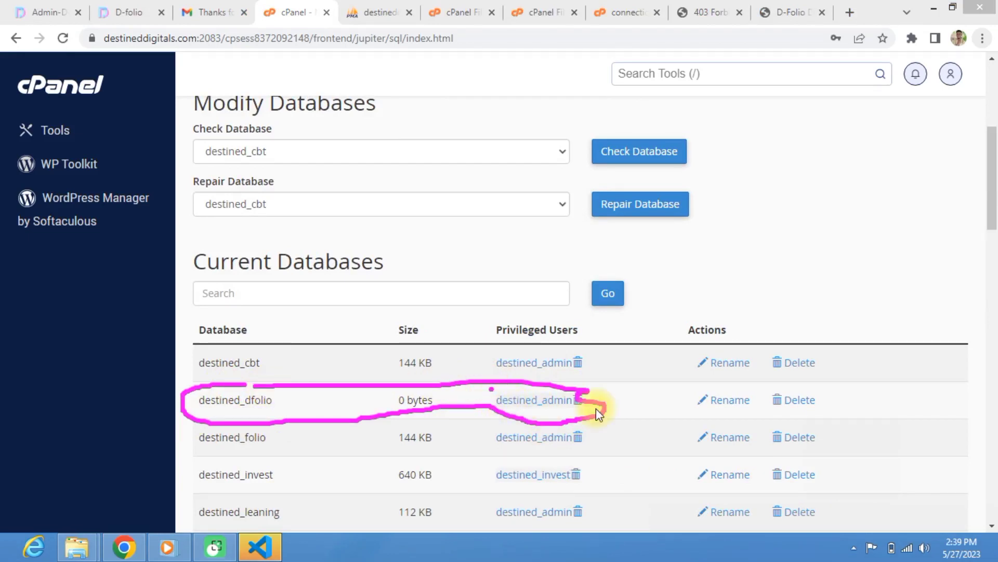
pyautogui.click(841, 511)
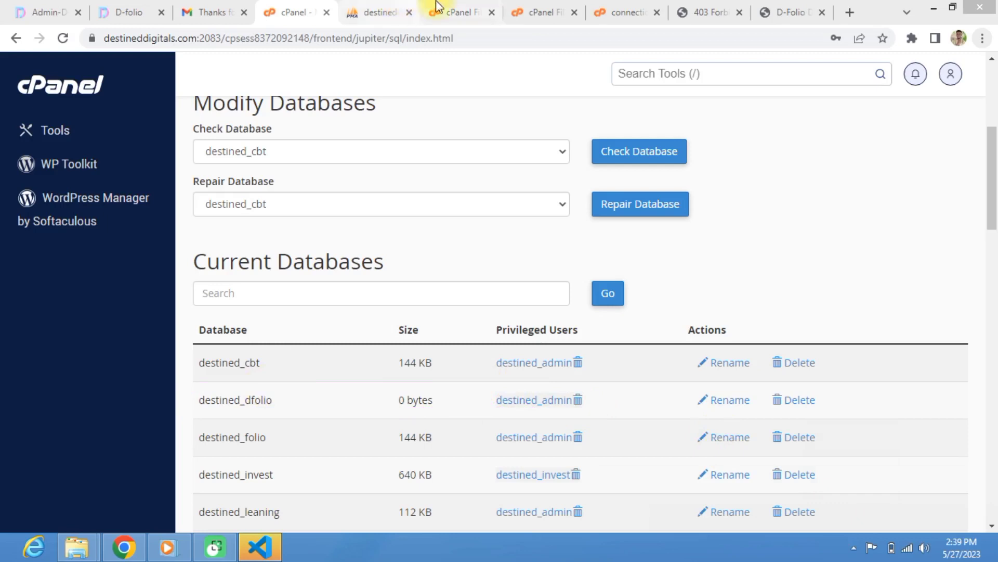
pyautogui.click(613, 16)
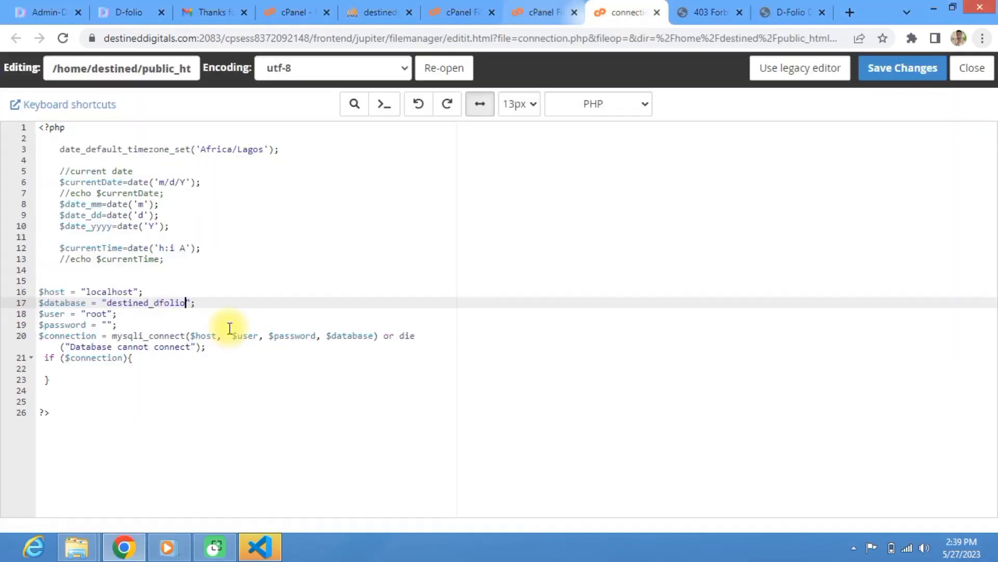
# Step: Replace root with the admin database user, enter its password, copy the code and save connection.php
pyautogui.doubleClick(99, 315)
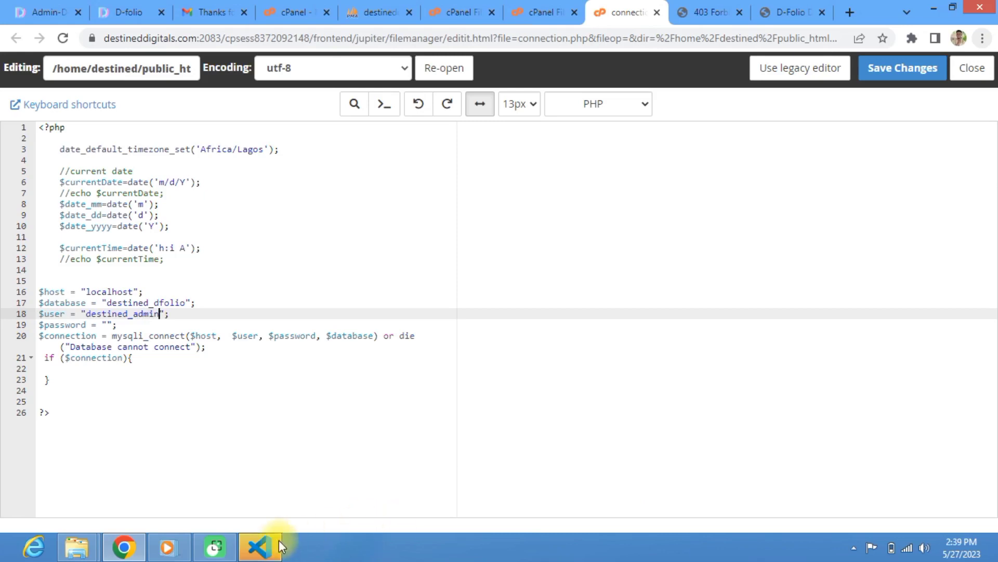
pyautogui.click(109, 325)
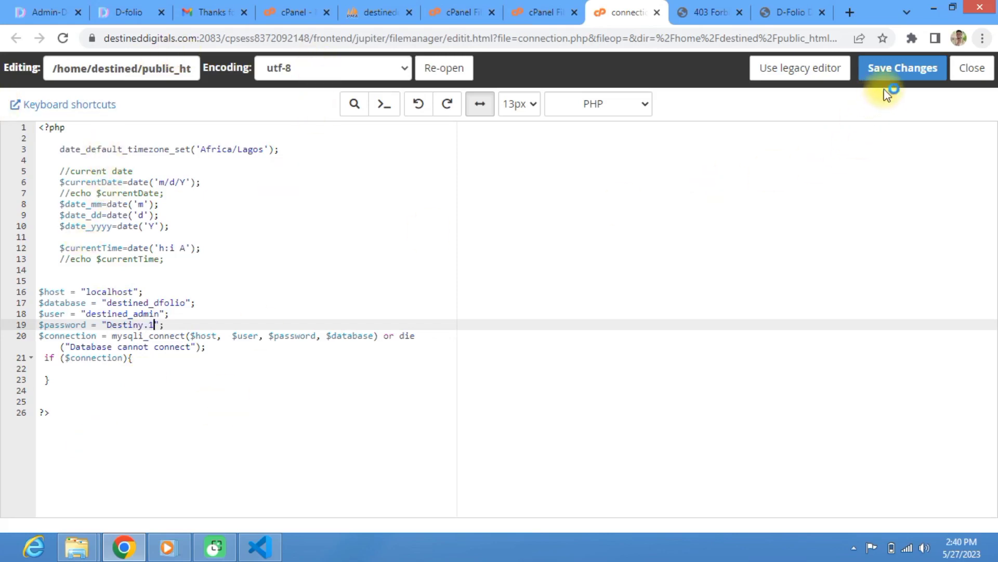
pyautogui.click(24, 259)
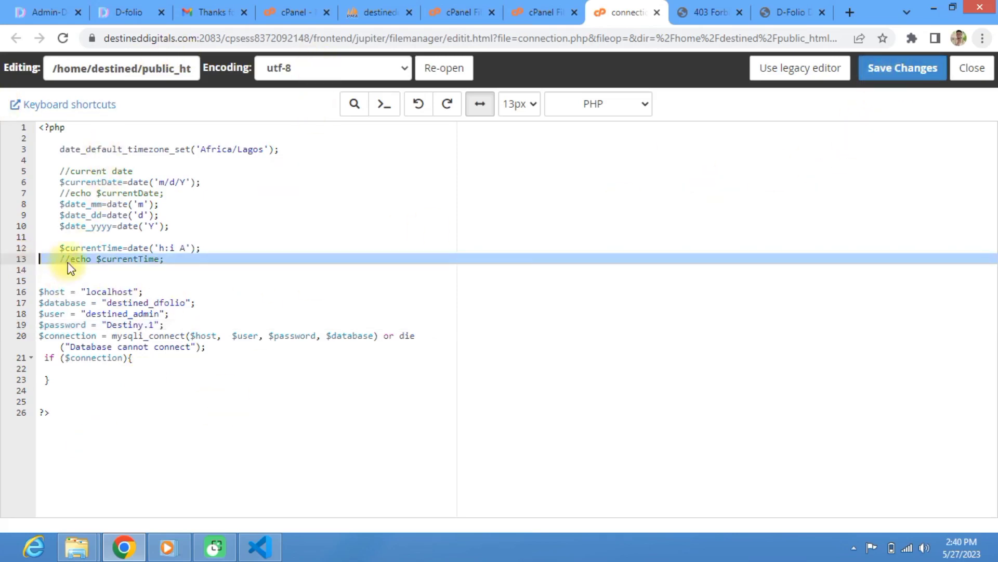
pyautogui.hotkey('ctrl', 'a')
pyautogui.hotkey('ctrl', 'c')
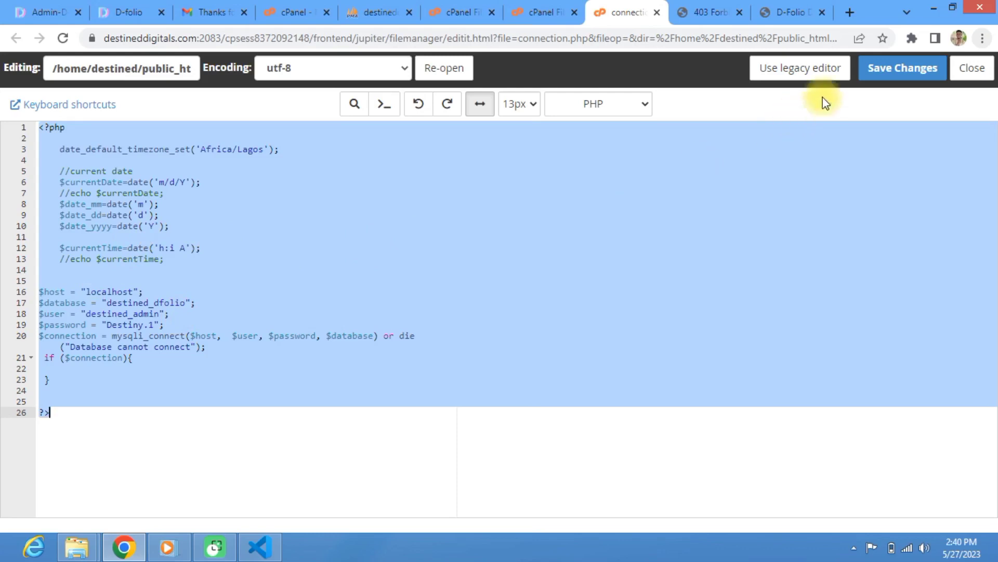
pyautogui.click(898, 67)
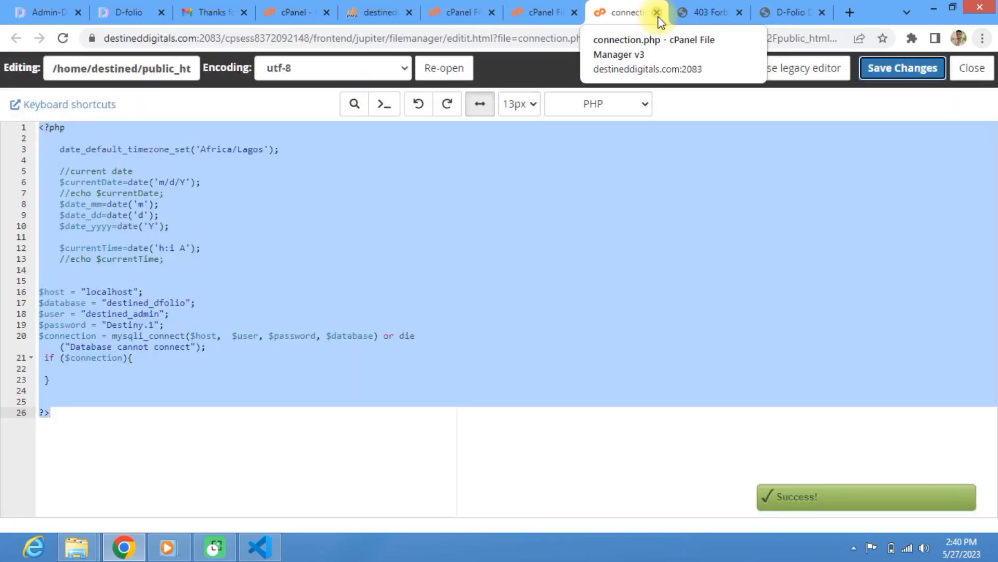
pyautogui.click(658, 12)
pyautogui.click(541, 11)
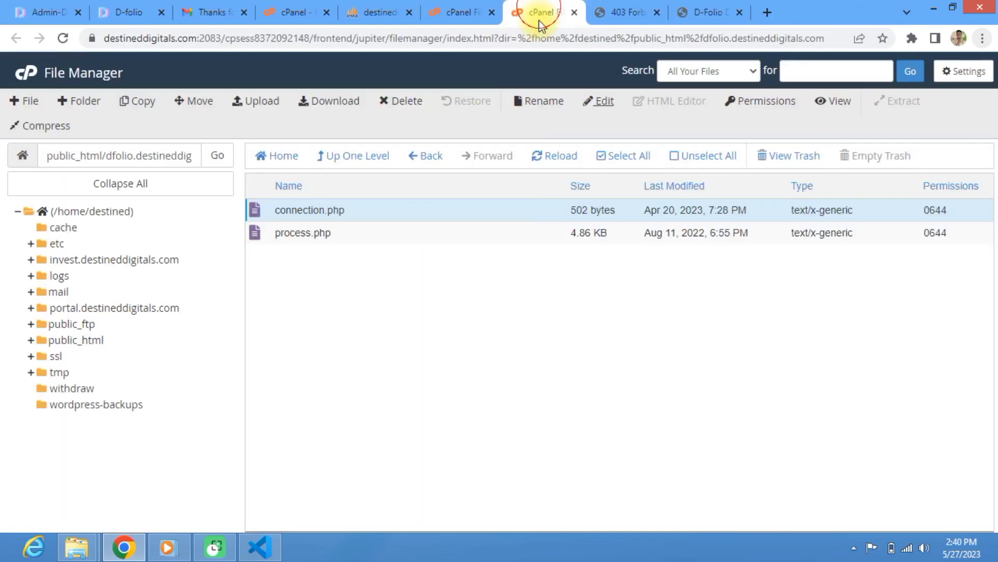
# Step: Open Admin/inc/connection.php in the code editor
pyautogui.click(349, 157)
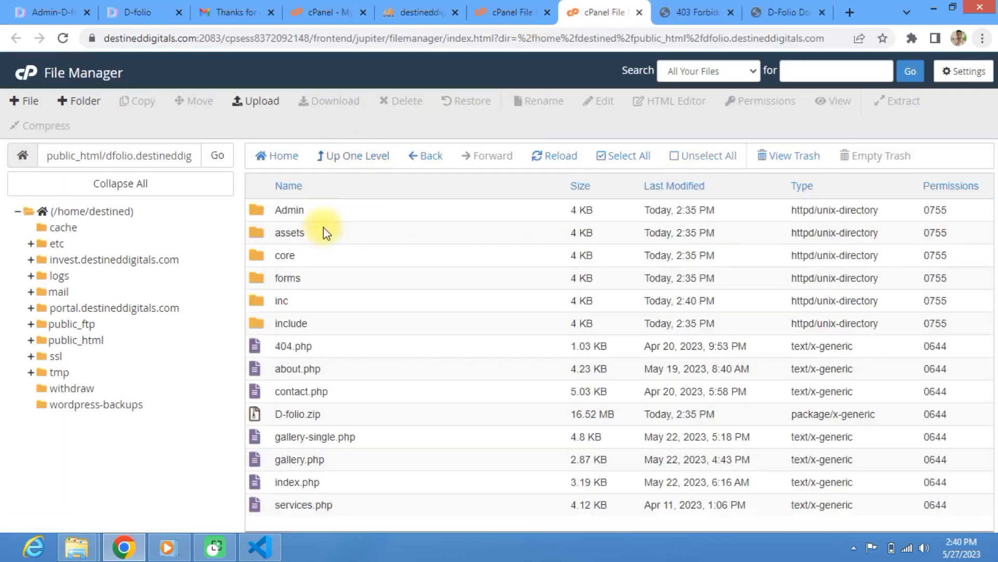
pyautogui.doubleClick(253, 210)
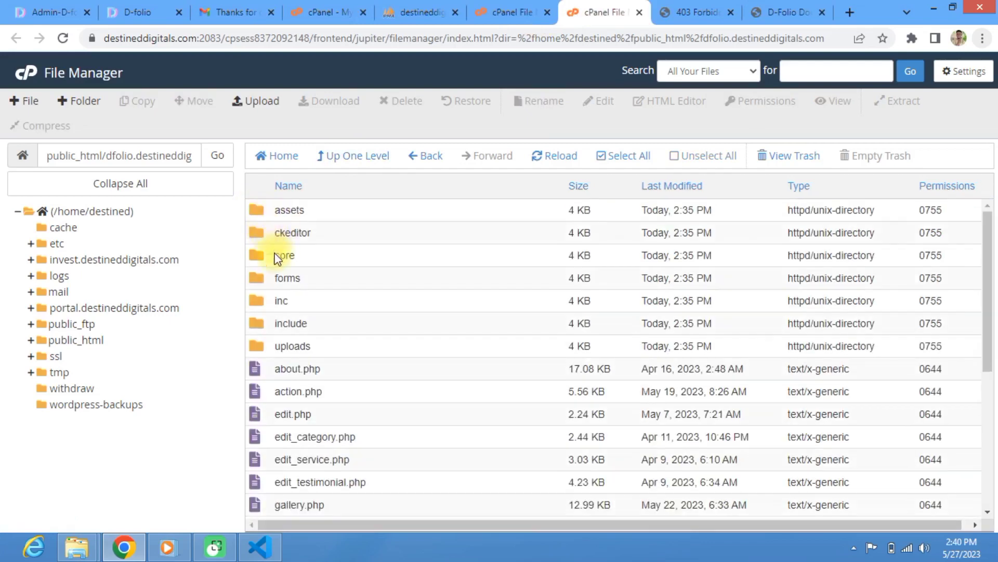
pyautogui.doubleClick(257, 302)
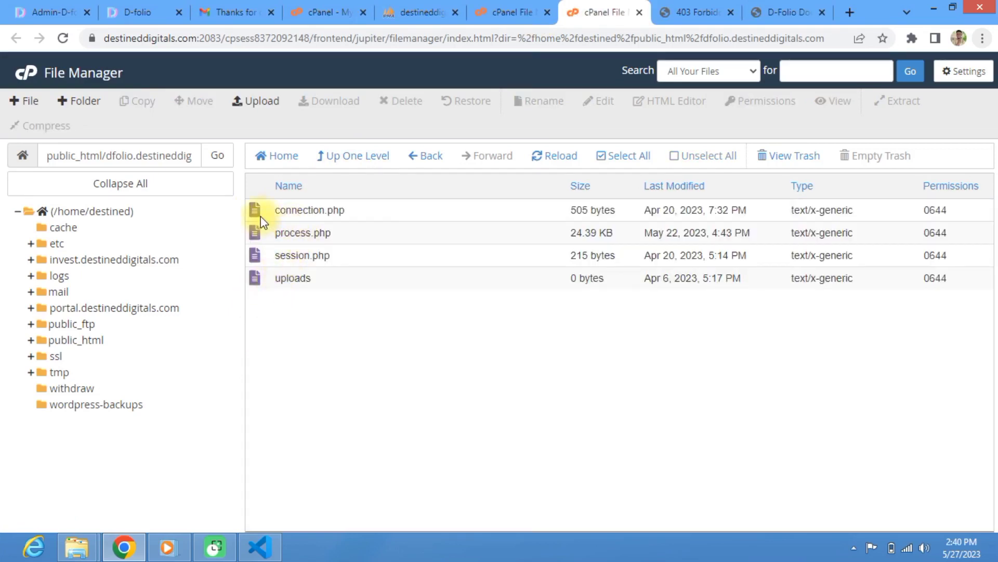
pyautogui.click(260, 214)
pyautogui.rightClick(261, 214)
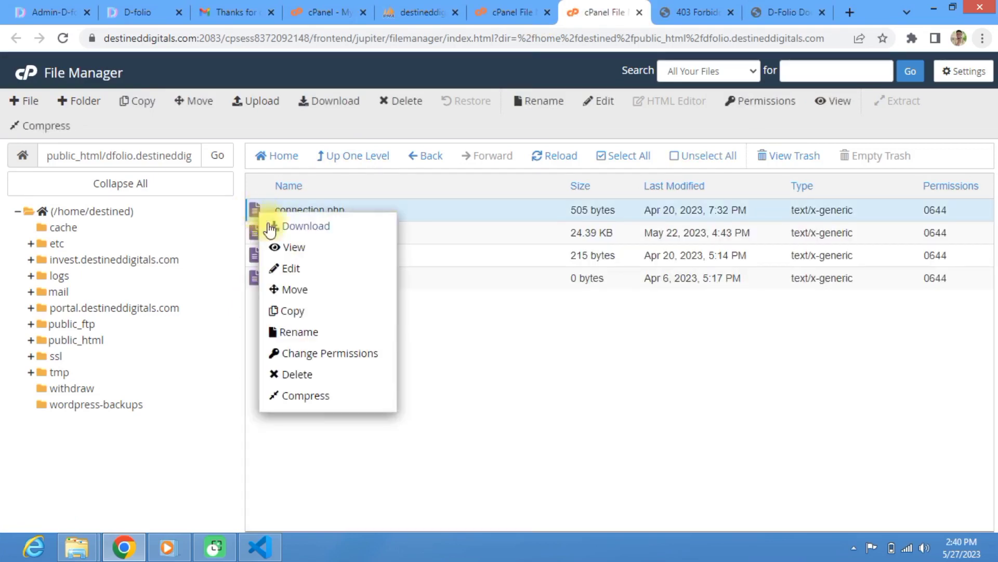
pyautogui.click(314, 267)
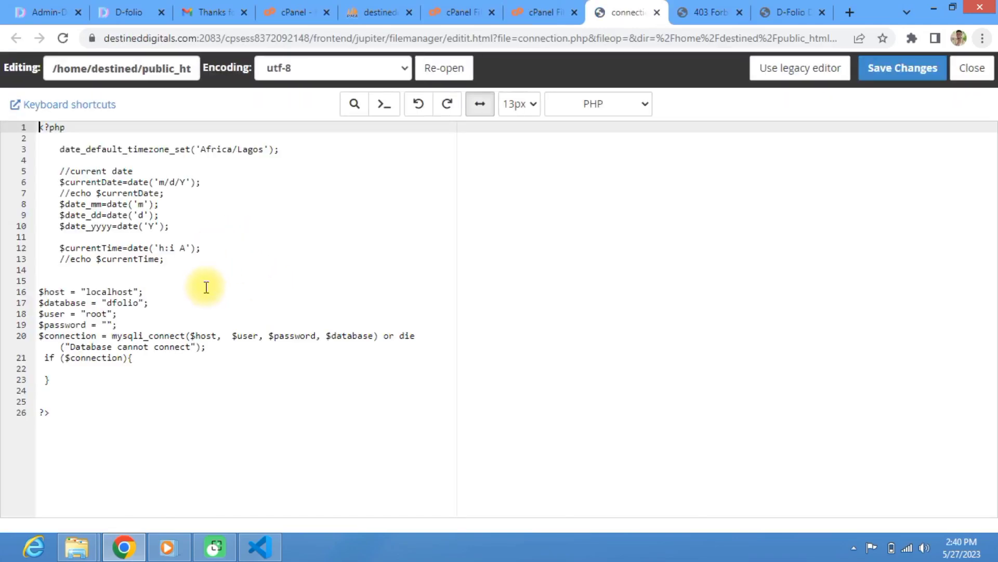
# Step: Replace its code with the copied connection settings and save it
pyautogui.click(207, 287)
pyautogui.hotkey('ctrl', 'a')
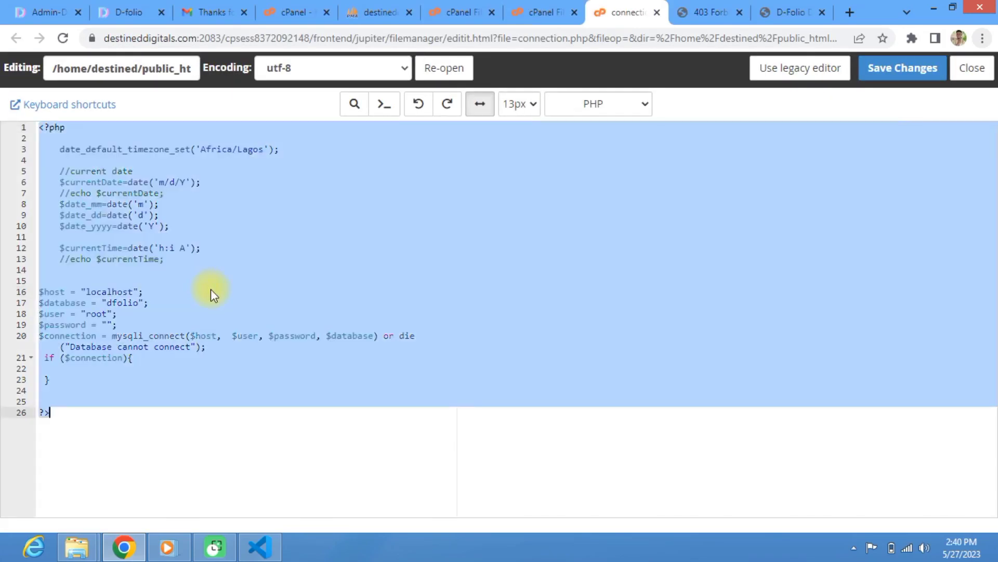
pyautogui.hotkey('ctrl', 'v')
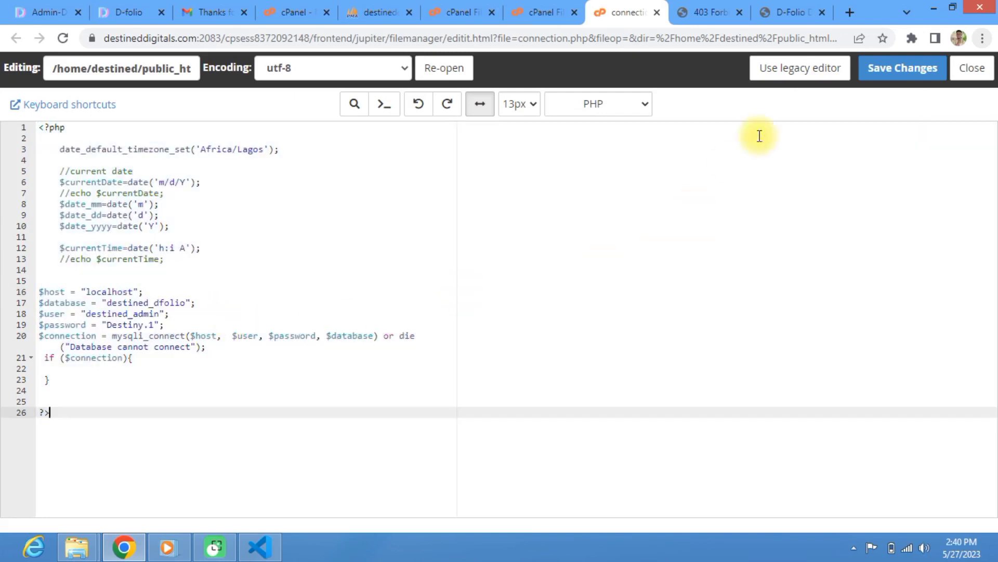
pyautogui.click(909, 70)
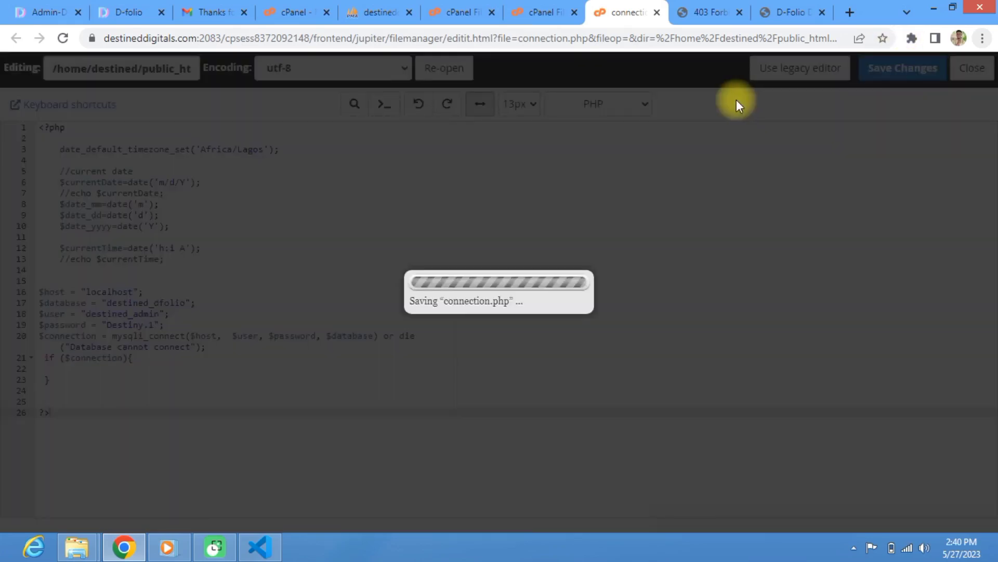
# Step: Scroll through the D-Folio setup documentation for the next step
pyautogui.click(780, 21)
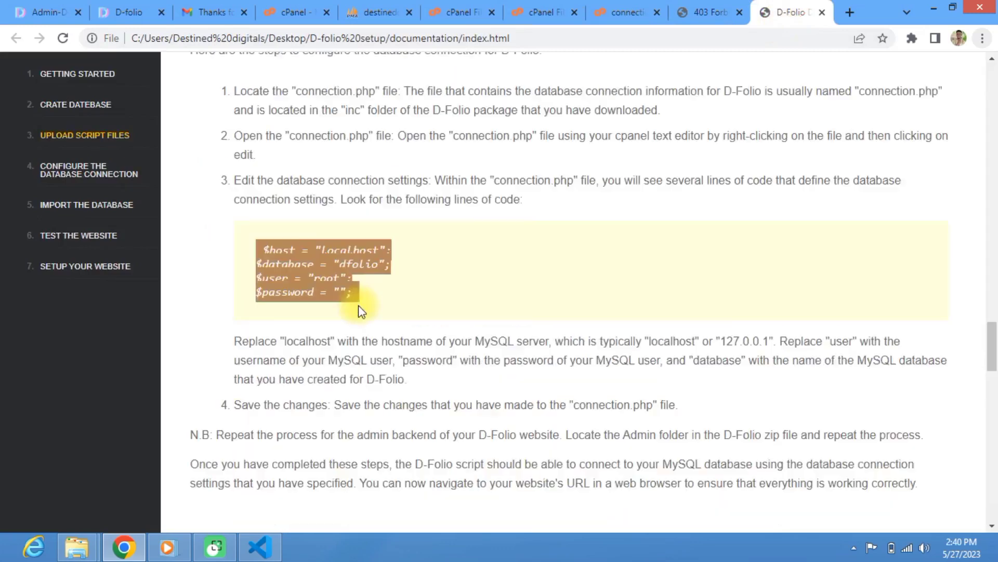
pyautogui.scroll(-5, 332, 323)
pyautogui.scroll(-8, 312, 306)
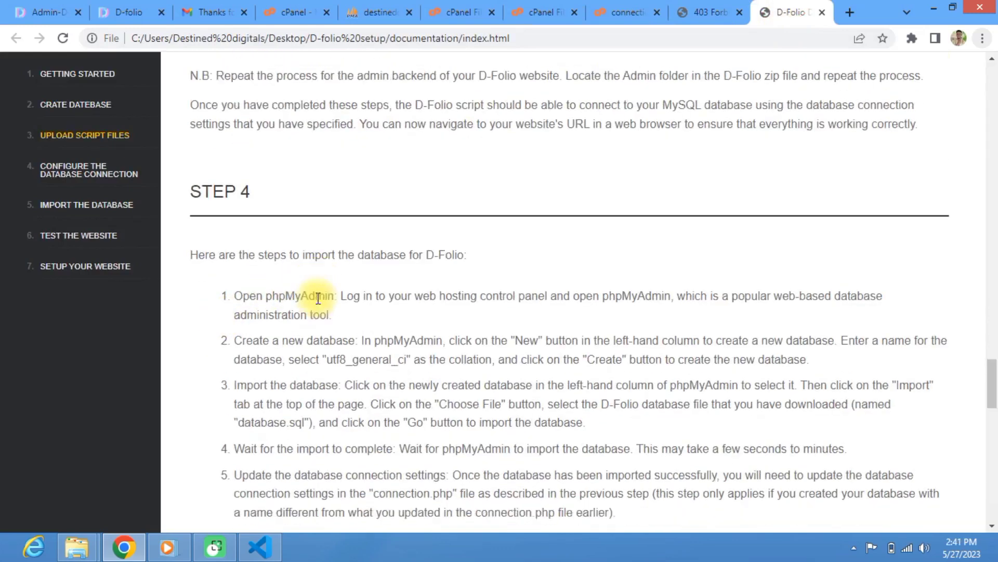
pyautogui.scroll(-3, 314, 334)
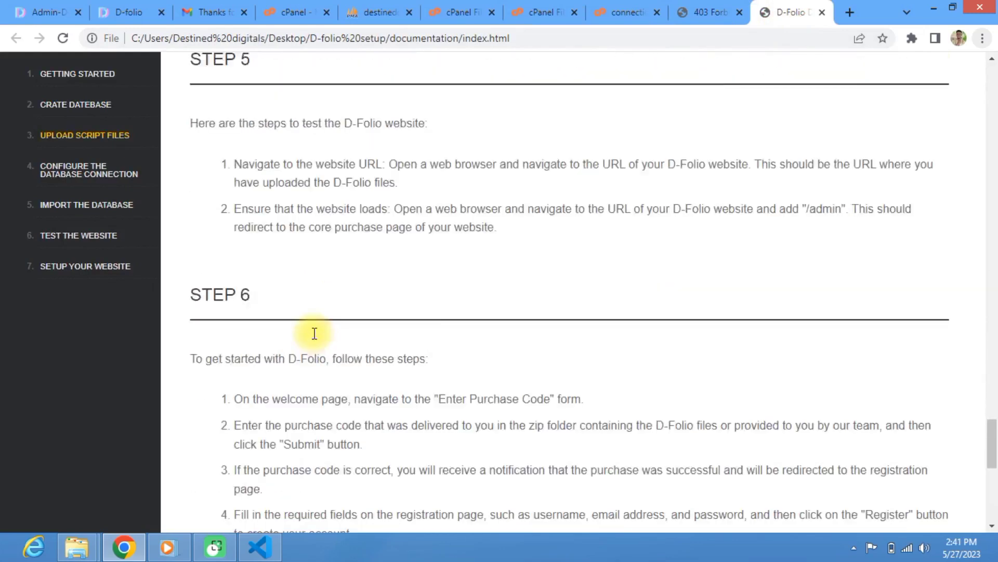
pyautogui.scroll(3, 252, 294)
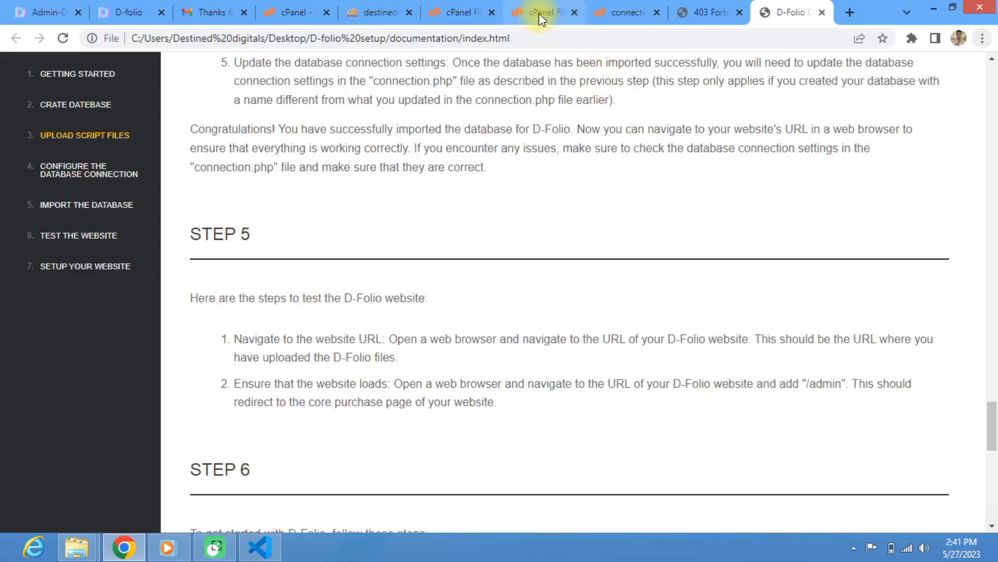
# Step: Reload the D-folio site and dismiss the maintenance notice to reach the Coming Soon countdown
pyautogui.click(710, 12)
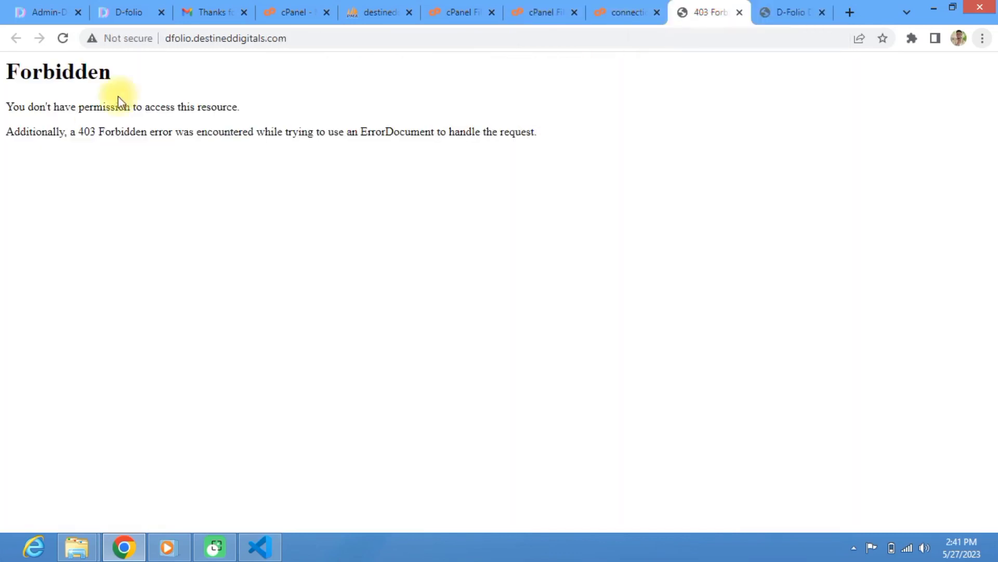
pyautogui.click(302, 41)
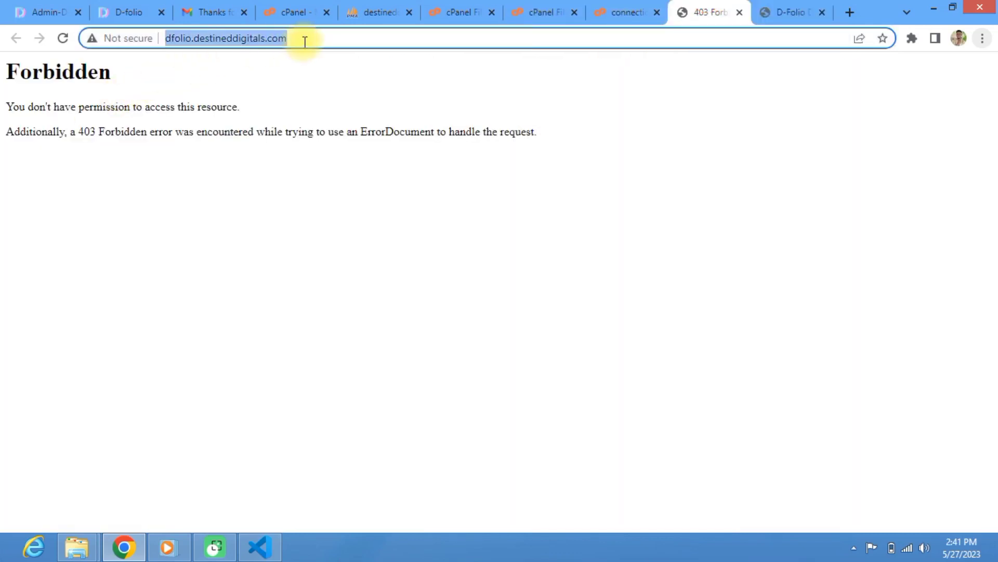
pyautogui.press('Return')
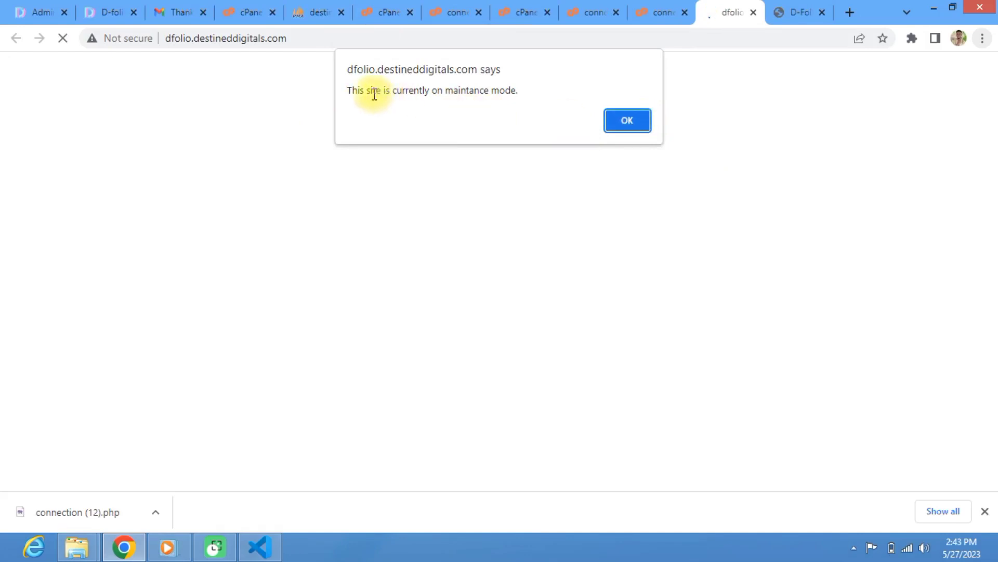
pyautogui.click(629, 128)
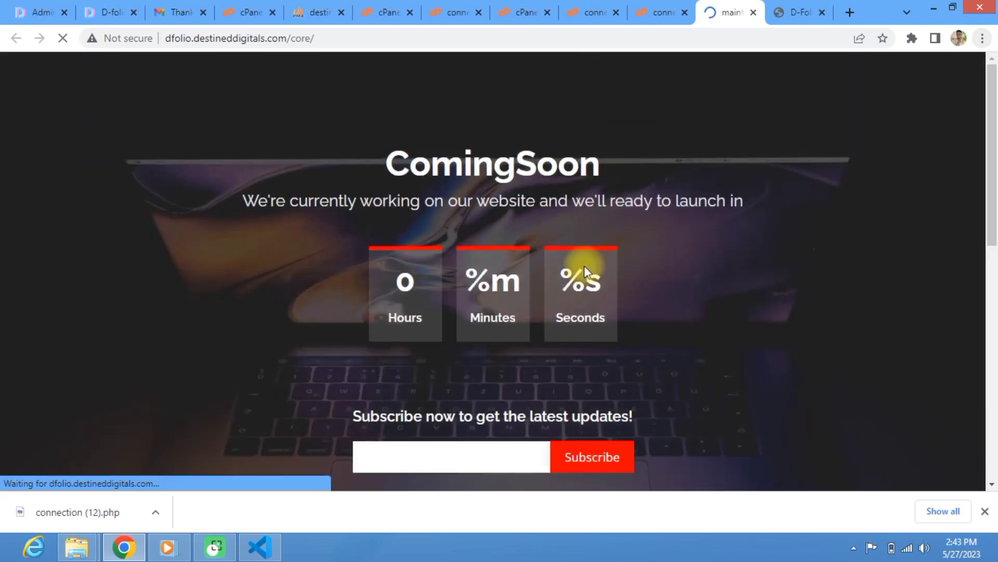
pyautogui.scroll(-4, 486, 338)
pyautogui.scroll(4, 485, 334)
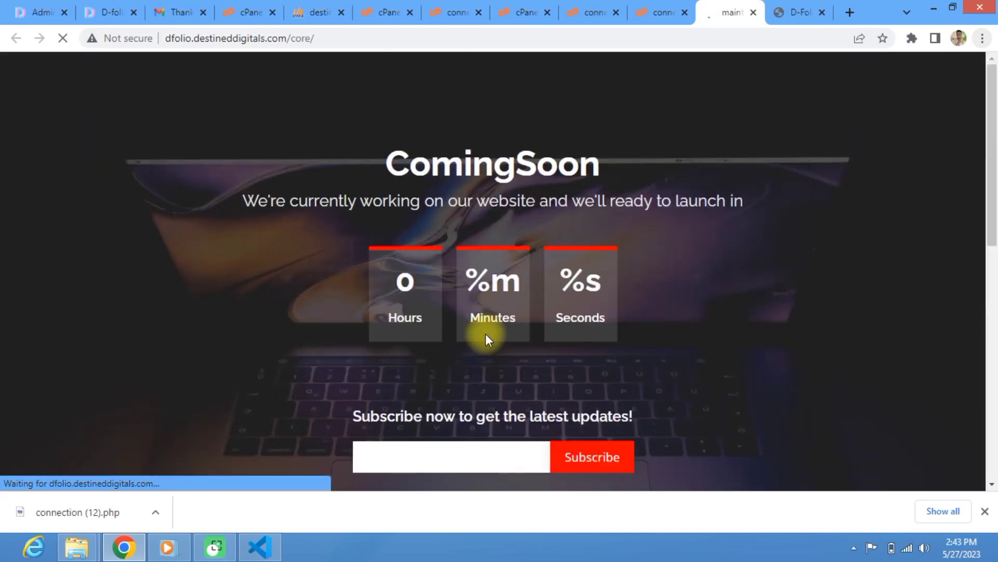
pyautogui.scroll(-5, 486, 335)
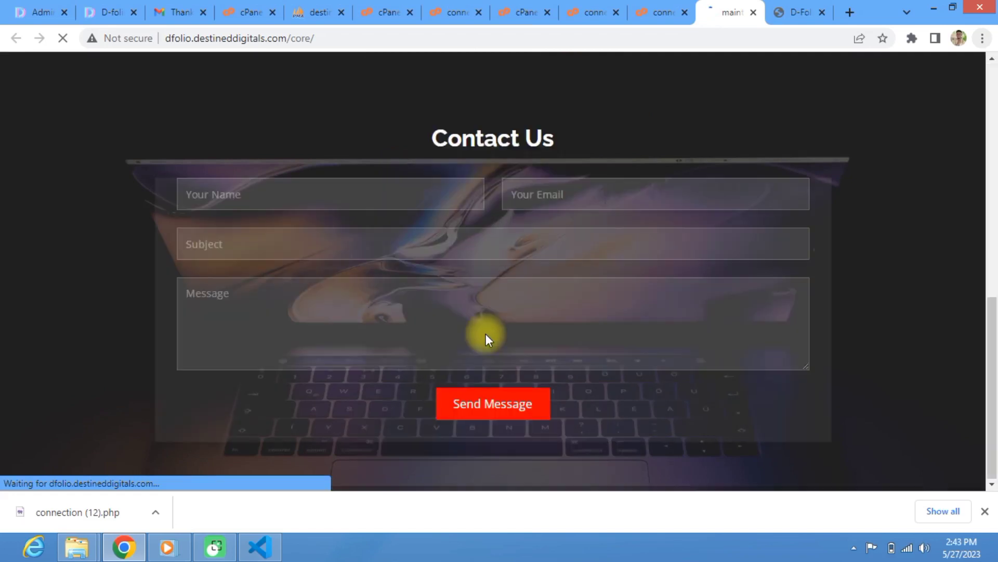
pyautogui.scroll(5, 486, 335)
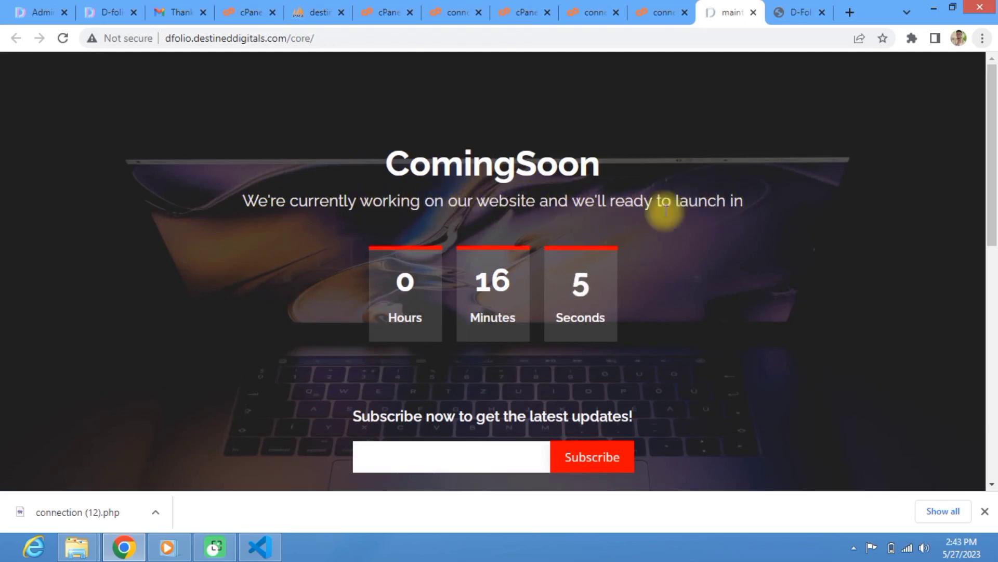
pyautogui.scroll(-10, 523, 257)
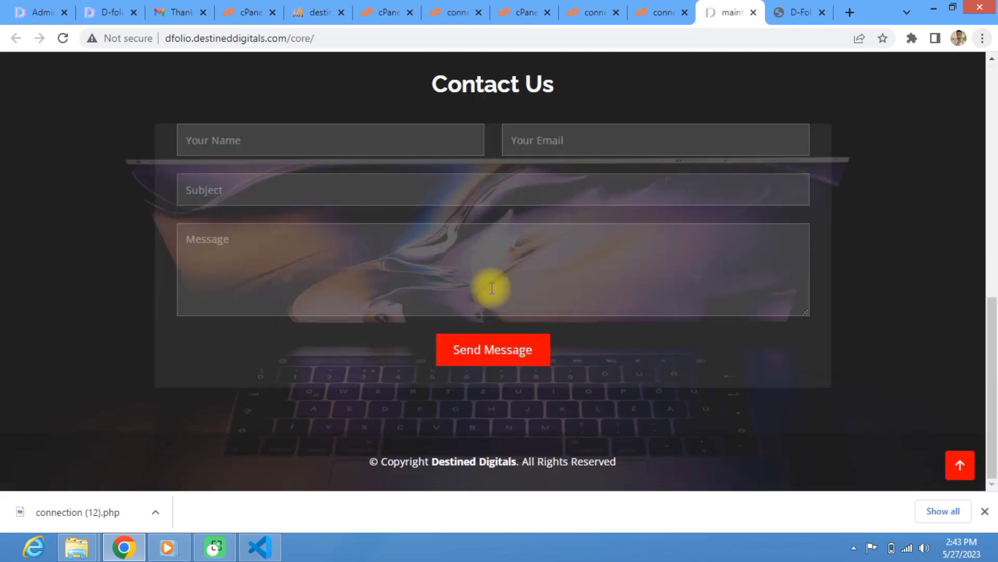
pyautogui.scroll(10, 492, 287)
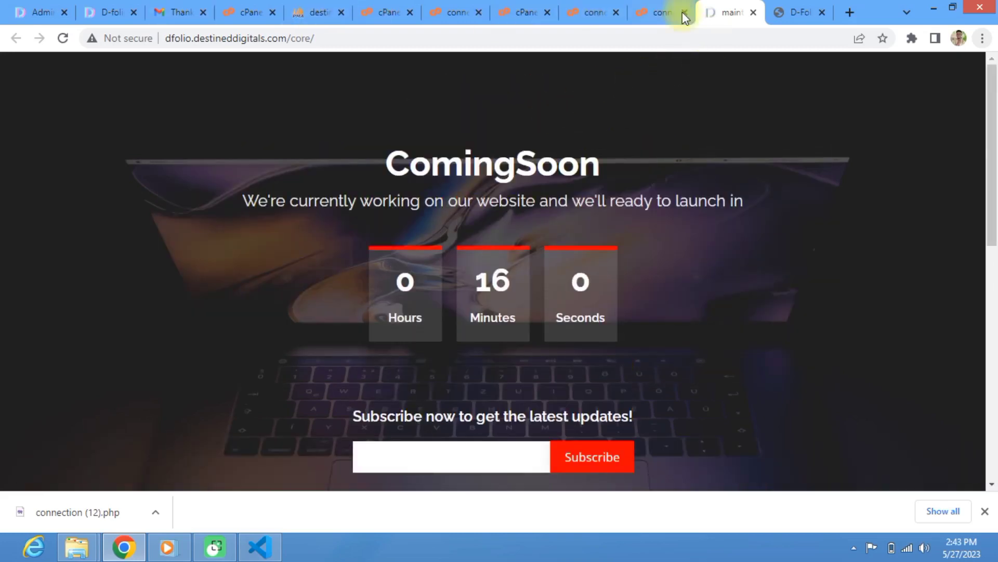
pyautogui.click(575, 37)
pyautogui.hotkey('ctrl', 'c')
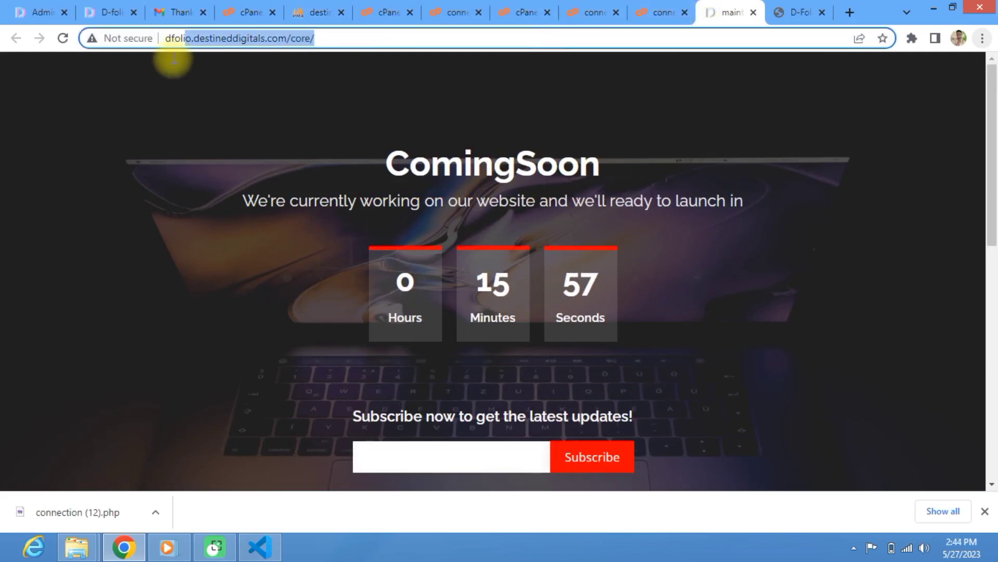
# Step: Open the site's /Admin address in a new tab and dismiss the installation notice
pyautogui.click(847, 12)
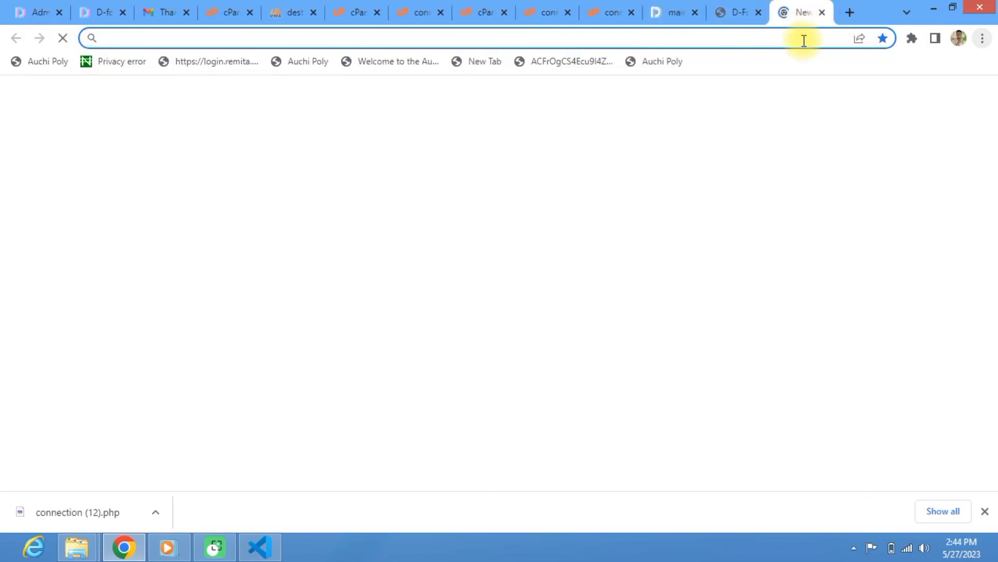
pyautogui.click(803, 40)
pyautogui.hotkey('ctrl', 'v')
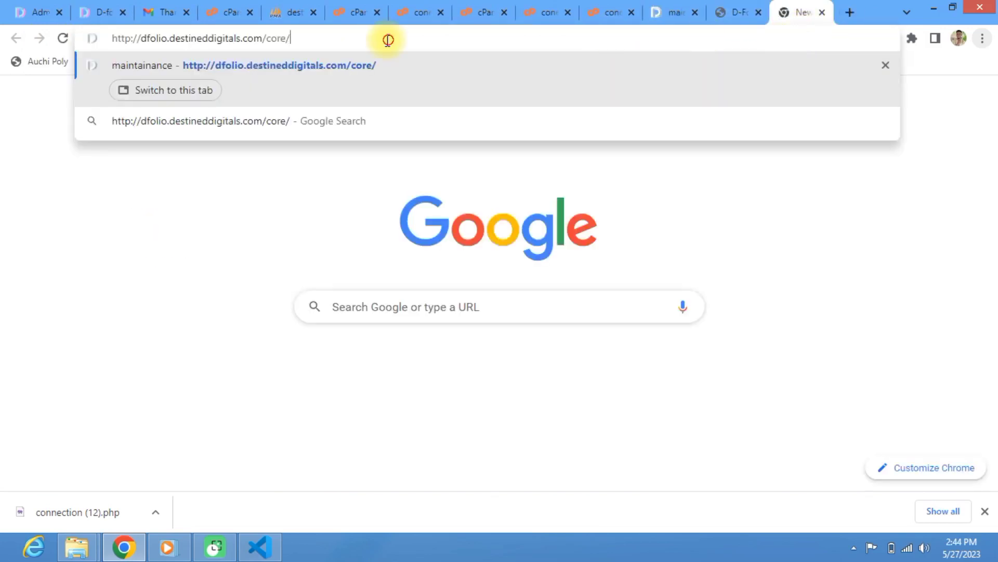
pyautogui.moveTo(289, 40); pyautogui.dragTo(267, 40)
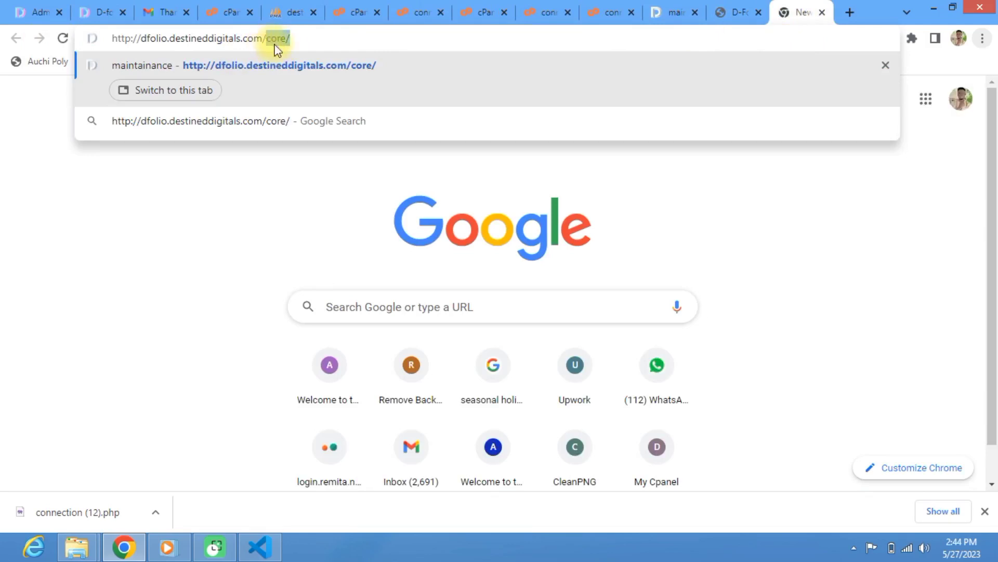
pyautogui.write('Admin')
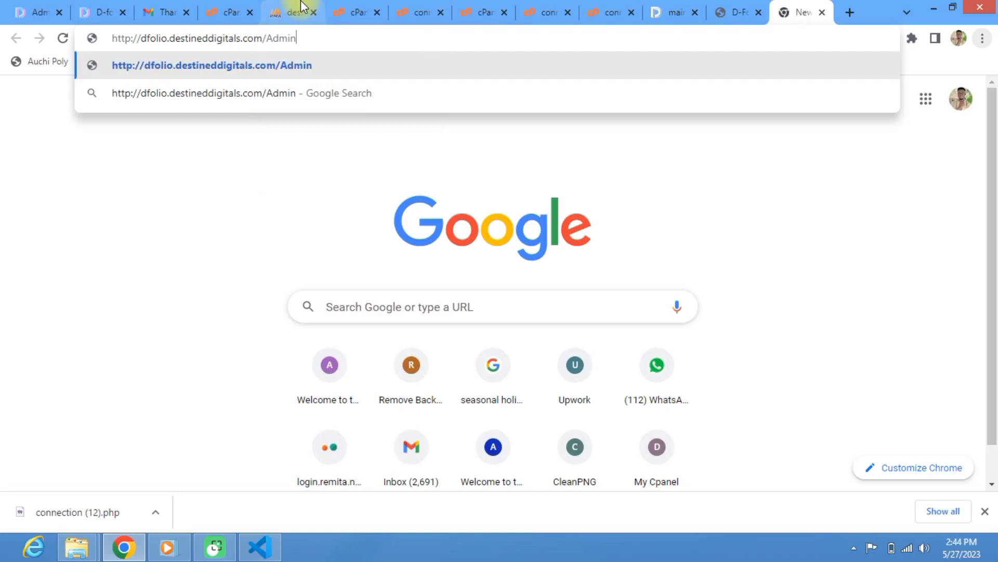
pyautogui.press('Return')
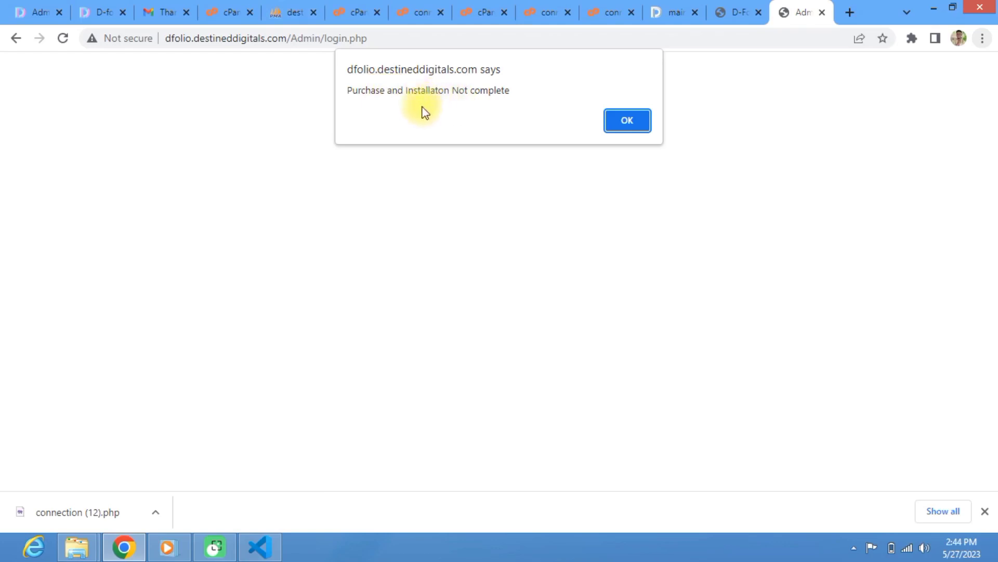
pyautogui.click(627, 125)
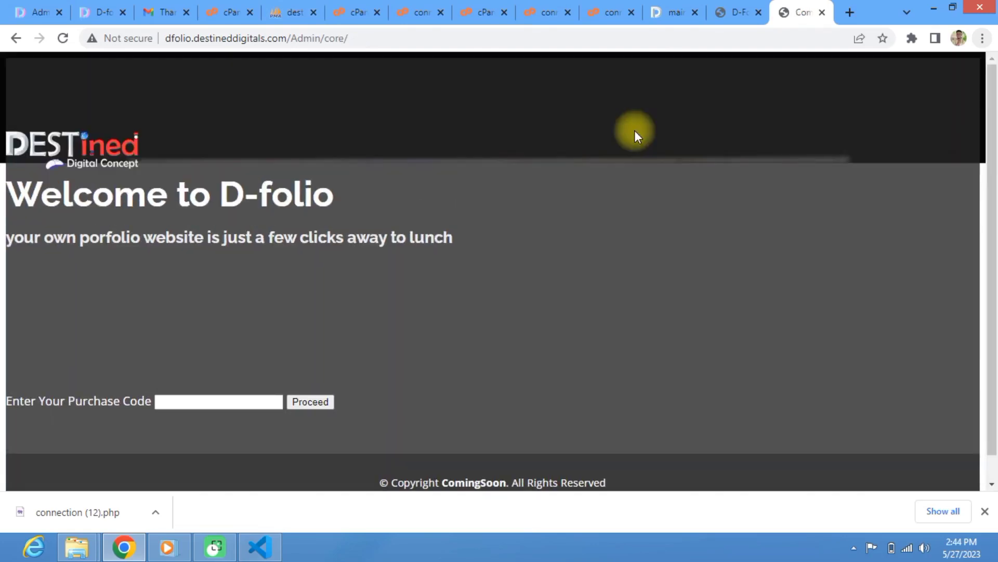
# Step: Enter the purchase code and proceed to the Create Admin Account page
pyautogui.scroll(-1, 303, 288)
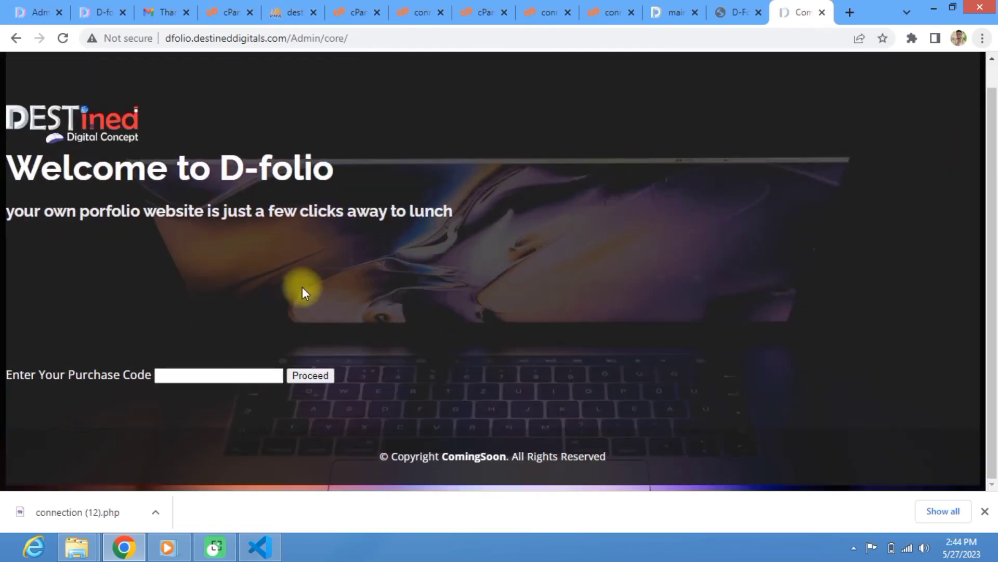
pyautogui.click(227, 373)
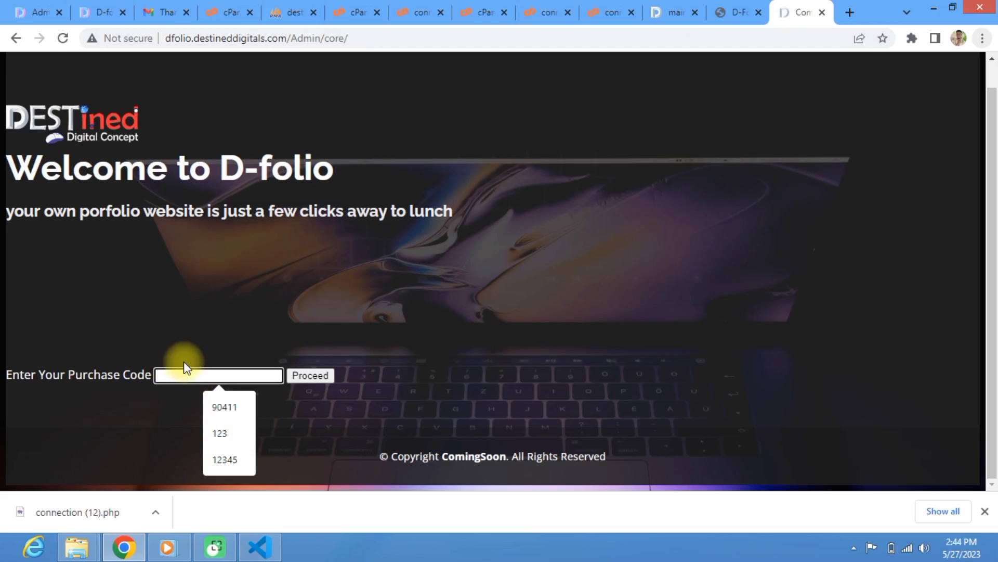
pyautogui.write('123')
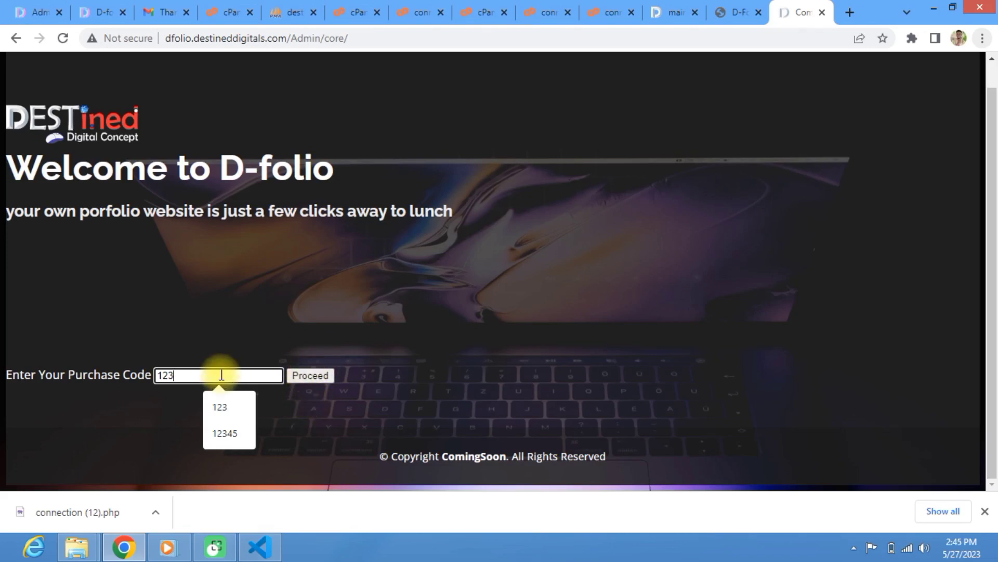
pyautogui.click(306, 375)
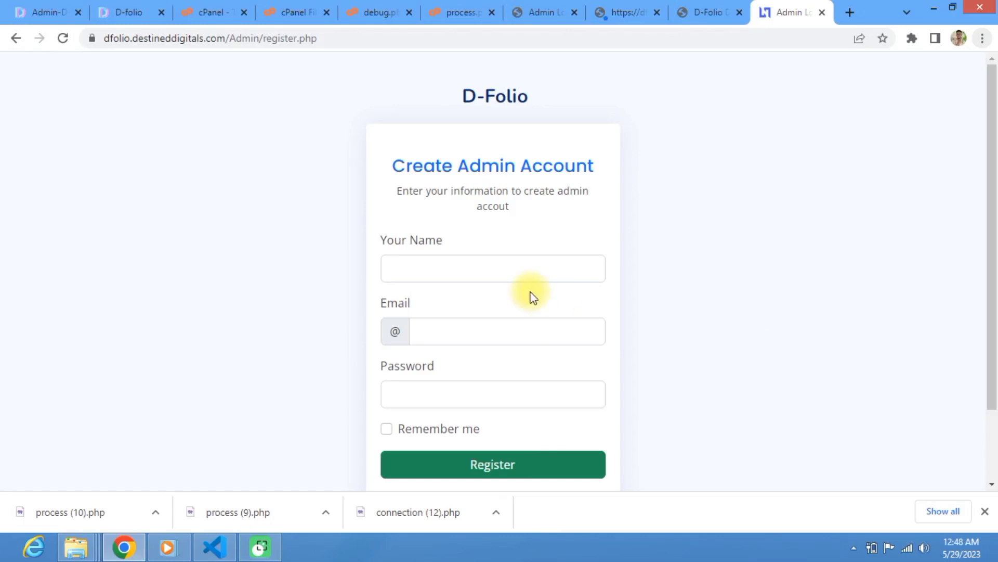
# Step: Fill the registration form with the saved name, saved email and a password
pyautogui.click(473, 266)
pyautogui.write('de')
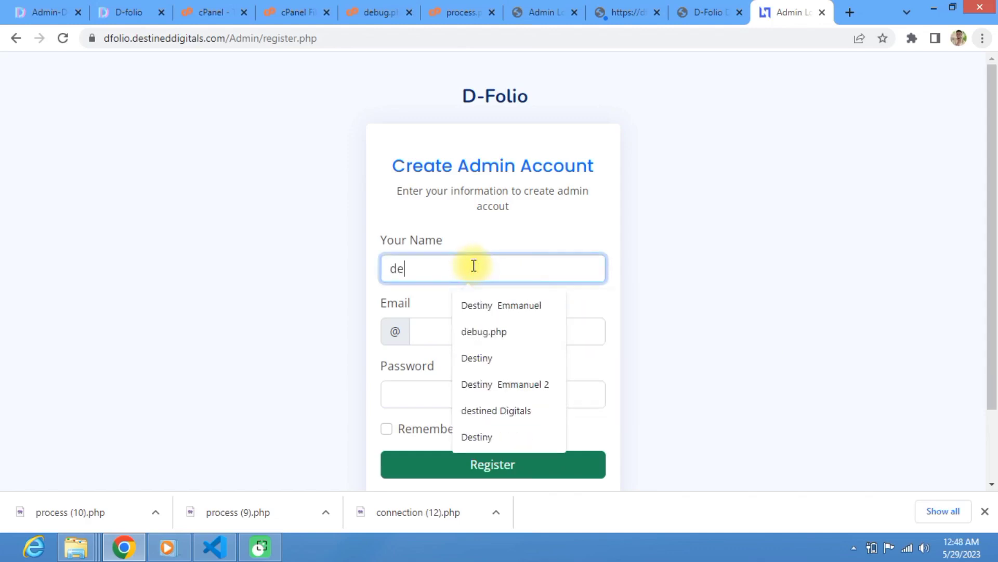
pyautogui.click(544, 305)
pyautogui.click(477, 335)
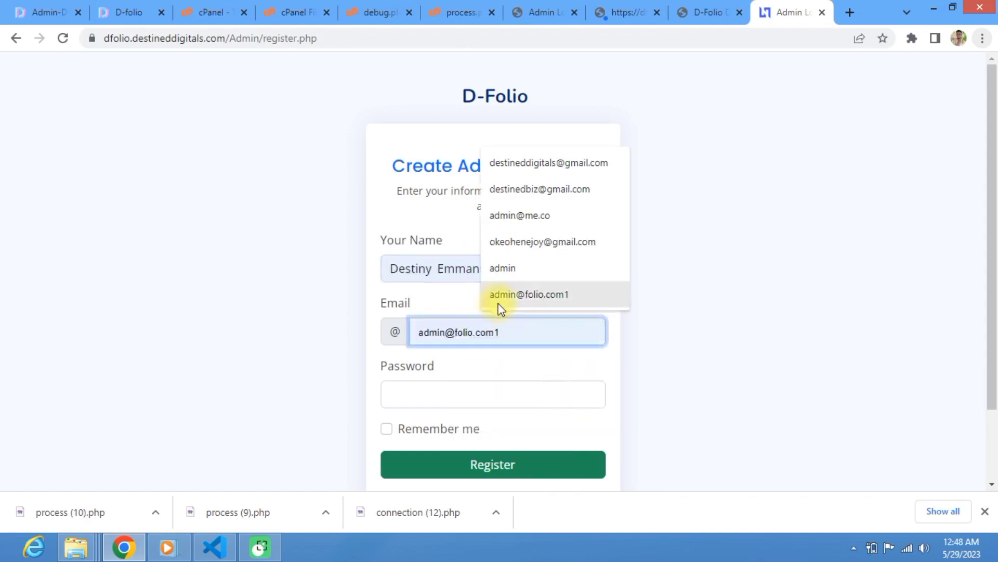
pyautogui.click(540, 163)
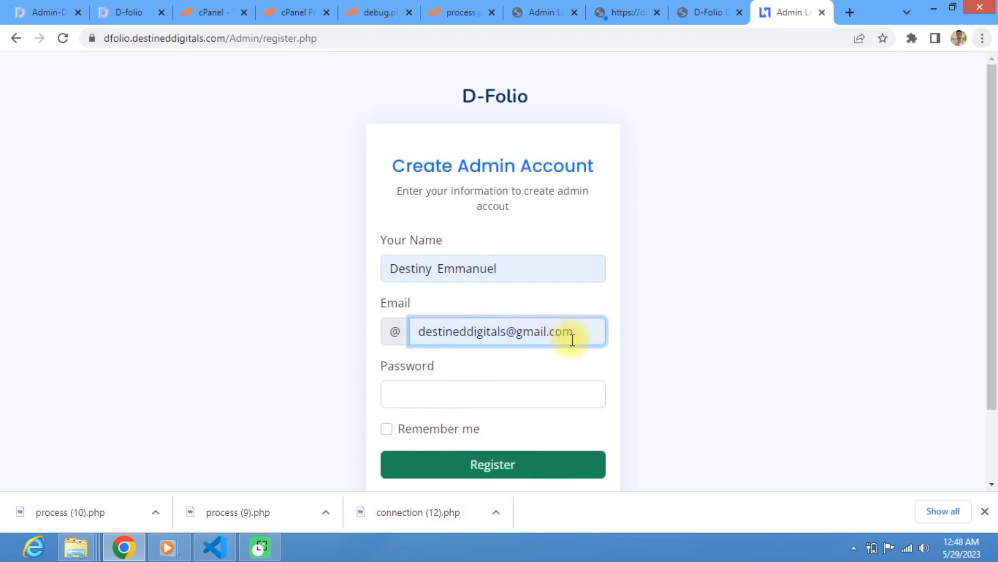
pyautogui.click(460, 389)
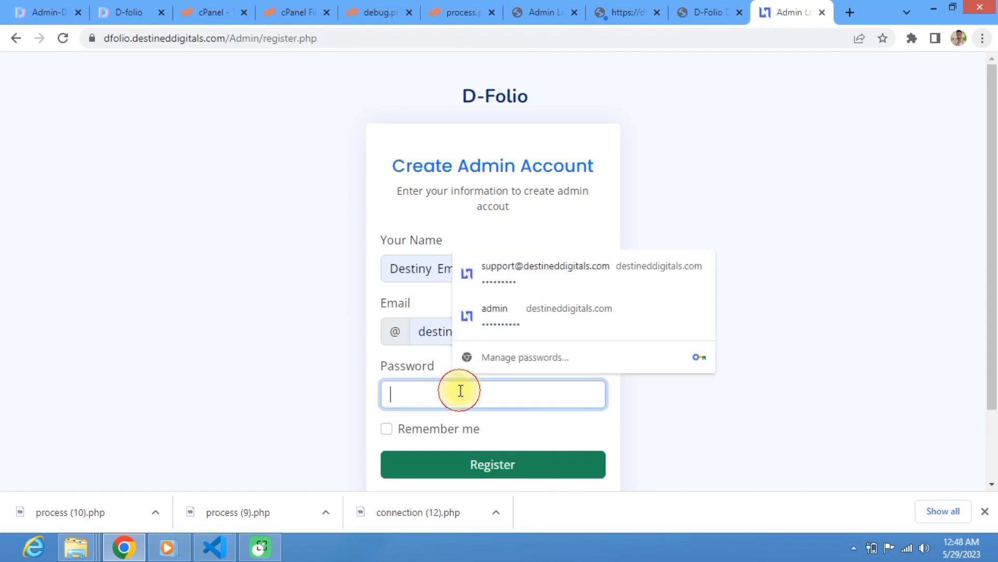
pyautogui.write('123')
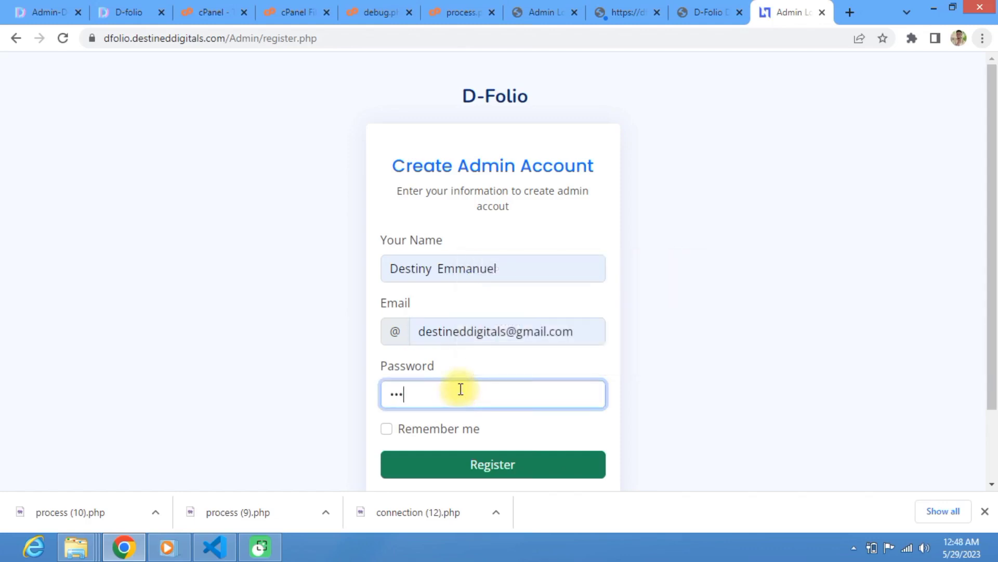
# Step: Submit the admin registration and dismiss the progress and 'Registration in Complete' notices
pyautogui.click(482, 465)
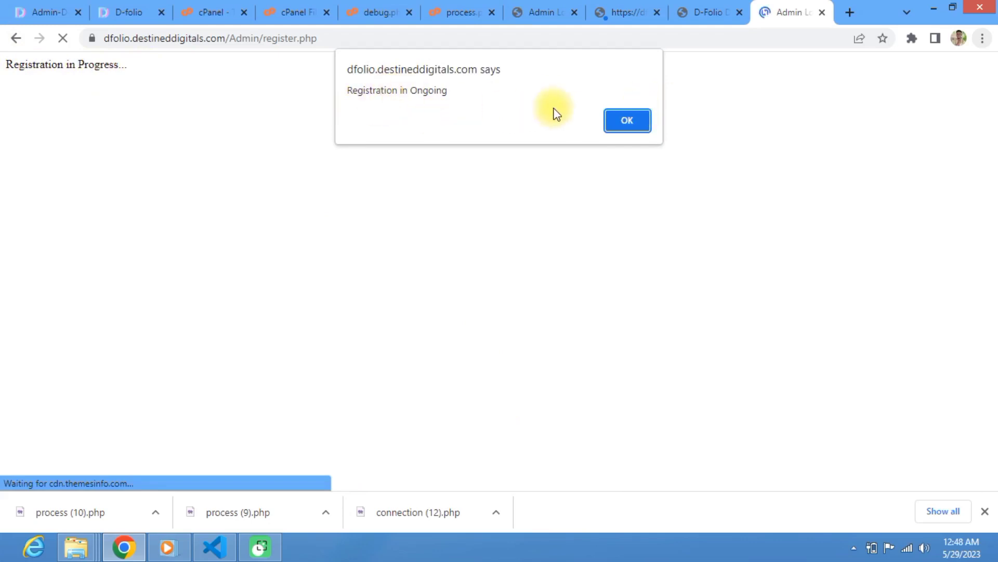
pyautogui.click(641, 120)
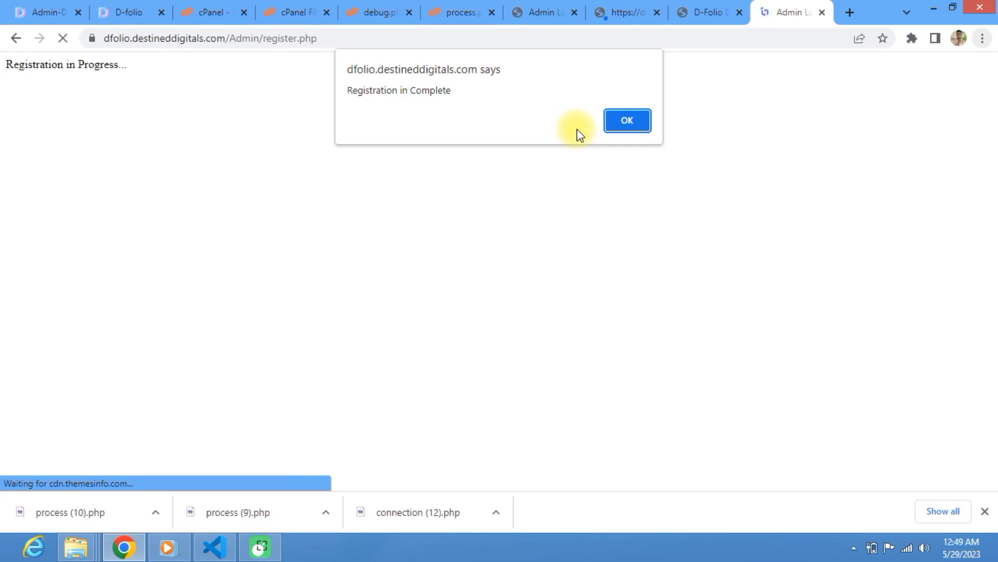
pyautogui.click(634, 121)
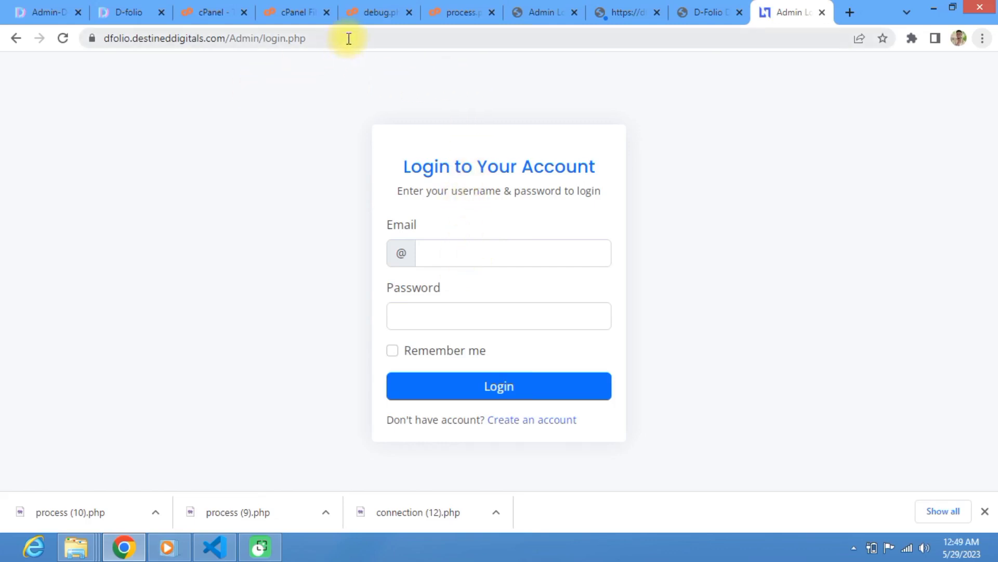
pyautogui.moveTo(349, 38); pyautogui.dragTo(264, 40)
pyautogui.write('register')
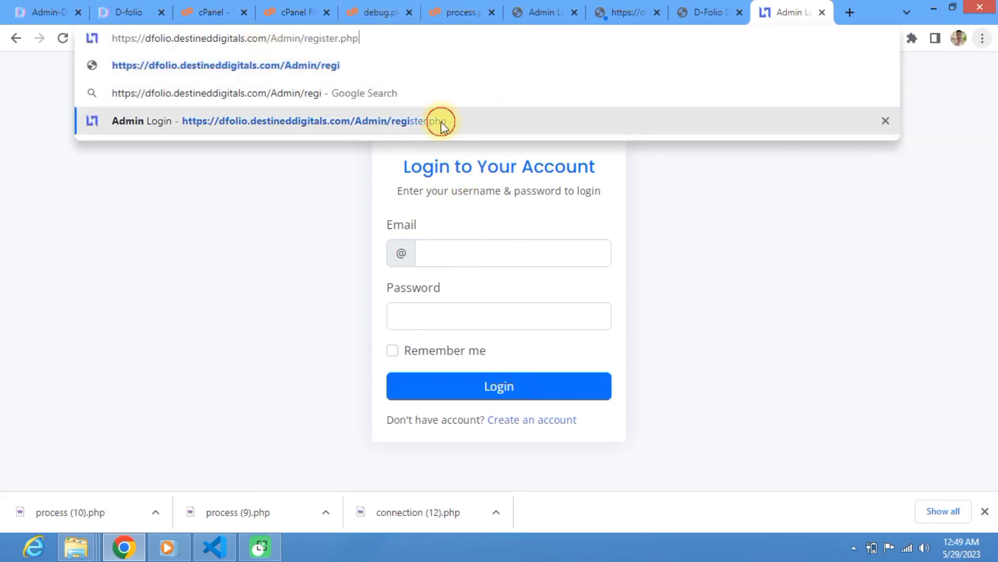
pyautogui.click(441, 122)
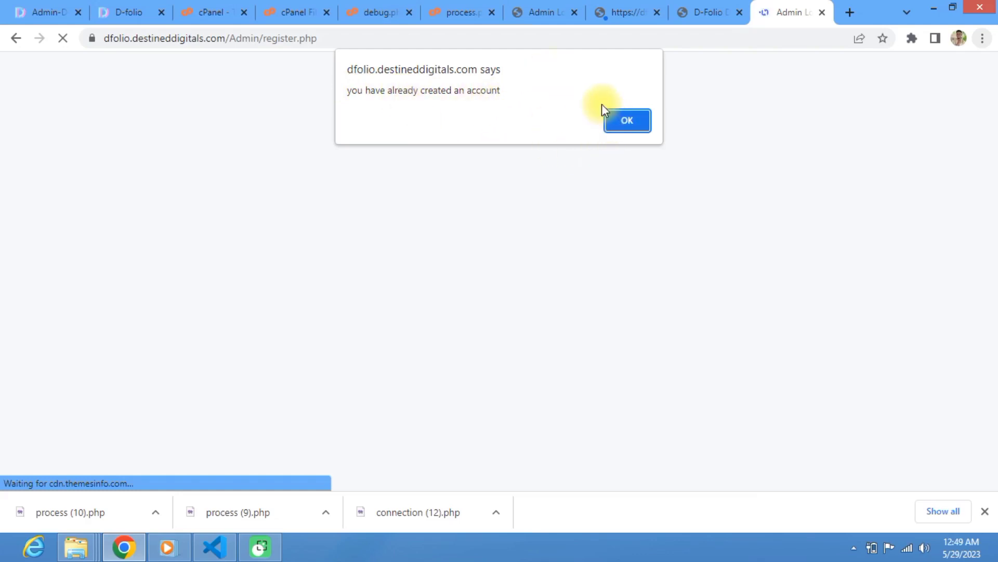
pyautogui.click(621, 125)
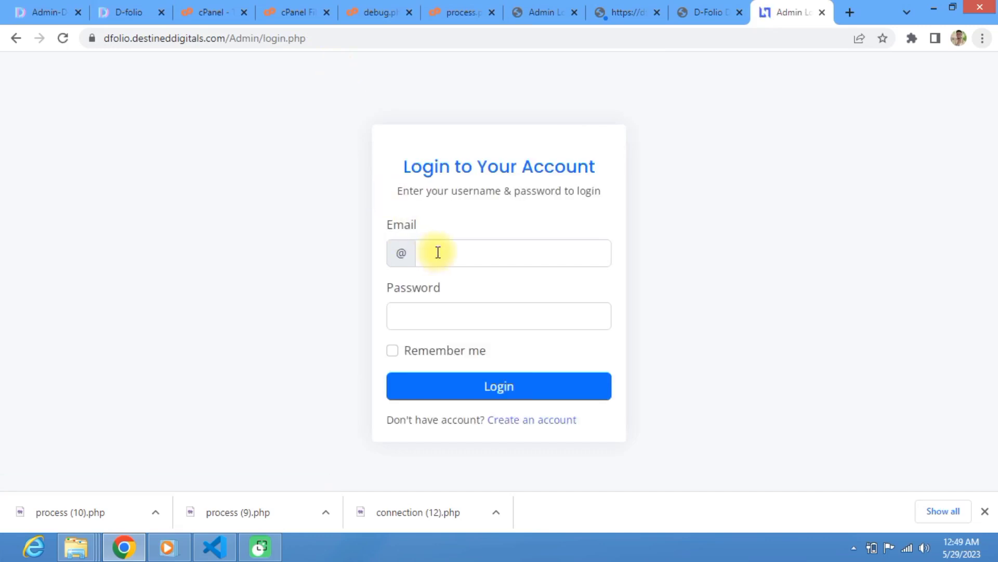
pyautogui.click(440, 252)
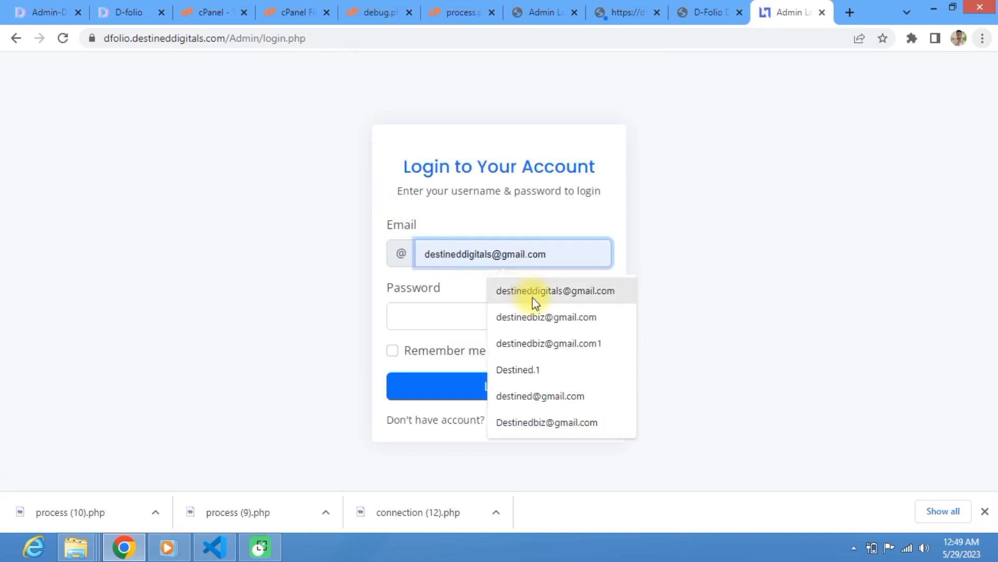
# Step: Log in with the saved admin email and password, then dismiss the success alert
pyautogui.click(541, 290)
pyautogui.click(430, 314)
pyautogui.write('•••')
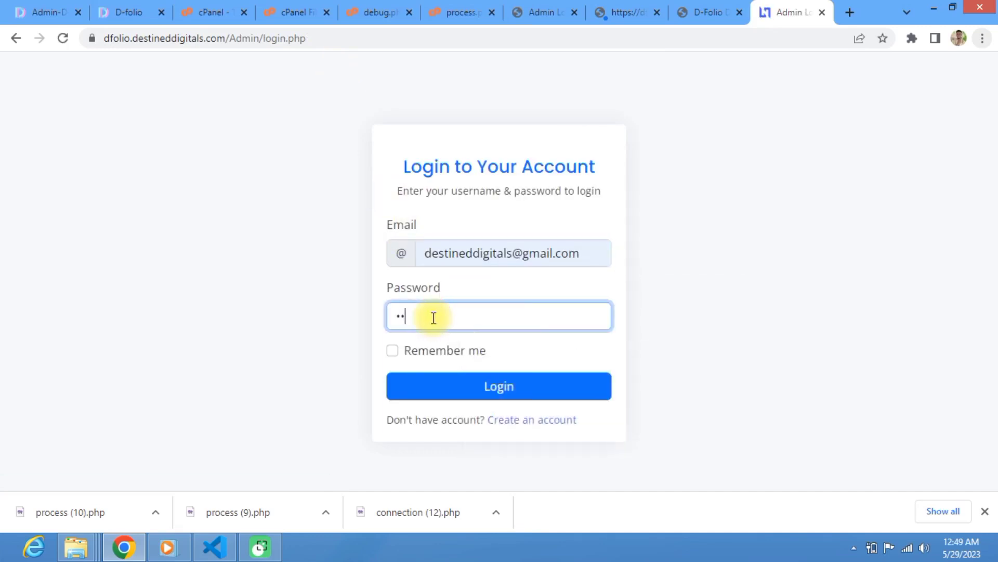
pyautogui.click(478, 385)
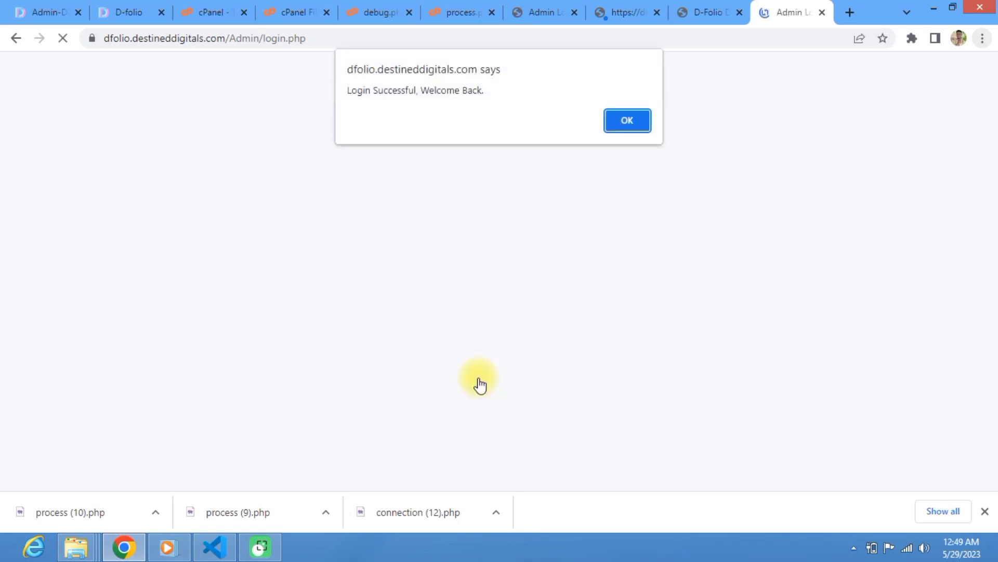
pyautogui.click(614, 119)
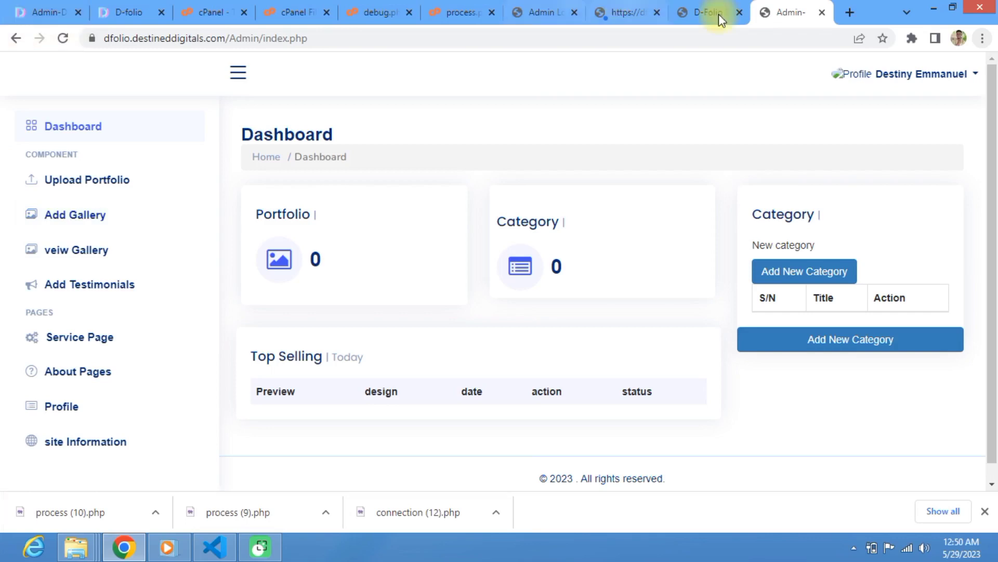
pyautogui.click(611, 12)
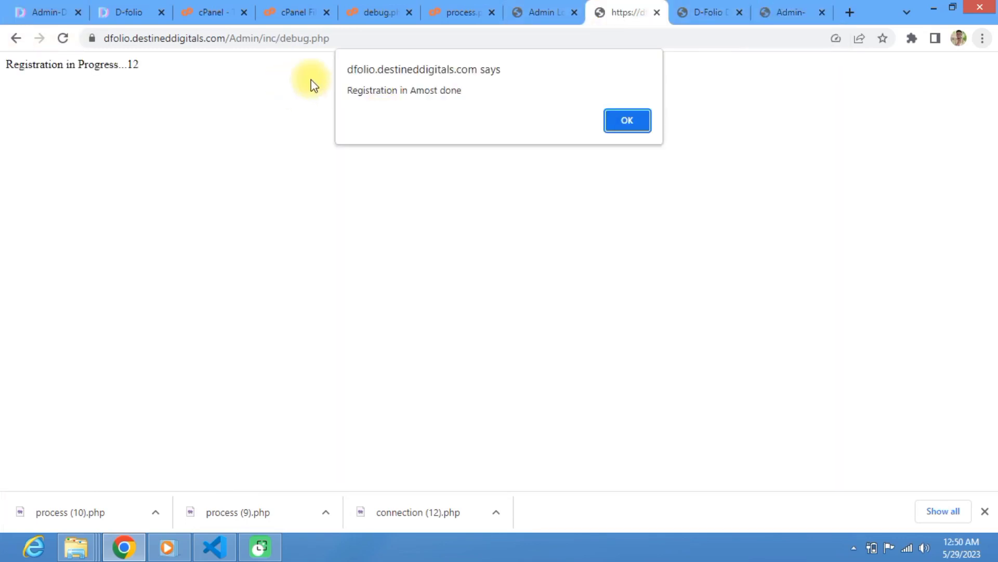
pyautogui.click(358, 38)
pyautogui.moveTo(357, 38); pyautogui.dragTo(228, 38)
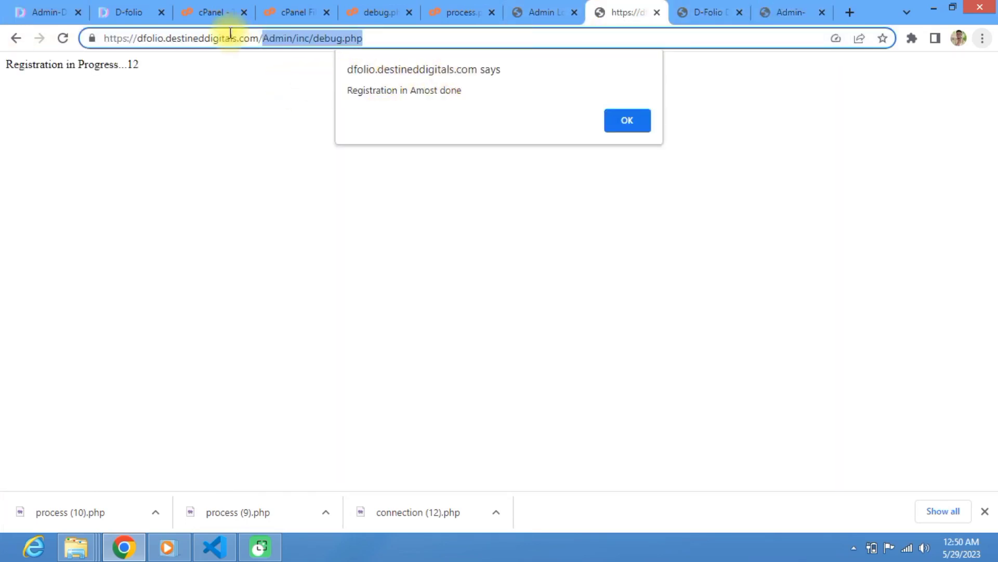
pyautogui.press('BackSpace')
pyautogui.press('Return')
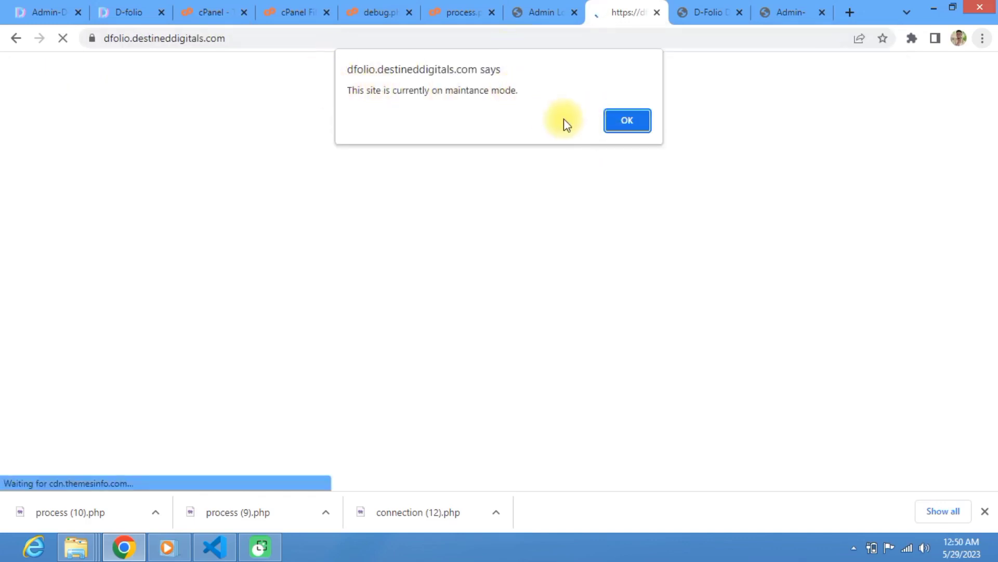
pyautogui.click(632, 125)
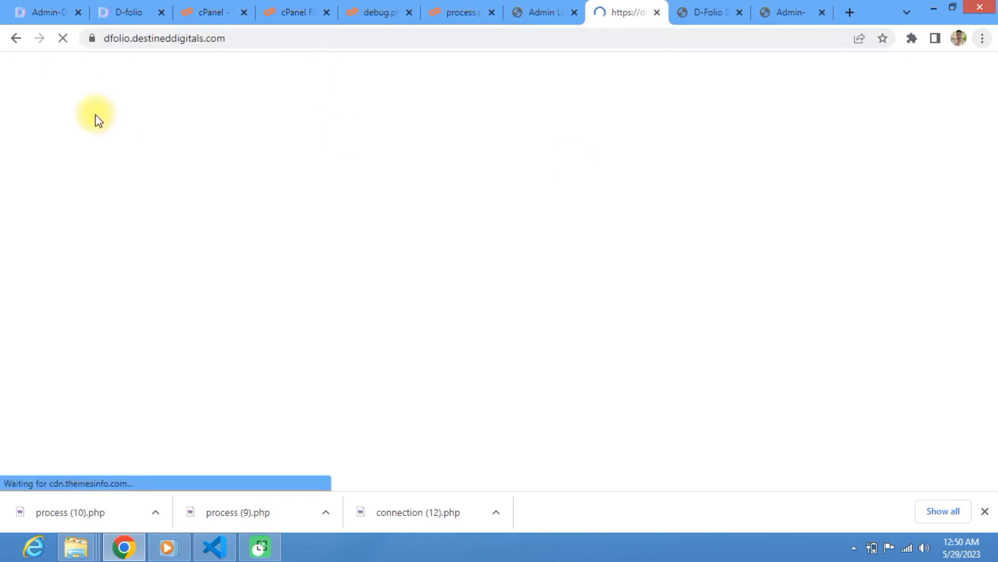
pyautogui.click(797, 8)
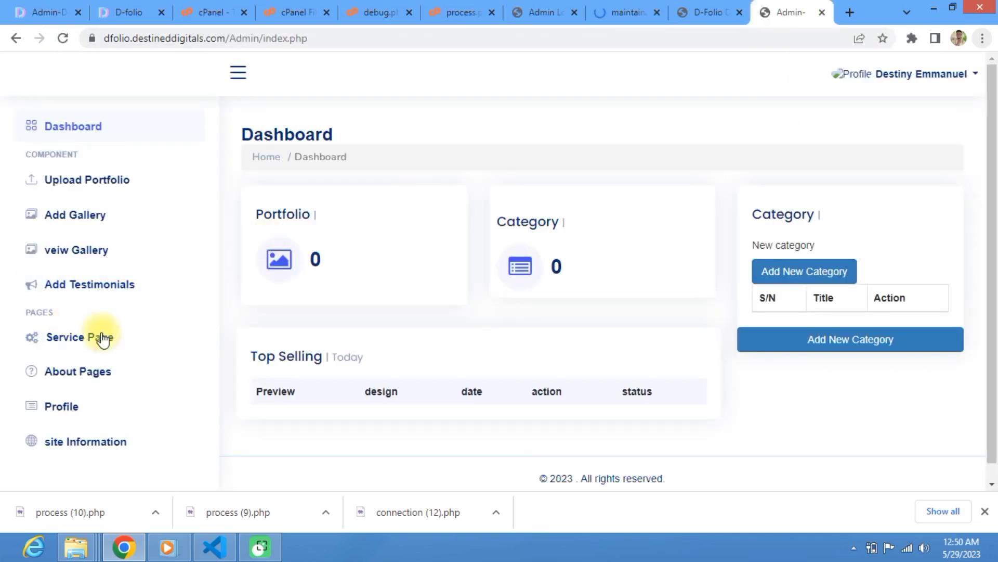
pyautogui.scroll(-1, 156, 395)
pyautogui.scroll(1, 230, 403)
pyautogui.scroll(-1, 42, 401)
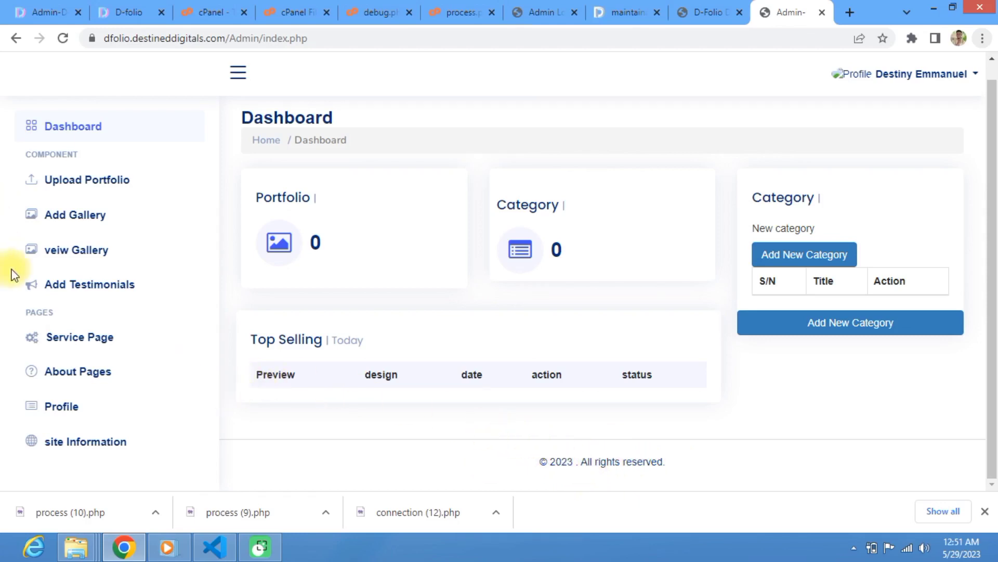
# Step: Open the site Information page and scroll through its Global Settings form
pyautogui.click(97, 445)
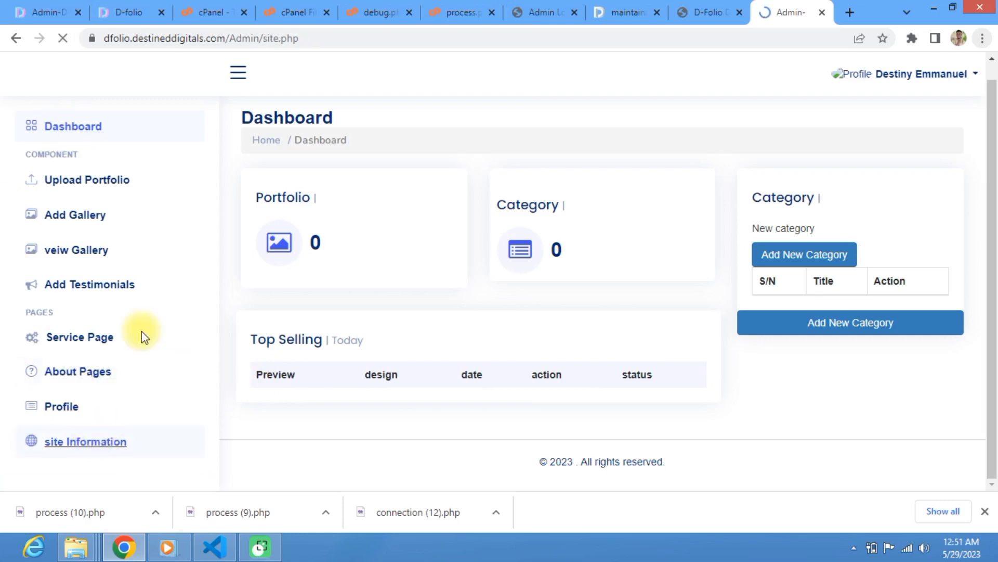
pyautogui.scroll(-4, 261, 198)
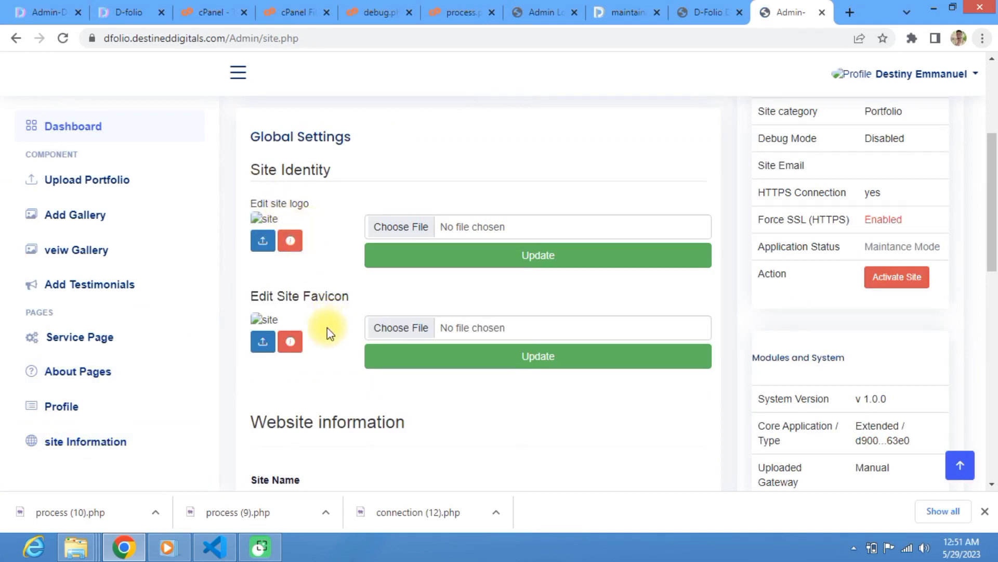
pyautogui.scroll(-3, 214, 161)
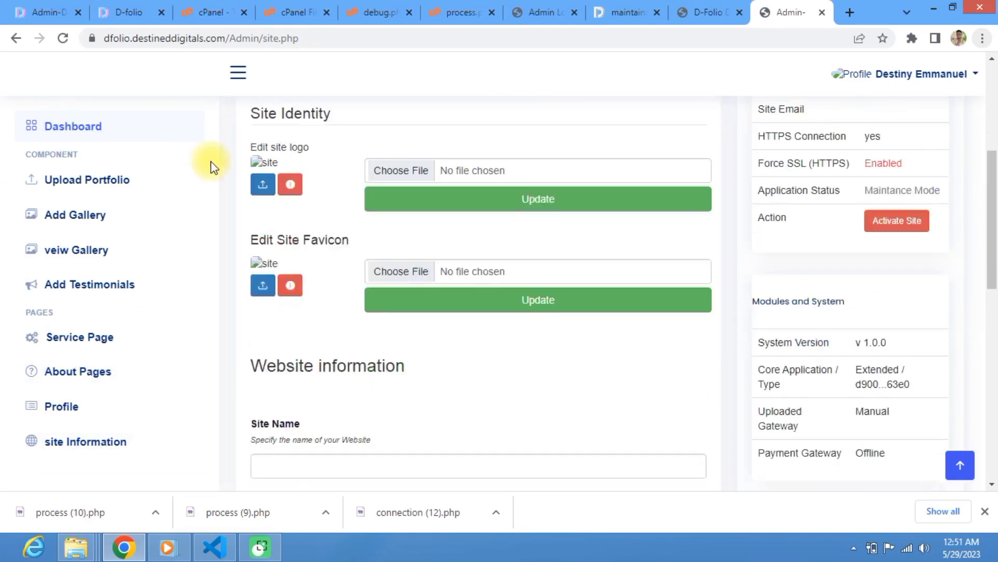
pyautogui.scroll(-10, 292, 312)
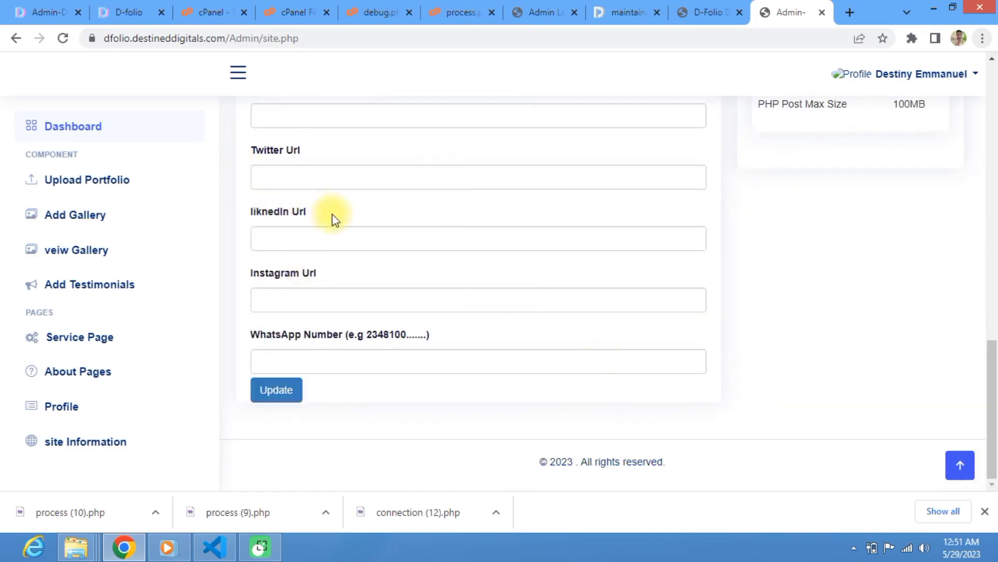
pyautogui.scroll(2, 338, 218)
pyautogui.scroll(5, 345, 222)
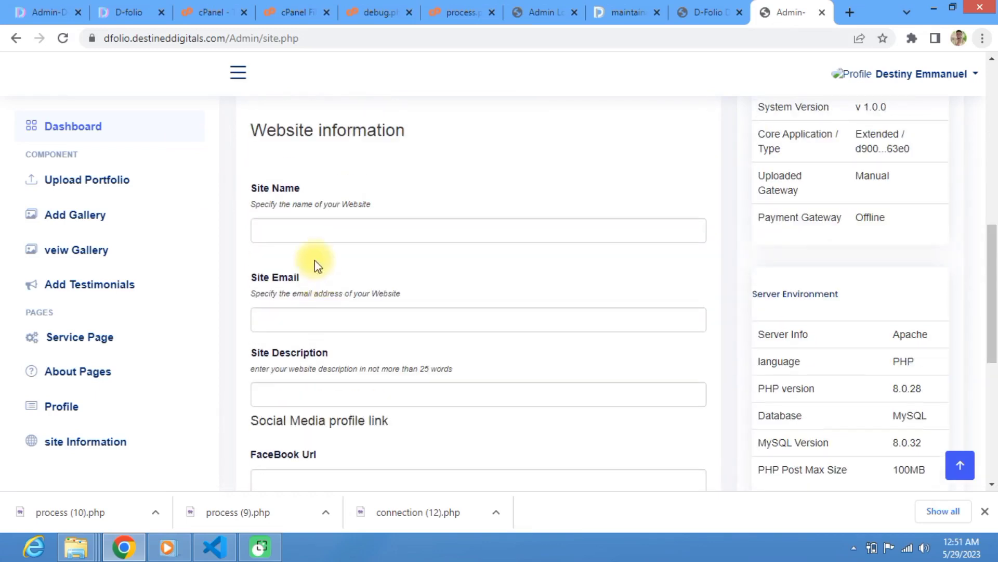
pyautogui.scroll(8, 263, 209)
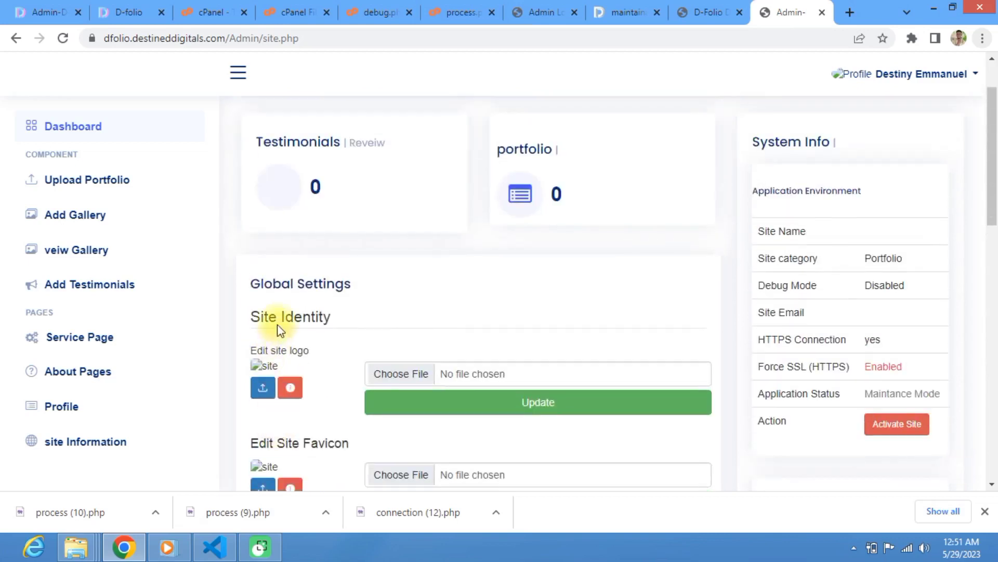
pyautogui.scroll(1, 277, 441)
pyautogui.scroll(-4, 273, 445)
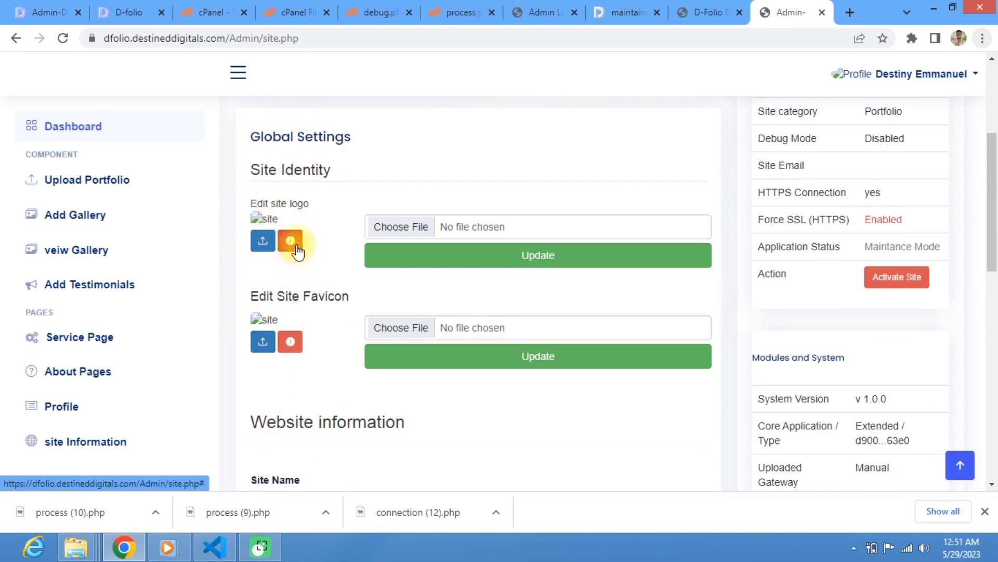
# Step: Read the site logo and favicon help, noting the recommended 16x16 favicon size
pyautogui.click(292, 245)
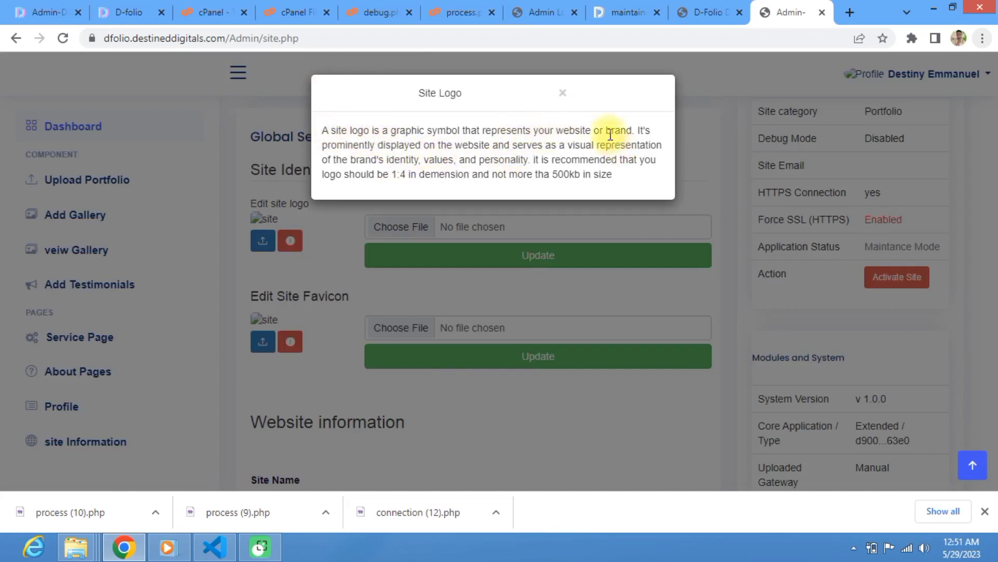
pyautogui.click(327, 283)
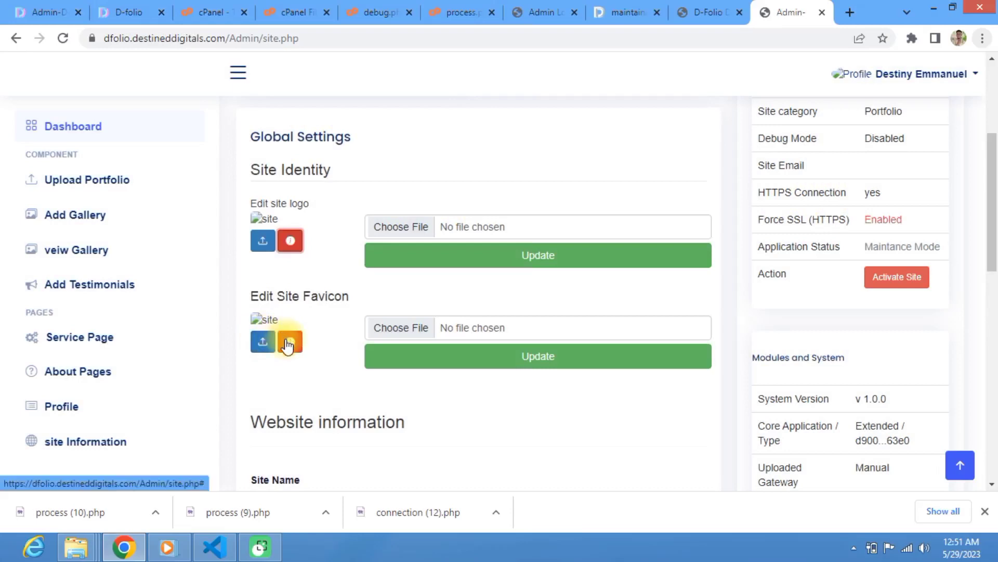
pyautogui.click(288, 343)
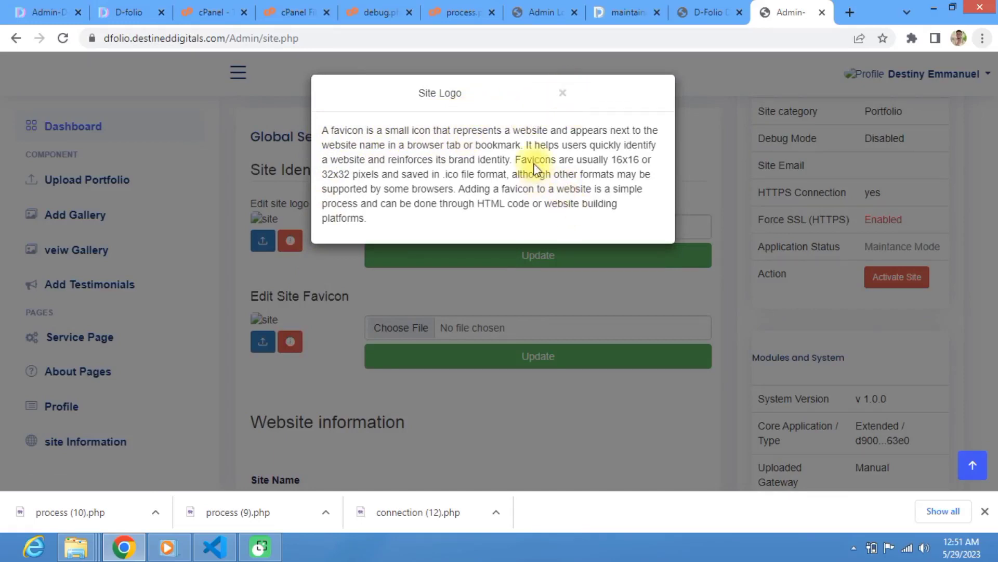
pyautogui.doubleClick(618, 160)
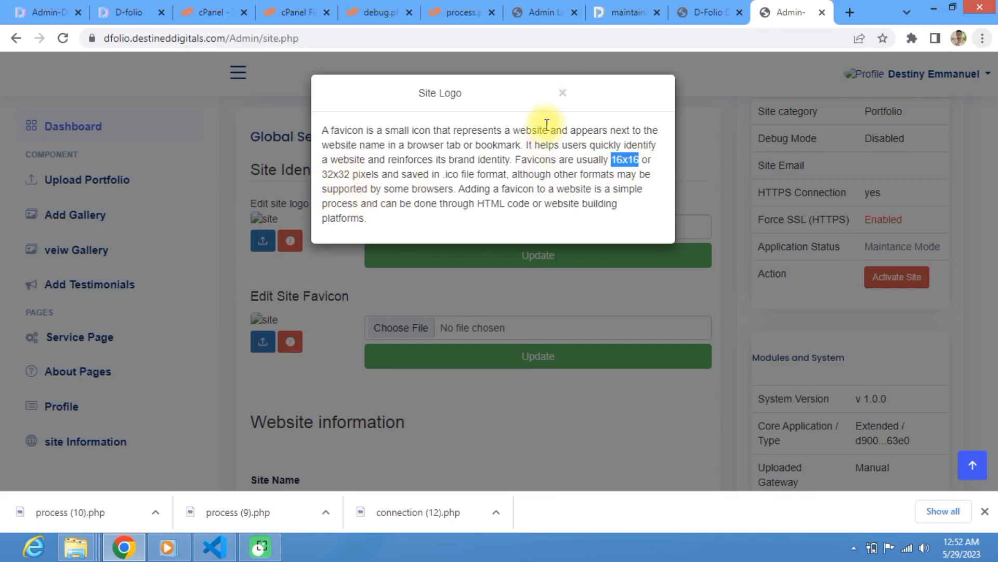
pyautogui.click(562, 93)
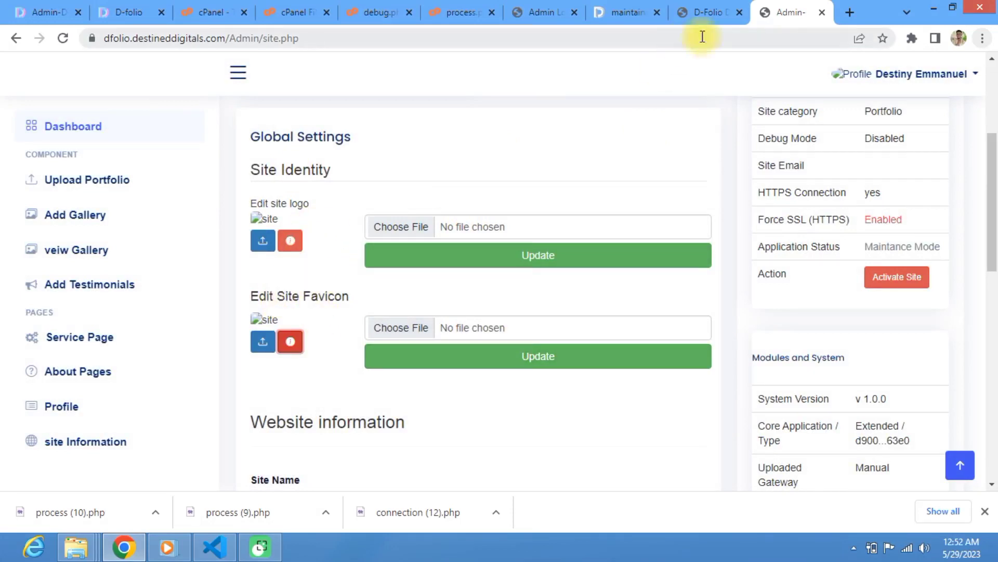
# Step: Search Google in a new tab for 'baking logo' images to find a bakery logo
pyautogui.click(850, 12)
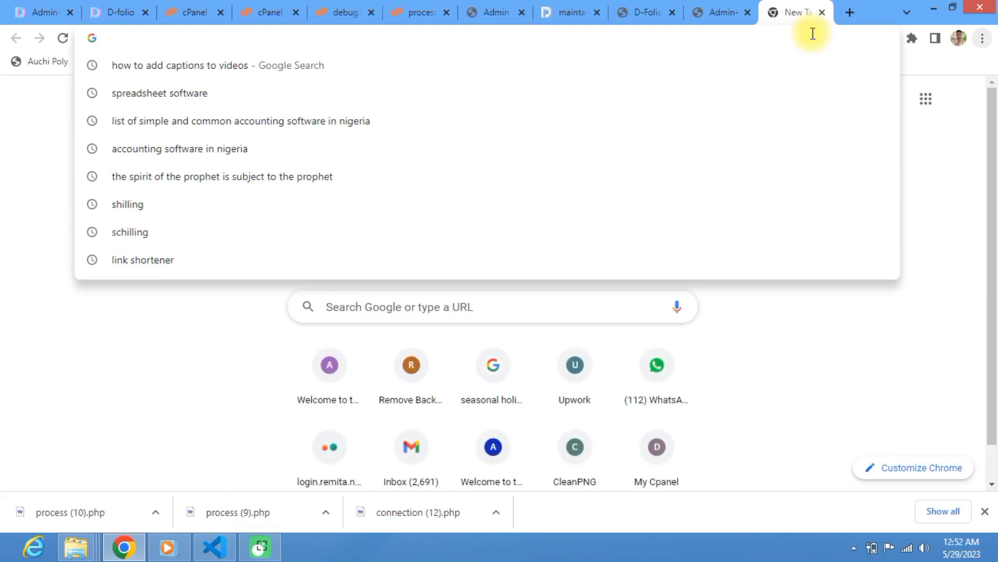
pyautogui.write('bakun')
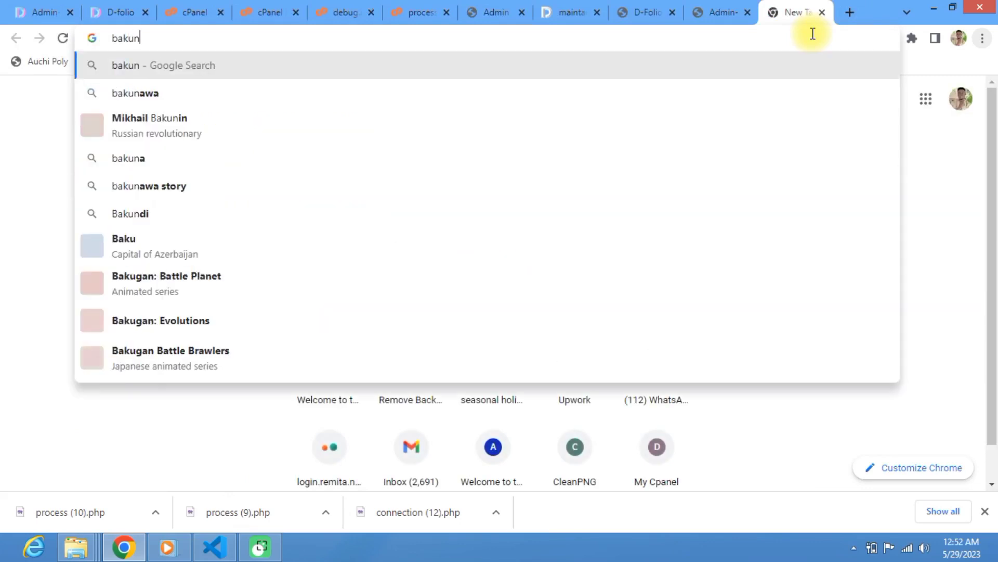
pyautogui.press('BackSpace')
pyautogui.press('BackSpace')
pyautogui.press('BackSpace')
pyautogui.write('king ')
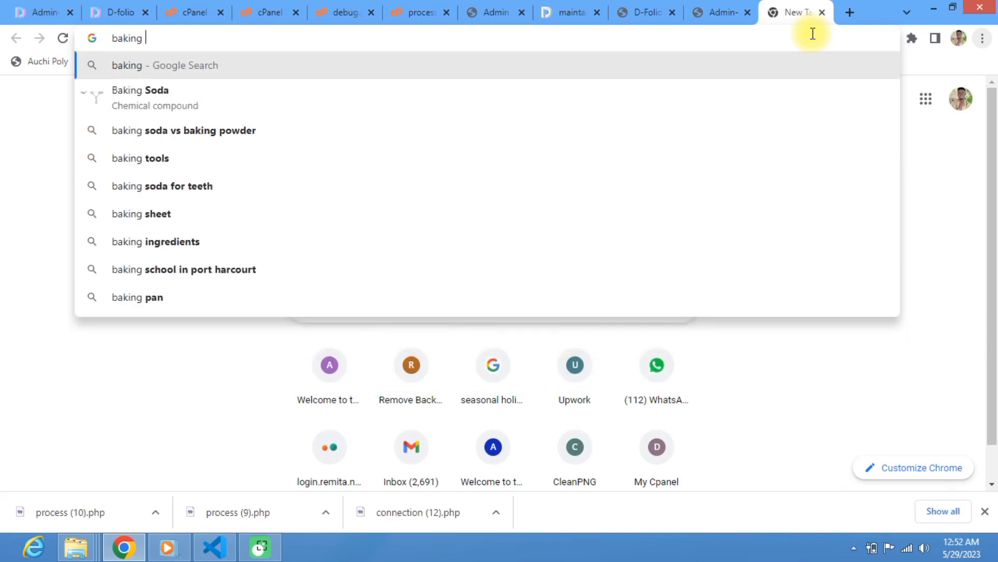
pyautogui.write('logo')
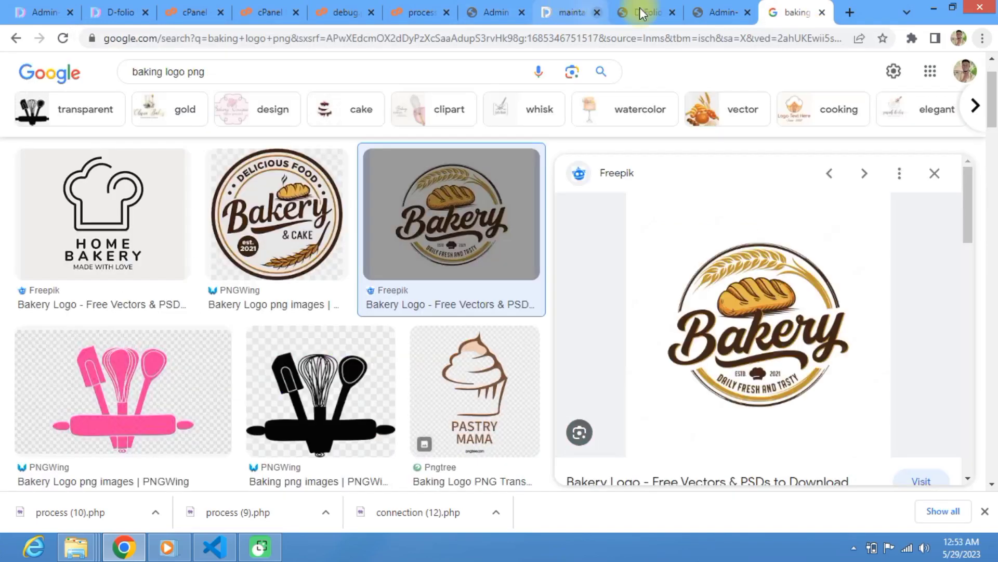
pyautogui.click(709, 8)
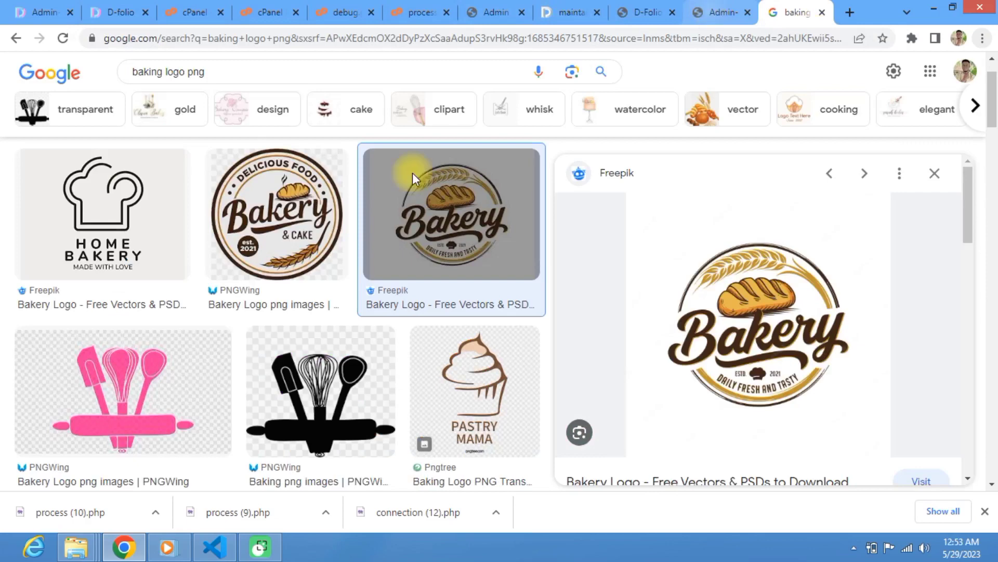
# Step: Upload NEW LOGO t.png from the Desktop as the site logo and dismiss the confirmation
pyautogui.click(403, 232)
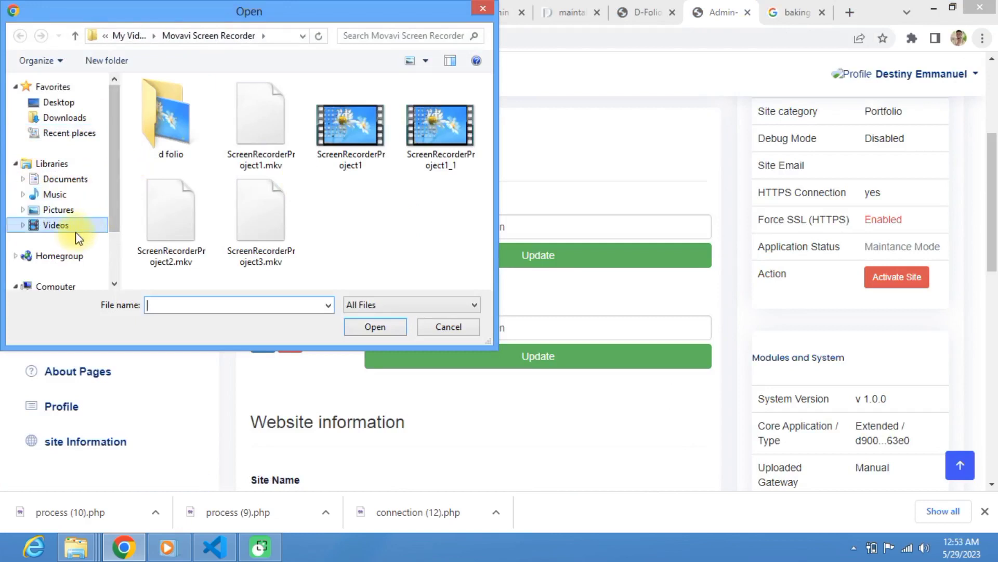
pyautogui.click(51, 103)
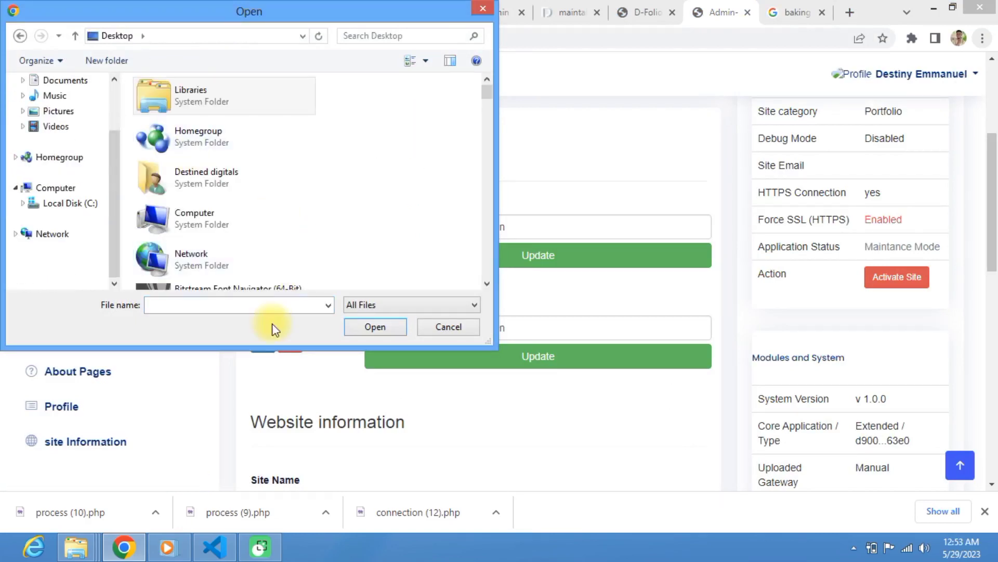
pyautogui.click(270, 307)
pyautogui.write('new')
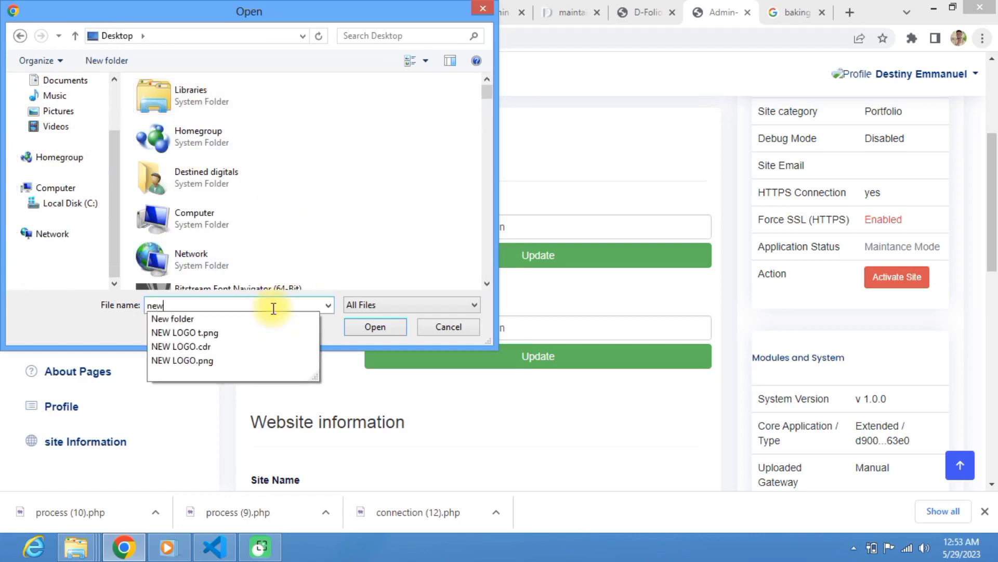
pyautogui.click(373, 329)
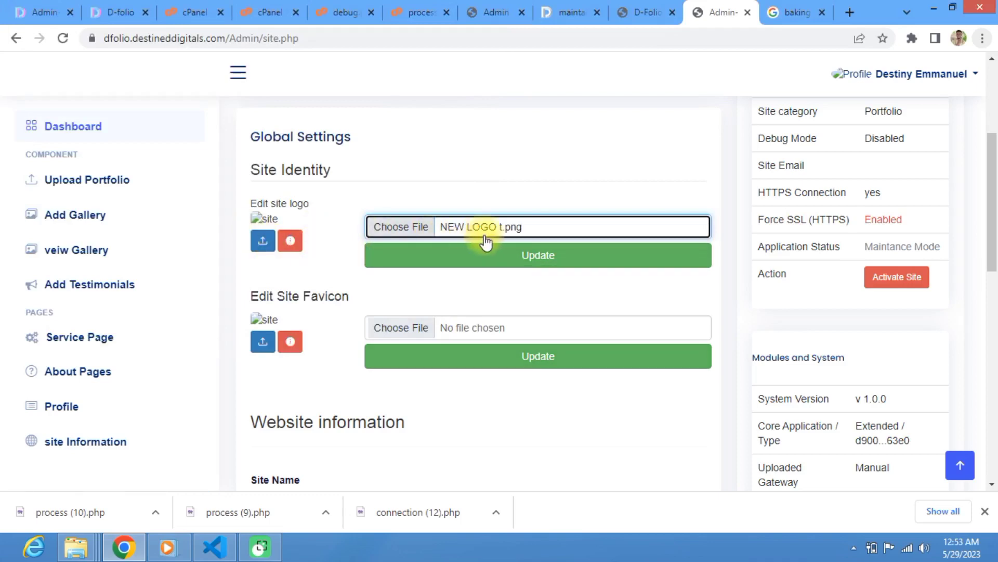
pyautogui.click(497, 258)
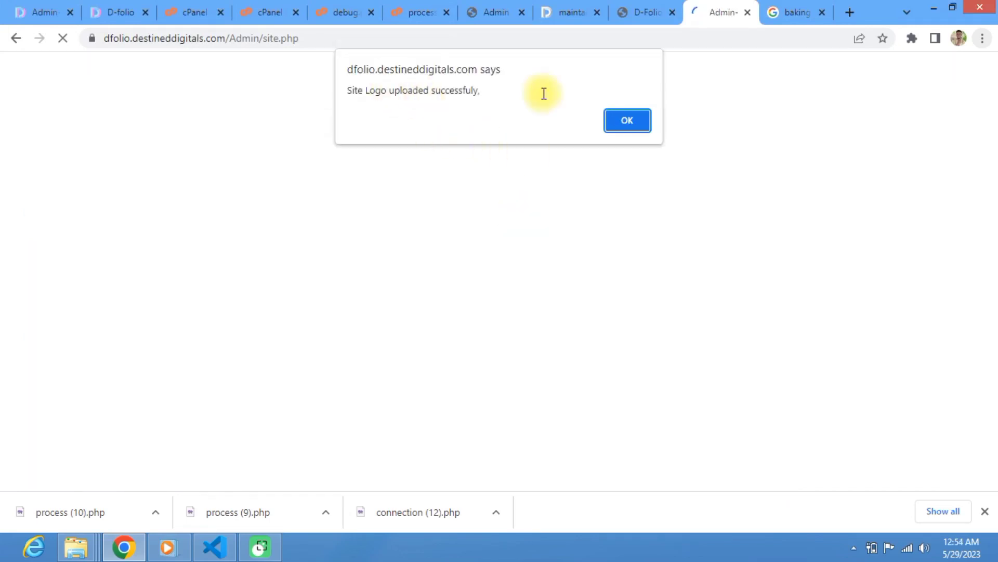
pyautogui.click(637, 118)
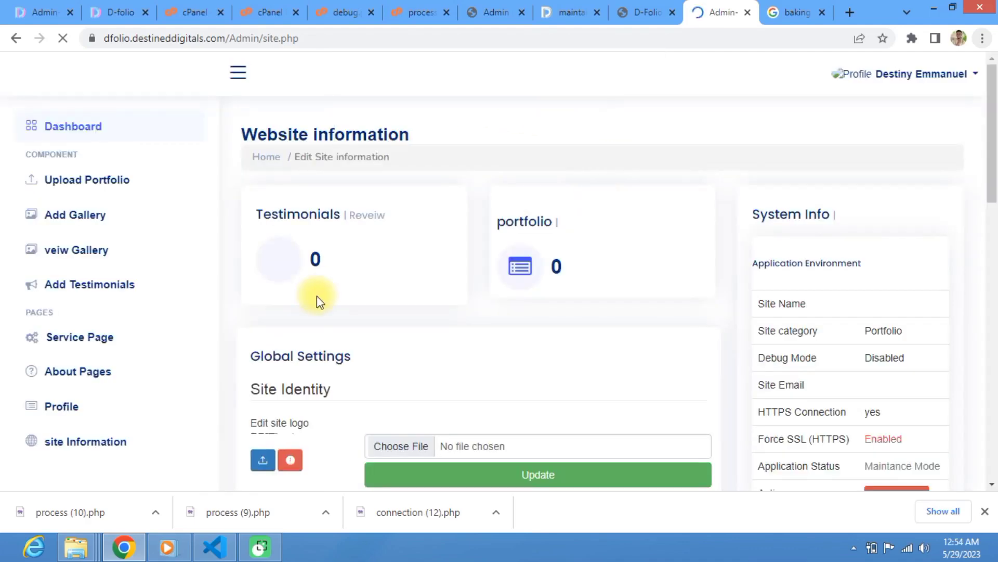
# Step: Upload icon.png from the Desktop as the site favicon and dismiss the success alert
pyautogui.scroll(-4, 316, 296)
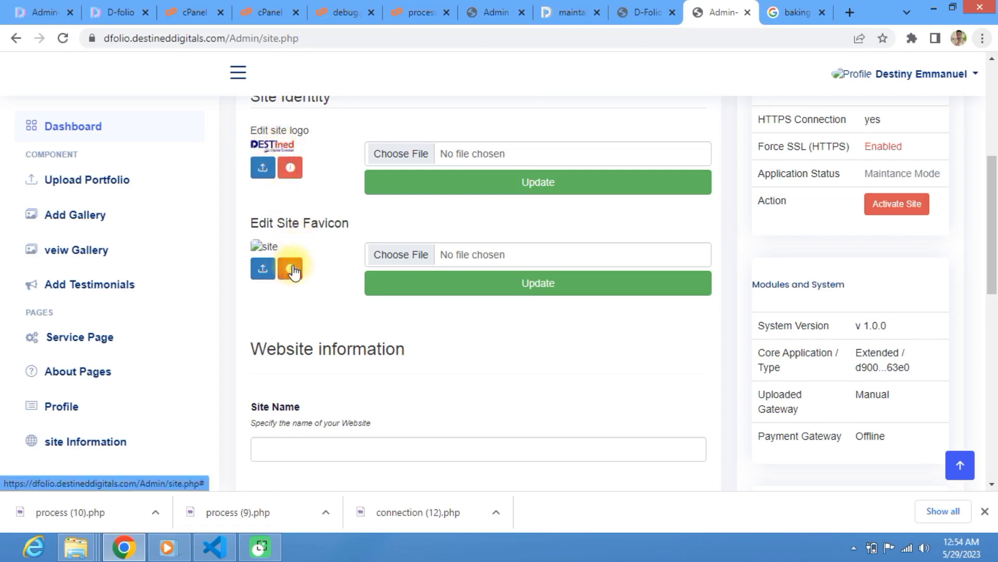
pyautogui.click(415, 261)
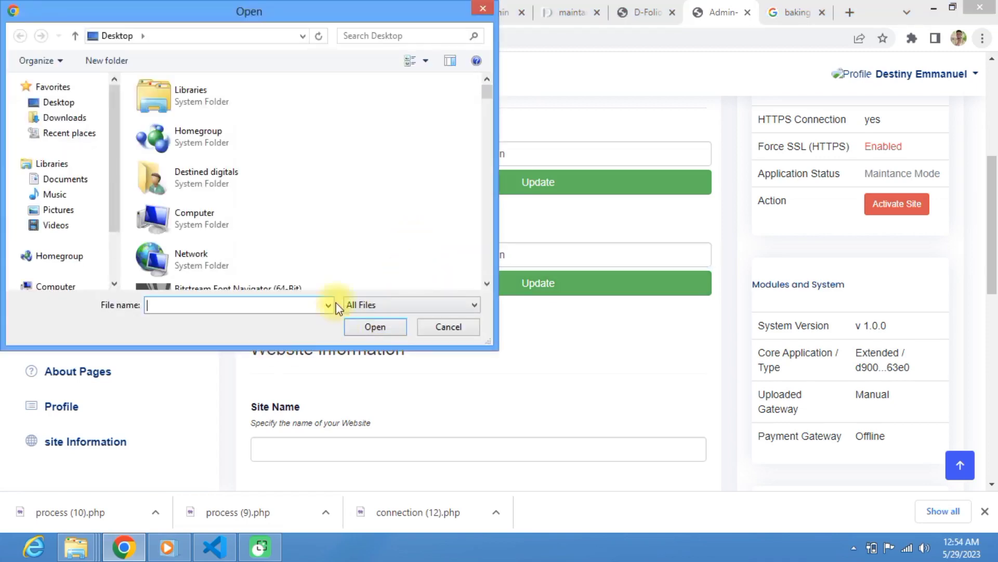
pyautogui.click(487, 284)
pyautogui.click(487, 284)
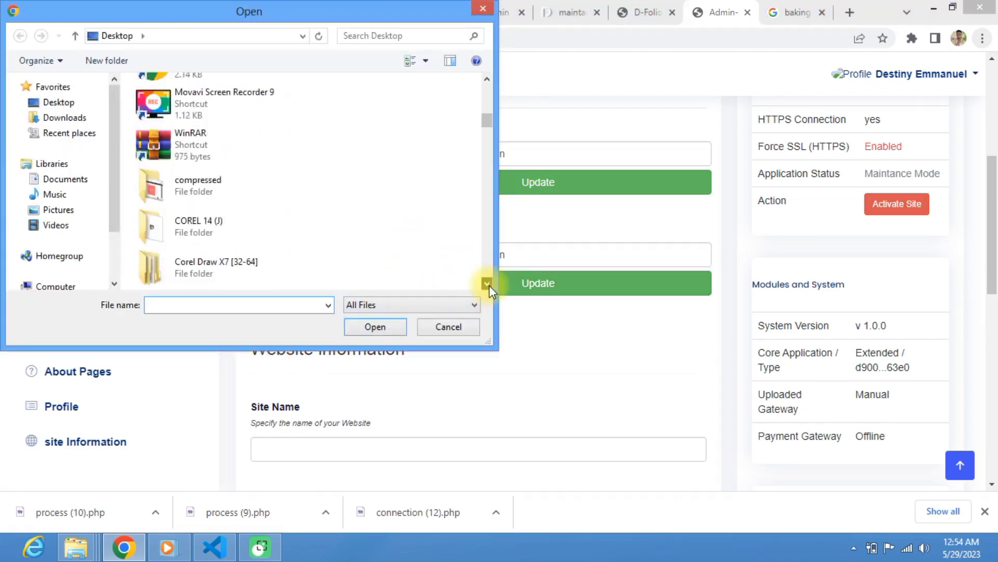
pyautogui.click(488, 286)
pyautogui.click(489, 285)
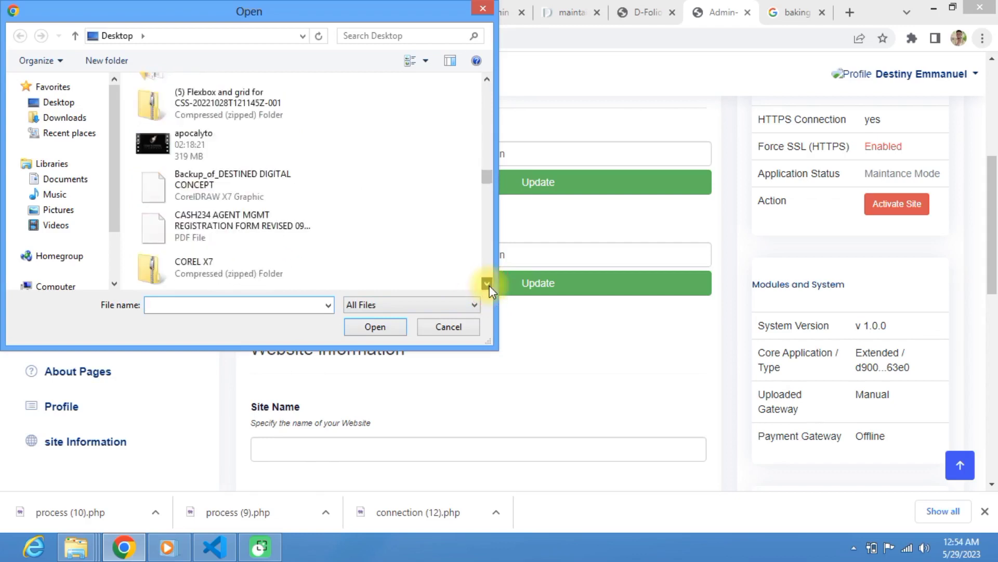
pyautogui.click(489, 286)
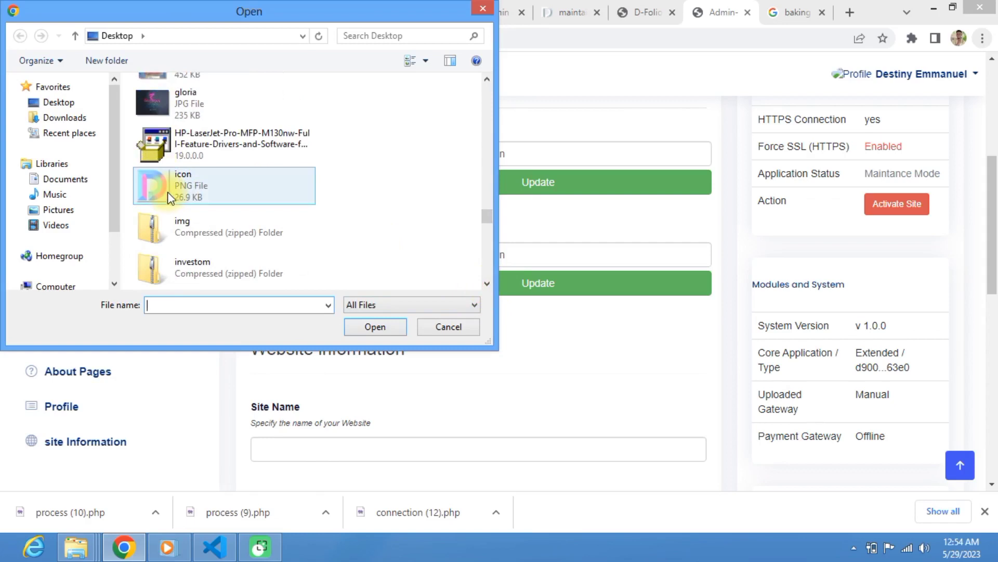
pyautogui.click(168, 192)
pyautogui.click(375, 328)
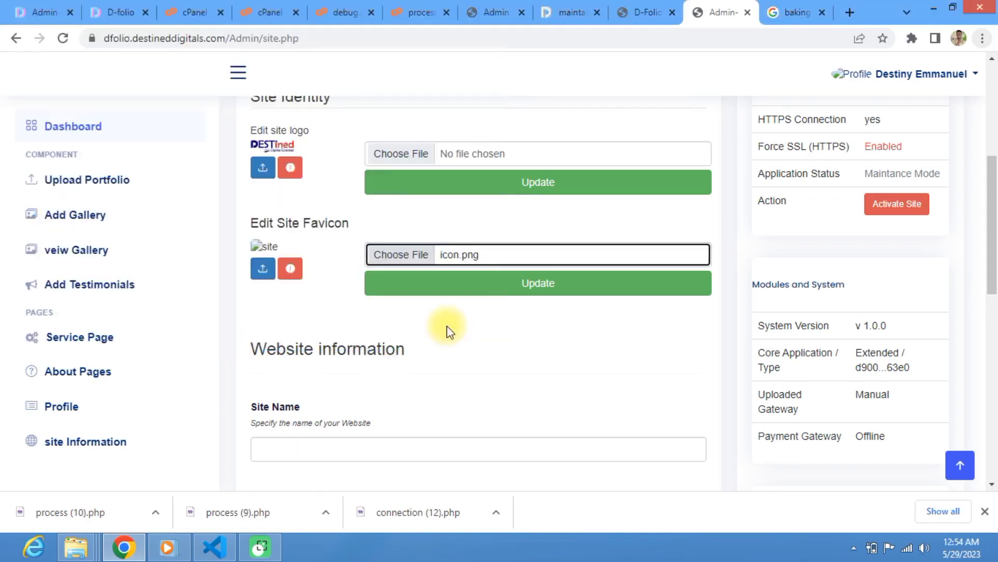
pyautogui.click(529, 284)
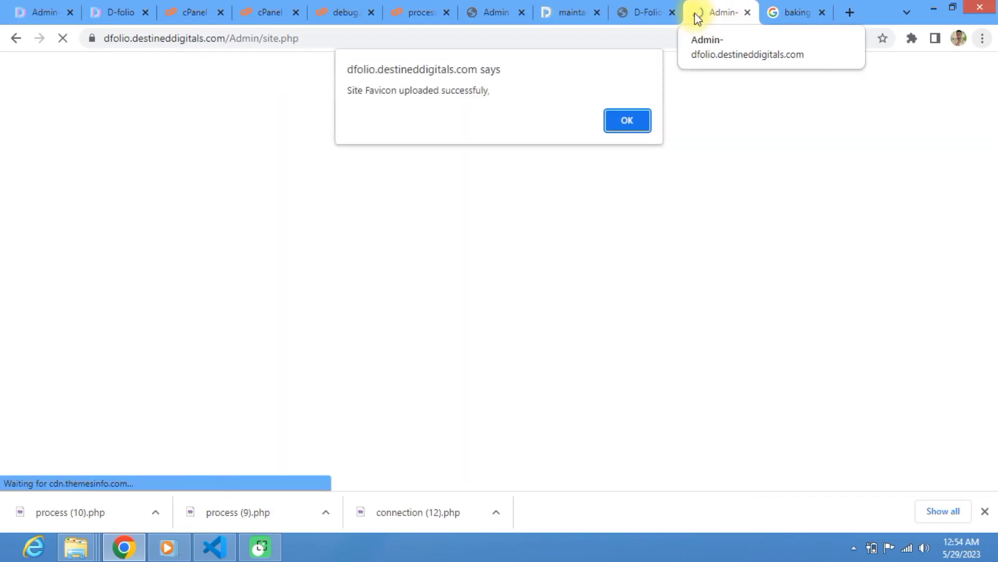
pyautogui.click(627, 121)
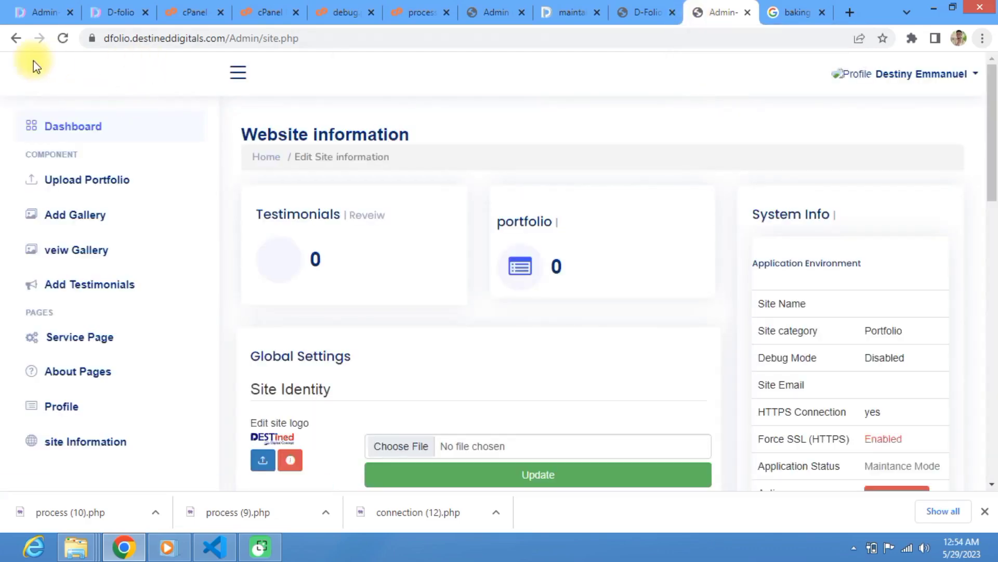
# Step: Reload site.php, visit the admin home via the D logo, then return to site settings
pyautogui.click(328, 41)
pyautogui.press('Return')
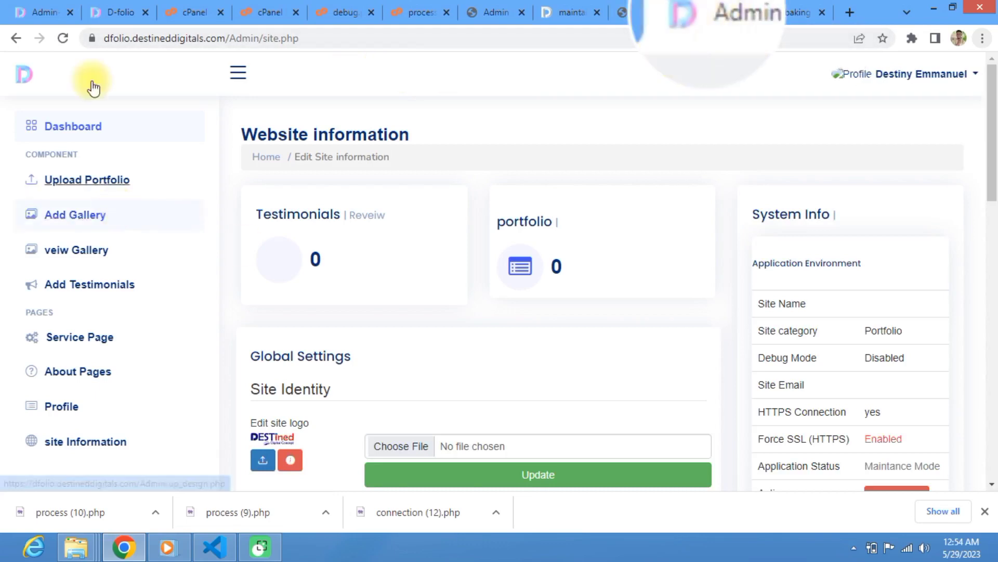
pyautogui.click(27, 81)
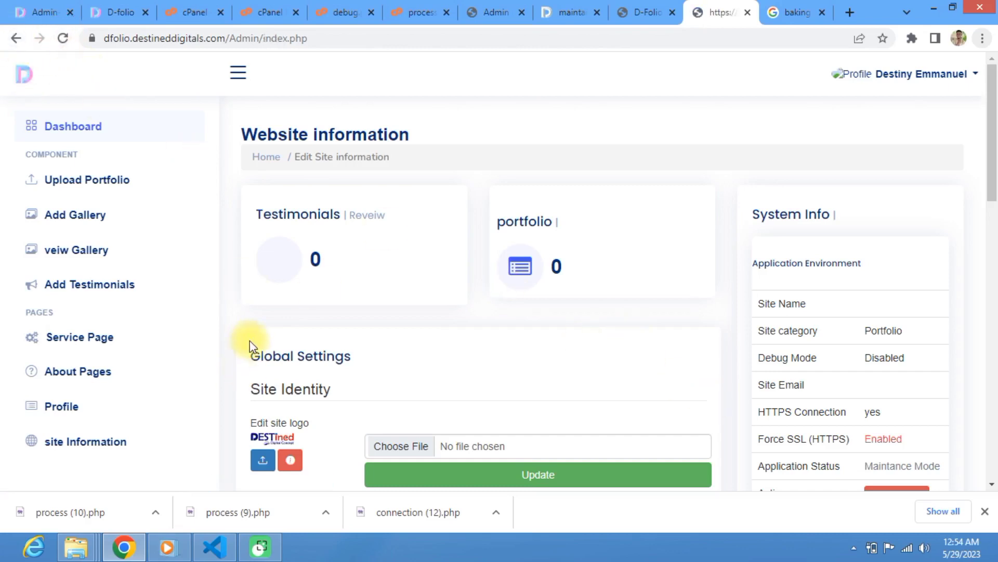
pyautogui.scroll(-5, 312, 317)
pyautogui.scroll(-2, 328, 326)
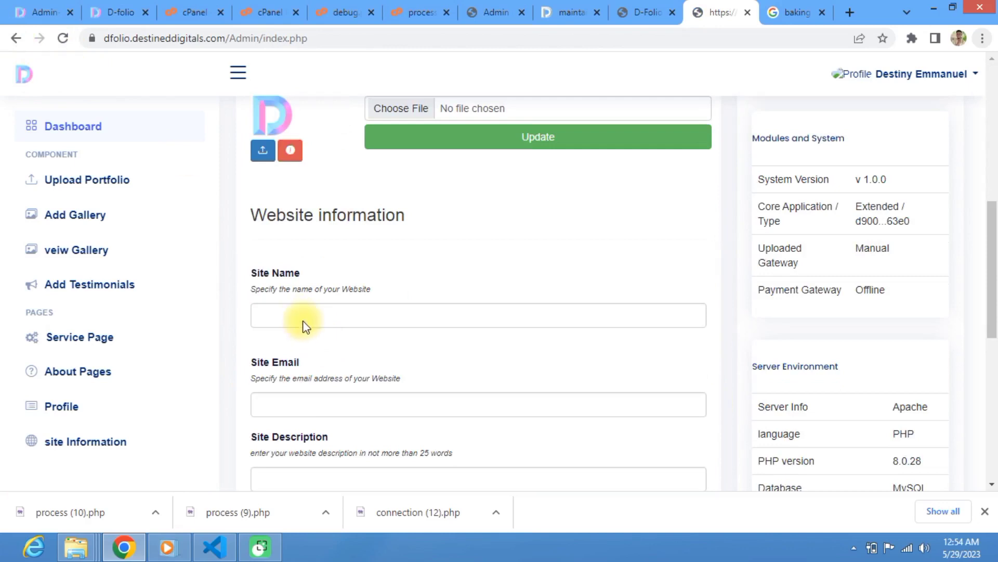
pyautogui.click(298, 312)
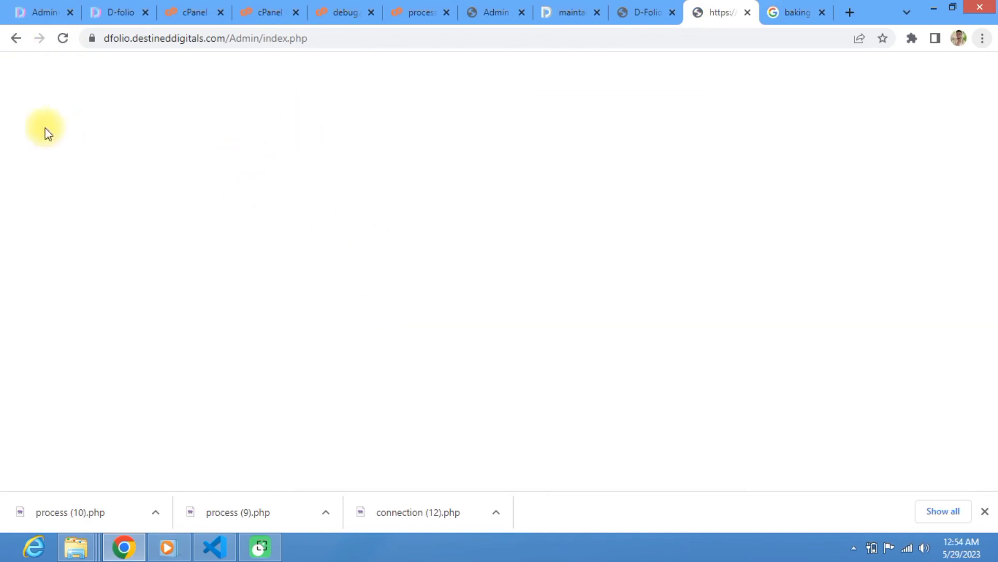
pyautogui.click(16, 38)
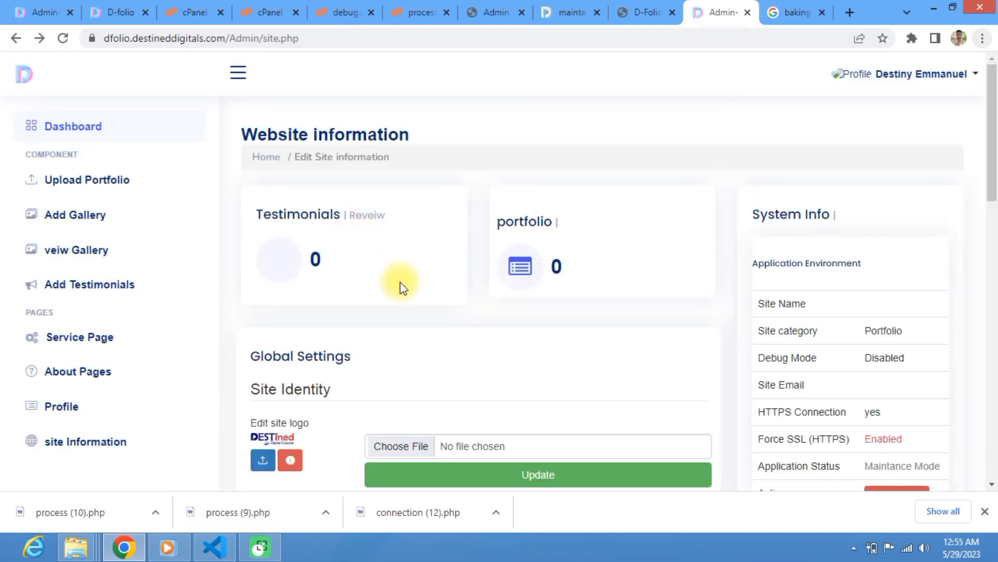
pyautogui.click(305, 316)
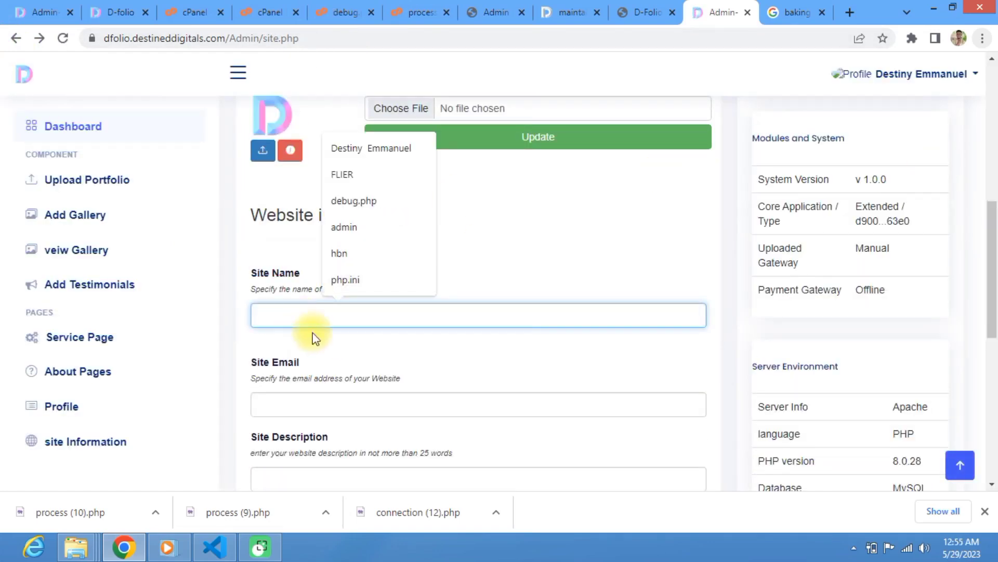
# Step: Enter D-Baker as the Site Name and fill Site Email with the saved autofill address
pyautogui.write('D')
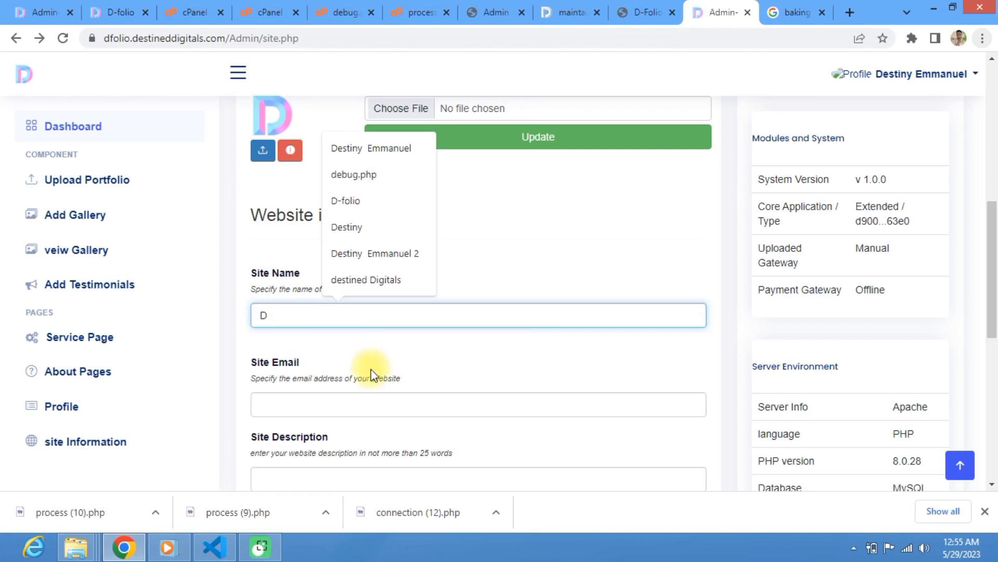
pyautogui.write('-Bakaer')
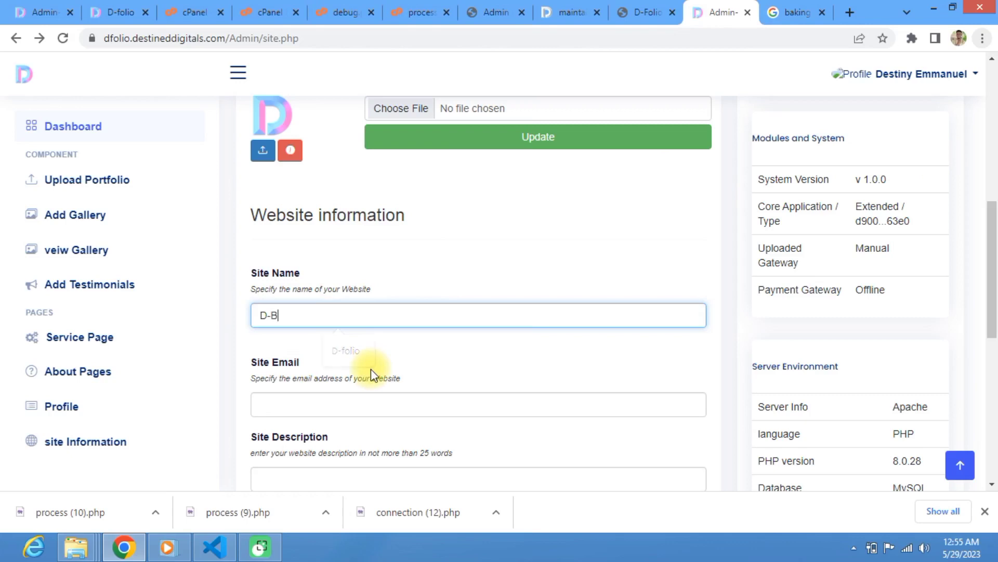
pyautogui.press('BackSpace')
pyautogui.press('BackSpace')
pyautogui.press('BackSpace')
pyautogui.press('BackSpace')
pyautogui.write('ker')
pyautogui.click(306, 411)
pyautogui.click(374, 237)
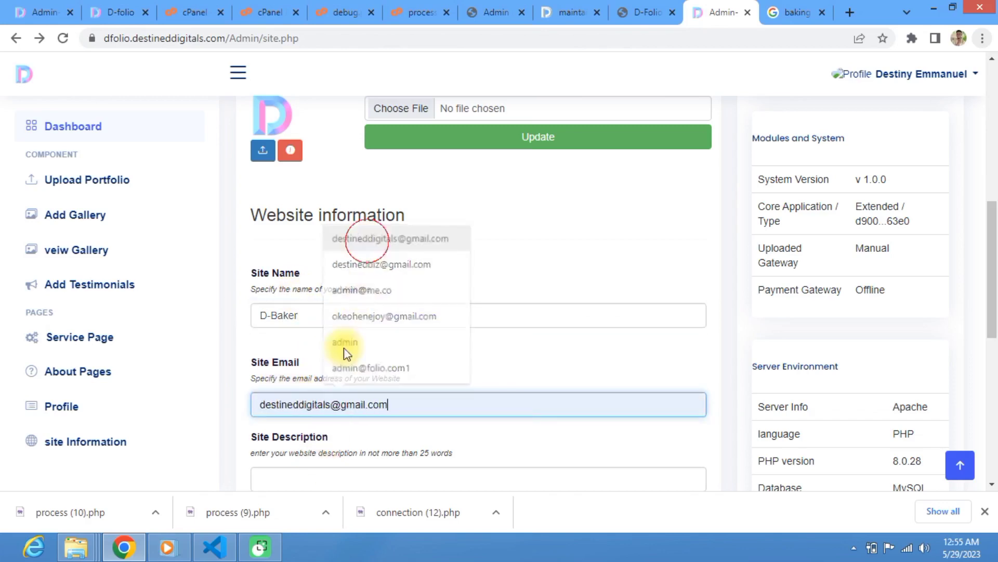
pyautogui.scroll(-2, 299, 418)
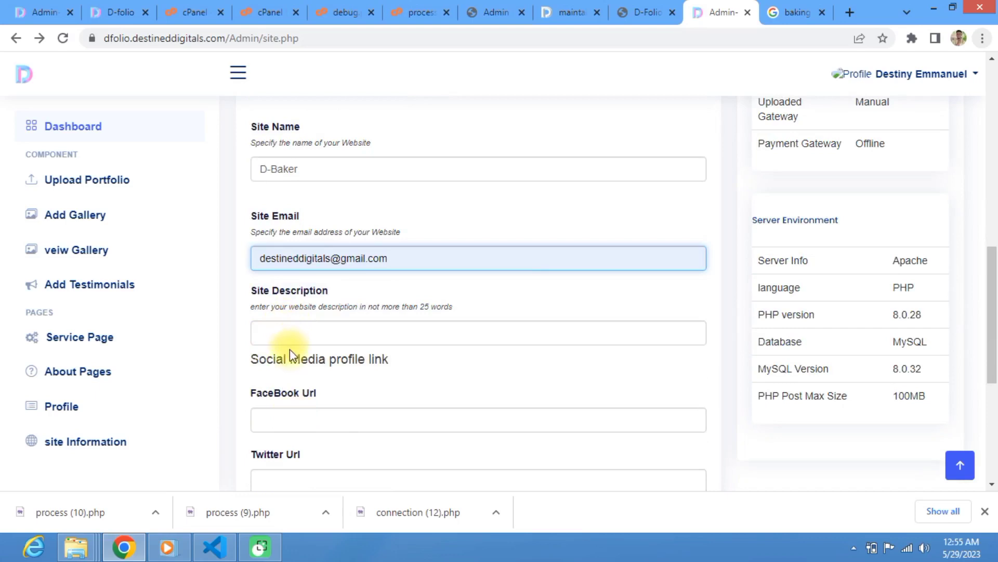
pyautogui.click(285, 336)
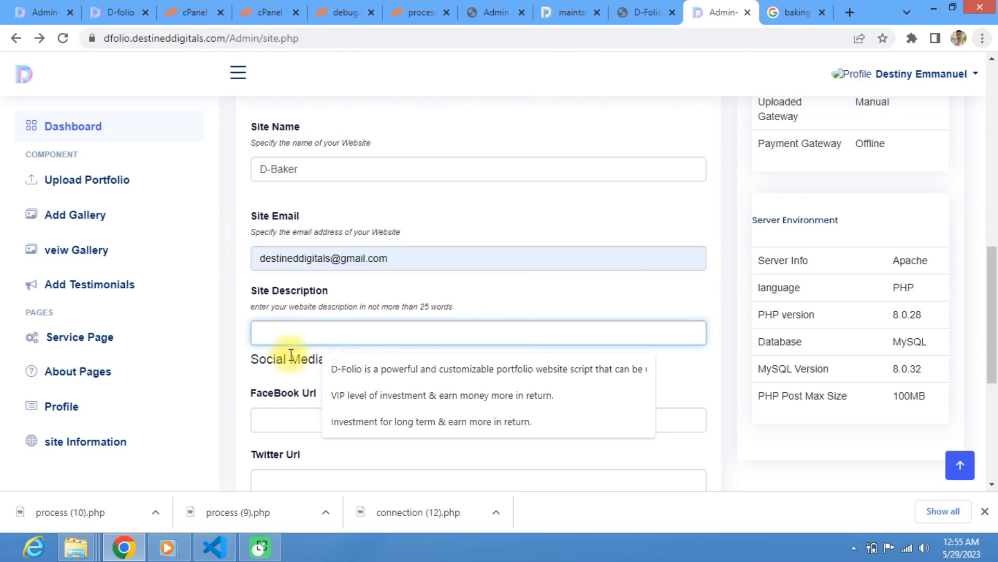
pyautogui.click(846, 13)
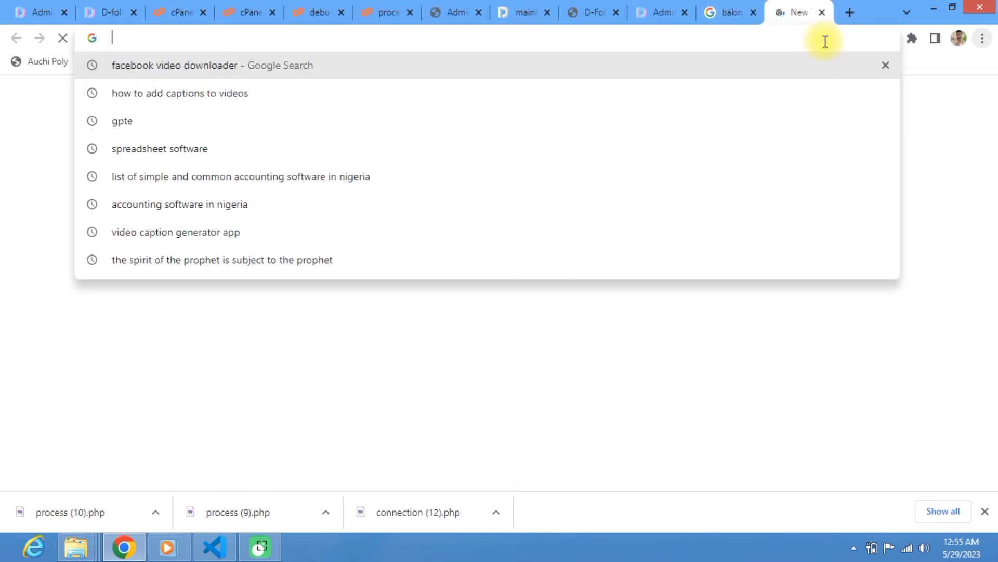
# Step: Log in to ChatGPT and request a D-Baker website description, stopping the long answer
pyautogui.write('cha')
pyautogui.press('Return')
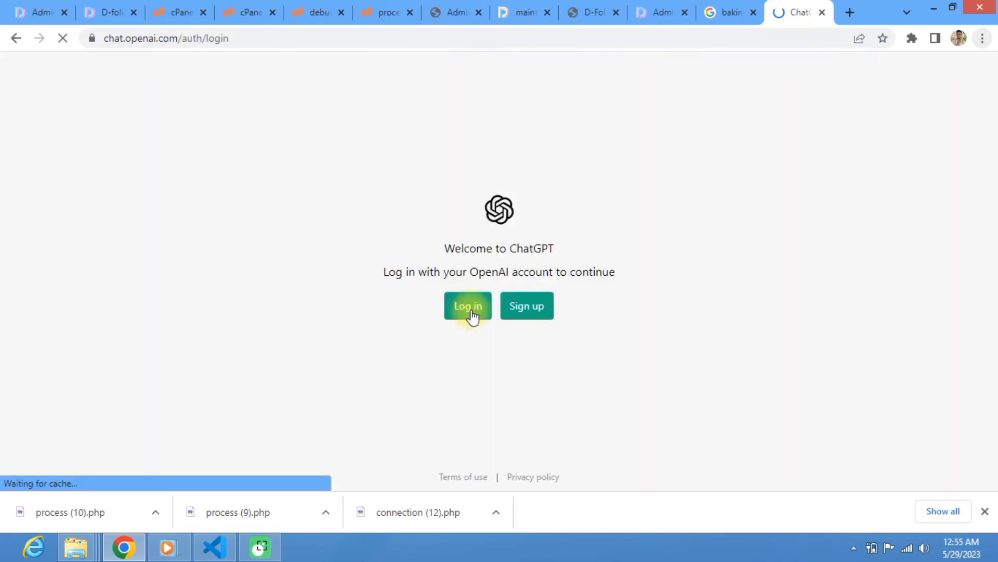
pyautogui.click(473, 314)
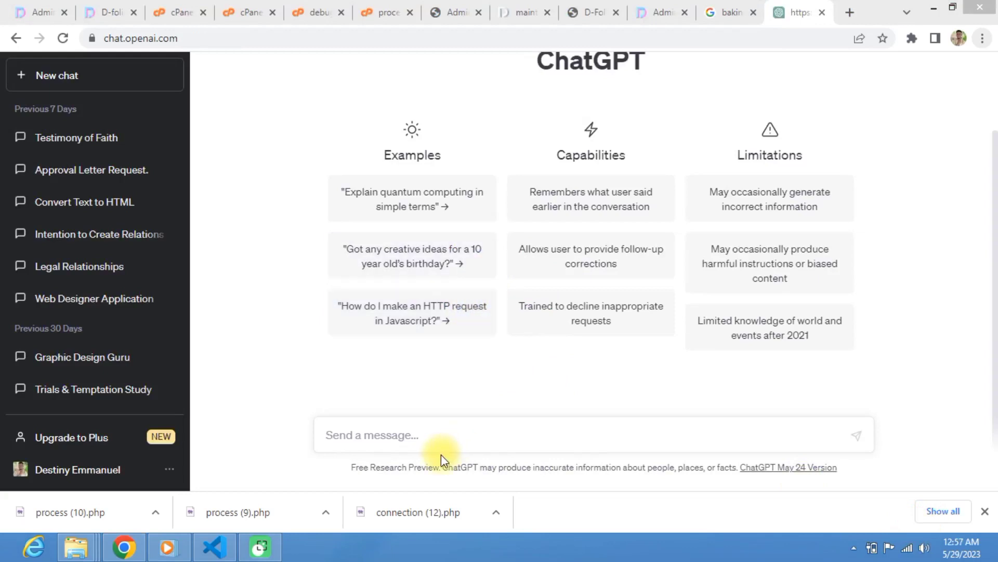
pyautogui.click(447, 441)
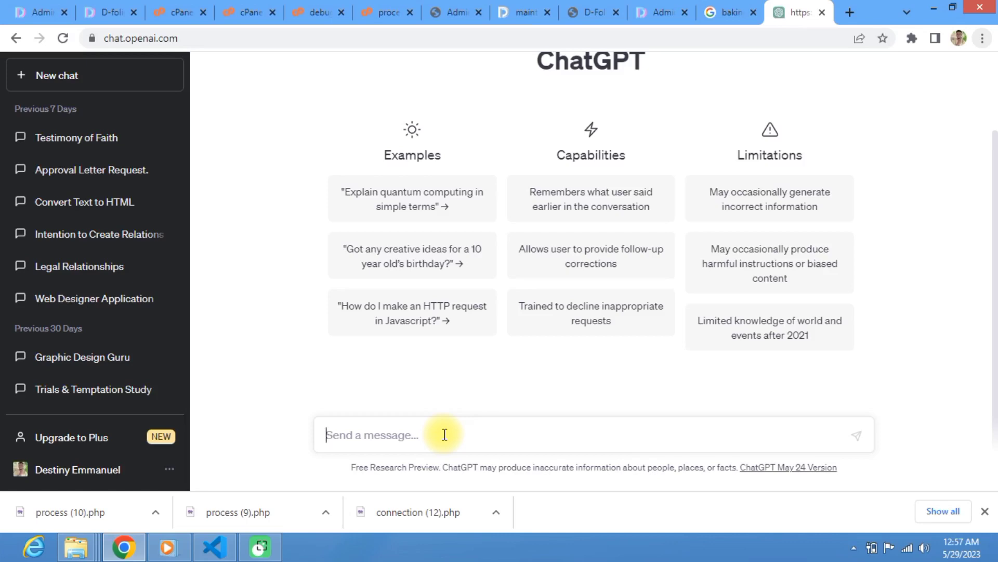
pyautogui.write('write a')
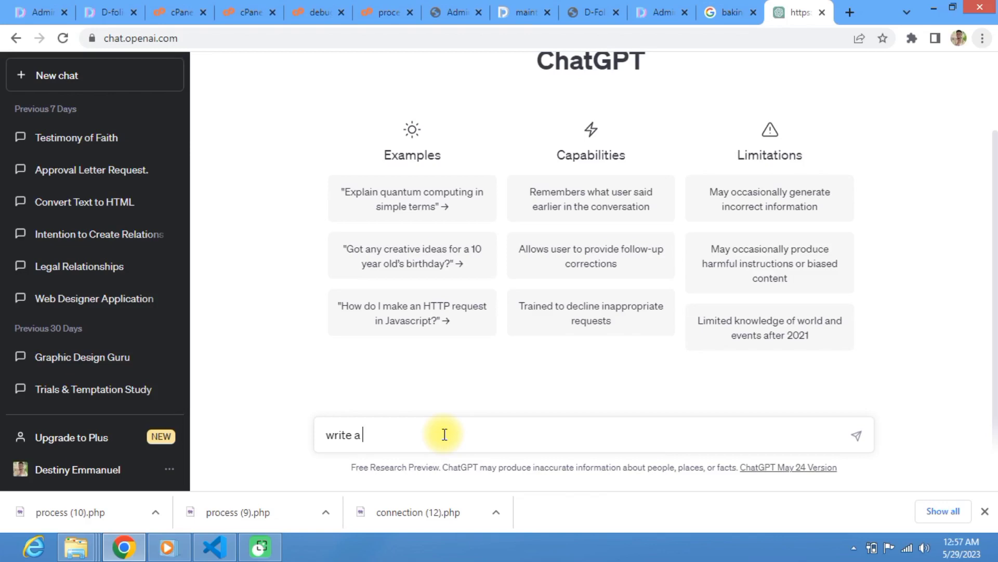
pyautogui.write(' site')
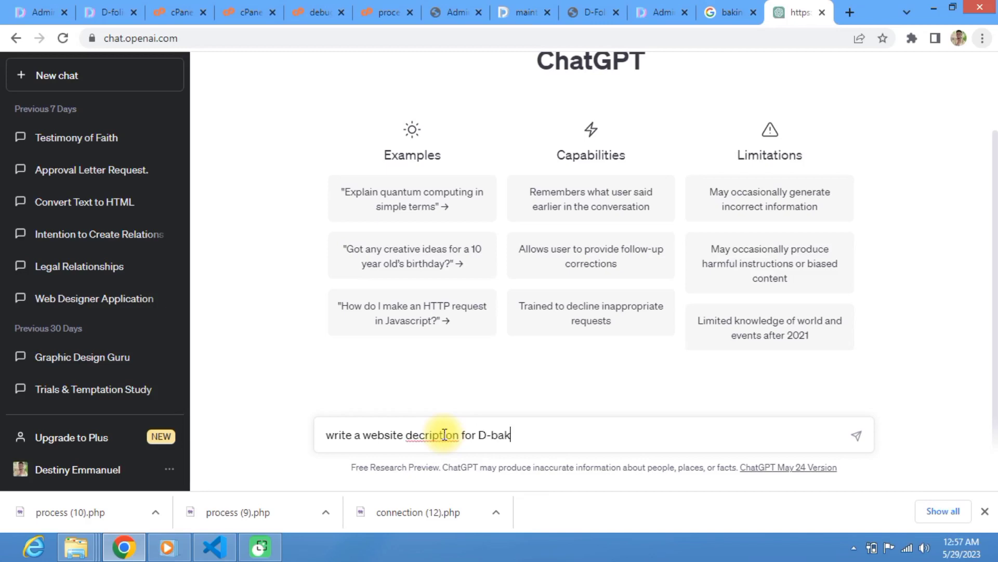
pyautogui.press('Return')
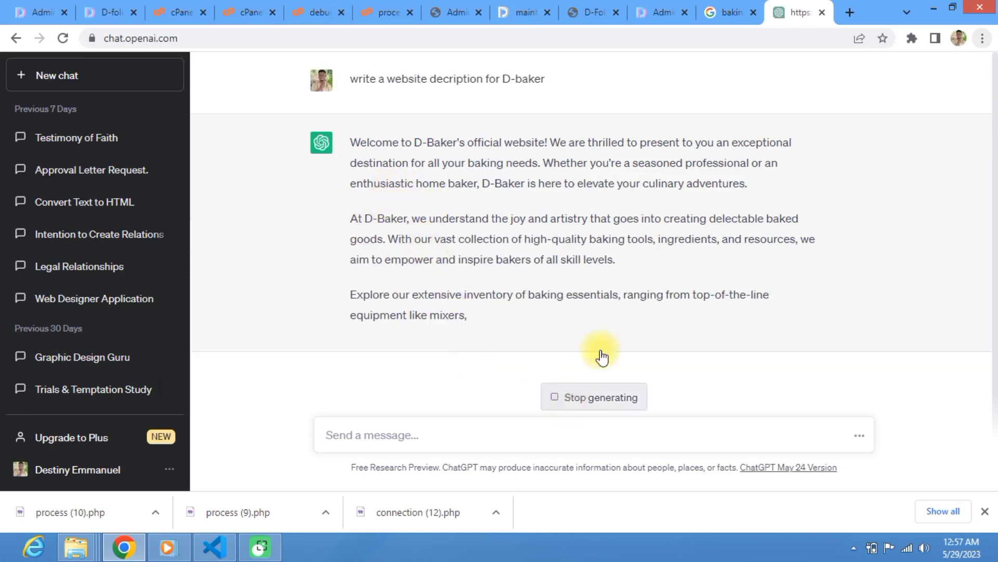
pyautogui.click(568, 401)
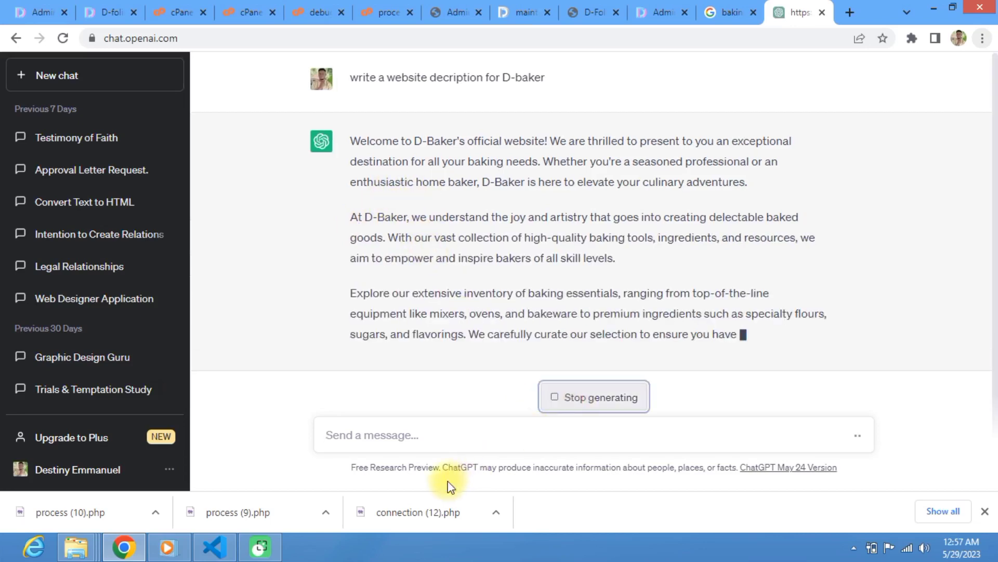
# Step: Ask for a version under 30 words and paste it into Site Description
pyautogui.click(443, 442)
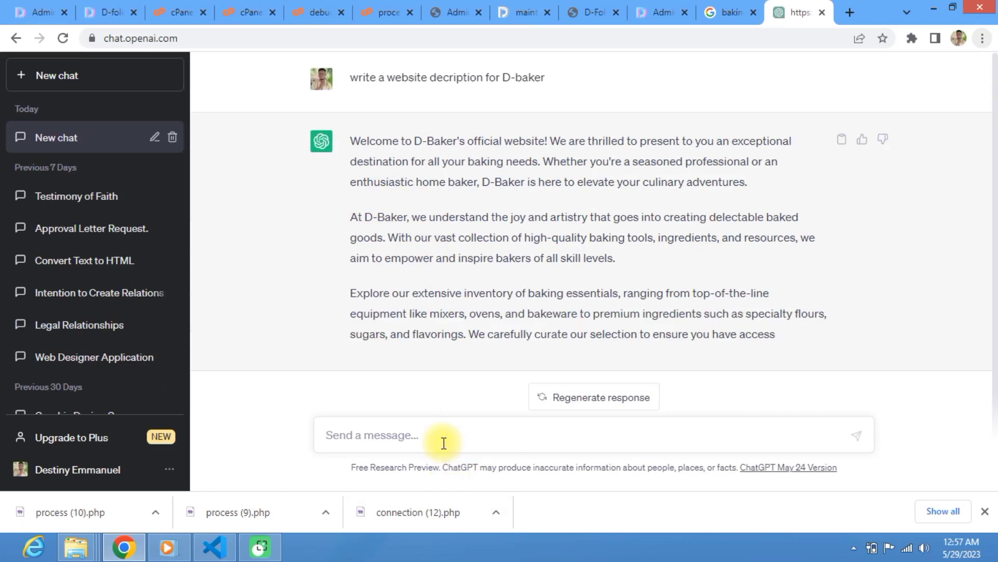
pyautogui.write('not')
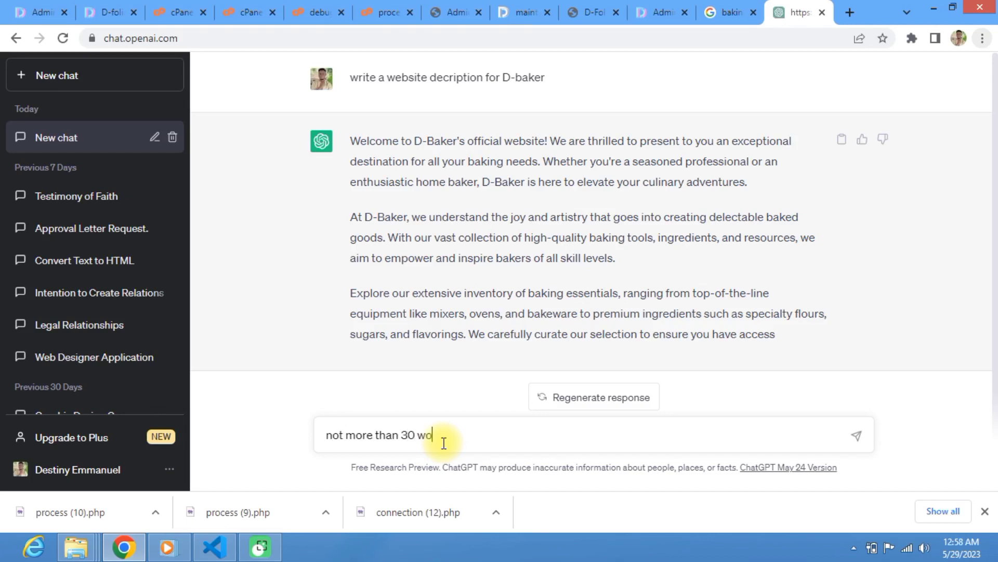
pyautogui.write('more than 30 word')
pyautogui.press('Return')
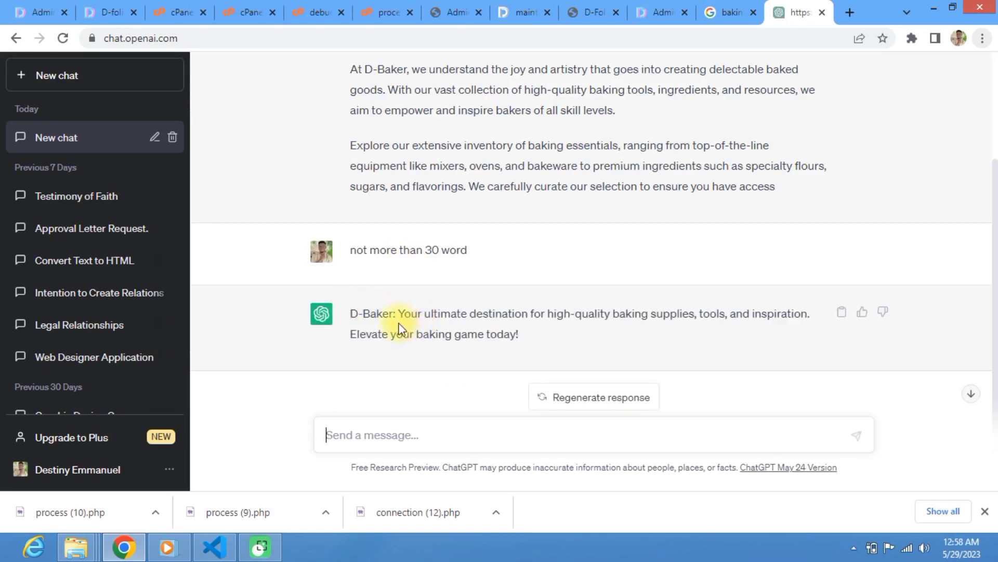
pyautogui.moveTo(346, 314); pyautogui.dragTo(525, 344)
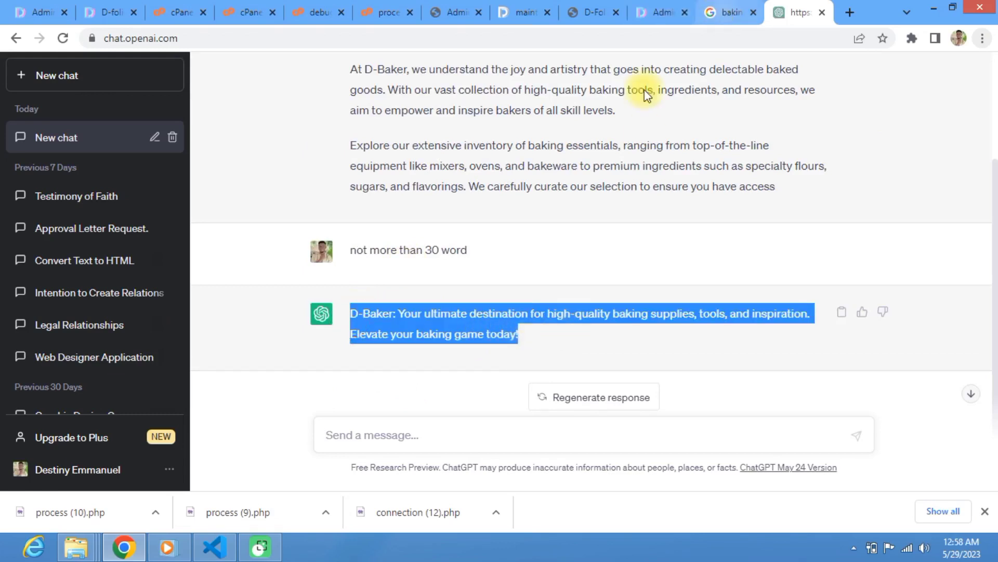
pyautogui.hotkey('ctrl', 'c')
pyautogui.click(658, 12)
pyautogui.click(268, 328)
pyautogui.hotkey('ctrl', 'v')
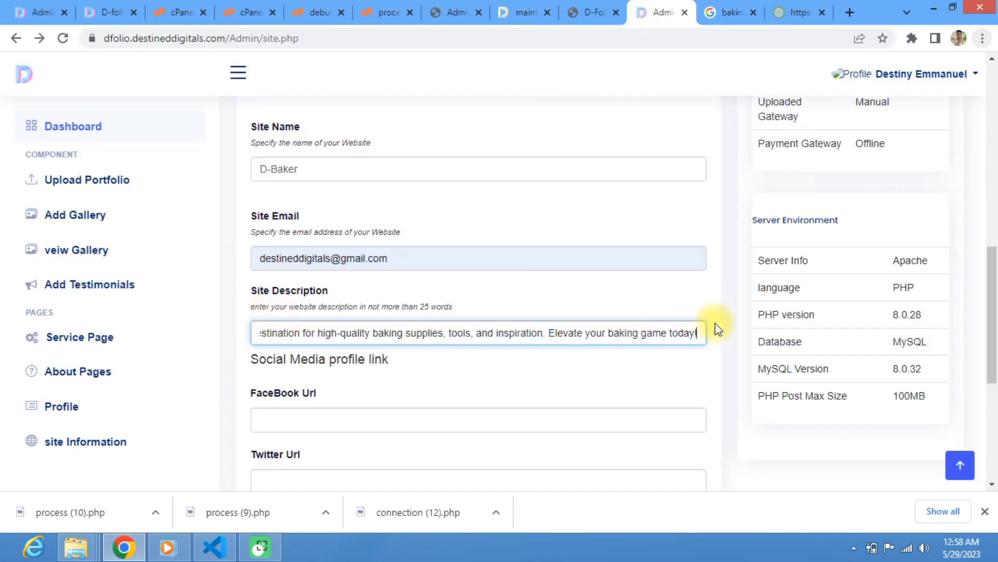
# Step: Edit the Site Description to open 'D-Baker is Your ultimate destination…' without the final '!'
pyautogui.press('BackSpace')
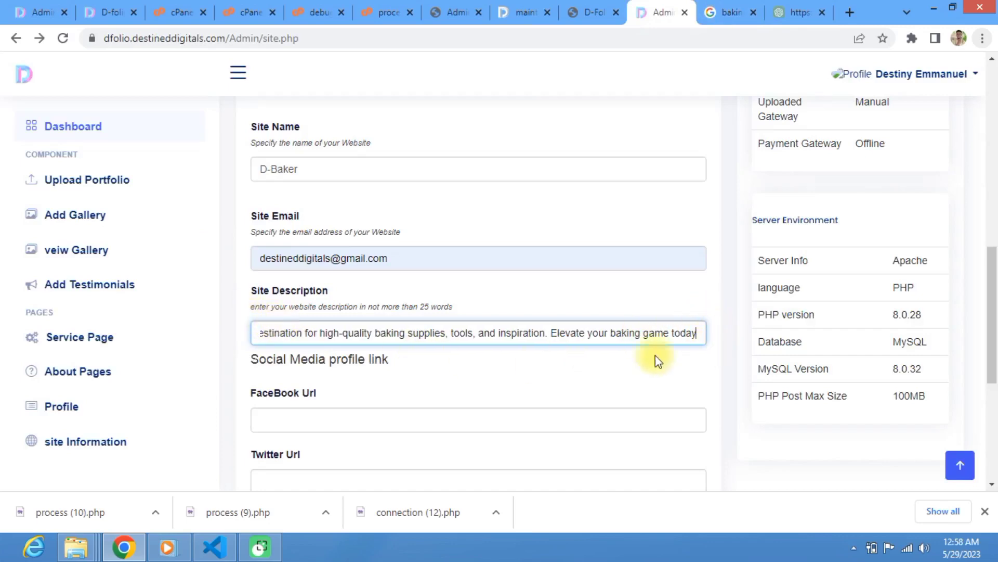
pyautogui.click(274, 335)
pyautogui.press('Home')
pyautogui.write('D-Baker:')
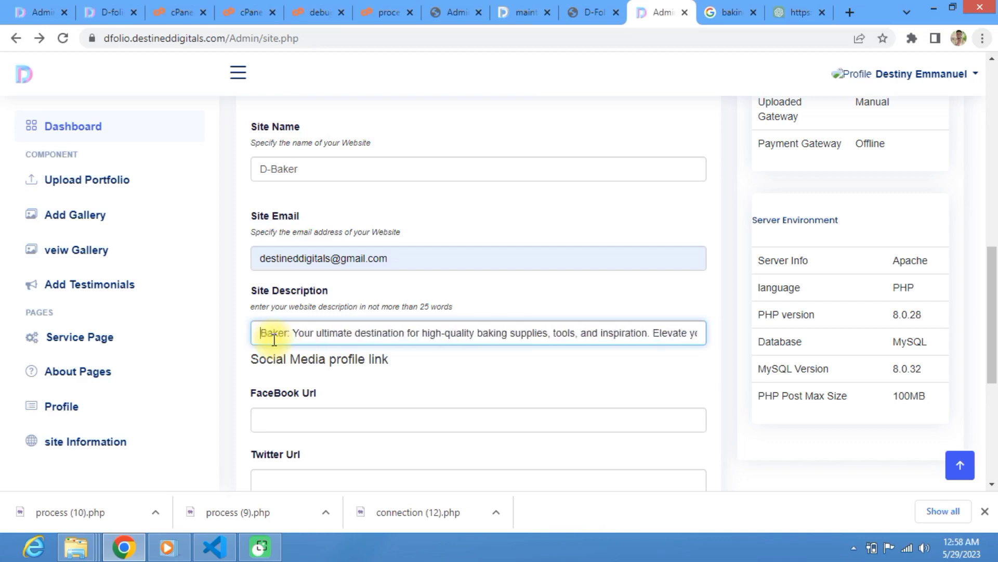
pyautogui.click(301, 337)
pyautogui.press('BackSpace')
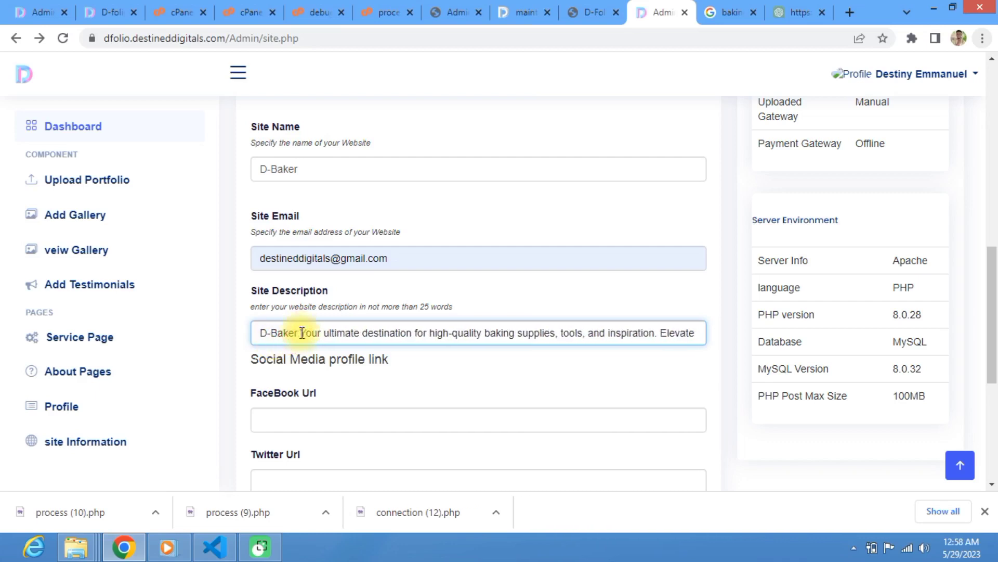
pyautogui.write('is')
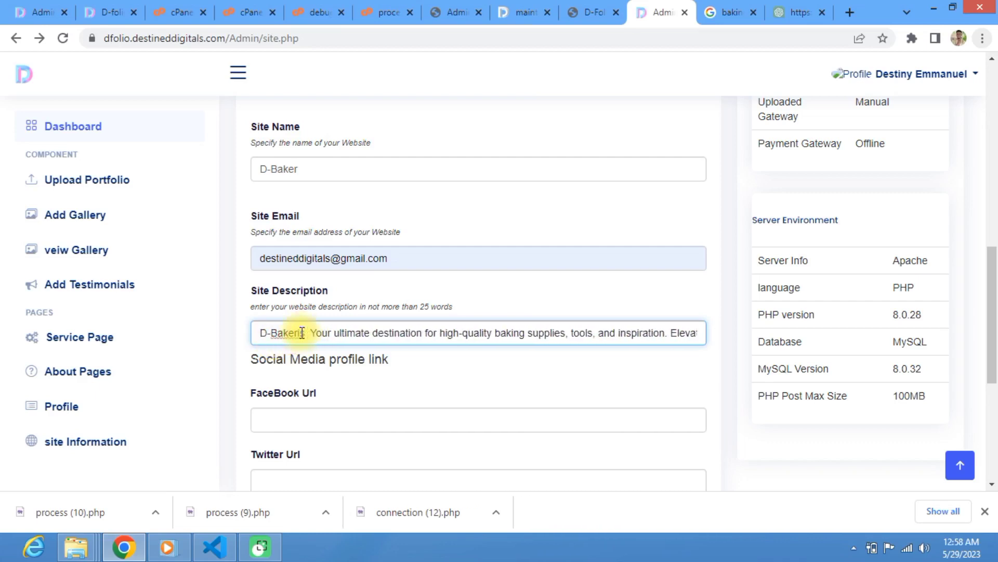
pyautogui.press('BackSpace')
pyautogui.press('BackSpace')
pyautogui.press('BackSpace')
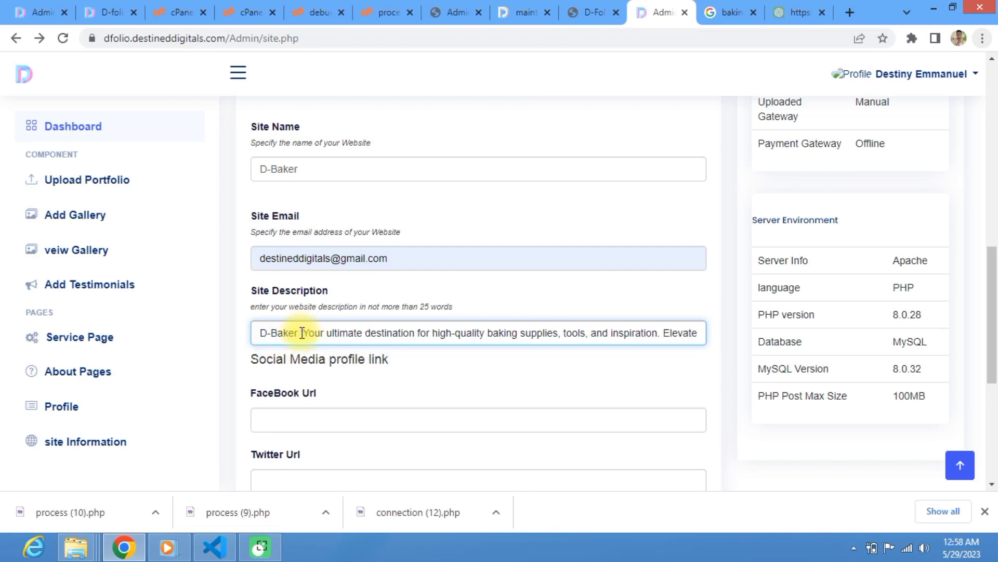
pyautogui.write('is')
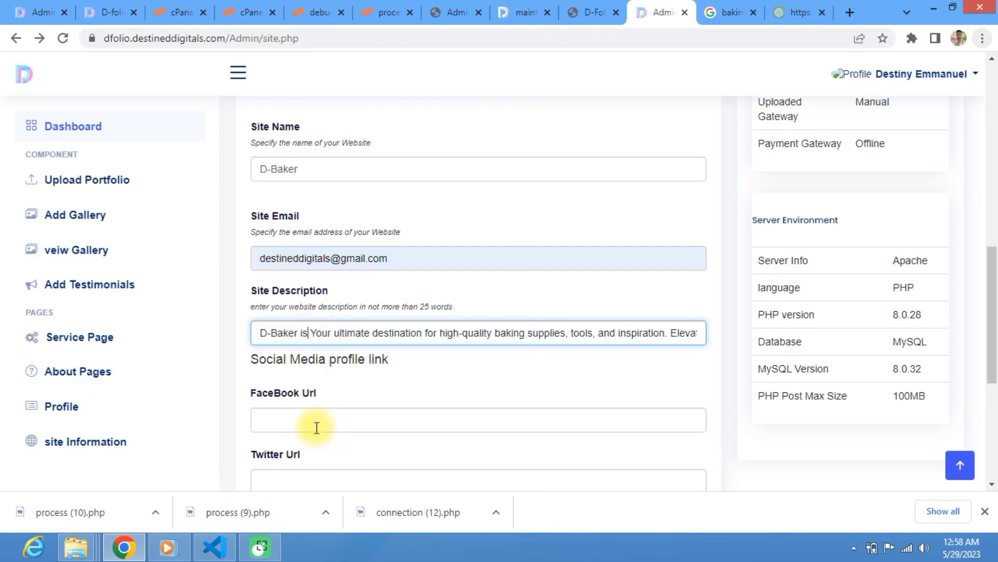
pyautogui.scroll(-4, 310, 395)
# Step: Fill the Facebook, Twitter, LinkedIn and Instagram URL fields from saved suggestions
pyautogui.click(270, 201)
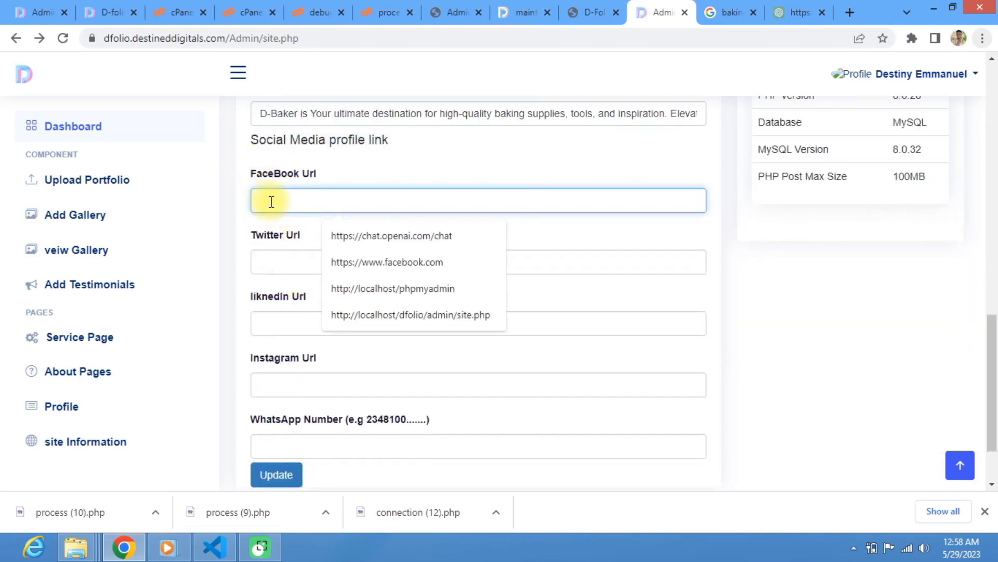
pyautogui.click(333, 261)
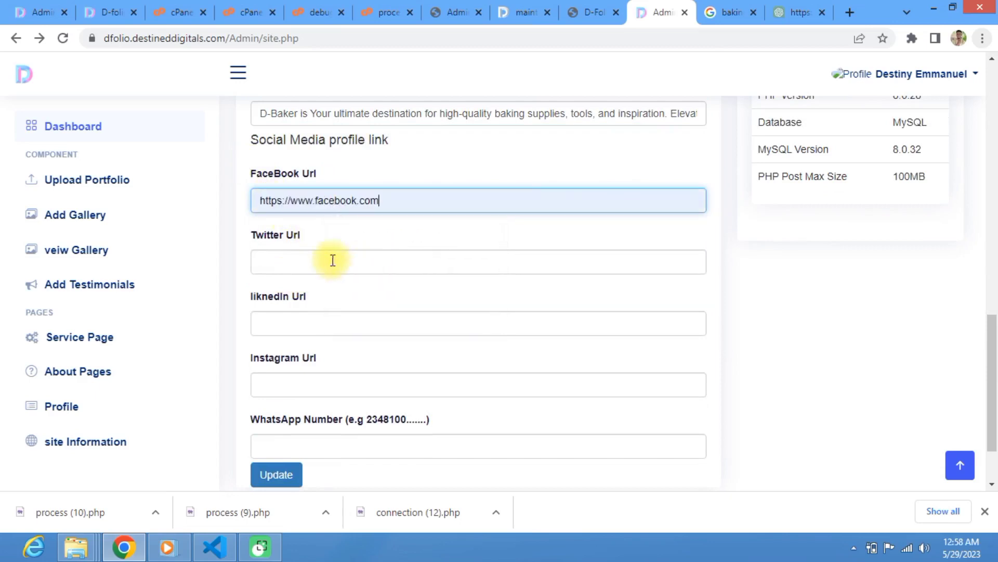
pyautogui.click(315, 260)
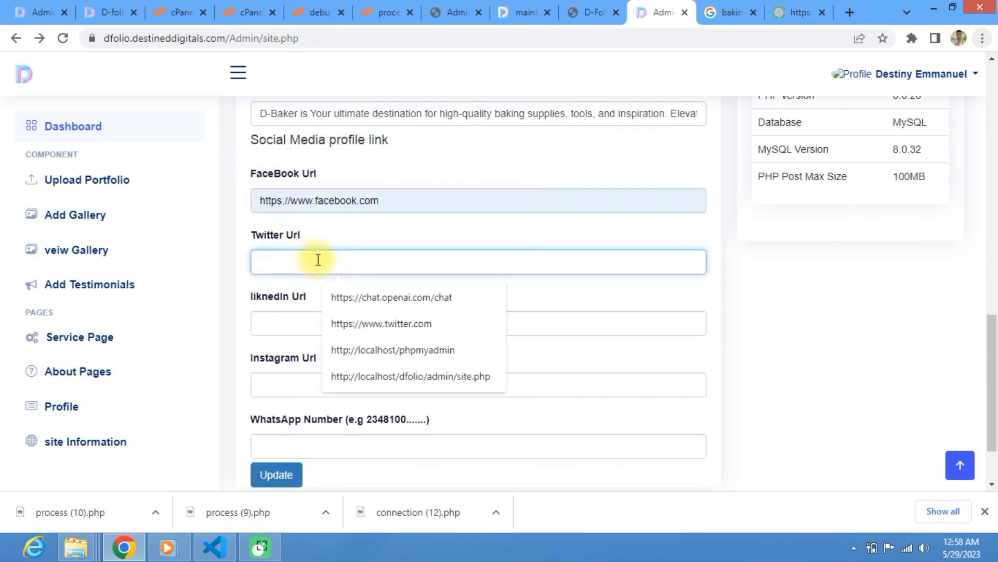
pyautogui.click(352, 331)
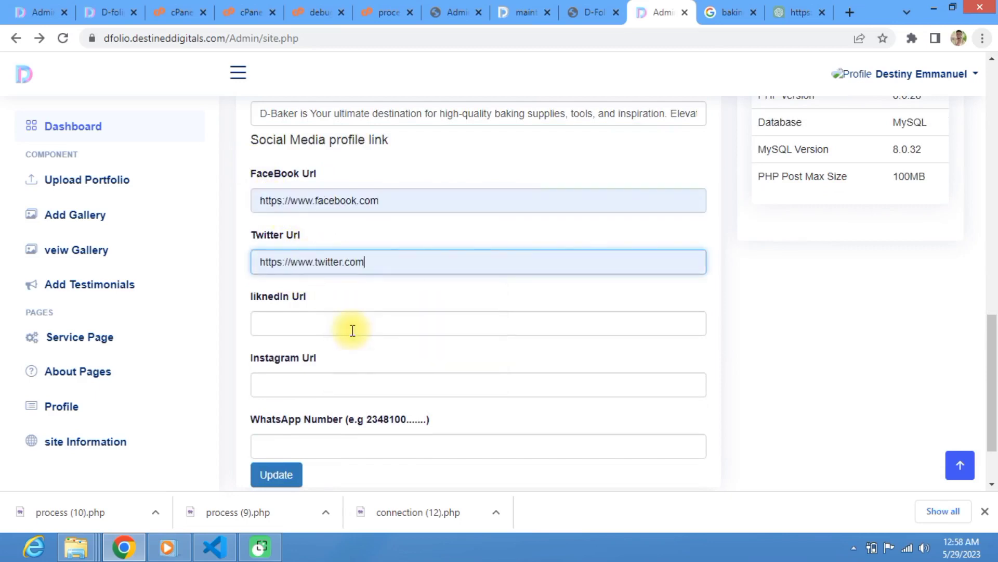
pyautogui.click(319, 327)
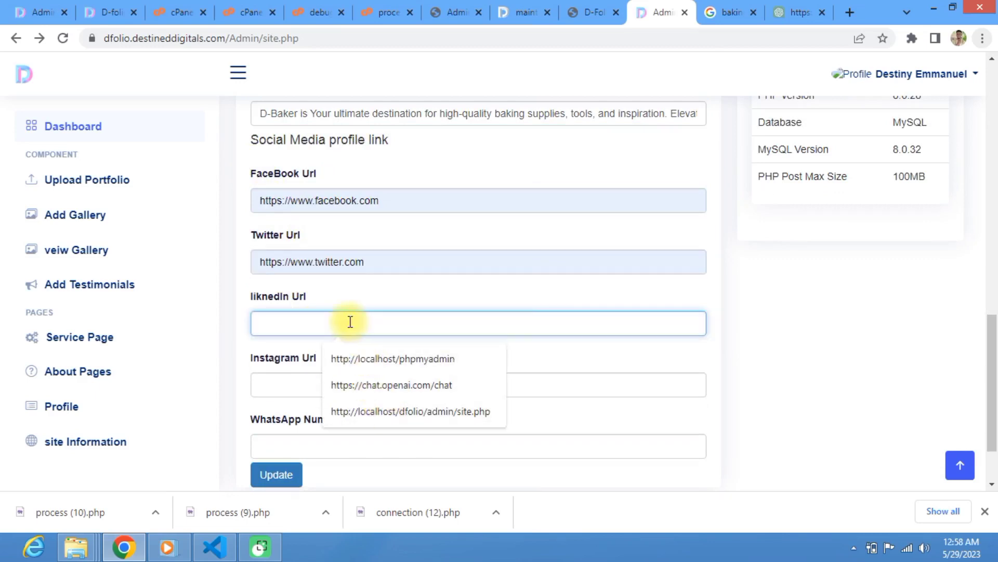
pyautogui.click(357, 385)
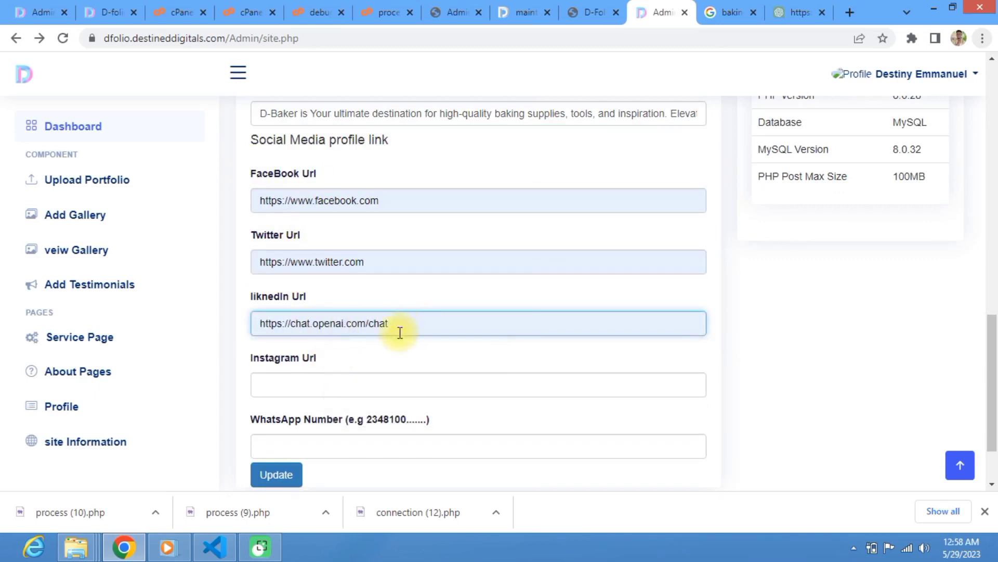
pyautogui.moveTo(397, 327); pyautogui.dragTo(297, 334)
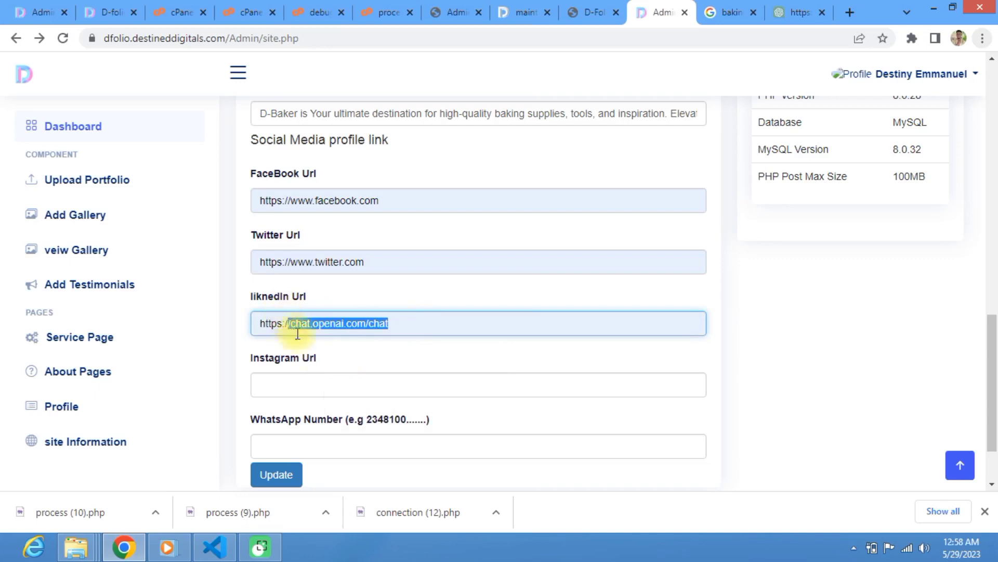
pyautogui.click(297, 385)
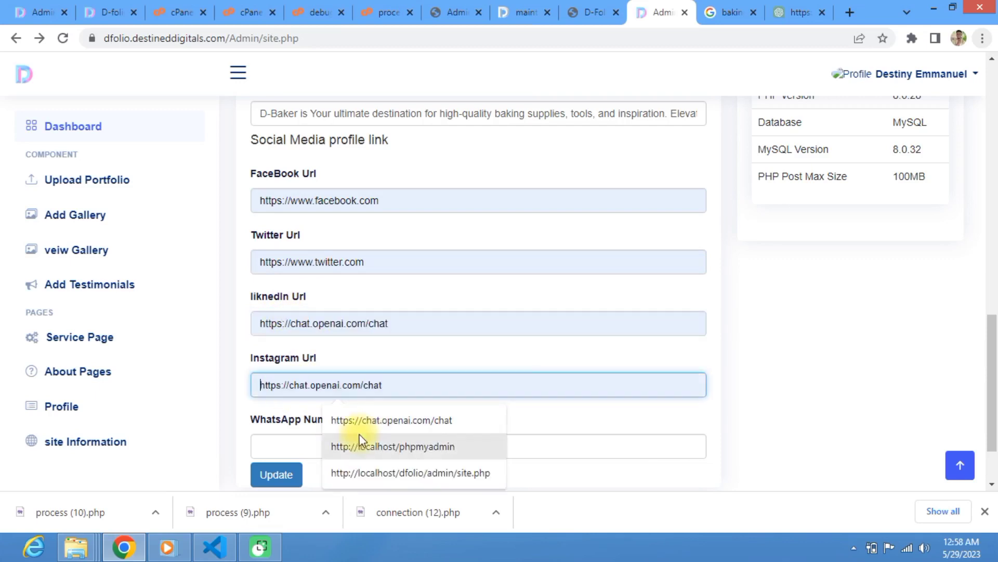
pyautogui.click(365, 419)
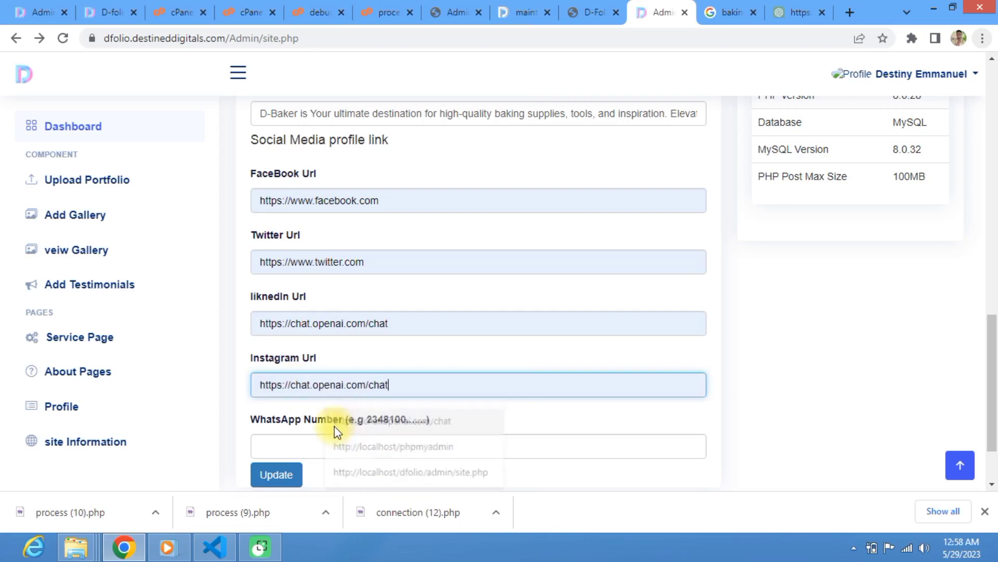
# Step: Replace the WhatsApp number with the 234-prefixed international number and update the site information
pyautogui.click(315, 447)
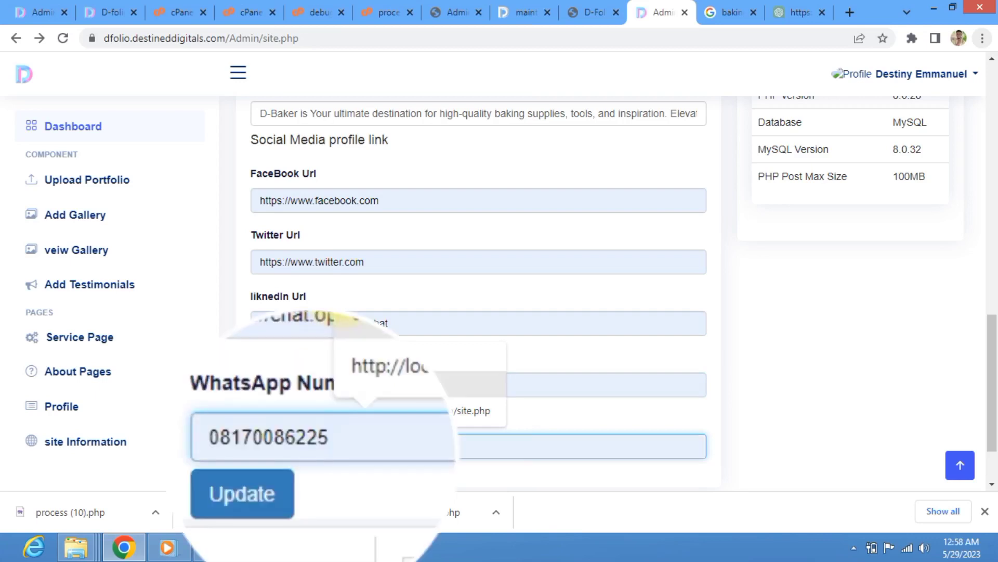
pyautogui.click(333, 359)
pyautogui.click(216, 446)
pyautogui.click(213, 442)
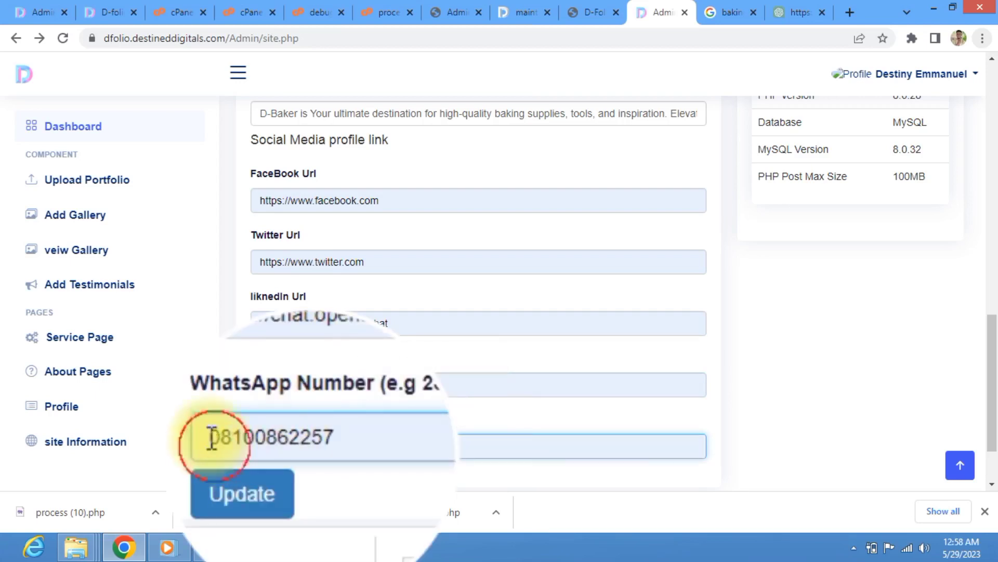
pyautogui.hotkey('ctrl', 'a')
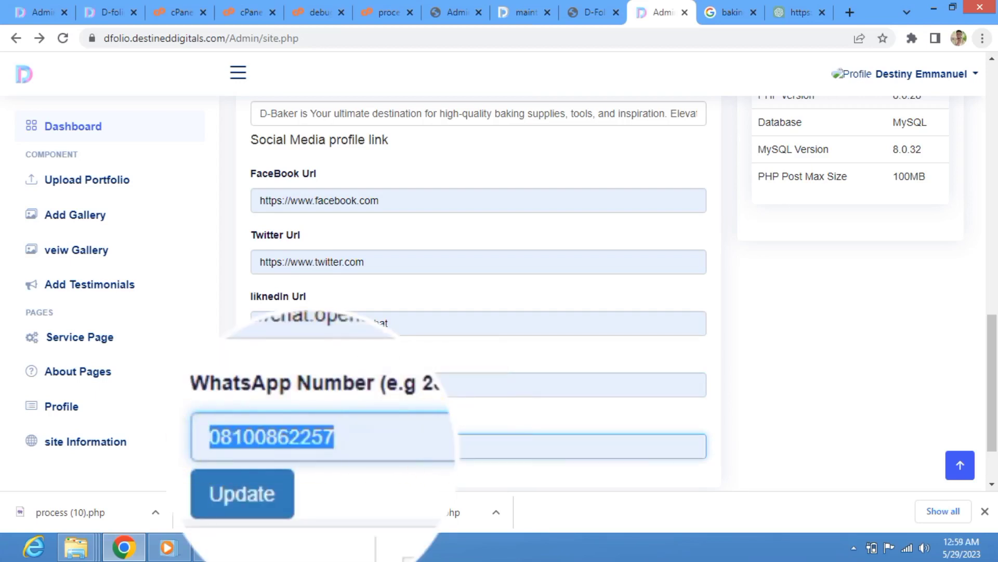
pyautogui.write('080')
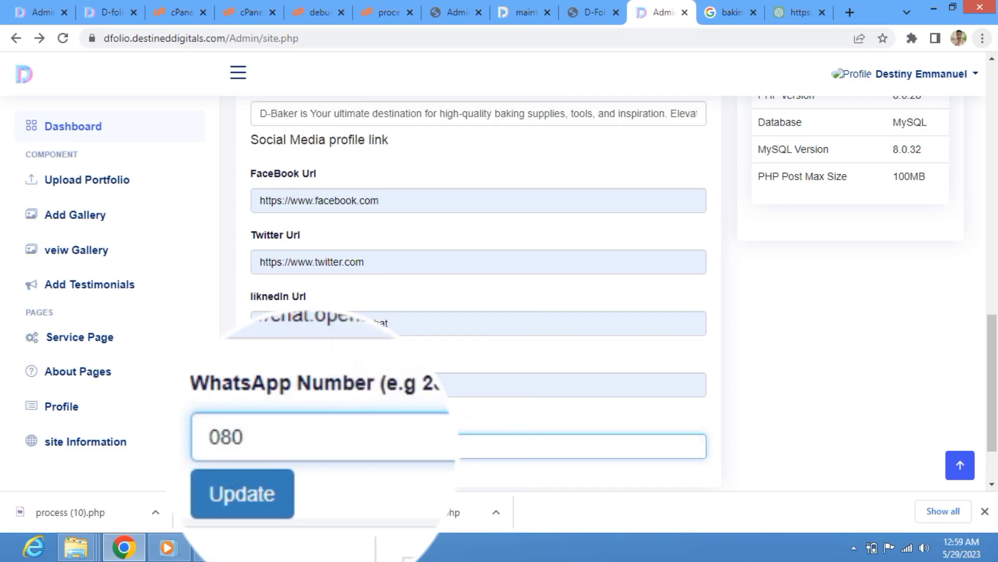
pyautogui.press('BackSpace')
pyautogui.press('BackSpace')
pyautogui.press('BackSpace')
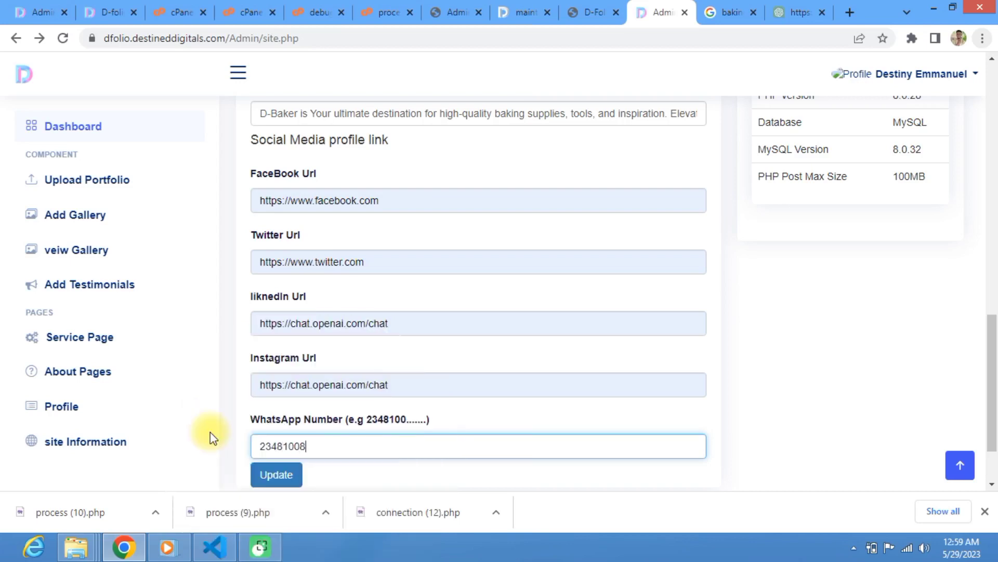
pyautogui.scroll(-2, 213, 438)
pyautogui.click(294, 399)
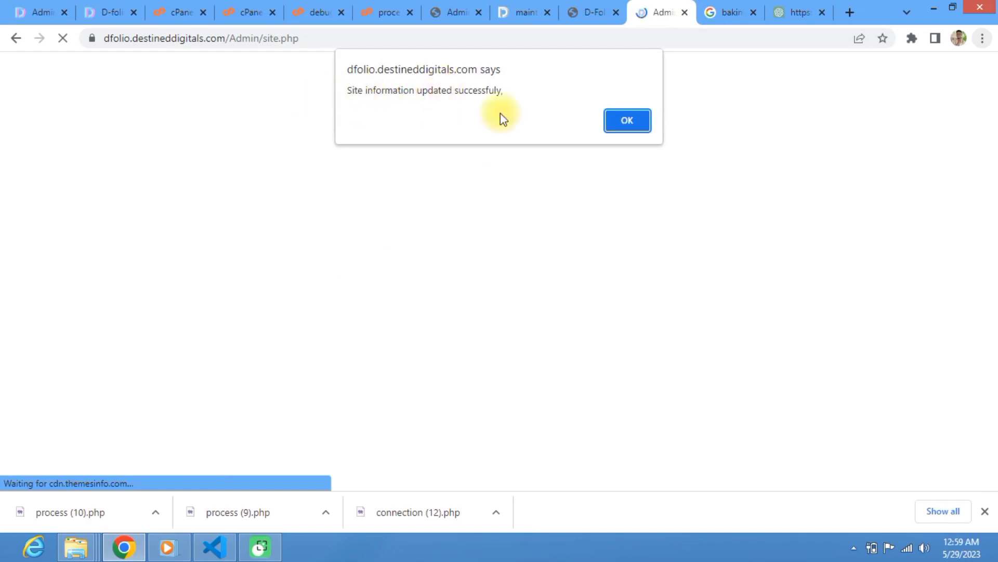
# Step: Dismiss the 'Site information updated successfully' alert and go back to the admin Dashboard
pyautogui.click(617, 125)
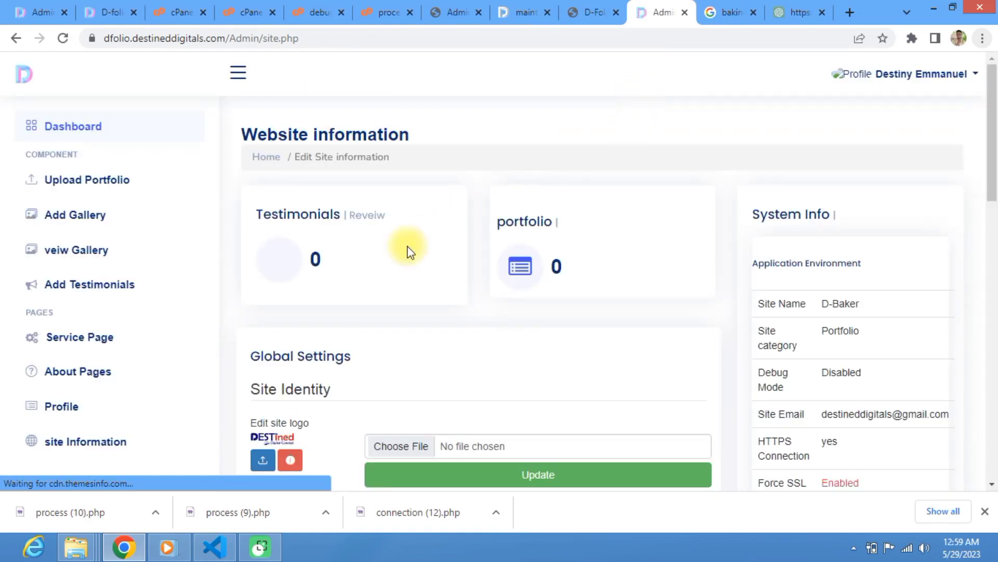
pyautogui.scroll(-15, 429, 264)
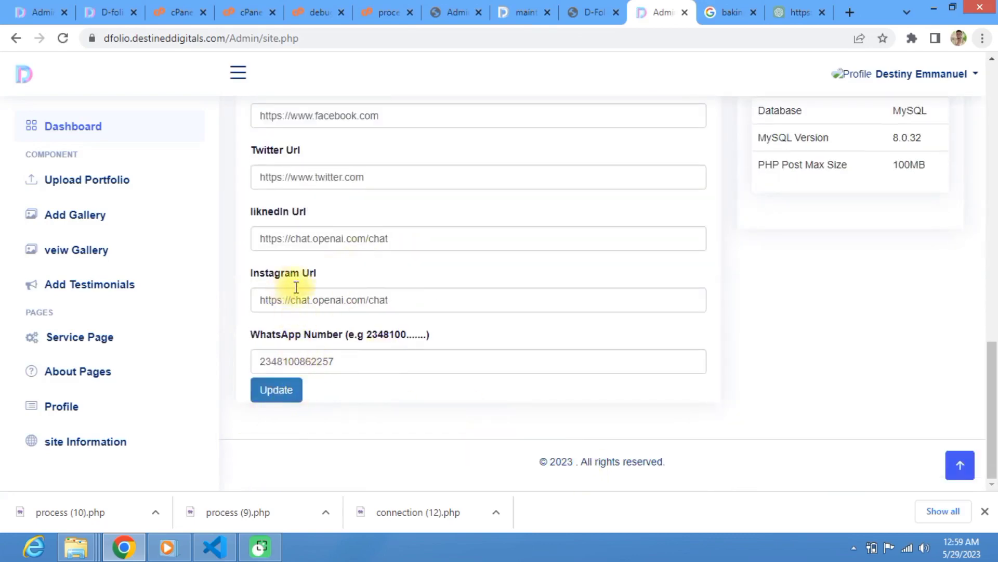
pyautogui.scroll(10, 104, 130)
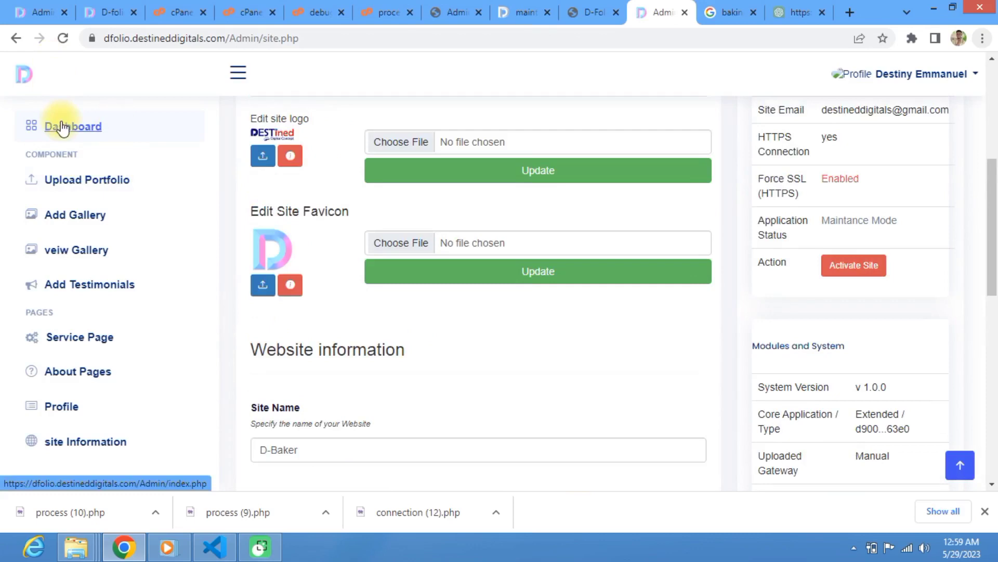
pyautogui.click(61, 128)
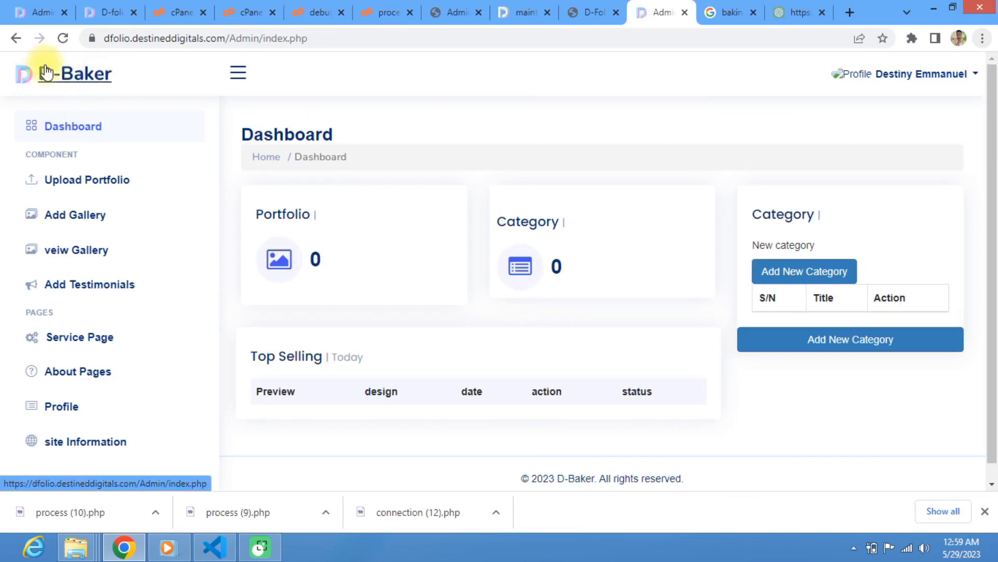
# Step: Open the admin's Profile page (users-profile.php) from the sidebar
pyautogui.scroll(-1, 504, 252)
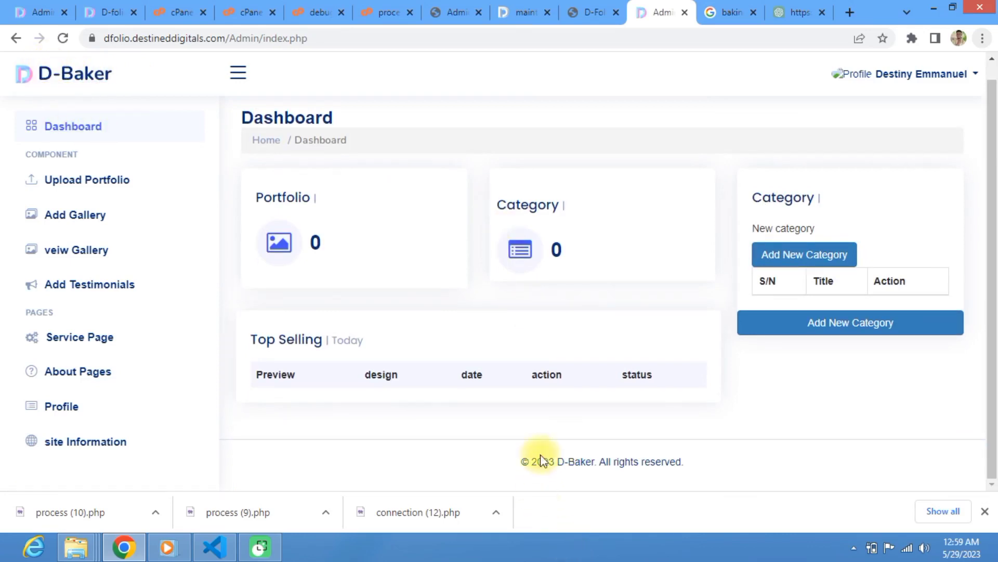
pyautogui.moveTo(529, 463); pyautogui.dragTo(593, 466)
pyautogui.click(592, 467)
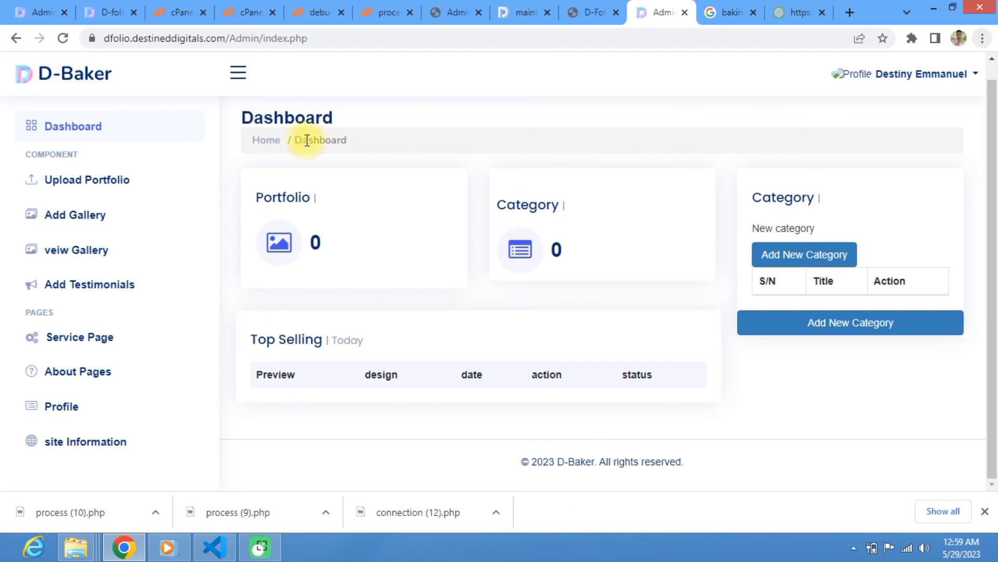
pyautogui.scroll(1, 299, 138)
pyautogui.scroll(-1, 320, 161)
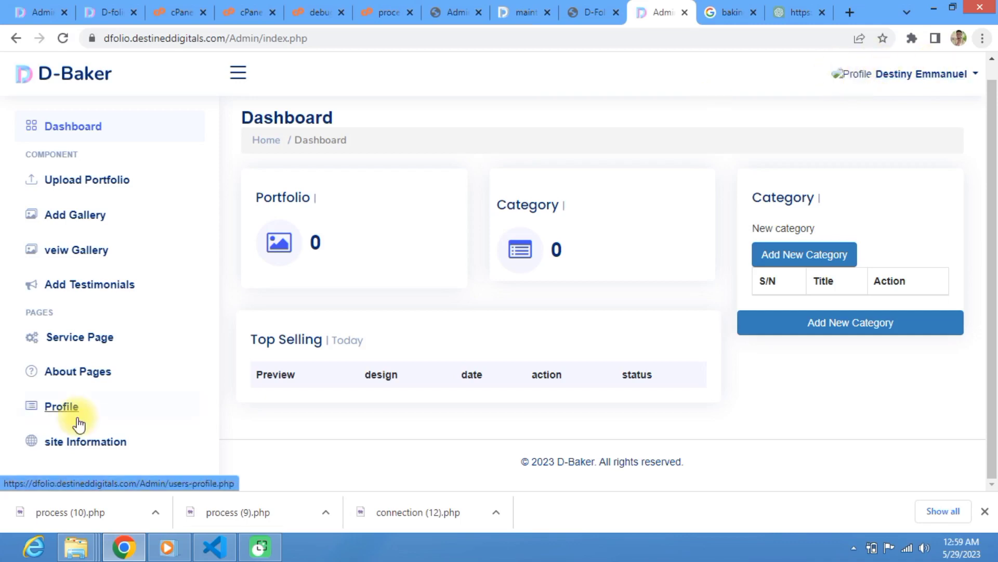
pyautogui.click(67, 407)
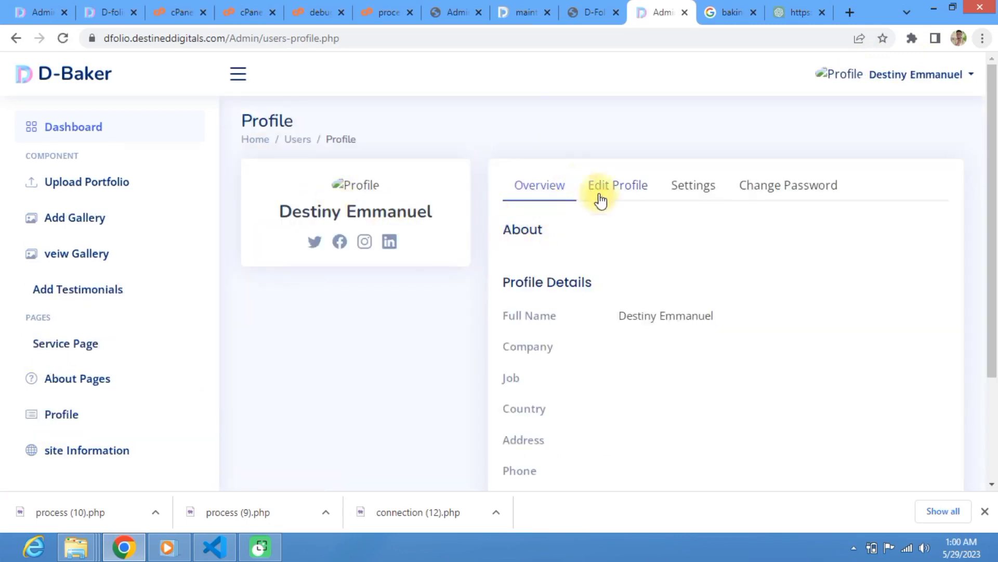
# Step: Switch the Profile page to the Edit Profile tab
pyautogui.scroll(-3, 598, 234)
pyautogui.scroll(3, 586, 261)
pyautogui.scroll(-3, 572, 254)
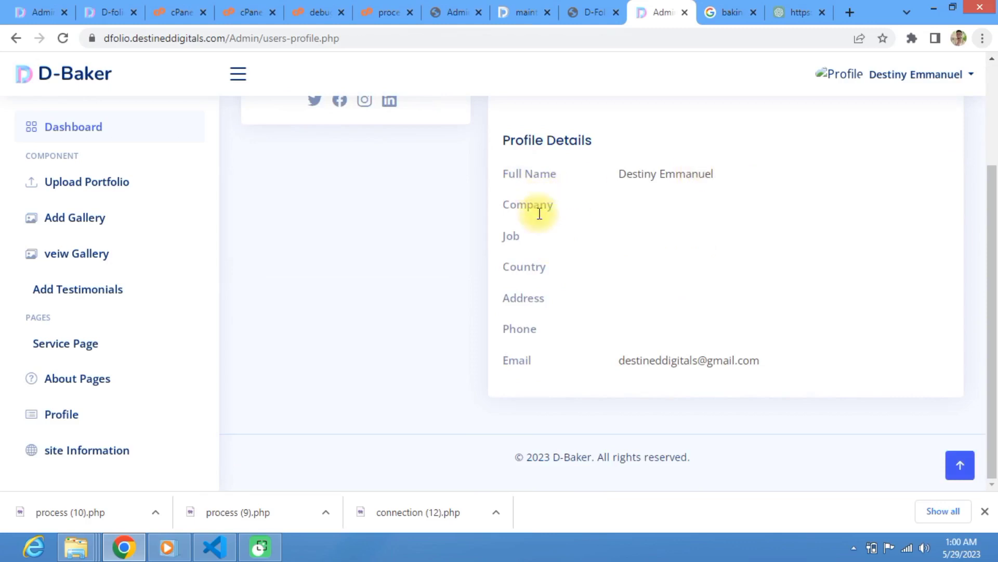
pyautogui.scroll(3, 585, 335)
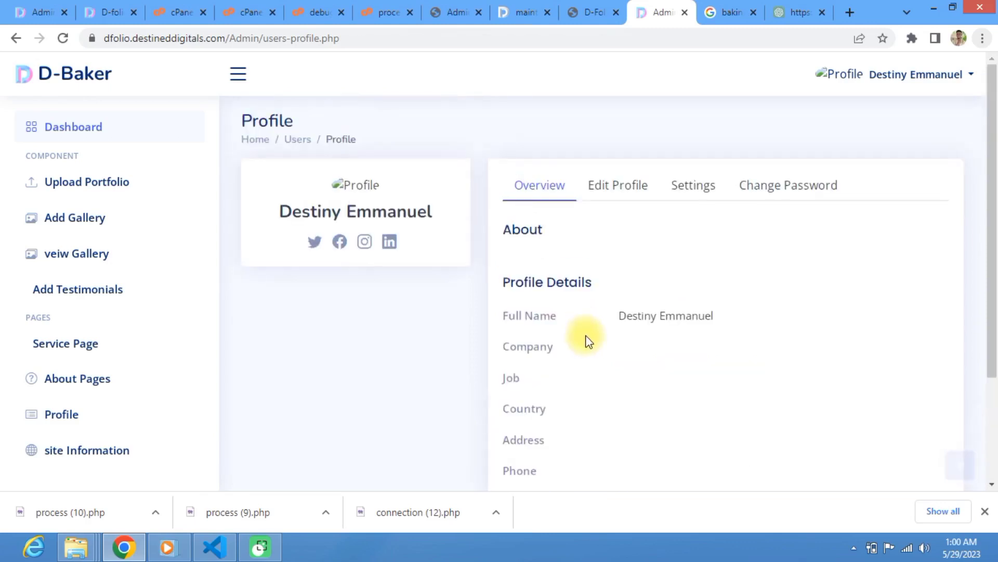
pyautogui.click(616, 194)
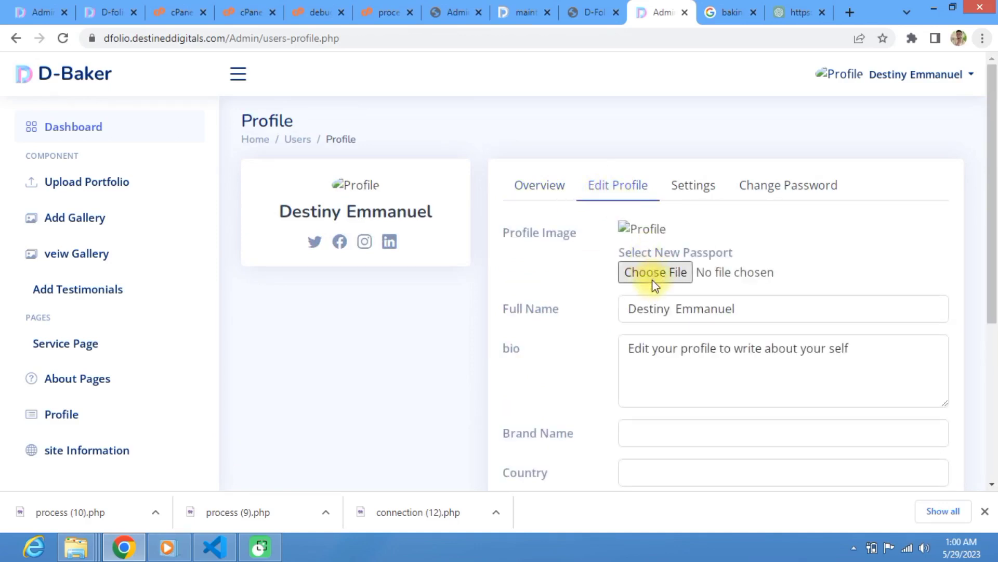
# Step: Pick me.png from the Documents folder as the new profile image
pyautogui.click(652, 280)
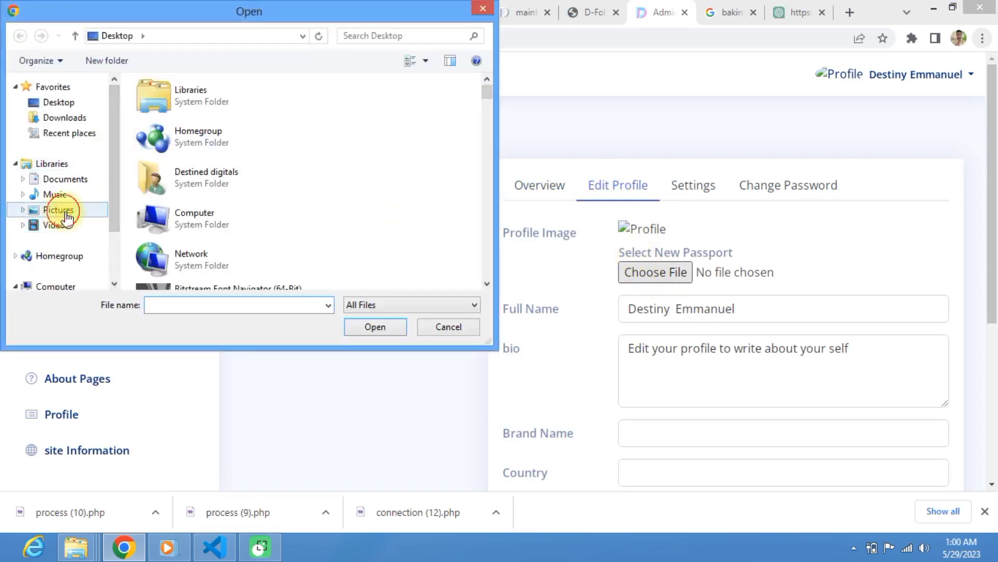
pyautogui.click(59, 210)
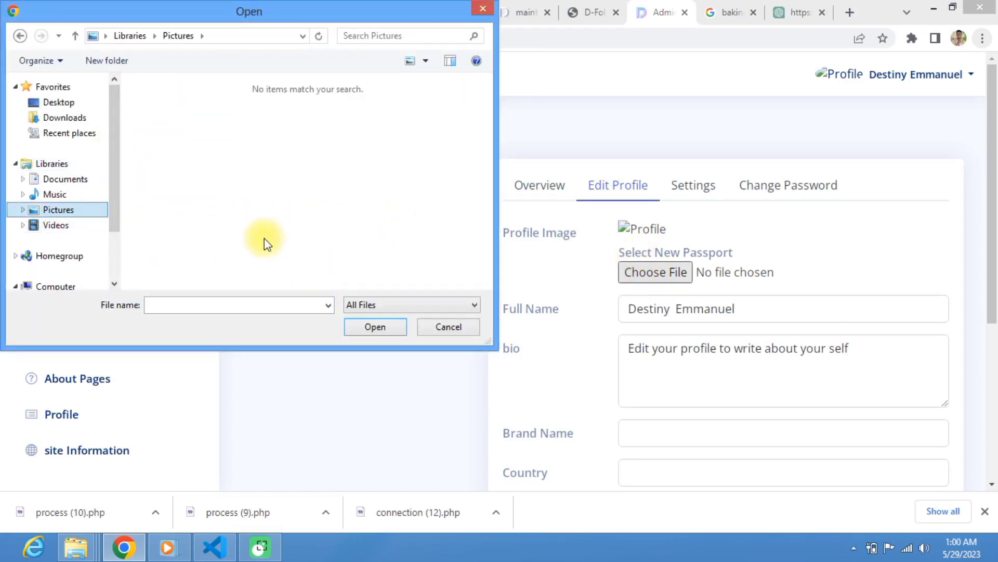
pyautogui.click(254, 308)
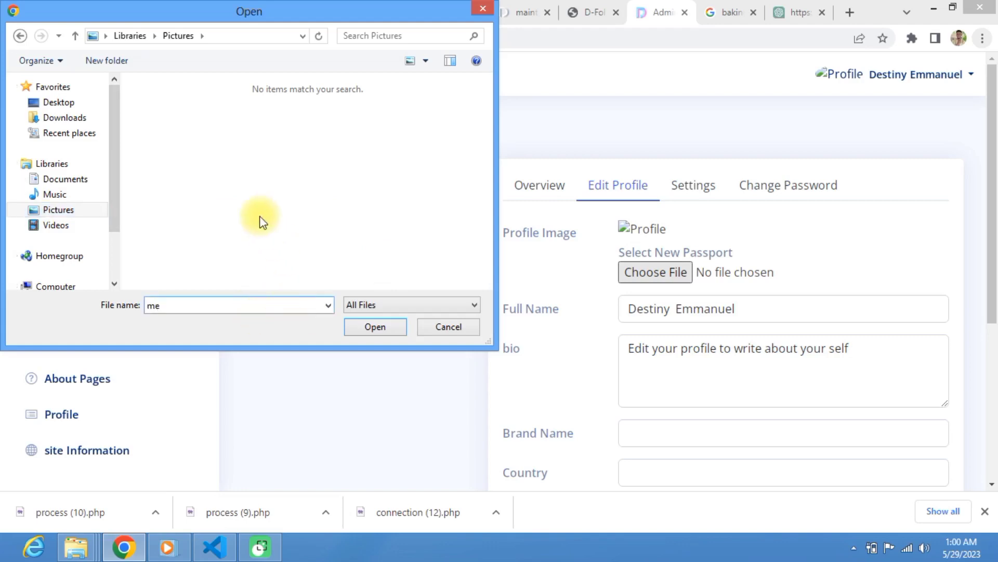
pyautogui.click(67, 180)
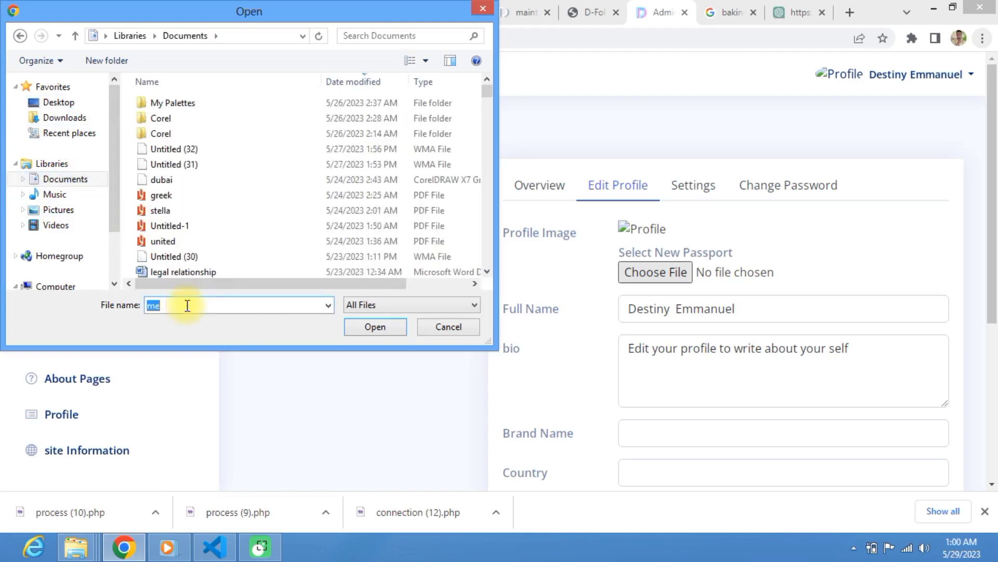
pyautogui.write('n')
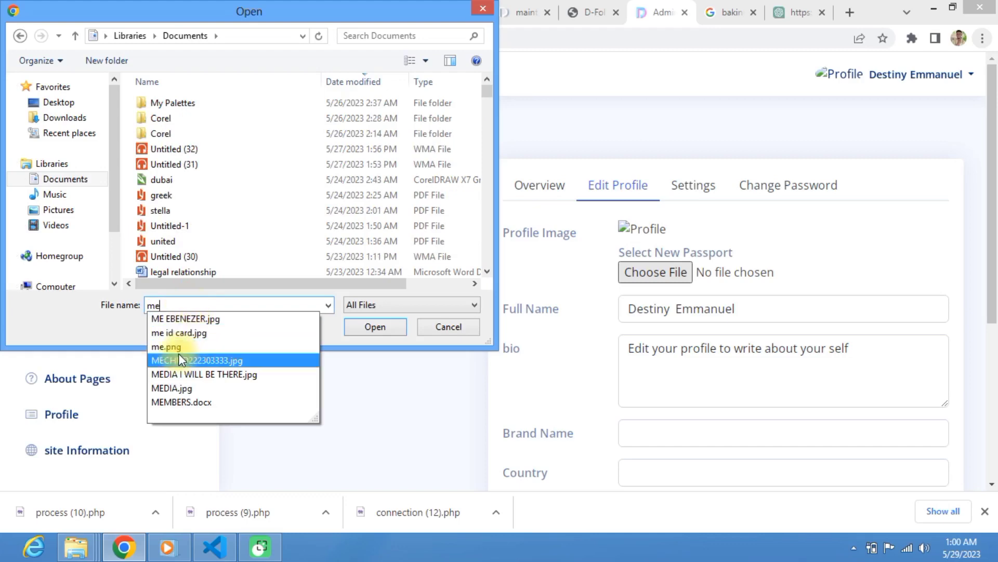
pyautogui.click(179, 351)
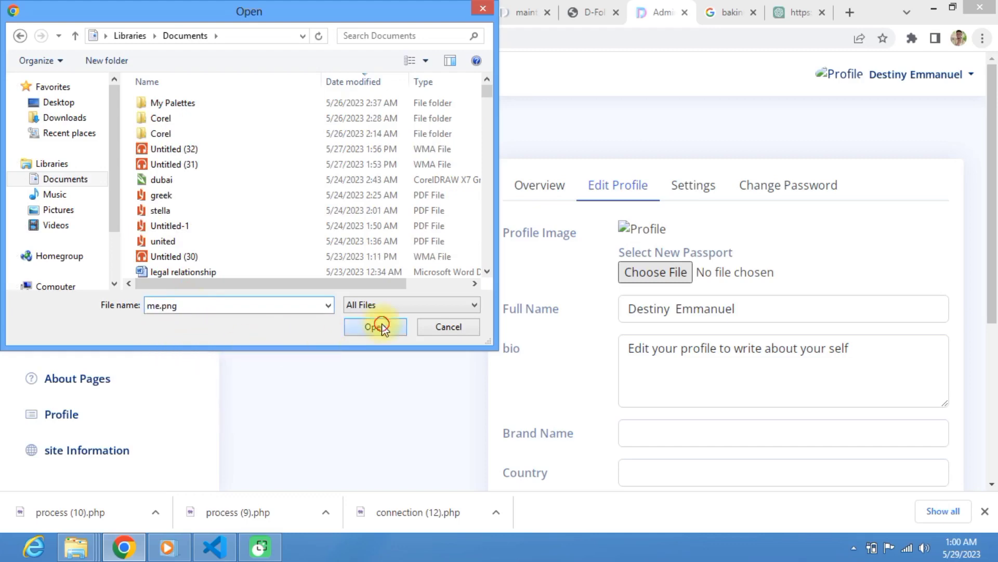
pyautogui.click(378, 326)
pyautogui.scroll(-3, 679, 303)
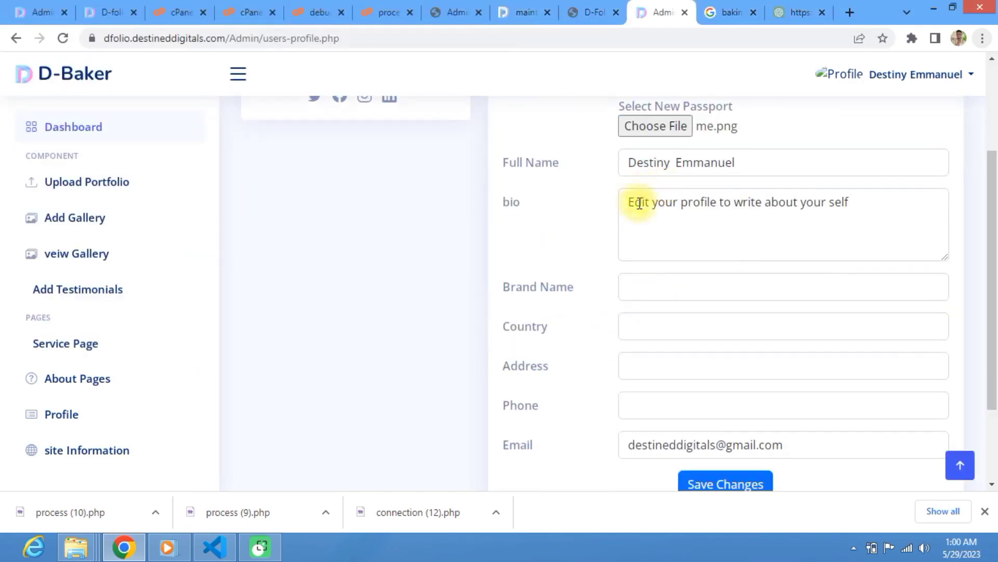
# Step: Replace the placeholder bio with 'I am a profession baker based in Edo state Nigeria.'
pyautogui.moveTo(627, 210); pyautogui.dragTo(877, 211)
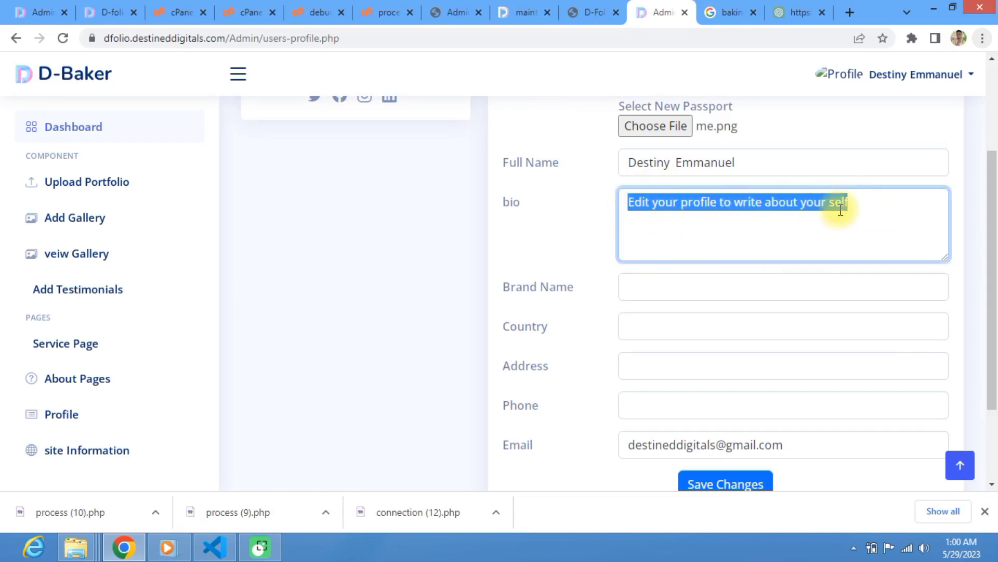
pyautogui.press('BackSpace')
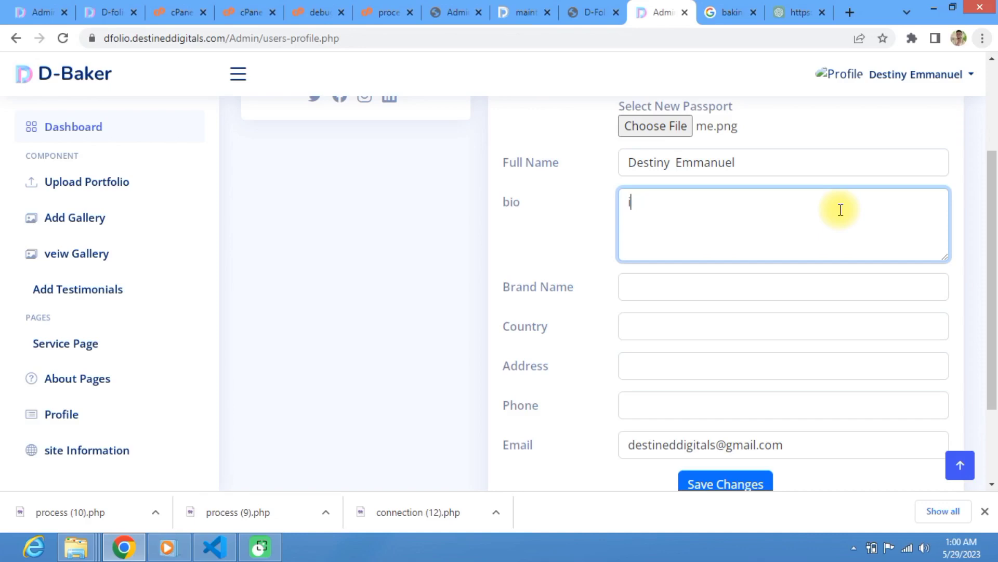
pyautogui.press('BackSpace')
pyautogui.write('I am a op')
pyautogui.press('BackSpace')
pyautogui.write('profees')
pyautogui.press('BackSpace')
pyautogui.write('ssion ')
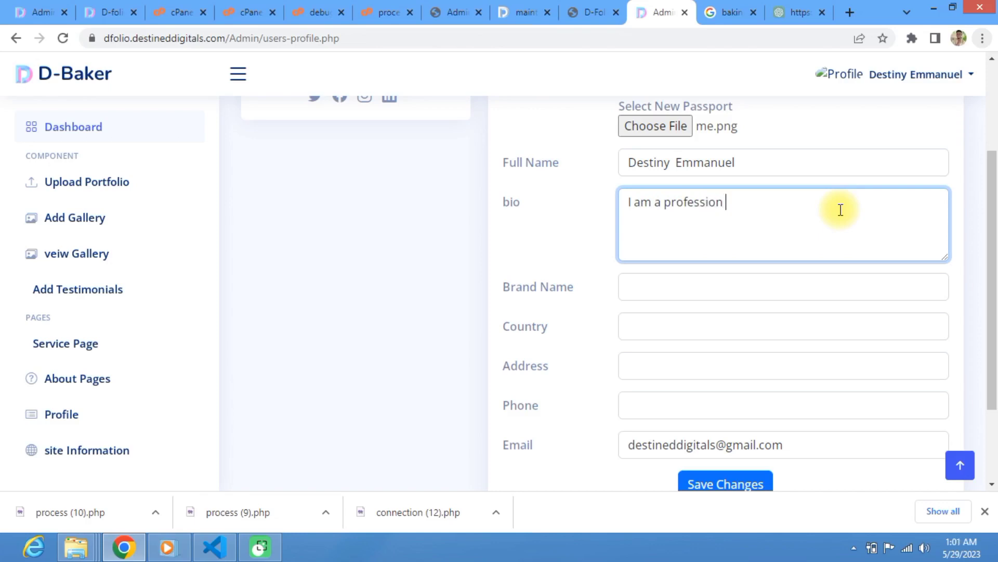
pyautogui.write('baker based in ')
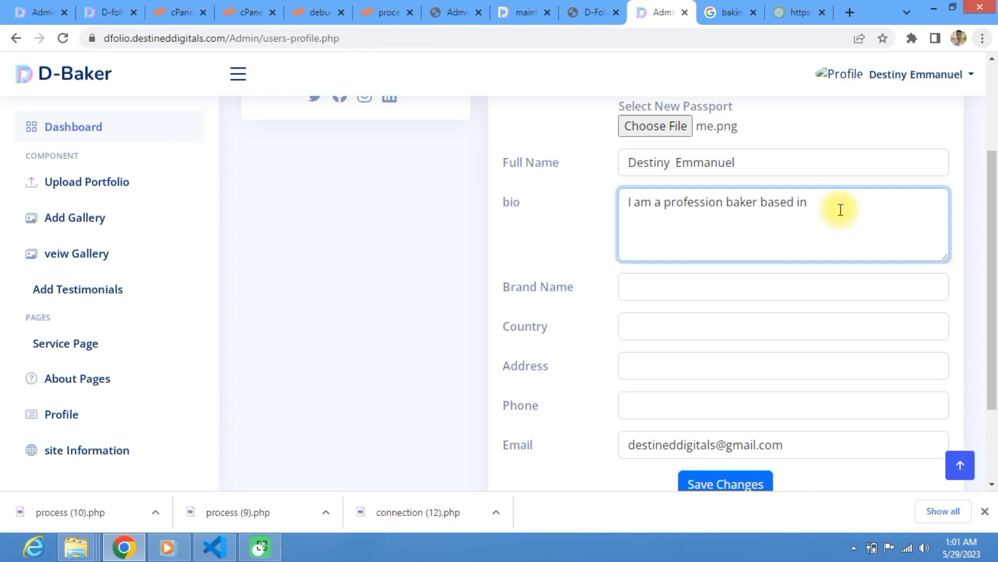
pyautogui.write('Edo state ')
pyautogui.write('Nigeri')
pyautogui.press('BackSpace')
pyautogui.write('a. I have ove')
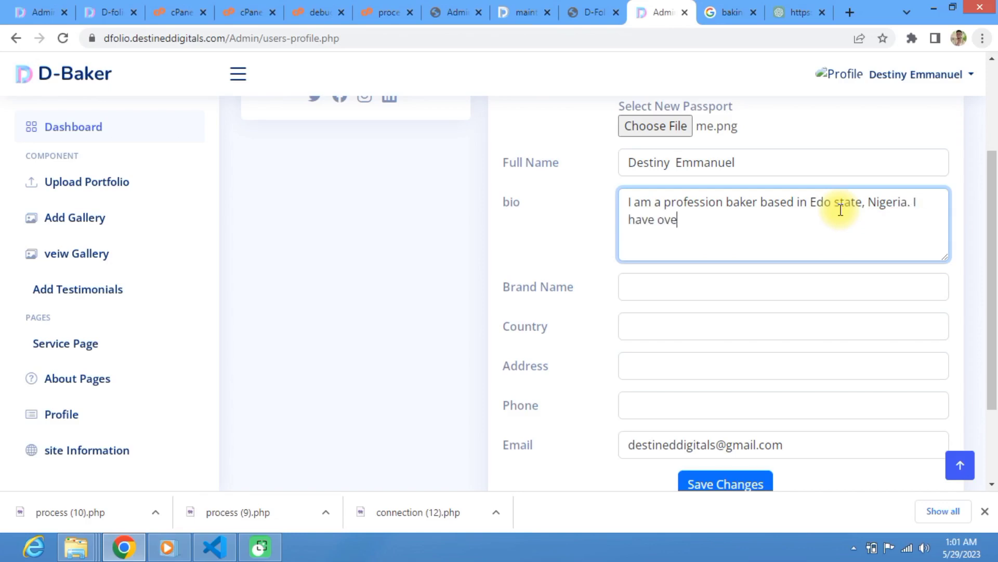
pyautogui.write('r 5 yu')
# Step: Finish the bio with 'I have over 5 years of experience in the baking industry.'
pyautogui.click(840, 209)
pyautogui.write('ear')
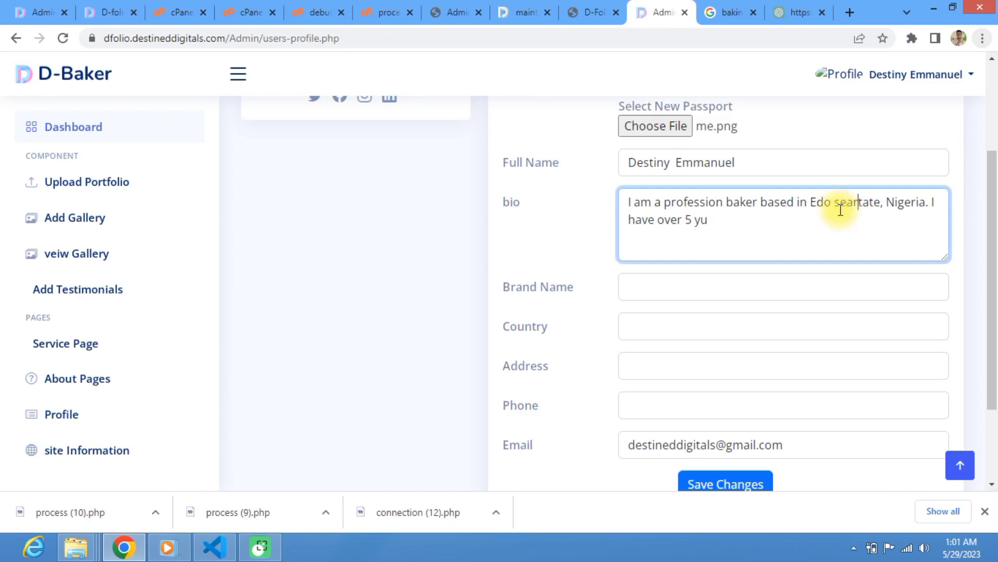
pyautogui.press('BackSpace')
pyautogui.press('BackSpace')
pyautogui.press('BackSpace')
pyautogui.hotkey('ctrl', 'End')
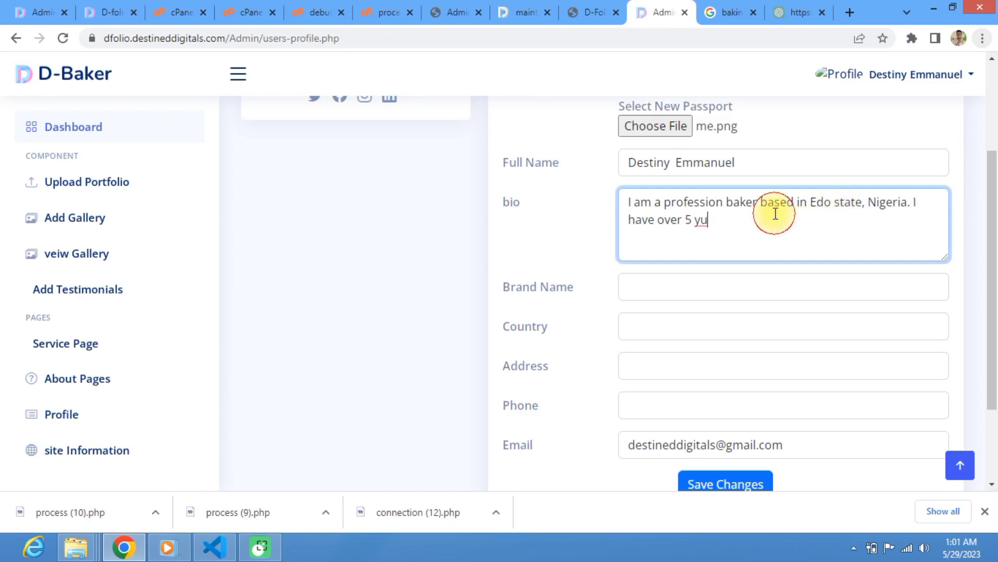
pyautogui.press('BackSpace')
pyautogui.write('ears of expe')
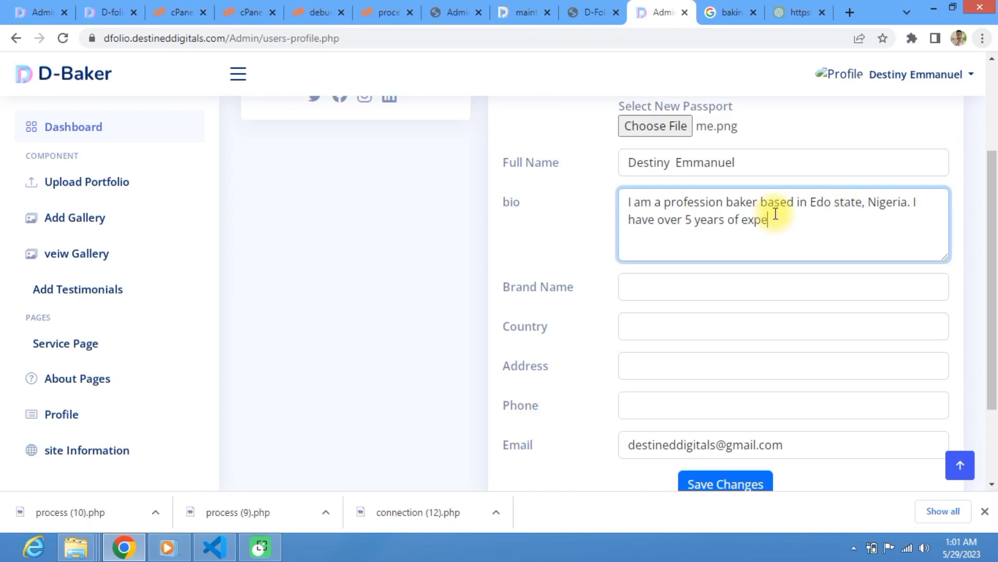
pyautogui.write('rtience in the')
pyautogui.click(775, 218)
pyautogui.write('baking')
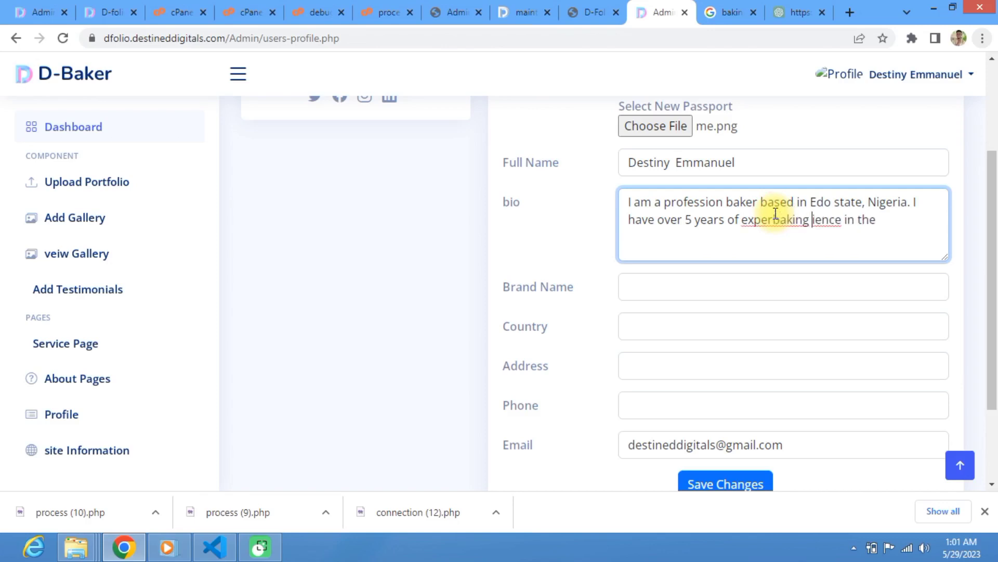
pyautogui.hotkey('ctrl', 'z')
pyautogui.click(845, 231)
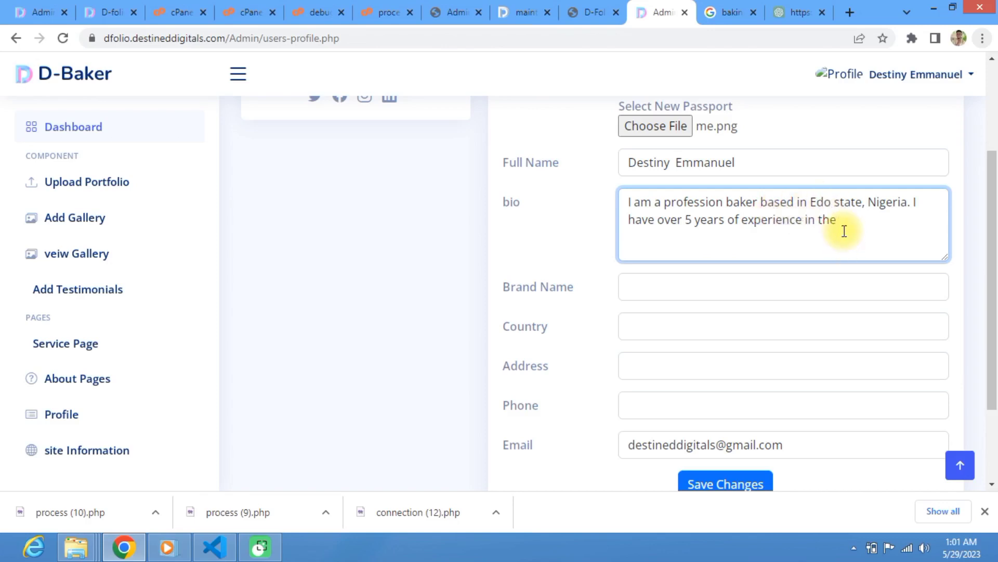
pyautogui.write('baking industry.')
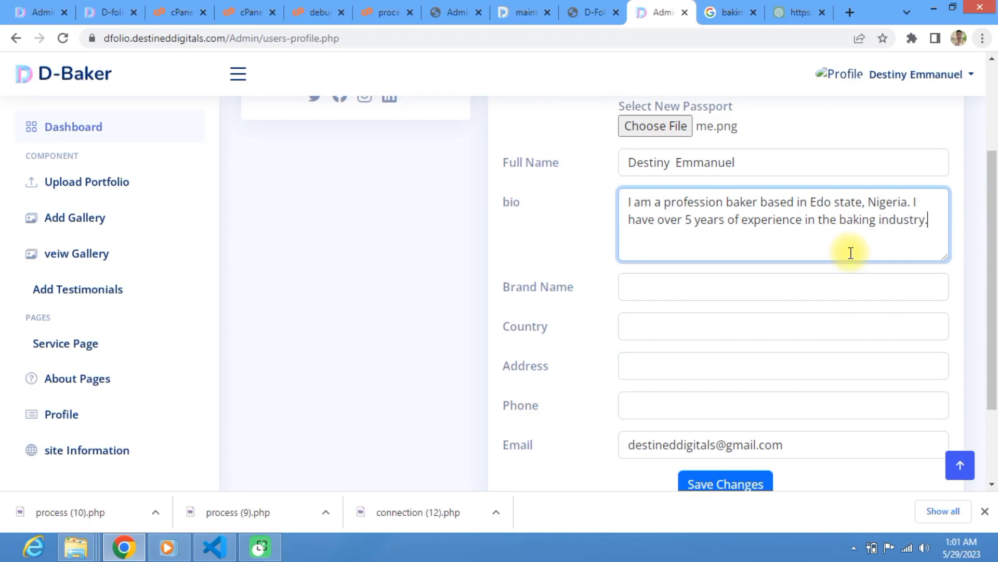
# Step: Enter D-baker as the brand name and select Nigeria as the country
pyautogui.click(718, 288)
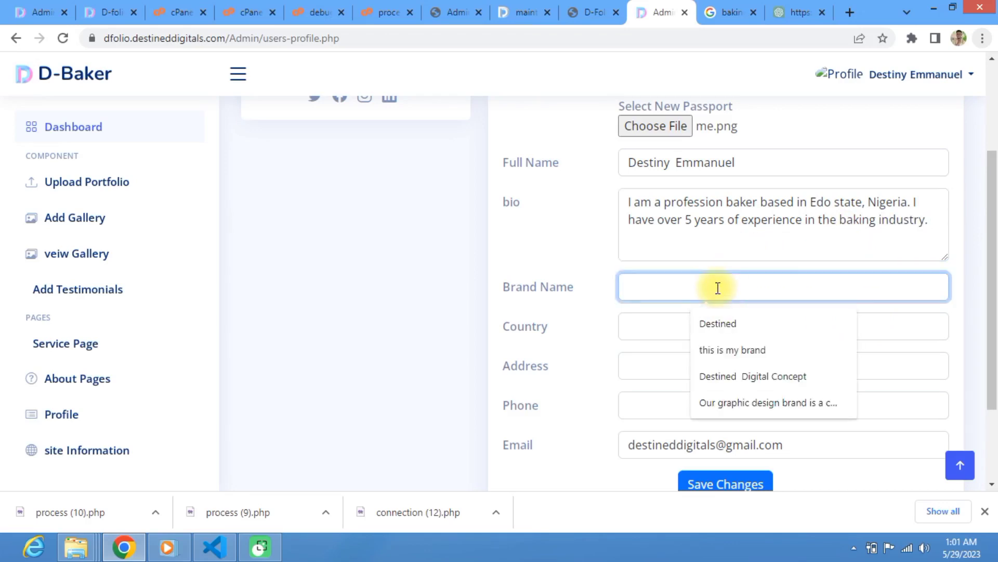
pyautogui.write('D-baker')
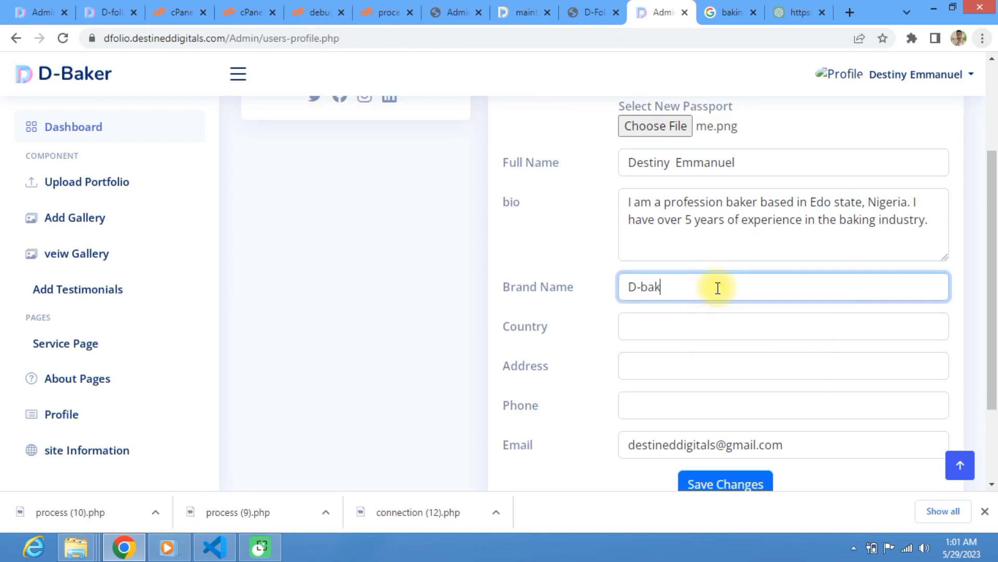
pyautogui.click(711, 332)
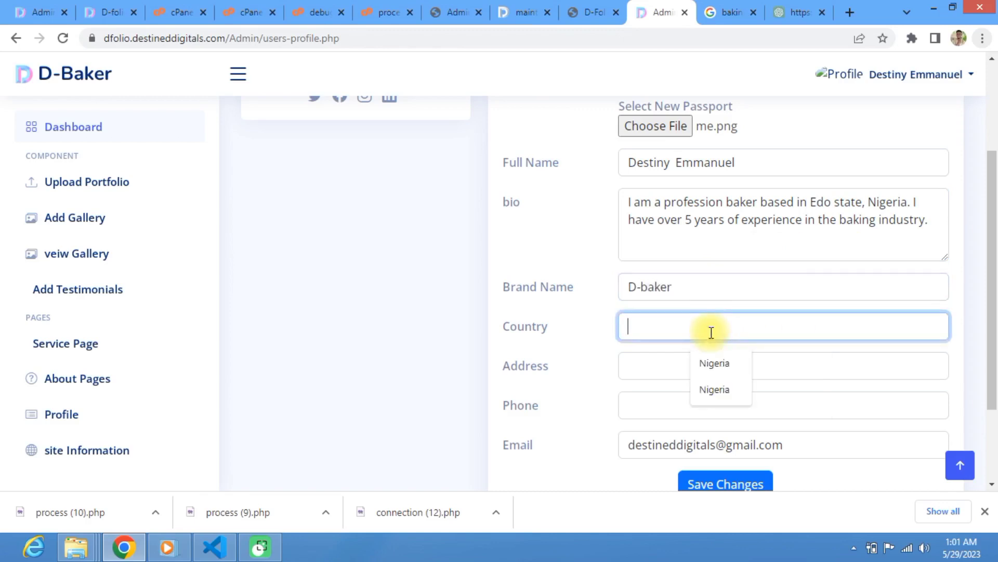
pyautogui.click(715, 363)
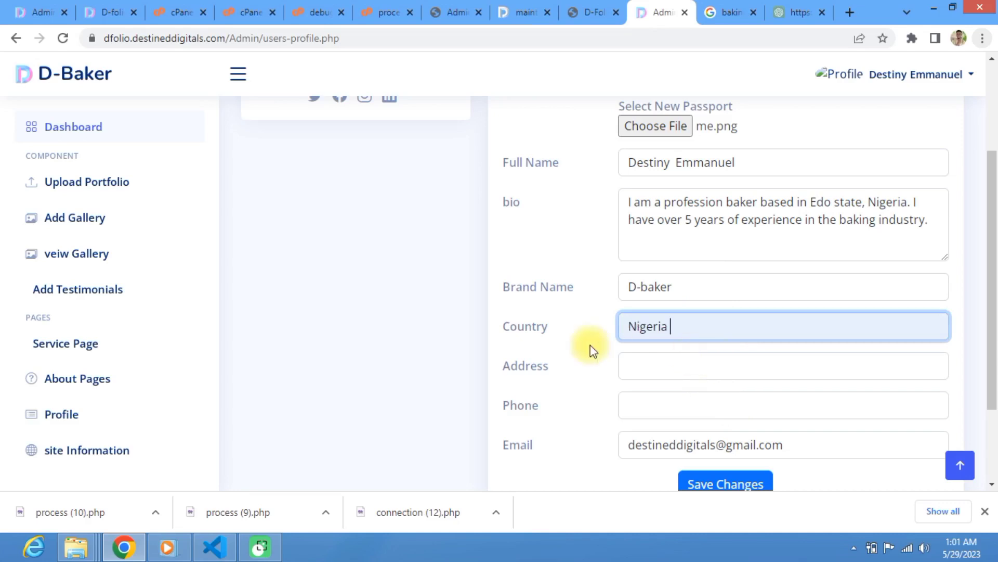
# Step: Fill the address with the mixed-case saved address suggestion
pyautogui.click(632, 371)
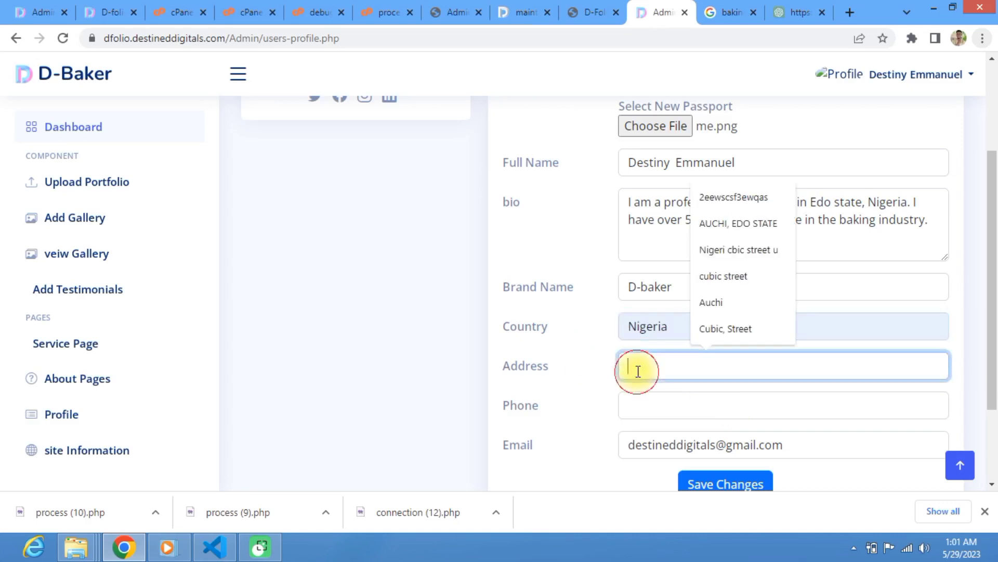
pyautogui.click(707, 229)
pyautogui.moveTo(758, 367); pyautogui.dragTo(548, 373)
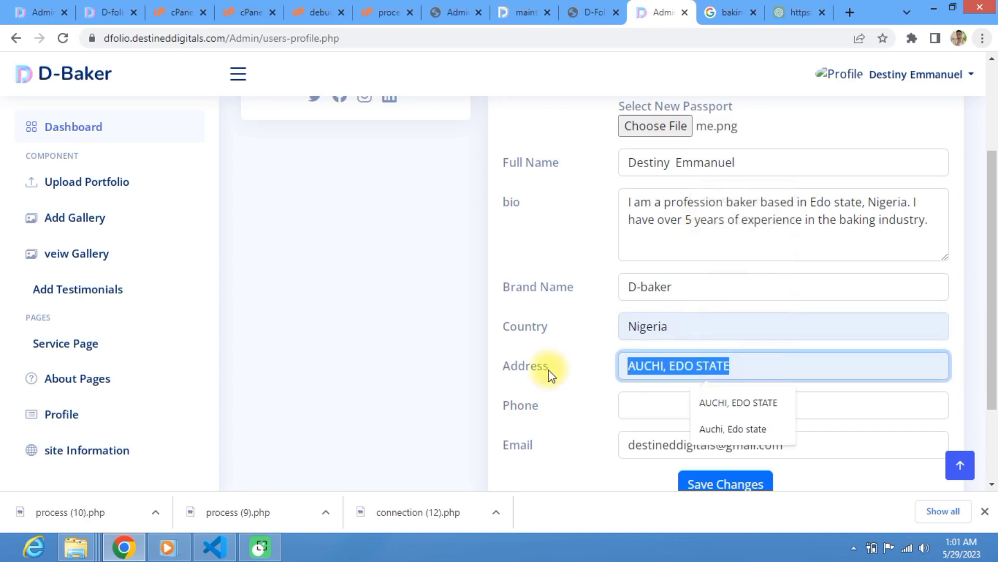
pyautogui.click(707, 425)
# Step: Enter the contact phone number via the autofill suggestion and check the email field
pyautogui.click(650, 409)
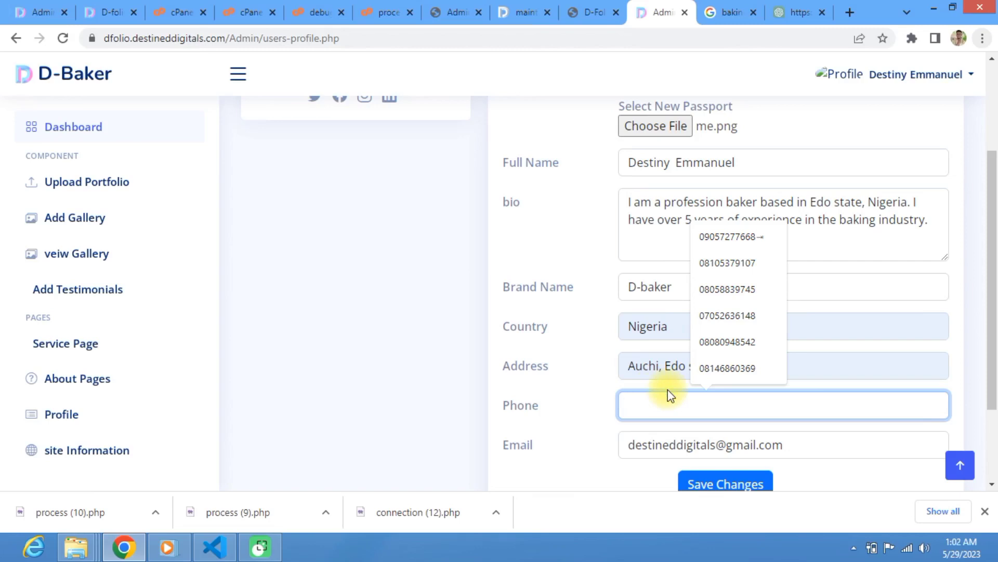
pyautogui.write('0')
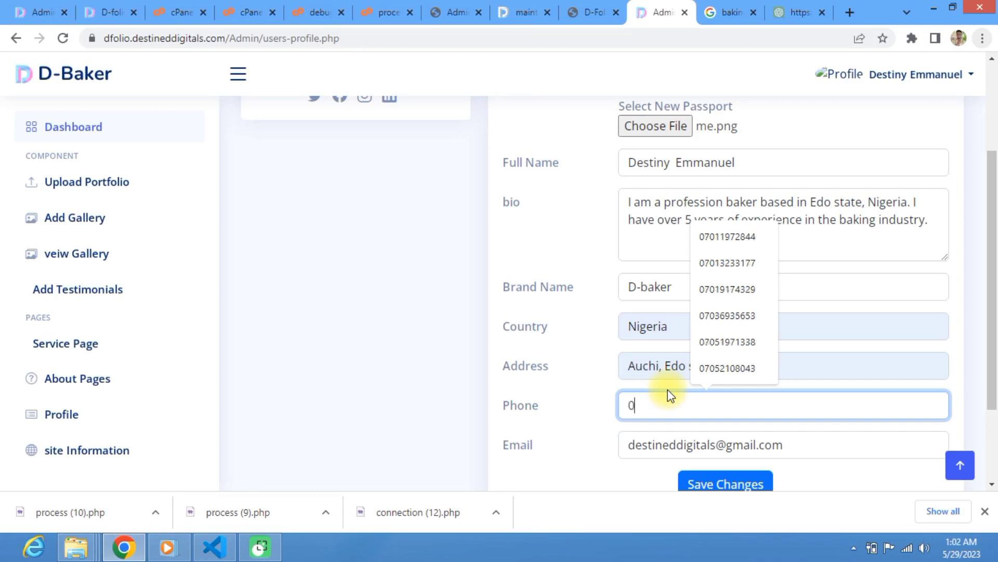
pyautogui.write('810088')
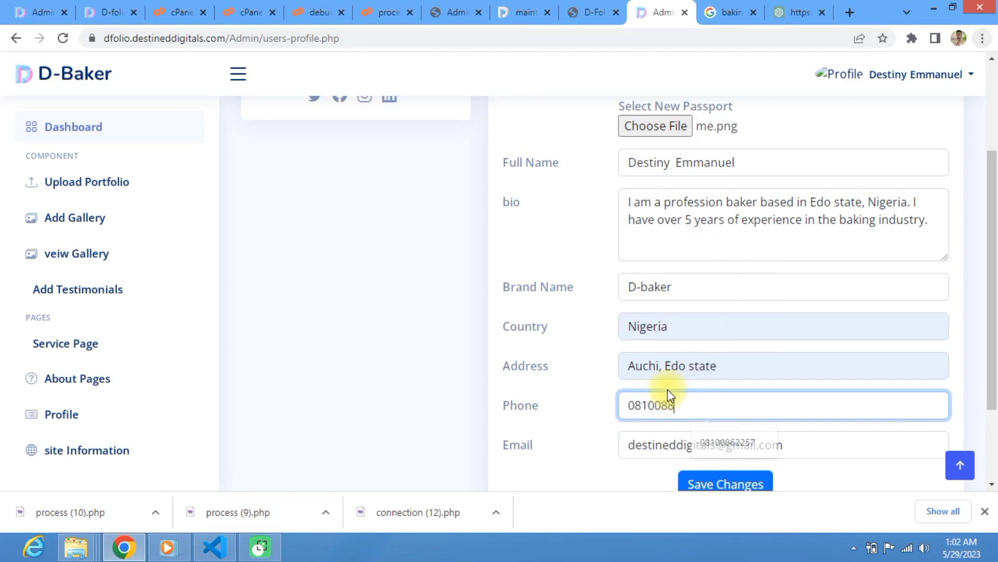
pyautogui.press('BackSpace')
pyautogui.write('6')
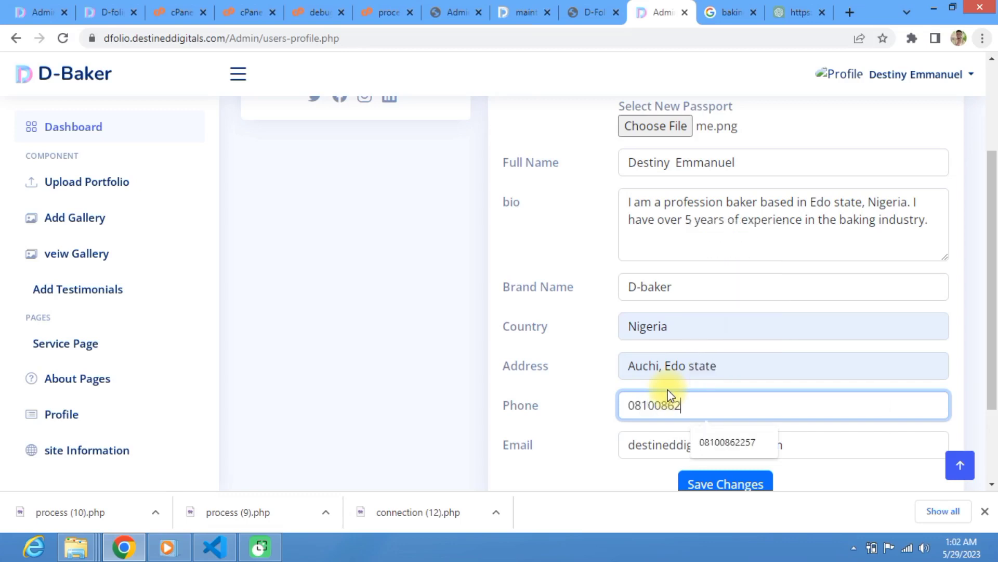
pyautogui.write('2')
pyautogui.press('Down')
pyautogui.press('Return')
pyautogui.scroll(-2, 671, 430)
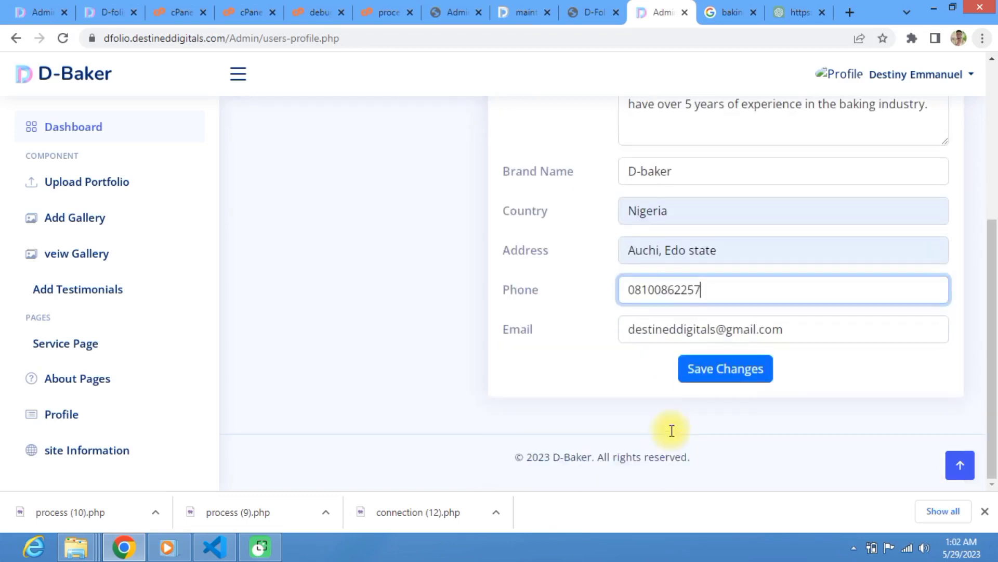
pyautogui.click(663, 329)
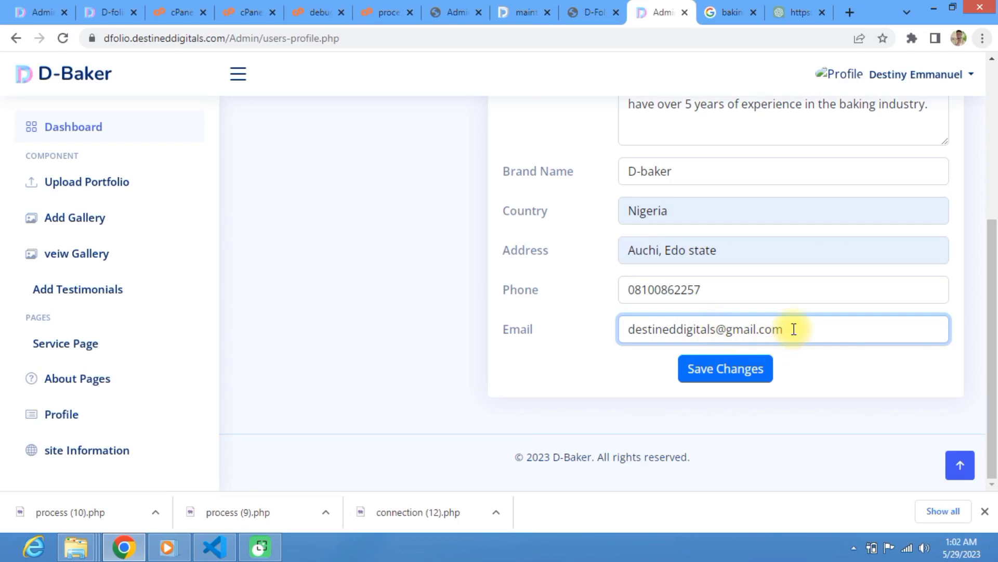
# Step: Try saving the profile and dismiss the 'Sorry, your file is too large' alert
pyautogui.click(728, 369)
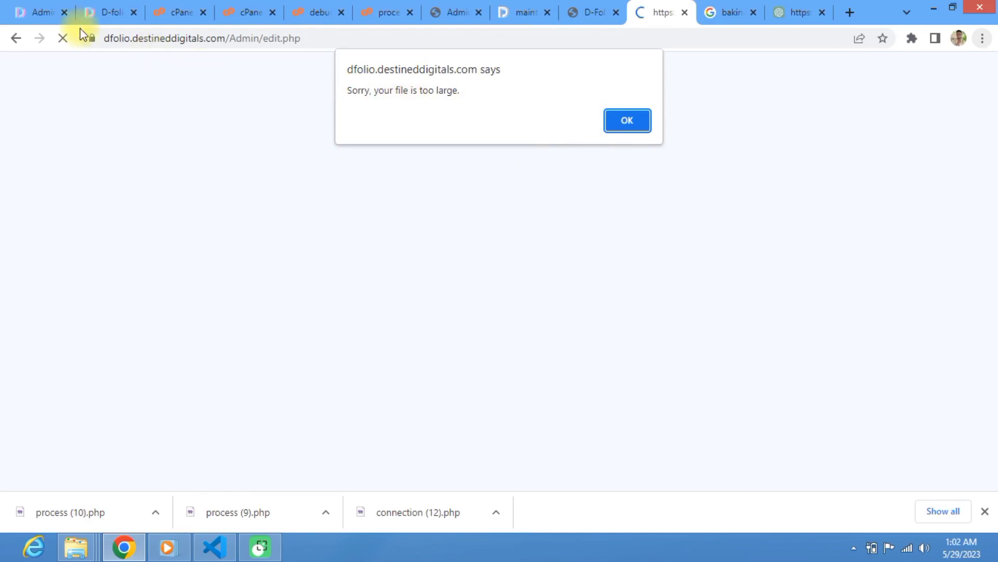
pyautogui.click(20, 39)
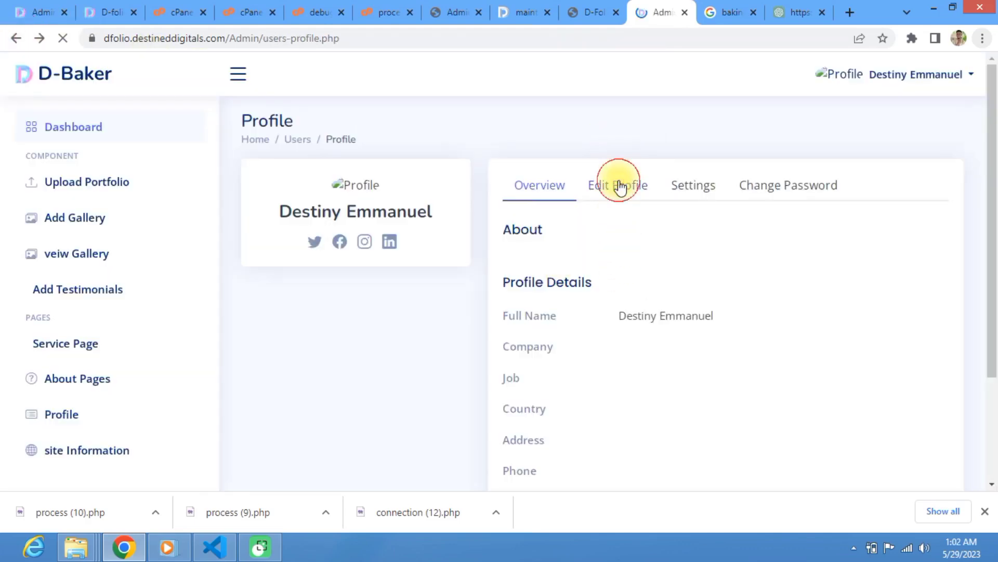
# Step: Resave the Edit Profile form with me1.jpg as the profile photo
pyautogui.click(622, 185)
pyautogui.scroll(-5, 660, 229)
pyautogui.scroll(5, 663, 231)
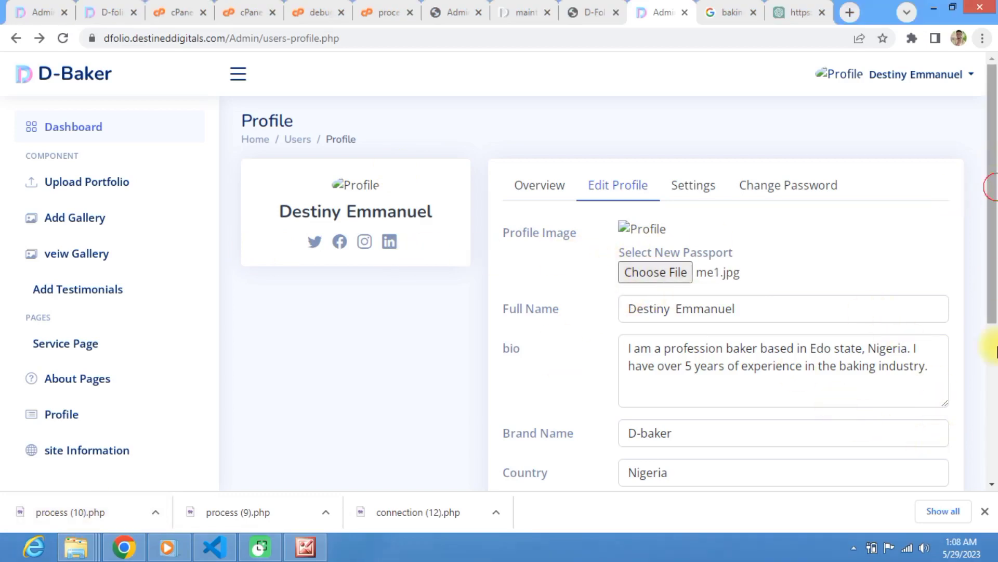
pyautogui.scroll(-5, 839, 397)
pyautogui.click(731, 371)
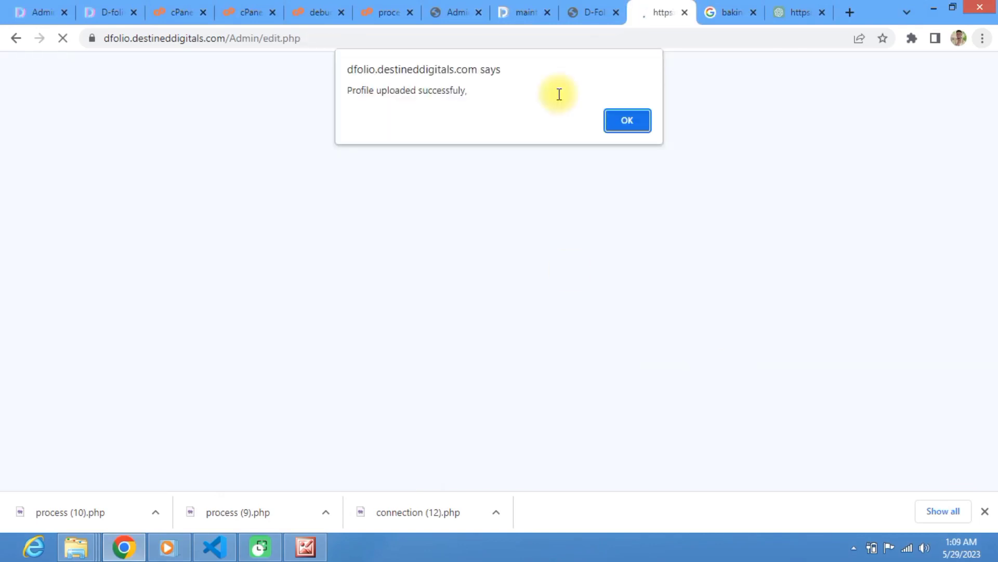
# Step: Dismiss the 'Profile uploaded successfully' alert, review the Overview details, then open Settings
pyautogui.click(622, 132)
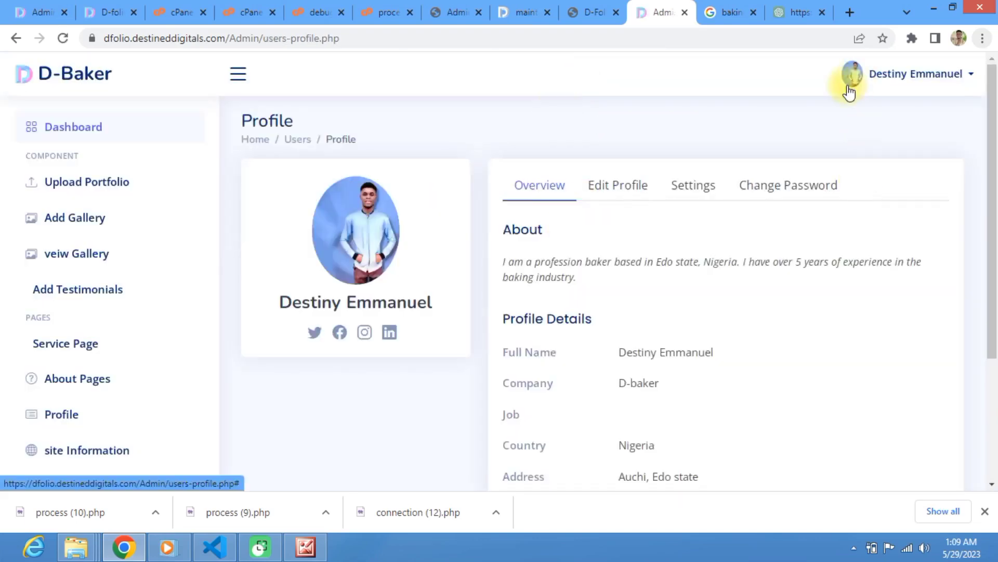
pyautogui.scroll(-3, 367, 255)
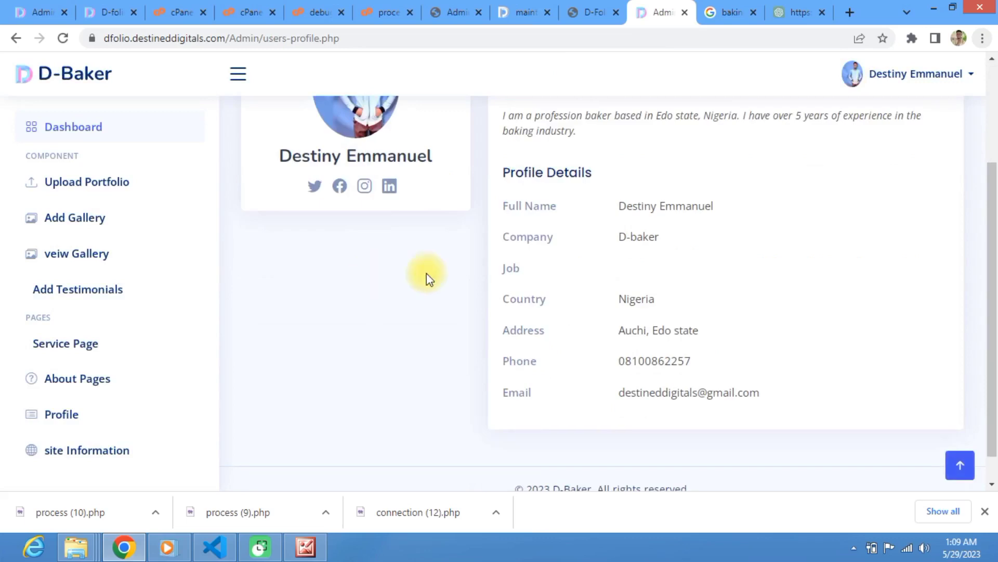
pyautogui.scroll(-1, 641, 356)
pyautogui.scroll(4, 647, 350)
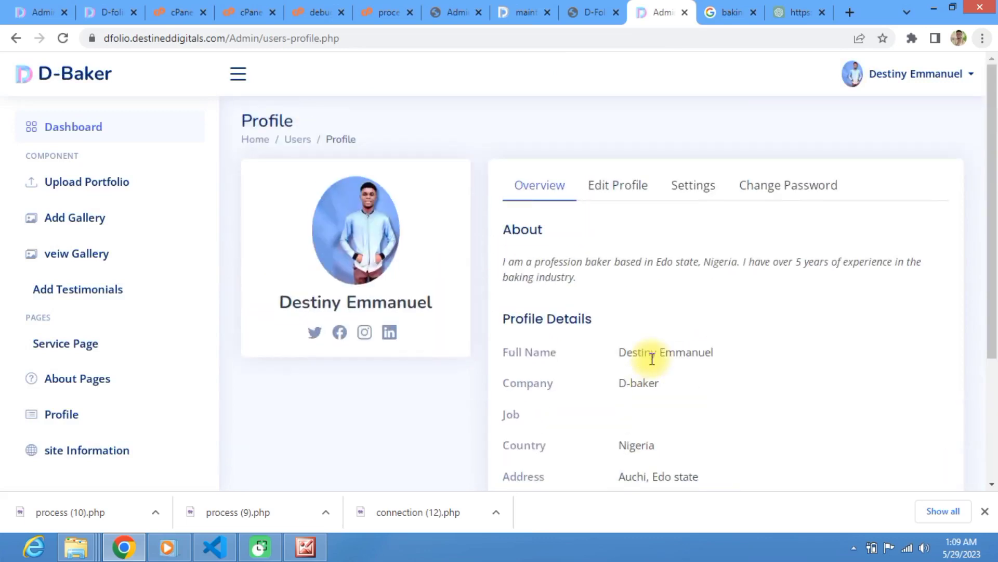
pyautogui.click(695, 188)
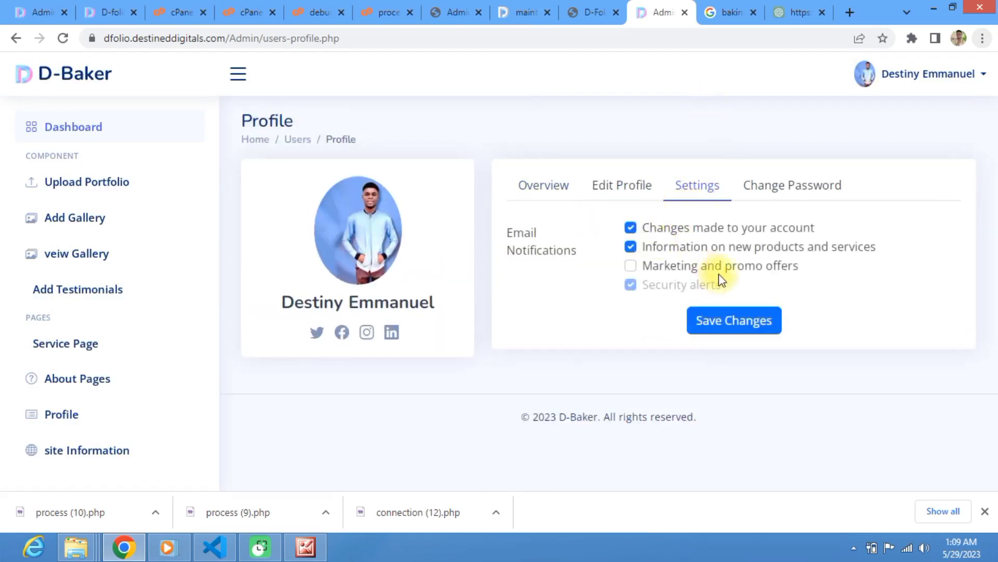
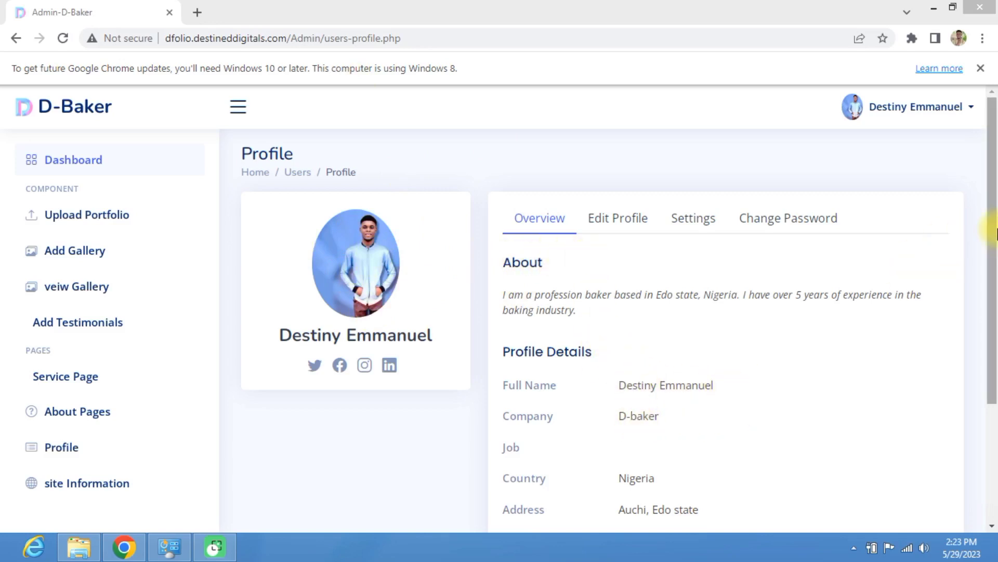
# Step: Open the Change Password form and go through its current, new and re-enter password fields
pyautogui.moveTo(989, 223); pyautogui.dragTo(813, 390)
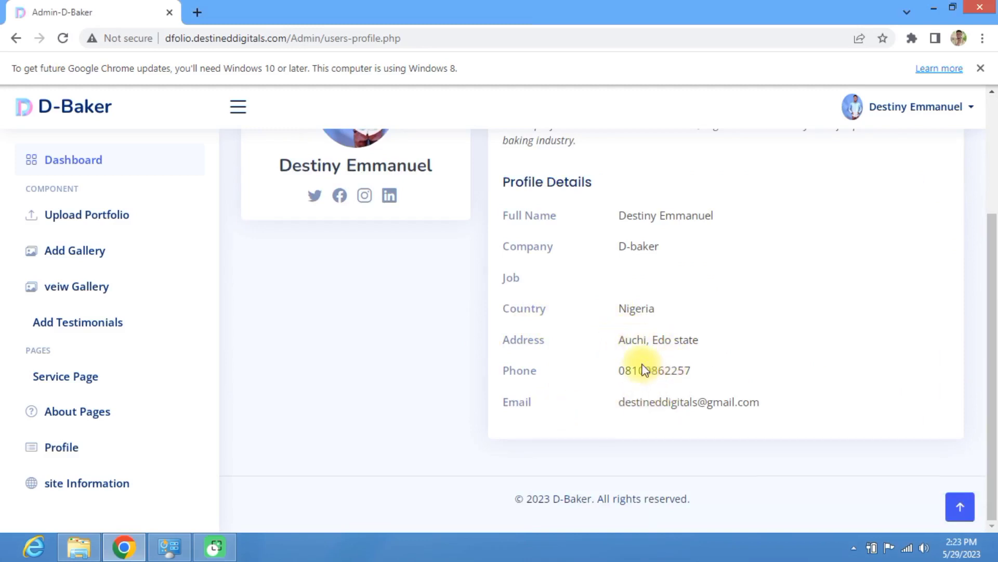
pyautogui.scroll(3, 640, 368)
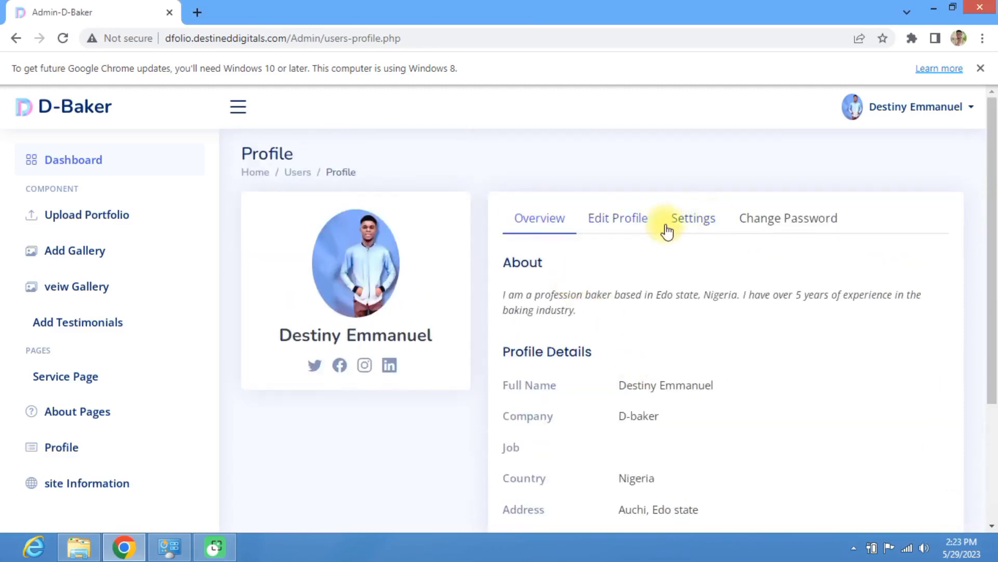
pyautogui.click(758, 221)
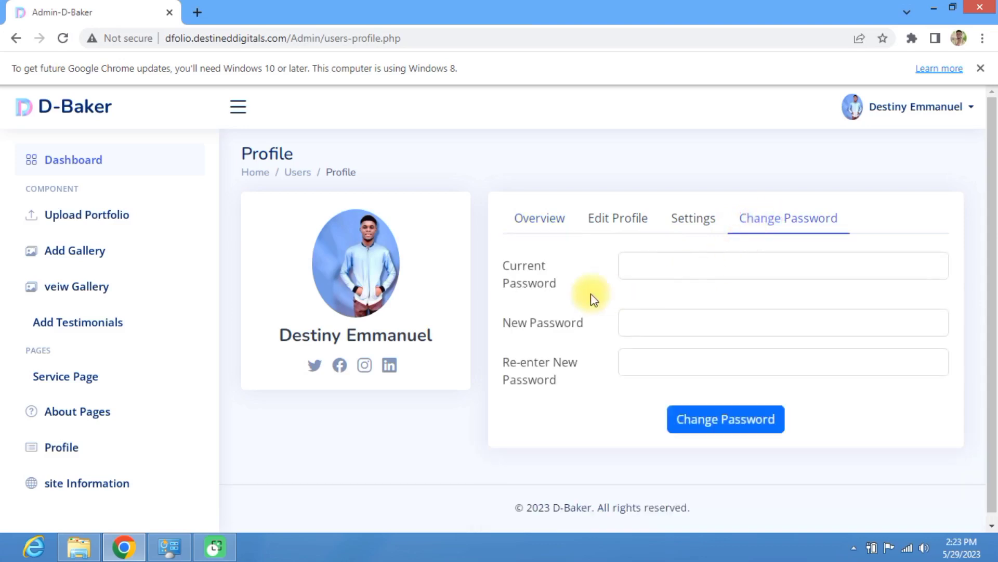
pyautogui.click(634, 266)
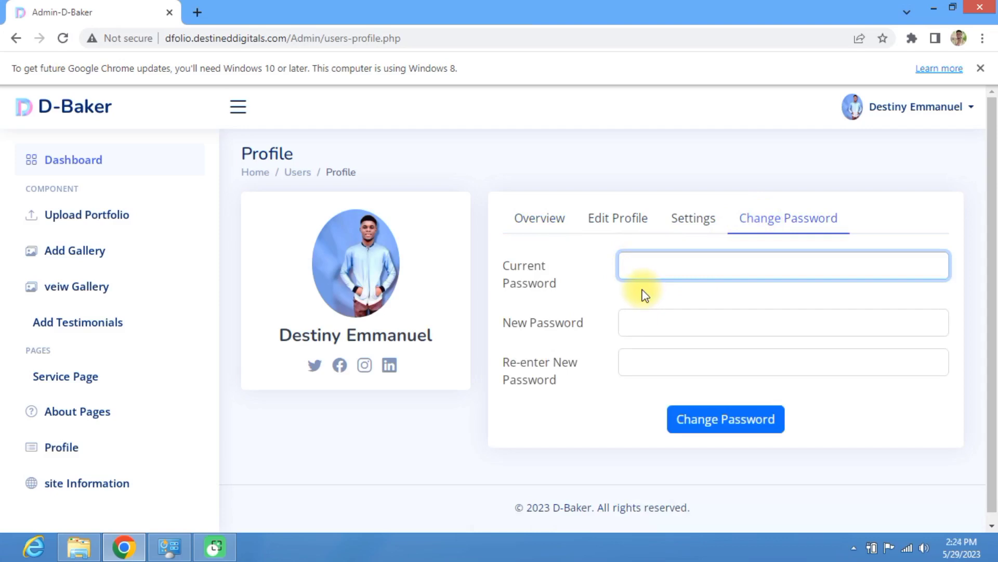
pyautogui.click(648, 329)
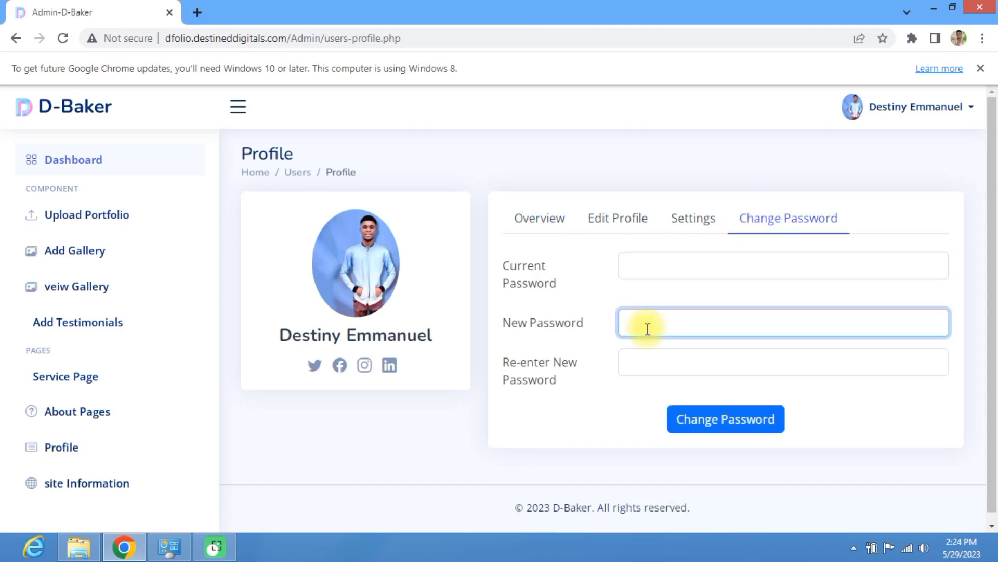
pyautogui.click(652, 367)
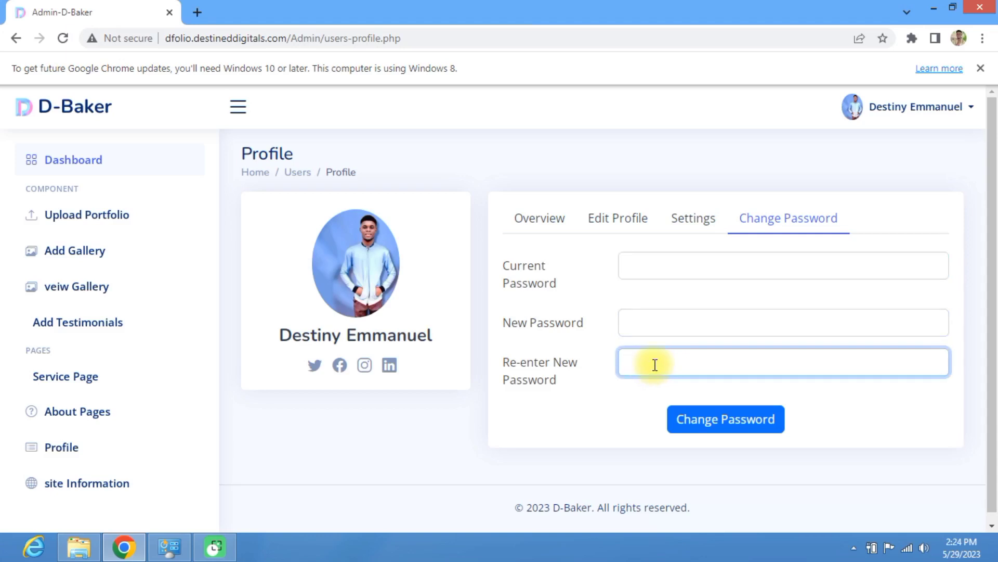
pyautogui.click(630, 271)
# Step: Enter the current and new passwords, submit, and dismiss the 'Password updated successfully' notice
pyautogui.write('123')
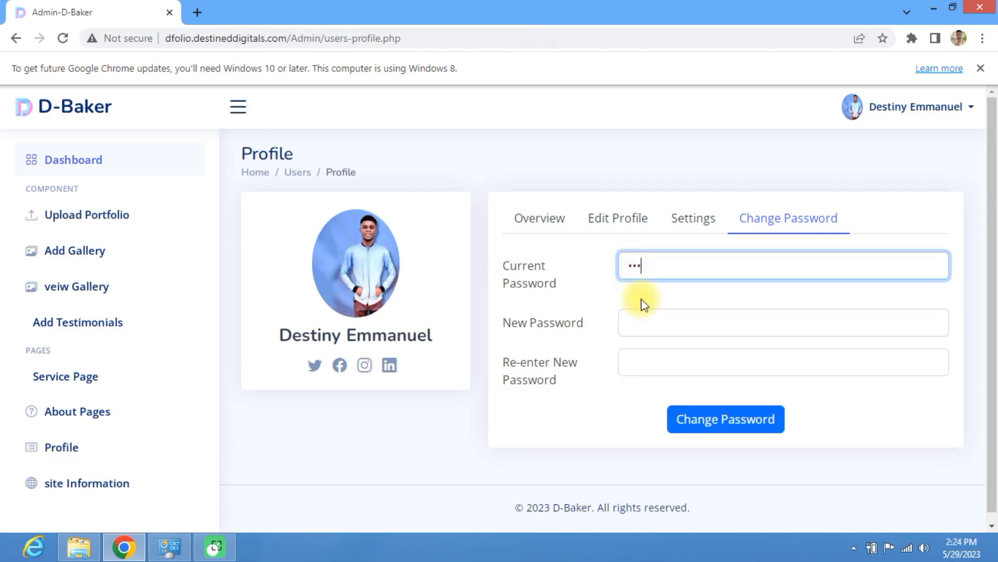
pyautogui.click(646, 323)
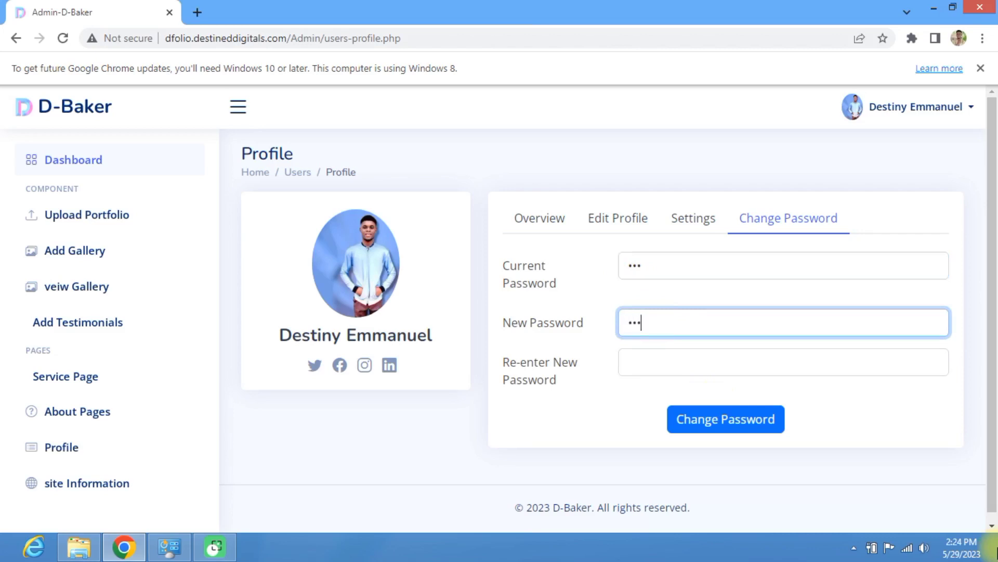
pyautogui.click(644, 360)
pyautogui.write('1234')
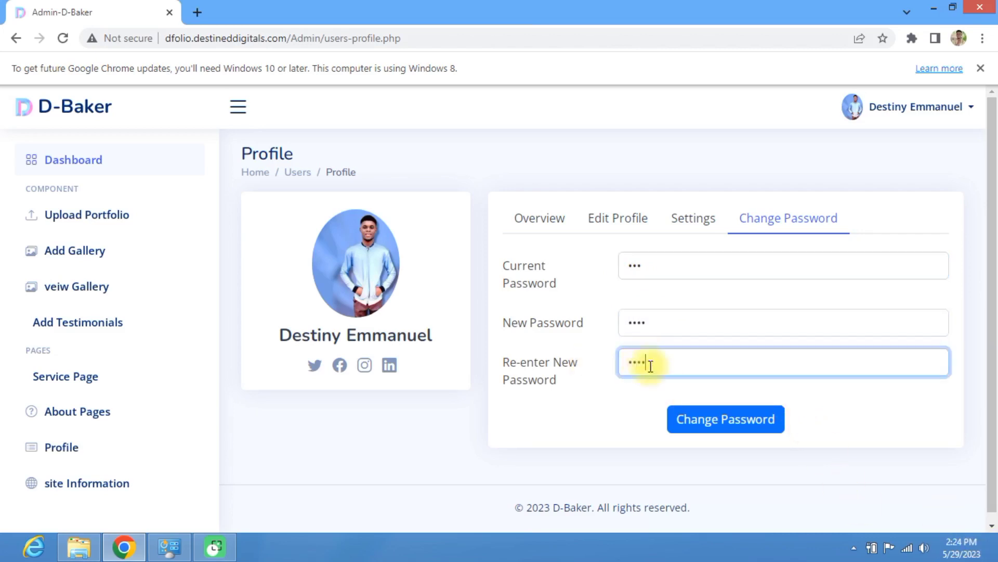
pyautogui.click(714, 426)
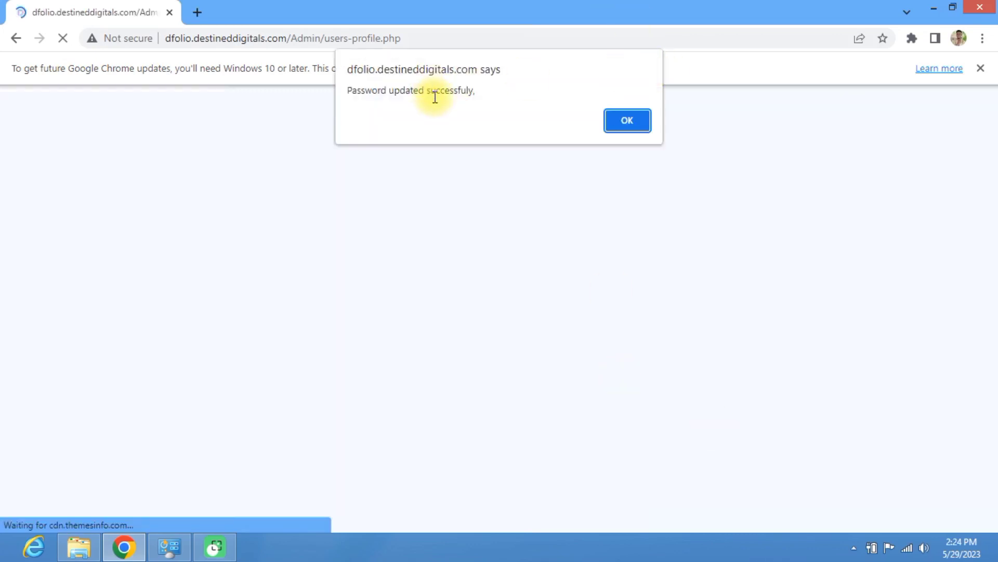
pyautogui.click(628, 123)
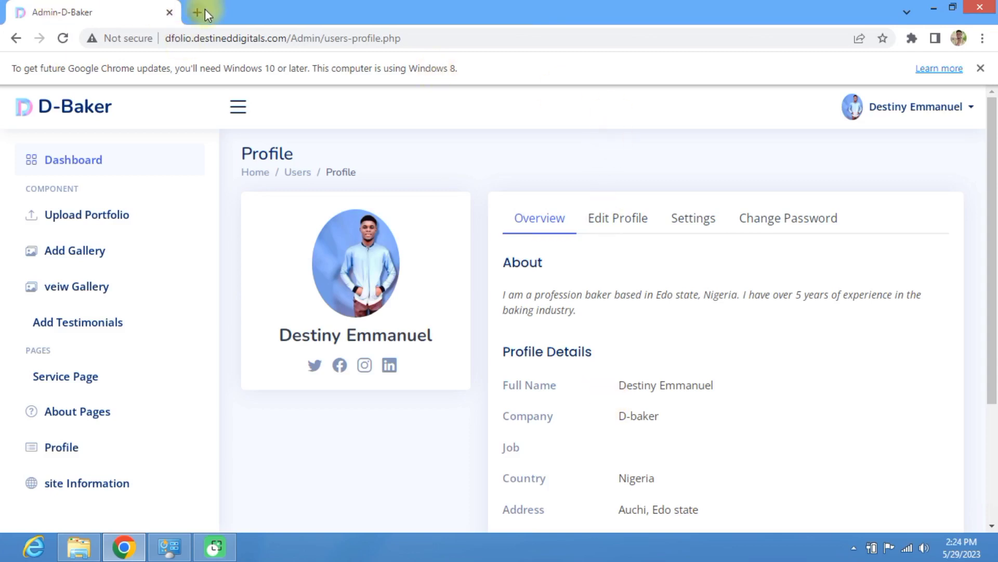
# Step: Load the copied dfolio.destineddigitals.com/core/ address in a new tab and dismiss the maintenance alert
pyautogui.moveTo(291, 38); pyautogui.dragTo(101, 27)
pyautogui.hotkey('ctrl', 'c')
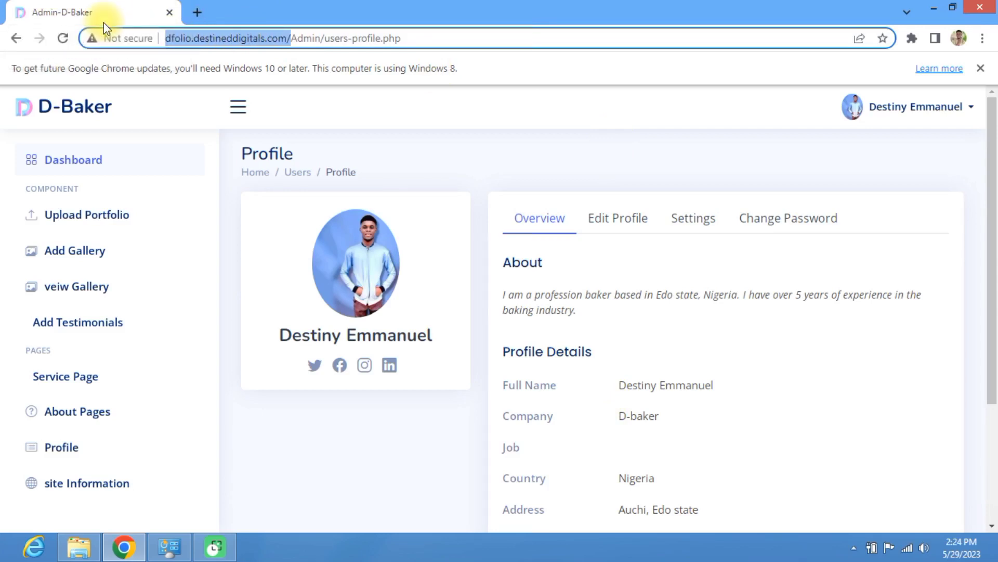
pyautogui.click(197, 12)
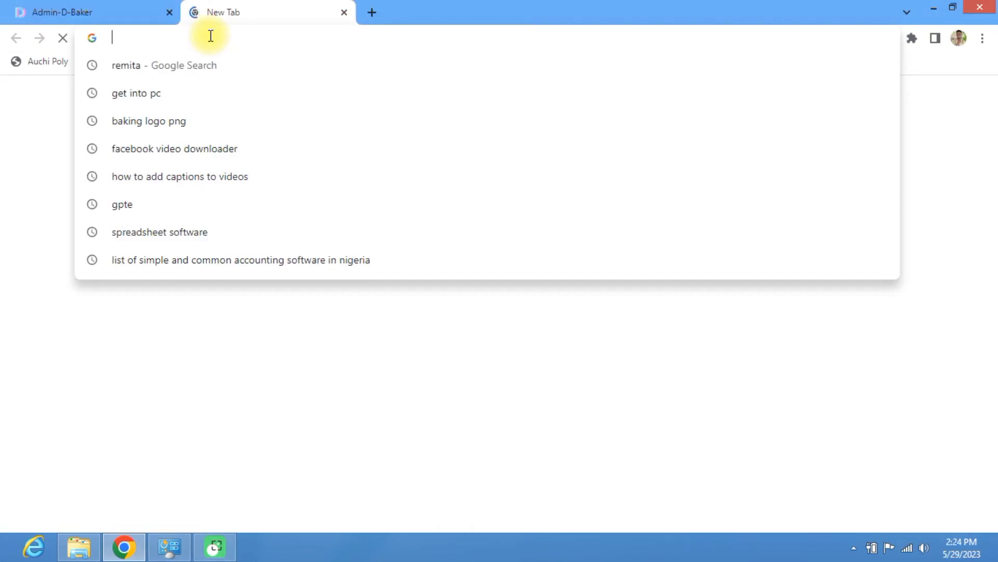
pyautogui.hotkey('ctrl', 'v')
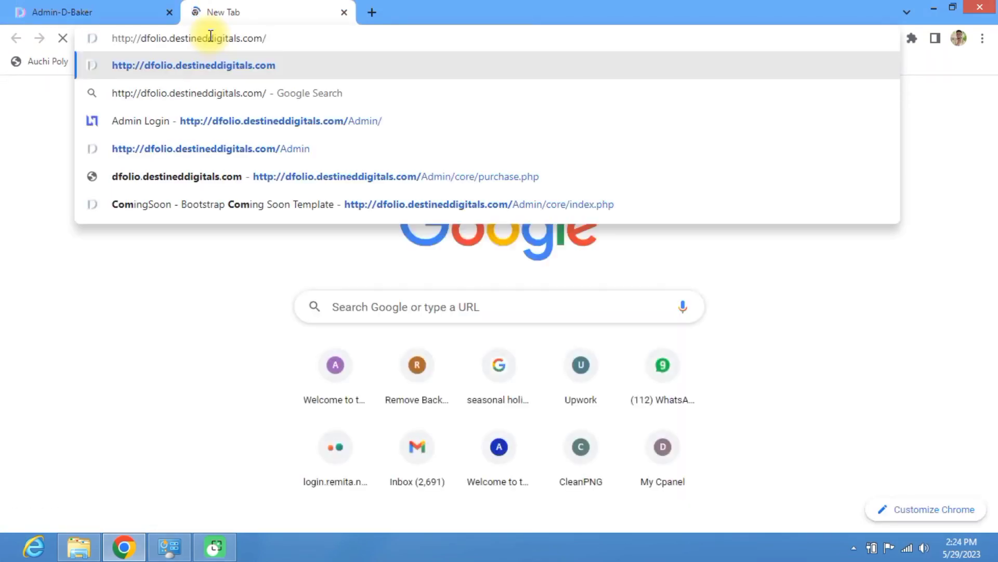
pyautogui.press('Return')
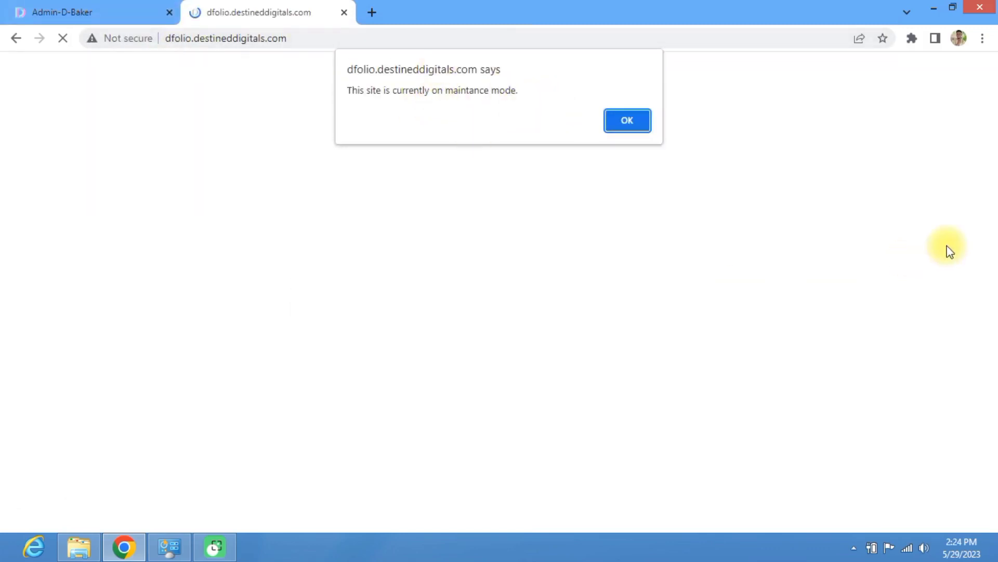
pyautogui.moveTo(12, 12)
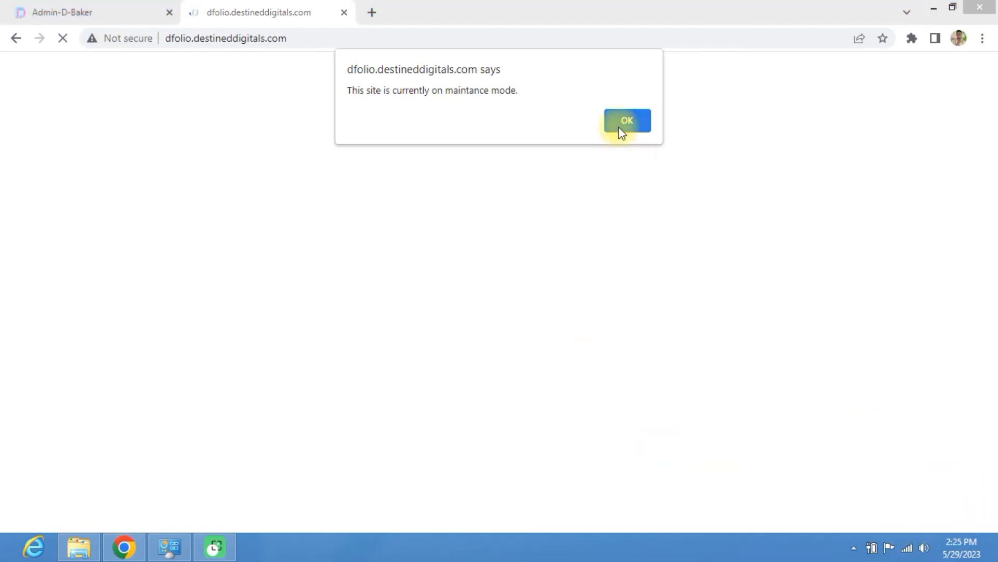
pyautogui.click(621, 130)
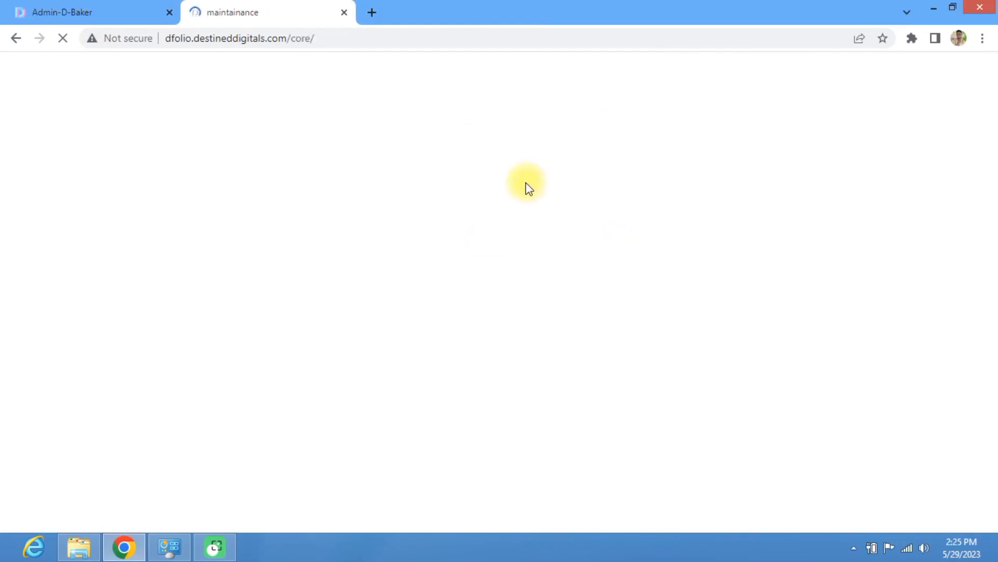
pyautogui.scroll(-3, 522, 289)
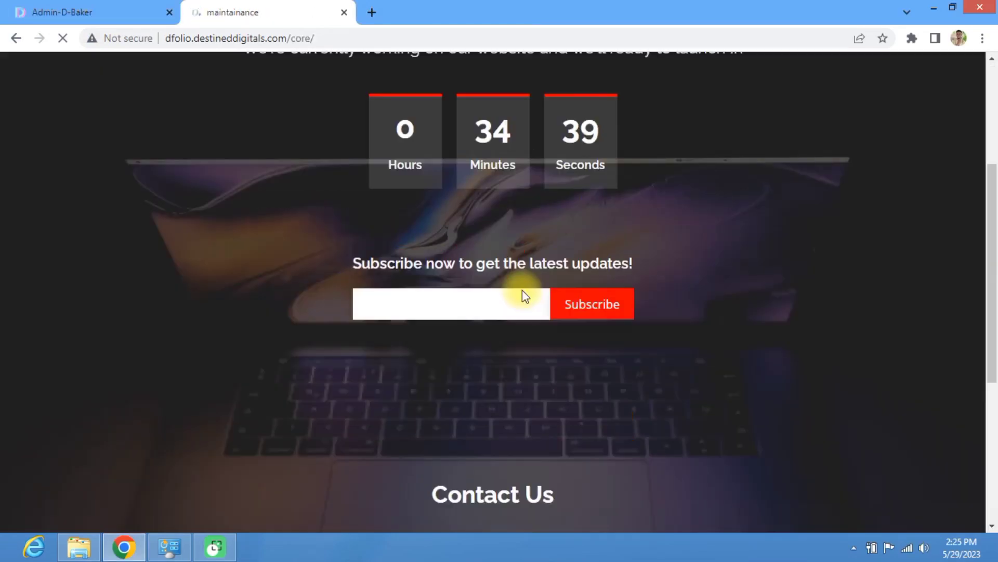
pyautogui.scroll(4, 523, 285)
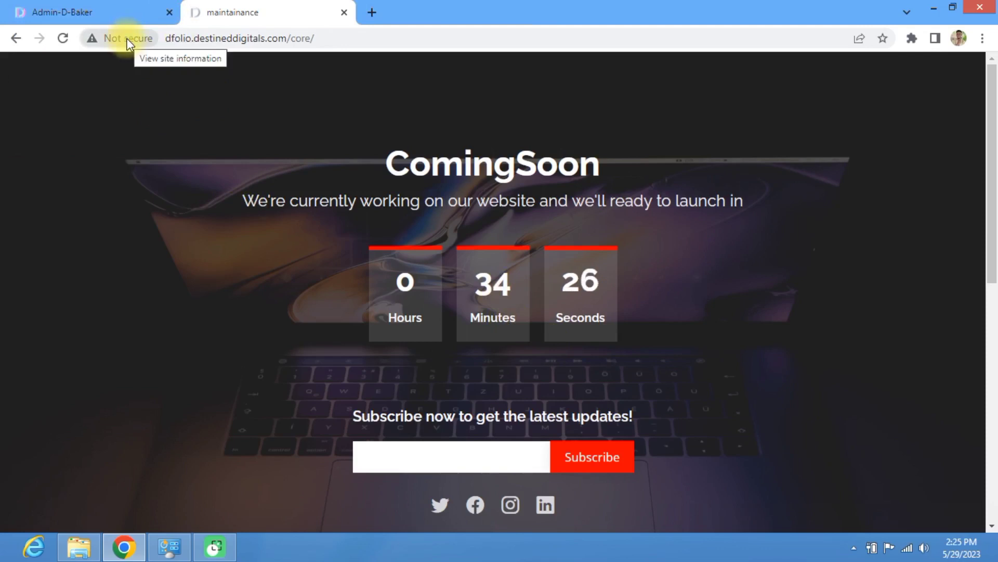
# Step: Activate the site from the admin Site Information settings and dismiss the success notice
pyautogui.click(97, 7)
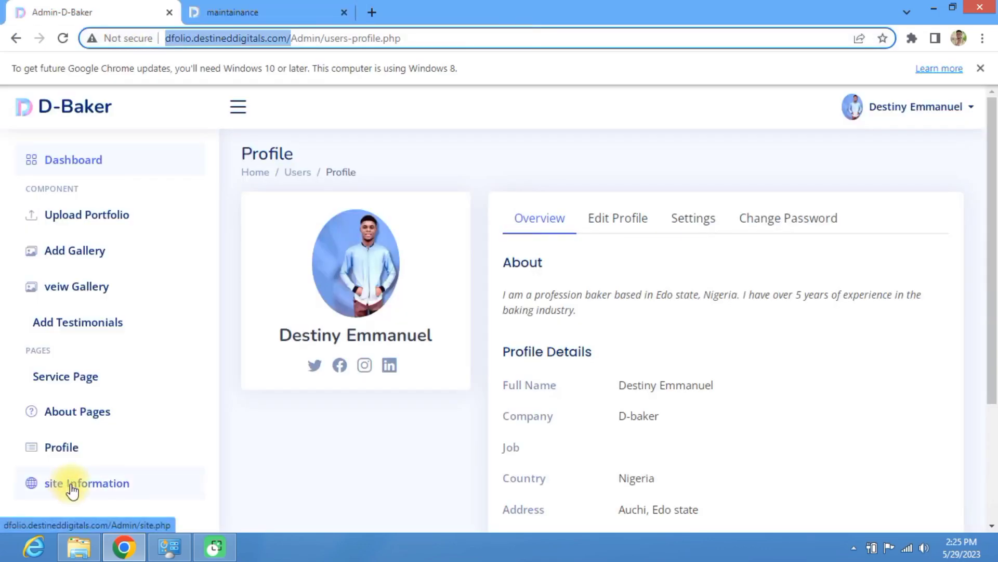
pyautogui.click(72, 489)
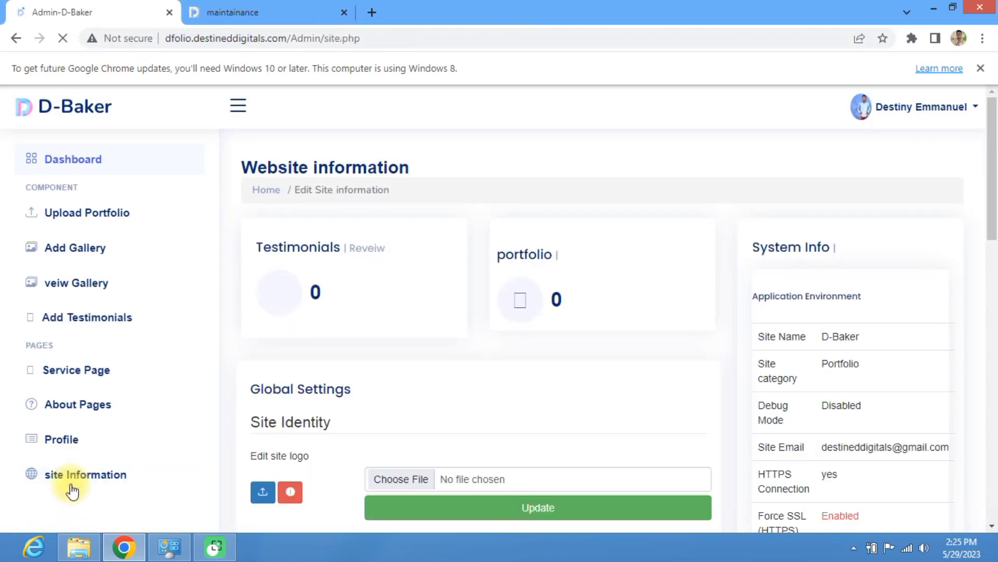
pyautogui.scroll(-7, 811, 250)
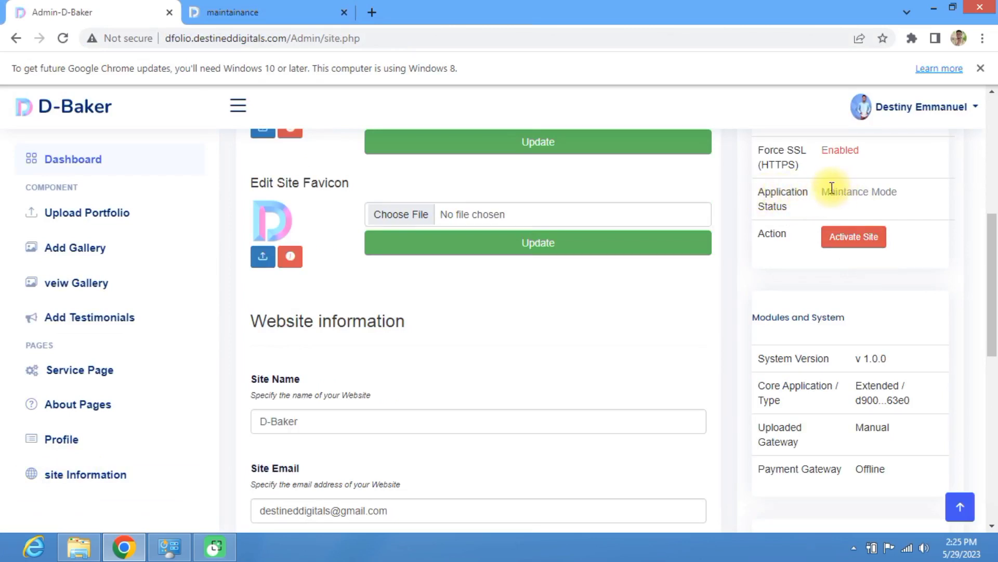
pyautogui.click(854, 238)
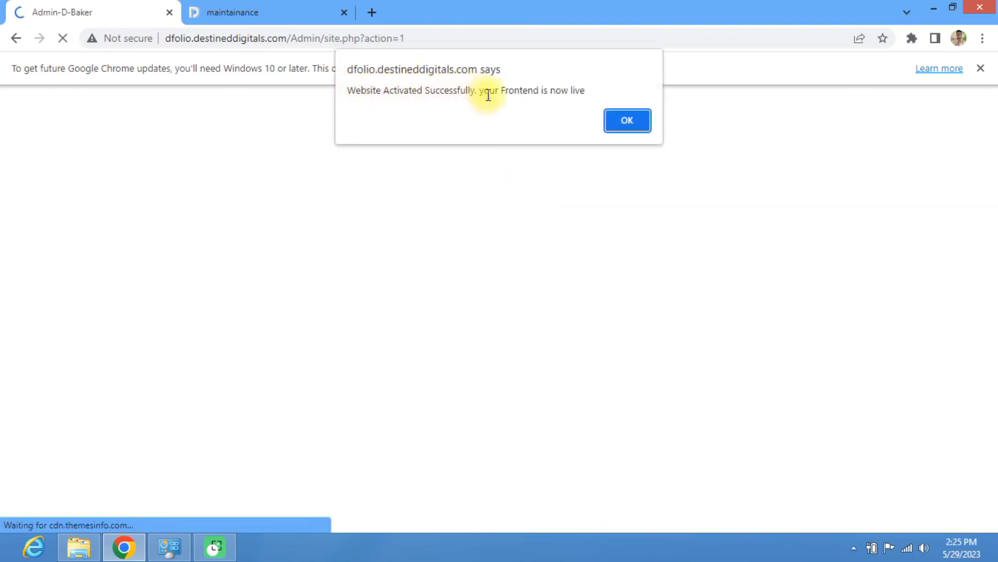
pyautogui.click(627, 121)
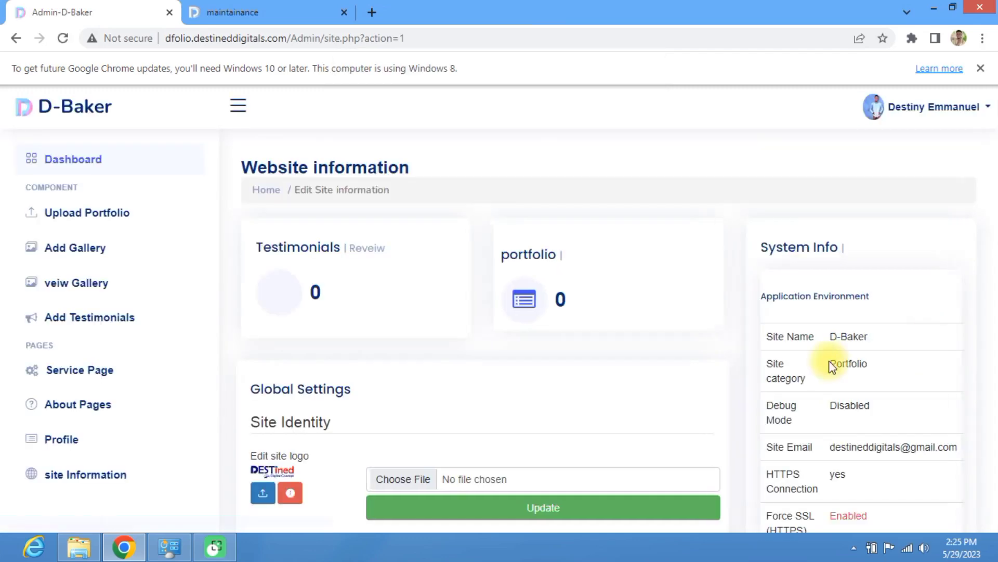
# Step: Reload the public D-Baker tab to see the site now live
pyautogui.scroll(-3, 832, 363)
pyautogui.click(823, 338)
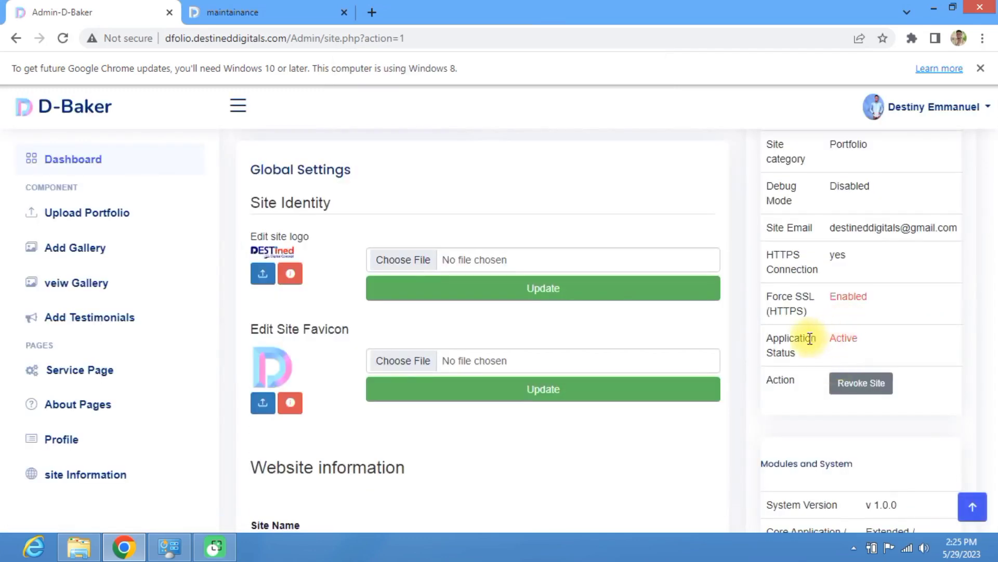
pyautogui.click(276, 10)
pyautogui.click(65, 38)
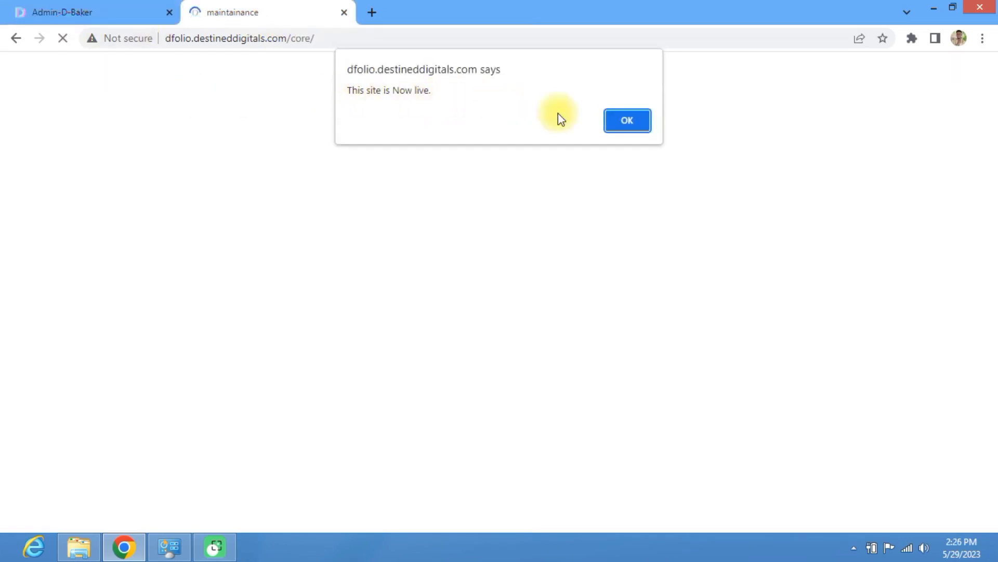
# Step: Dismiss the 'This site is Now live' notice and select words in the homepage heading
pyautogui.click(634, 119)
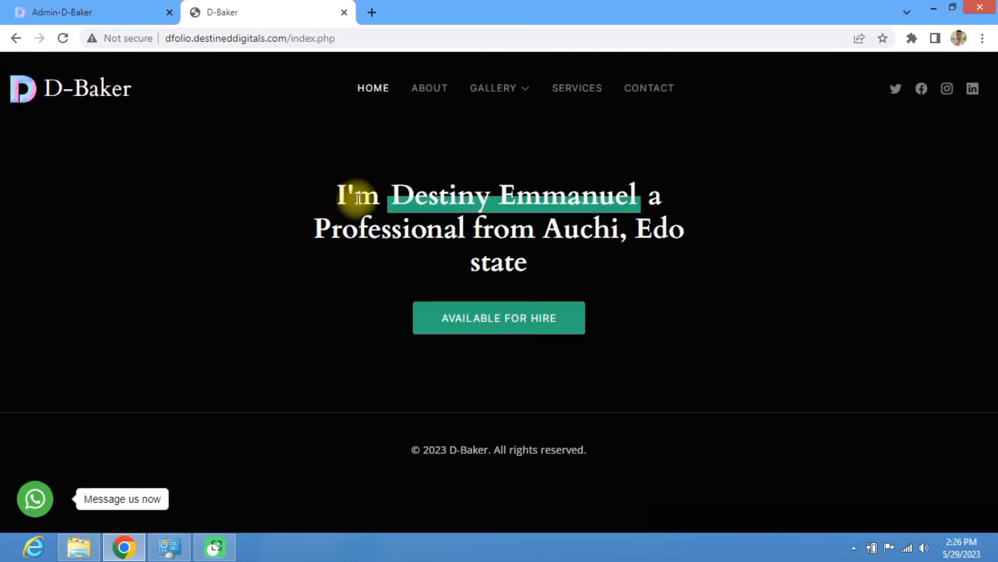
pyautogui.doubleClick(400, 195)
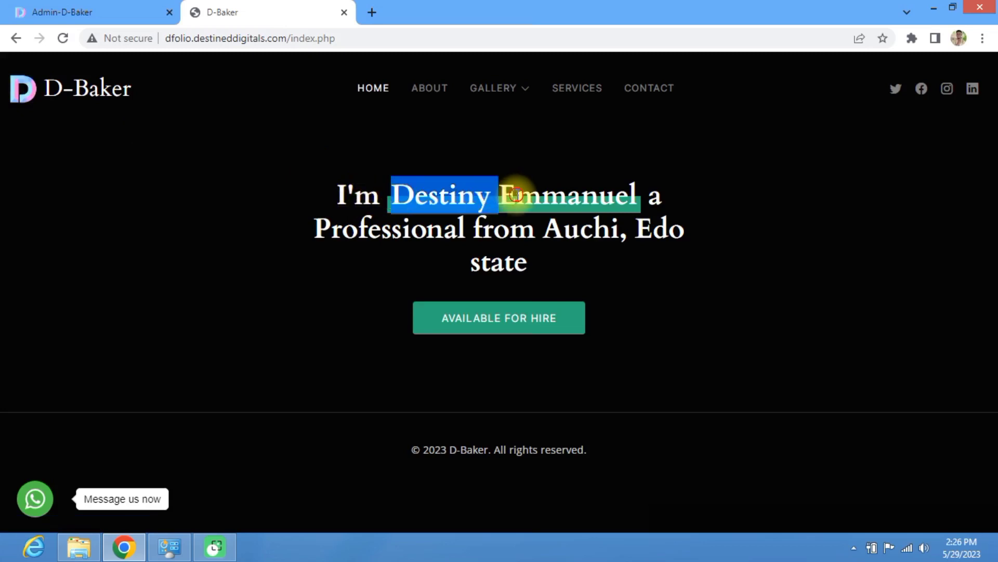
pyautogui.moveTo(517, 195); pyautogui.dragTo(542, 199)
pyautogui.click(593, 198)
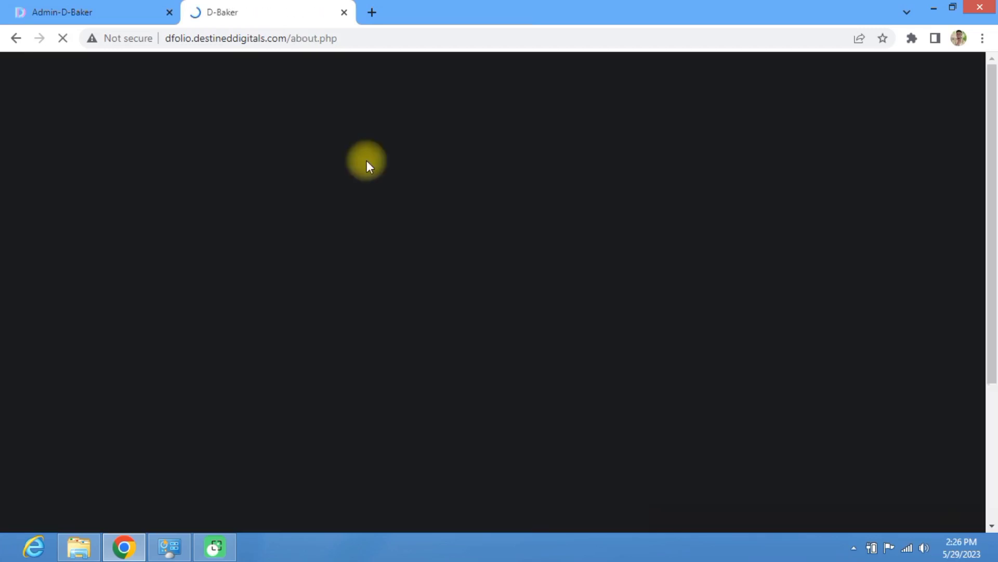
# Step: Scroll through the About section to review phone, email, city and freelance status
pyautogui.scroll(-1, 450, 198)
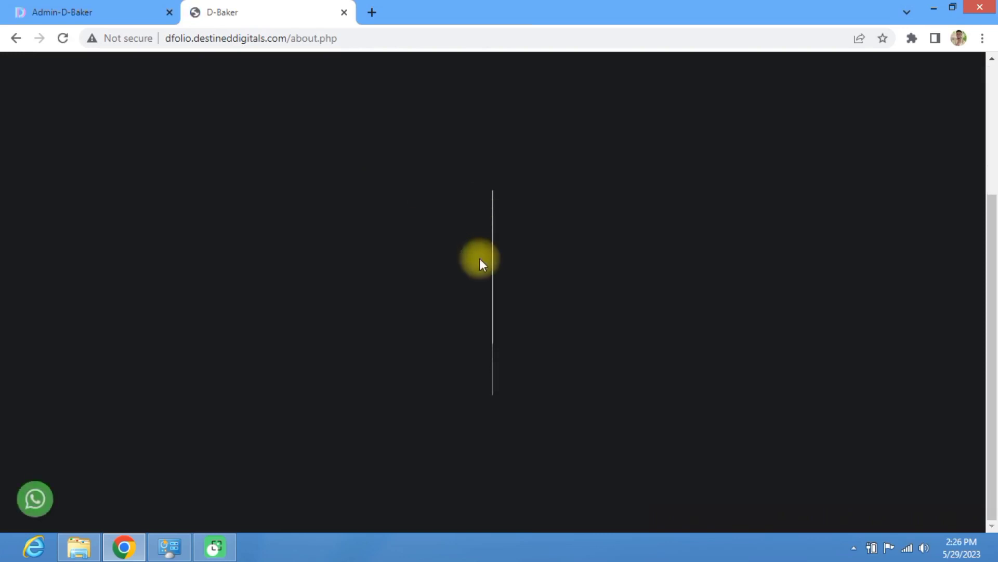
pyautogui.scroll(3, 483, 259)
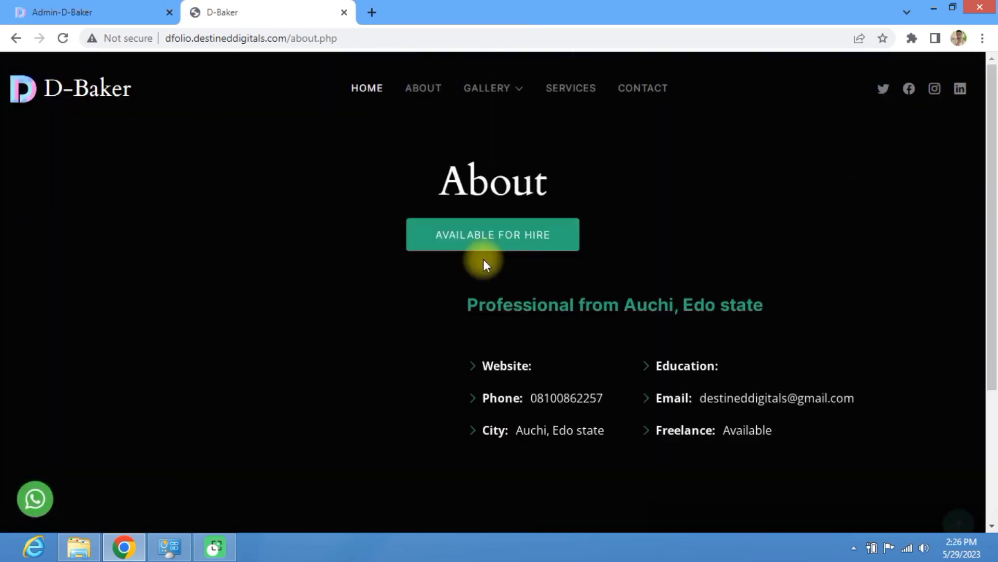
pyautogui.scroll(-3, 483, 259)
pyautogui.scroll(1, 483, 259)
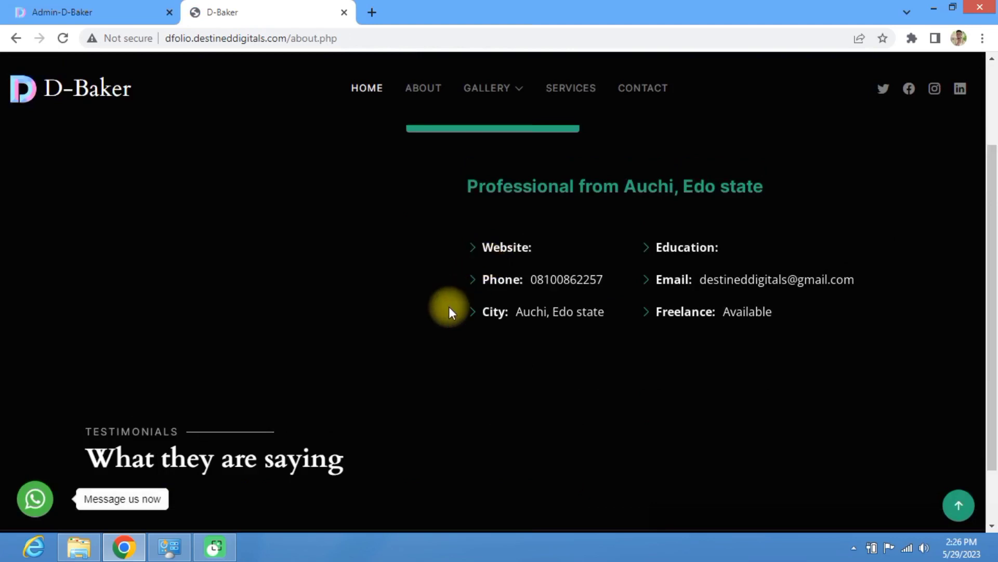
pyautogui.scroll(2, 541, 260)
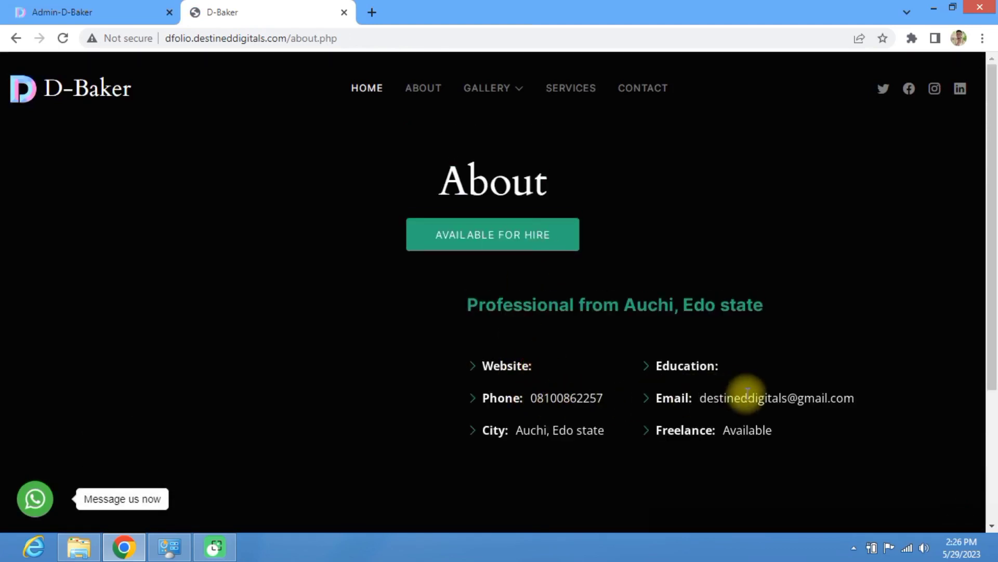
pyautogui.scroll(-1, 412, 292)
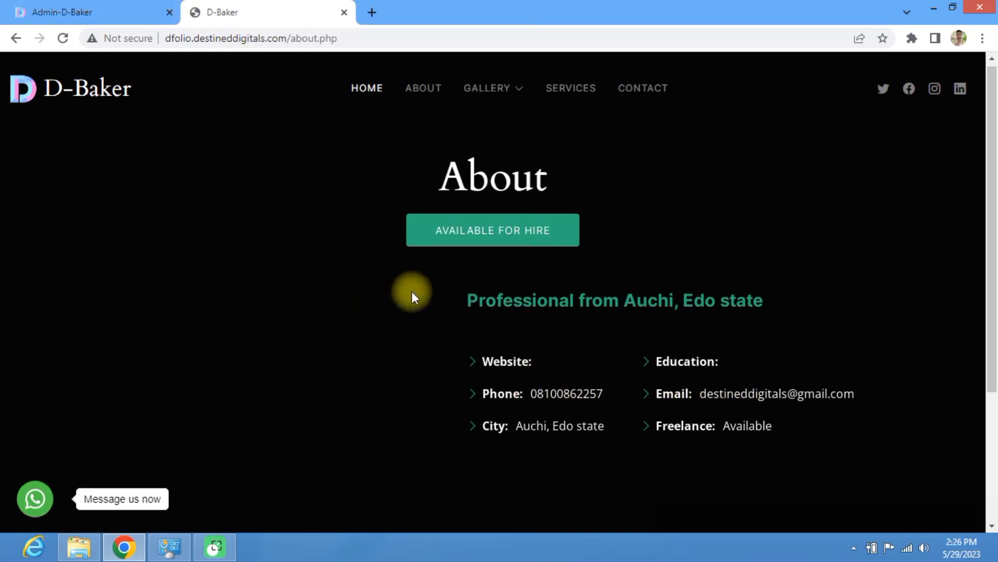
pyautogui.scroll(-3, 412, 292)
pyautogui.scroll(3, 412, 292)
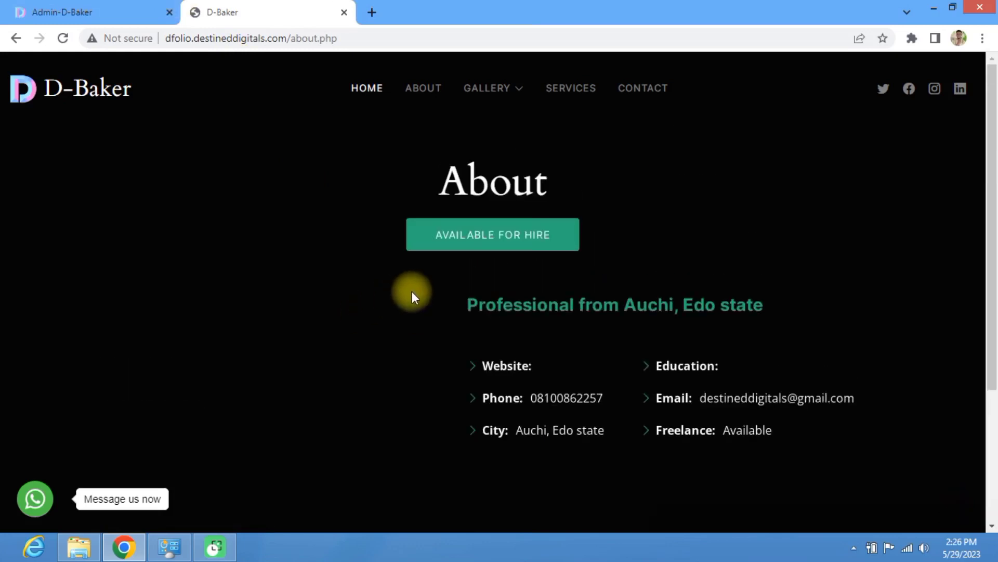
# Step: Open the admin About page editor and fill the bio with the previously used autofill text
pyautogui.click(84, 8)
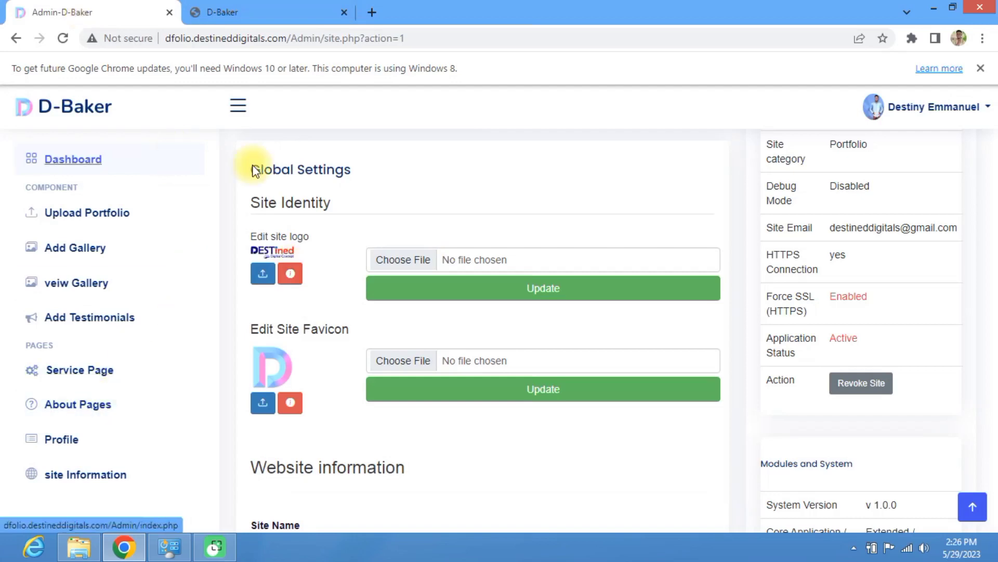
pyautogui.scroll(-5, 198, 355)
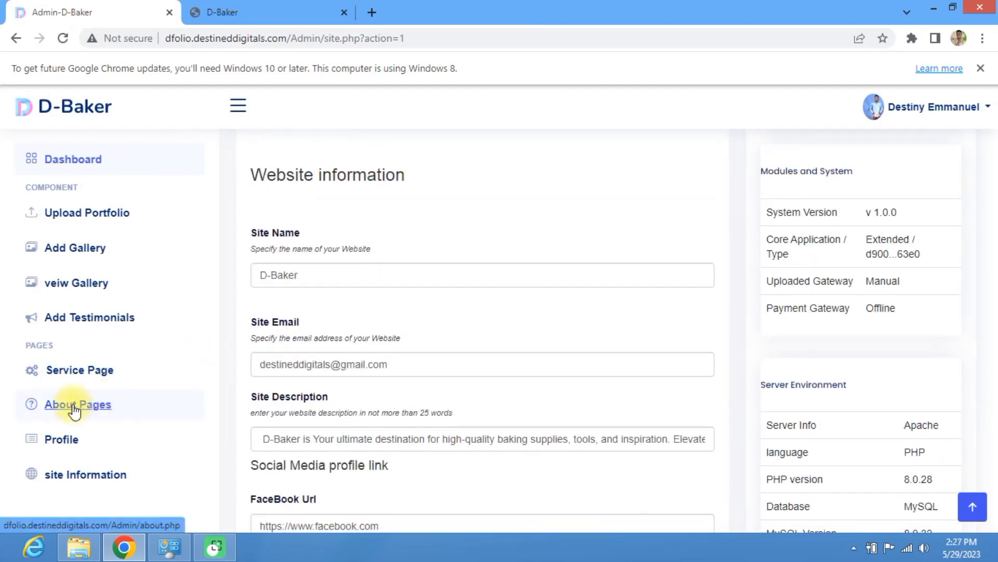
pyautogui.click(75, 410)
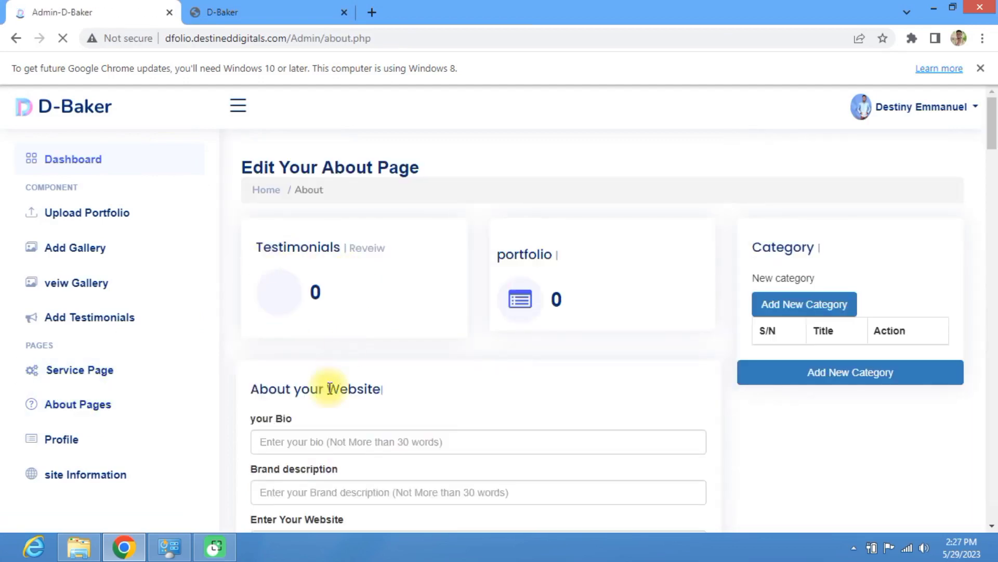
pyautogui.scroll(-5, 312, 312)
pyautogui.scroll(1, 265, 171)
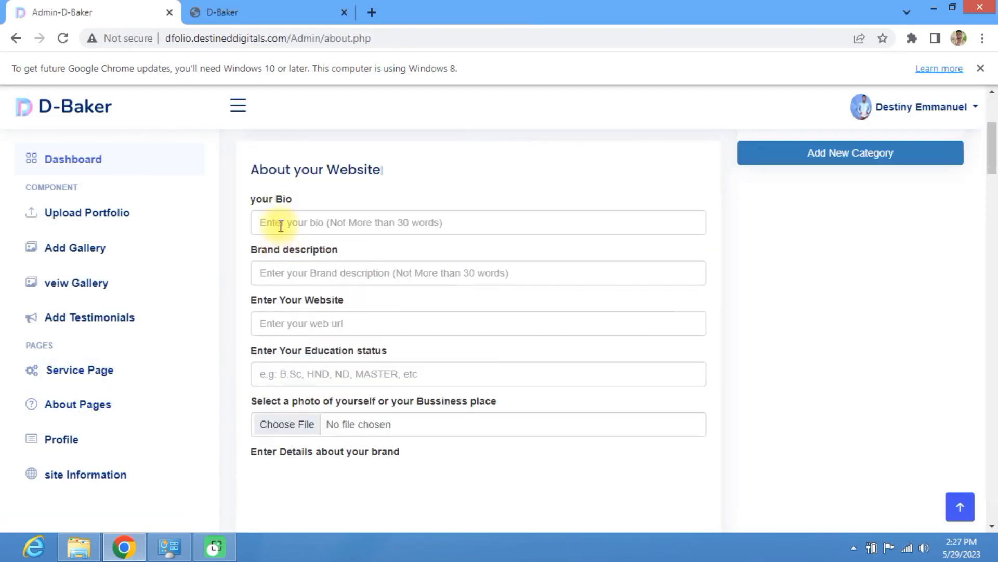
pyautogui.click(281, 225)
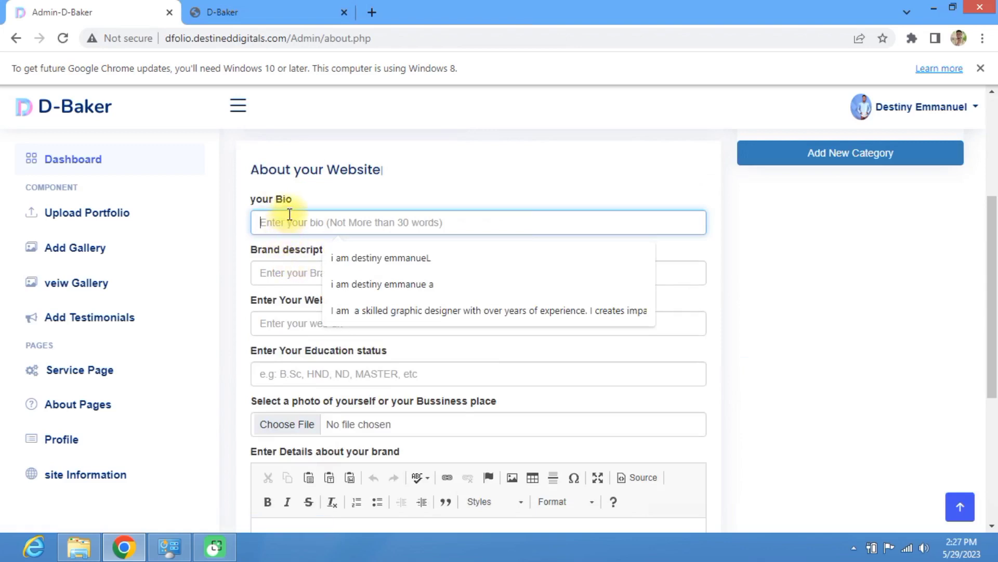
pyautogui.click(351, 310)
# Step: Replace 'graphic designer' with 'baker', delete the design sentence, and add 'is cakes ad paries for all kinds of event'
pyautogui.doubleClick(339, 223)
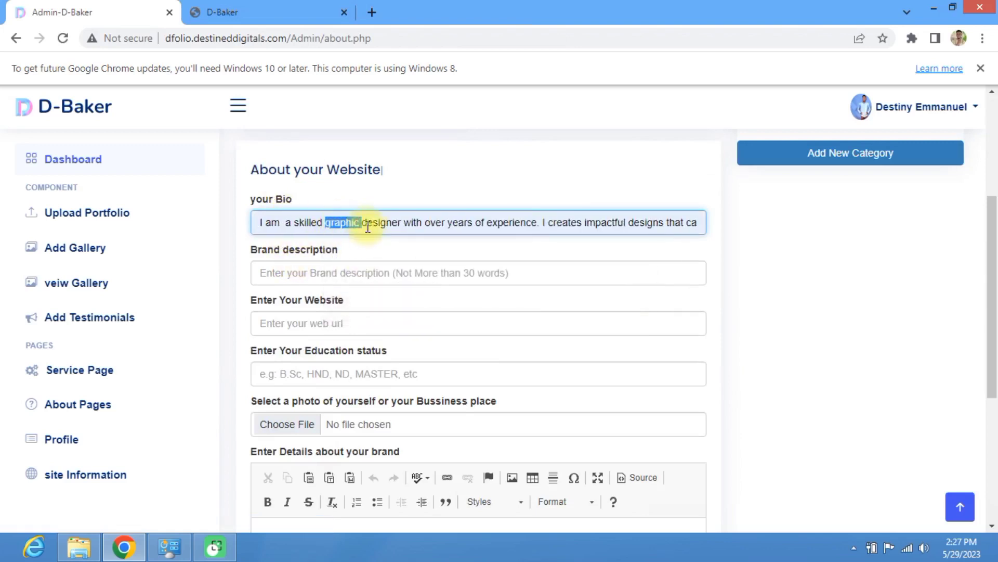
pyautogui.moveTo(402, 223); pyautogui.dragTo(325, 224)
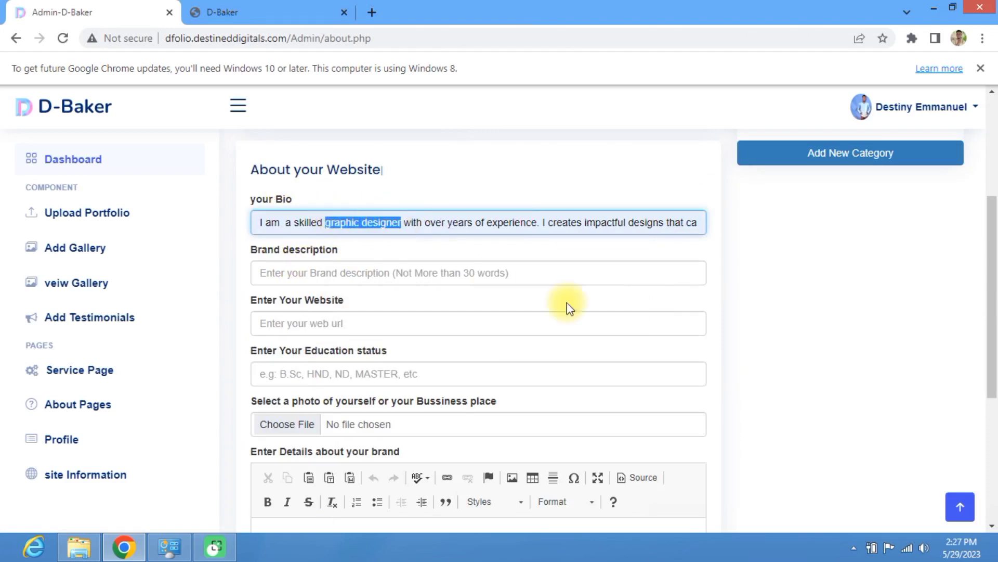
pyautogui.write('bak')
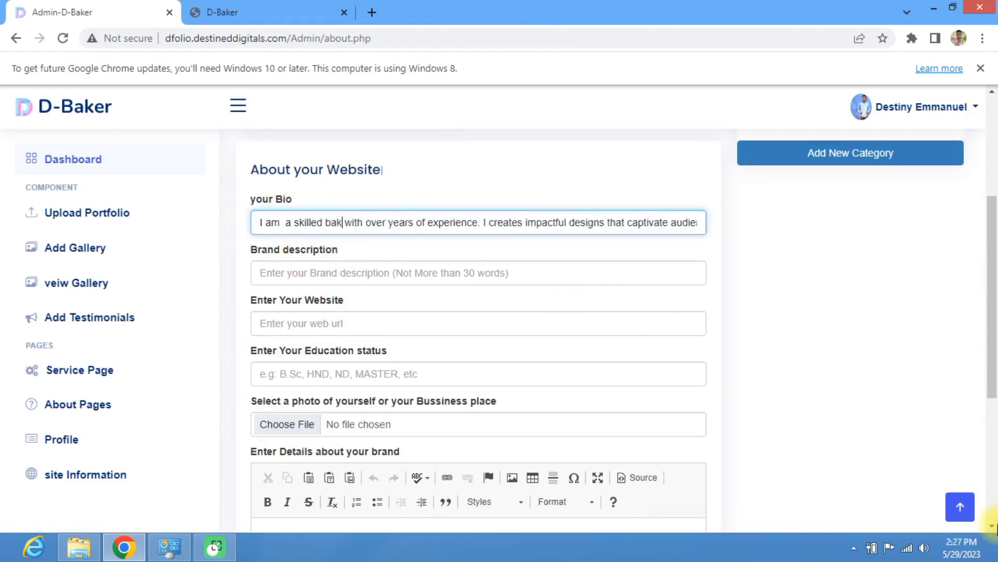
pyautogui.write('er')
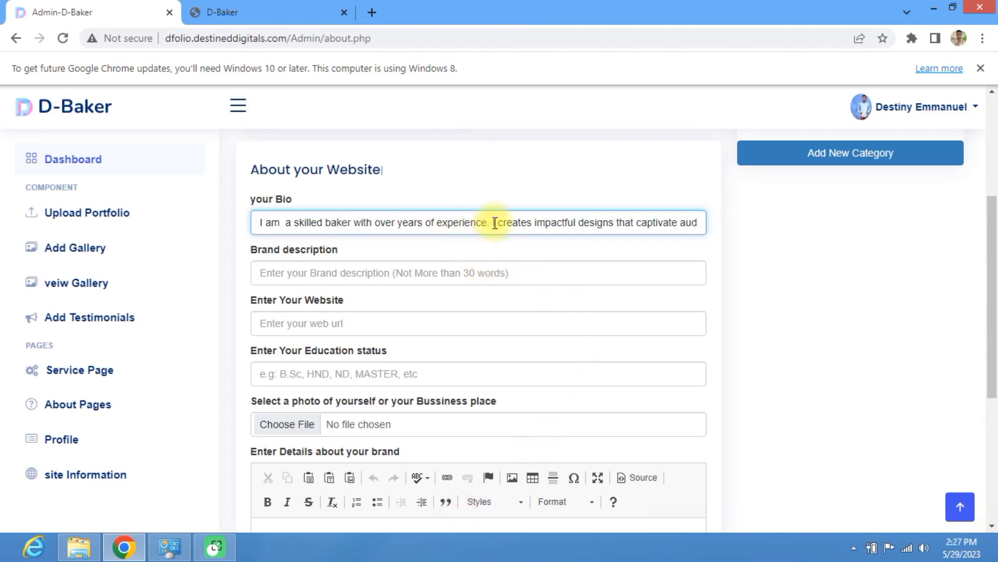
pyautogui.moveTo(491, 224); pyautogui.dragTo(723, 246)
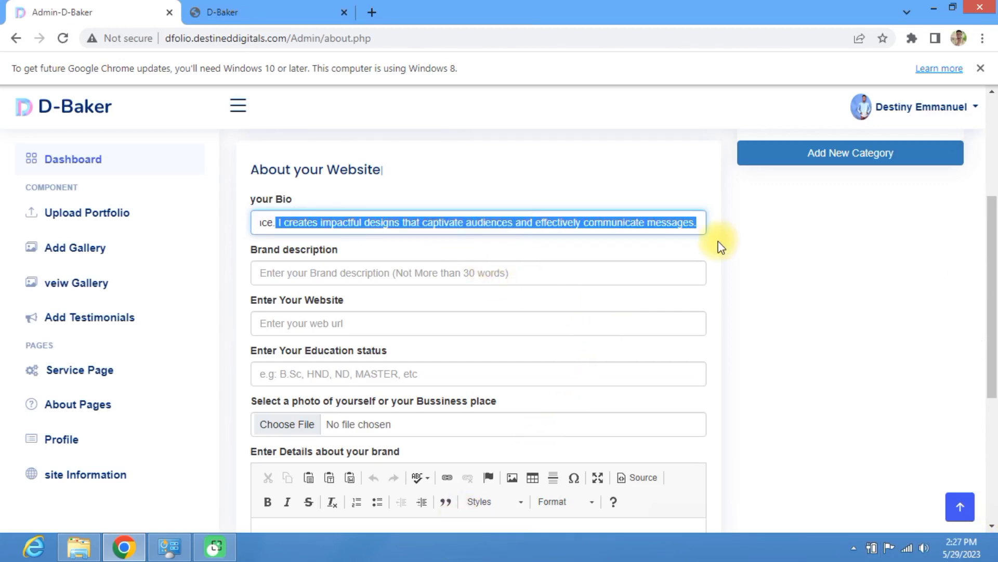
pyautogui.press('BackSpace')
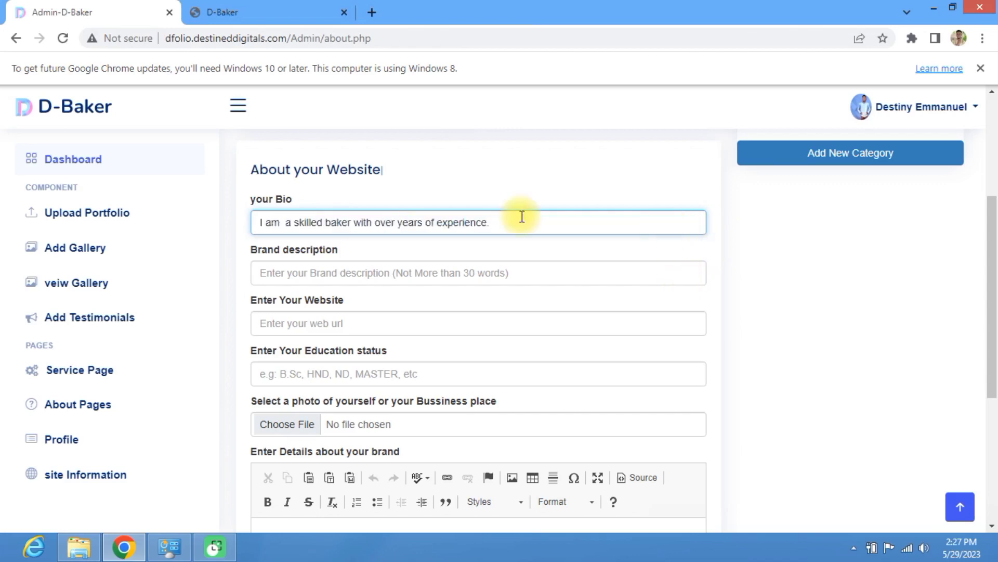
pyautogui.write('i bake nutrisionu')
pyautogui.write('sionu s')
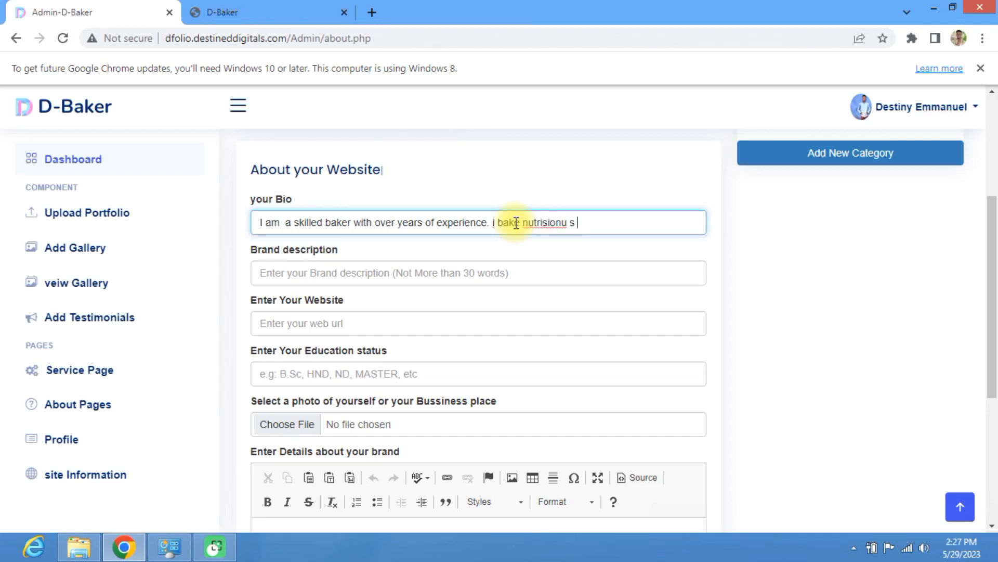
pyautogui.write(' cakes ad paries ')
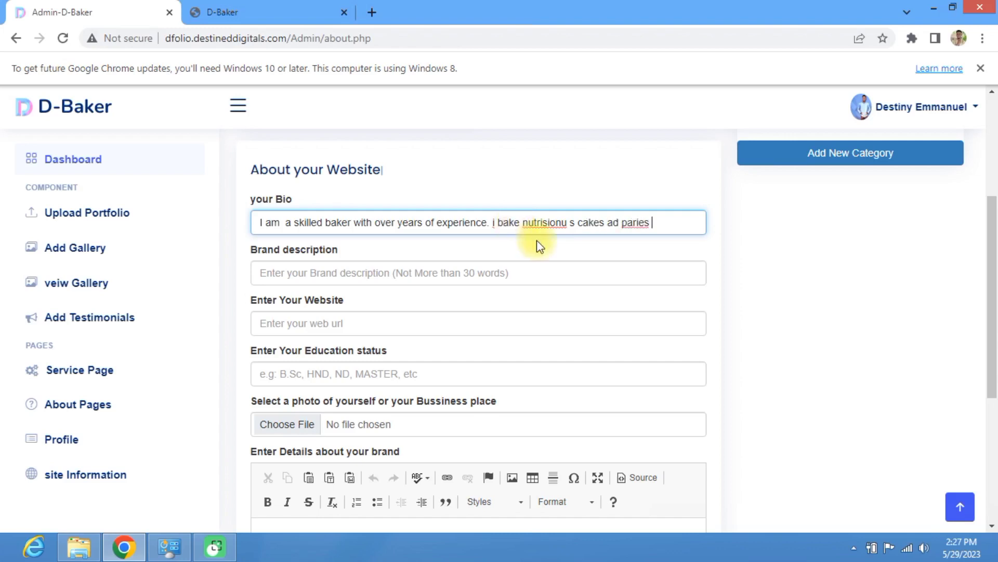
pyautogui.write('for all kinds ')
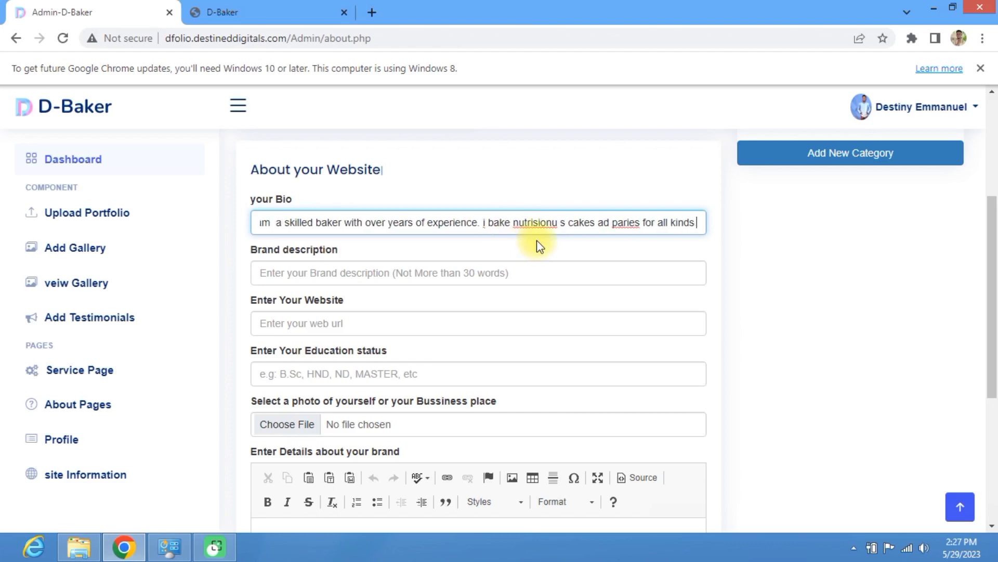
pyautogui.write('of e')
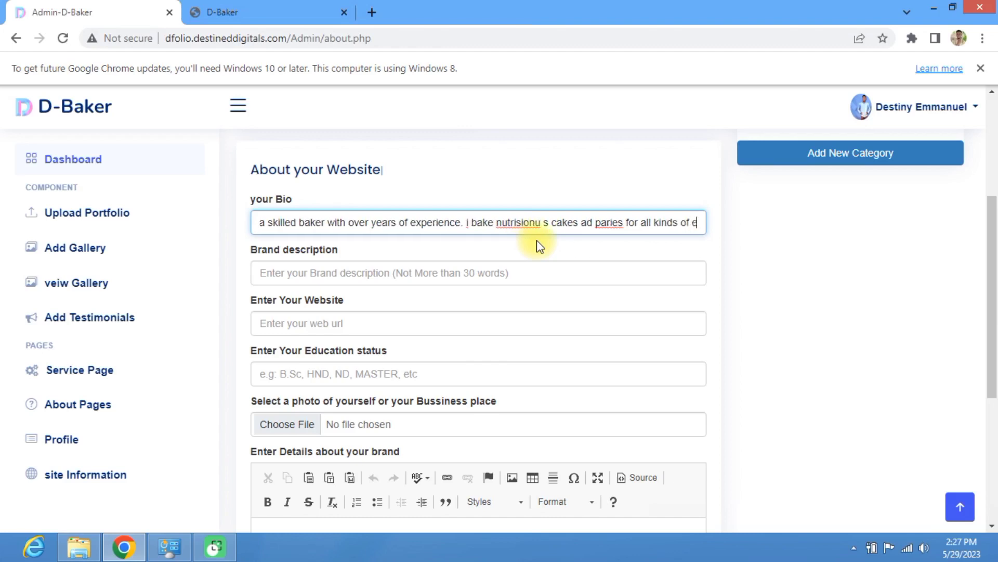
pyautogui.write('vent')
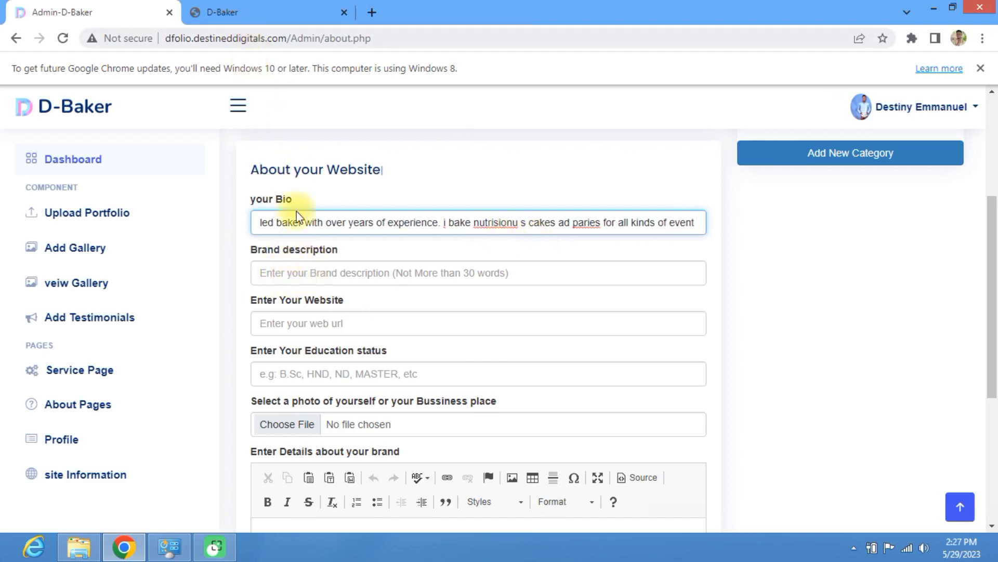
pyautogui.click(300, 274)
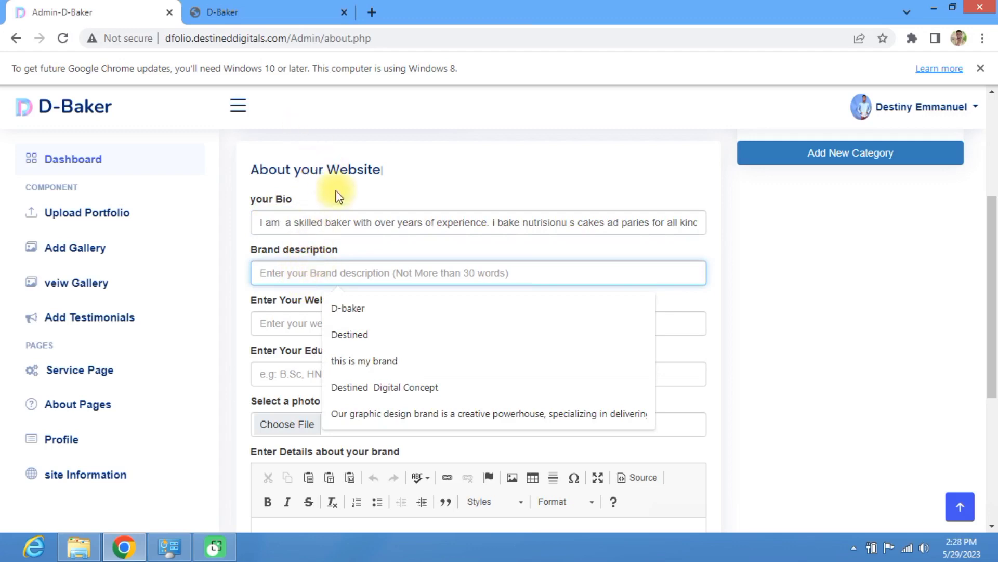
# Step: Load chat.openai.com in a new tab via 'ch', then return to the admin About form
pyautogui.click(372, 12)
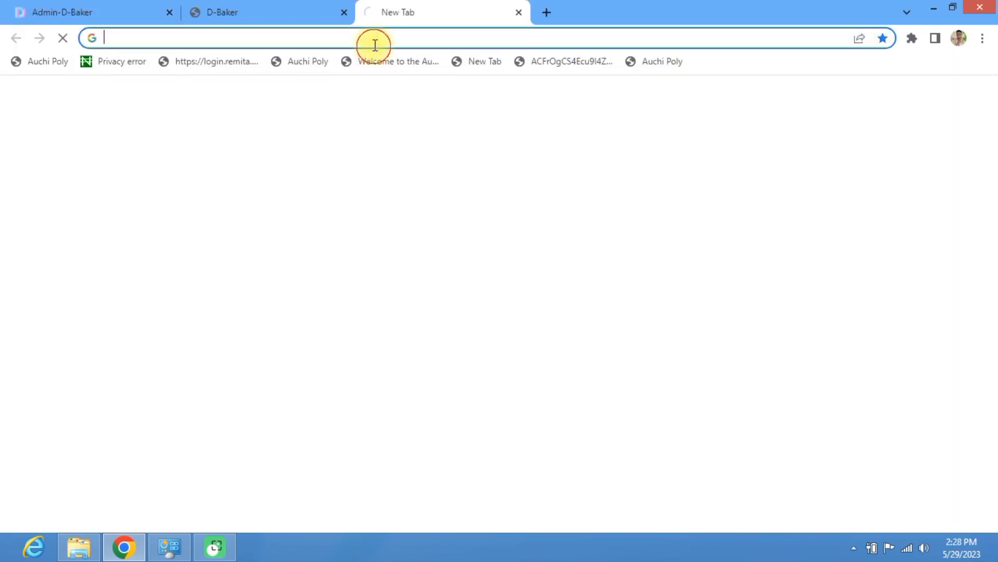
pyautogui.click(374, 45)
pyautogui.write('ch')
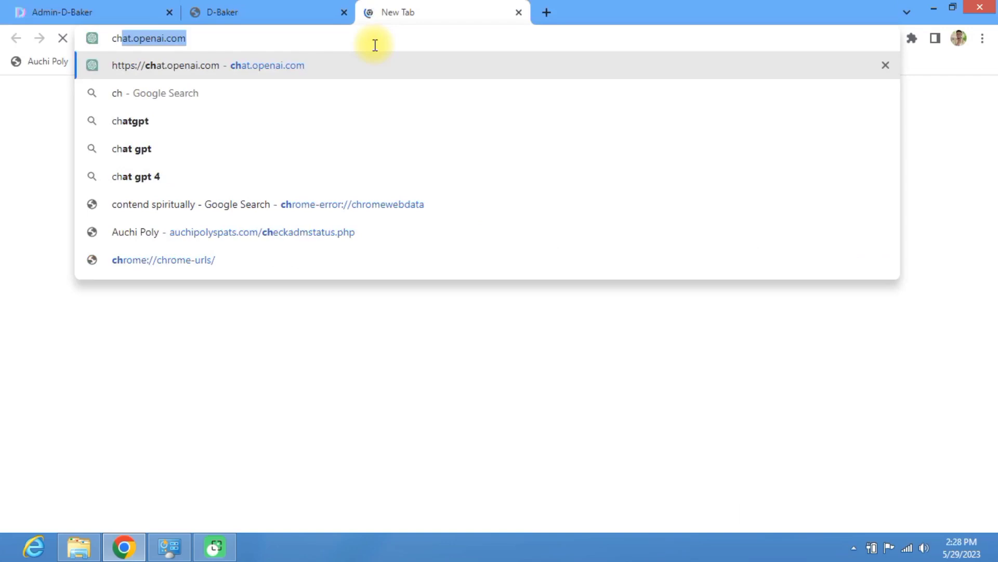
pyautogui.press('Return')
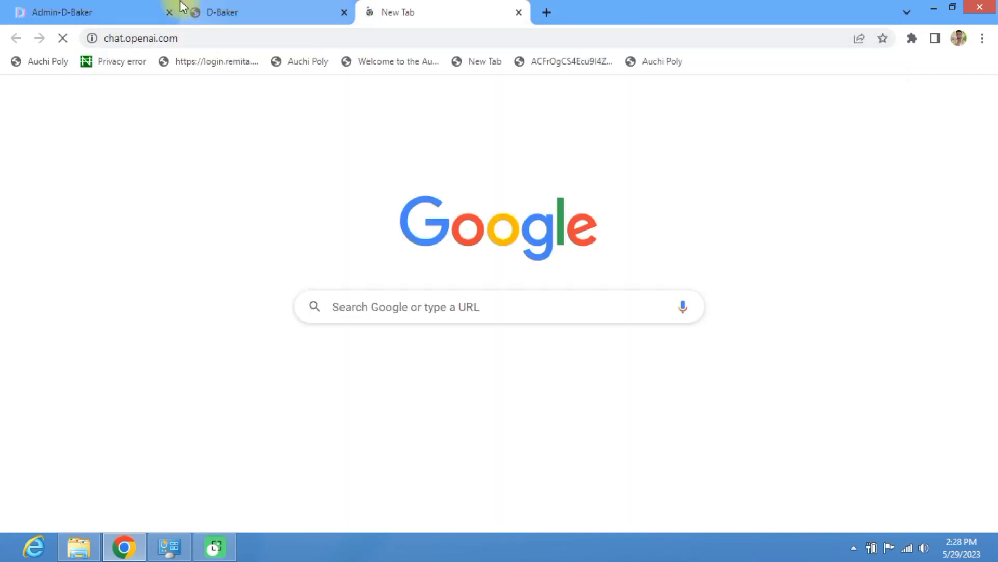
pyautogui.click(208, 13)
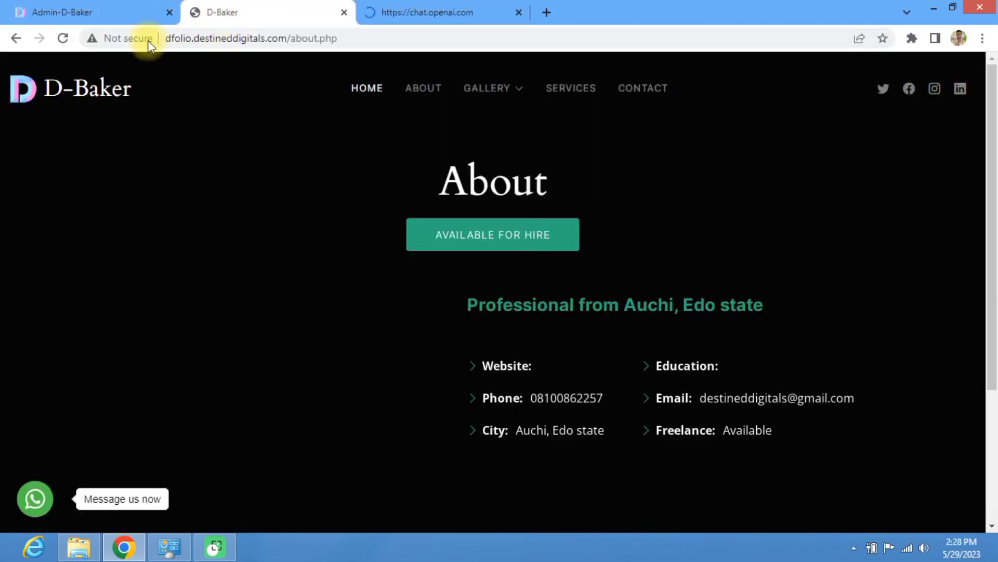
pyautogui.click(134, 6)
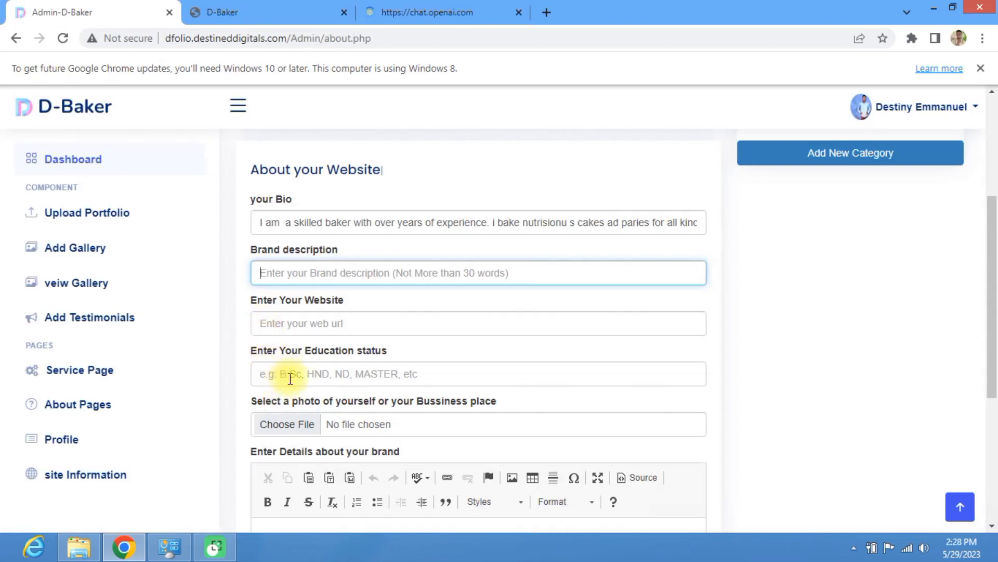
# Step: Enter HND as the Education status on the About form
pyautogui.click(291, 381)
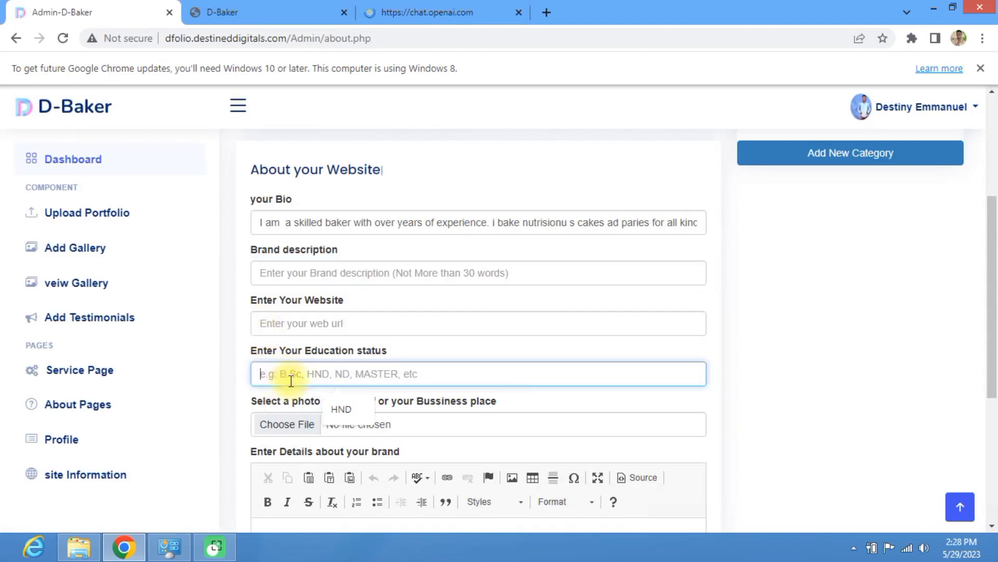
pyautogui.write('HND')
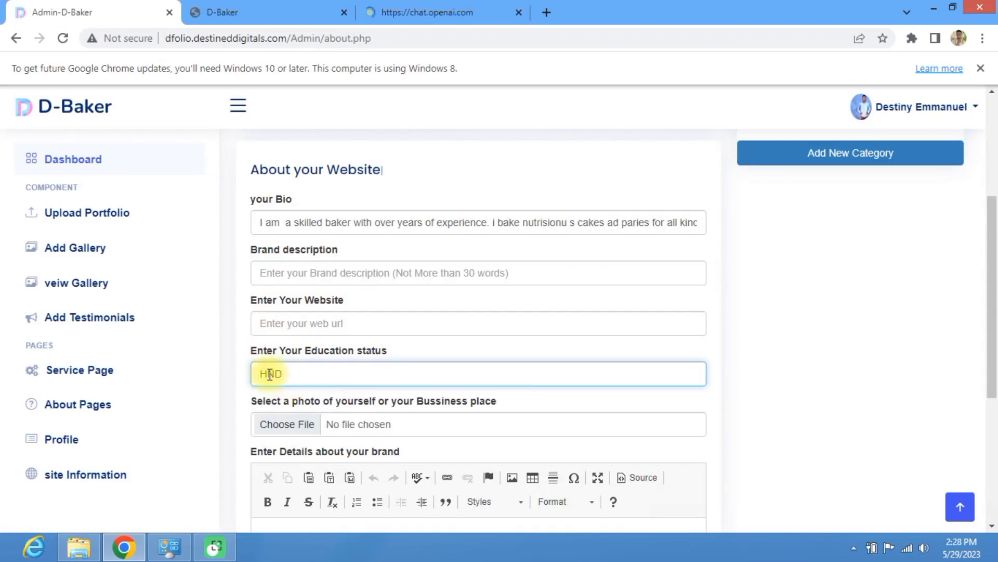
pyautogui.scroll(-3, 271, 416)
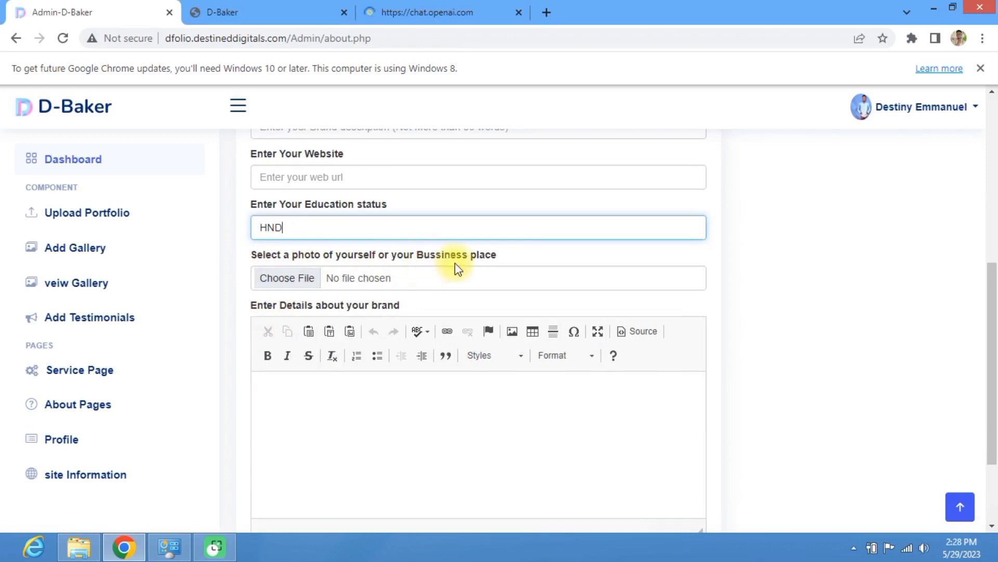
# Step: Attach me1.jpg from Libraries > Documents as the photo of yourself or your business
pyautogui.click(307, 280)
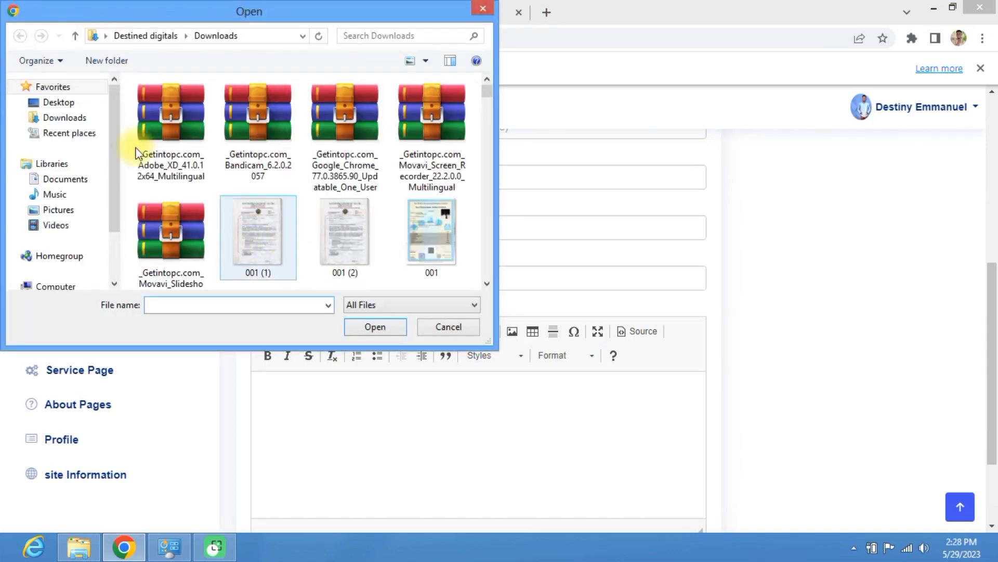
pyautogui.click(67, 179)
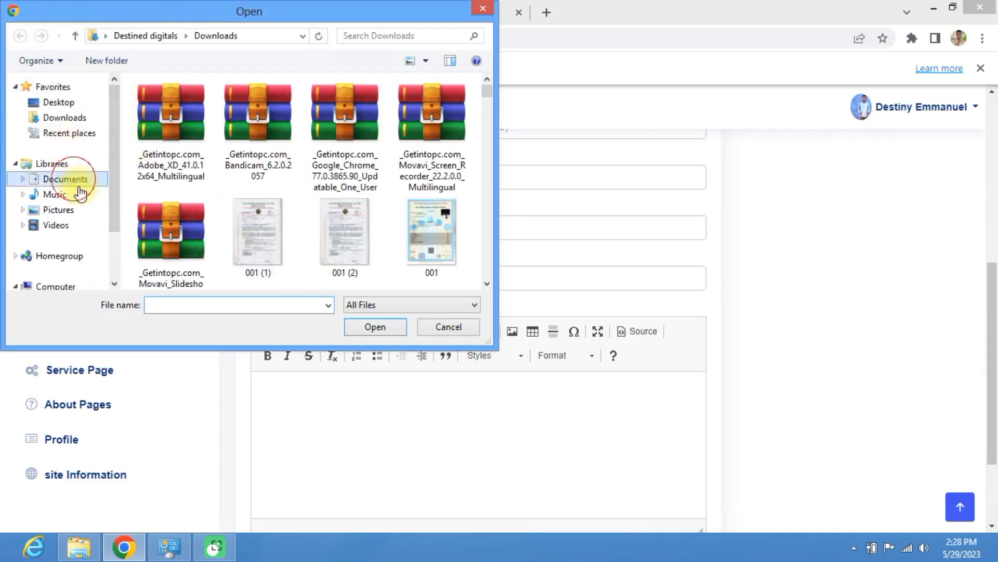
pyautogui.click(175, 309)
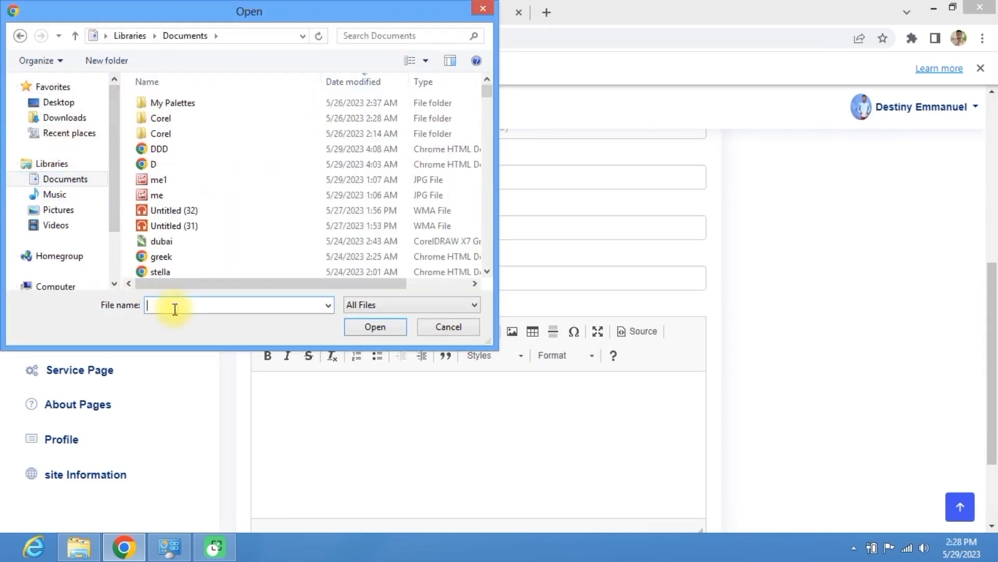
pyautogui.click(159, 179)
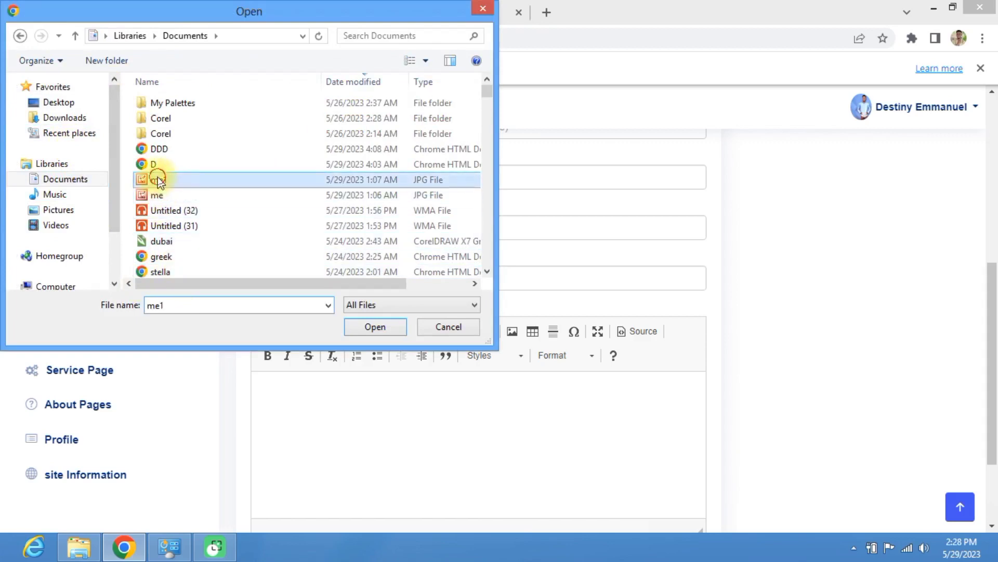
pyautogui.click(354, 330)
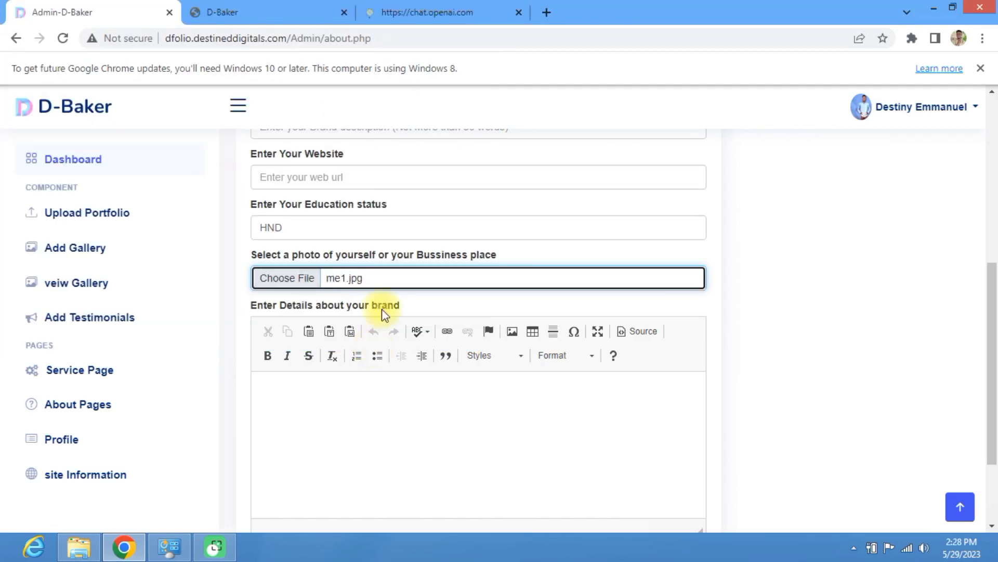
pyautogui.click(403, 12)
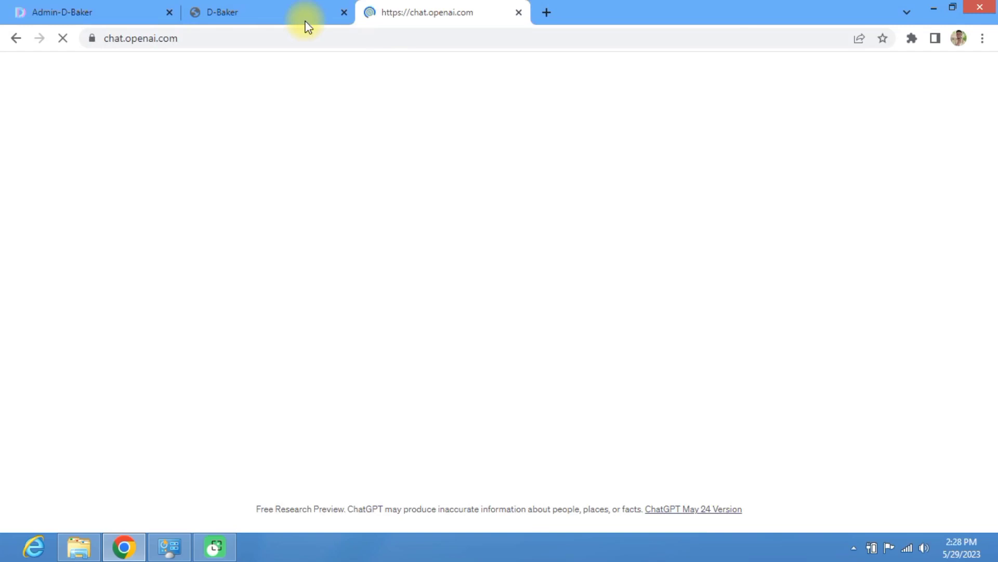
# Step: Cycle through the open tabs and place the caret in the admin brand details editor
pyautogui.click(99, 11)
pyautogui.click(402, 11)
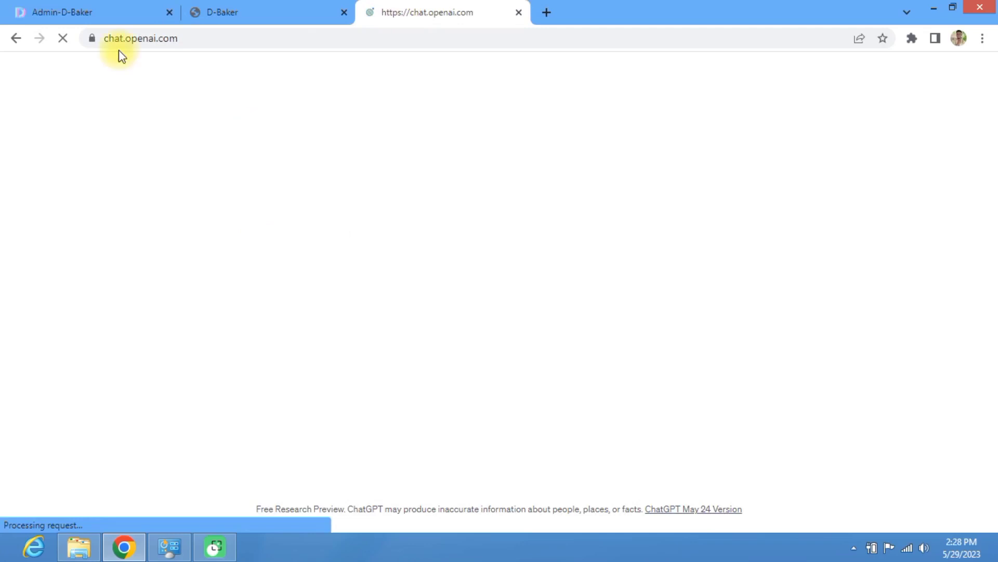
pyautogui.click(258, 12)
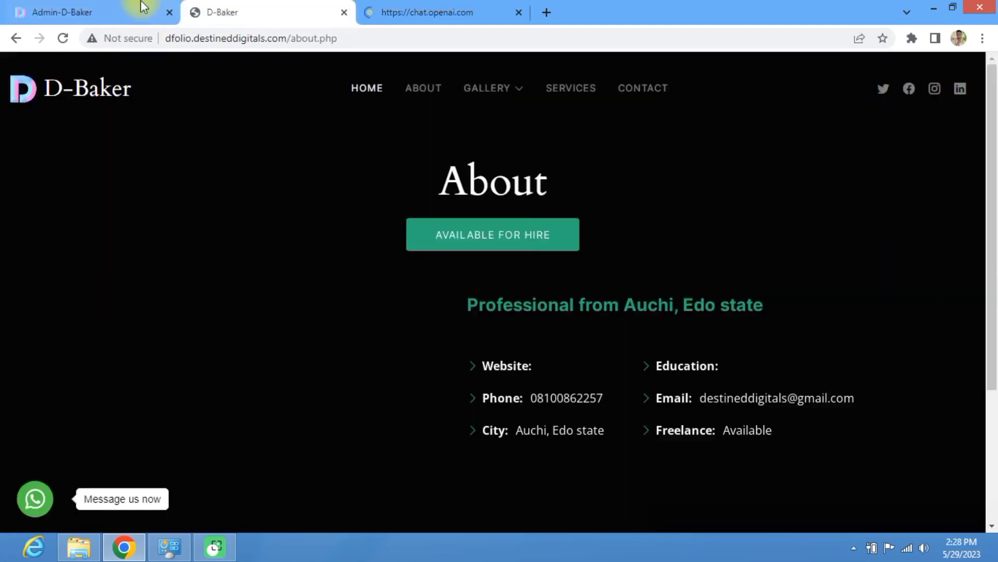
pyautogui.click(144, 6)
pyautogui.scroll(-2, 348, 306)
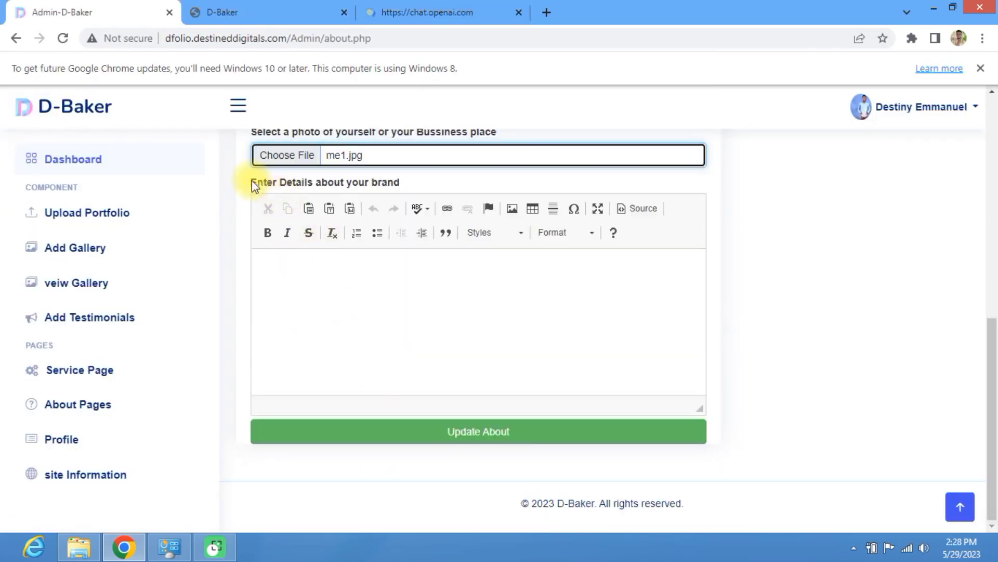
pyautogui.moveTo(253, 185); pyautogui.dragTo(409, 189)
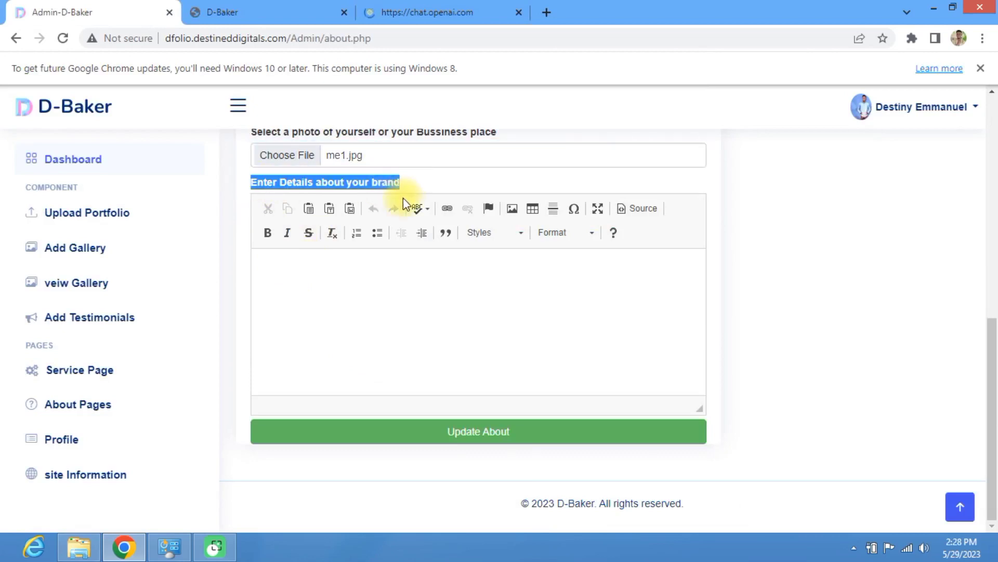
pyautogui.click(357, 324)
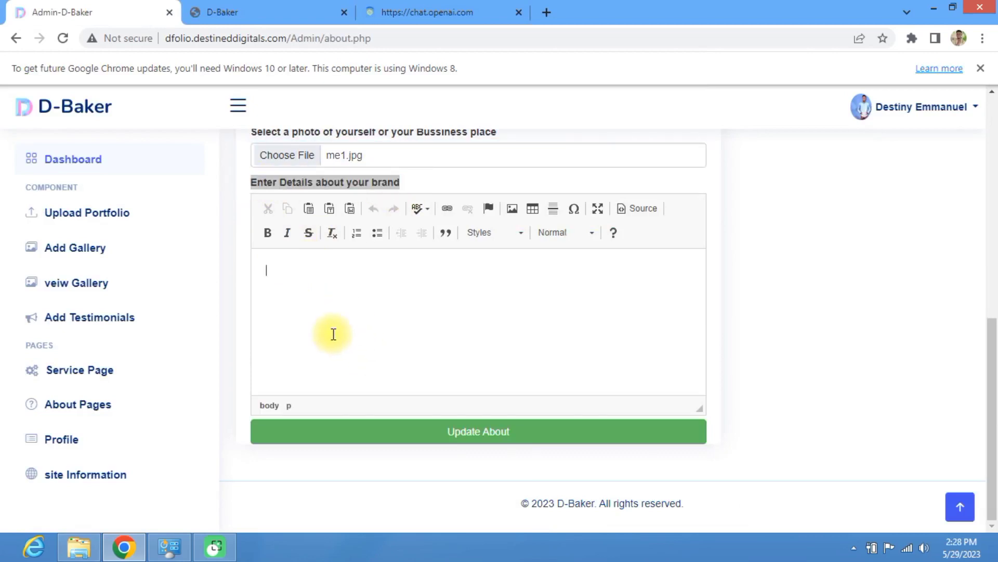
# Step: Select ChatGPT's short D-Baker tagline reply and return to the admin About form
pyautogui.click(444, 15)
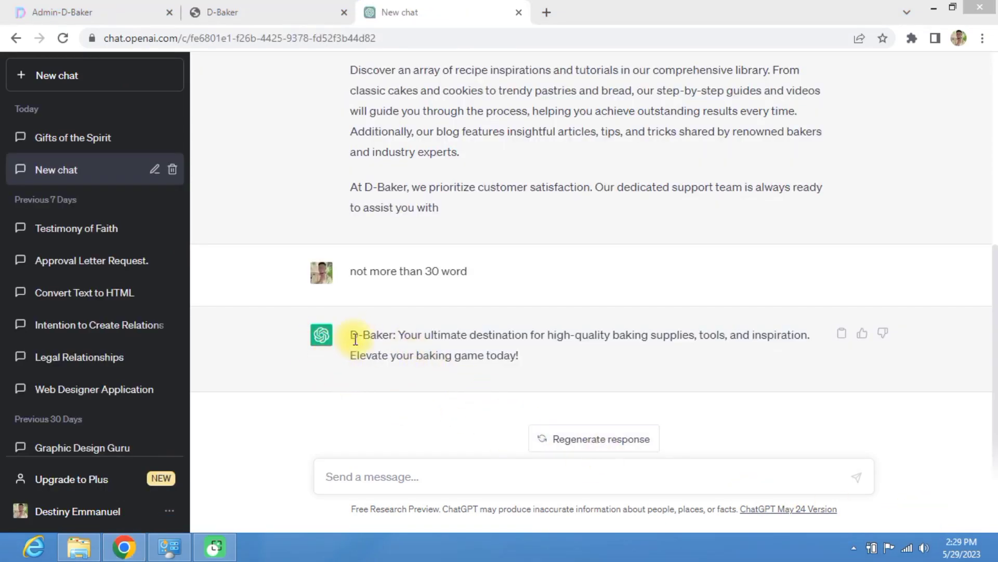
pyautogui.moveTo(351, 335); pyautogui.dragTo(560, 363)
pyautogui.hotkey('ctrl', 'c')
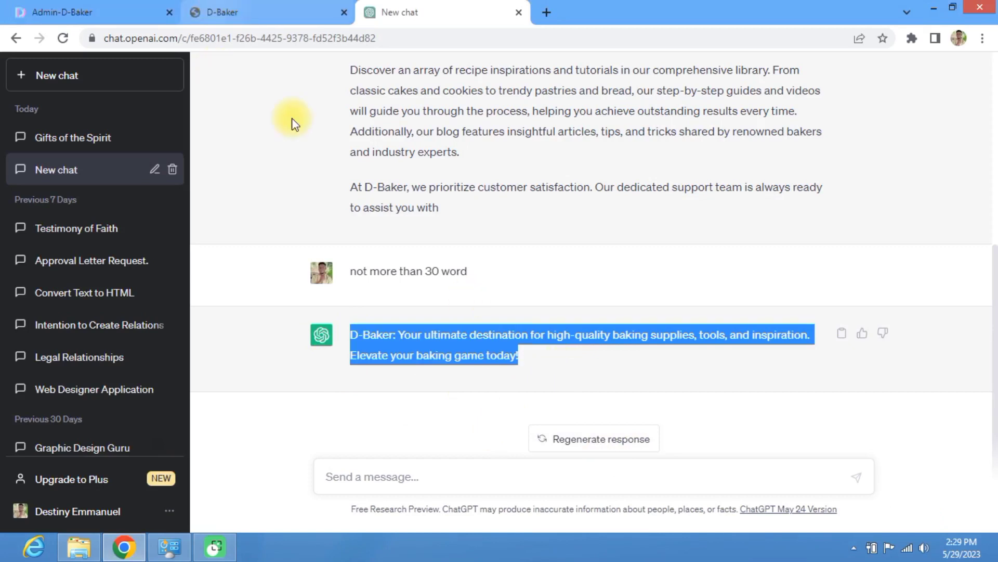
pyautogui.click(214, 13)
pyautogui.click(121, 6)
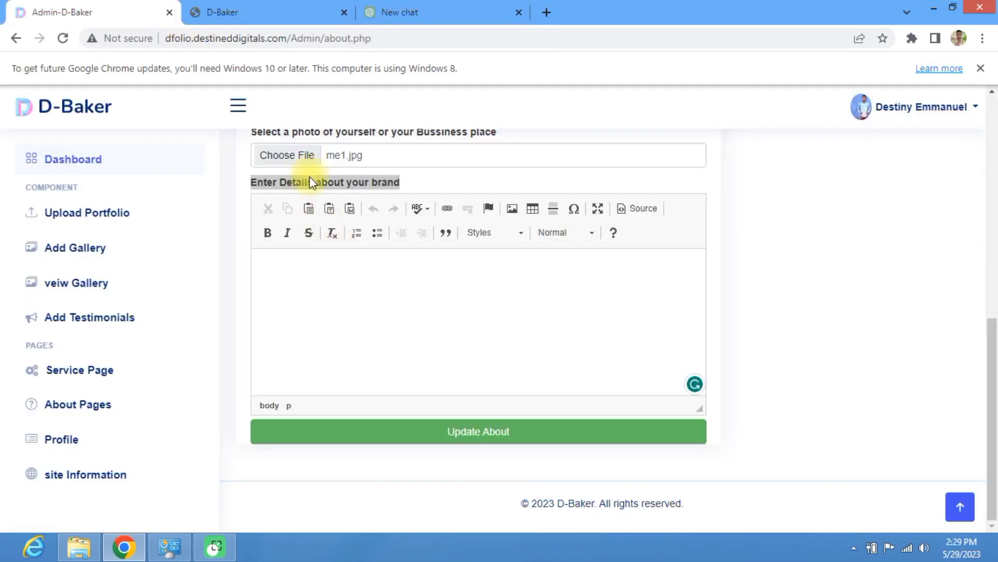
pyautogui.scroll(4, 338, 167)
pyautogui.click(300, 225)
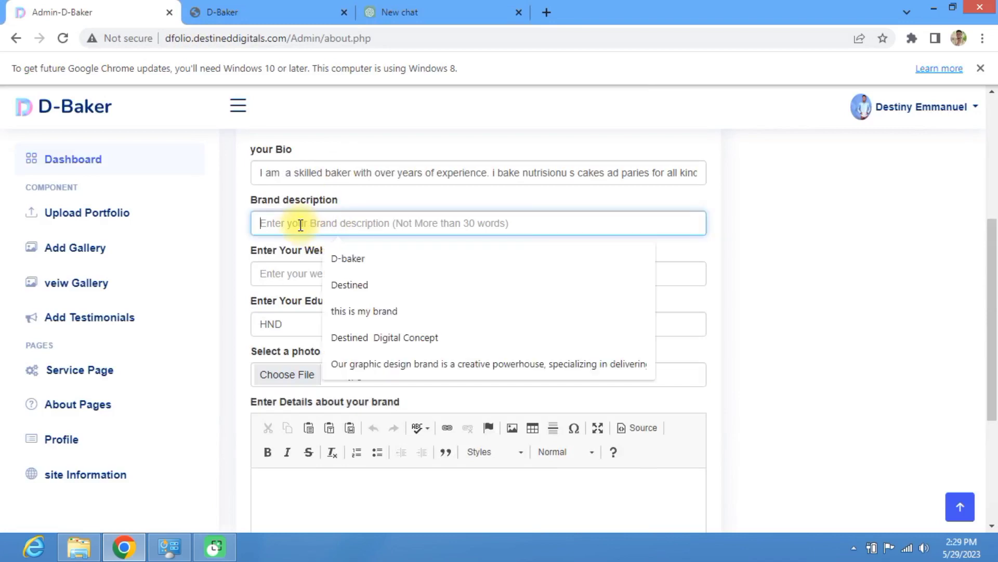
pyautogui.hotkey('ctrl', 'v')
pyautogui.click(328, 274)
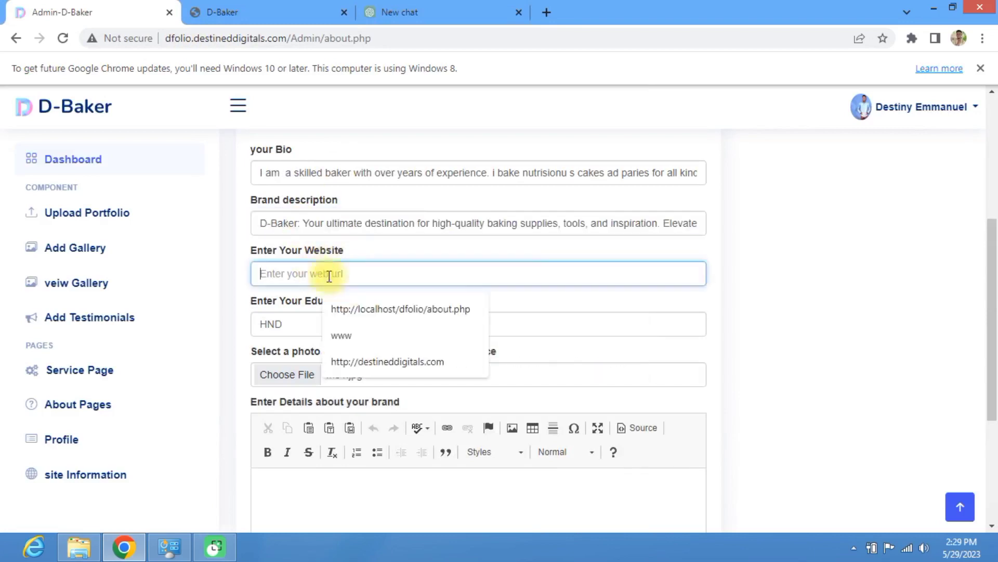
pyautogui.click(379, 361)
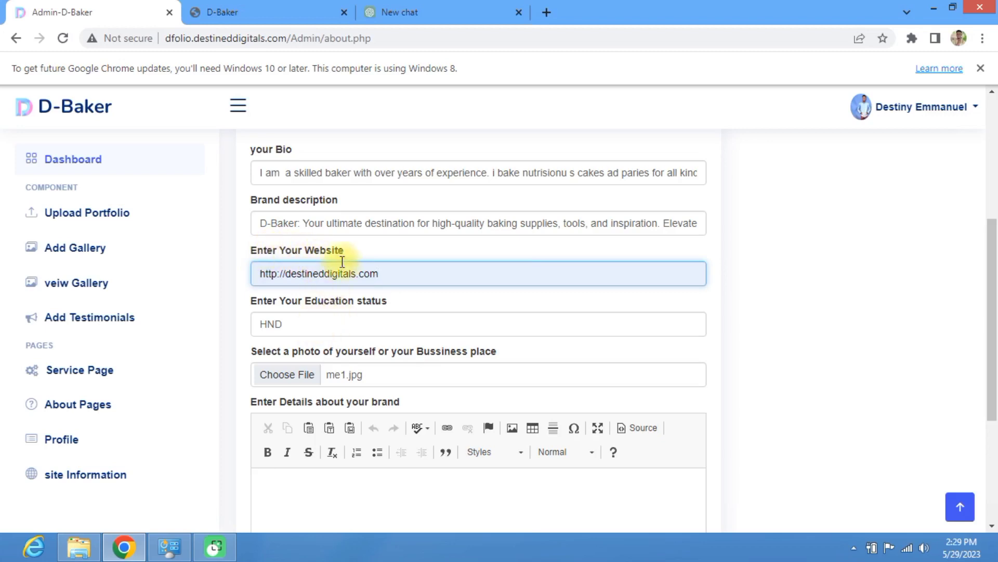
pyautogui.scroll(-3, 353, 312)
pyautogui.click(323, 358)
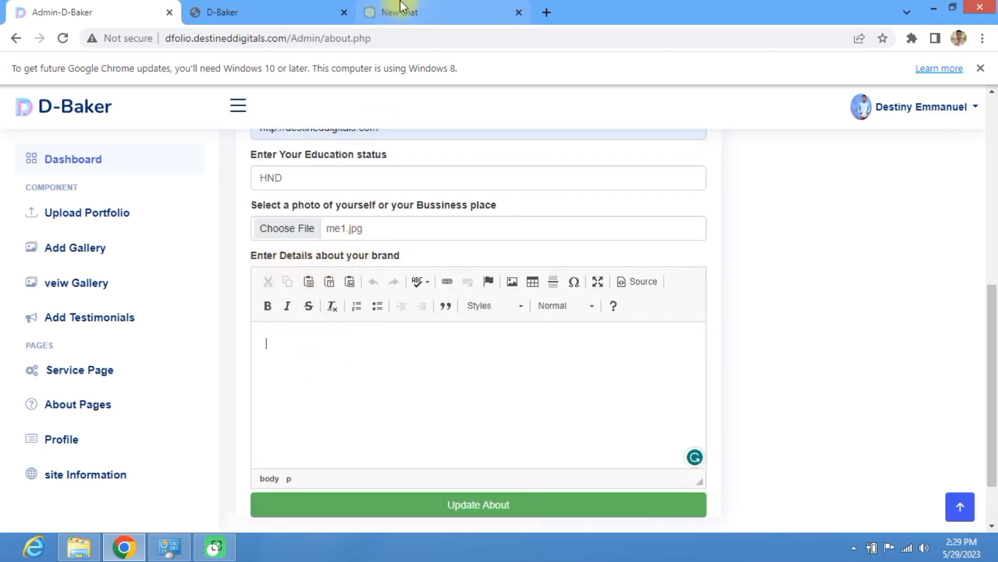
# Step: Ask ChatGPT 'give detail about the brand' and select its D-Baker brand description
pyautogui.click(445, 11)
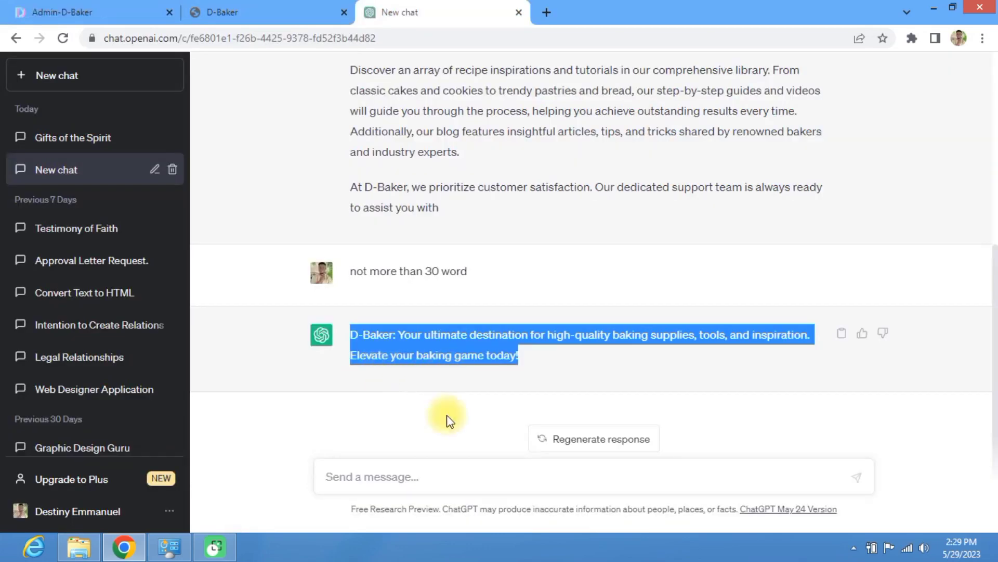
pyautogui.click(418, 475)
pyautogui.write('gie')
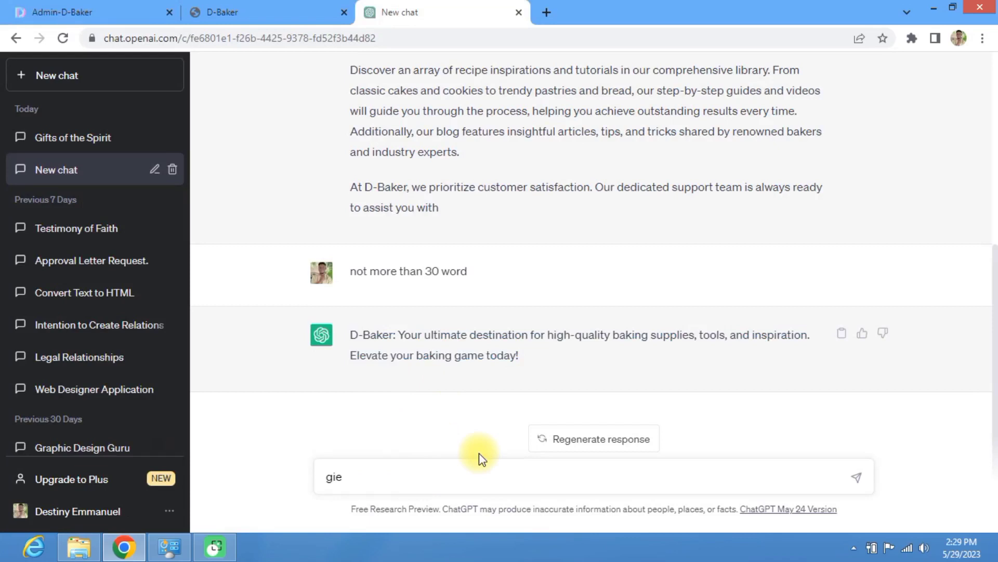
pyautogui.press('BackSpace')
pyautogui.press('Return')
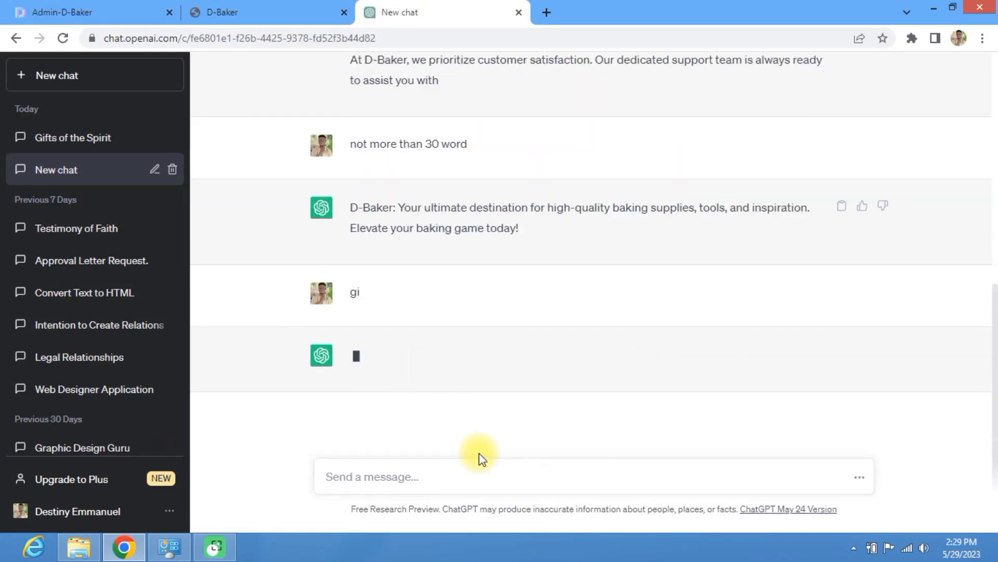
pyautogui.write('give d')
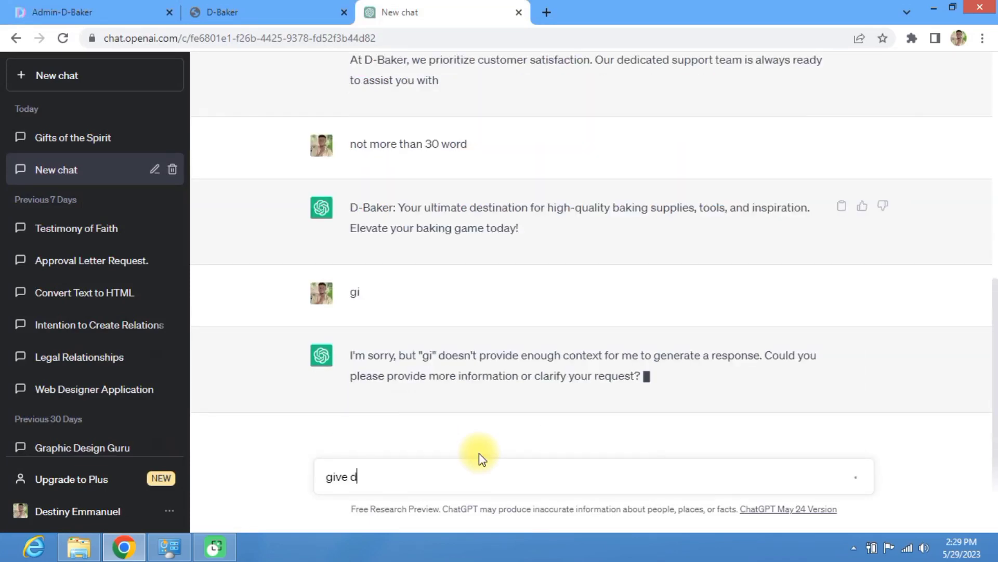
pyautogui.write('etail a')
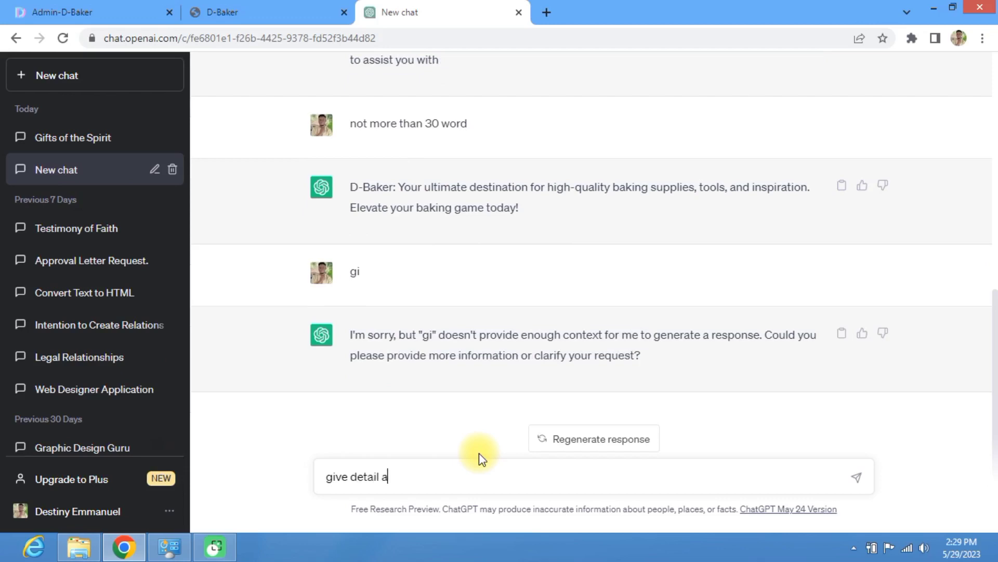
pyautogui.write('bp')
pyautogui.press('BackSpace')
pyautogui.write('out the')
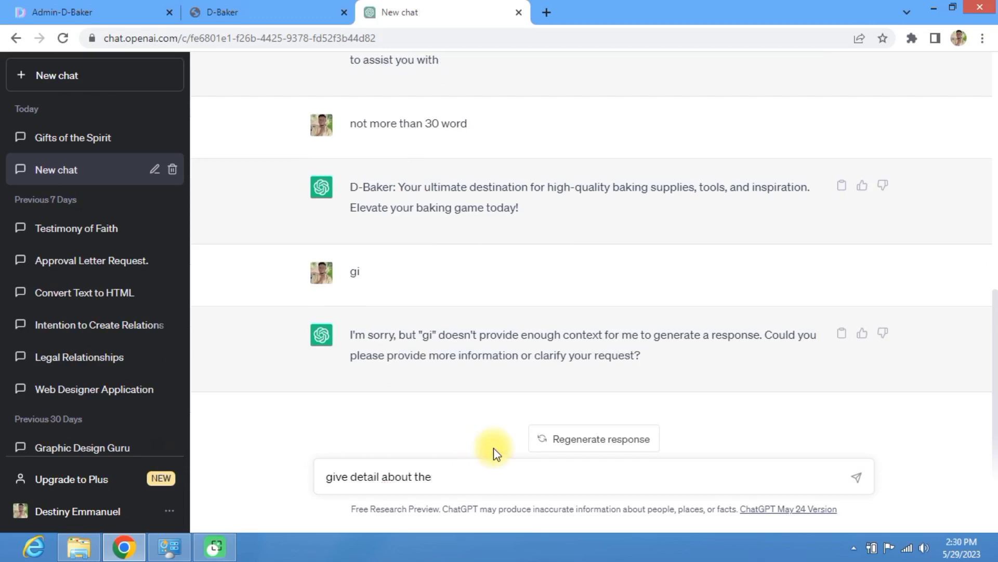
pyautogui.write(' brand')
pyautogui.press('Return')
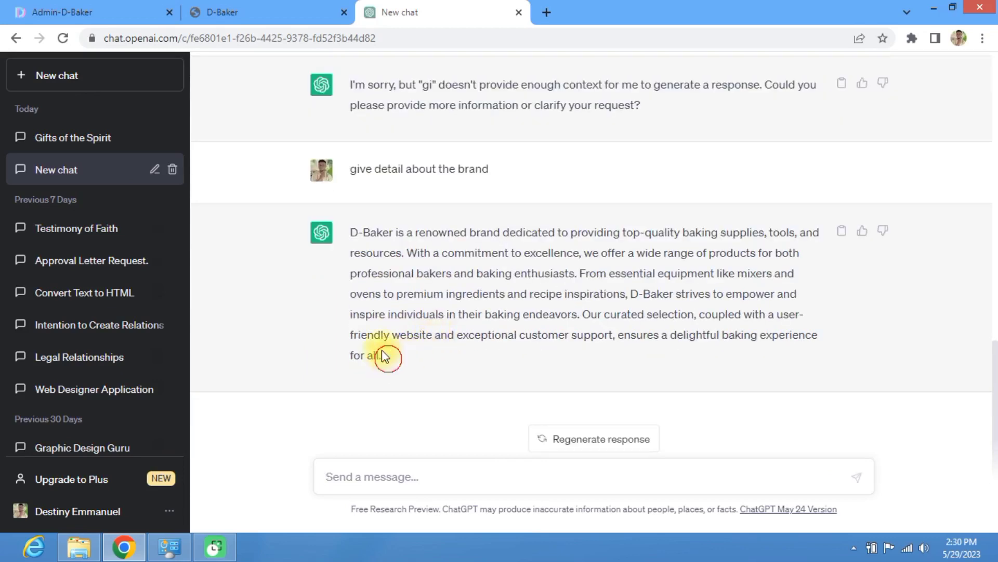
pyautogui.moveTo(383, 355); pyautogui.dragTo(329, 242)
pyautogui.hotkey('ctrl', 'c')
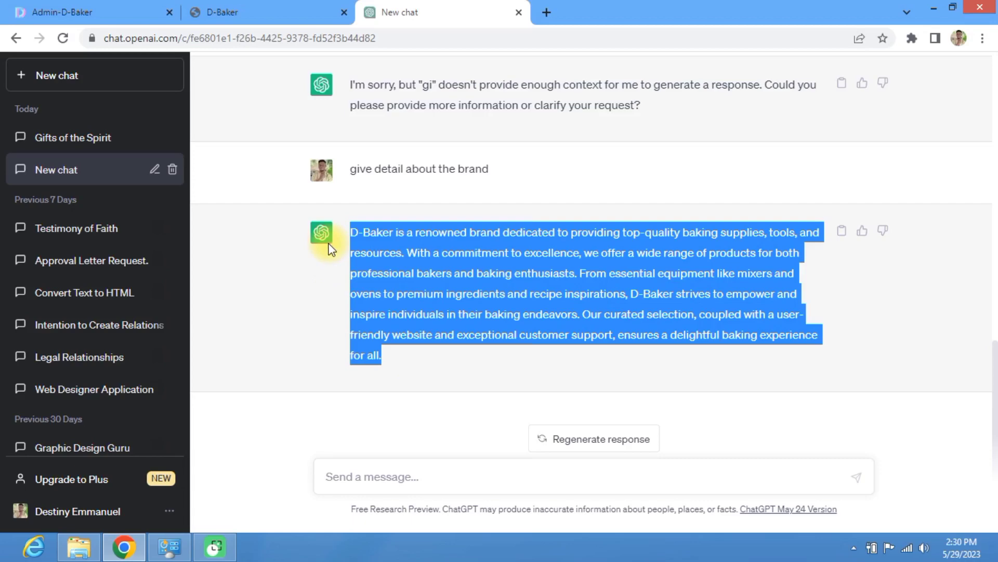
pyautogui.click(254, 12)
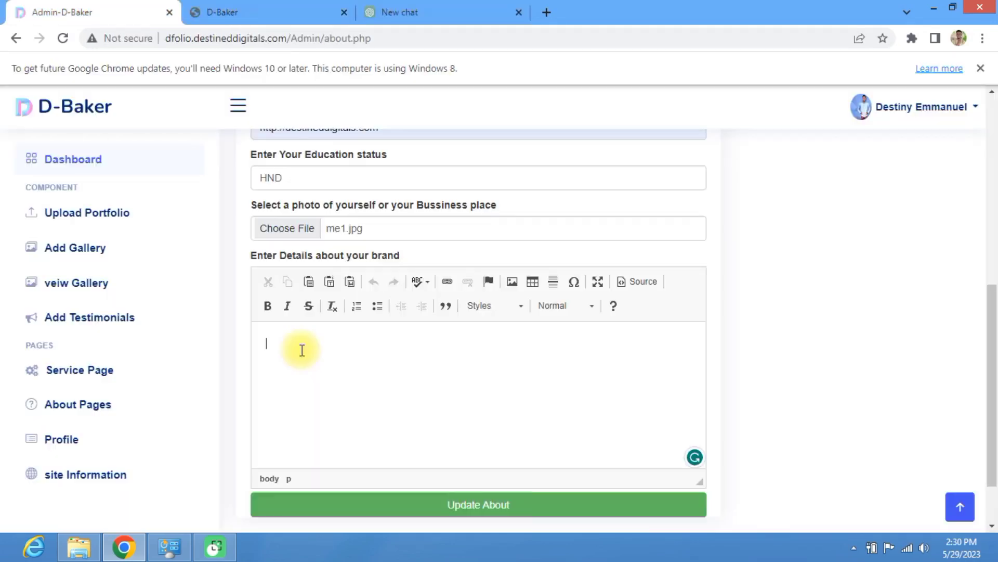
# Step: Paste the D-Baker brand paragraph into the details editor and save with Update About
pyautogui.click(301, 348)
pyautogui.hotkey('ctrl', 'v')
pyautogui.scroll(-2, 333, 350)
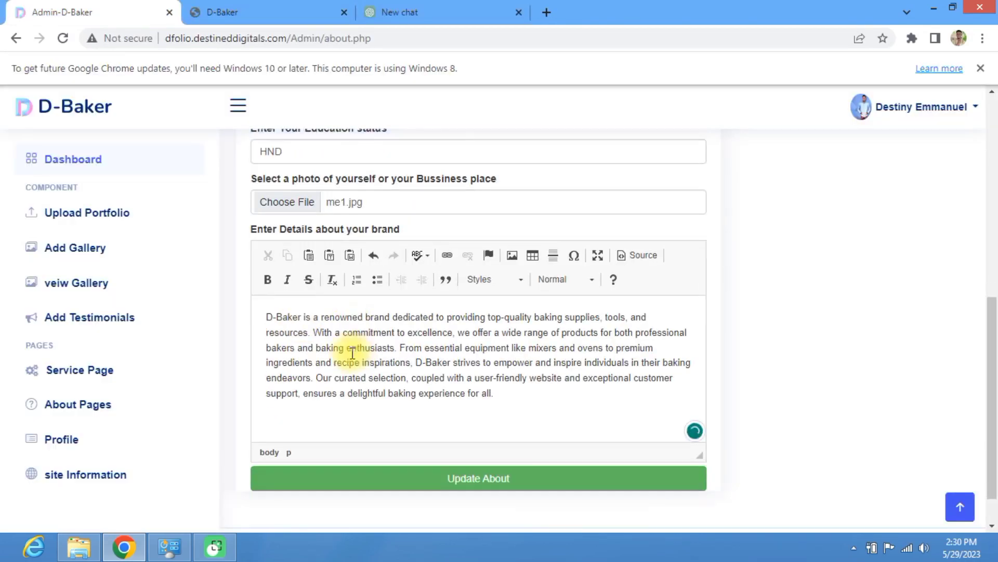
pyautogui.scroll(8, 370, 364)
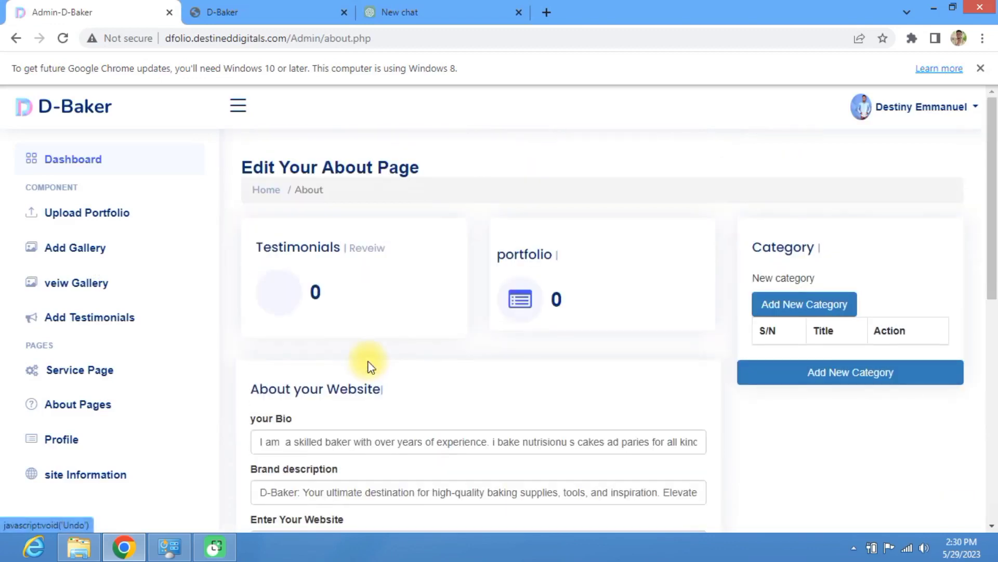
pyautogui.scroll(-4, 364, 339)
pyautogui.scroll(-1, 317, 208)
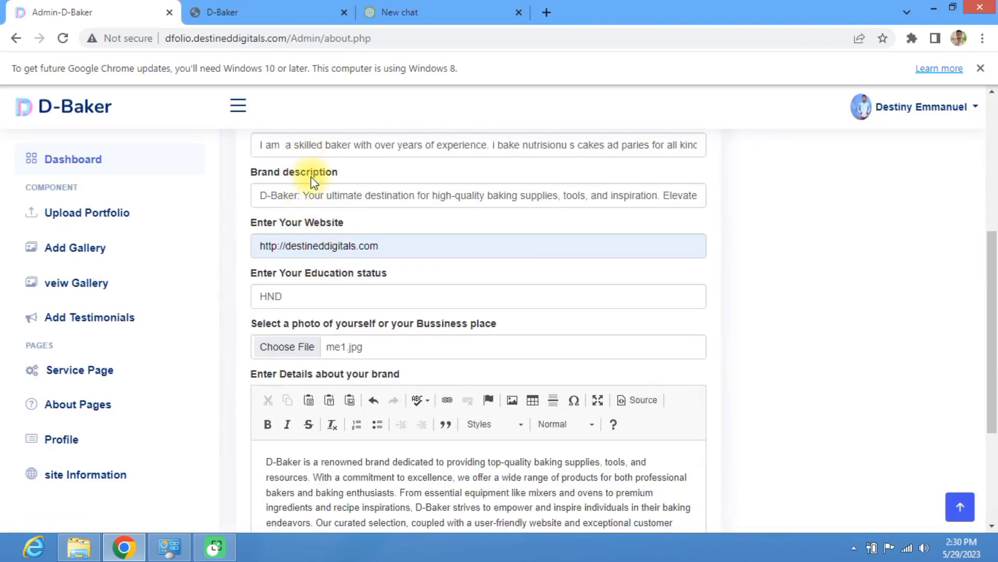
pyautogui.scroll(-4, 353, 276)
pyautogui.click(432, 437)
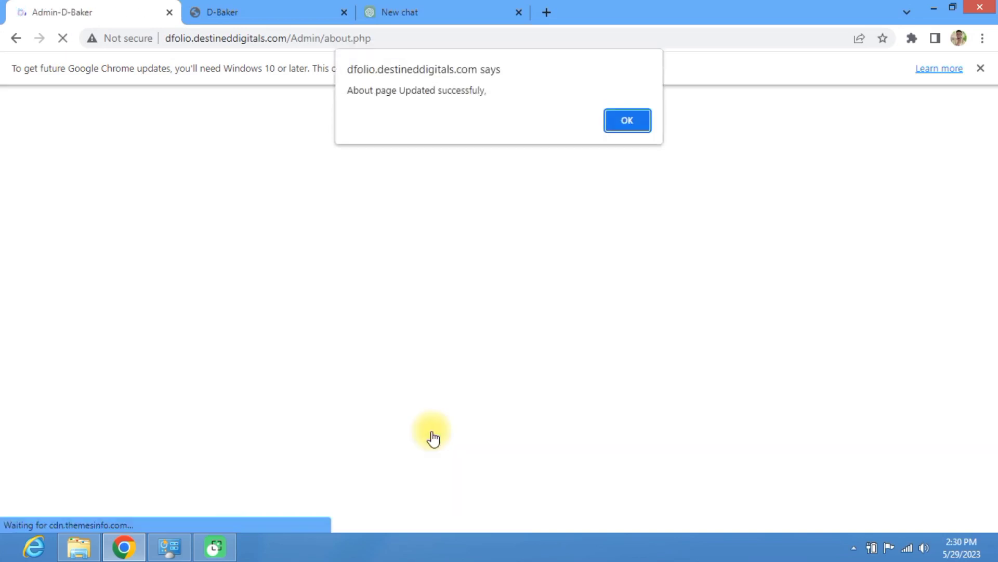
# Step: Dismiss the update alert and reload the public About page to check the new tagline and bio
pyautogui.click(619, 115)
pyautogui.click(270, 9)
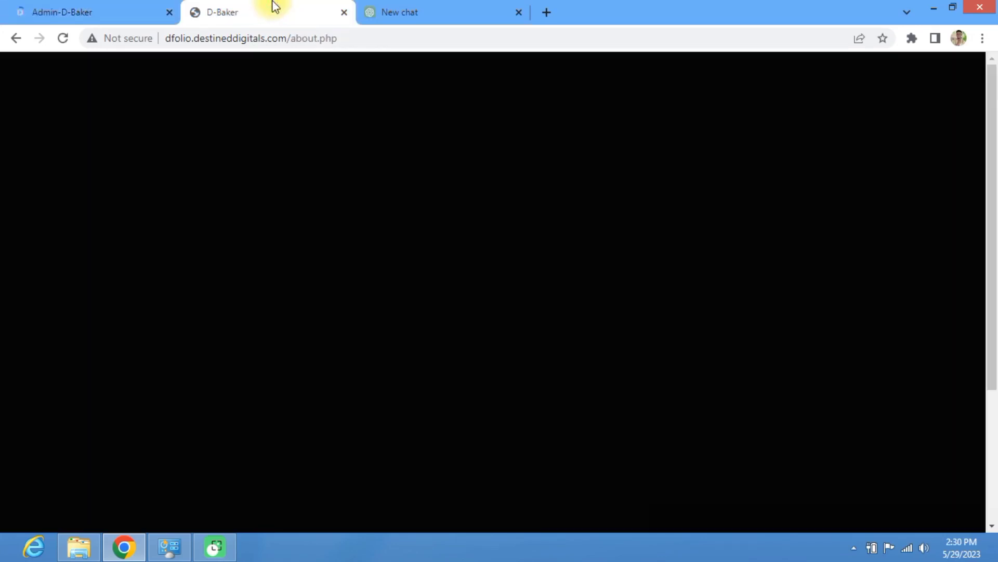
pyautogui.click(63, 39)
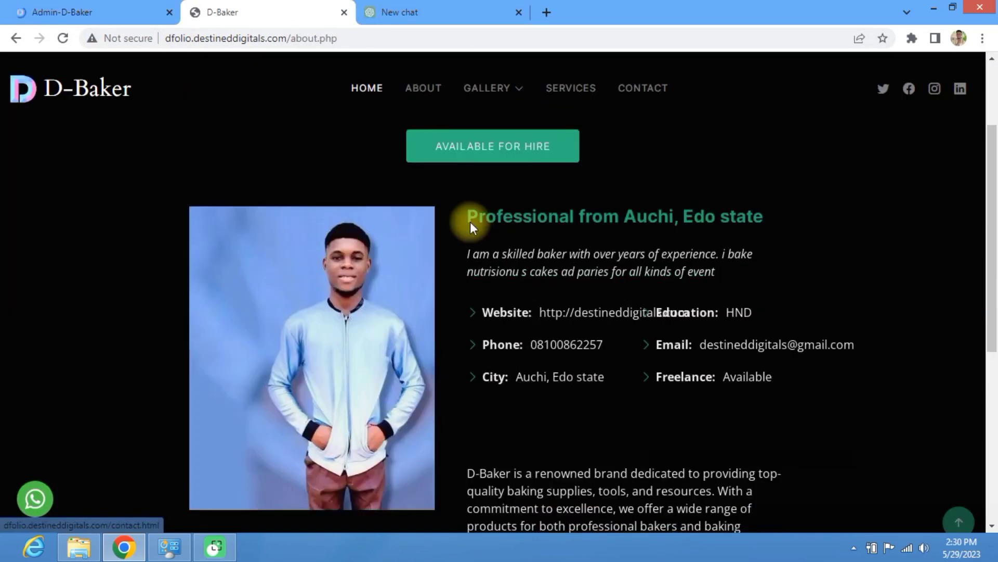
pyautogui.scroll(-7, 470, 222)
pyautogui.scroll(9, 477, 242)
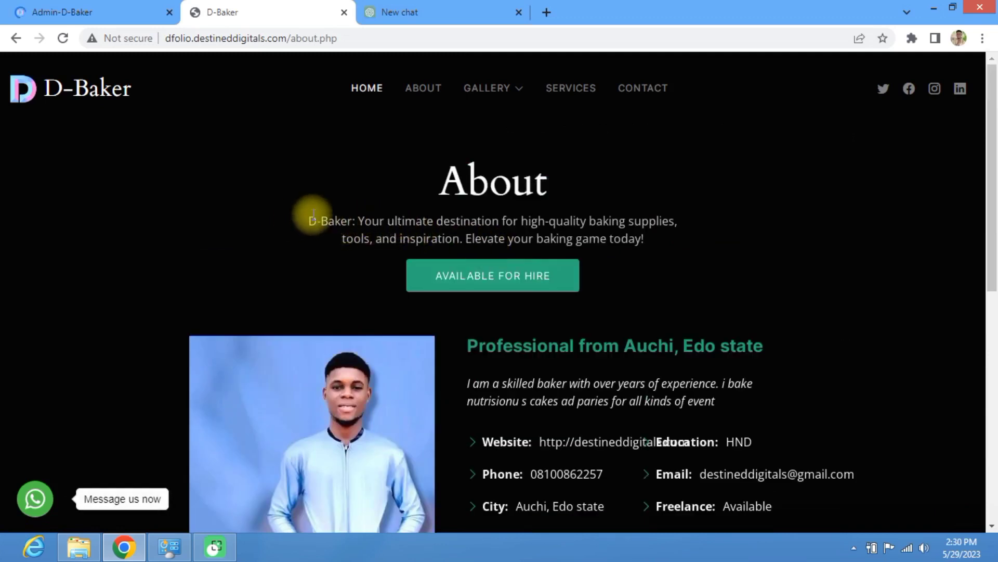
pyautogui.moveTo(311, 221); pyautogui.dragTo(530, 245)
pyautogui.scroll(-4, 469, 205)
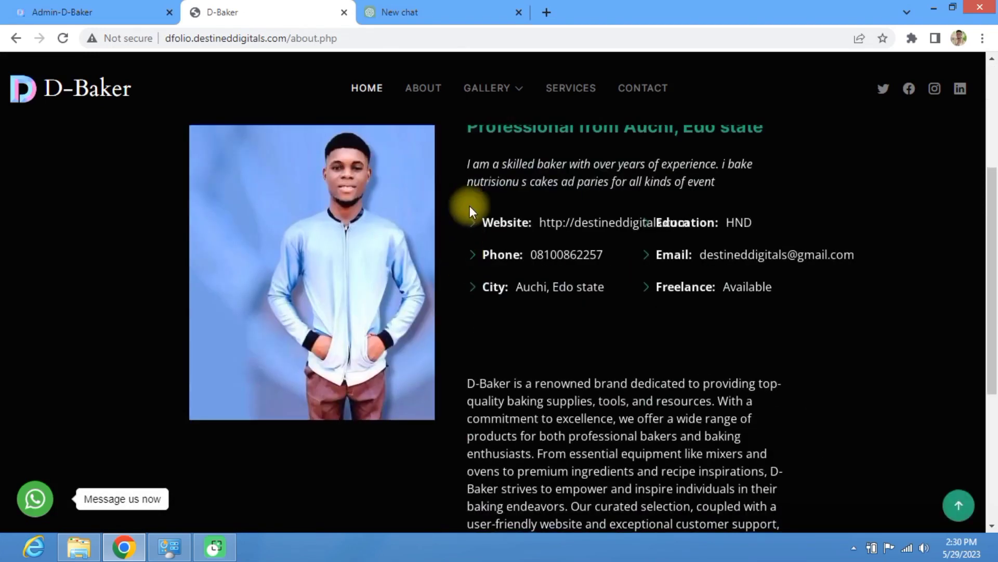
pyautogui.moveTo(468, 164); pyautogui.dragTo(632, 165)
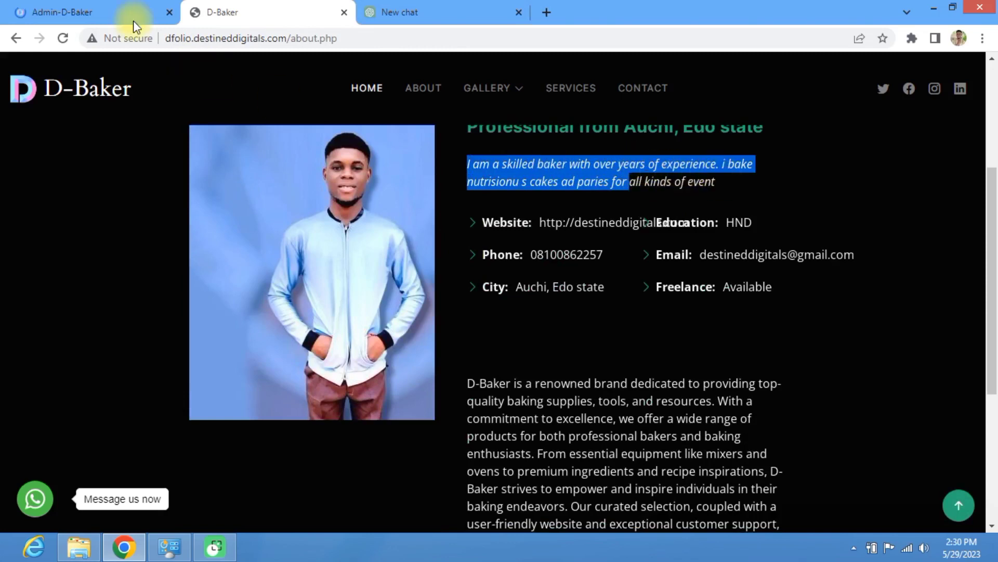
# Step: Compare the admin bio field with the public page and review the HND education and brand paragraph
pyautogui.click(101, 11)
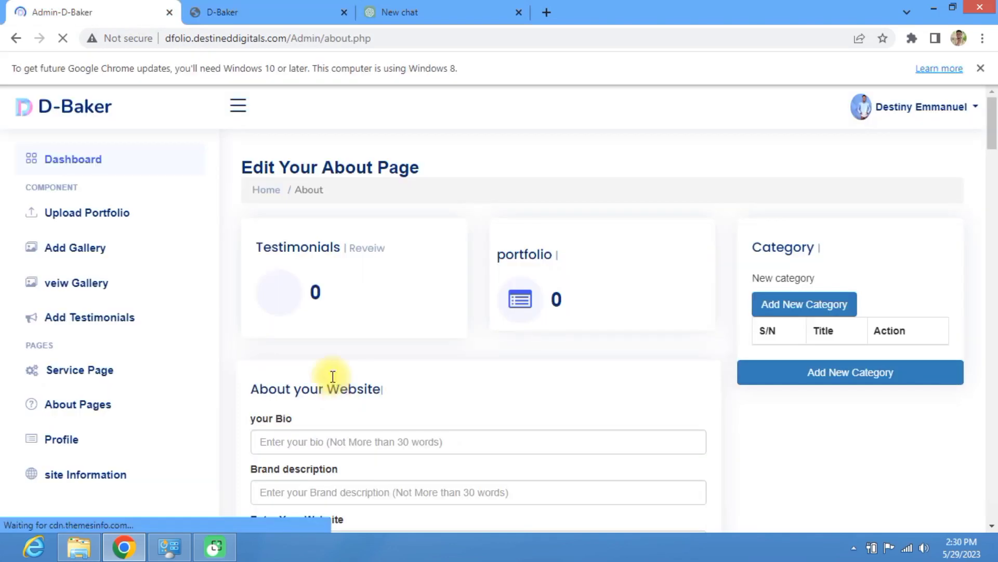
pyautogui.scroll(-5, 312, 286)
pyautogui.scroll(3, 311, 294)
pyautogui.click(311, 295)
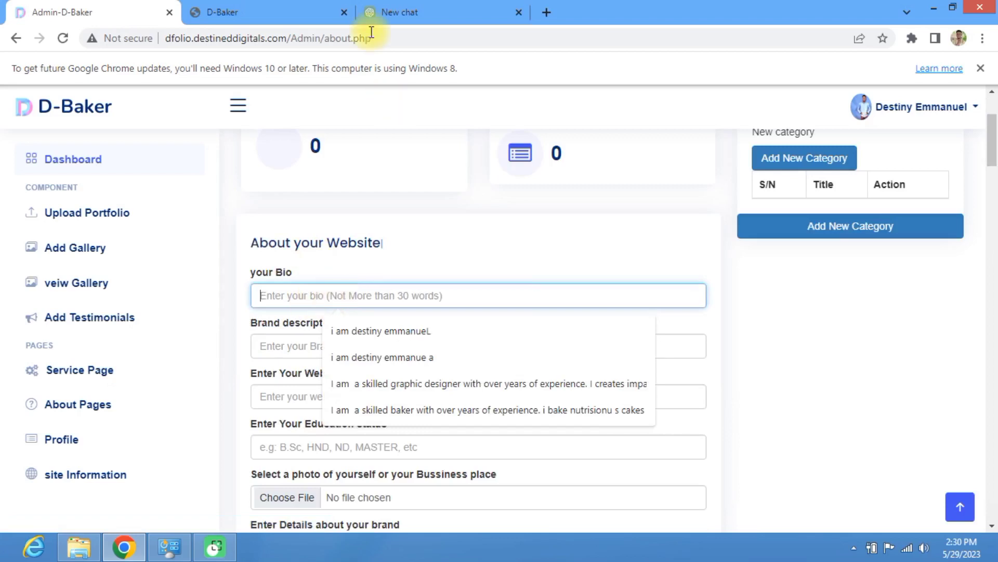
pyautogui.click(279, 10)
pyautogui.scroll(-3, 560, 311)
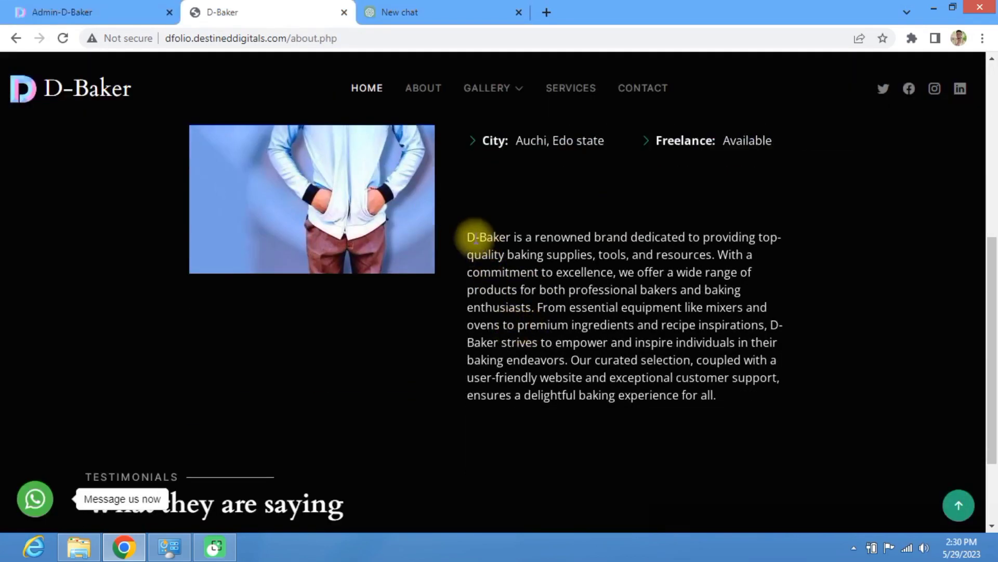
pyautogui.moveTo(465, 237); pyautogui.dragTo(764, 416)
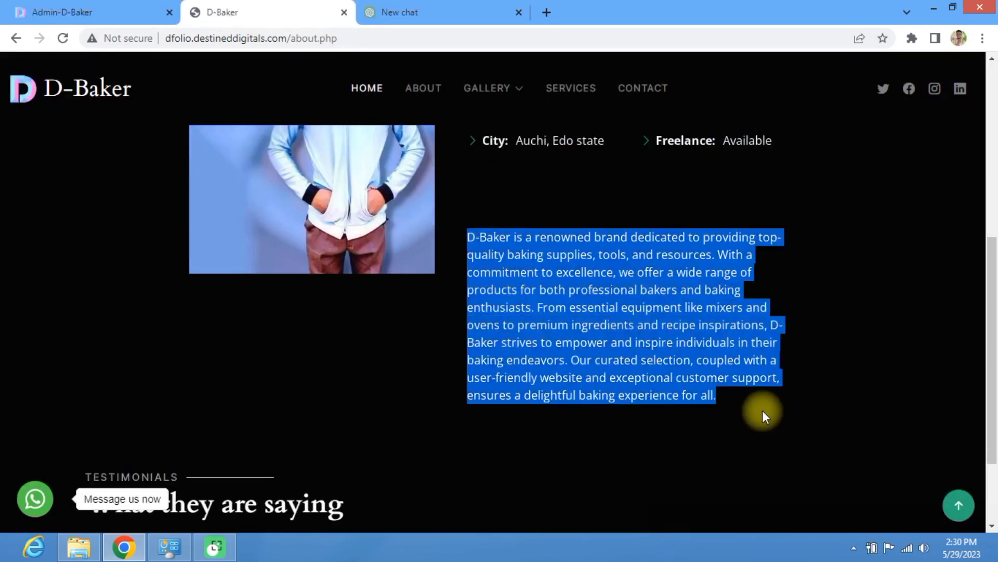
pyautogui.scroll(3, 641, 330)
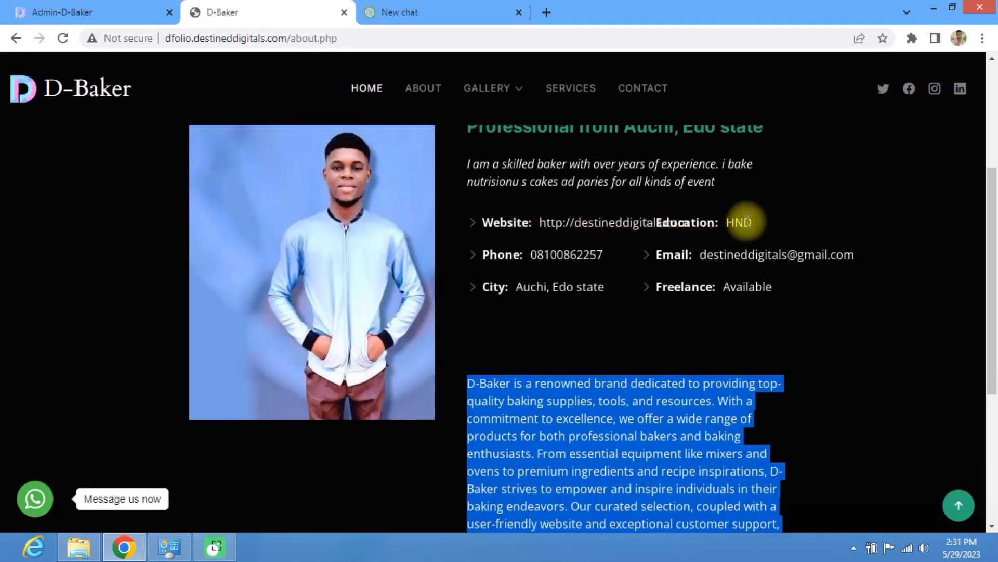
pyautogui.scroll(-5, 606, 281)
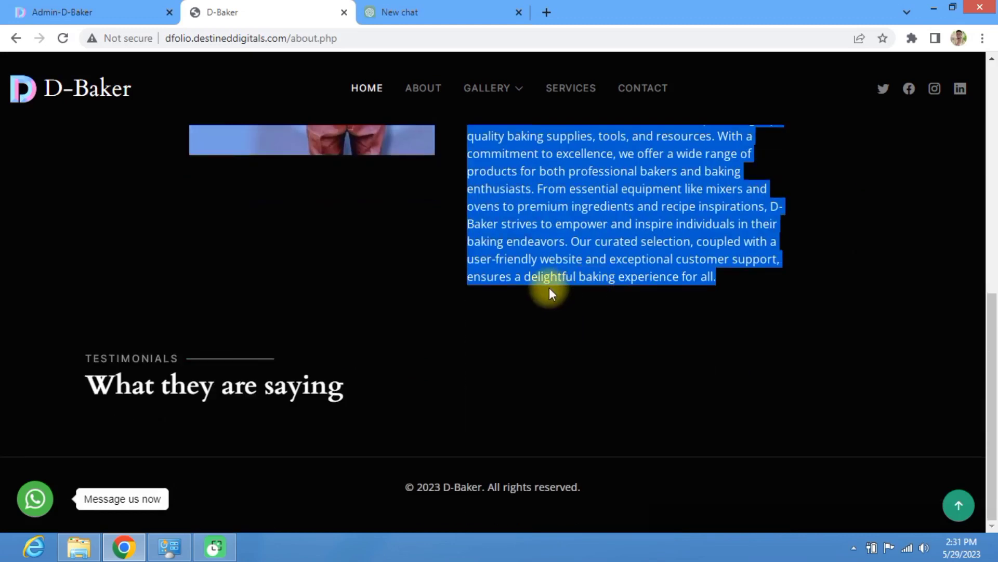
pyautogui.scroll(9, 538, 348)
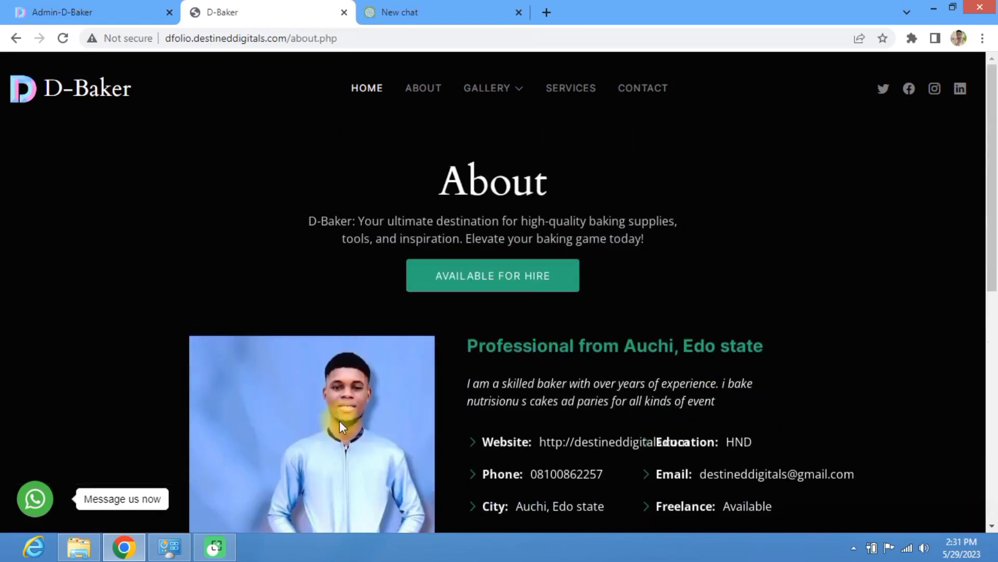
pyautogui.scroll(-7, 343, 416)
pyautogui.scroll(7, 382, 381)
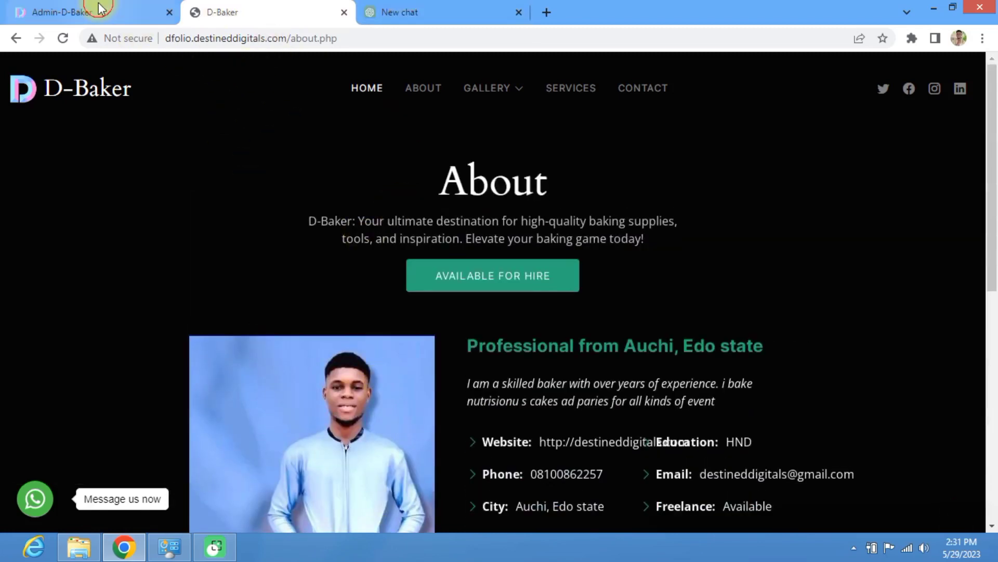
pyautogui.click(123, 16)
pyautogui.click(267, 19)
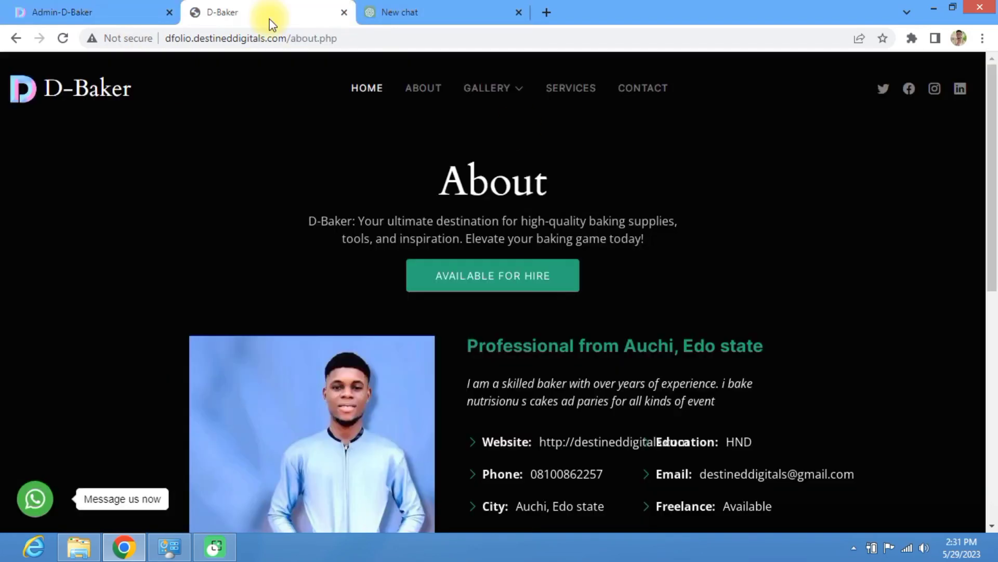
# Step: View the public Services pricing section, then open the admin Service page listing 0 services
pyautogui.click(565, 93)
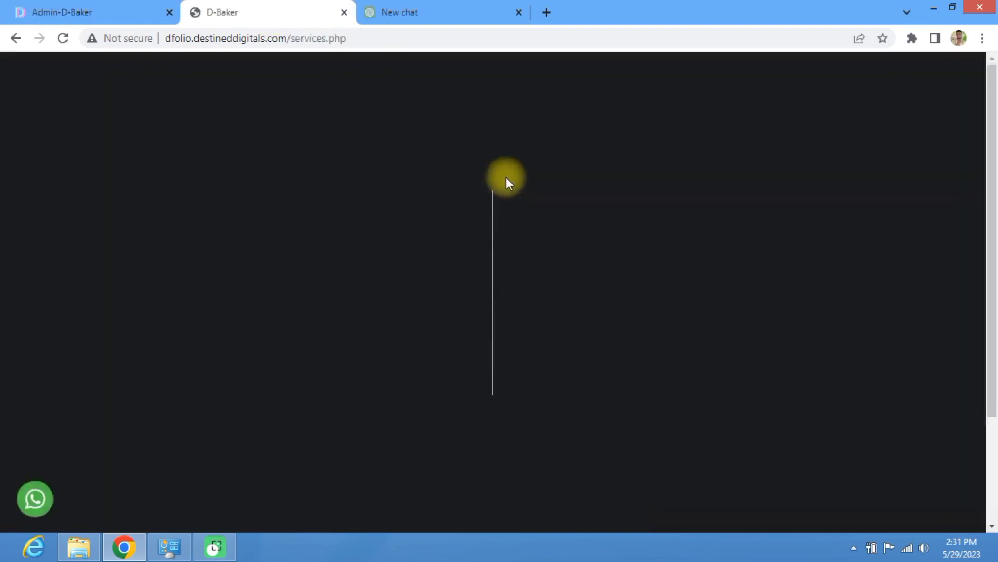
pyautogui.scroll(-3, 470, 218)
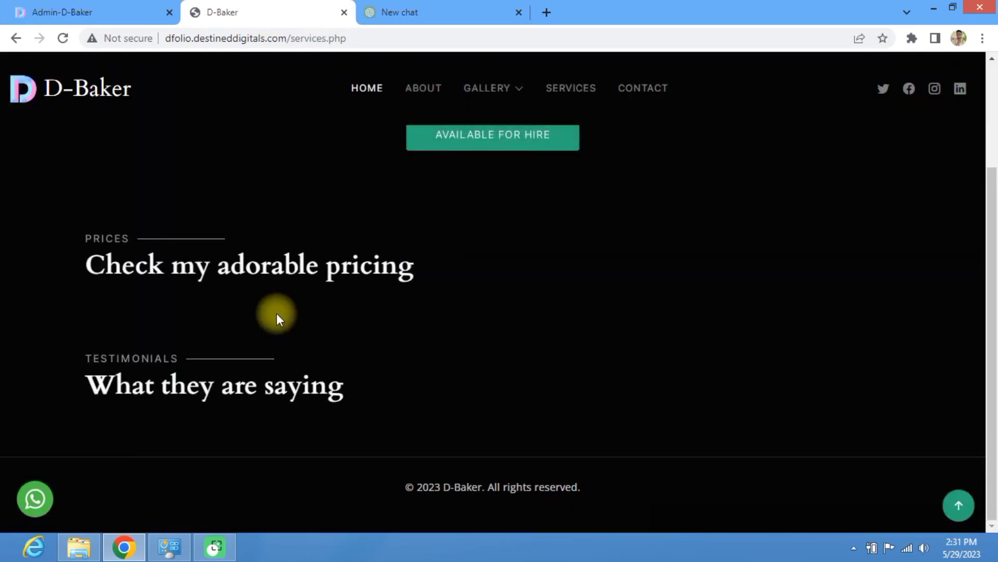
pyautogui.scroll(3, 338, 318)
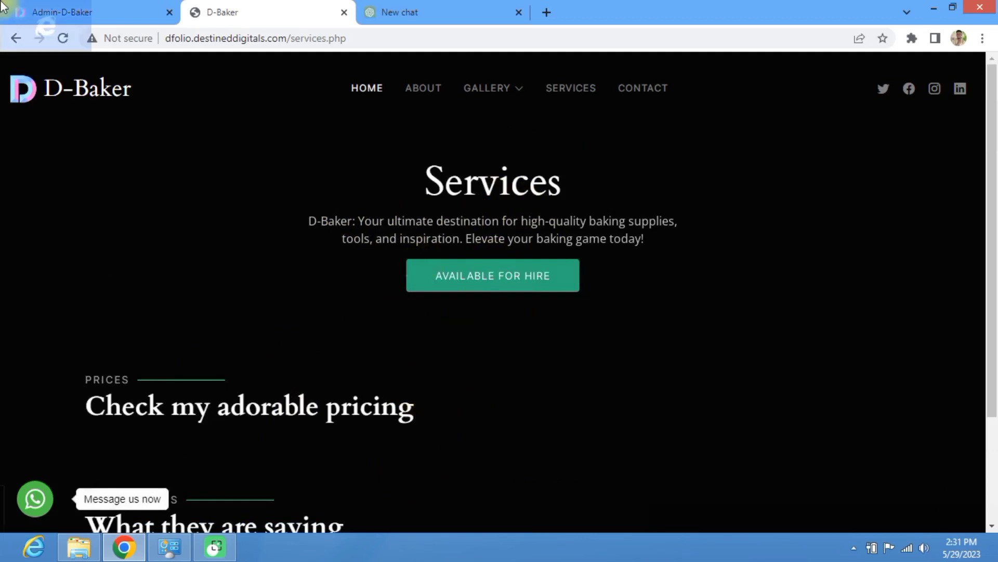
pyautogui.click(100, 8)
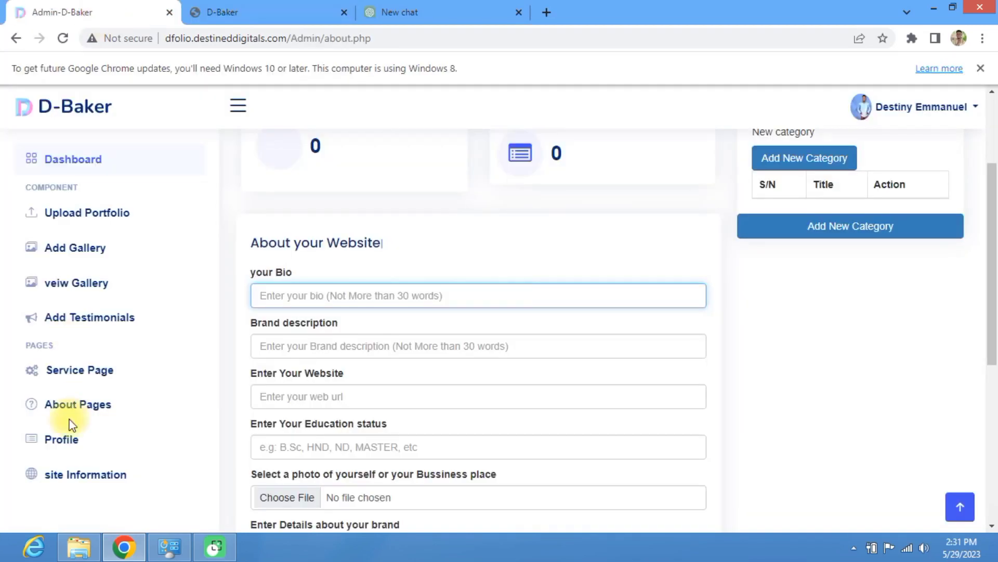
pyautogui.click(74, 380)
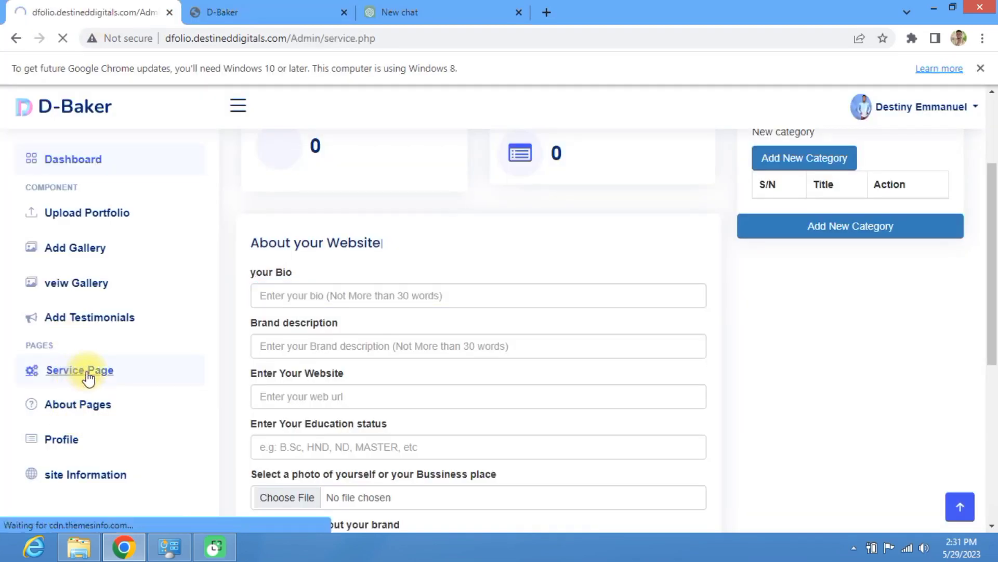
pyautogui.scroll(-1, 291, 364)
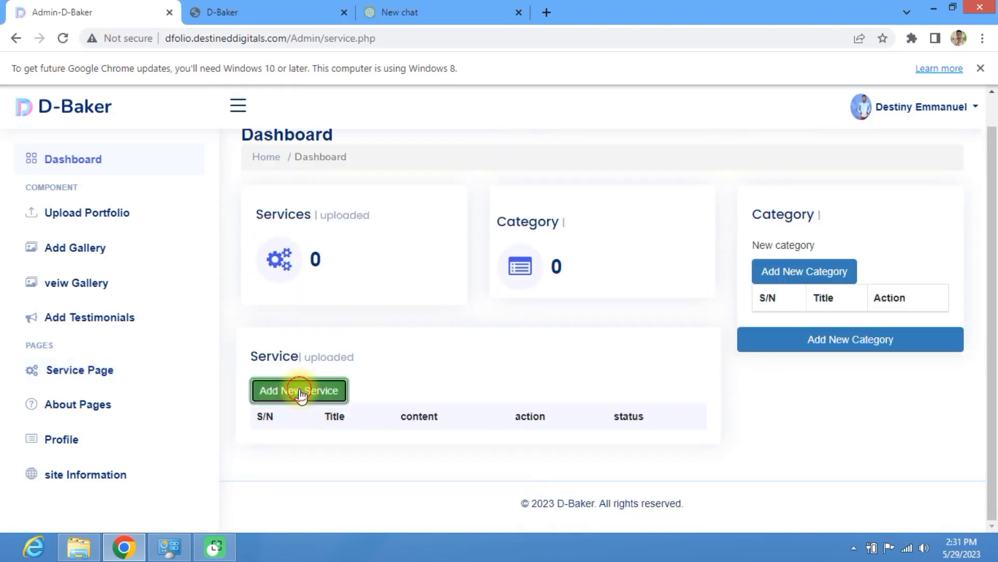
# Step: Start a new service and enter 'Baking' as its title
pyautogui.click(301, 394)
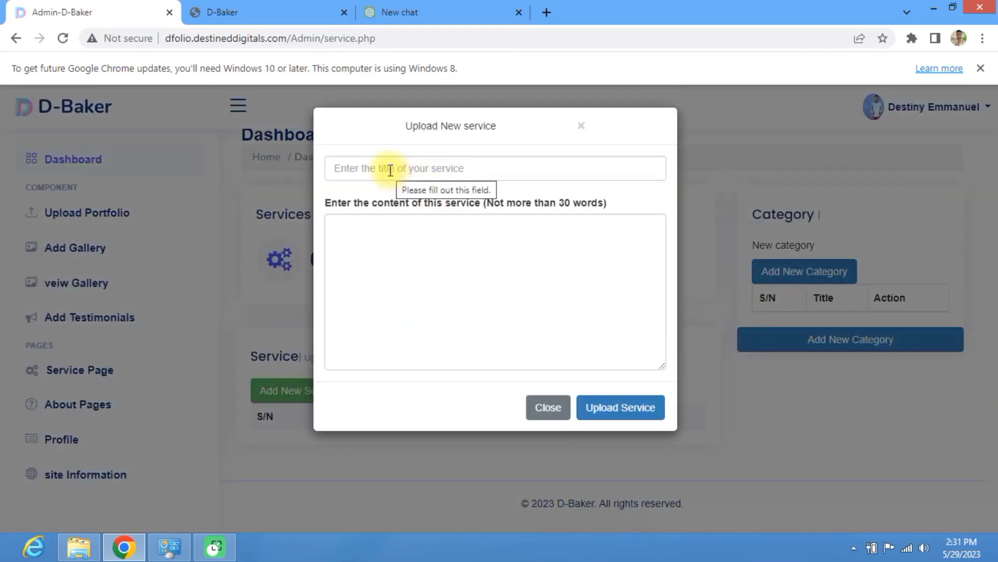
pyautogui.click(389, 168)
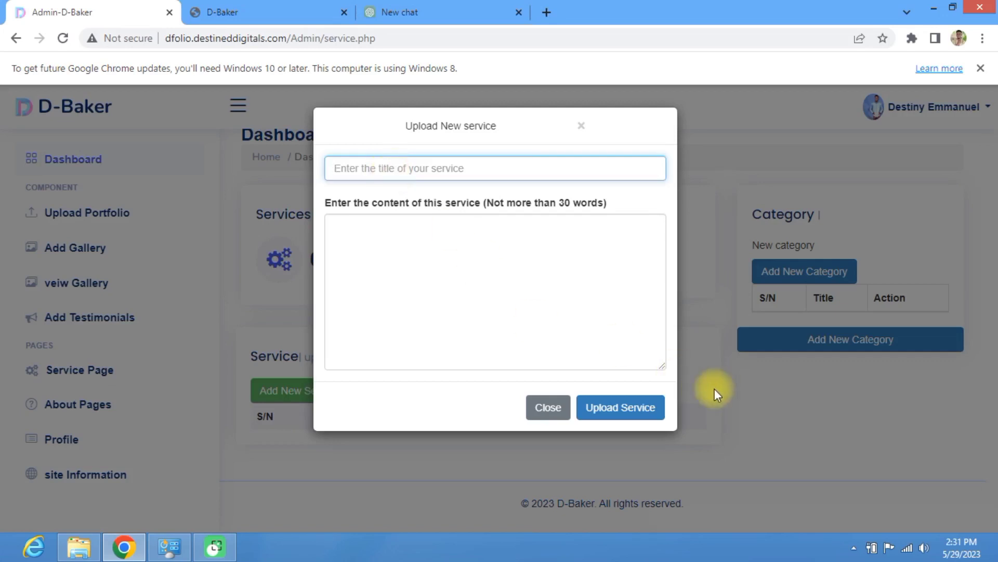
pyautogui.write('Baking')
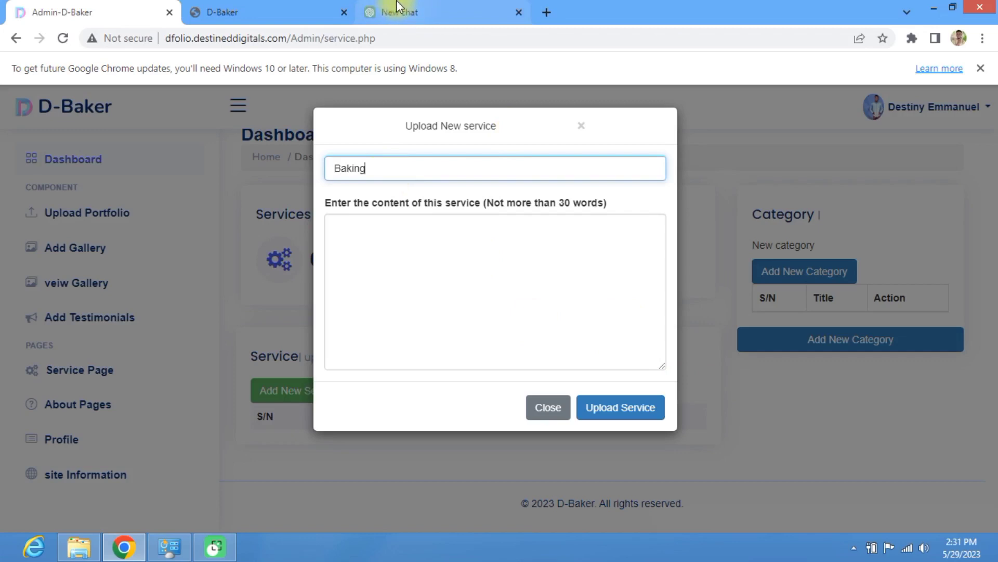
pyautogui.click(416, 11)
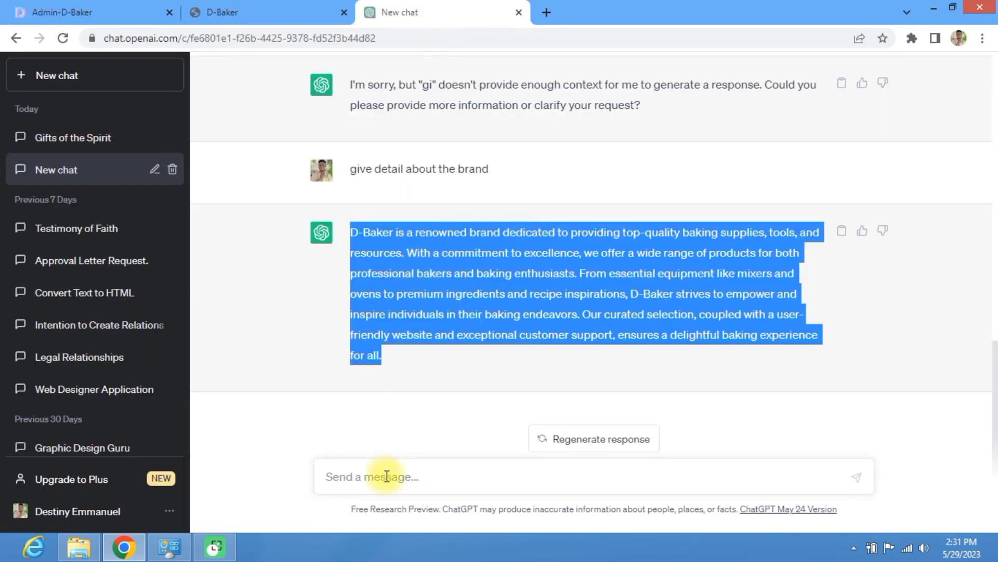
# Step: Ask ChatGPT for a brief on baking and copy the reply from 'Baking' to 'endless,'
pyautogui.click(270, 10)
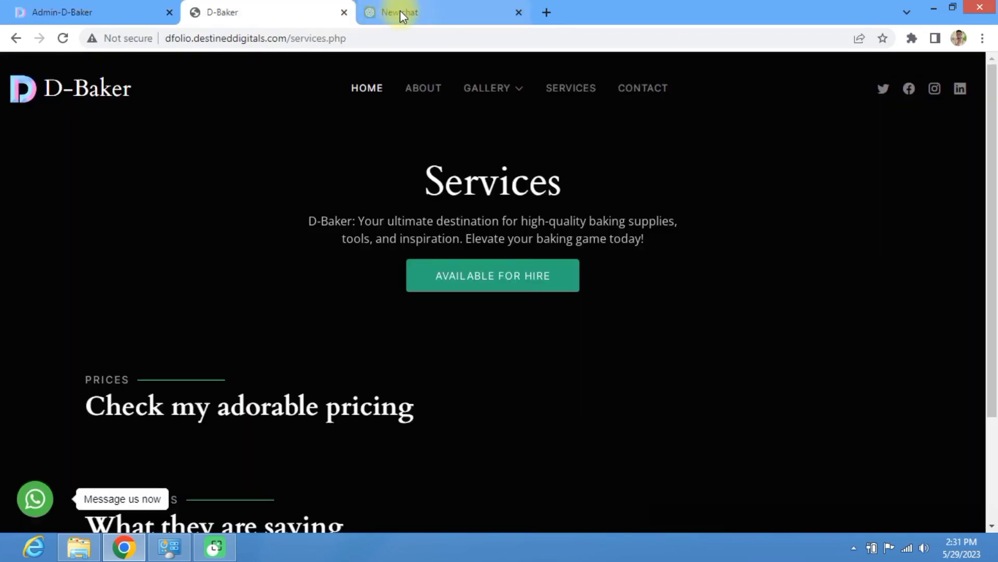
pyautogui.click(401, 10)
pyautogui.click(382, 473)
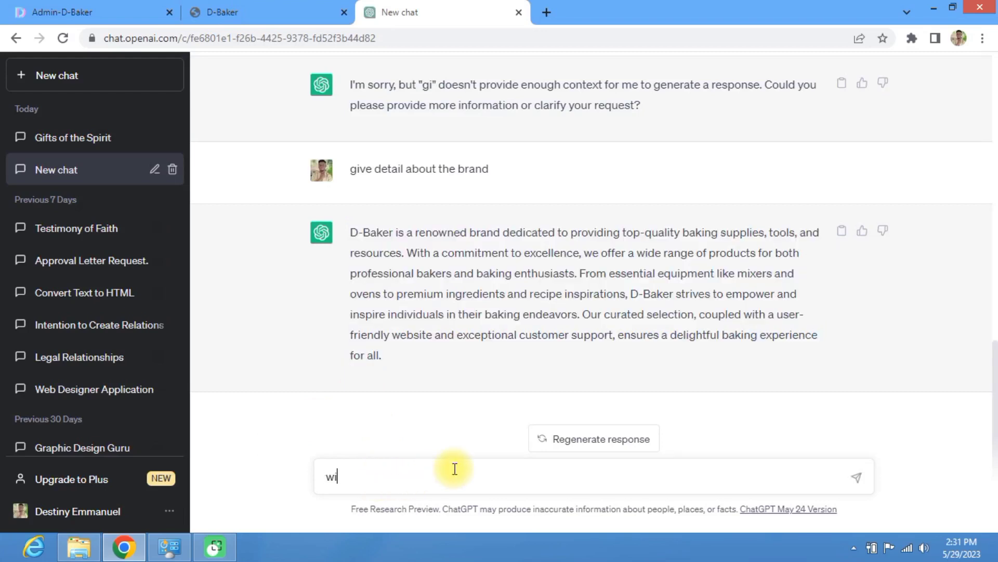
pyautogui.press('BackSpace')
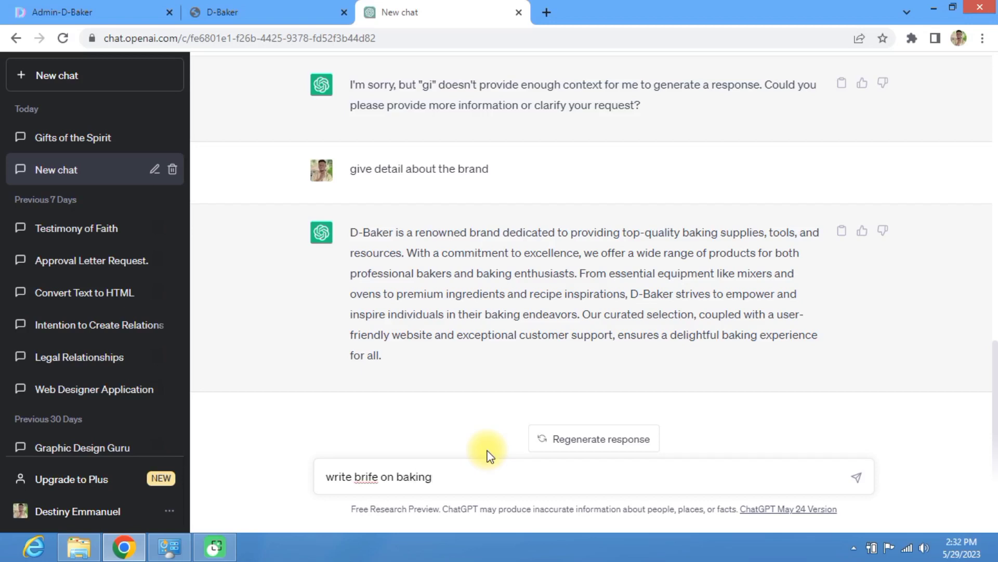
pyautogui.press('Return')
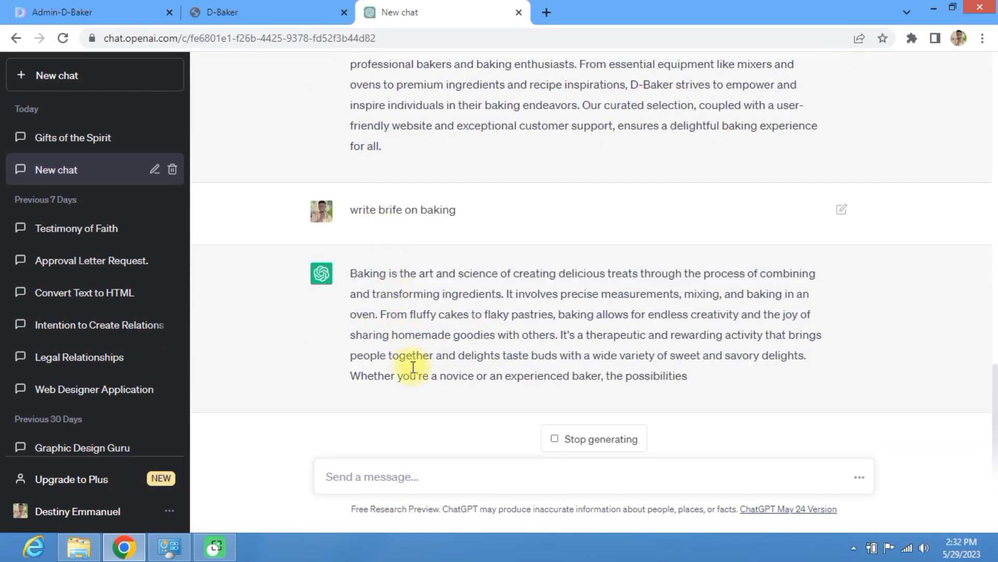
pyautogui.click(396, 355)
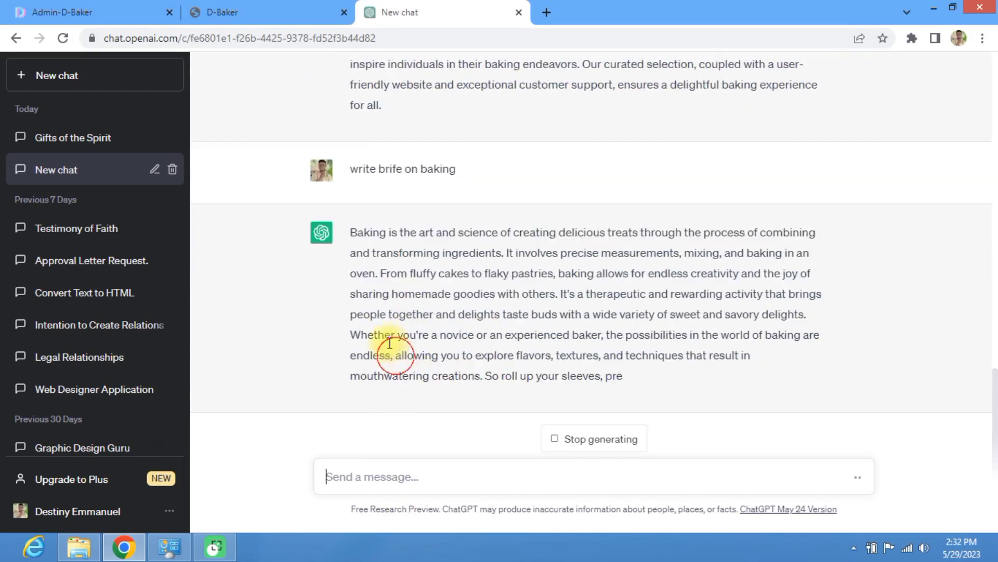
pyautogui.moveTo(390, 345); pyautogui.dragTo(333, 232)
pyautogui.hotkey('ctrl', 'c')
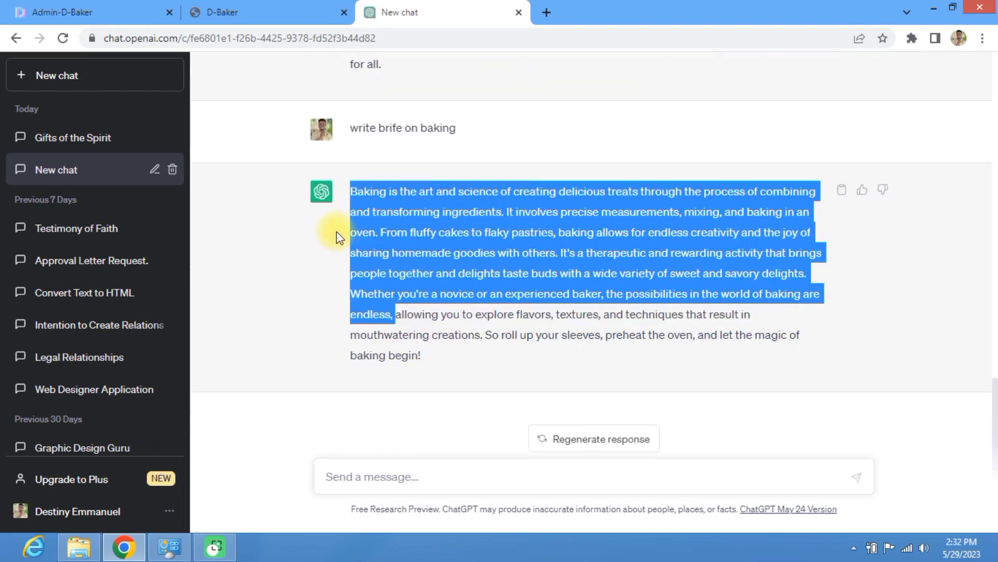
pyautogui.click(267, 11)
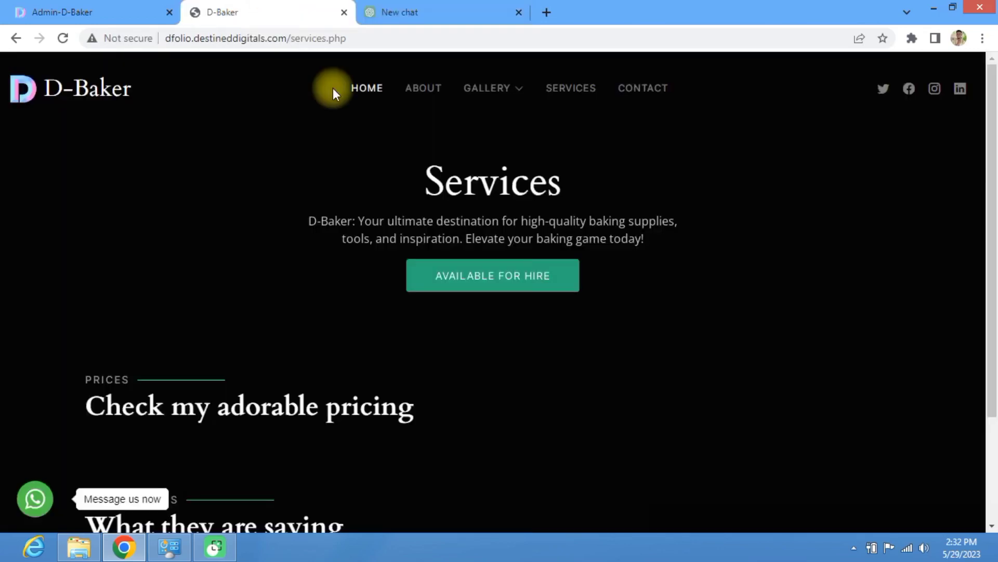
# Step: Paste the baking paragraph as content, upload the BAKING service and confirm both alerts
pyautogui.click(116, 6)
pyautogui.click(359, 225)
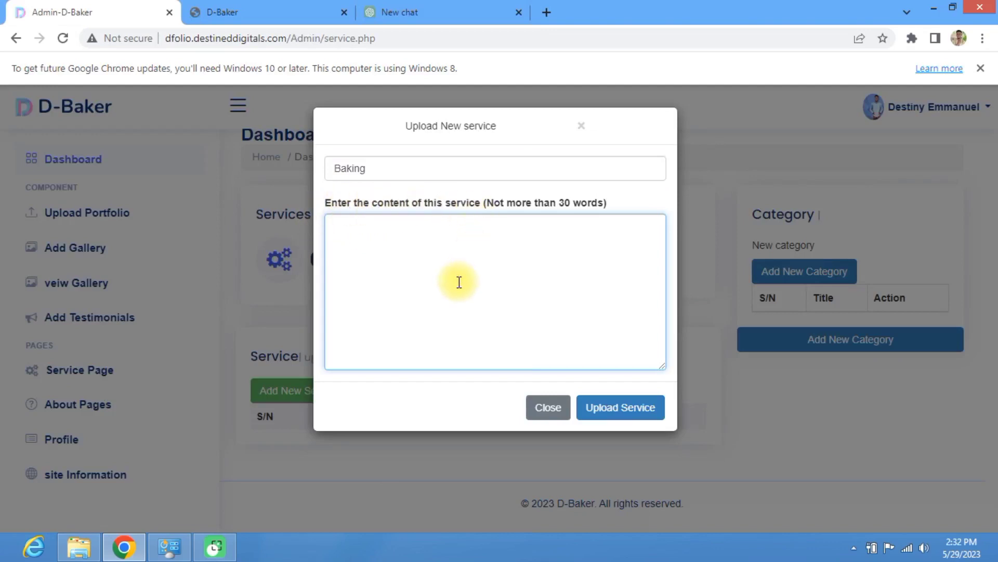
pyautogui.hotkey('ctrl', 'v')
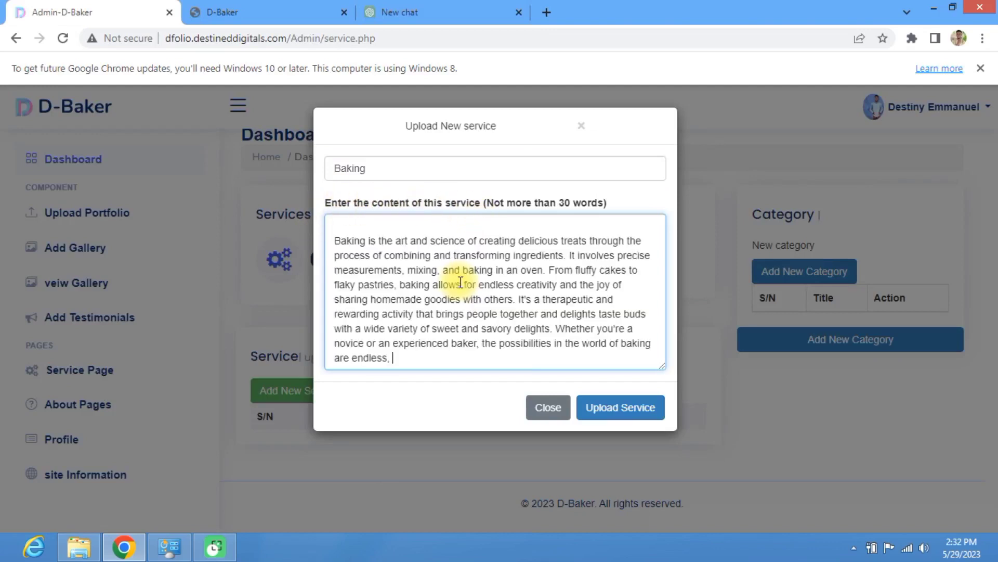
pyautogui.click(598, 410)
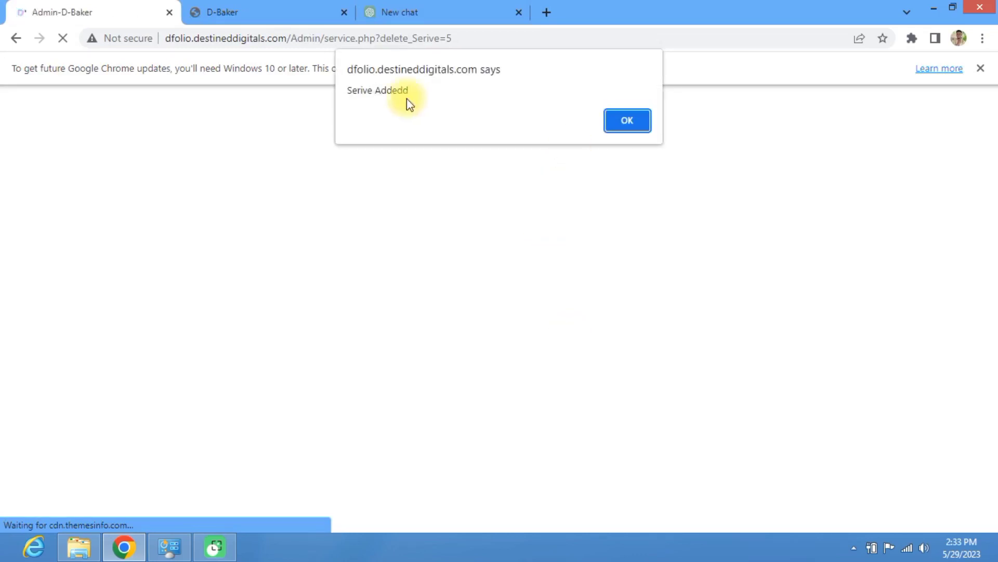
pyautogui.click(629, 125)
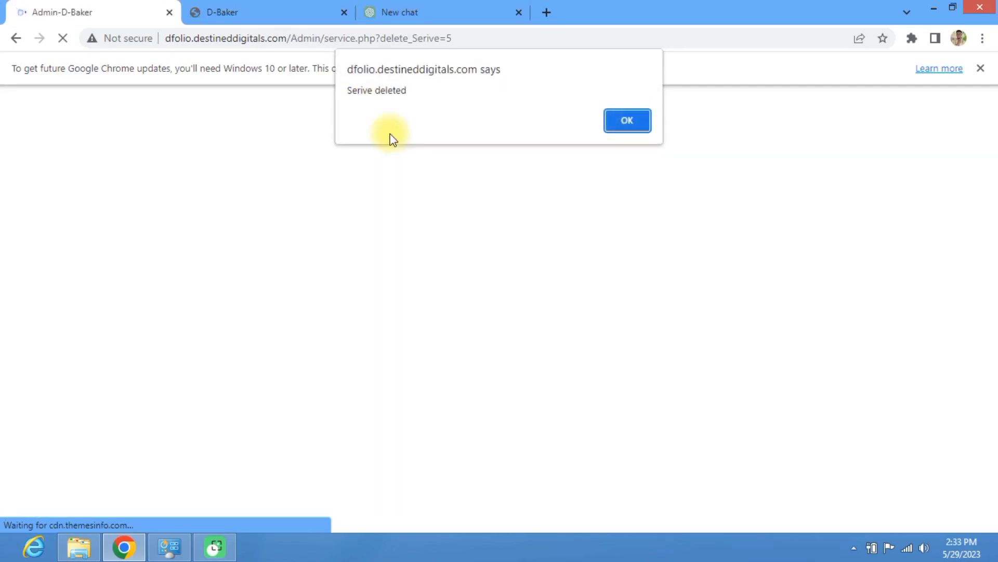
pyautogui.click(619, 124)
pyautogui.scroll(-3, 460, 169)
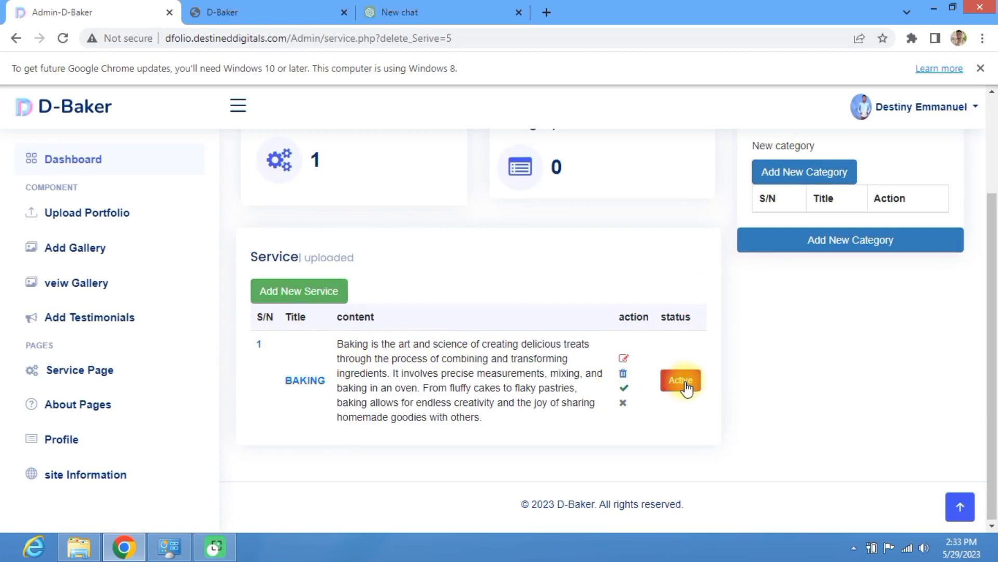
pyautogui.click(832, 519)
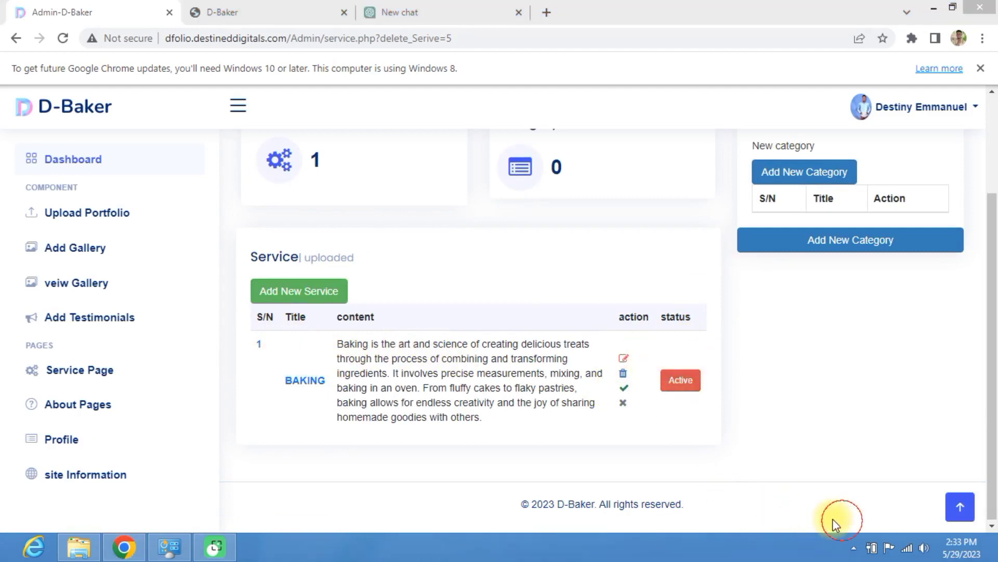
pyautogui.moveTo(733, 404)
pyautogui.mouseDown()
pyautogui.moveTo(657, 374)
pyautogui.moveTo(735, 381)
pyautogui.moveTo(699, 358)
pyautogui.mouseUp()
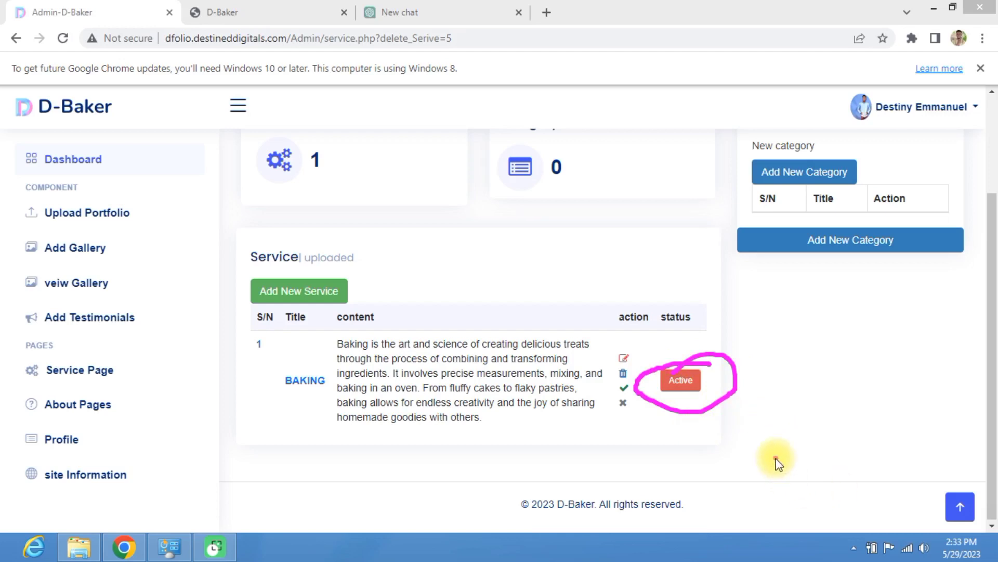
pyautogui.click(848, 519)
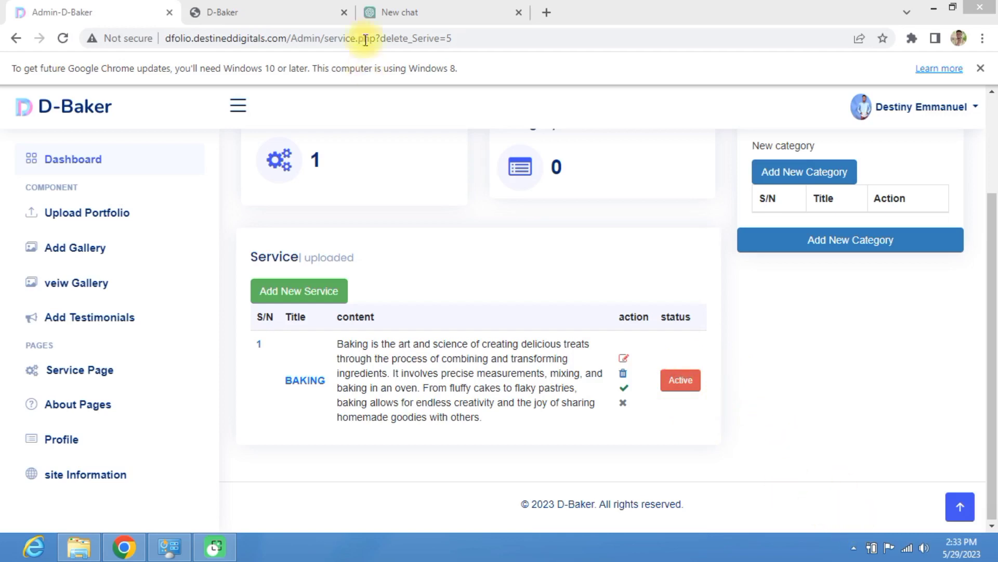
pyautogui.click(250, 10)
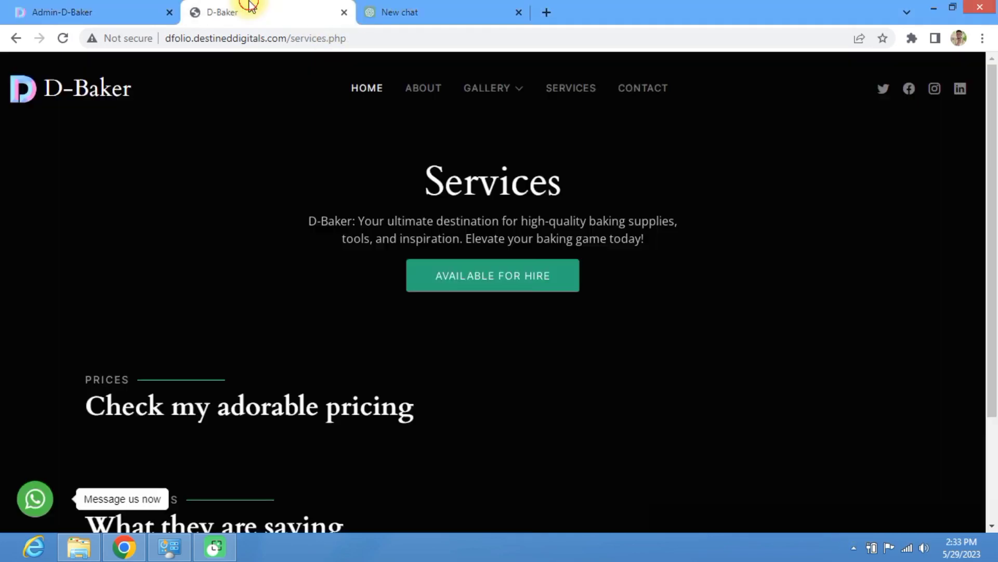
# Step: Reload the public Services page and scroll to the new BAKING card above the pricing
pyautogui.click(60, 38)
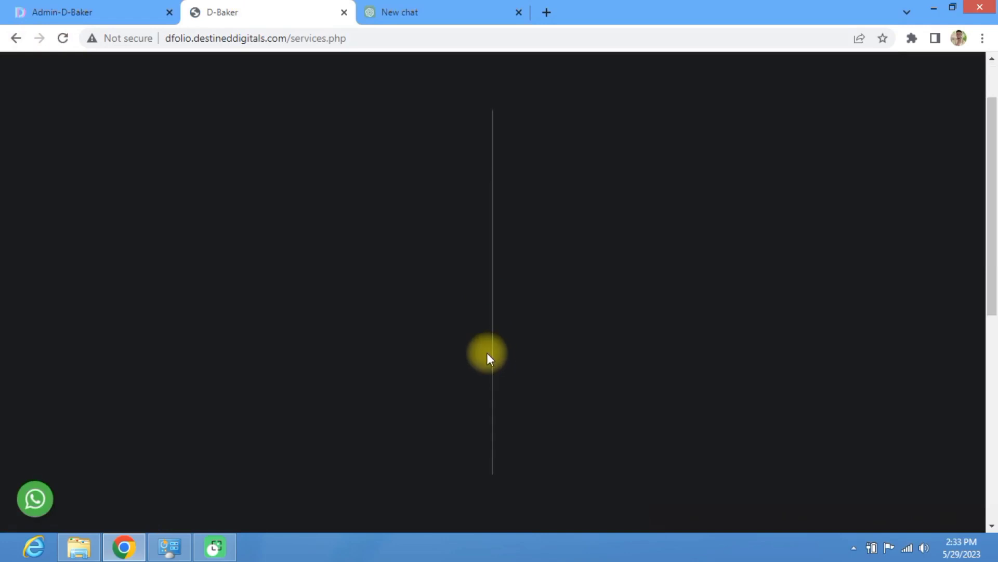
pyautogui.scroll(-5, 219, 334)
pyautogui.scroll(1, 200, 285)
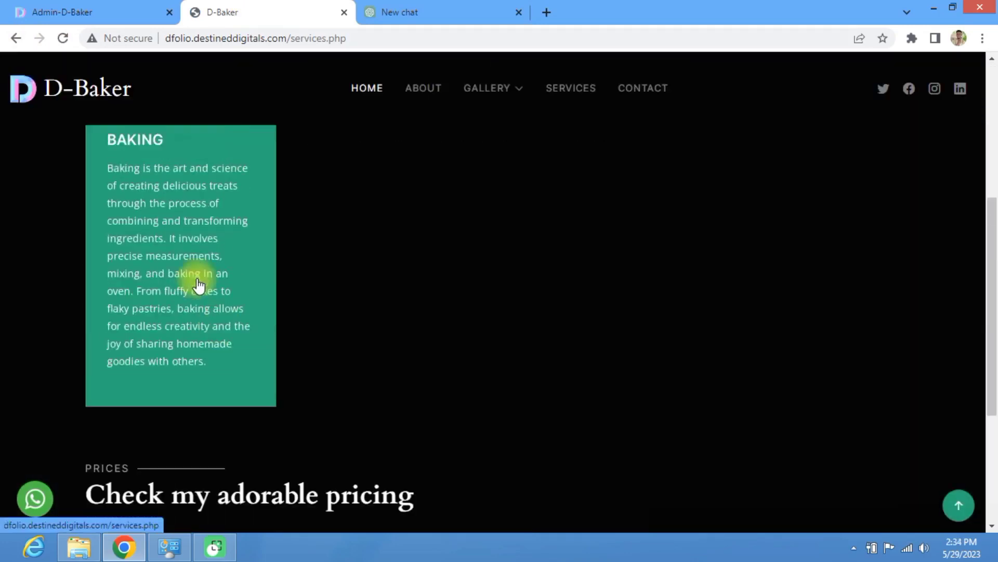
pyautogui.scroll(-1, 157, 241)
pyautogui.scroll(5, 158, 241)
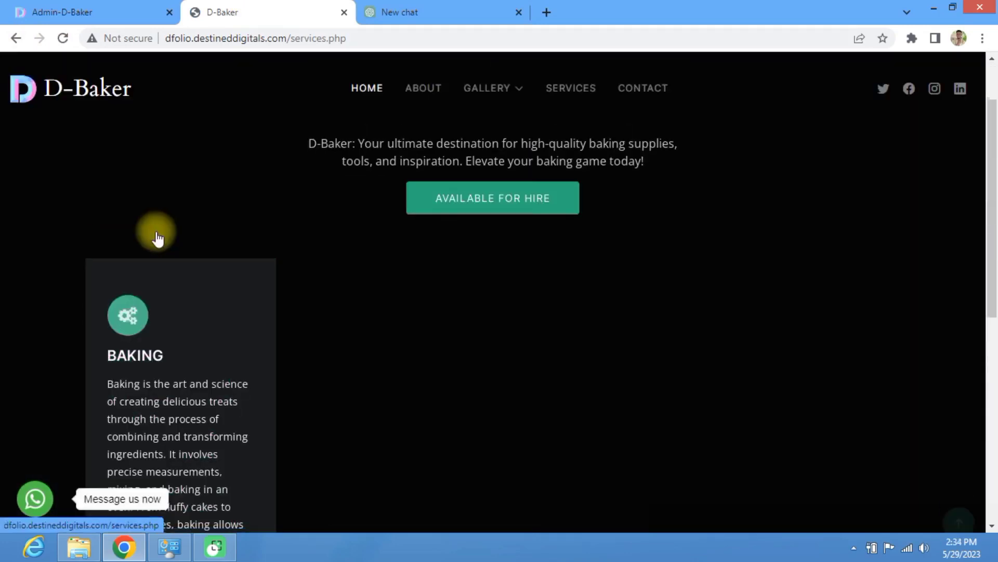
pyautogui.scroll(-8, 157, 240)
pyautogui.scroll(7, 158, 241)
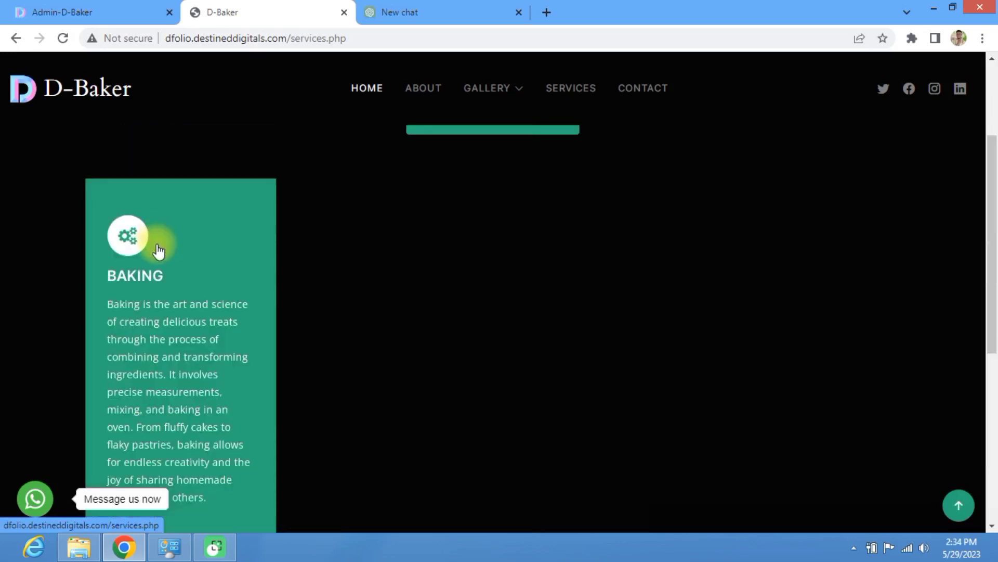
pyautogui.scroll(-4, 158, 245)
pyautogui.scroll(5, 158, 244)
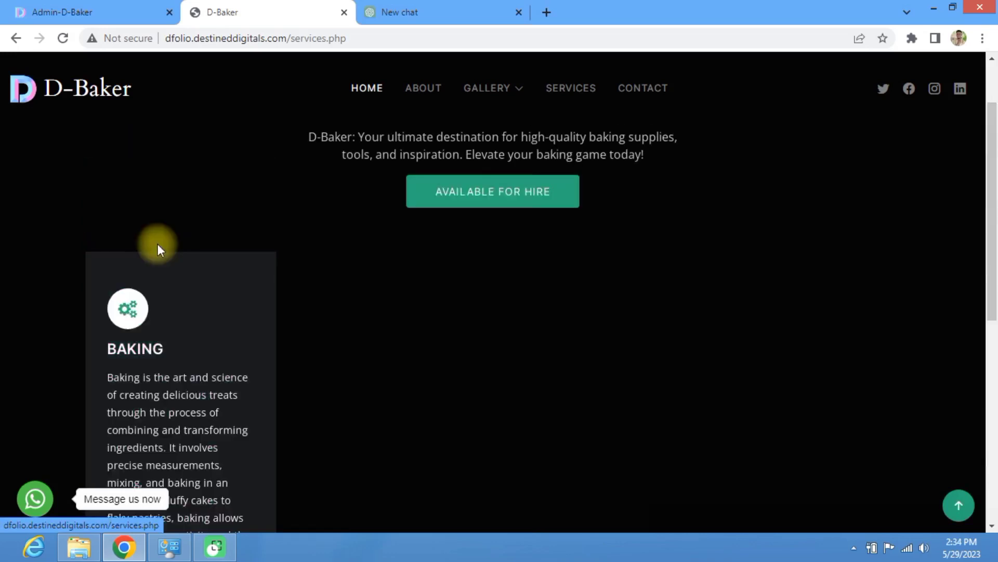
pyautogui.scroll(-7, 158, 247)
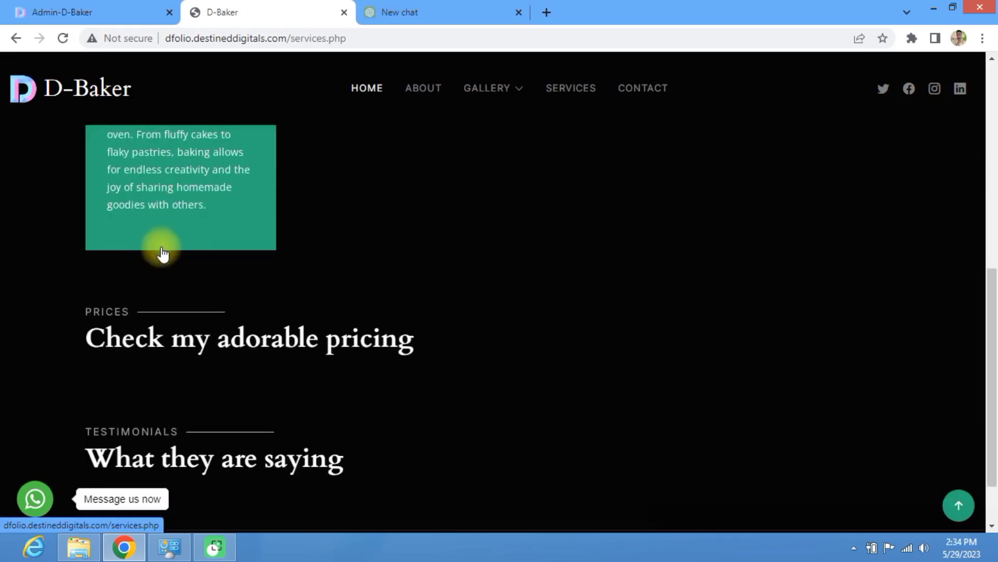
pyautogui.scroll(4, 163, 254)
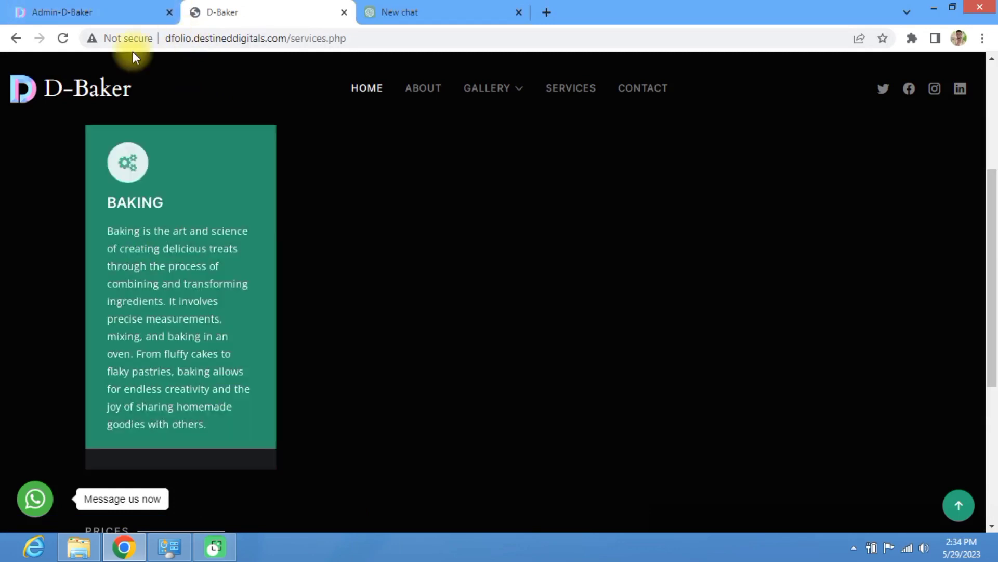
# Step: Upload an EVENT PLANING service with the pasted baking paragraph as content
pyautogui.click(138, 8)
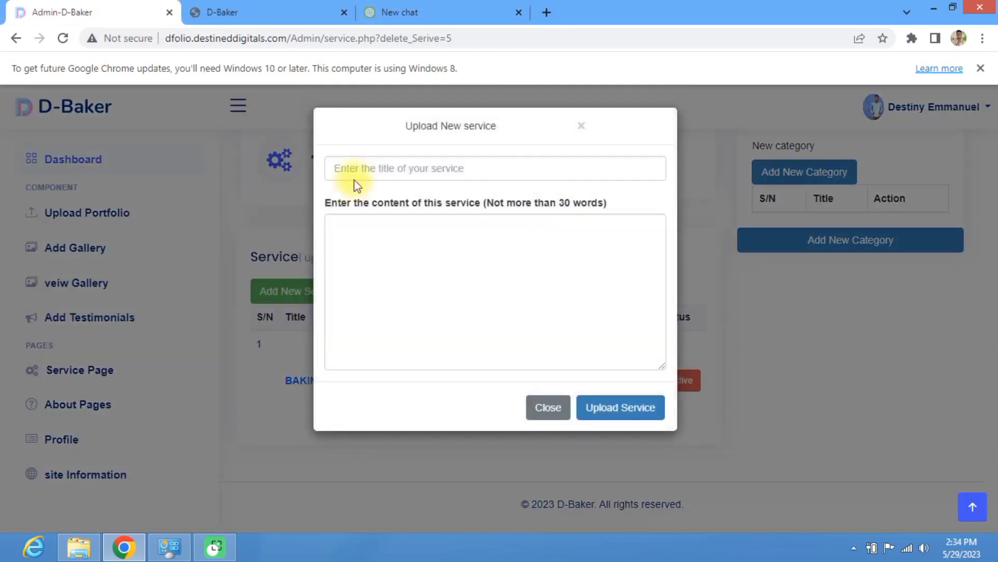
pyautogui.click(358, 162)
pyautogui.write('e')
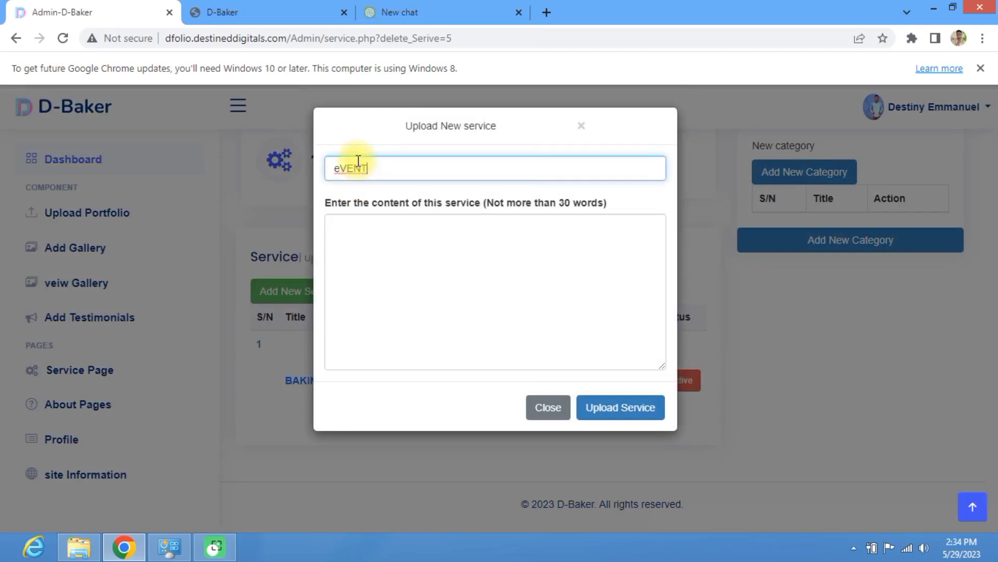
pyautogui.press('BackSpace')
pyautogui.write('EVENT')
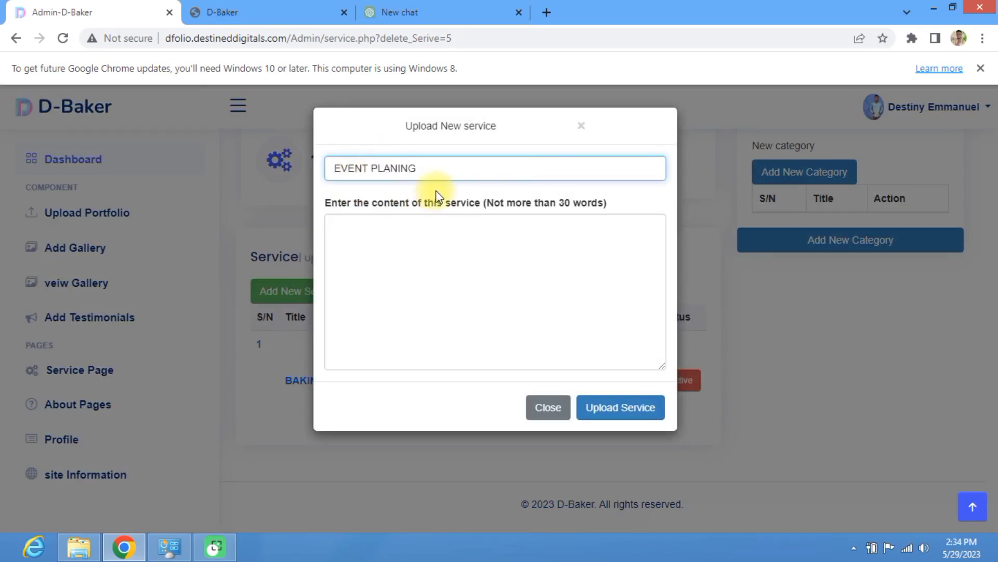
pyautogui.click(366, 233)
pyautogui.write('Baking is the art and science of creating delicious treats through the process of combining and transforming ingredients. It involves precise measurements, mixing, and baking in an oven. From fluffy cakes to flaky pastries, baking allows for endless creativity and the joy of sharing homemade goodies with others.')
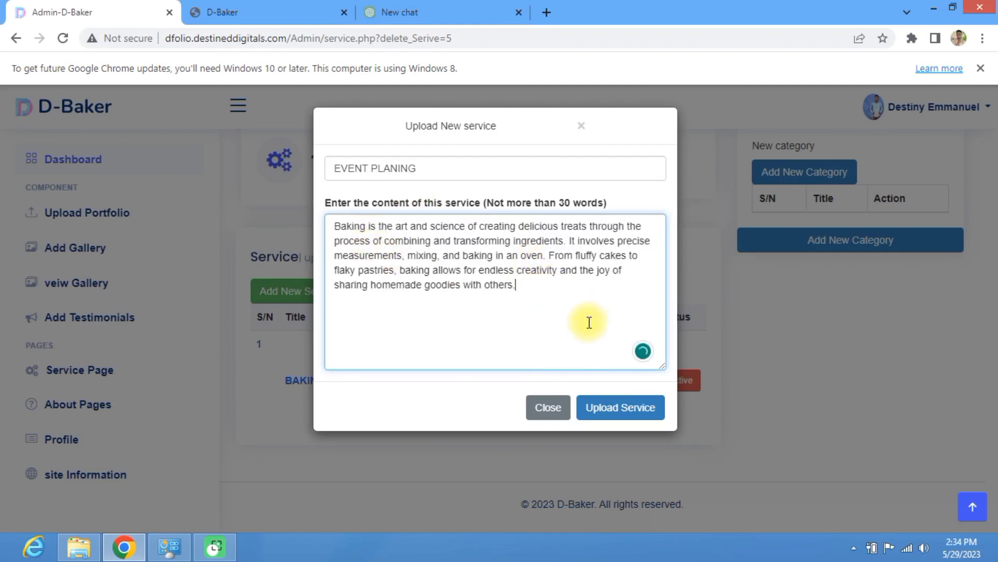
pyautogui.click(622, 412)
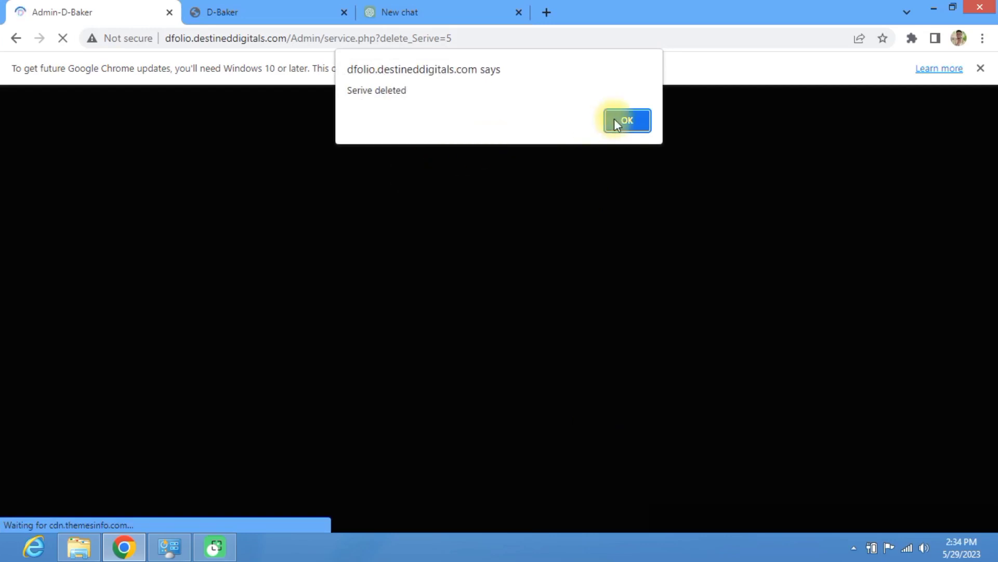
pyautogui.click(629, 120)
# Step: Remove '?delete_Serive=5' from the page address and reload the service list
pyautogui.moveTo(474, 39); pyautogui.dragTo(383, 32)
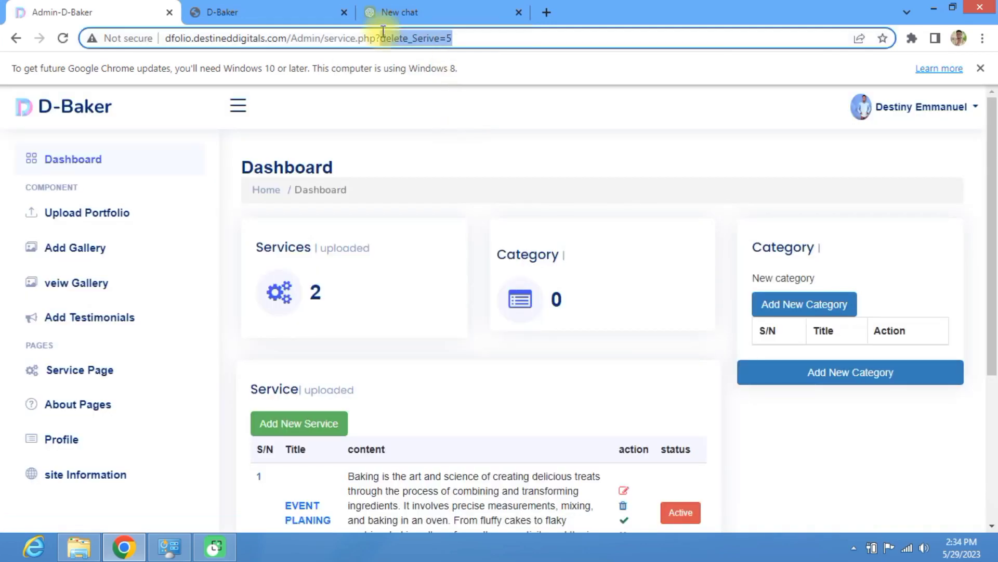
pyautogui.press('BackSpace')
pyautogui.press('Return')
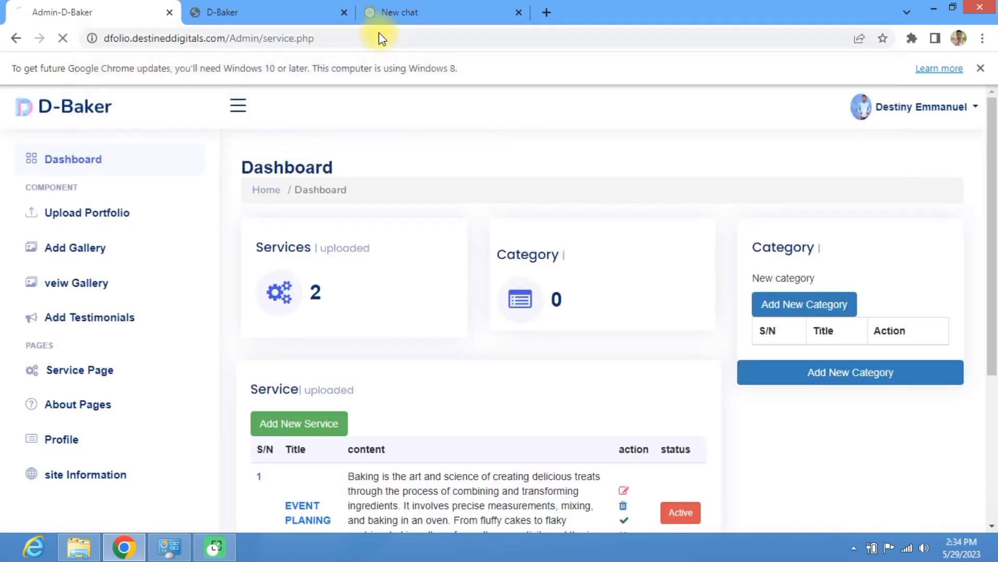
pyautogui.scroll(-5, 520, 385)
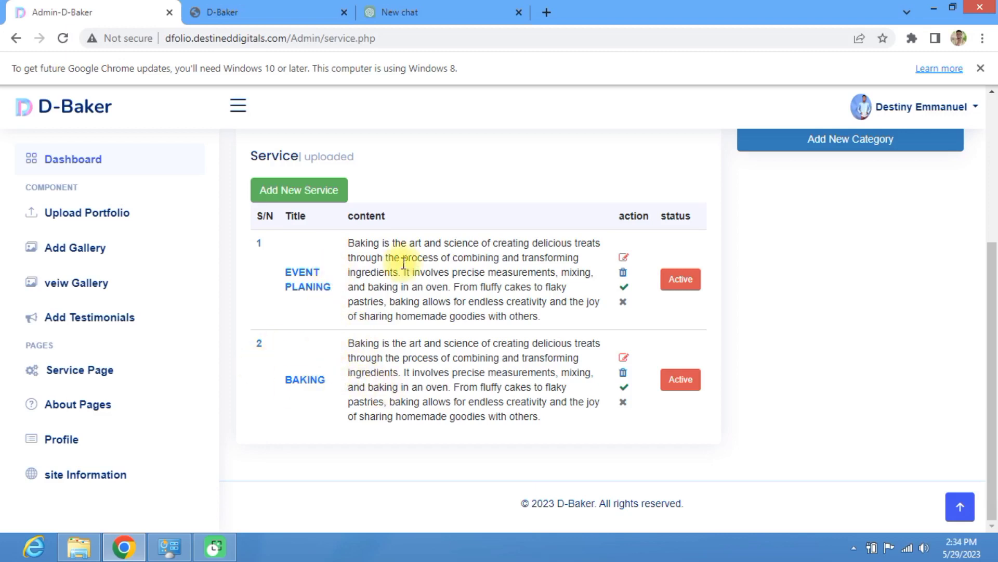
# Step: Upload a TRAINING service with the baking paragraph and confirm the 'Serive Addedd' alert
pyautogui.click(332, 187)
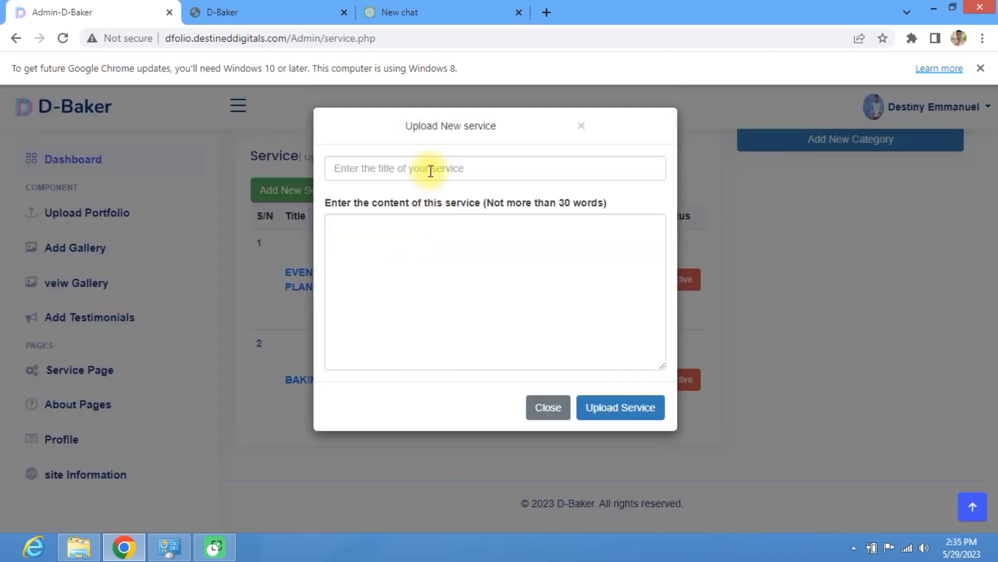
pyautogui.click(433, 169)
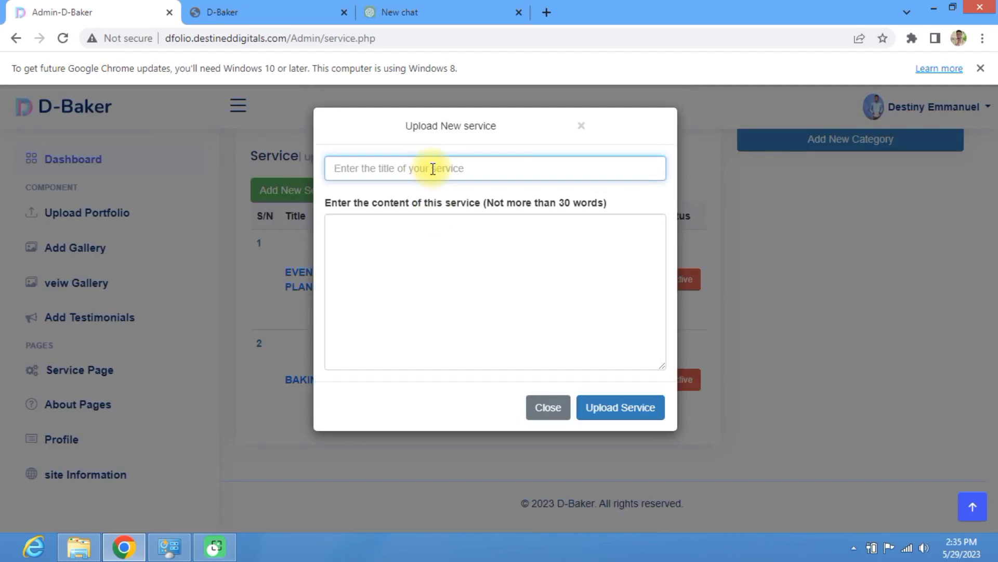
pyautogui.write('TRAINING')
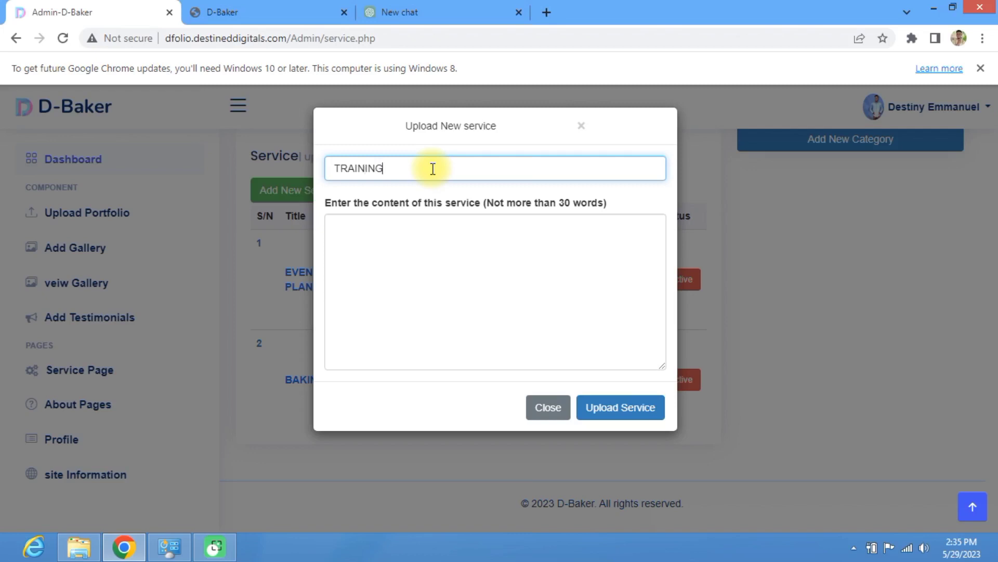
pyautogui.click(403, 271)
pyautogui.write('Baking is the art and science of creating delicious treats through the process of combining and transforming ingredients. It involves precise measurements, mixing, and baking in an oven. From fluffy cakes to flaky pastries, baking allows for endless creativity and the joy of sharing homemade goodies with others.')
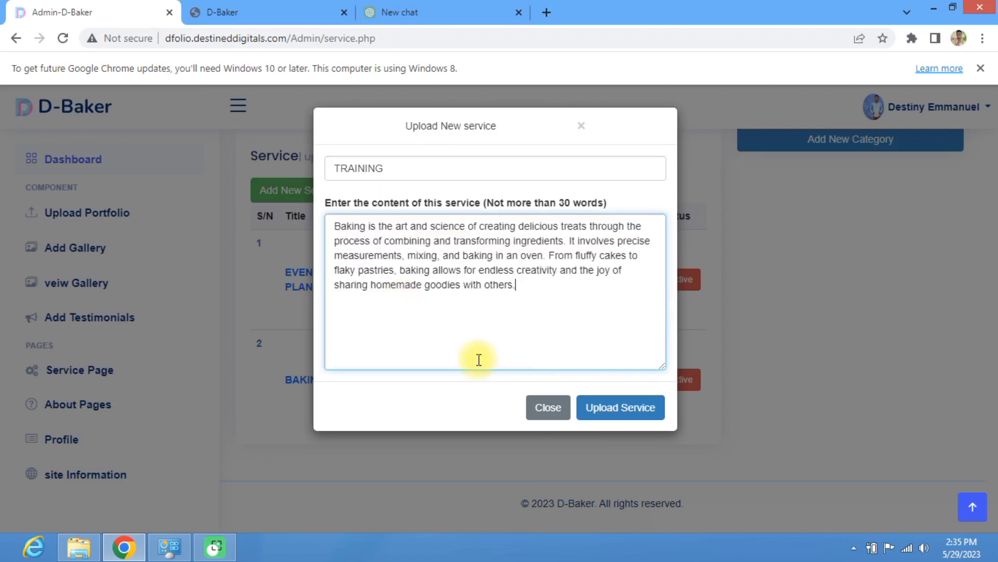
pyautogui.click(599, 410)
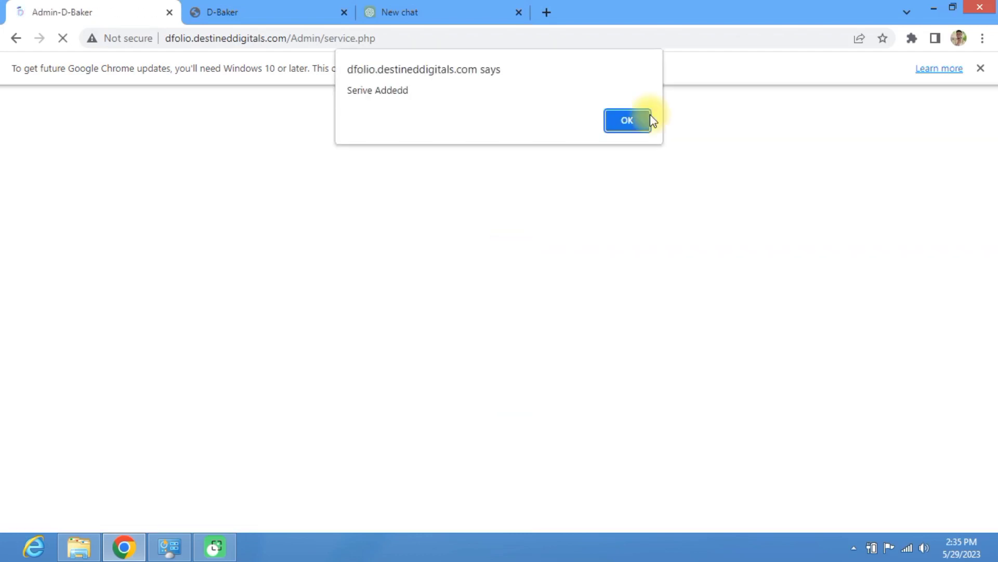
pyautogui.click(638, 117)
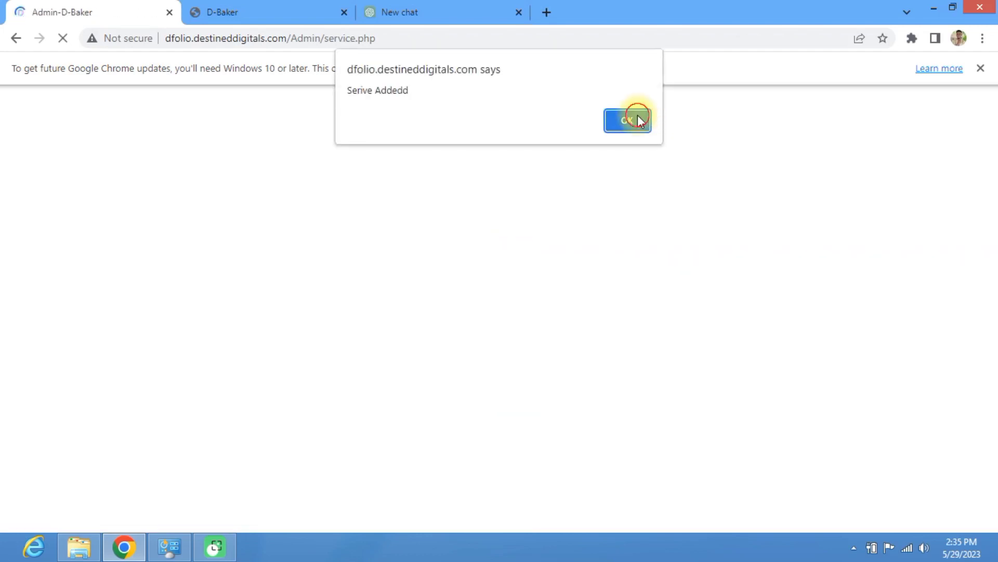
pyautogui.click(237, 8)
# Step: Reload the public Services page, check the TRAINING, EVENT PLANING and BAKING cards, then return to admin
pyautogui.click(62, 37)
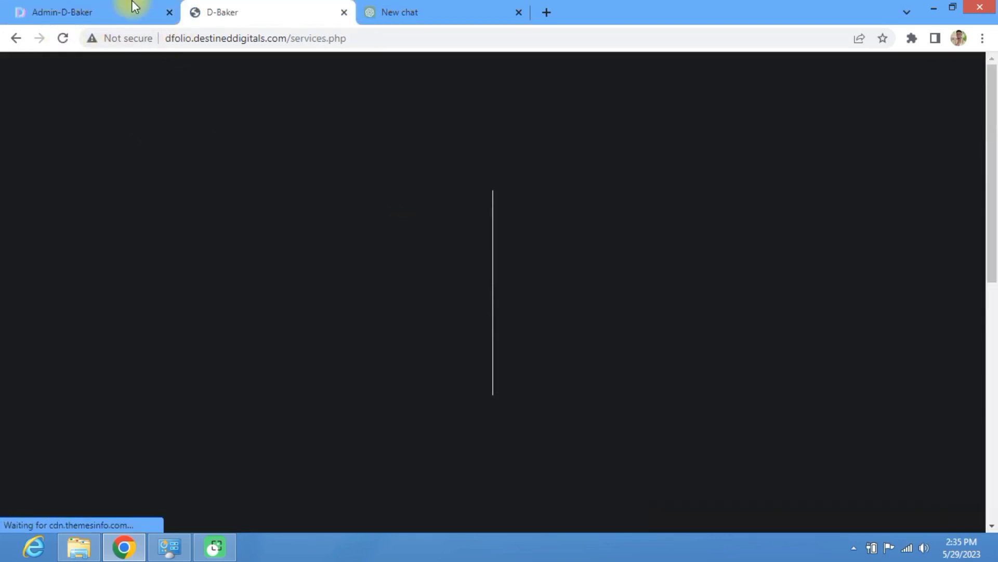
pyautogui.click(134, 6)
pyautogui.click(252, 12)
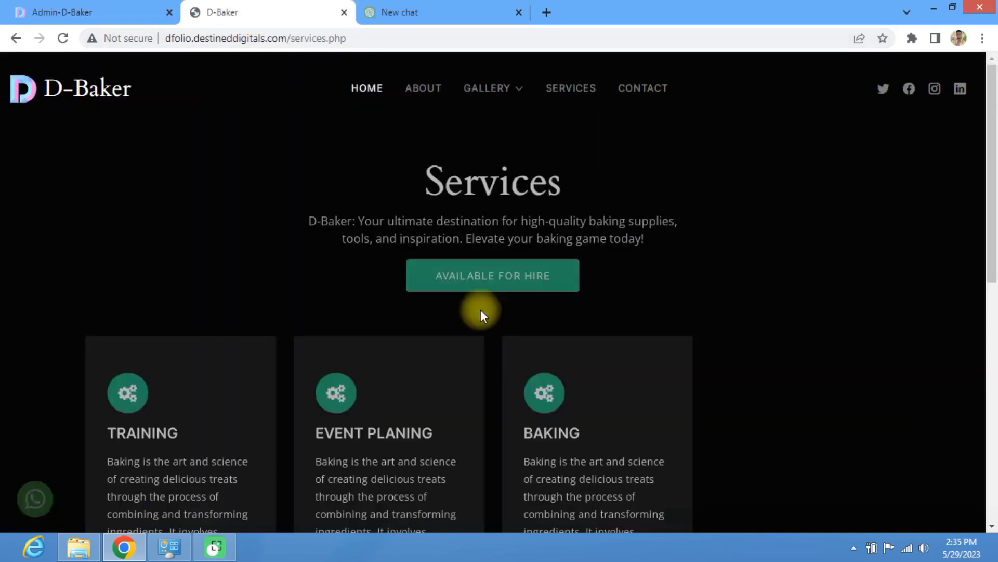
pyautogui.scroll(-5, 421, 332)
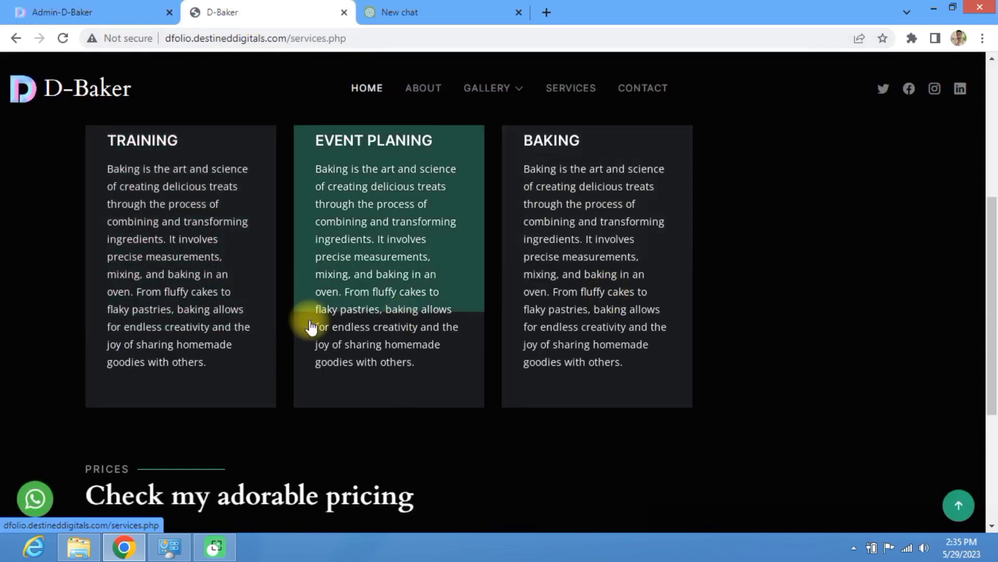
pyautogui.scroll(5, 487, 338)
pyautogui.scroll(-5, 476, 348)
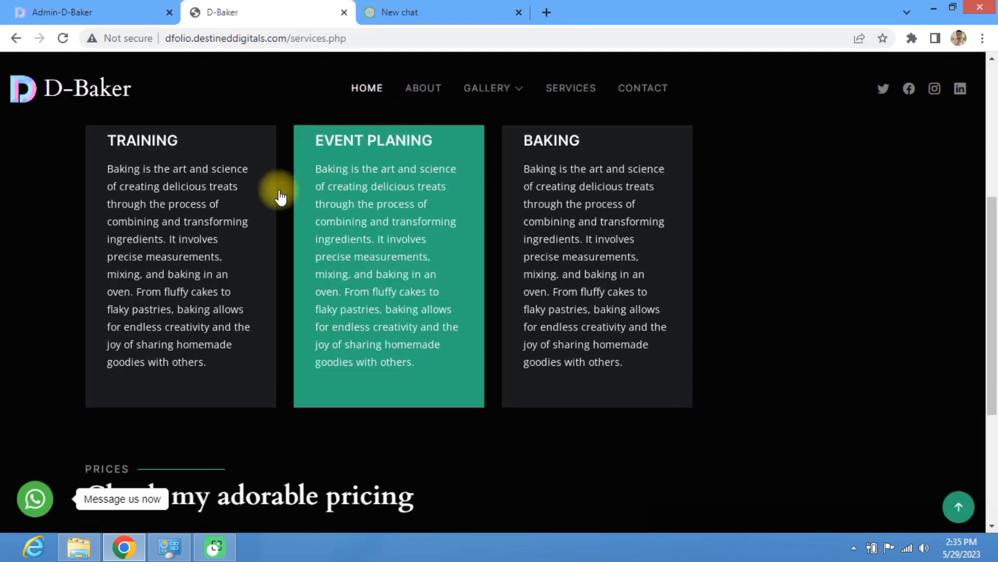
pyautogui.scroll(1, 484, 255)
pyautogui.scroll(2, 520, 275)
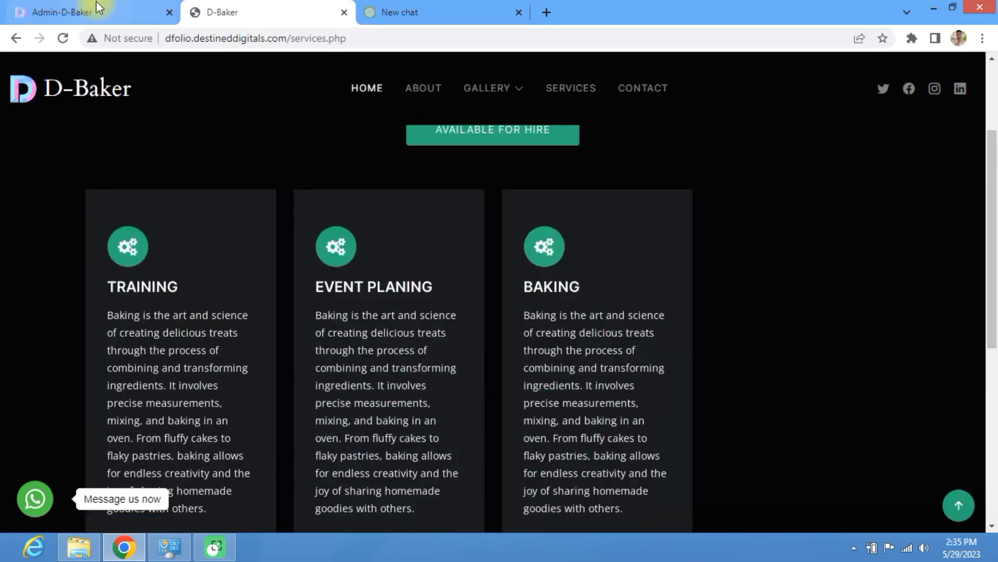
pyautogui.click(99, 8)
pyautogui.scroll(-5, 524, 375)
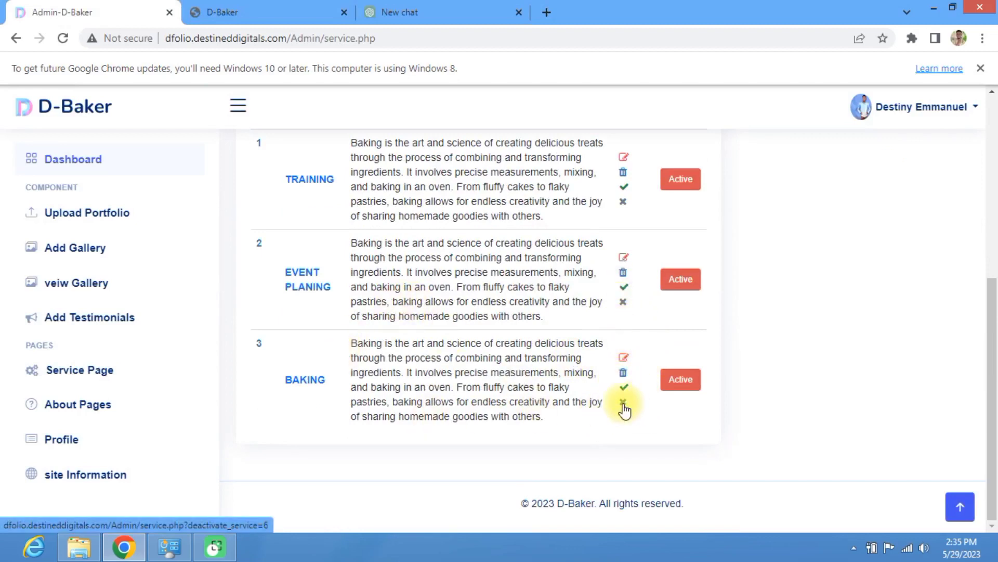
# Step: Deactivate the BAKING service, dismiss the alert, and circle its new Not Active status
pyautogui.moveTo(351, 345); pyautogui.dragTo(433, 416)
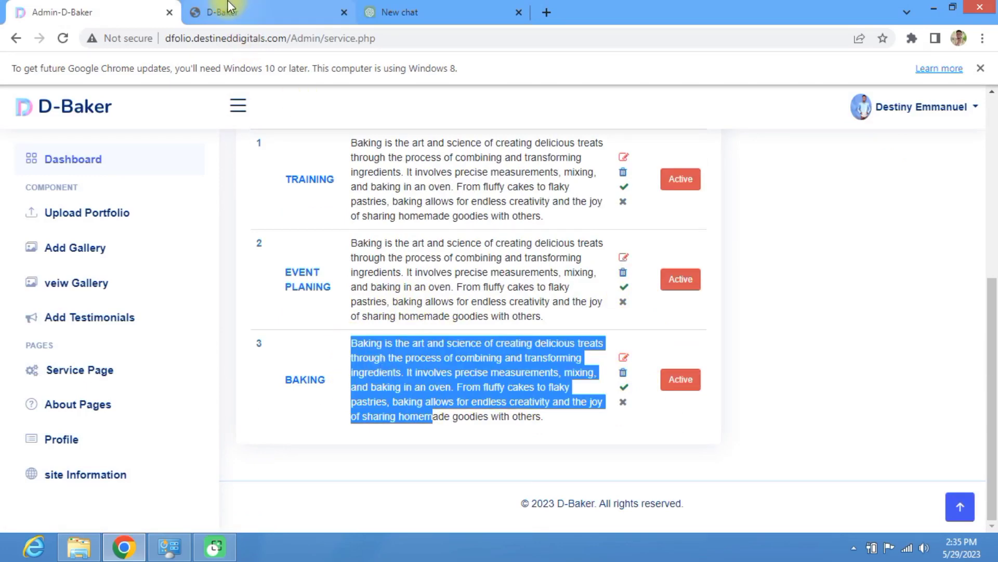
pyautogui.click(227, 10)
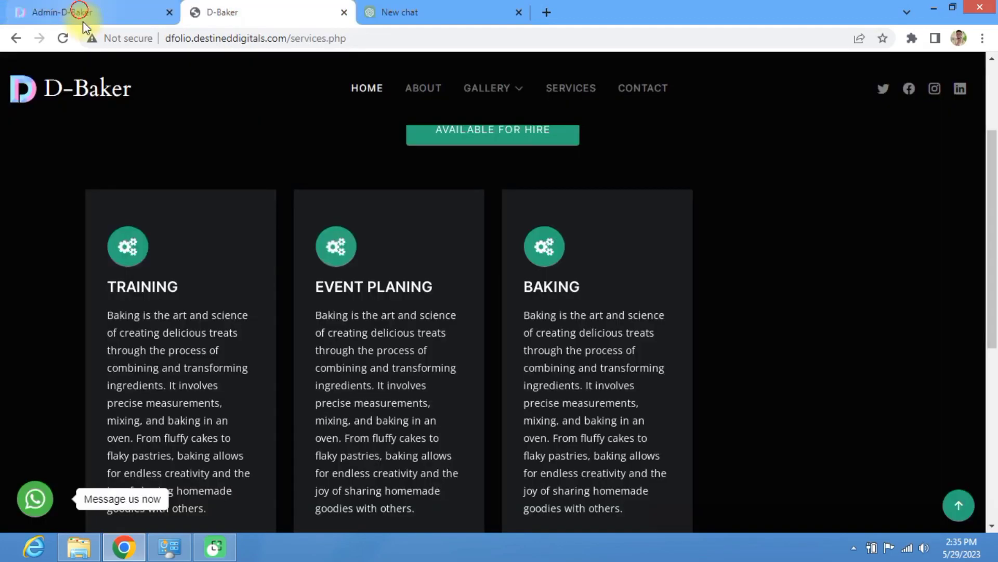
pyautogui.click(83, 20)
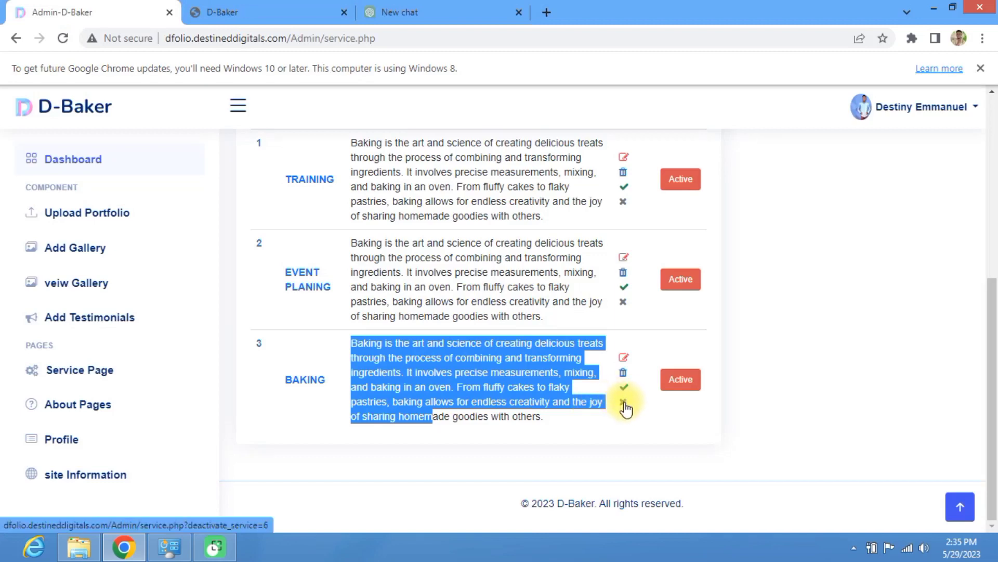
pyautogui.click(623, 404)
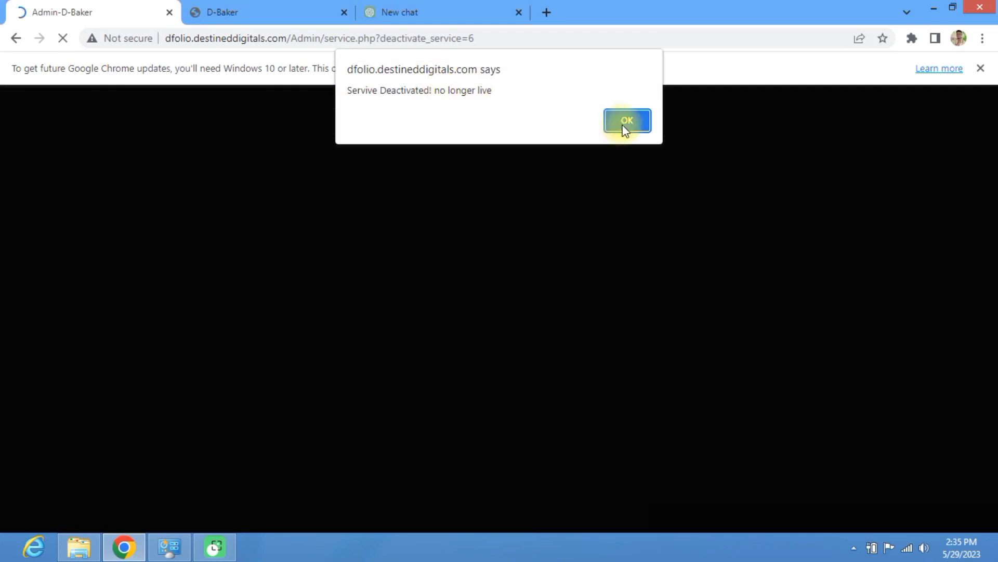
pyautogui.press('Return')
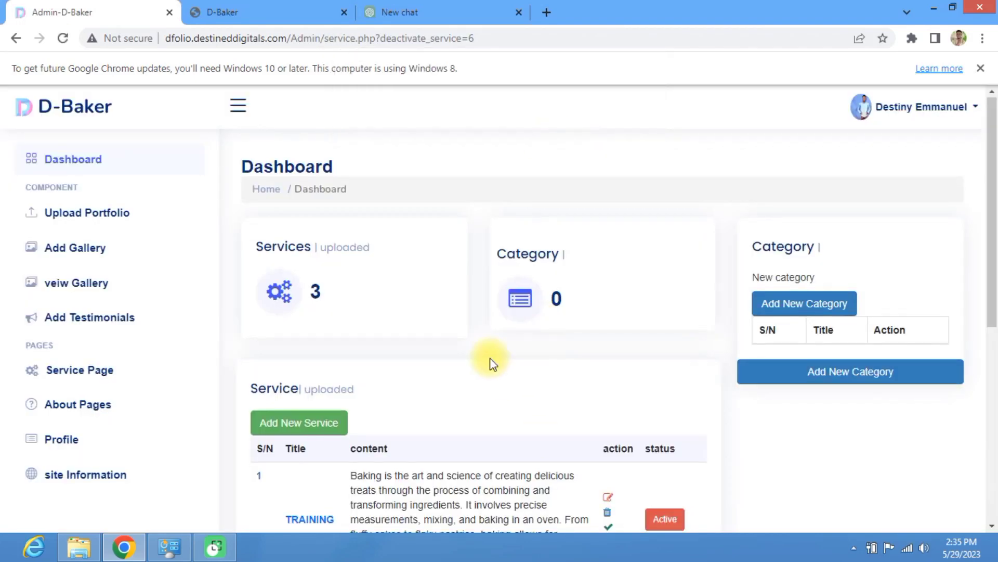
pyautogui.scroll(-7, 468, 369)
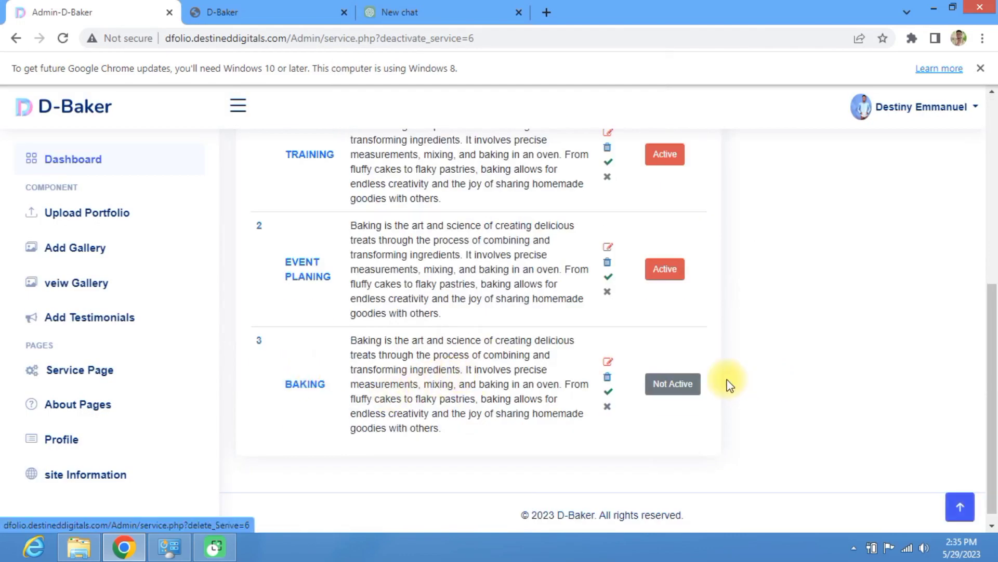
pyautogui.click(847, 519)
pyautogui.moveTo(723, 363)
pyautogui.mouseDown()
pyautogui.moveTo(686, 338)
pyautogui.moveTo(697, 437)
pyautogui.moveTo(700, 399)
pyautogui.mouseUp()
pyautogui.click(810, 398)
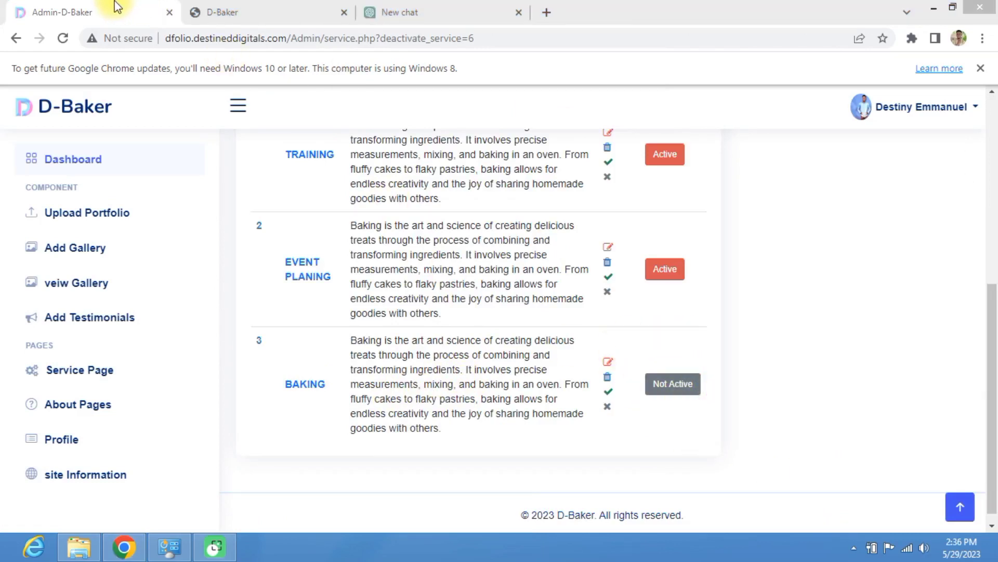
# Step: Reload the public Services page to see only TRAINING and EVENT PLANING, then return to admin
pyautogui.click(225, 13)
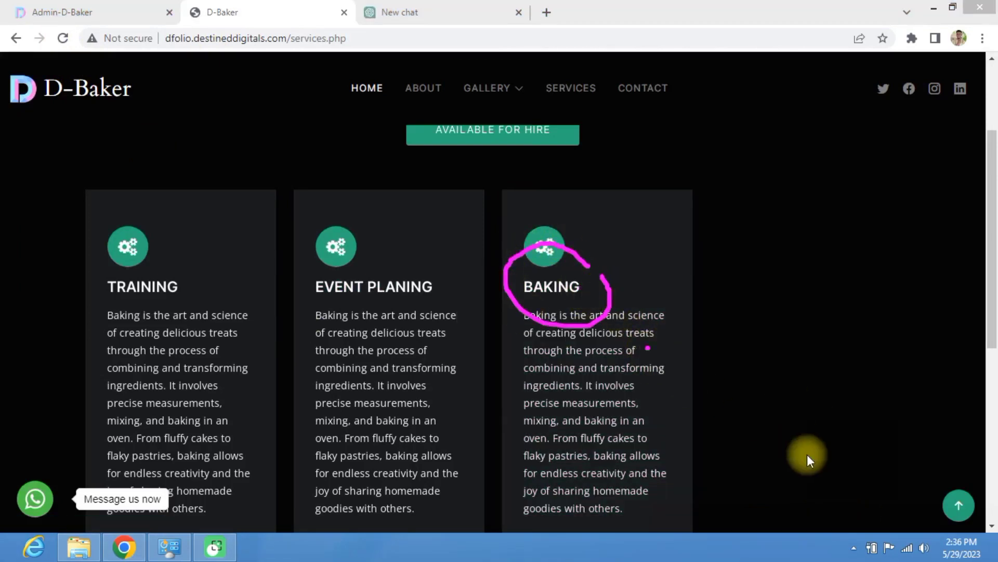
pyautogui.click(64, 40)
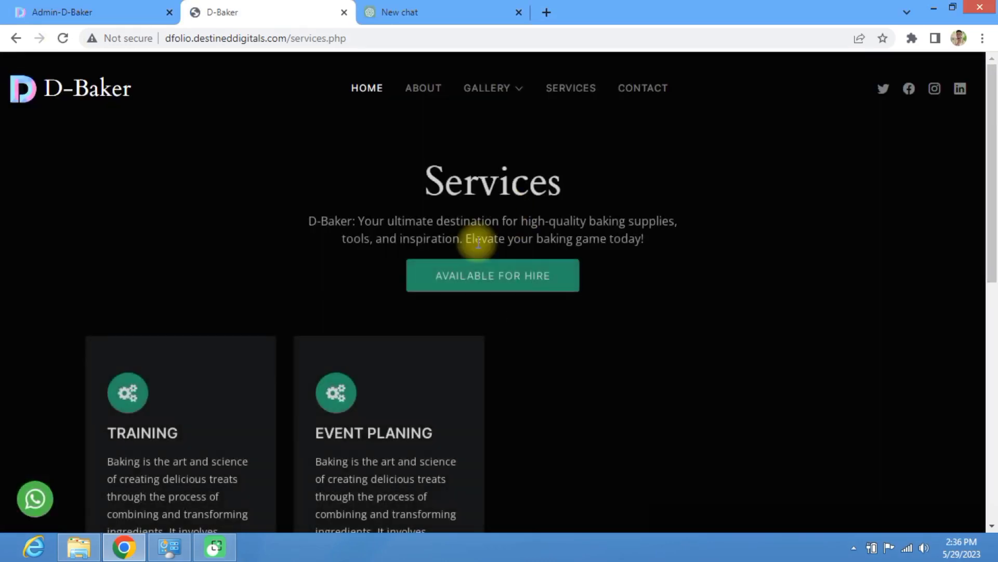
pyautogui.scroll(-7, 530, 320)
pyautogui.scroll(6, 532, 318)
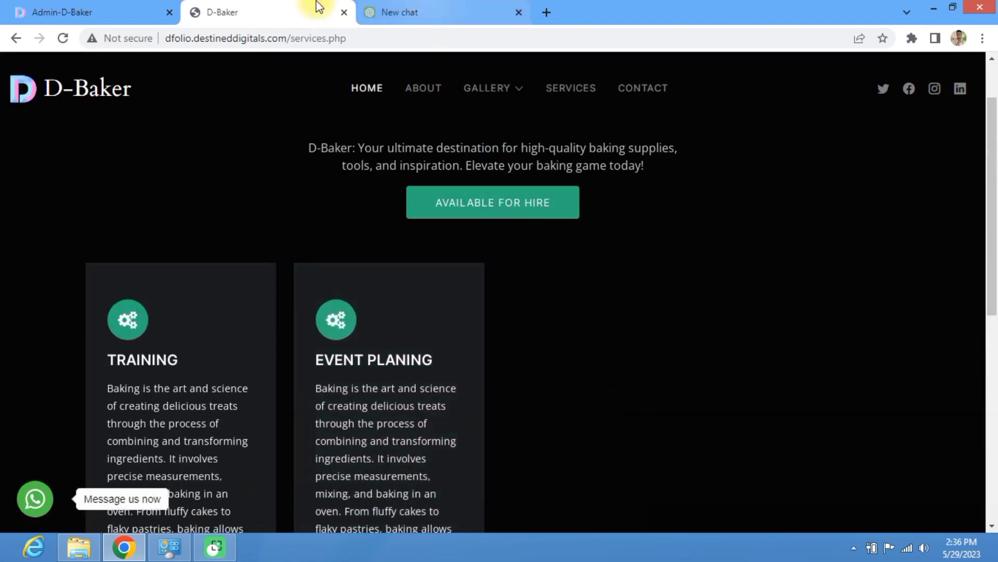
pyautogui.hotkey('ctrl', 'shift', 'Tab')
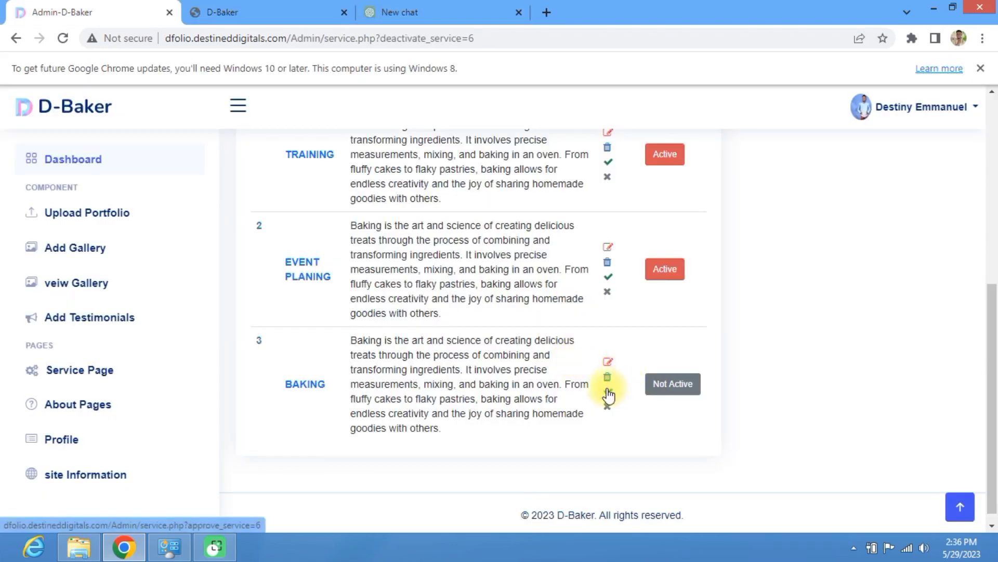
# Step: Reactivate the BAKING service and circle its Active status in the admin list
pyautogui.click(608, 394)
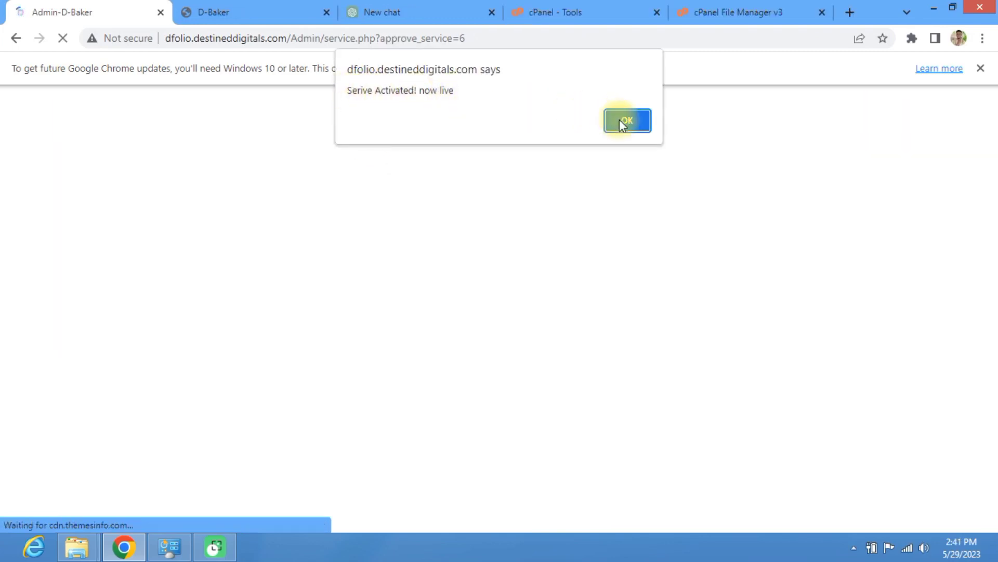
pyautogui.click(627, 120)
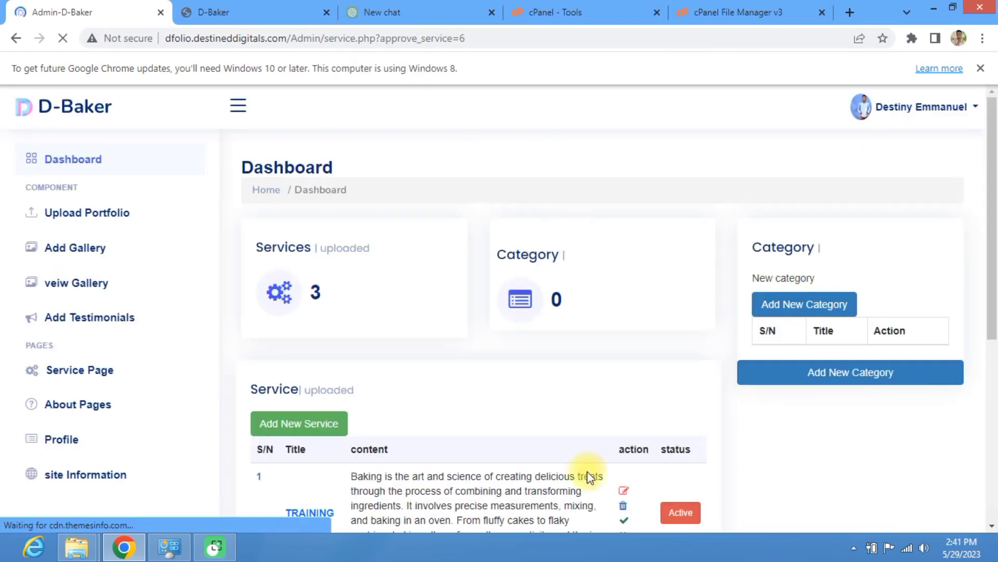
pyautogui.scroll(-6, 572, 463)
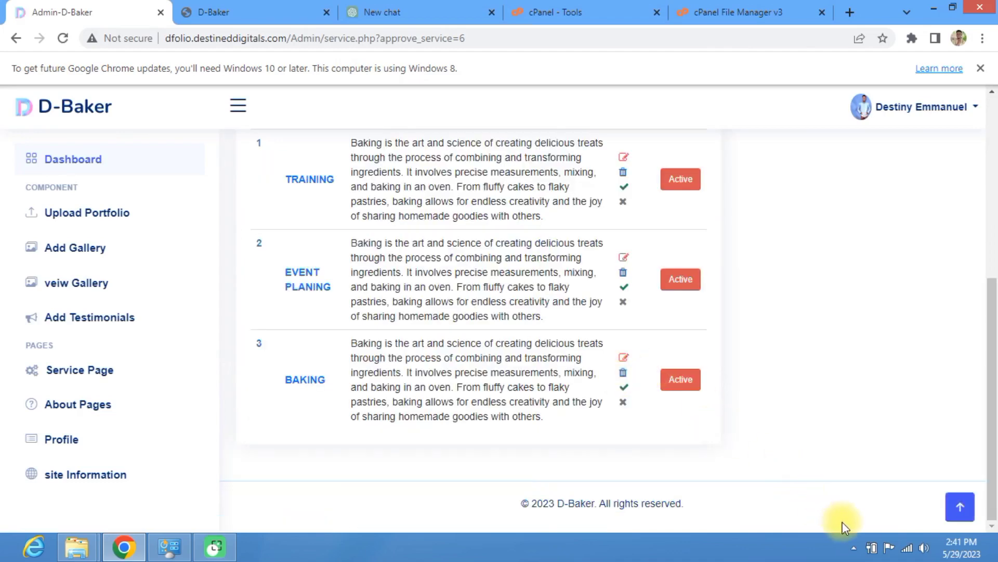
pyautogui.moveTo(699, 359)
pyautogui.mouseDown()
pyautogui.moveTo(679, 423)
pyautogui.moveTo(733, 380)
pyautogui.moveTo(703, 350)
pyautogui.mouseUp()
pyautogui.click(845, 524)
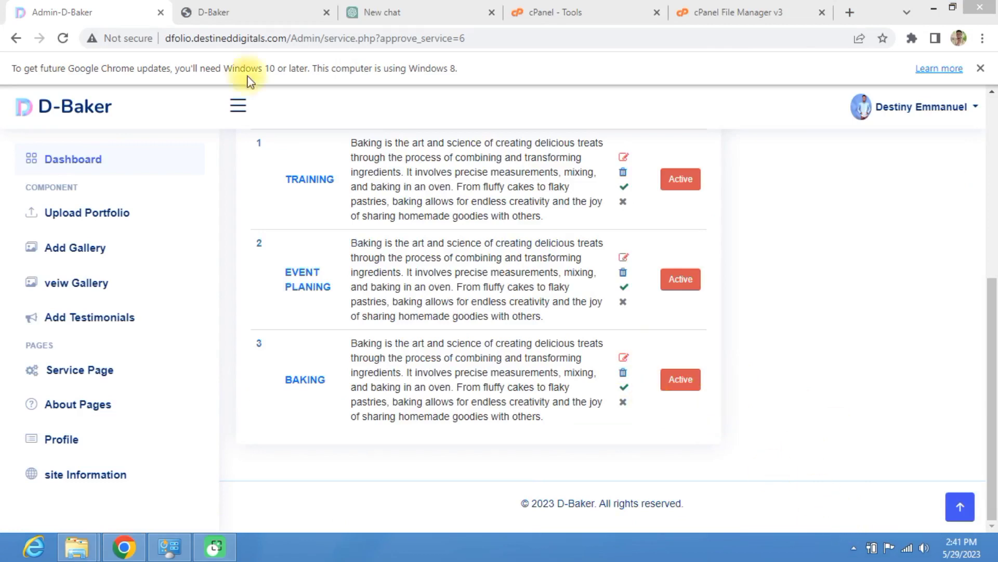
# Step: Reload the public Services page to confirm the BAKING card is back
pyautogui.click(252, 15)
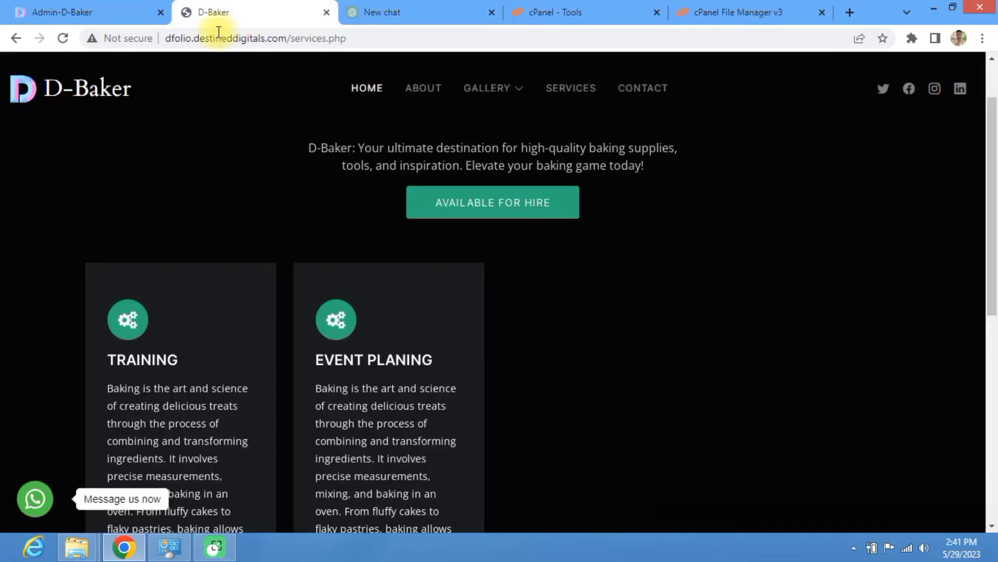
pyautogui.click(61, 39)
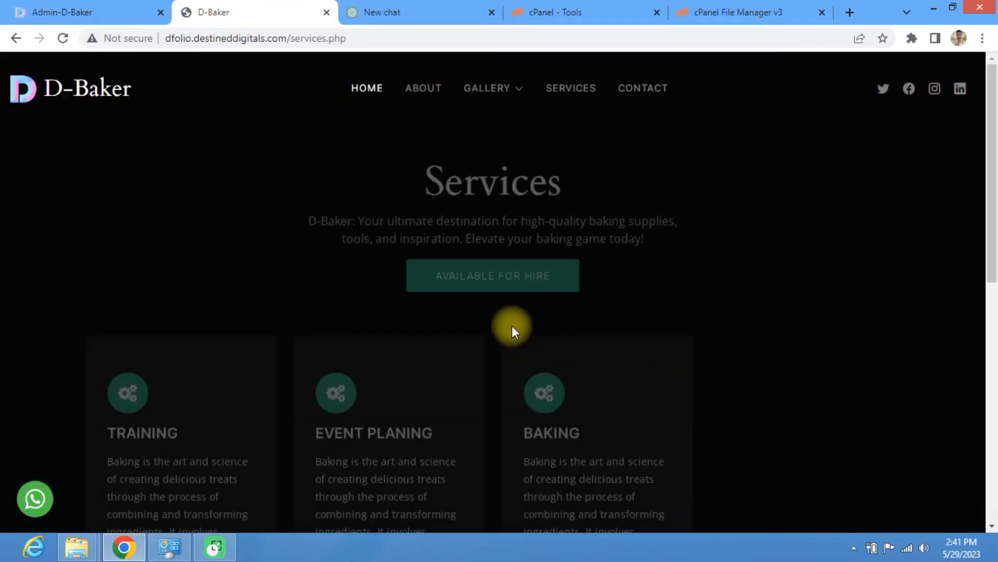
pyautogui.scroll(-7, 512, 325)
pyautogui.scroll(4, 584, 272)
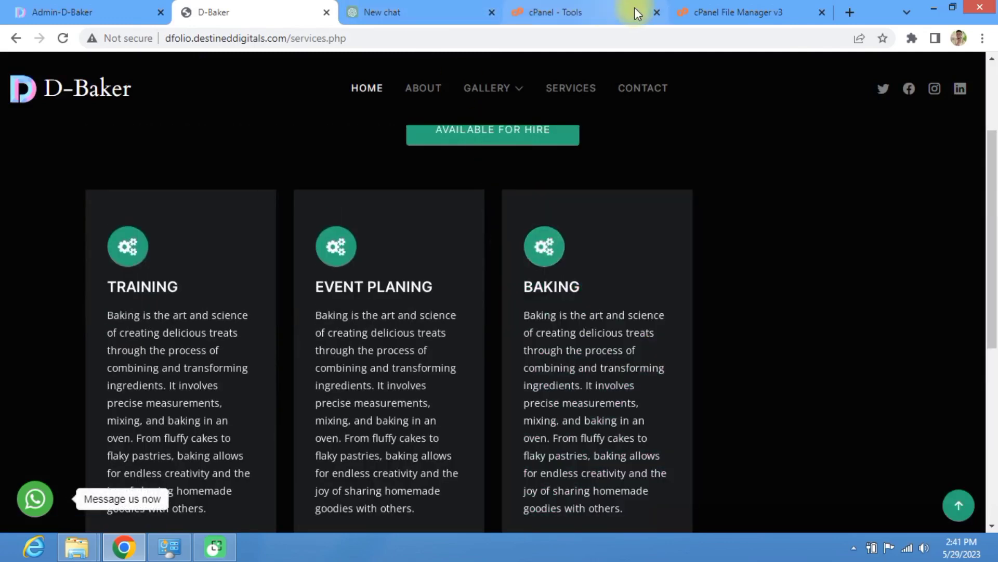
pyautogui.click(96, 12)
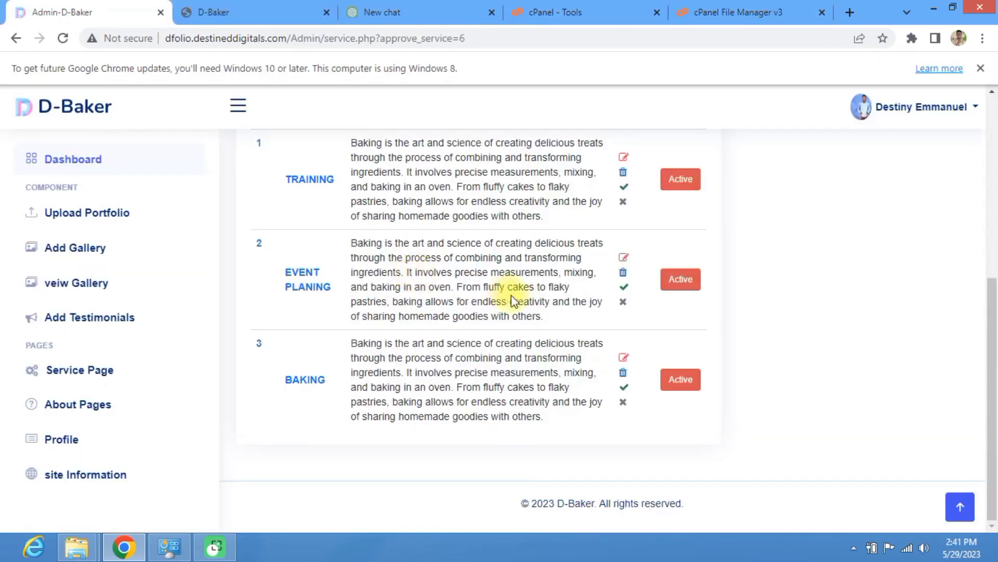
pyautogui.click(624, 375)
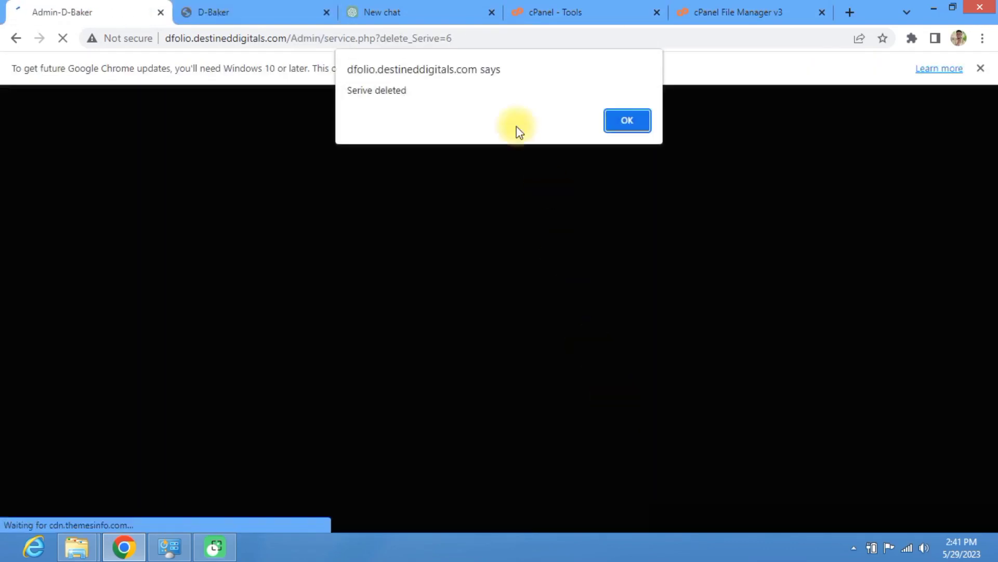
pyautogui.click(627, 121)
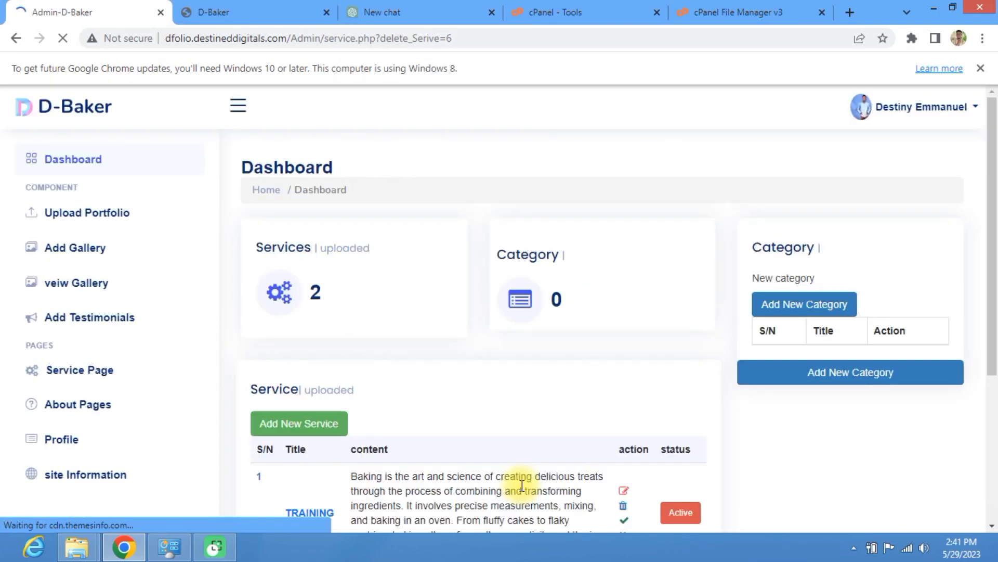
pyautogui.scroll(-5, 555, 401)
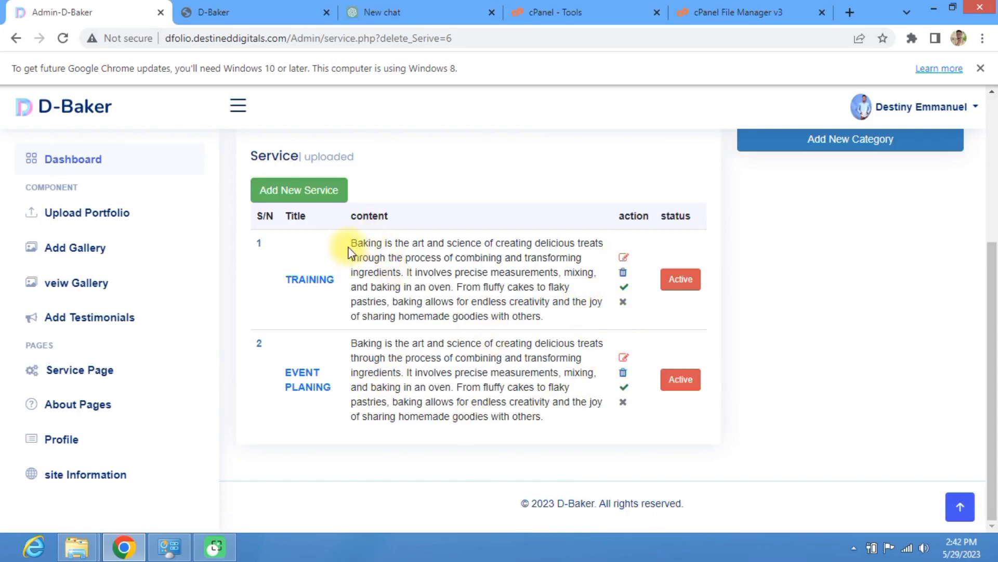
pyautogui.moveTo(352, 243); pyautogui.dragTo(460, 318)
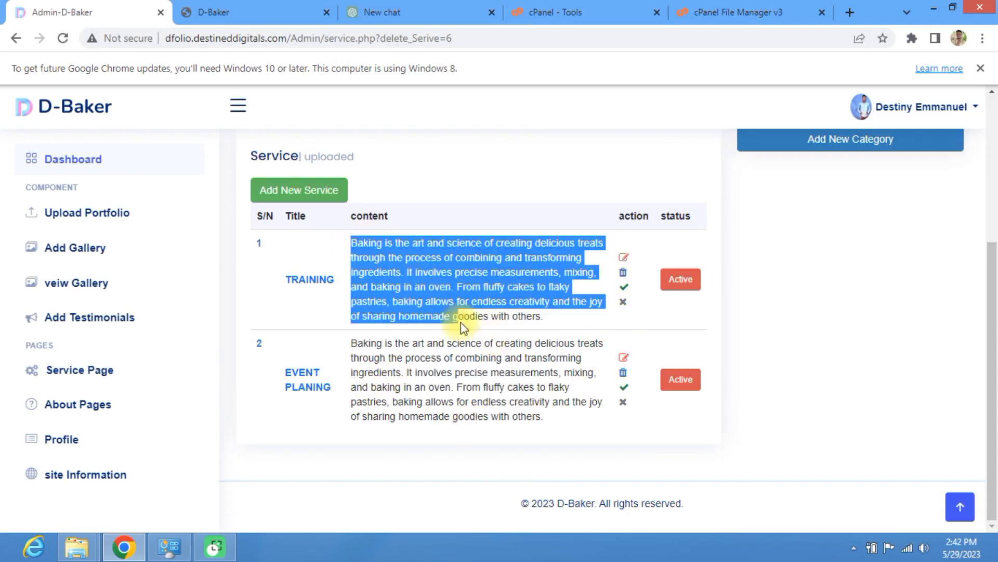
# Step: Edit TRAINING, delete the description's opening words so it starts 'elicious treats', and update the service
pyautogui.click(624, 259)
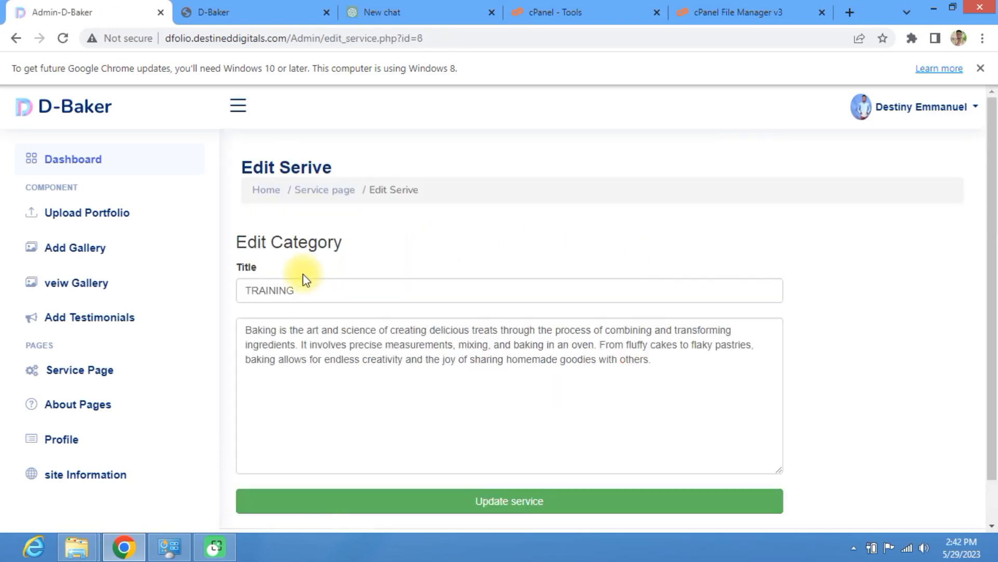
pyautogui.moveTo(305, 289); pyautogui.dragTo(246, 289)
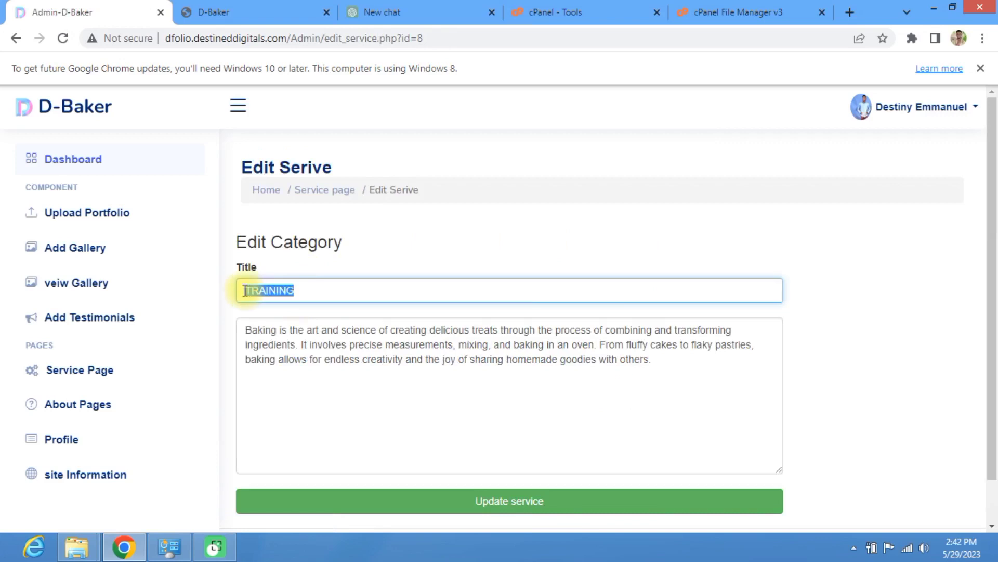
pyautogui.click(279, 329)
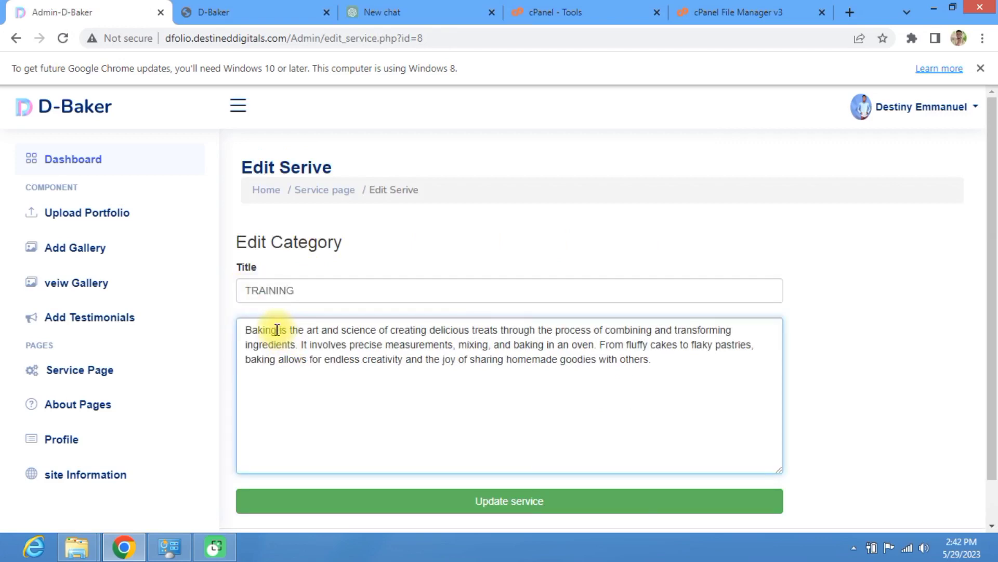
pyautogui.moveTo(247, 329); pyautogui.dragTo(436, 330)
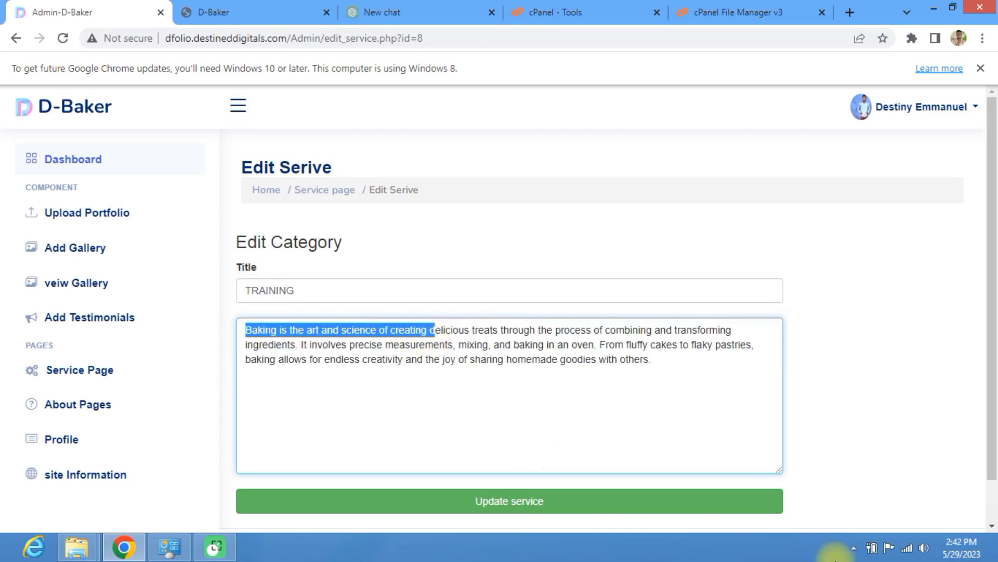
pyautogui.press('BackSpace')
pyautogui.scroll(-1, 571, 466)
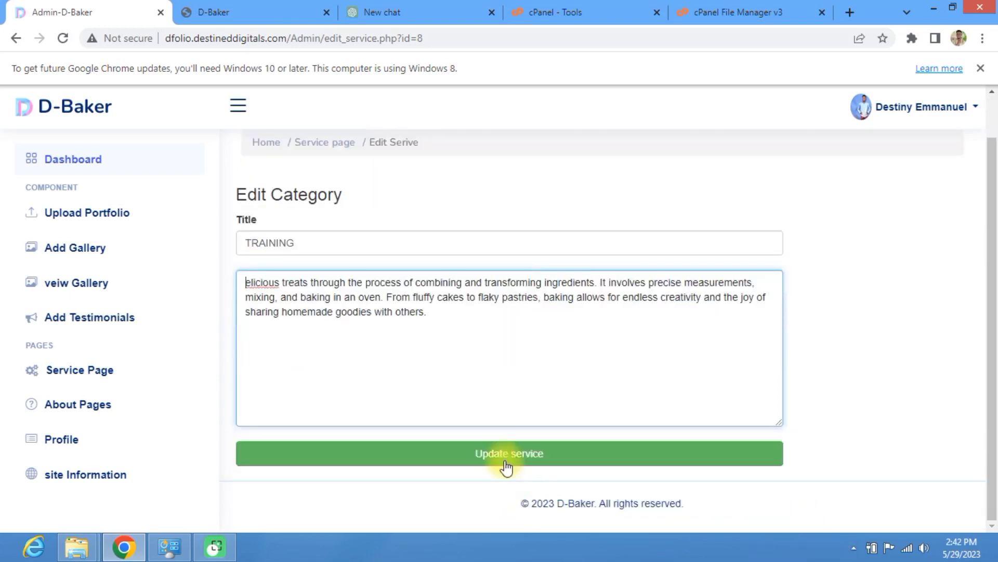
pyautogui.click(504, 455)
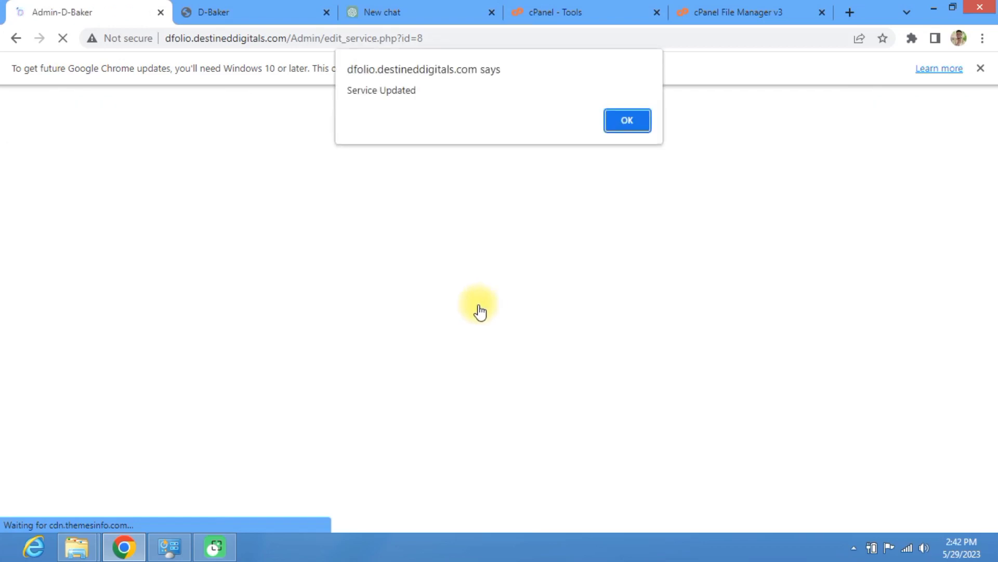
pyautogui.click(626, 122)
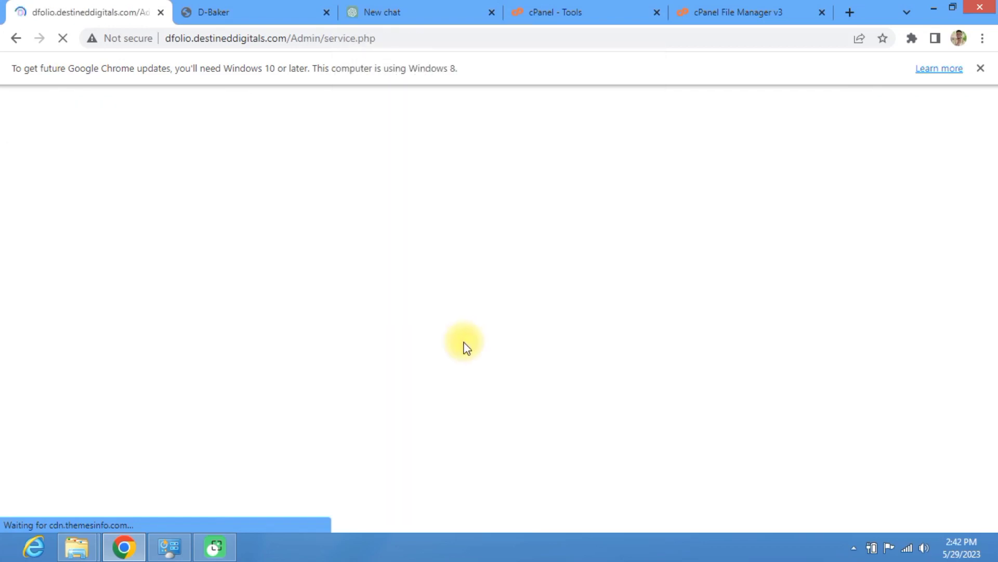
pyautogui.scroll(-5, 416, 376)
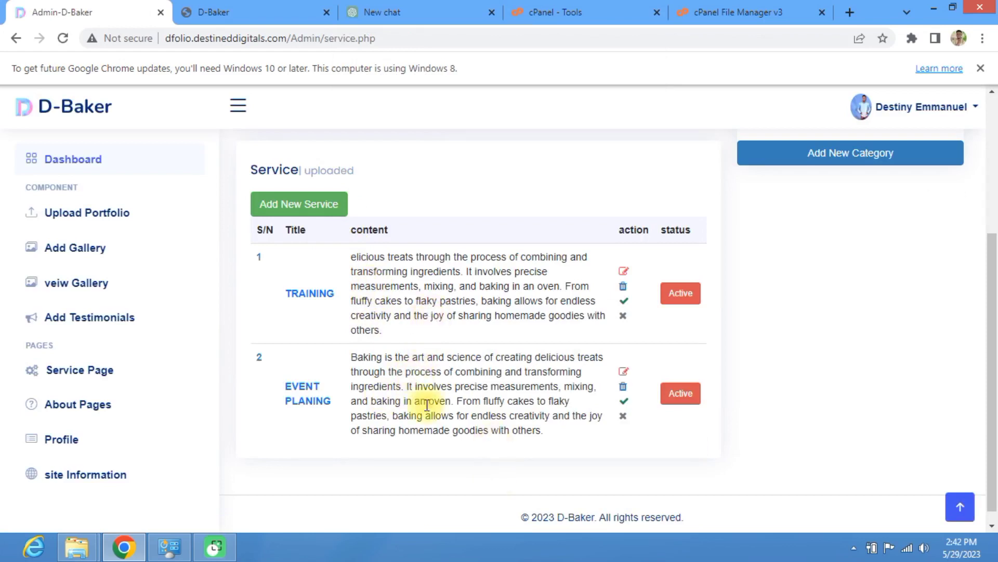
pyautogui.scroll(2, 423, 385)
pyautogui.scroll(3, 430, 387)
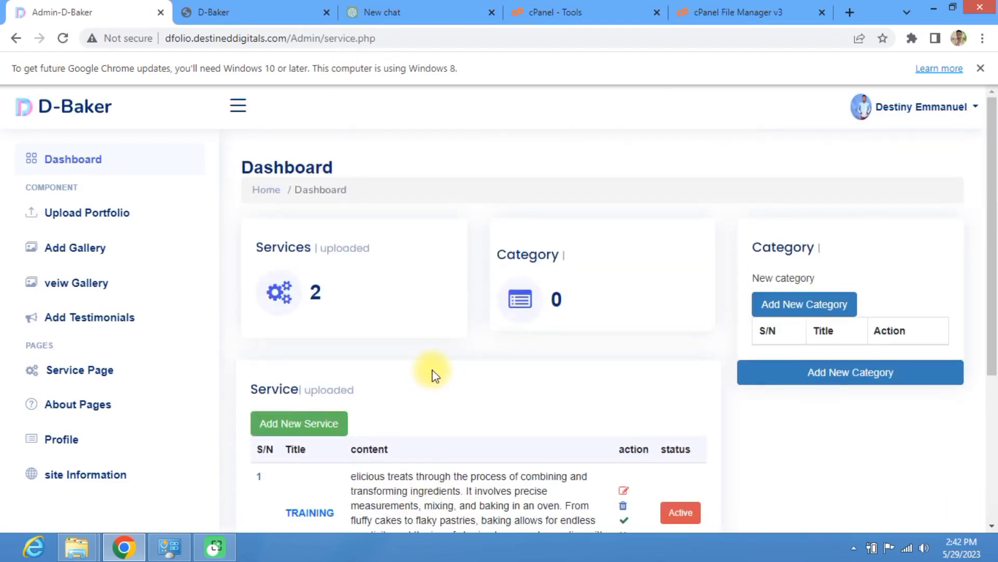
# Step: Go to the admin Dashboard showing Portfolio and Category counts of 0
pyautogui.scroll(-5, 437, 349)
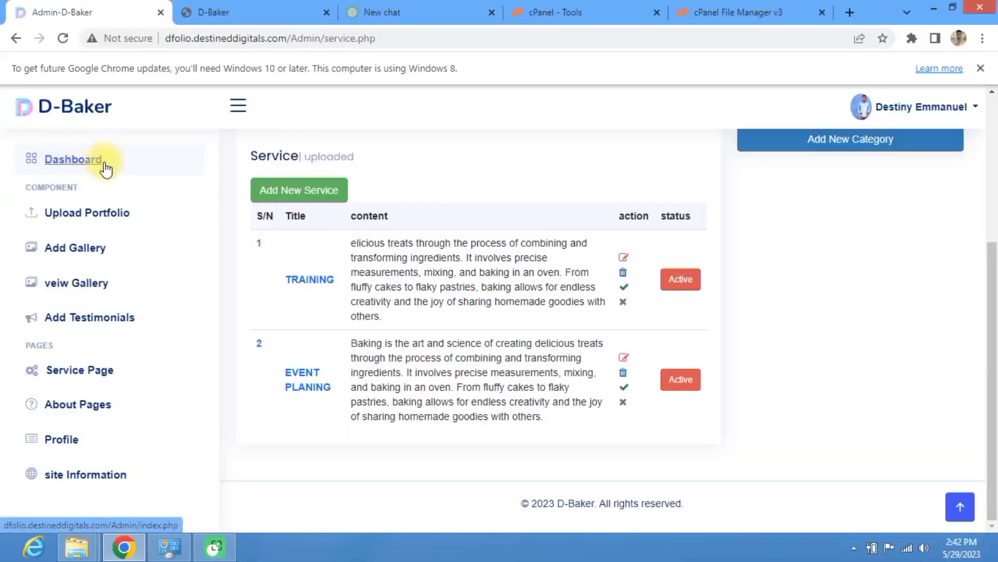
pyautogui.click(94, 165)
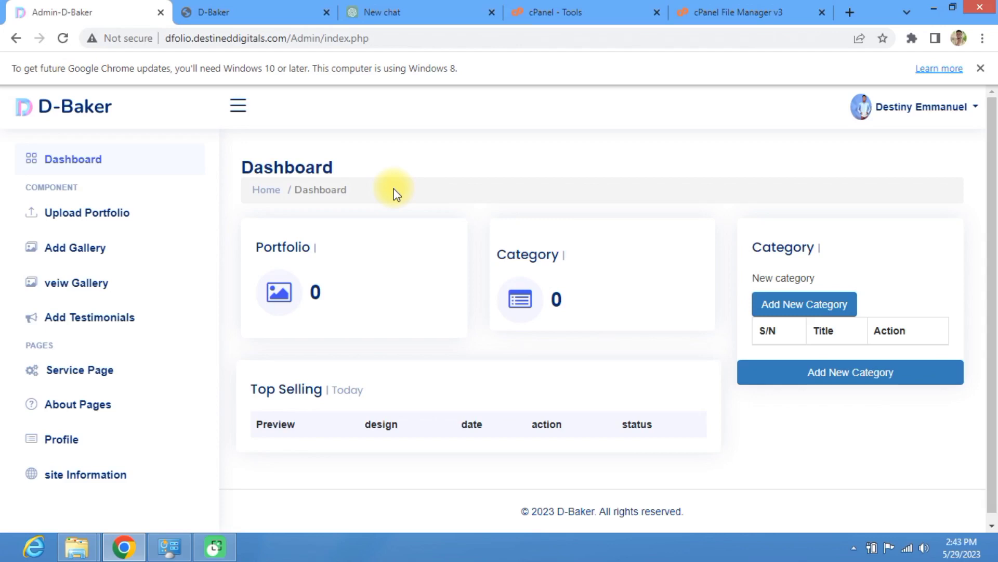
# Step: Switch to the public D-Baker site and open its Gallery section
pyautogui.click(236, 8)
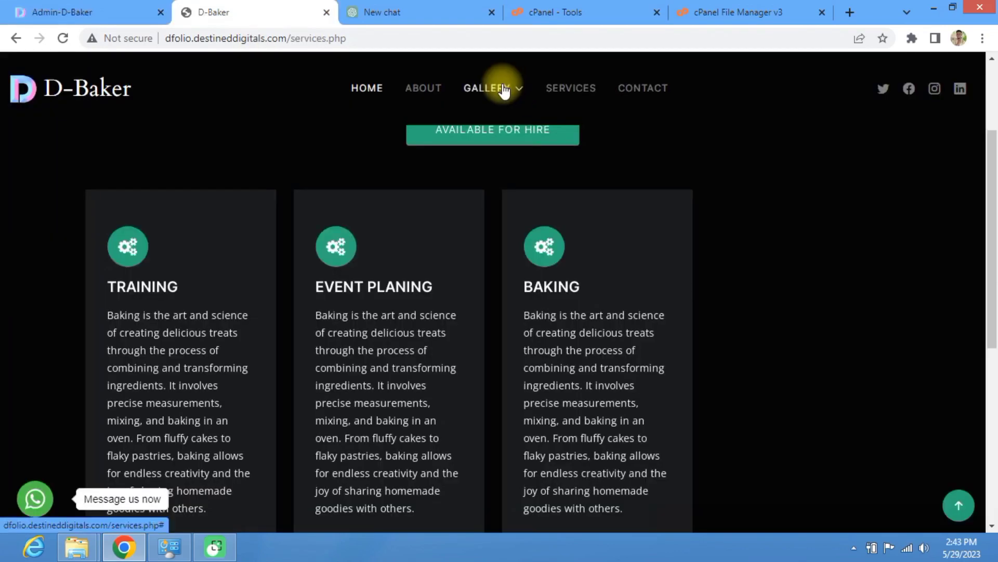
pyautogui.click(504, 89)
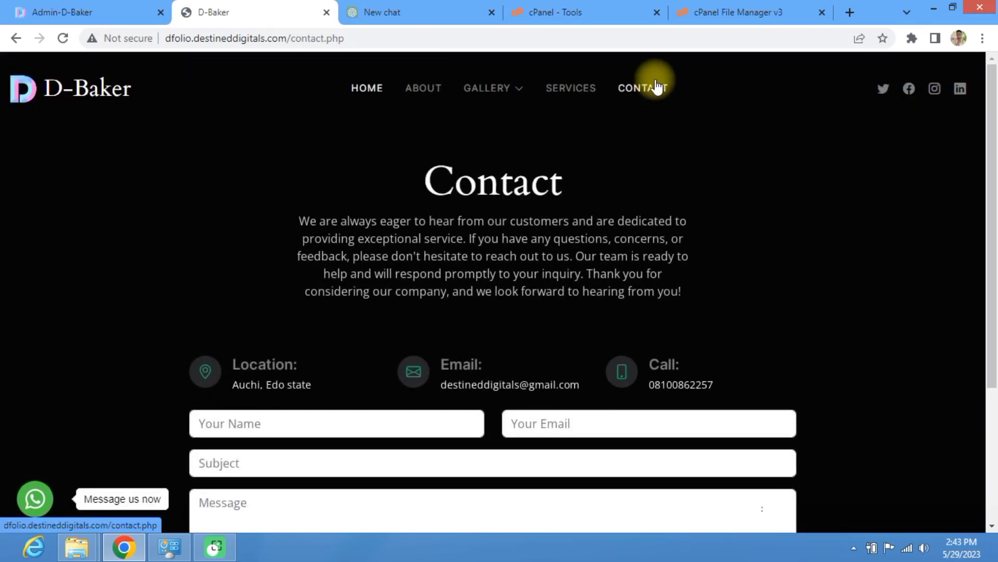
# Step: Review the Contact page's e-mail, phone and location details and the Your Name and Your Email fields
pyautogui.scroll(-4, 647, 285)
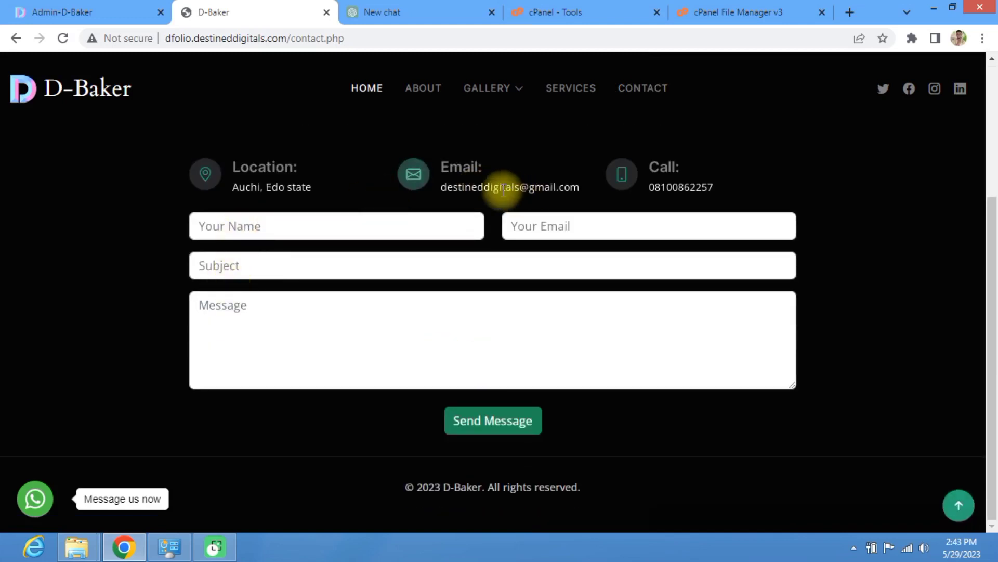
pyautogui.moveTo(447, 191); pyautogui.dragTo(564, 188)
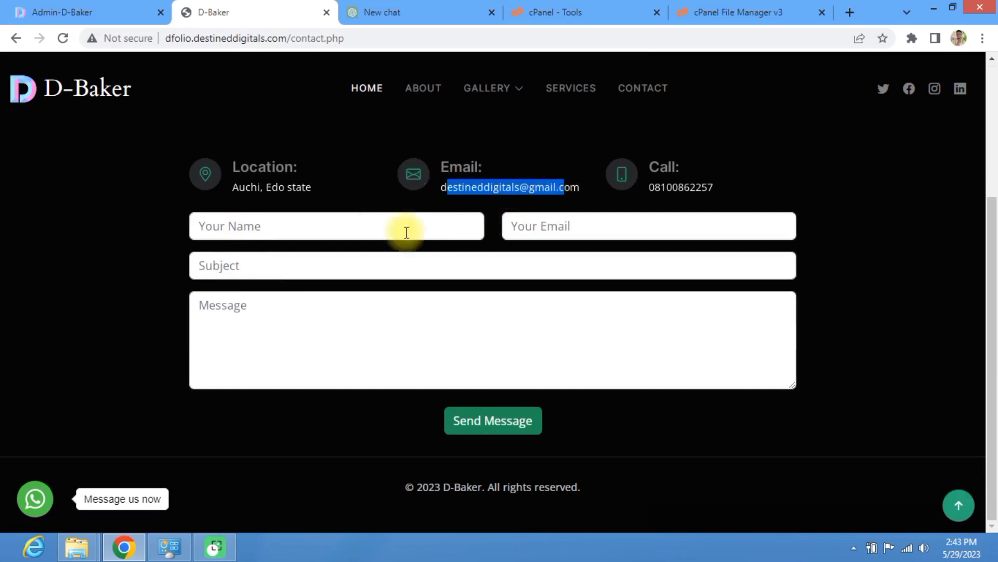
pyautogui.click(296, 227)
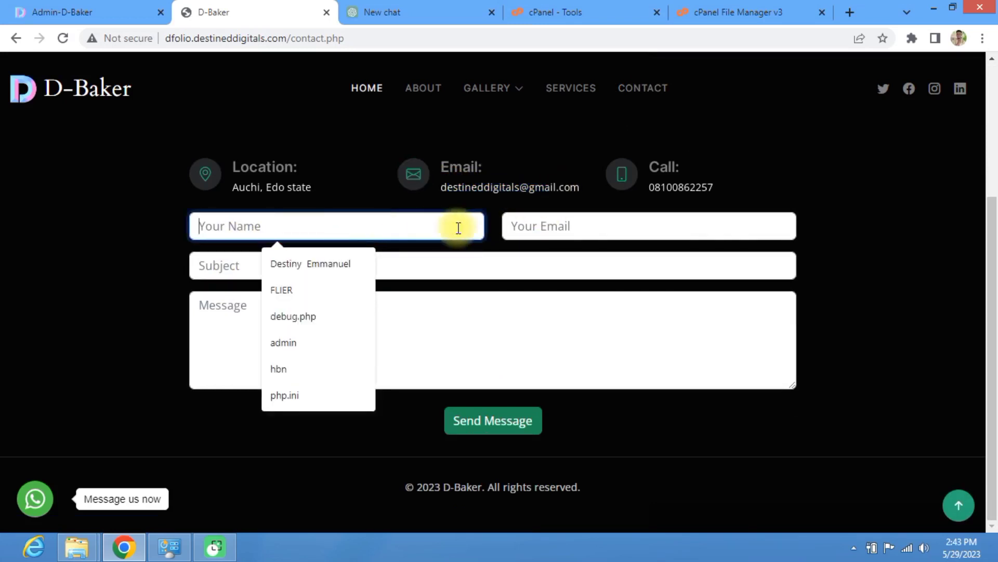
pyautogui.click(647, 223)
pyautogui.click(659, 208)
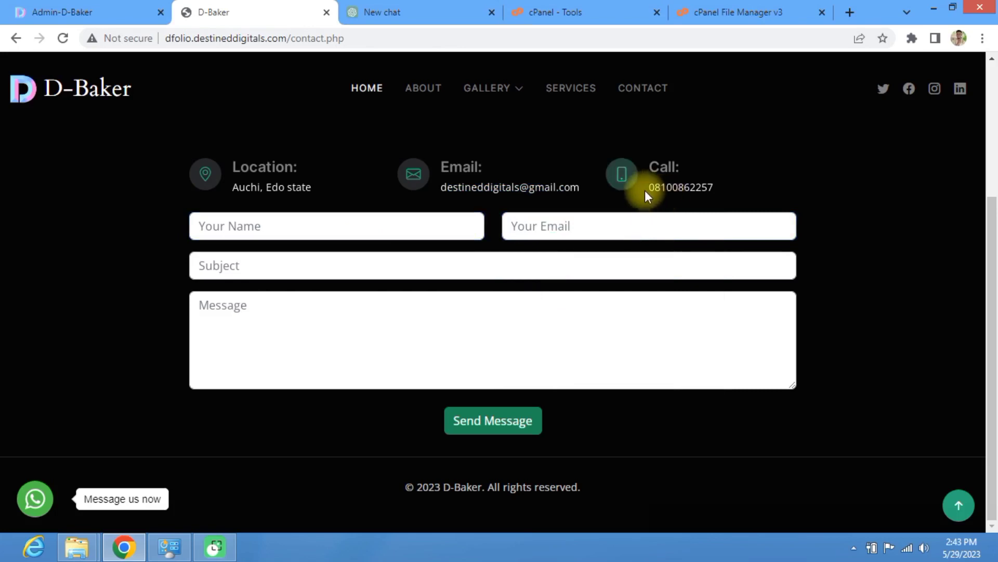
pyautogui.moveTo(651, 190); pyautogui.dragTo(710, 190)
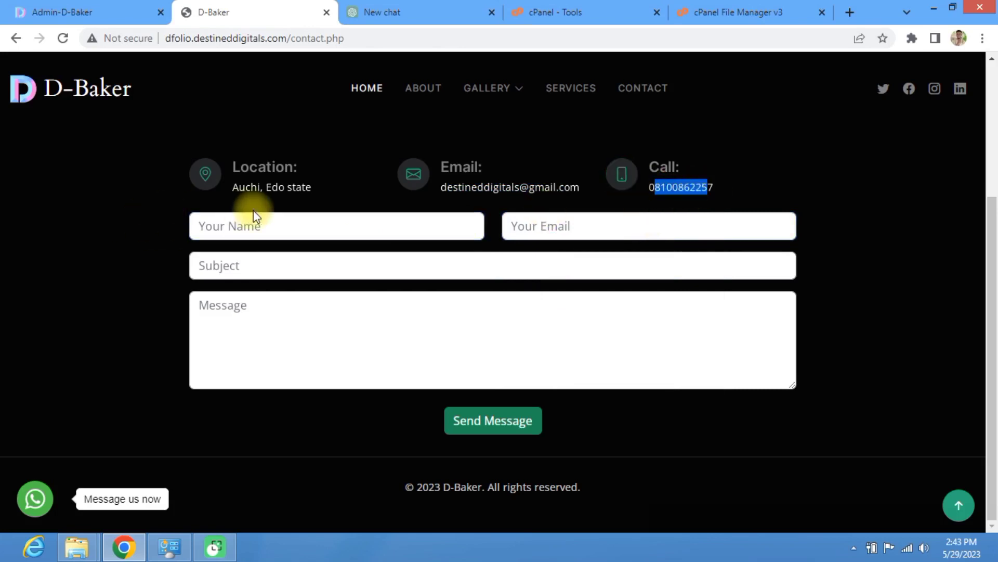
pyautogui.moveTo(239, 187); pyautogui.dragTo(401, 194)
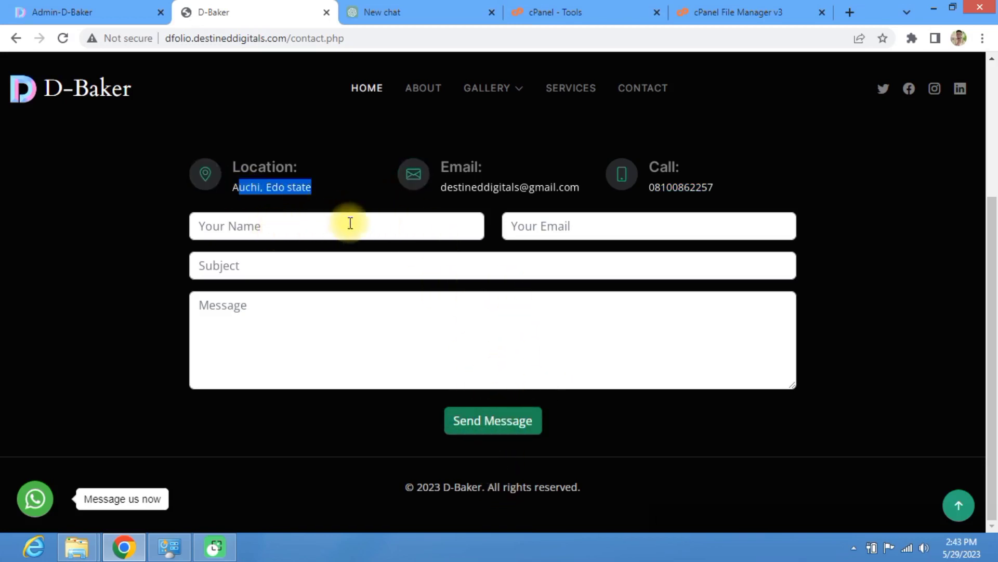
pyautogui.moveTo(583, 192); pyautogui.dragTo(440, 192)
# Step: Switch back to the admin Dashboard tab
pyautogui.scroll(4, 453, 208)
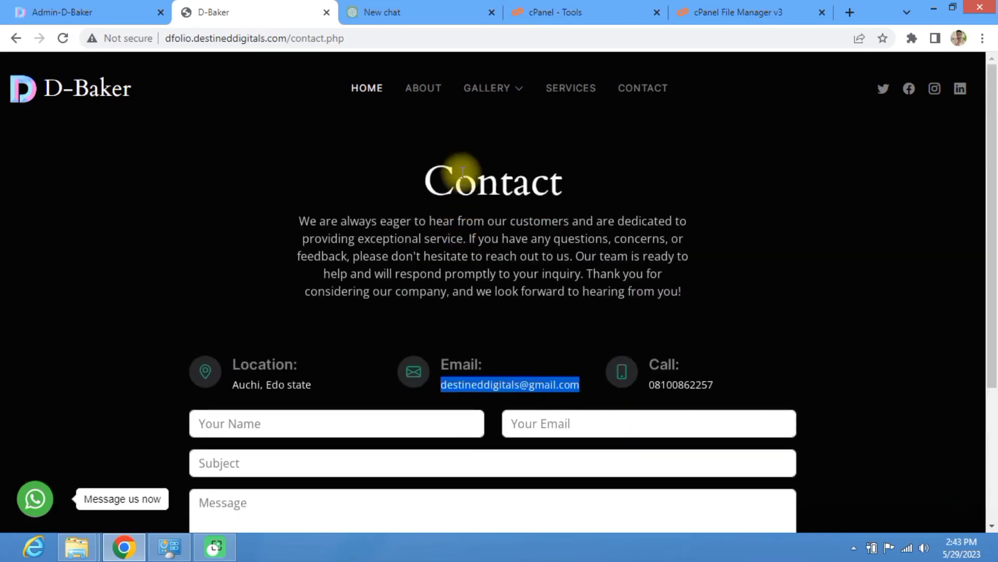
pyautogui.click(85, 7)
pyautogui.scroll(-1, 446, 350)
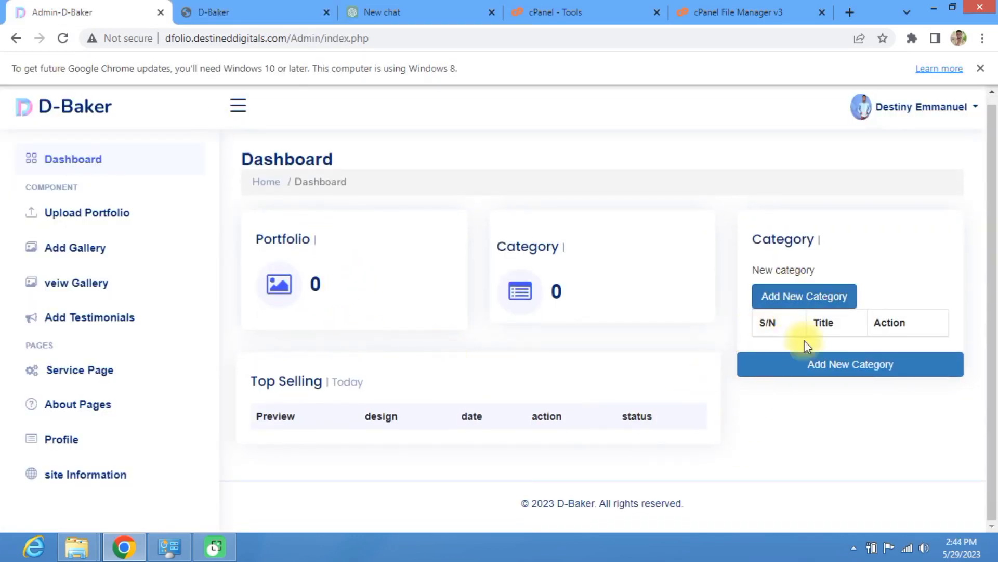
# Step: Add a new category named CAKES with price N5000 and submit it
pyautogui.click(793, 301)
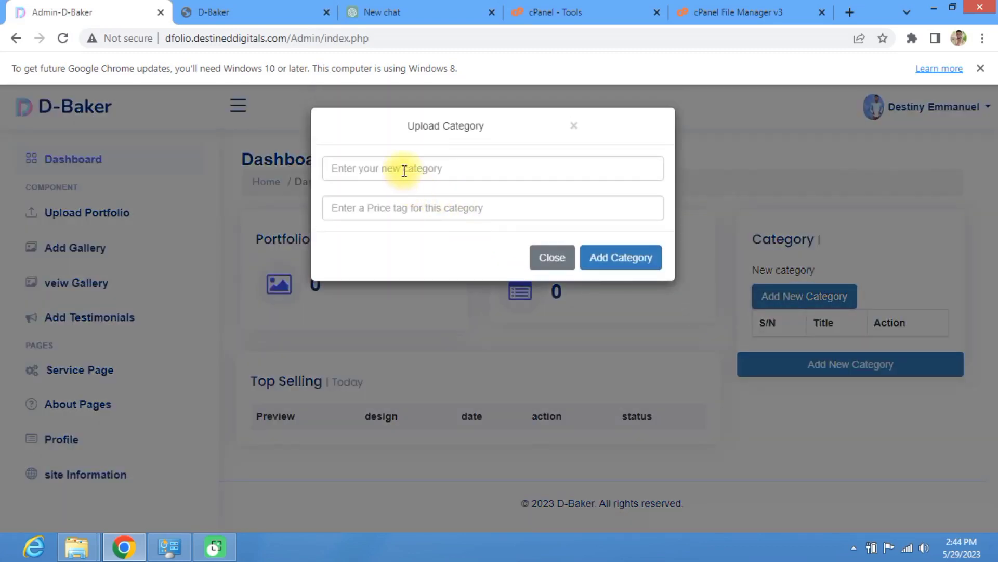
pyautogui.click(405, 171)
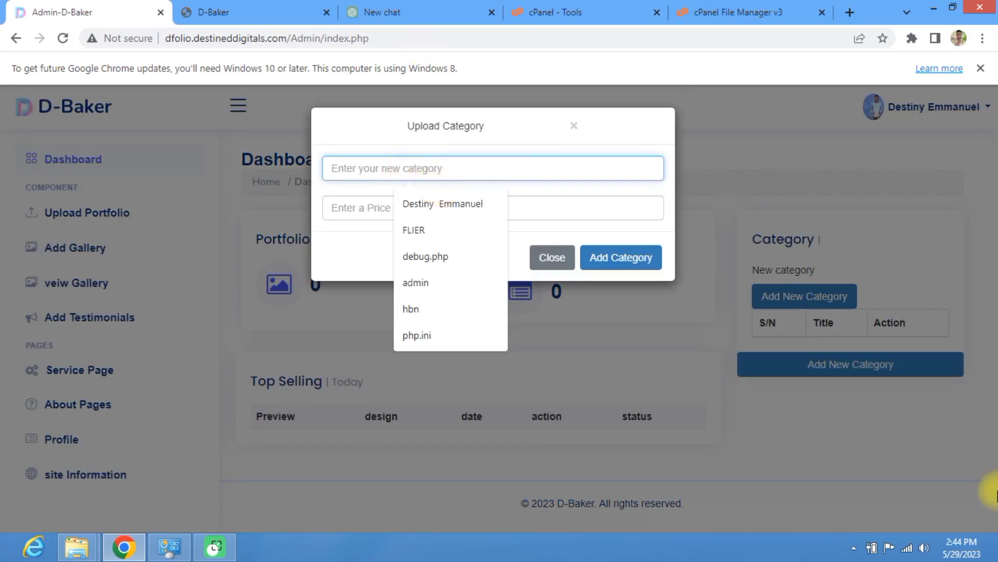
pyautogui.write('CAJ')
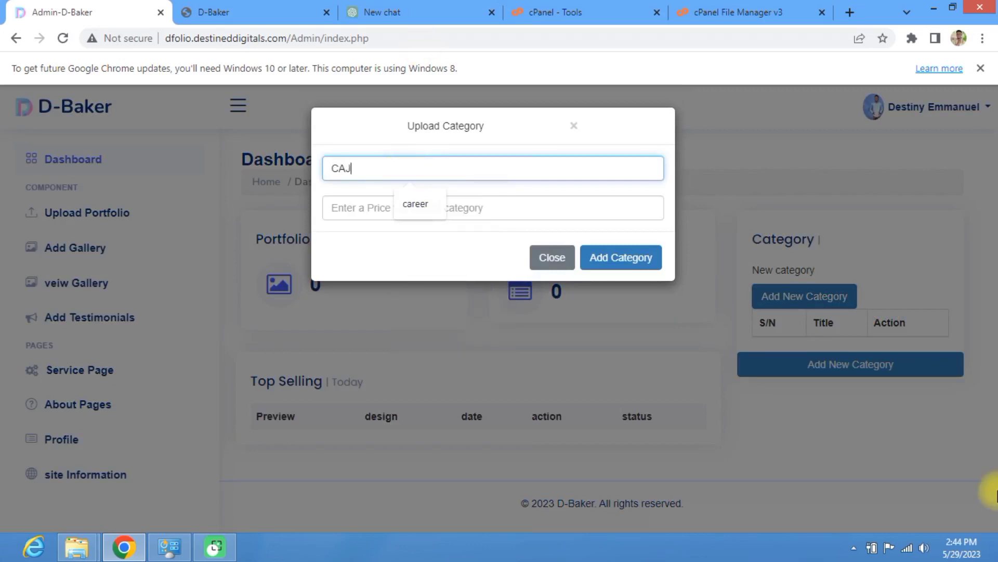
pyautogui.write('ES')
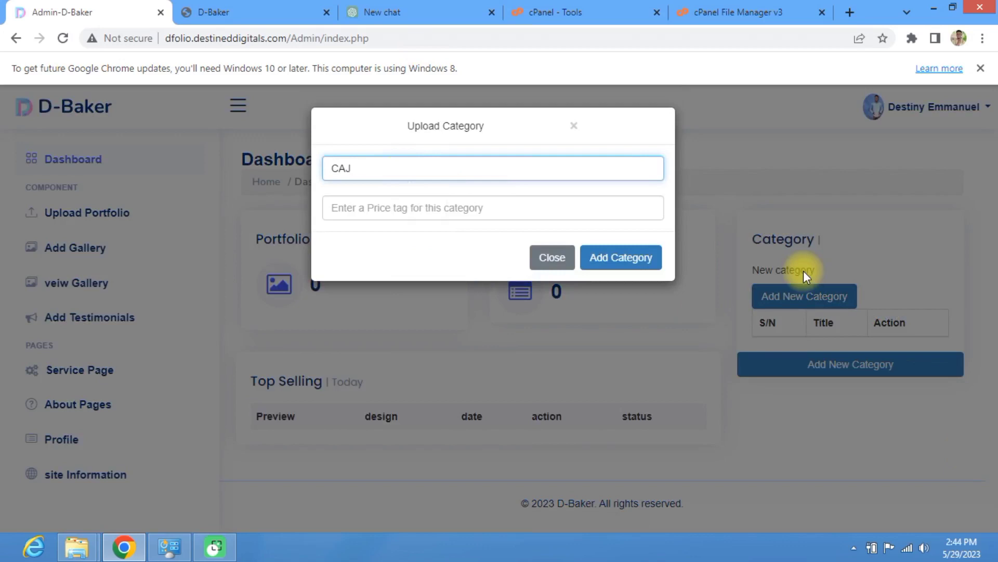
pyautogui.press('BackSpace')
pyautogui.write('KES')
pyautogui.click(431, 218)
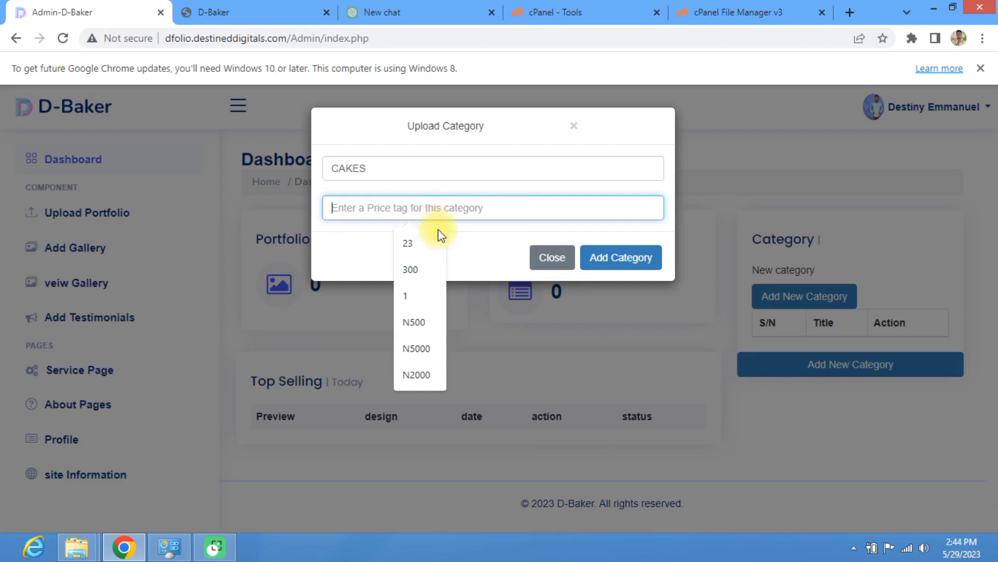
pyautogui.click(426, 349)
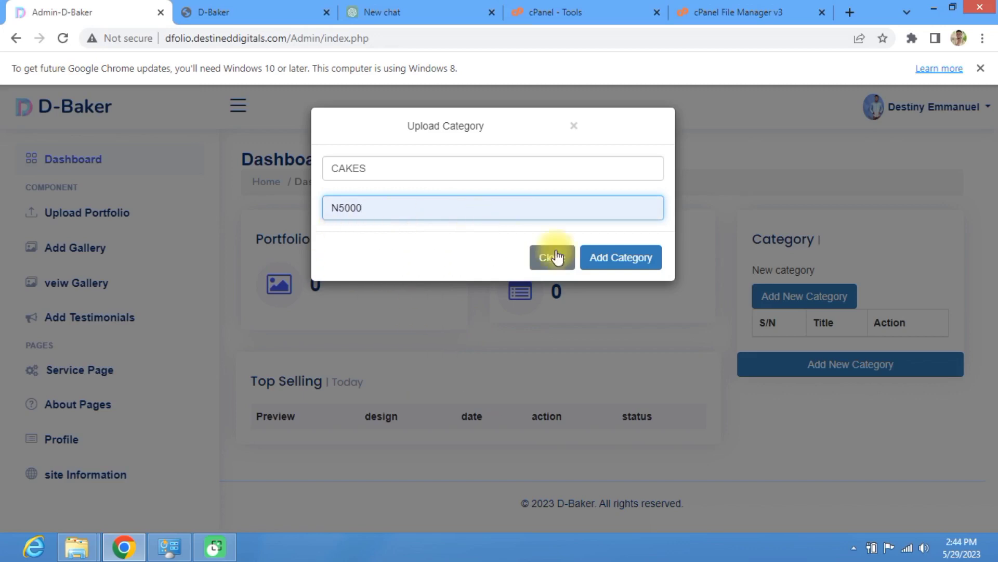
pyautogui.click(610, 262)
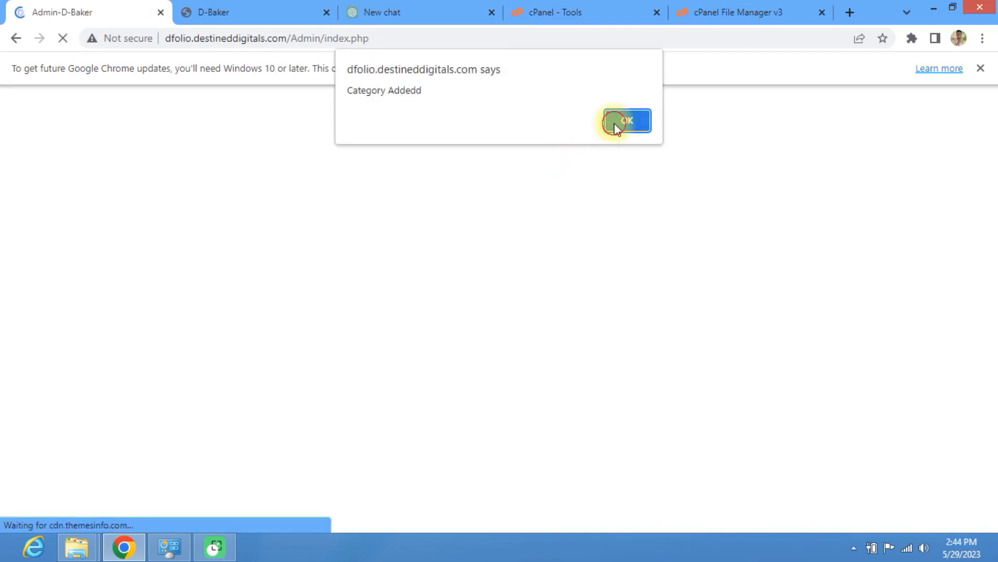
pyautogui.click(615, 122)
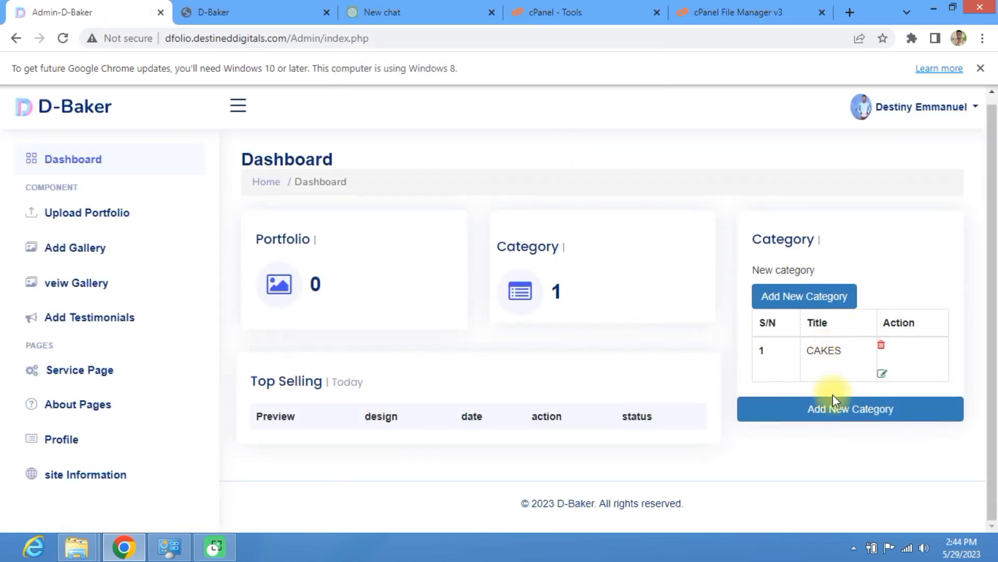
# Step: On the public D-Baker site, edit the address to load the home page
pyautogui.click(252, 9)
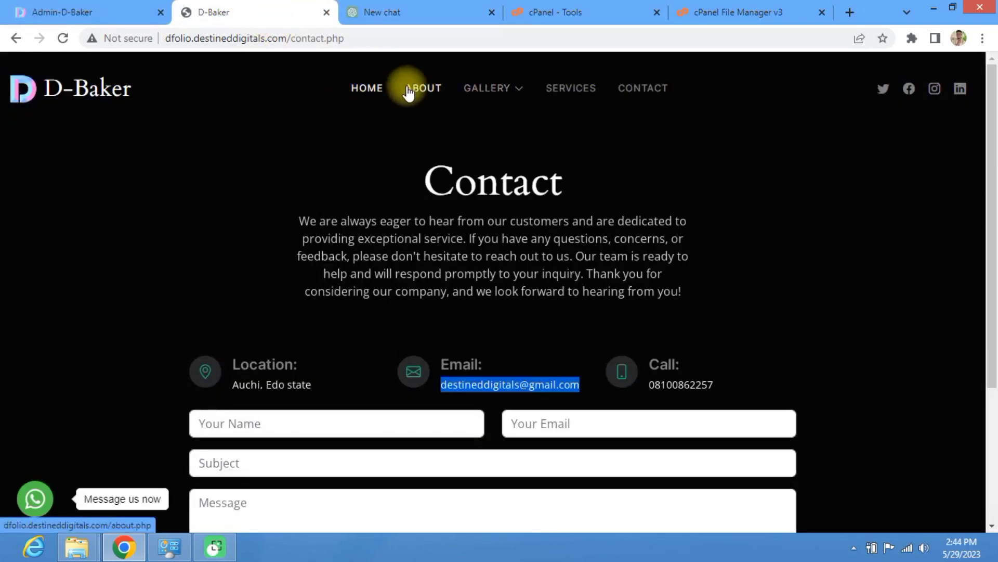
pyautogui.click(377, 40)
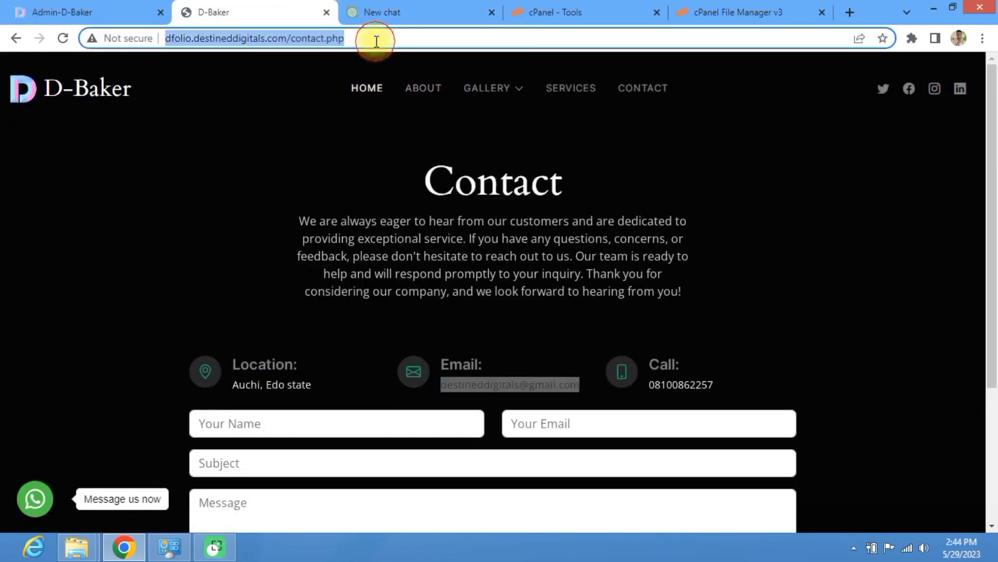
pyautogui.click(377, 41)
pyautogui.press('BackSpace')
pyautogui.press('BackSpace')
pyautogui.press('BackSpace')
pyautogui.press('BackSpace')
pyautogui.press('BackSpace')
pyautogui.press('BackSpace')
pyautogui.press('BackSpace')
pyautogui.press('BackSpace')
pyautogui.press('BackSpace')
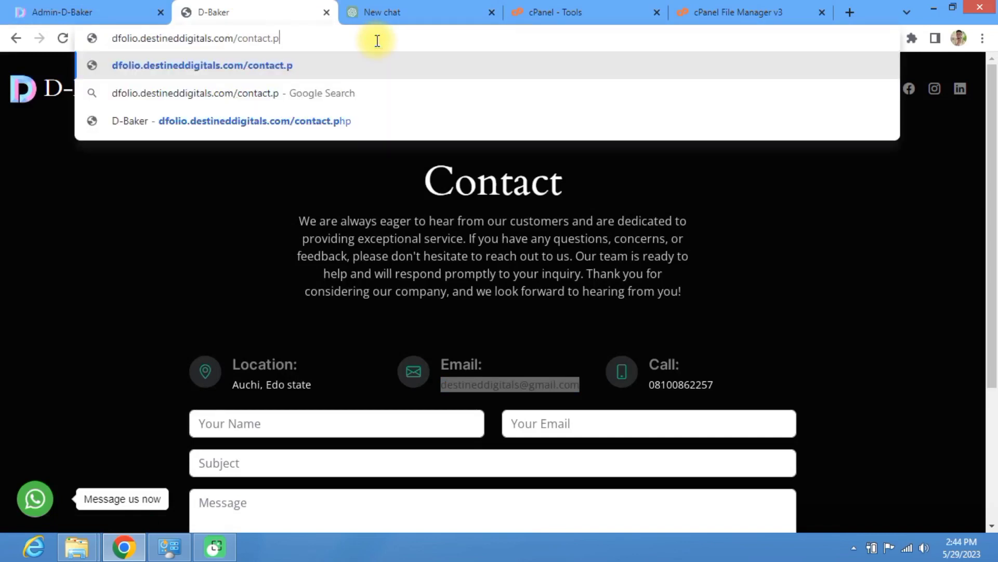
pyautogui.press('BackSpace')
pyautogui.press('BackSpace')
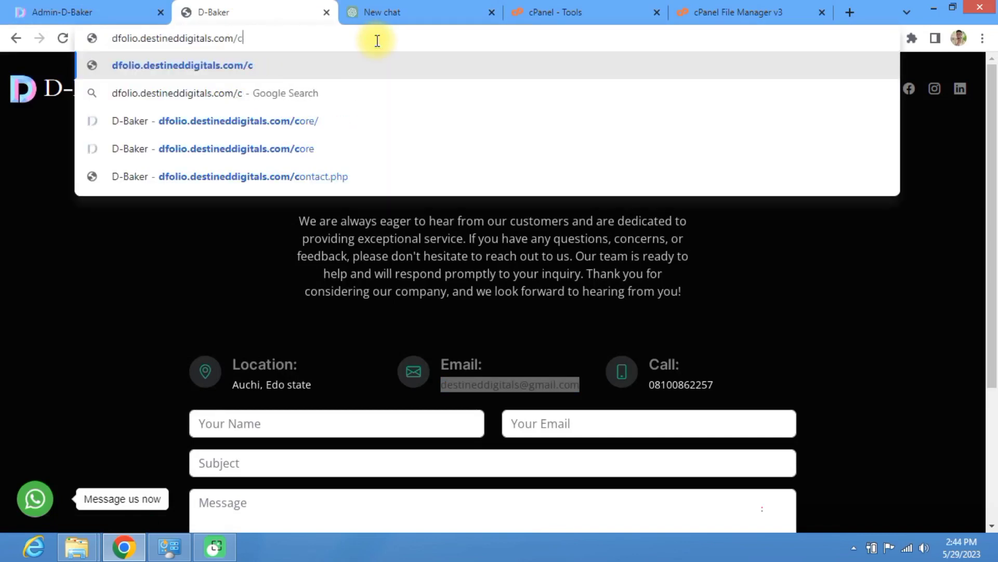
pyautogui.press('Return')
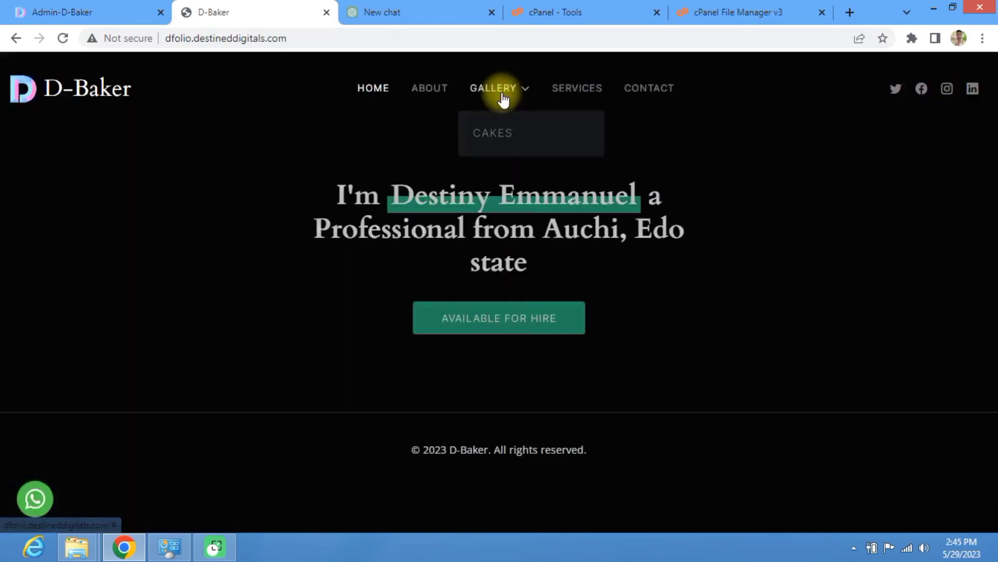
# Step: Check that the Services pricing list shows CAKES at N5000, then return to the admin Dashboard
pyautogui.click(504, 99)
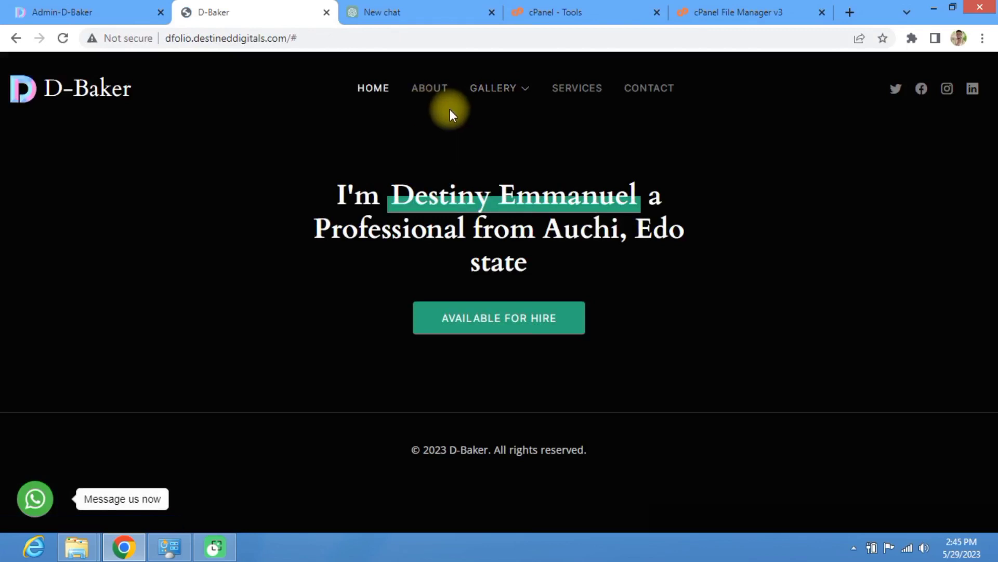
pyautogui.click(574, 98)
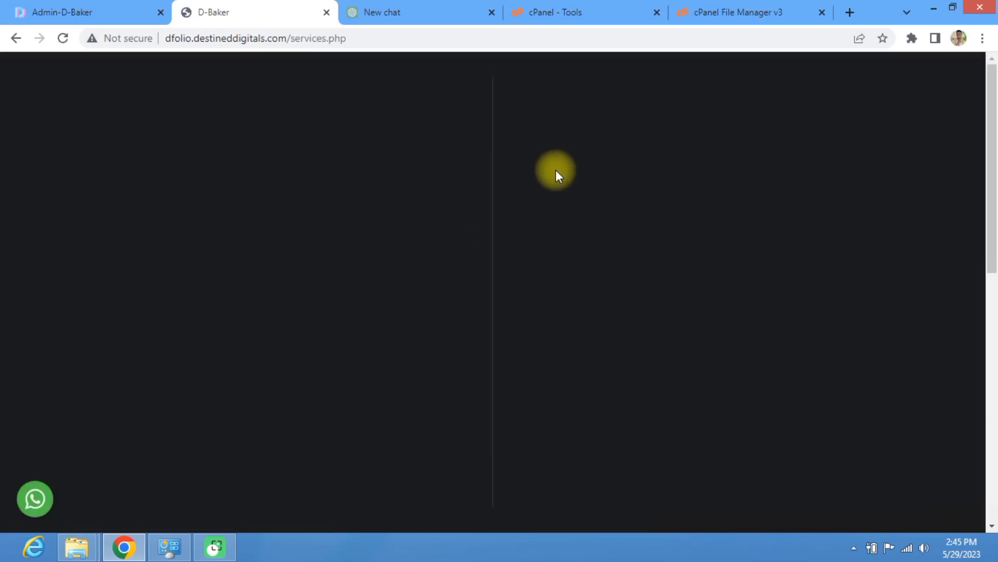
pyautogui.scroll(-10, 474, 297)
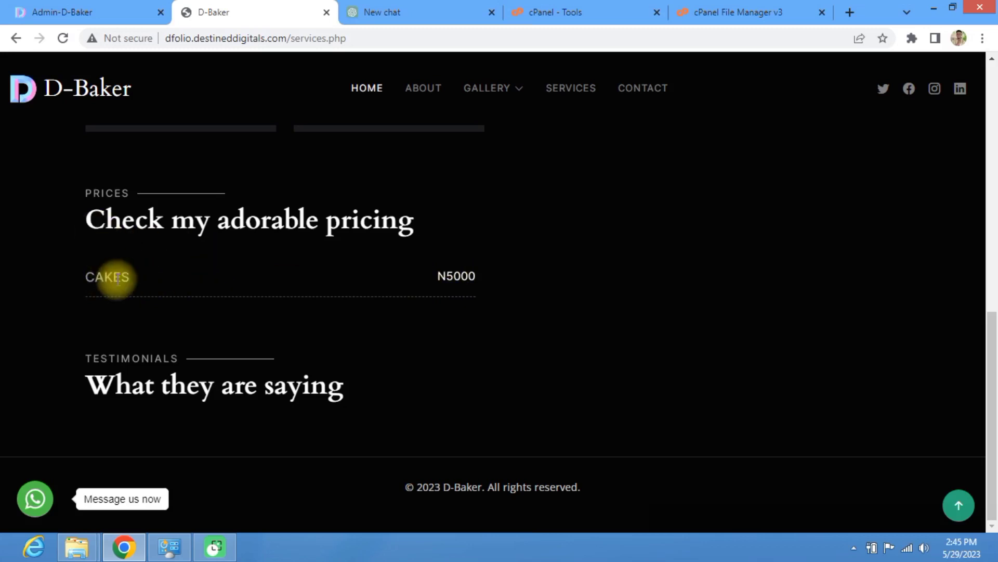
pyautogui.click(450, 273)
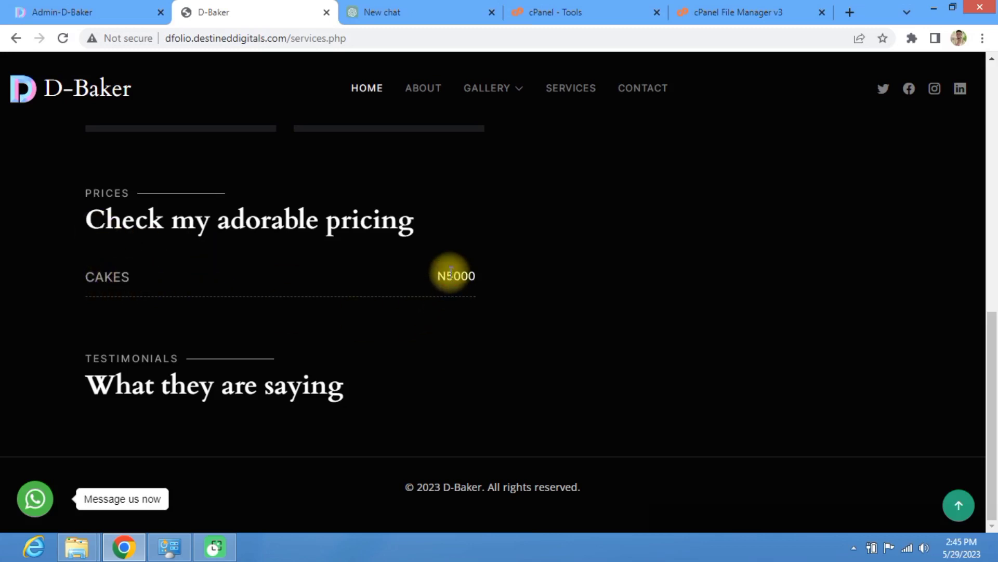
pyautogui.click(78, 11)
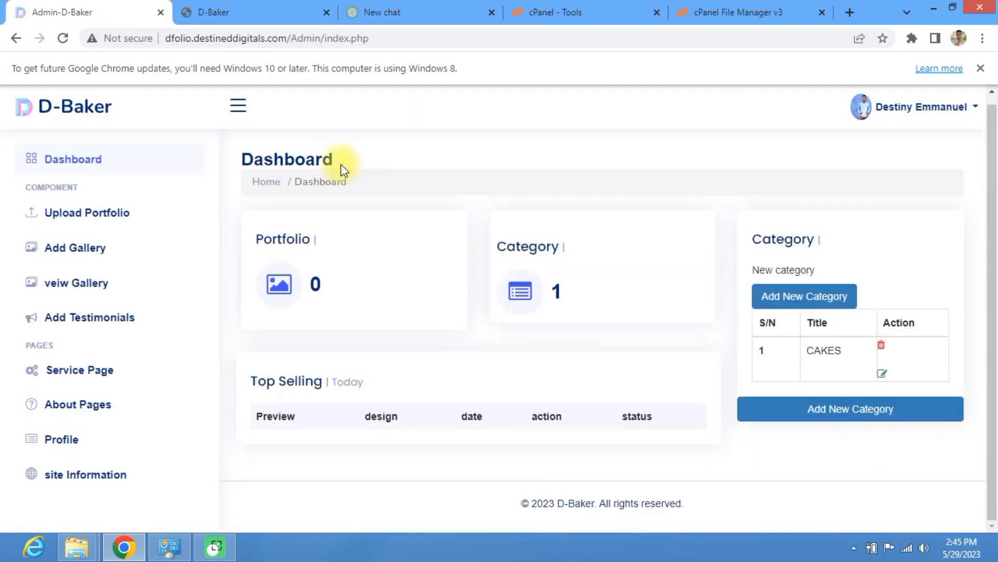
# Step: Create the EVENT PLANING category with a N5000 price and confirm the added alert
pyautogui.click(816, 407)
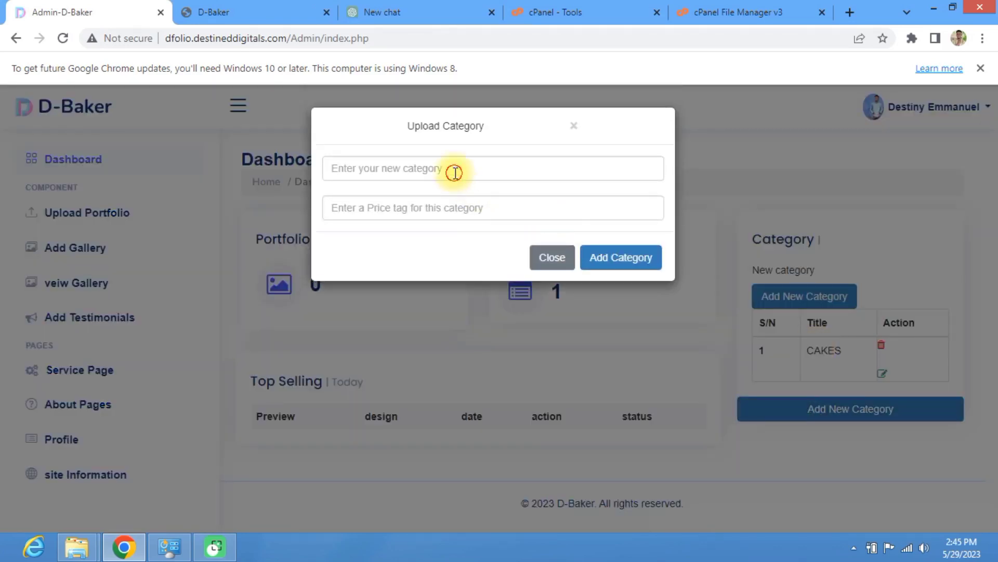
pyautogui.click(458, 169)
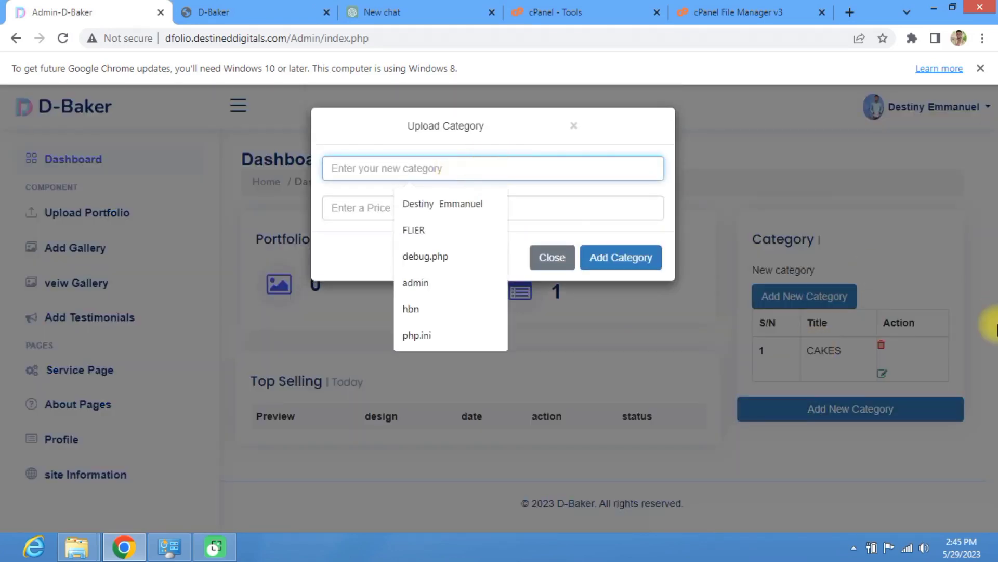
pyautogui.write('EN')
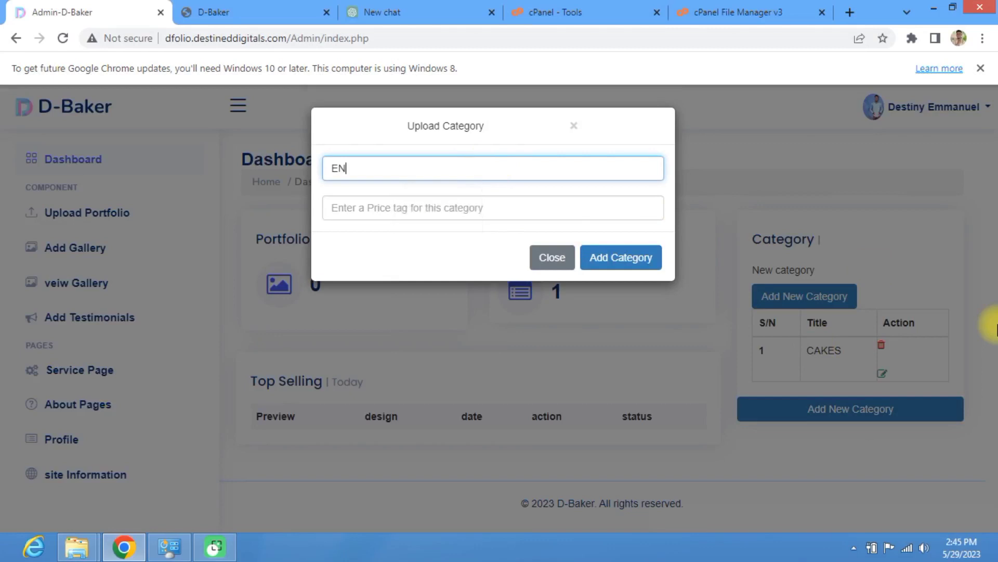
pyautogui.press('BackSpace')
pyautogui.write('VENT PLANING')
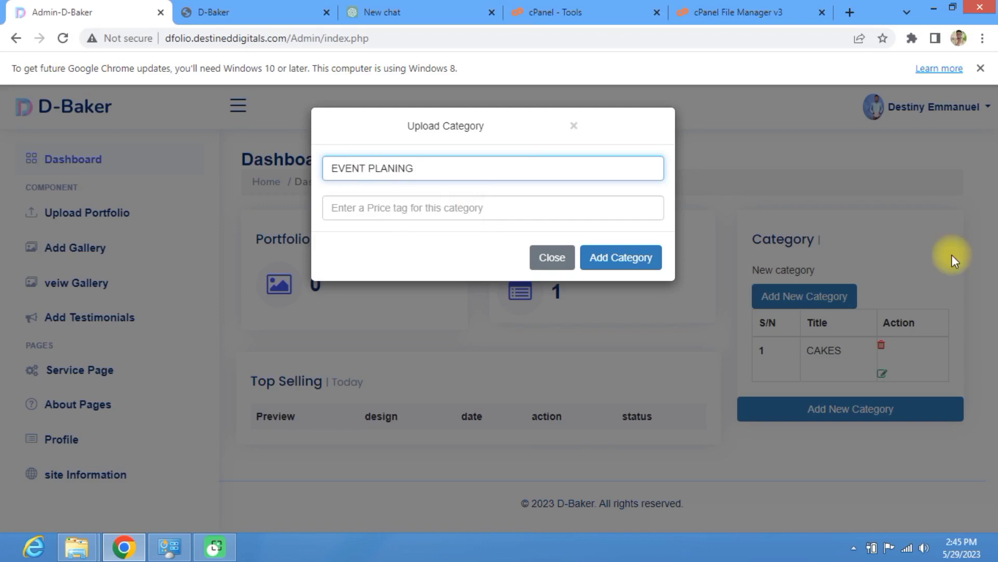
pyautogui.click(385, 208)
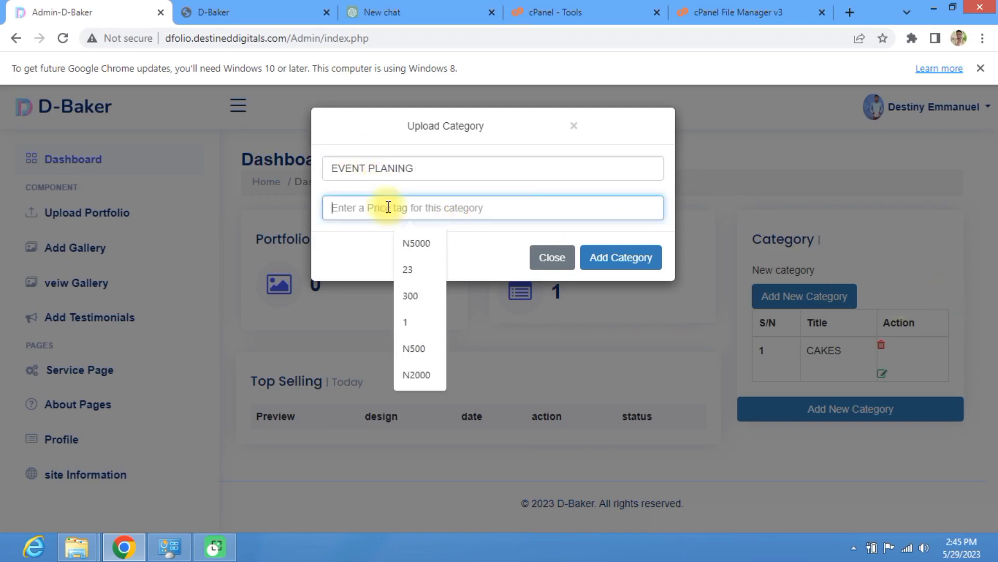
pyautogui.click(409, 243)
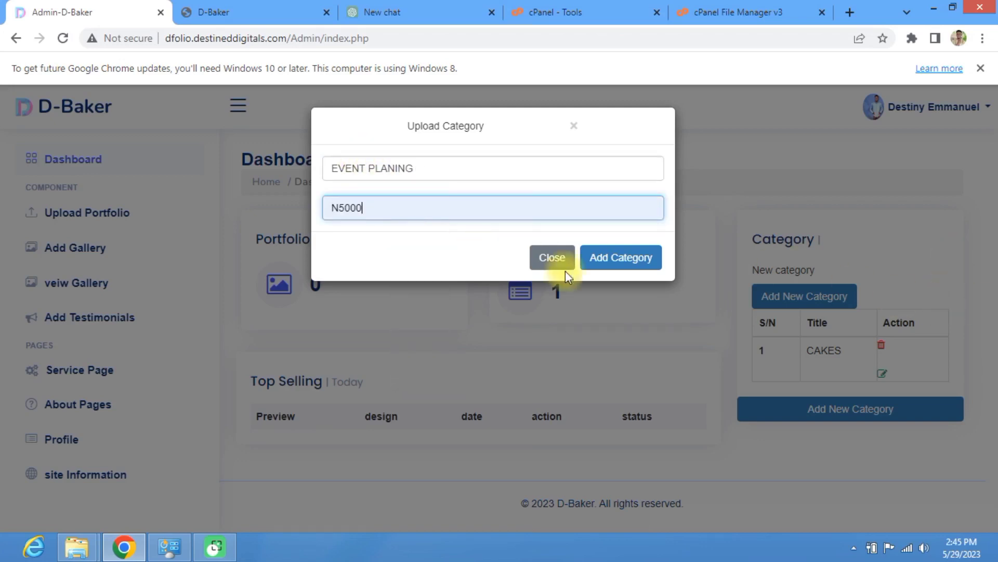
pyautogui.click(631, 257)
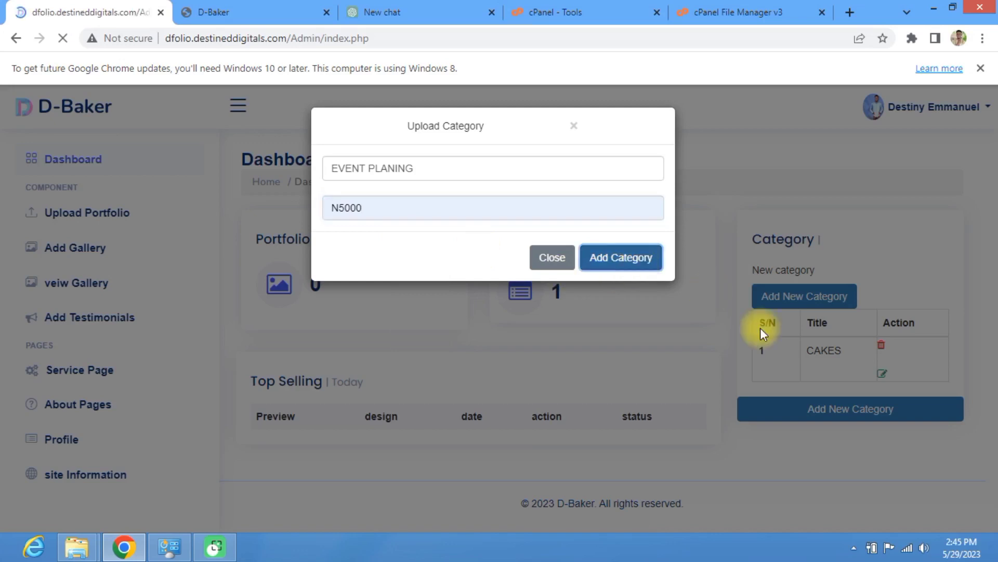
pyautogui.press('Return')
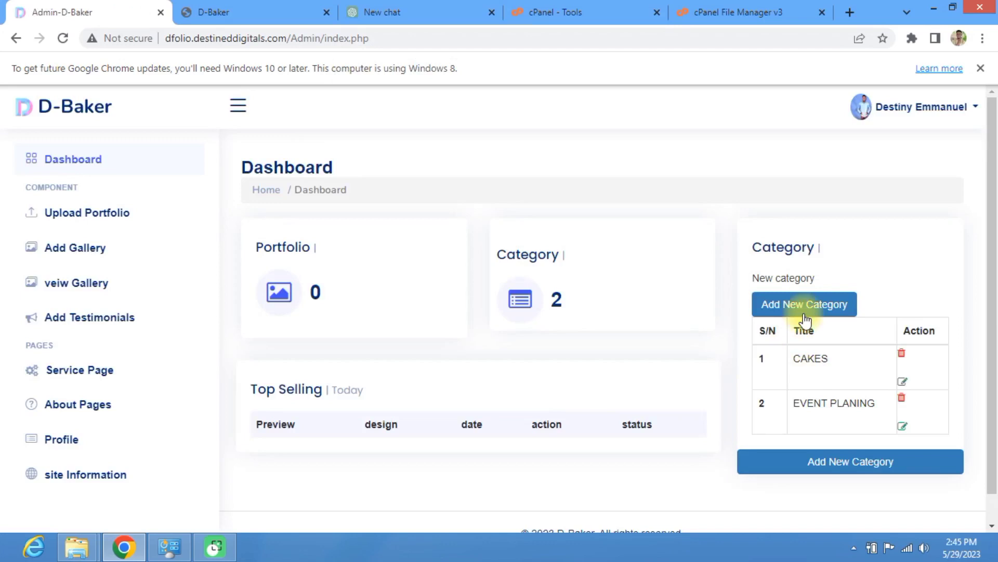
pyautogui.click(804, 311)
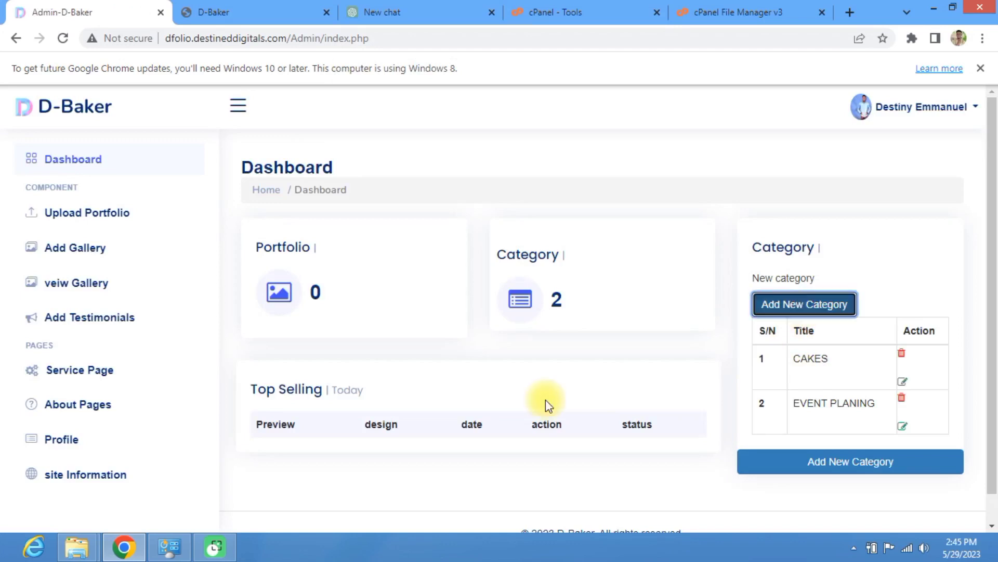
# Step: Create the COOKING category priced N10000 and acknowledge the 'Category Addedd' alert
pyautogui.click(387, 166)
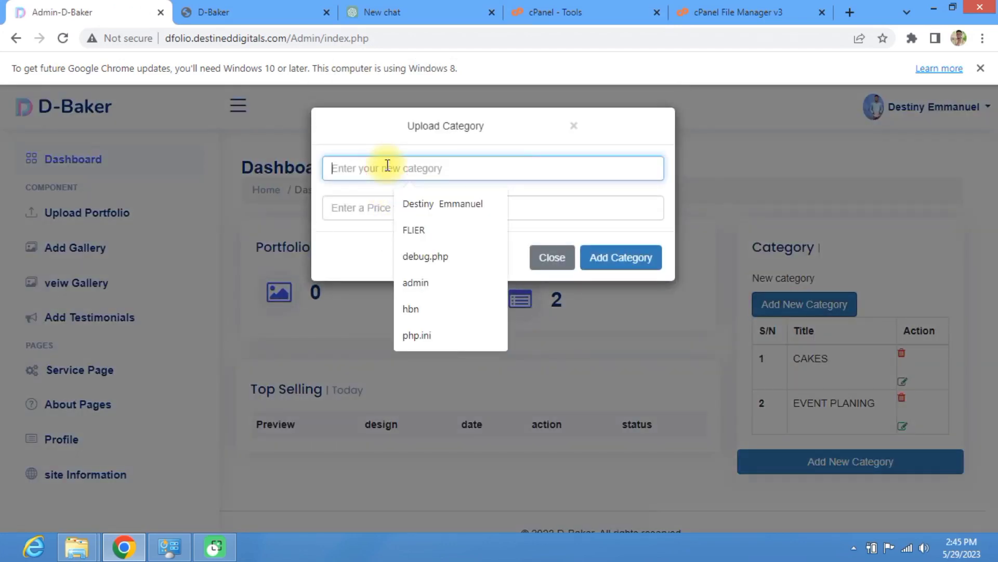
pyautogui.write('co')
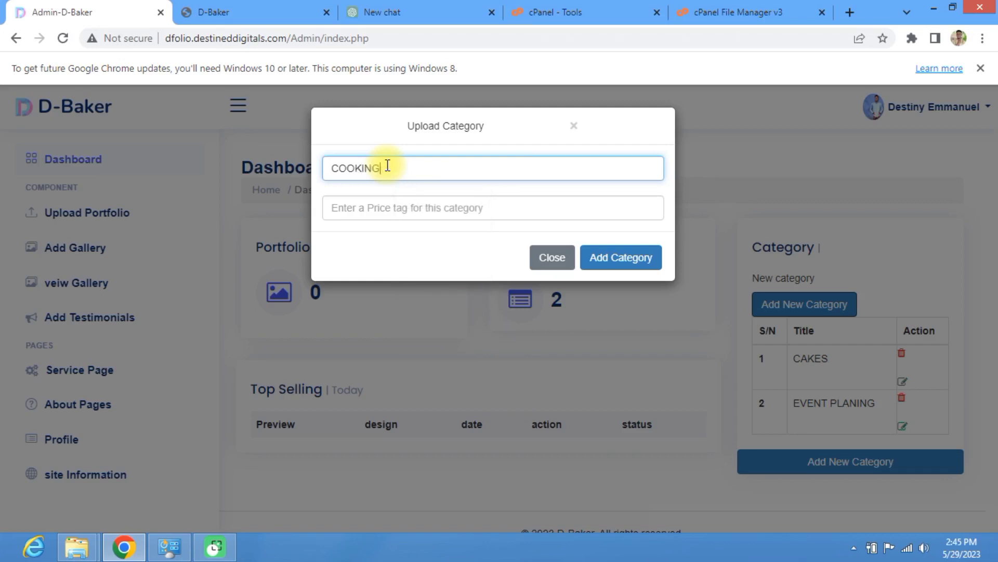
pyautogui.click(358, 204)
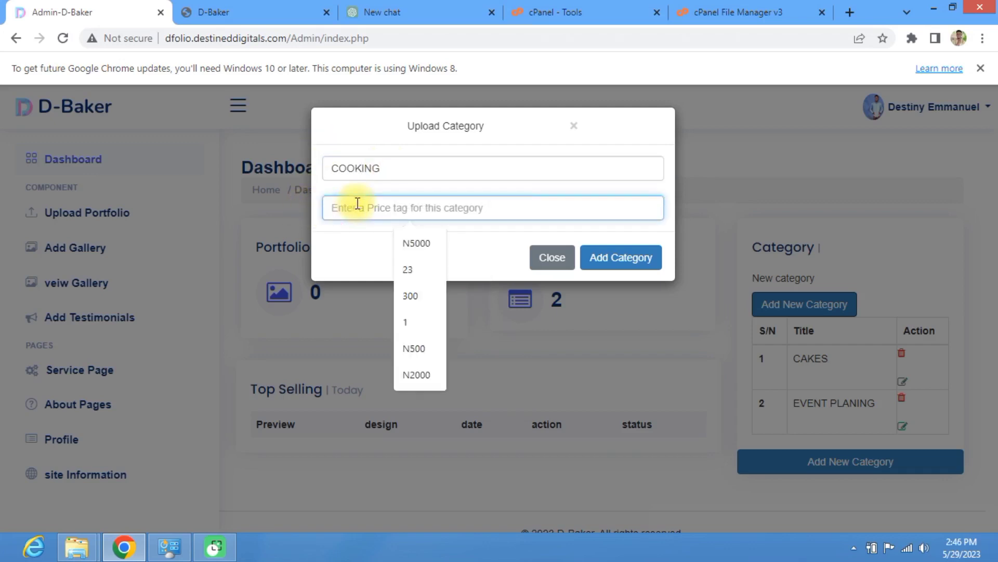
pyautogui.write('n100')
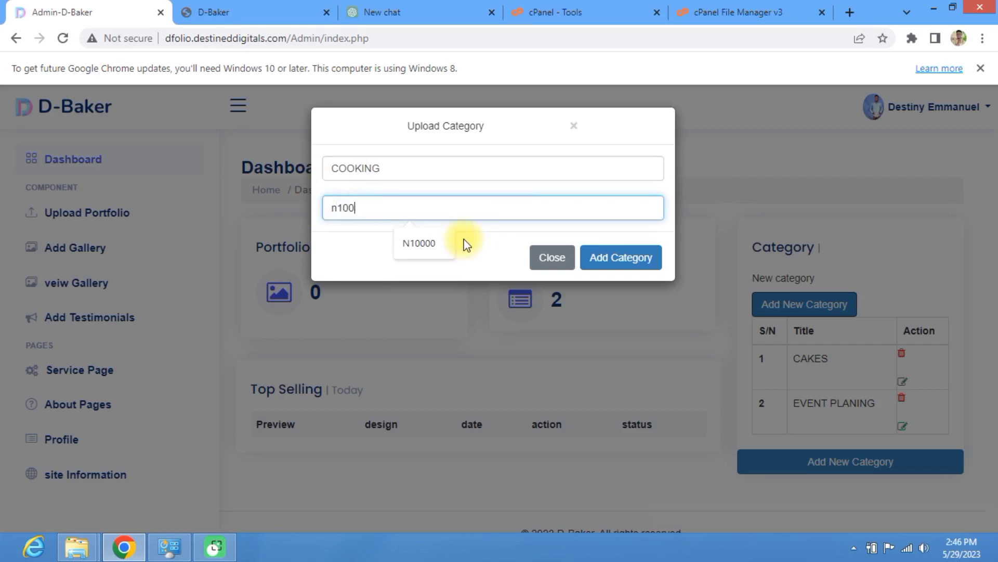
pyautogui.click(425, 243)
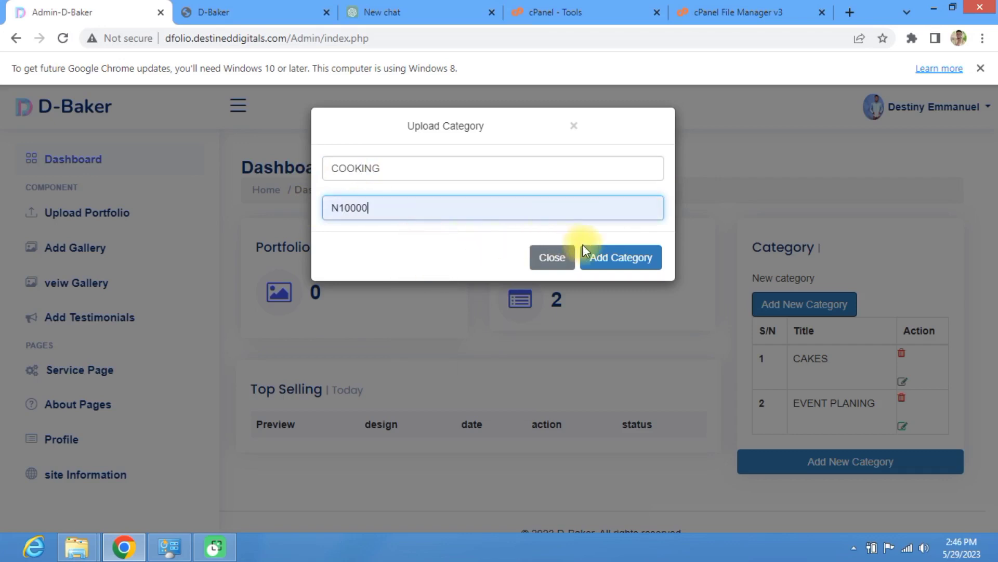
pyautogui.click(631, 263)
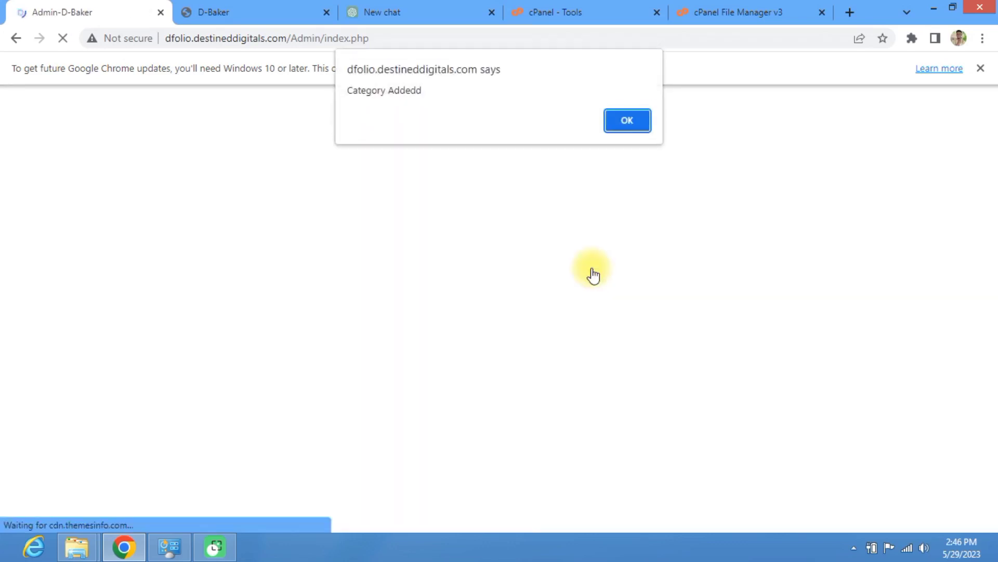
pyautogui.click(625, 124)
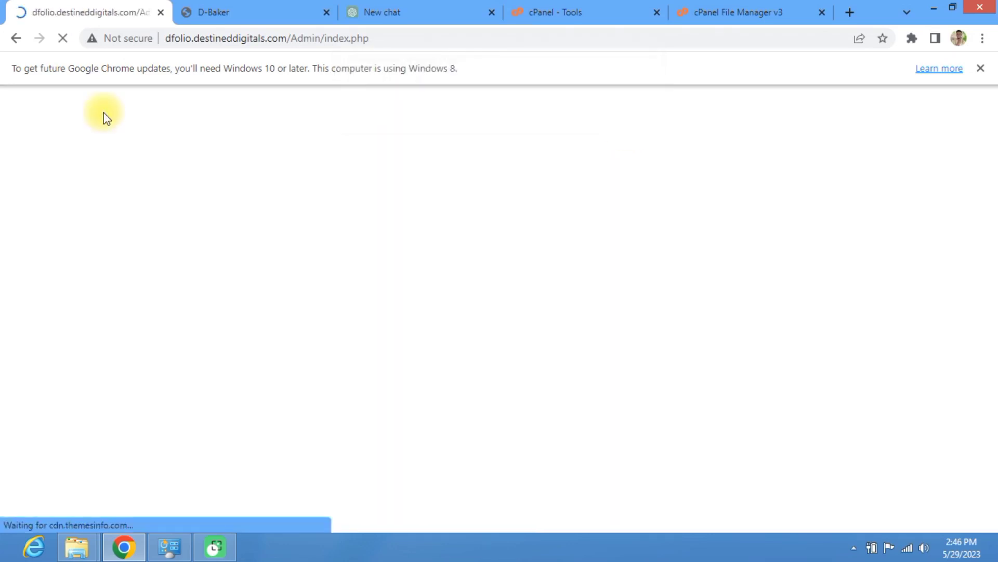
# Step: Reload the D-Baker services.php page and scroll to pricing showing COOKING N10000, EVENT PLANING and CAKES N5000
pyautogui.click(236, 2)
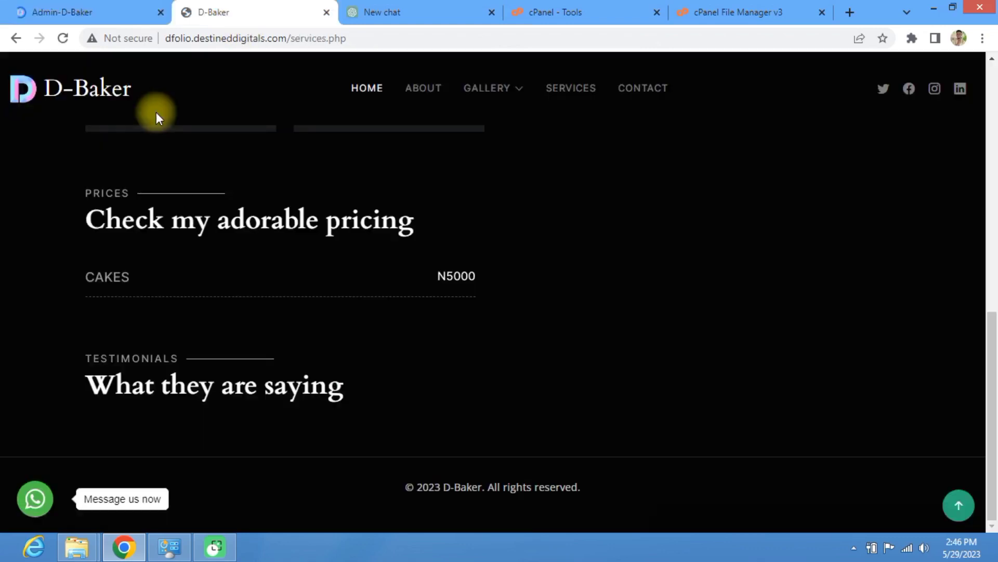
pyautogui.click(61, 43)
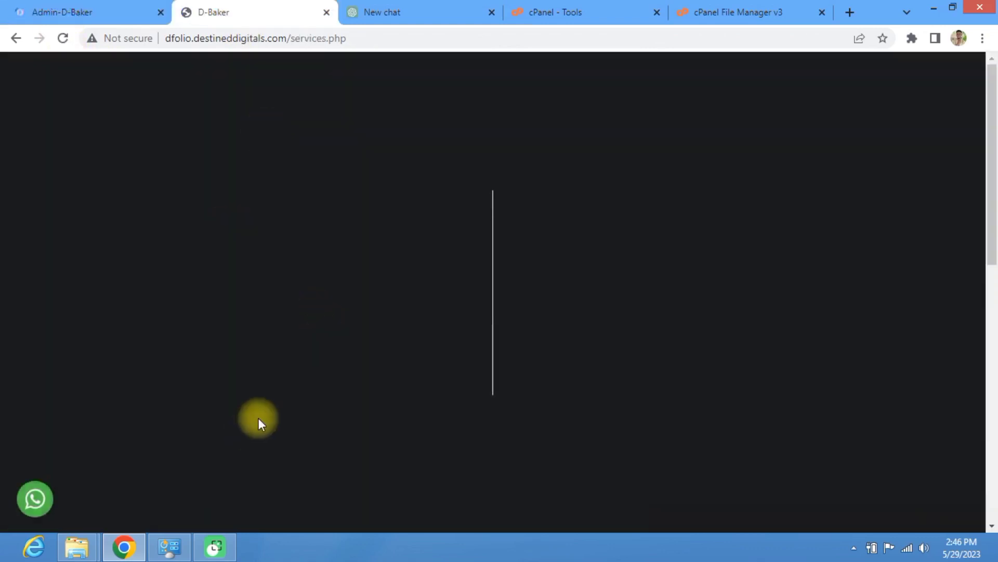
pyautogui.scroll(-10, 377, 350)
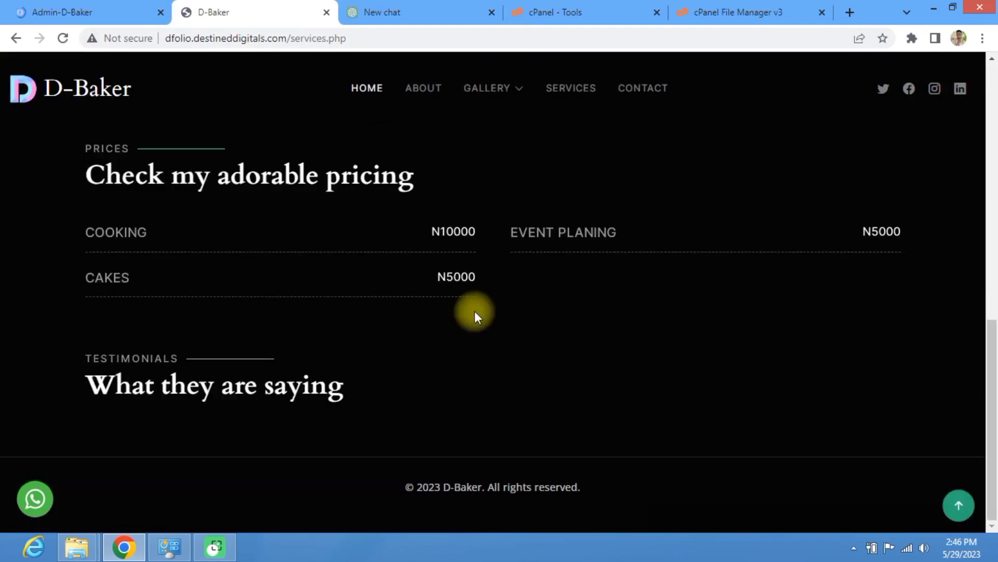
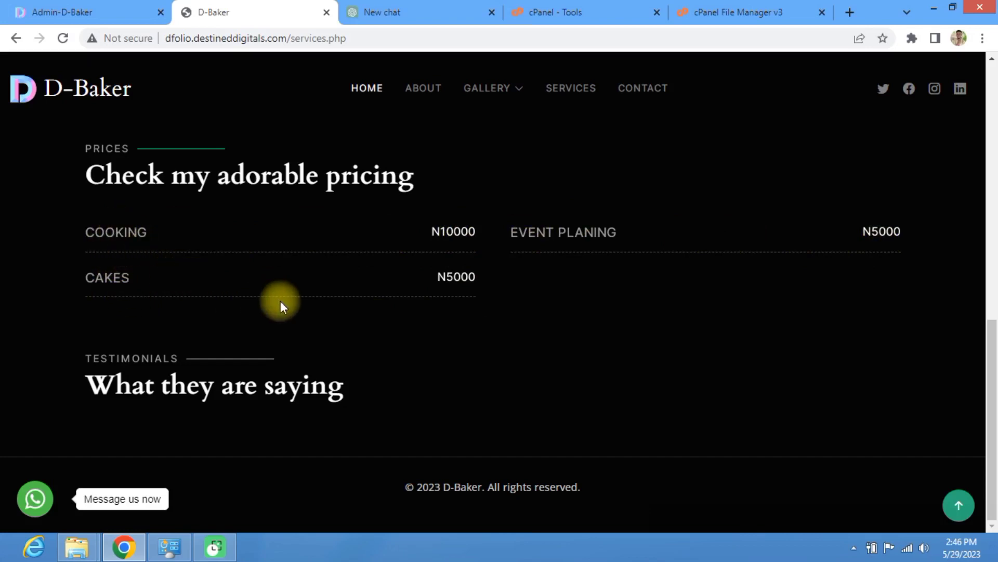
# Step: Switch to the admin dashboard, glance at the gallery photos page, and return
pyautogui.click(98, 13)
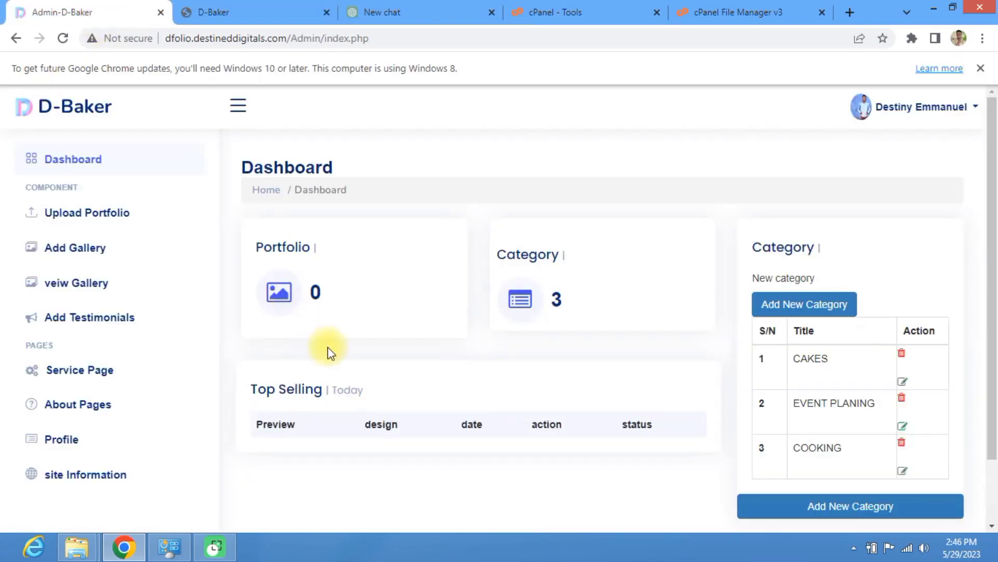
pyautogui.scroll(-2, 311, 381)
pyautogui.scroll(2, 310, 381)
pyautogui.scroll(-2, 310, 381)
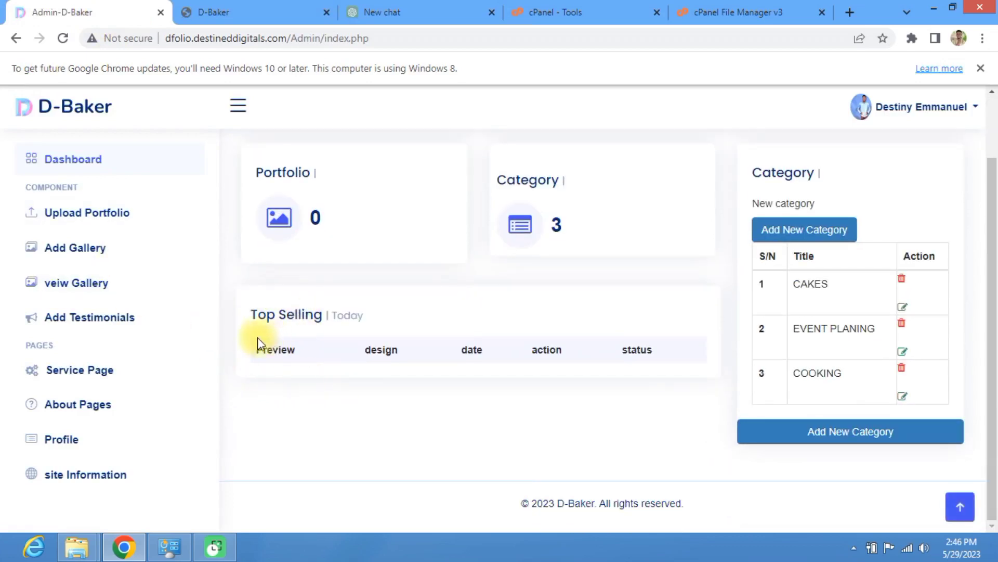
pyautogui.click(83, 256)
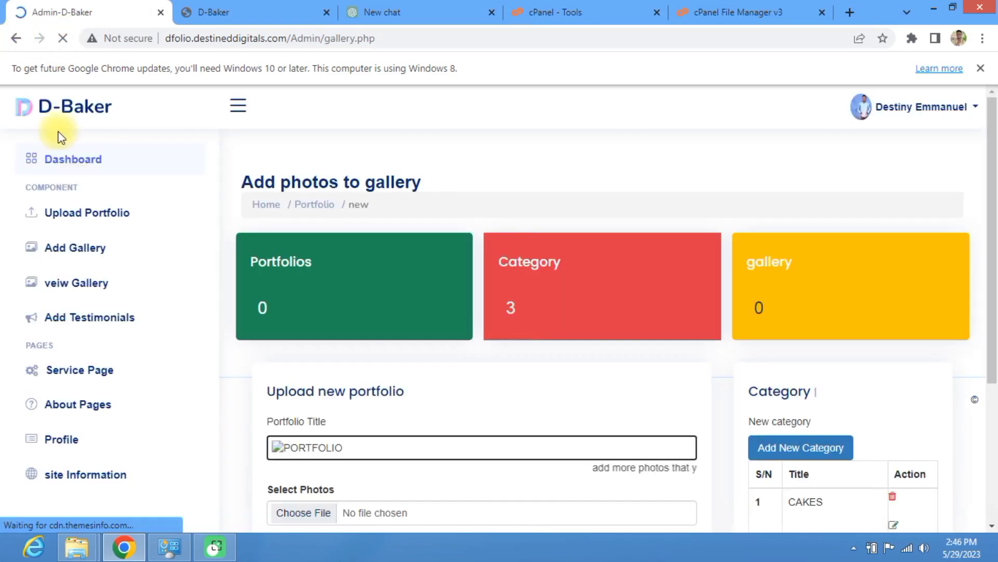
pyautogui.click(91, 223)
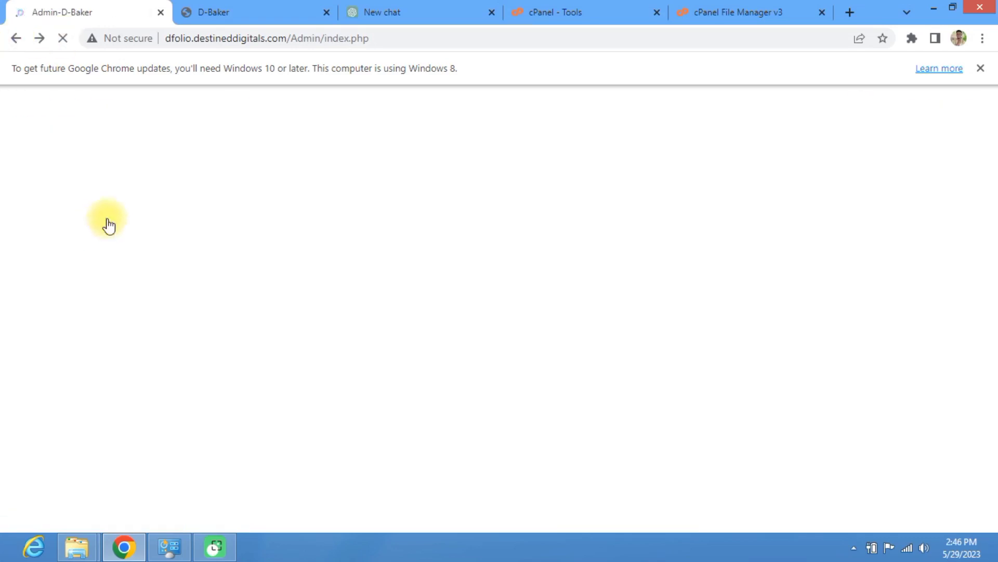
# Step: Open Upload New Portfolio and review its empty form listing CAKES, EVENT PLANING, COOKING
pyautogui.click(106, 220)
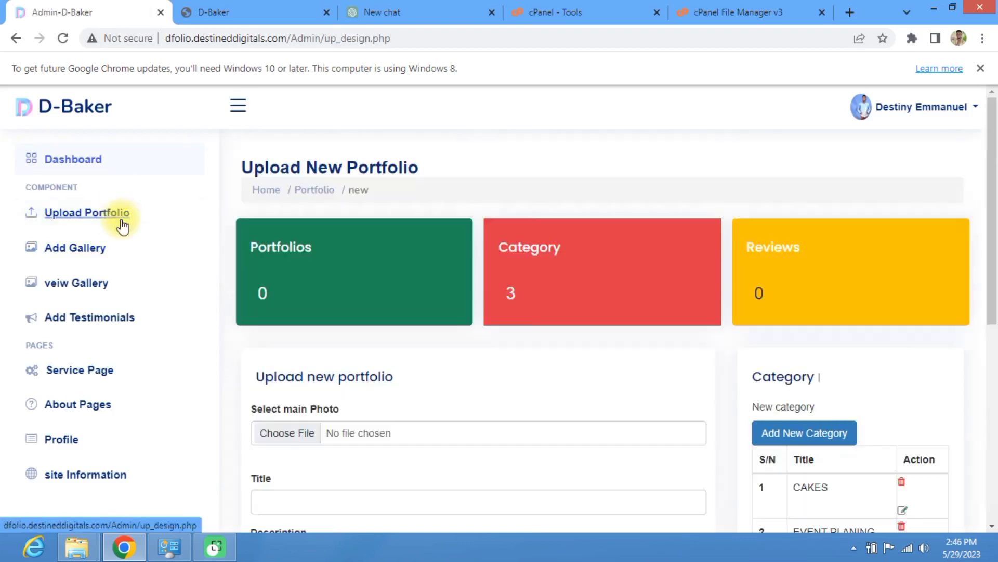
pyautogui.scroll(-7, 357, 249)
pyautogui.scroll(5, 346, 255)
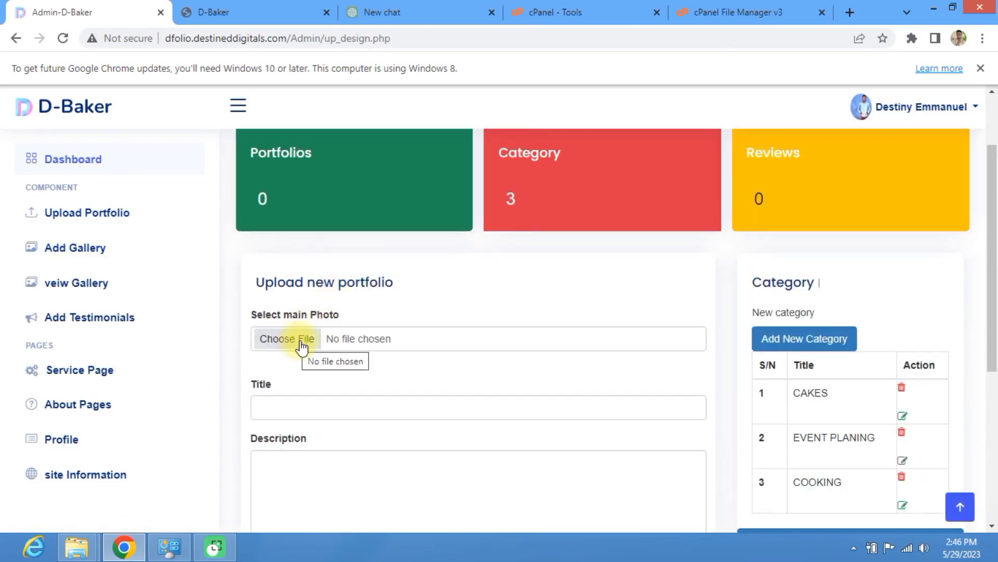
pyautogui.scroll(-1, 322, 348)
pyautogui.scroll(-4, 322, 347)
pyautogui.scroll(4, 323, 347)
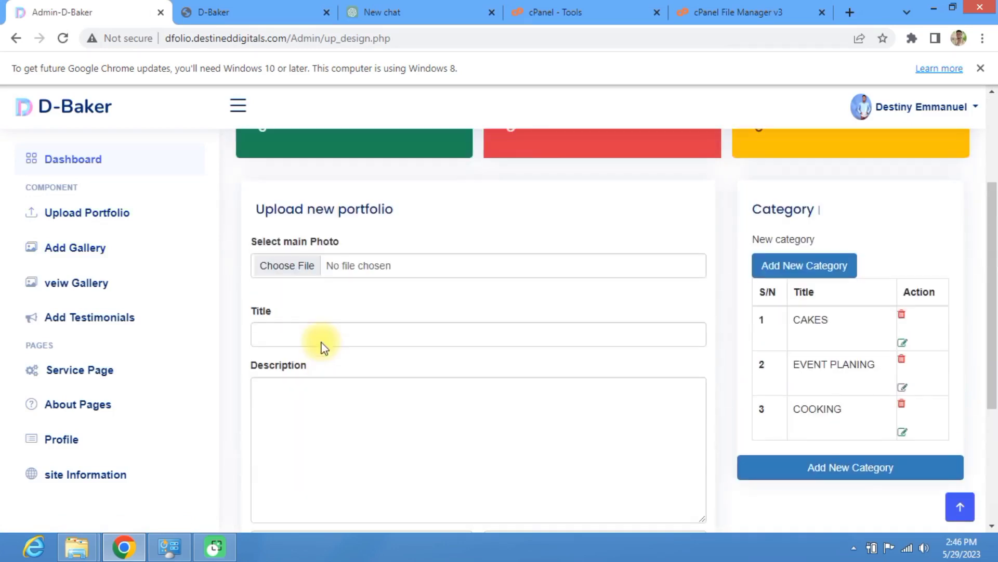
pyautogui.scroll(-5, 323, 343)
pyautogui.scroll(3, 321, 338)
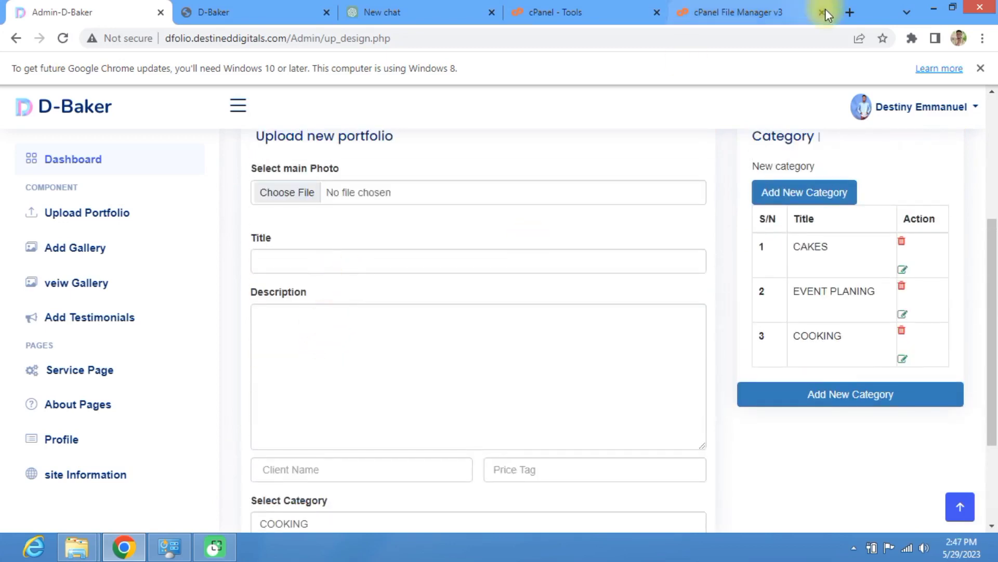
# Step: Search Google for CAKES in a new tab and show the image results
pyautogui.hotkey('ctrl', 't')
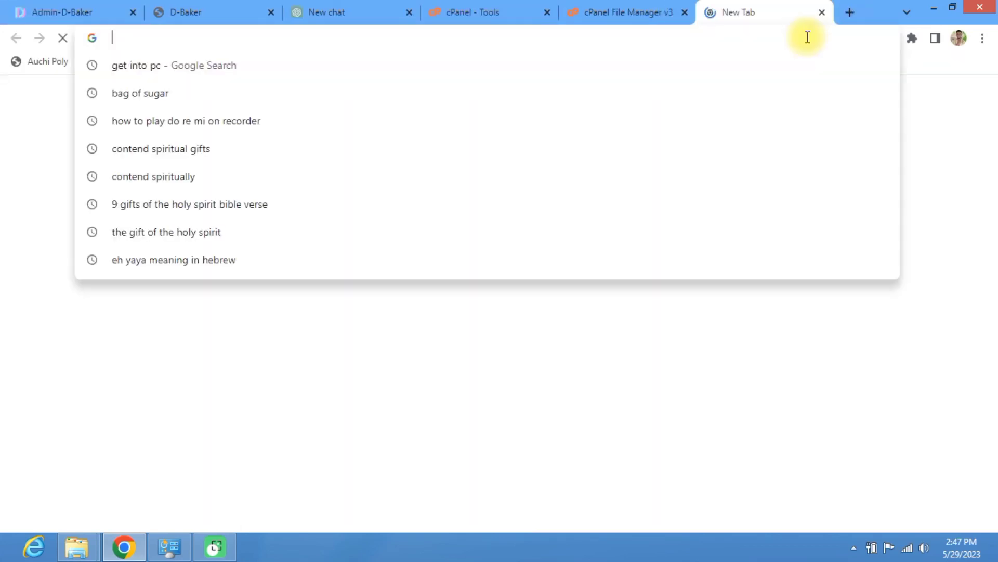
pyautogui.write('CA')
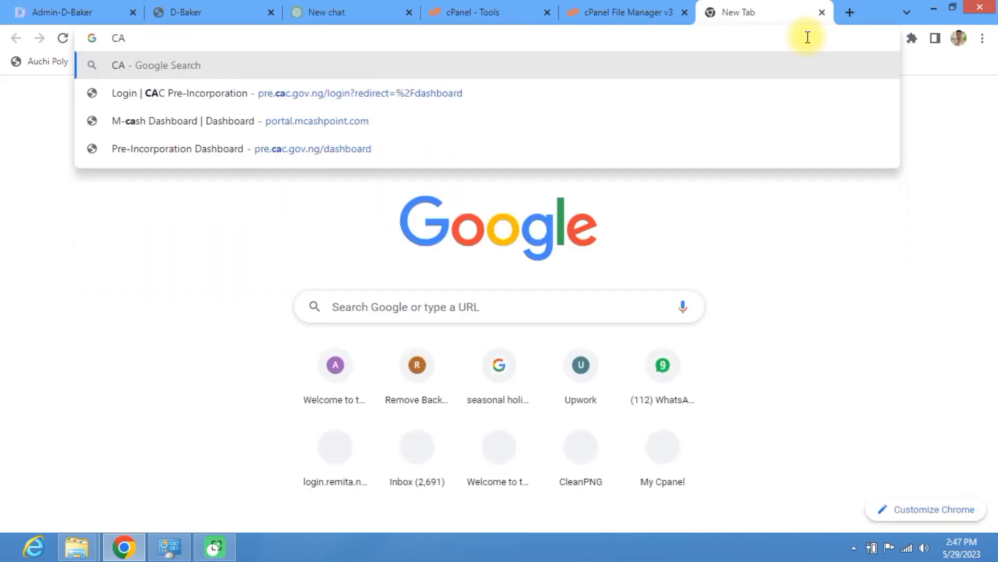
pyautogui.write('KES')
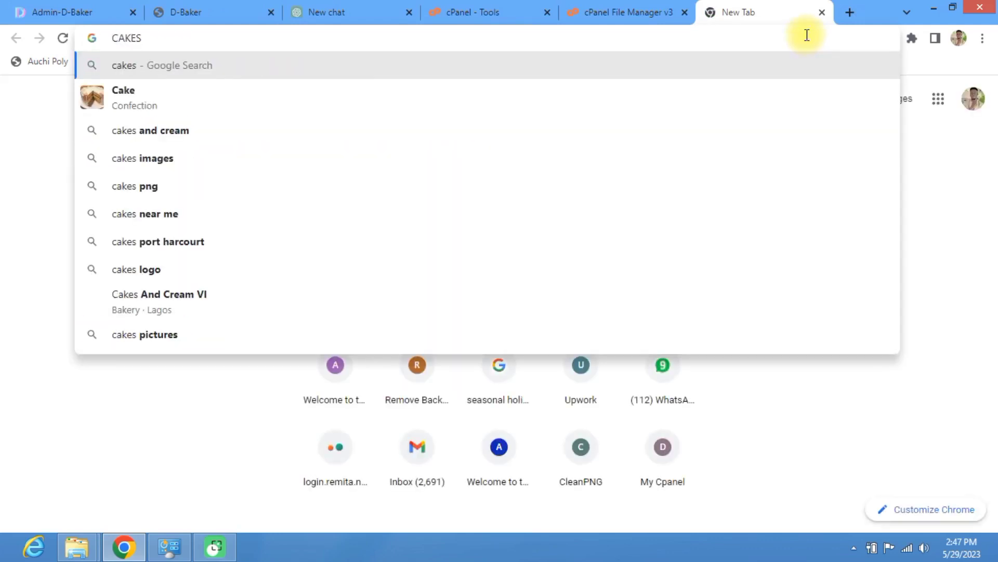
pyautogui.press('Return')
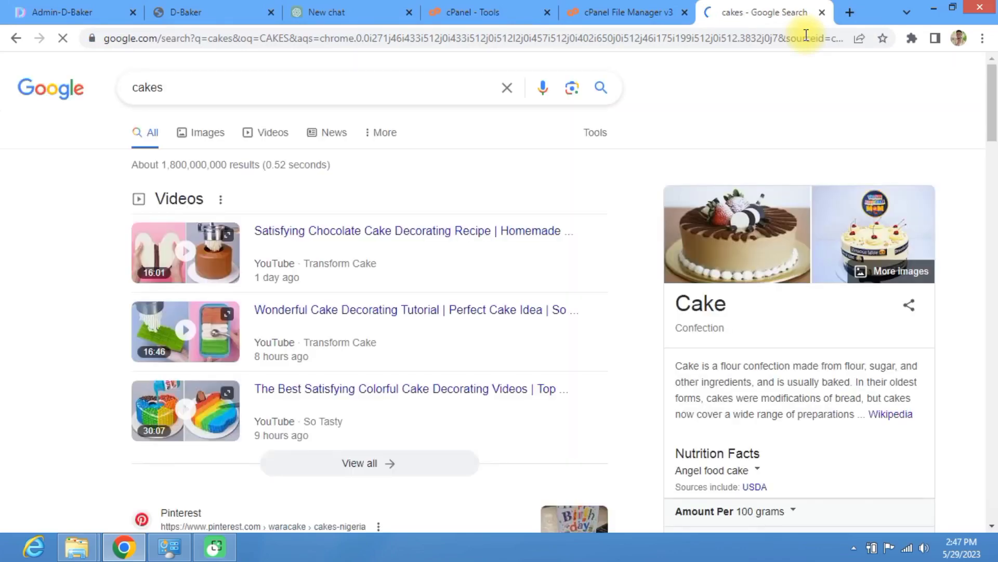
pyautogui.click(245, 157)
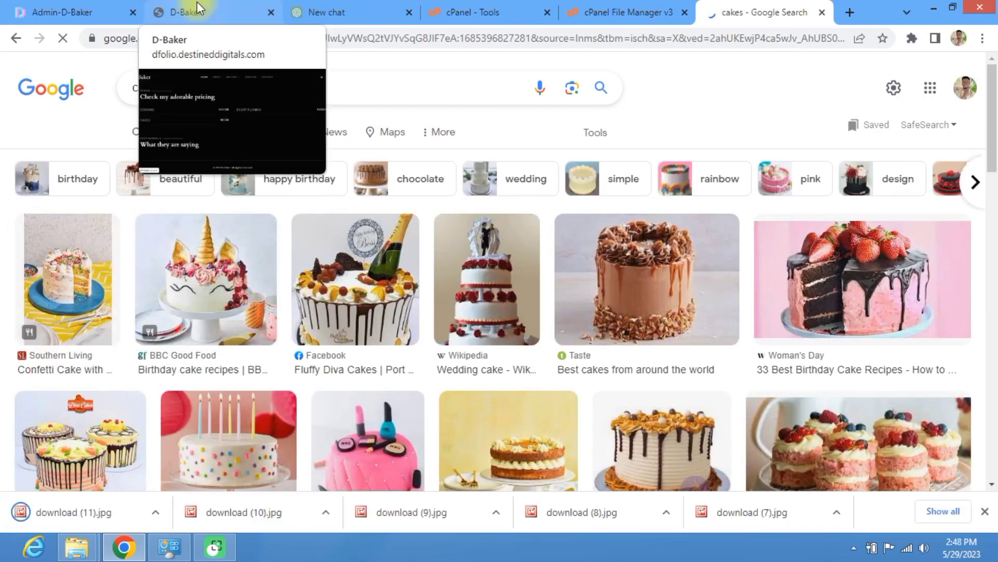
# Step: Back on the upload form, browse the Downloads folder for a main photo, sorted by date
pyautogui.click(73, 11)
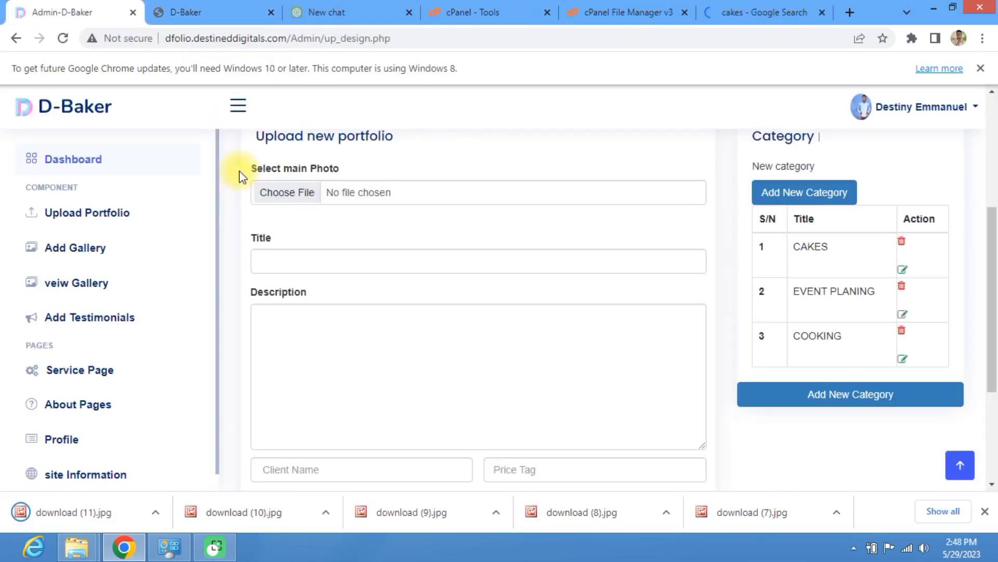
pyautogui.click(295, 194)
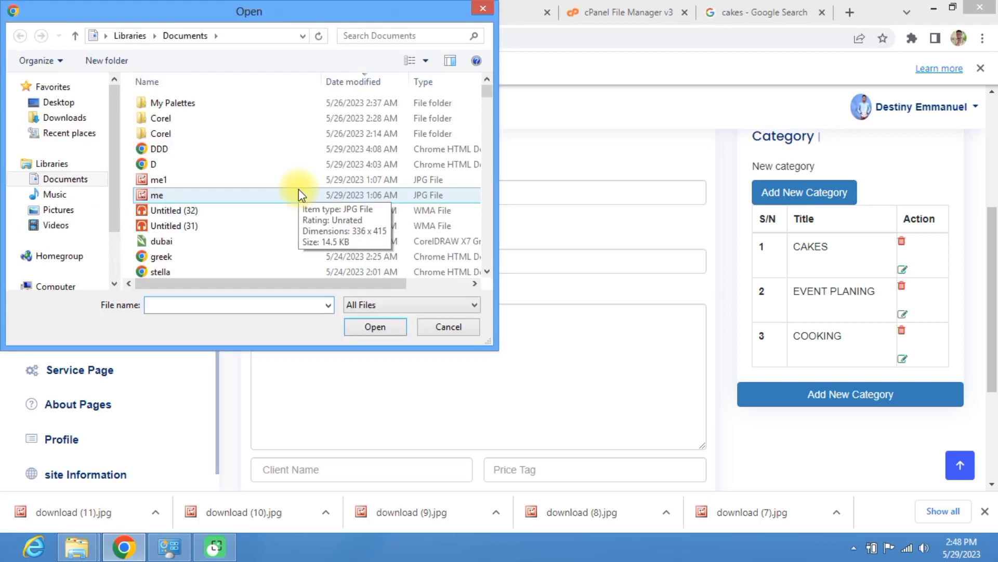
pyautogui.click(50, 121)
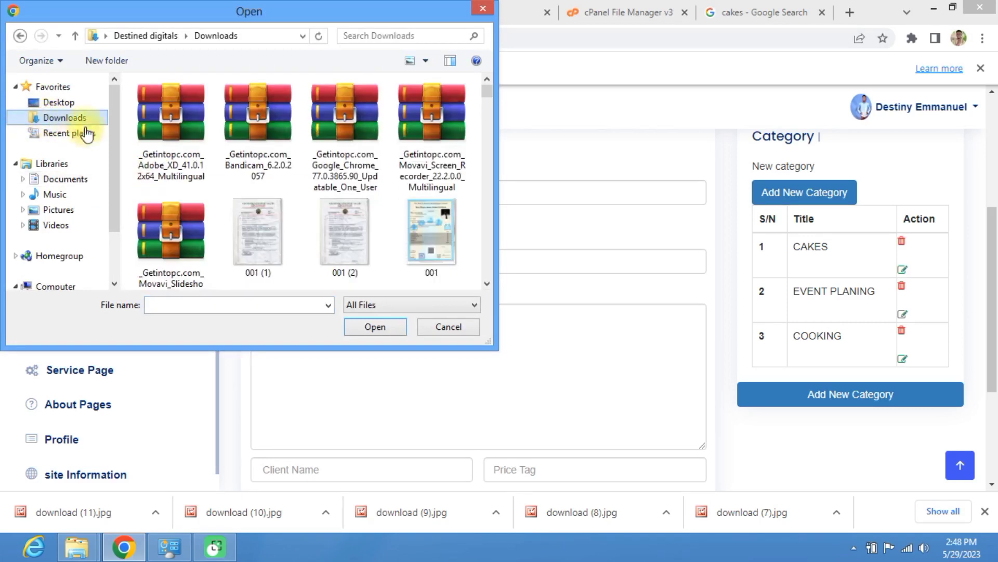
pyautogui.moveTo(486, 285); pyautogui.dragTo(488, 281)
pyautogui.rightClick(302, 199)
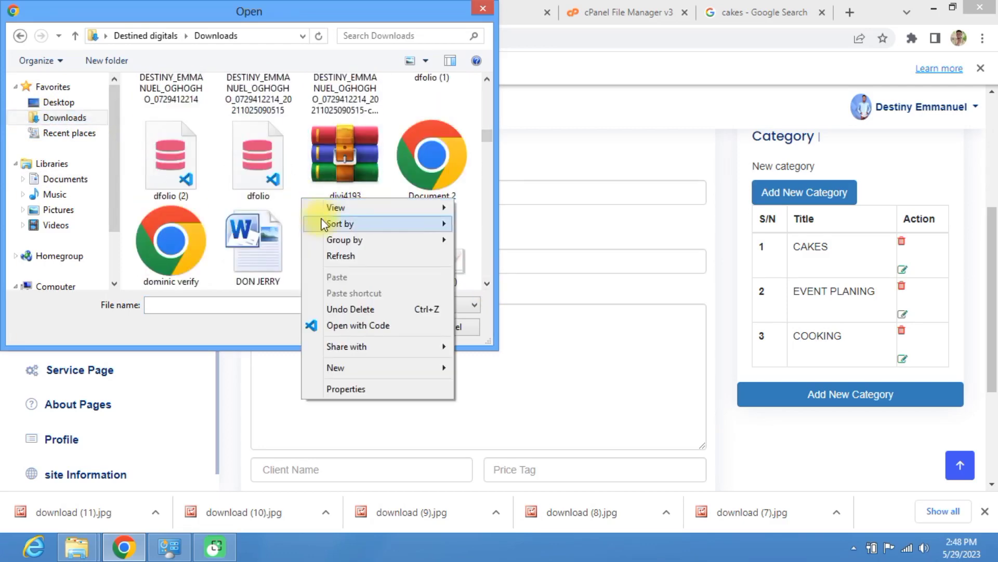
pyautogui.moveTo(397, 229)
pyautogui.click(475, 238)
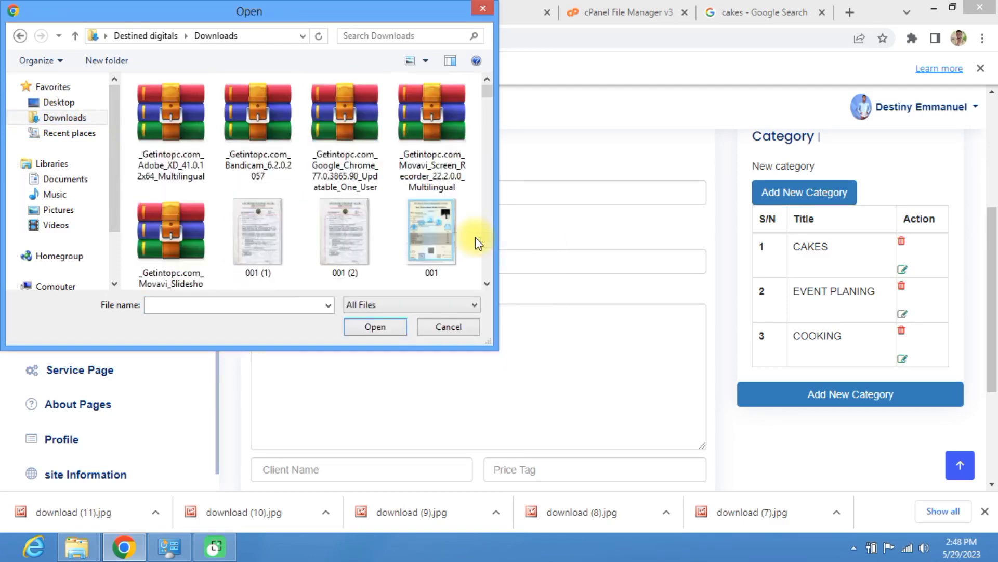
pyautogui.rightClick(301, 192)
pyautogui.moveTo(341, 219)
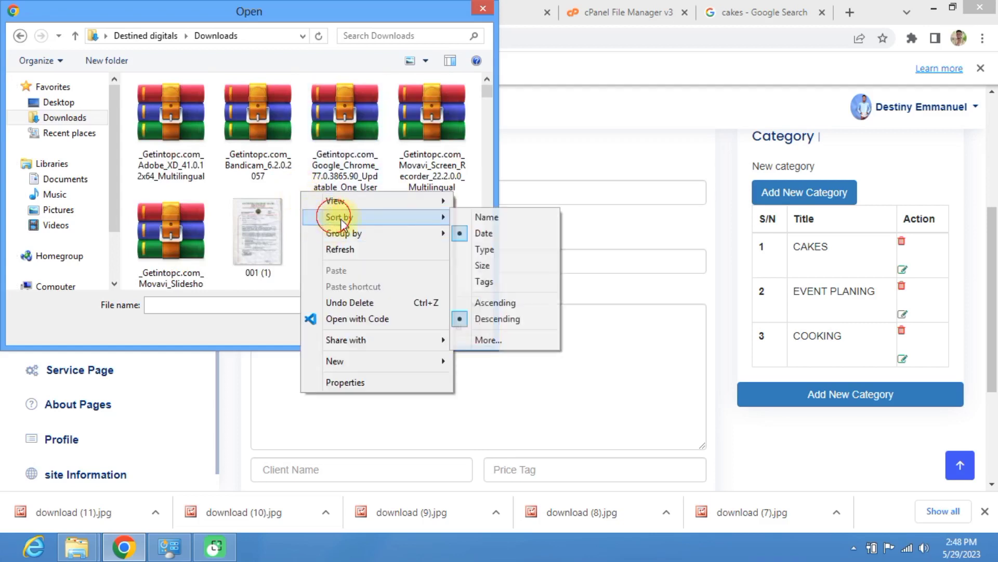
pyautogui.click(483, 234)
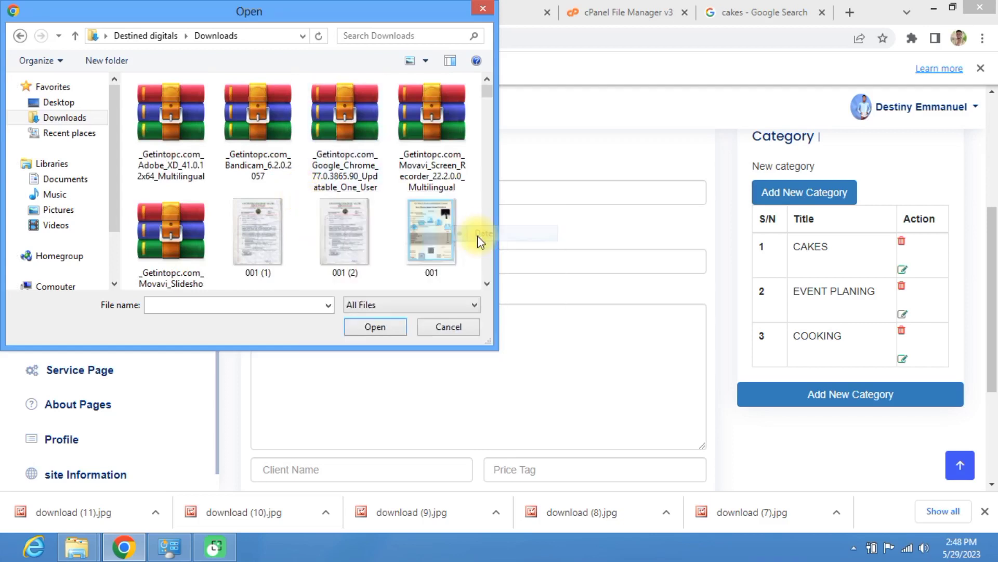
# Step: Attach download (7).jpg as the portfolio's main photo
pyautogui.rightClick(297, 193)
pyautogui.click(282, 304)
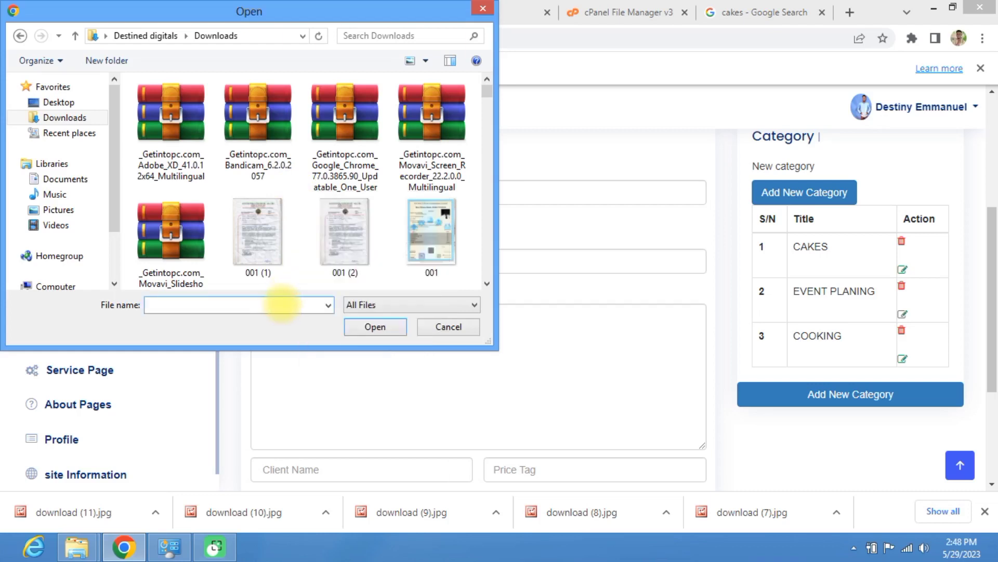
pyautogui.write('D')
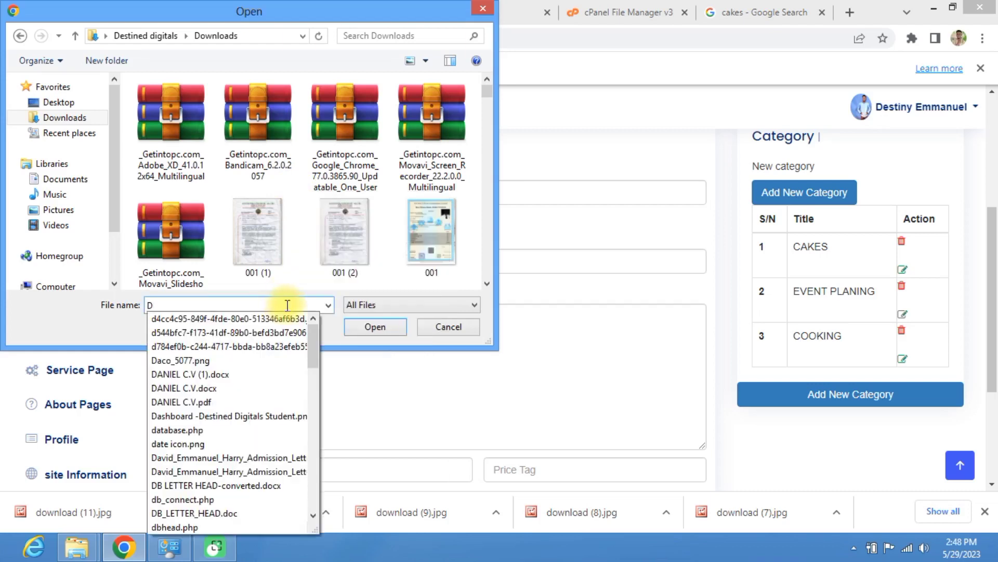
pyautogui.write('O')
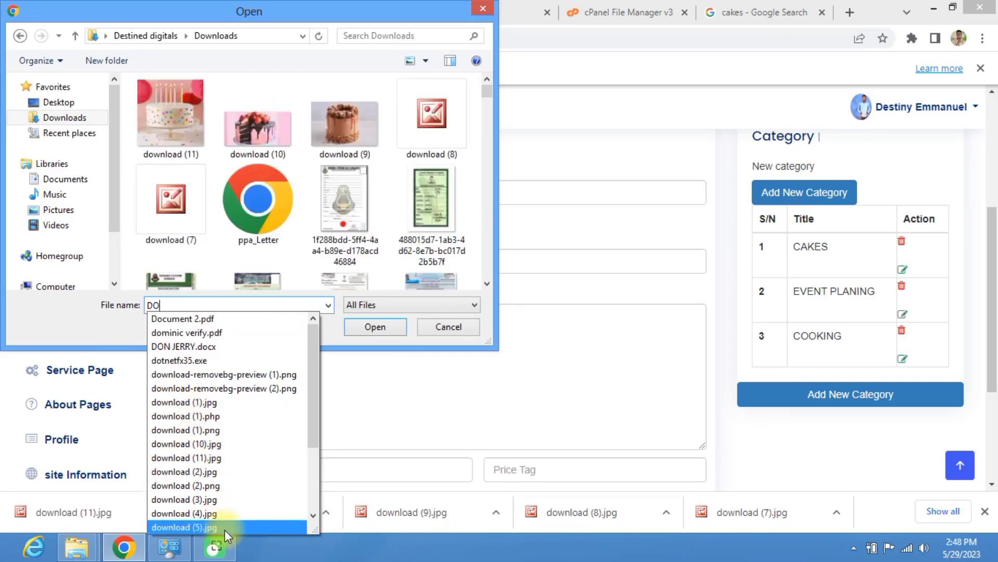
pyautogui.scroll(-1, 209, 407)
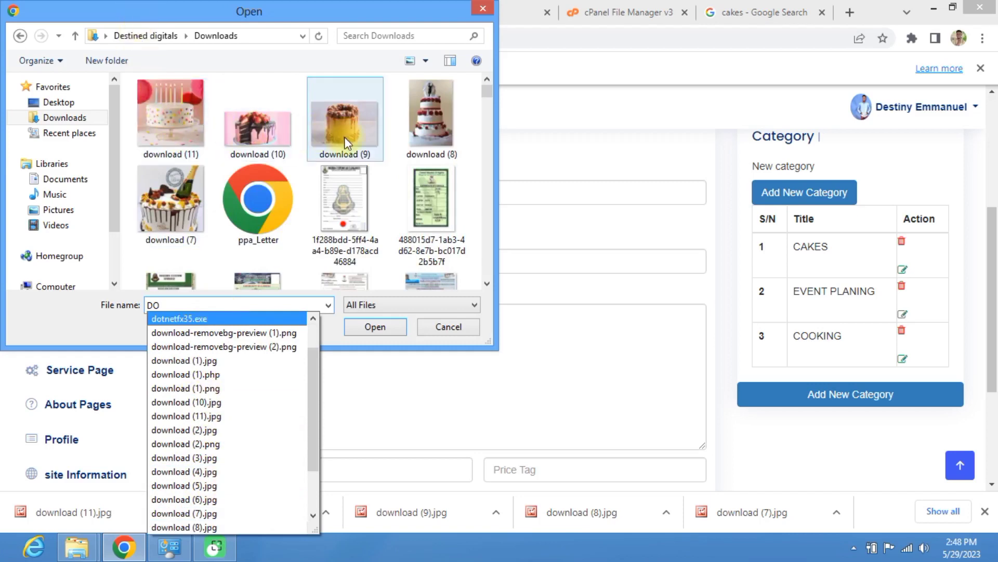
pyautogui.click(176, 213)
pyautogui.click(378, 329)
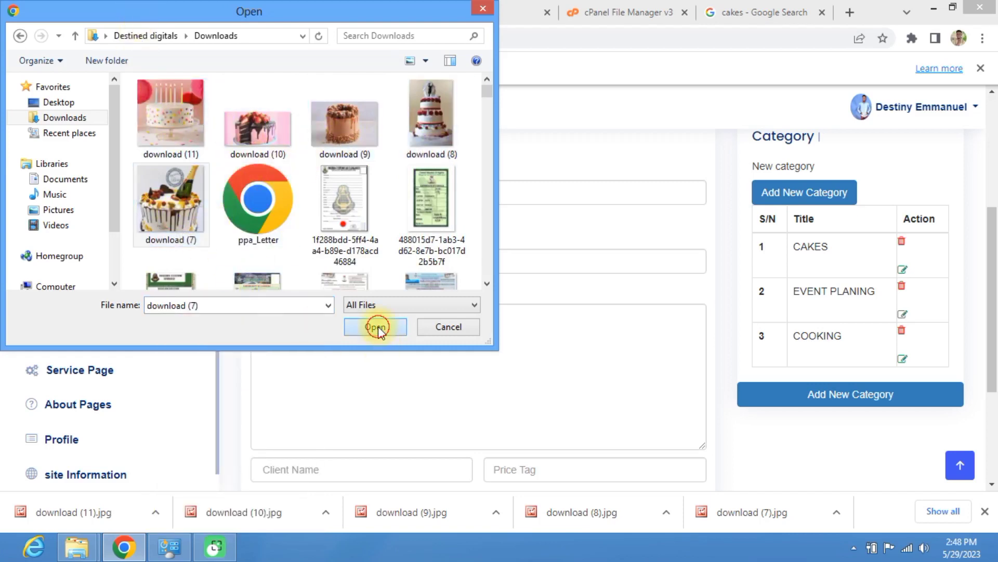
pyautogui.click(329, 265)
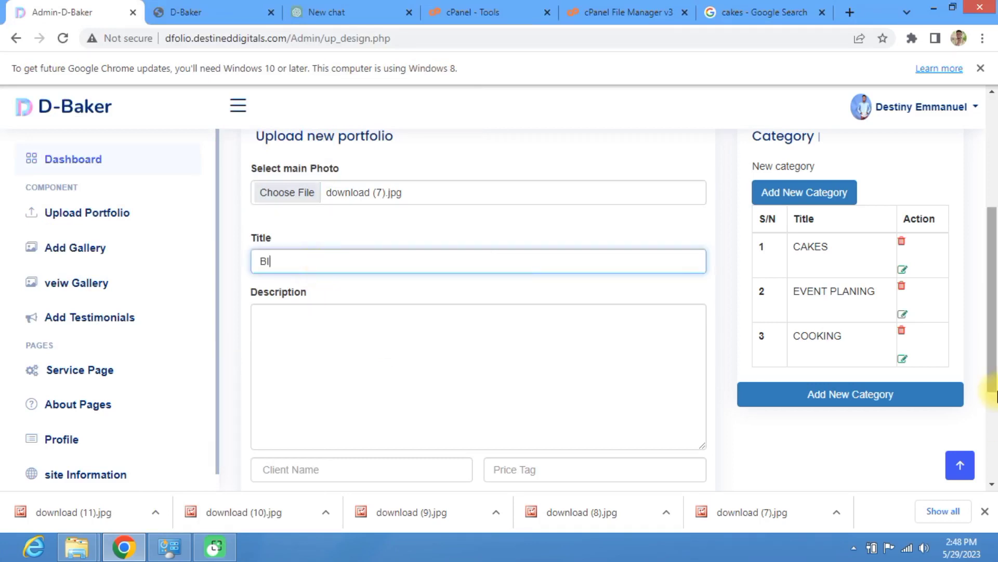
# Step: Enter the title BIRTHDAY CAKE and the description 'THIS IS A BITHDAY CAKE'
pyautogui.write('BIRTHDAY CAKE')
pyautogui.click(368, 345)
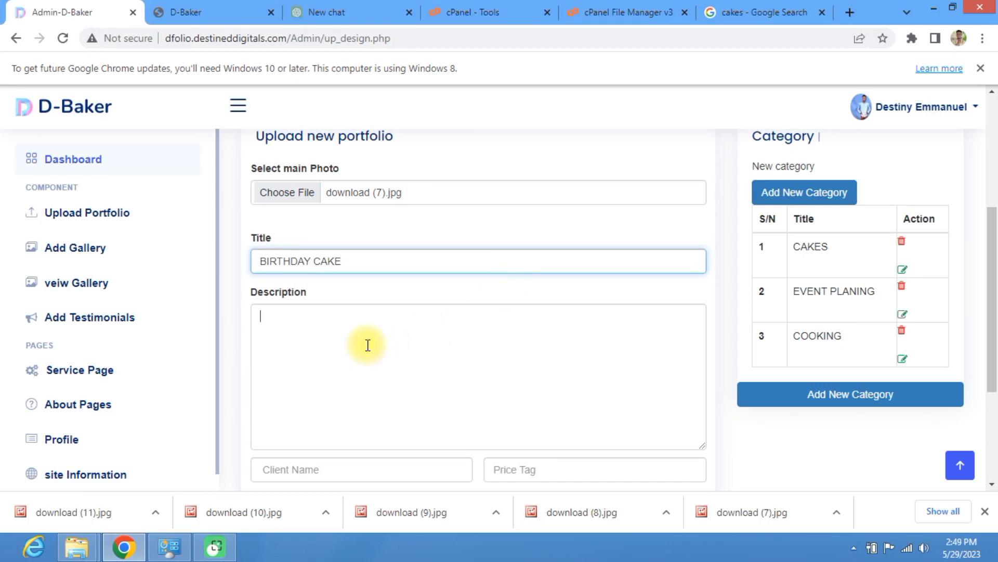
pyautogui.write('THIS')
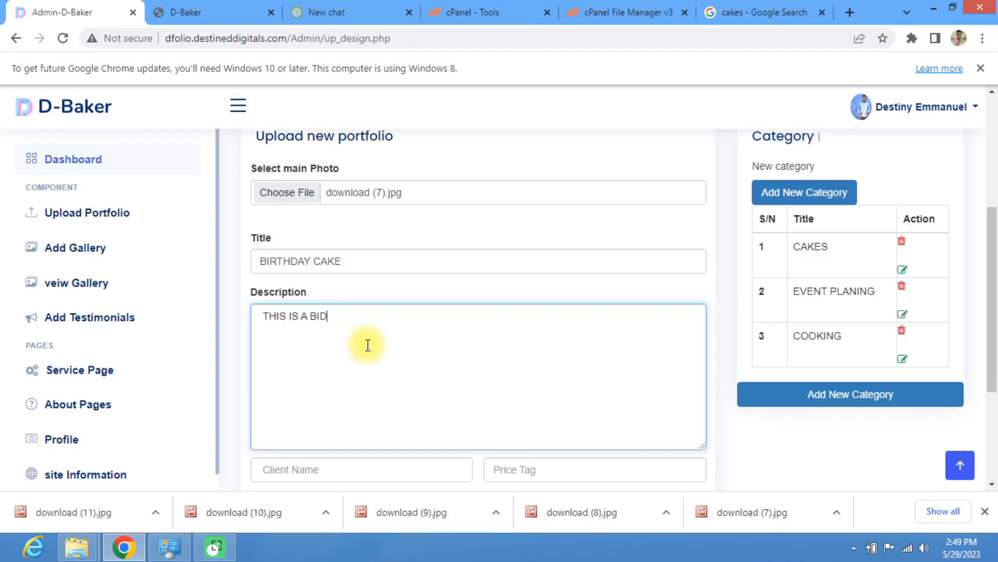
pyautogui.write('IS A BITHDAY CAKE')
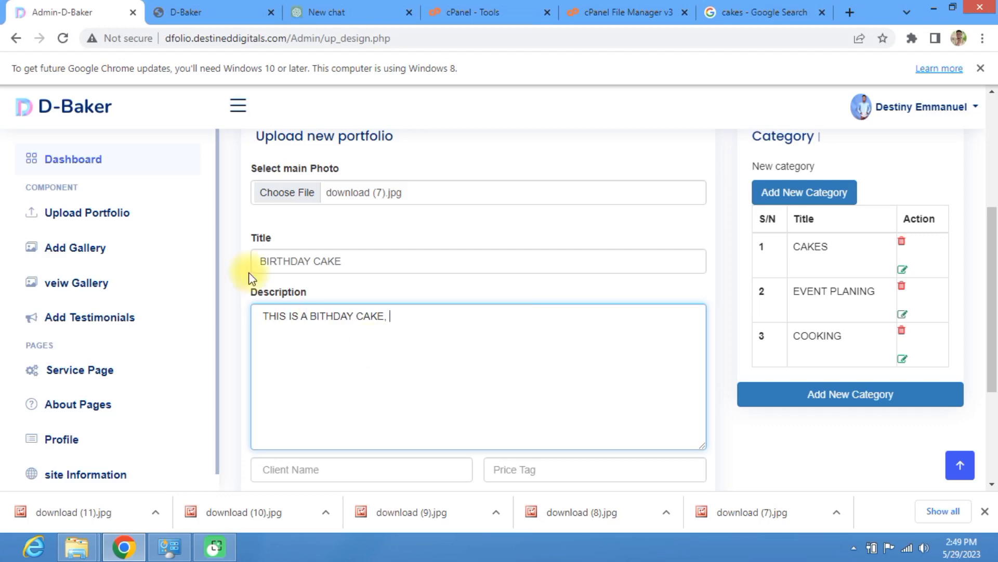
pyautogui.scroll(-4, 321, 319)
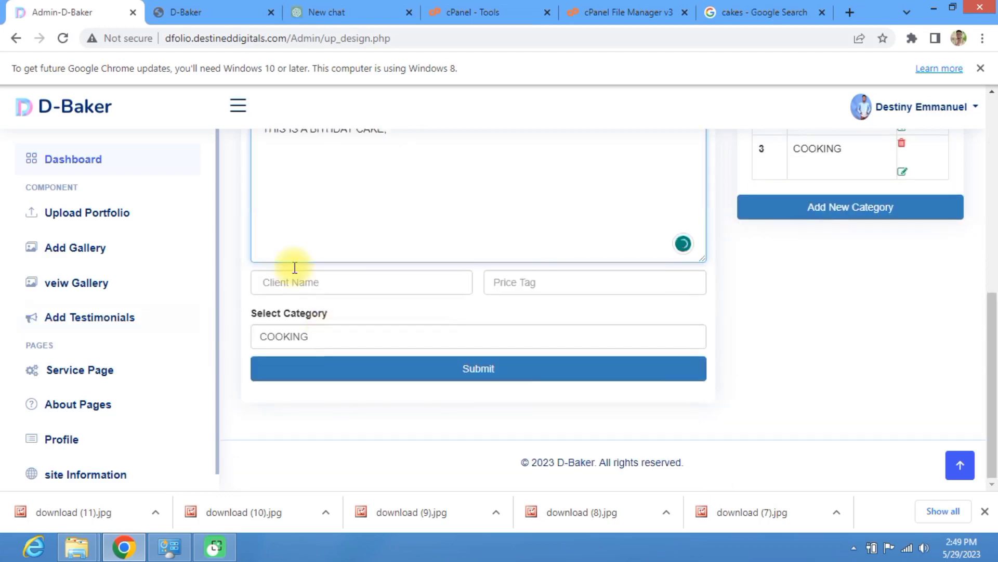
pyautogui.scroll(6, 312, 275)
pyautogui.scroll(-4, 364, 346)
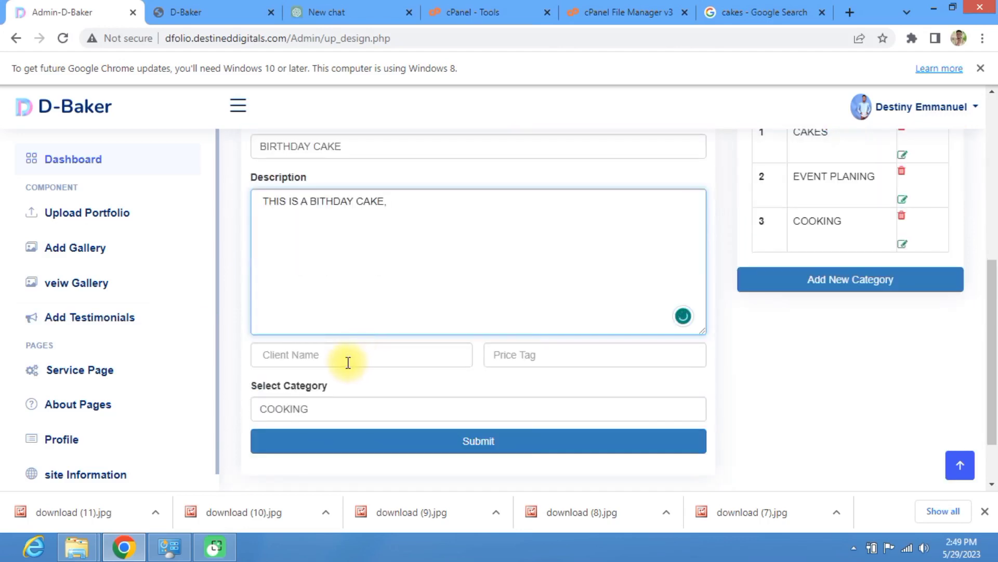
# Step: Set the client name to destined Digitlas and the price tag to N10000
pyautogui.click(349, 360)
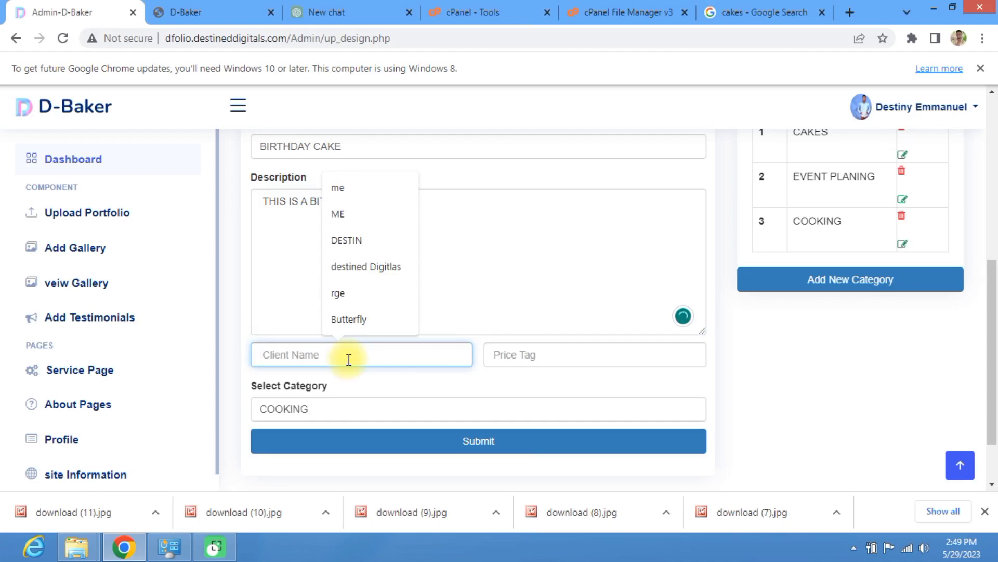
pyautogui.write('DE')
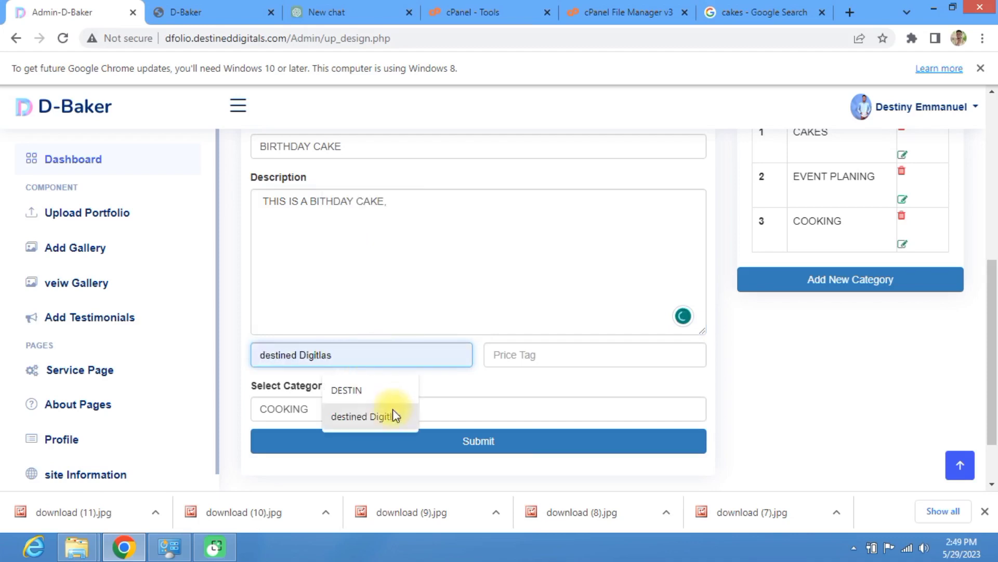
pyautogui.click(387, 424)
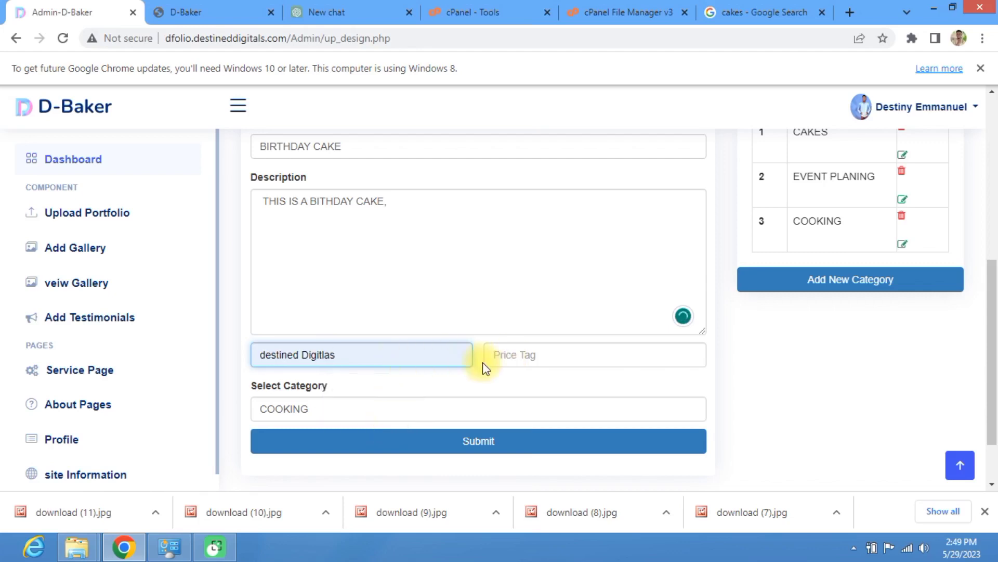
pyautogui.click(503, 355)
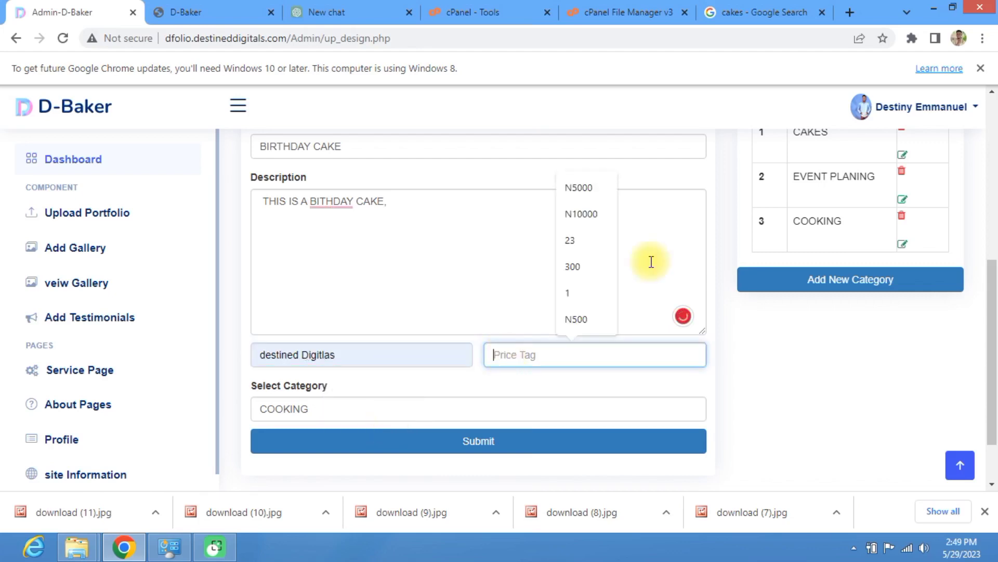
pyautogui.click(591, 214)
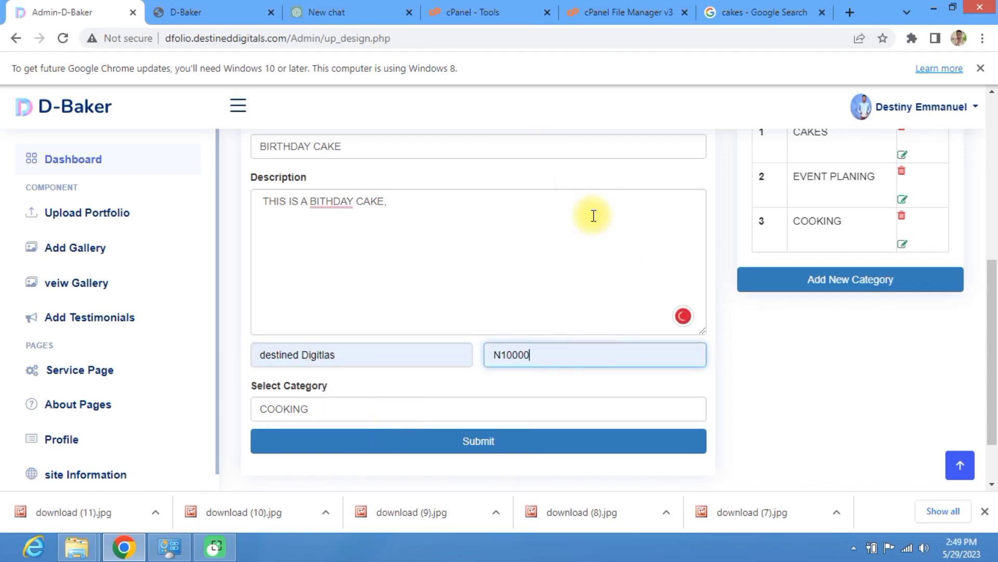
# Step: Choose the CAKES category, submit the portfolio, and dismiss the success alert
pyautogui.click(306, 406)
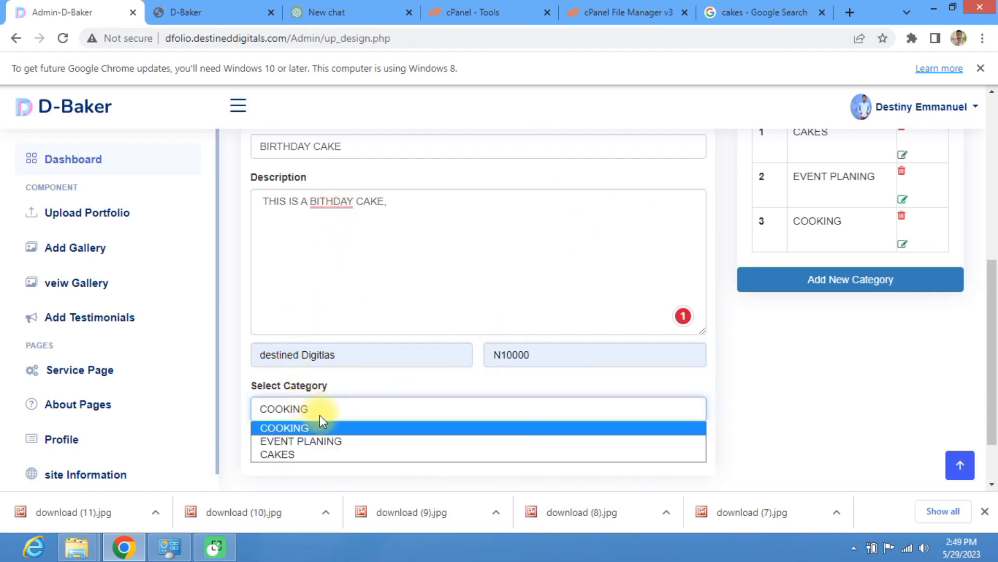
pyautogui.click(299, 453)
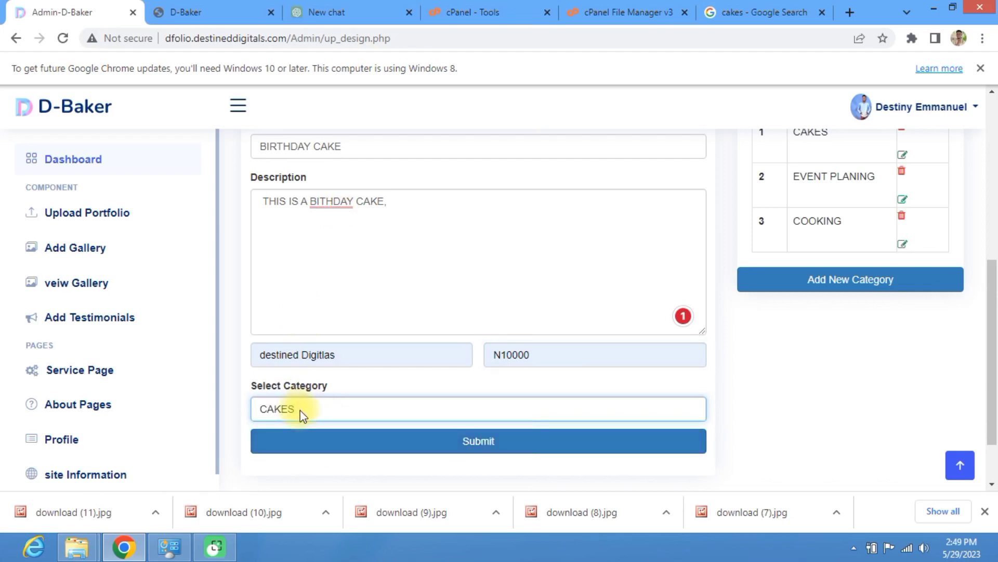
pyautogui.click(304, 410)
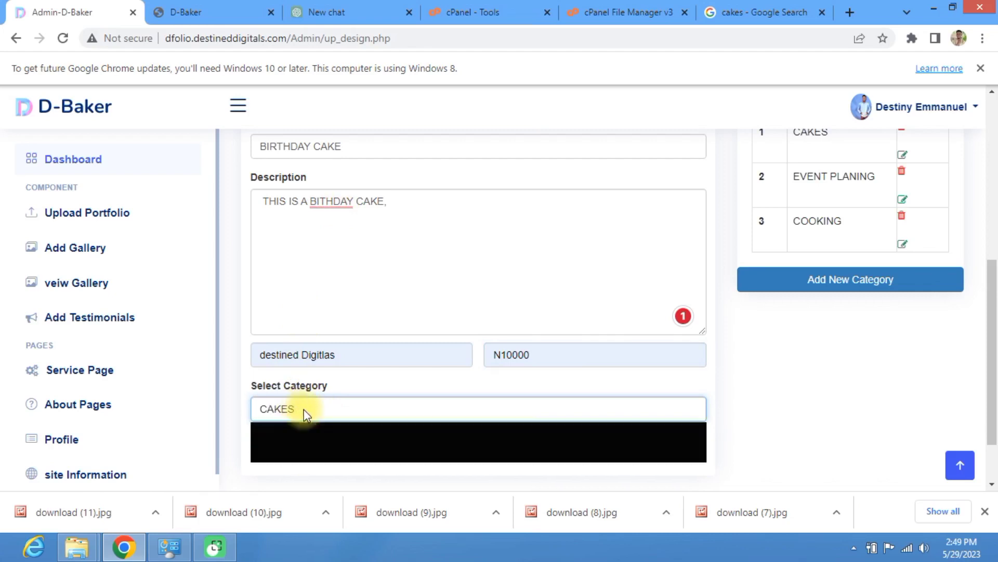
pyautogui.click(296, 452)
pyautogui.click(308, 405)
pyautogui.click(295, 454)
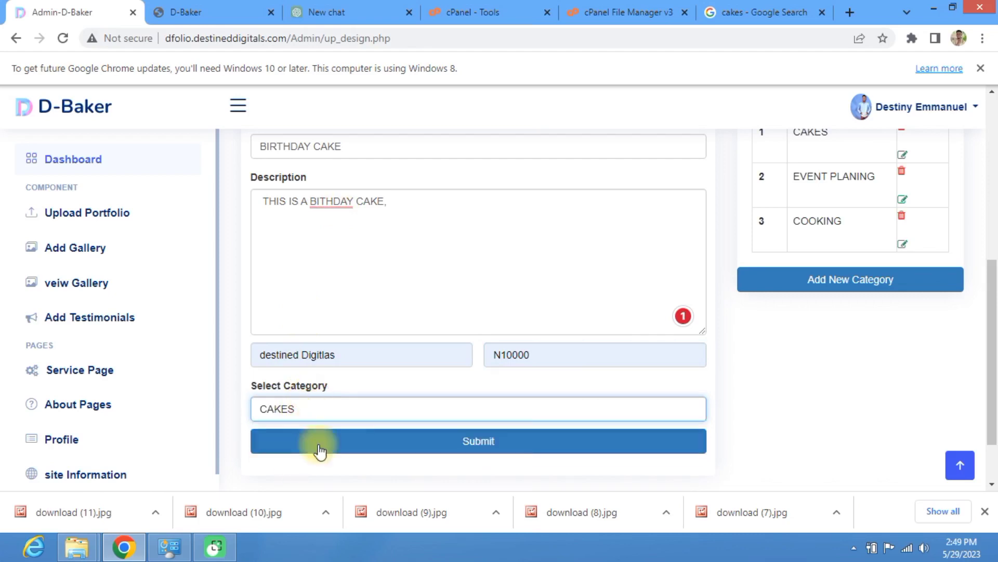
pyautogui.click(473, 454)
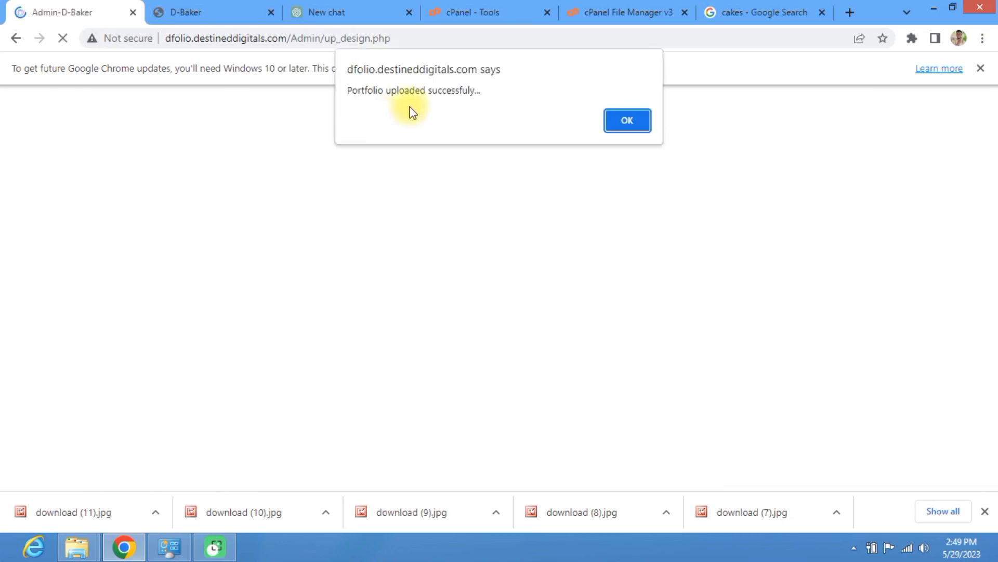
pyautogui.click(628, 121)
# Step: On the public D-Baker site, go to HOME and open the BIRTHDAY CAKE portfolio card
pyautogui.click(218, 5)
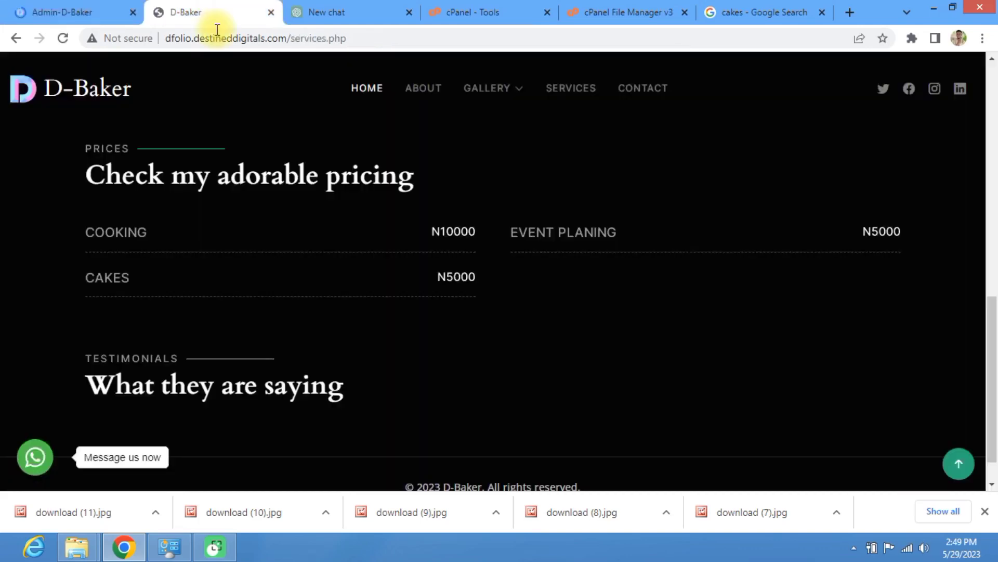
pyautogui.moveTo(380, 39); pyautogui.dragTo(329, 38)
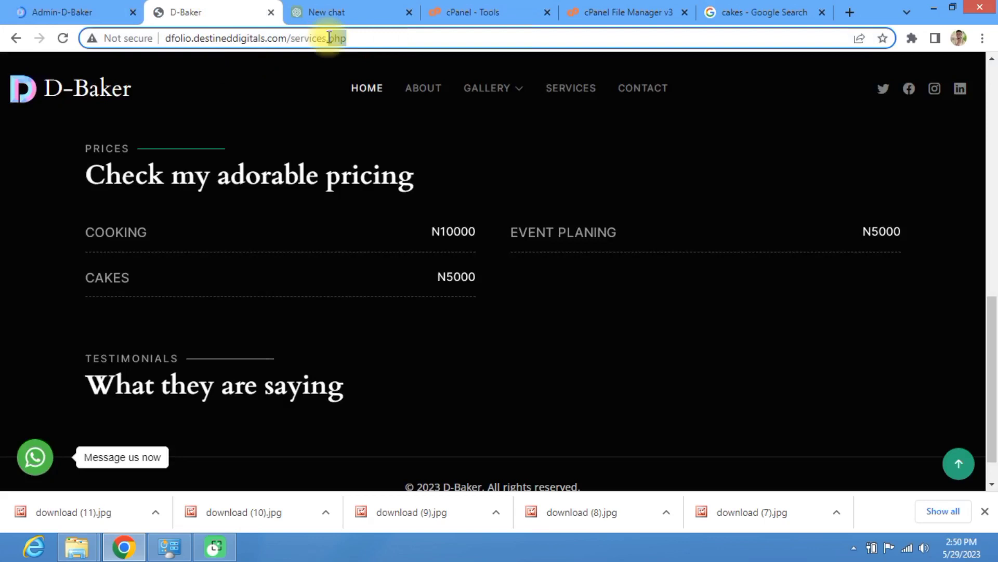
pyautogui.click(372, 88)
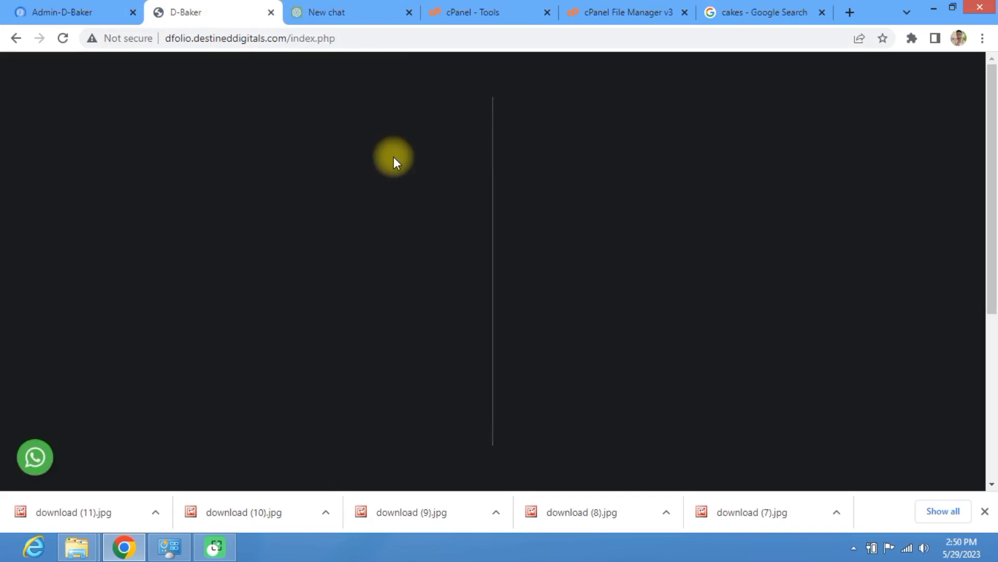
pyautogui.scroll(-5, 365, 177)
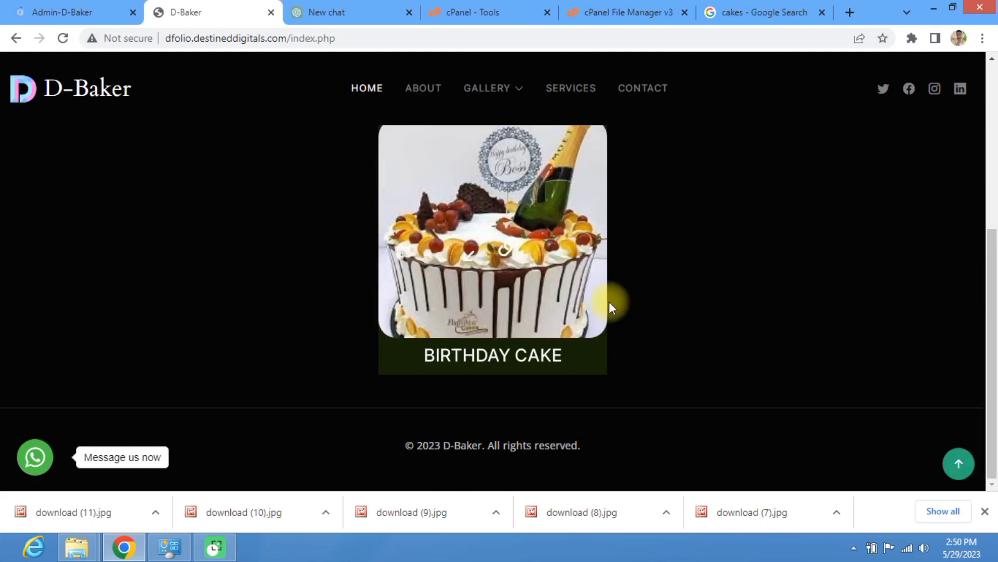
pyautogui.click(512, 252)
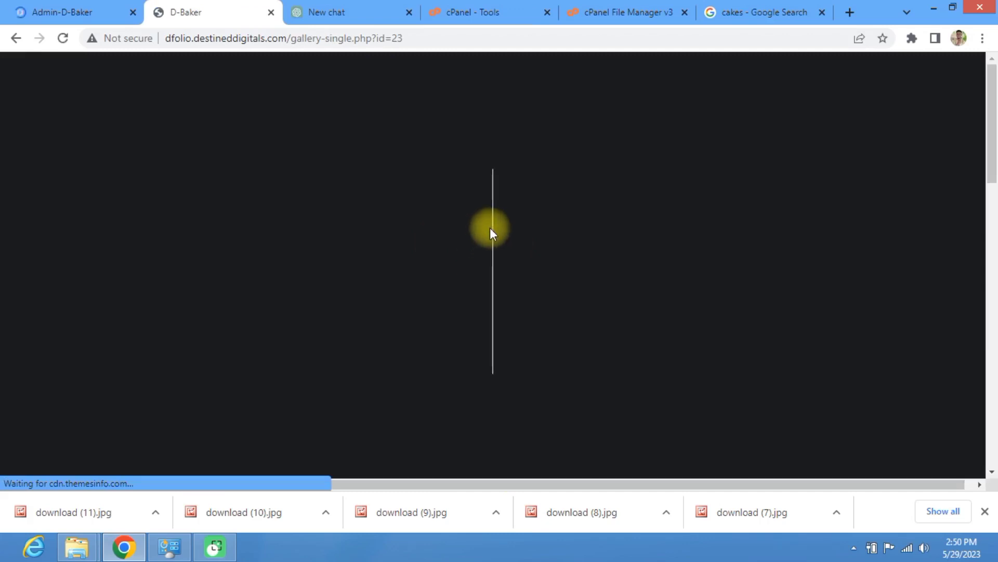
# Step: Check the BIRTHDAY CAKE page's description, client name and project date
pyautogui.scroll(-6, 491, 235)
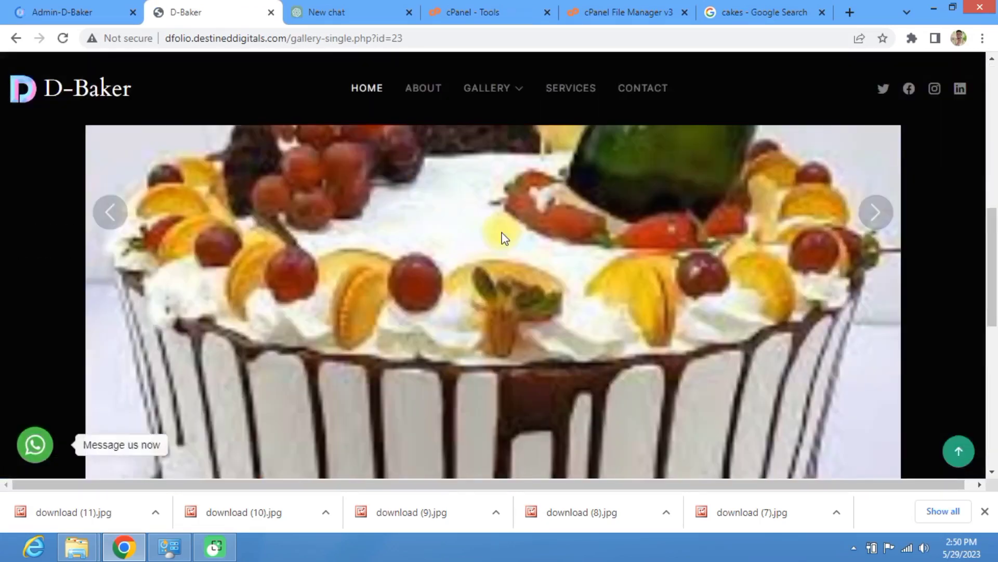
pyautogui.scroll(-10, 501, 234)
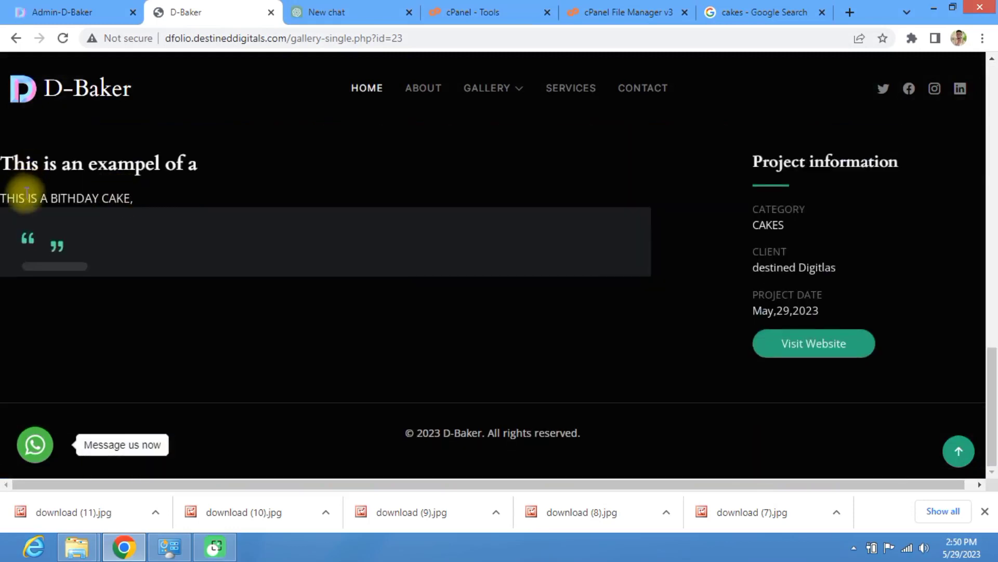
pyautogui.moveTo(2, 198); pyautogui.dragTo(137, 202)
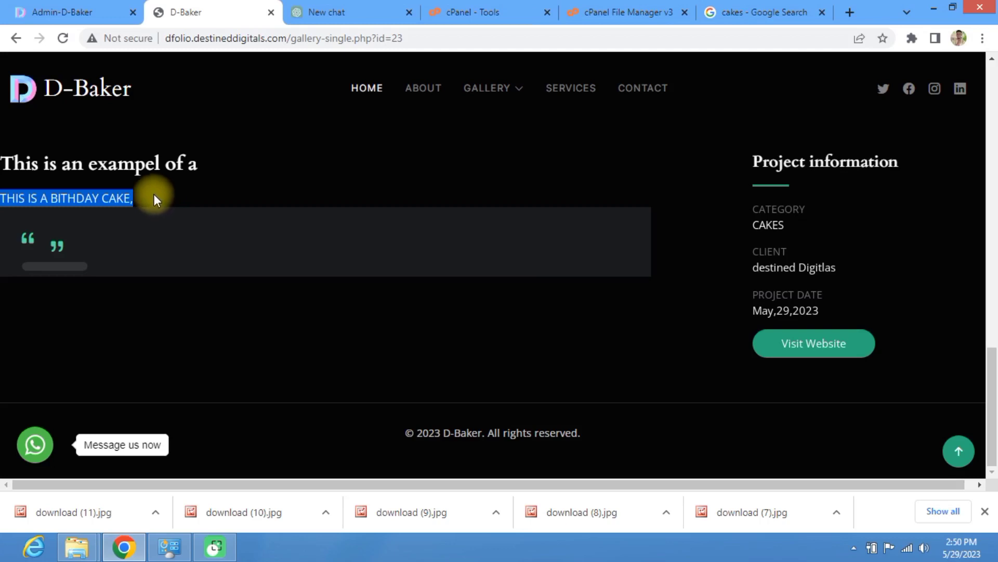
pyautogui.click(155, 195)
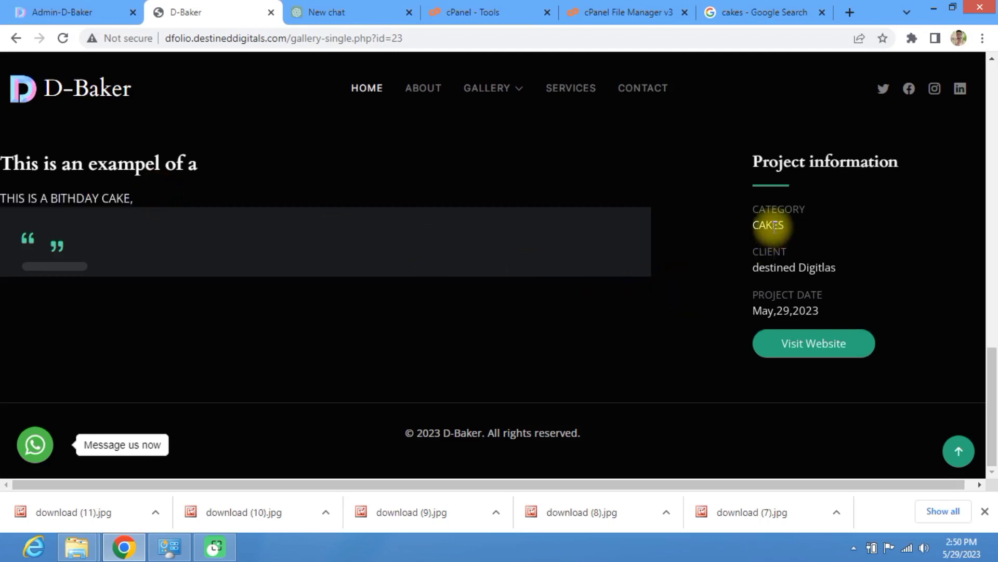
pyautogui.moveTo(751, 267); pyautogui.dragTo(845, 268)
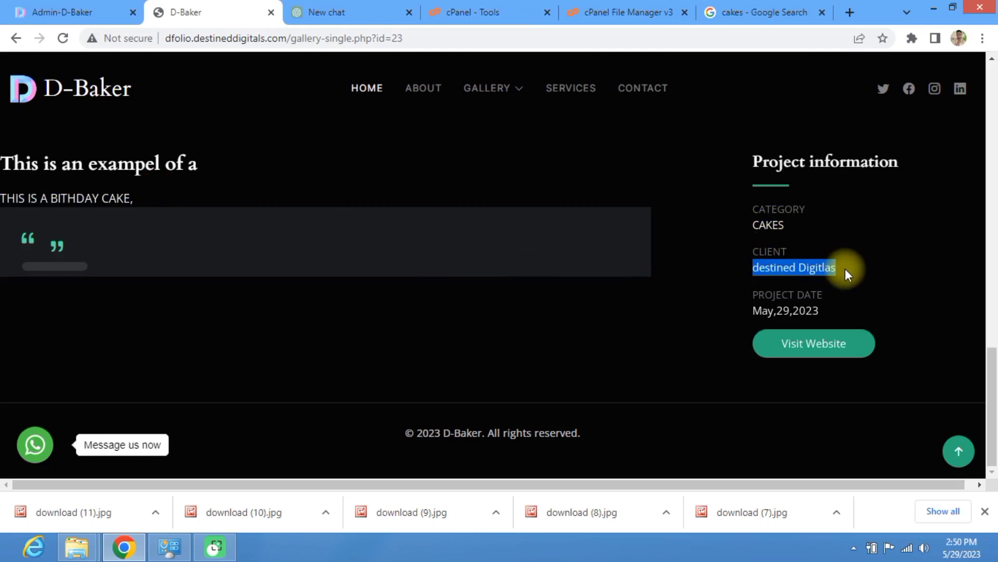
pyautogui.moveTo(754, 311); pyautogui.dragTo(819, 315)
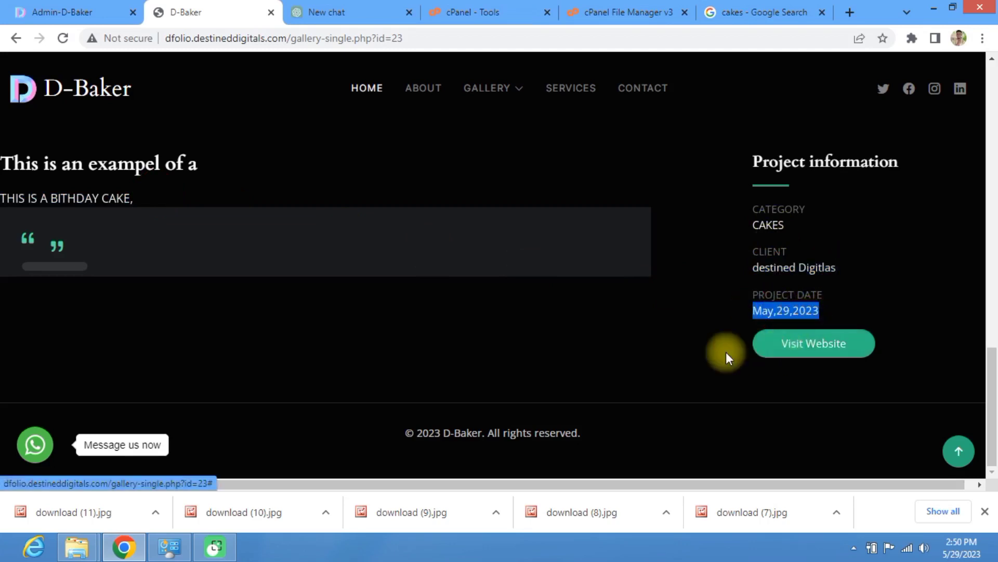
# Step: Scroll through the rest of the cake page, then return to the admin upload page
pyautogui.scroll(5, 724, 351)
pyautogui.scroll(3, 722, 350)
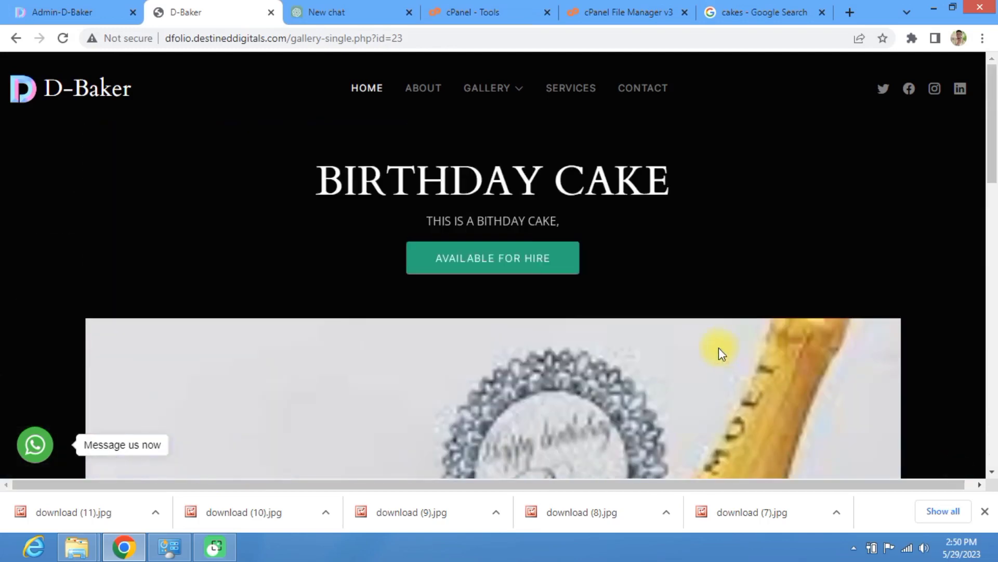
pyautogui.scroll(-6, 539, 290)
pyautogui.scroll(-4, 531, 291)
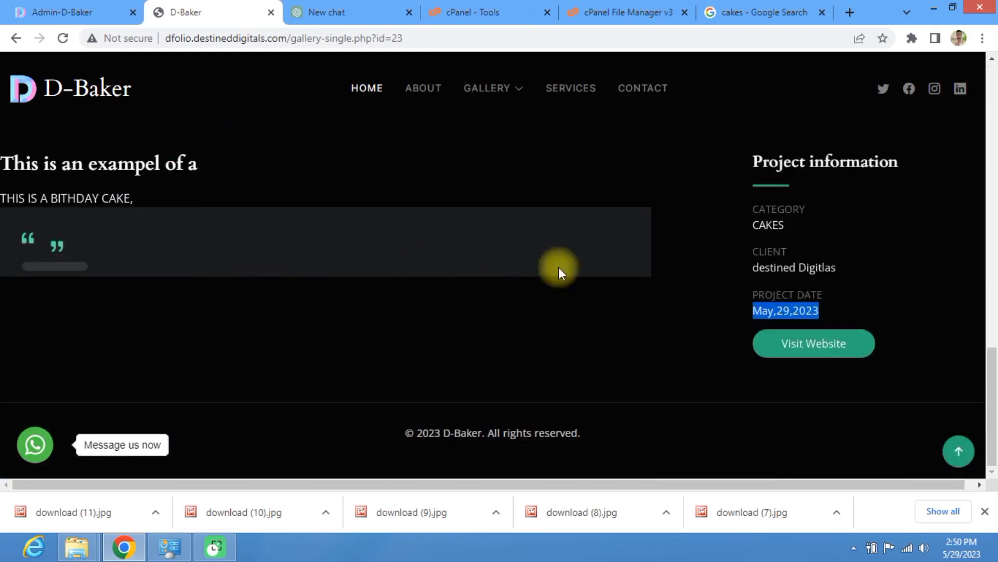
pyautogui.scroll(8, 649, 276)
pyautogui.scroll(-2, 740, 276)
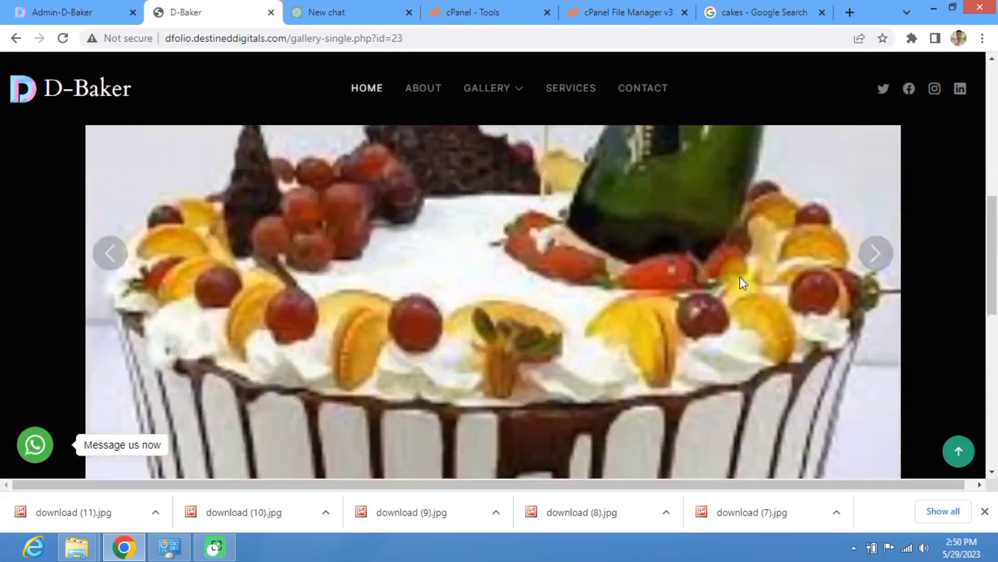
pyautogui.scroll(-3, 741, 277)
pyautogui.scroll(6, 741, 276)
pyautogui.scroll(-5, 808, 299)
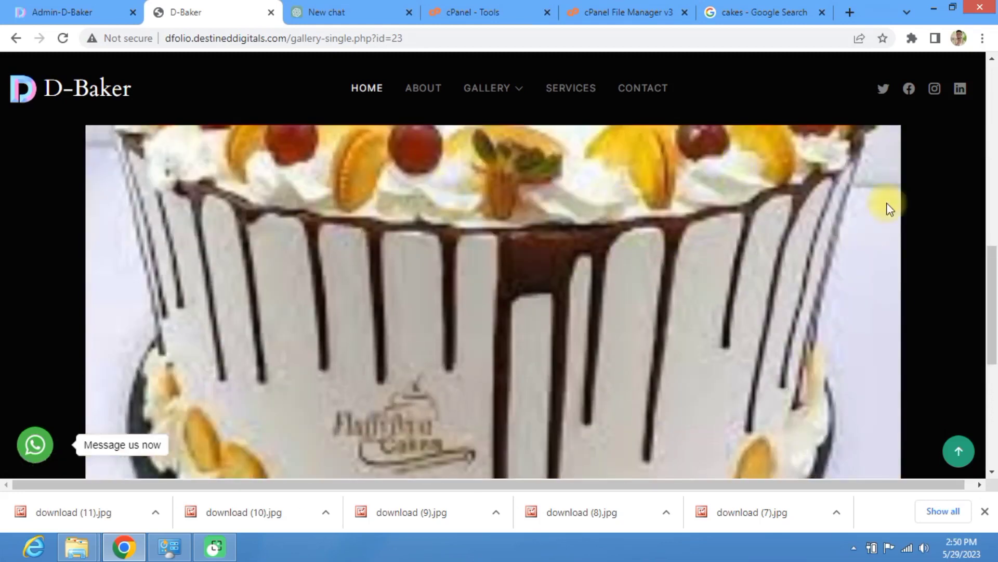
pyautogui.scroll(-3, 592, 265)
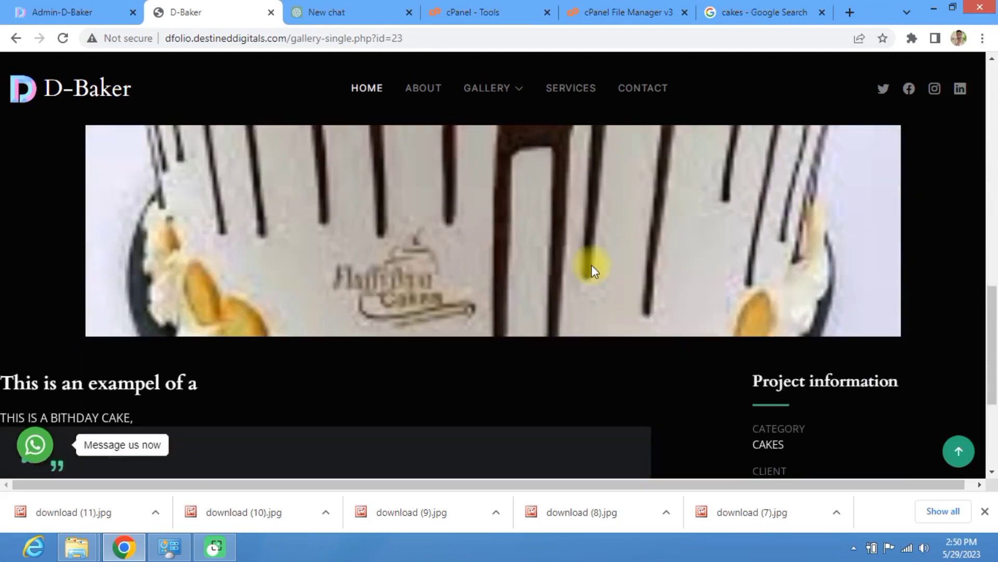
pyautogui.scroll(3, 598, 250)
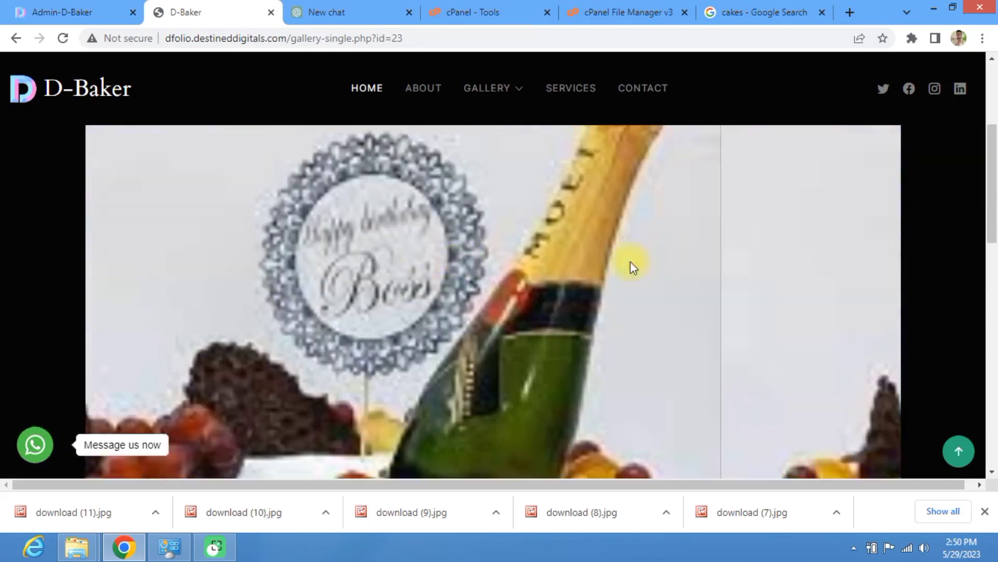
pyautogui.scroll(-6, 552, 283)
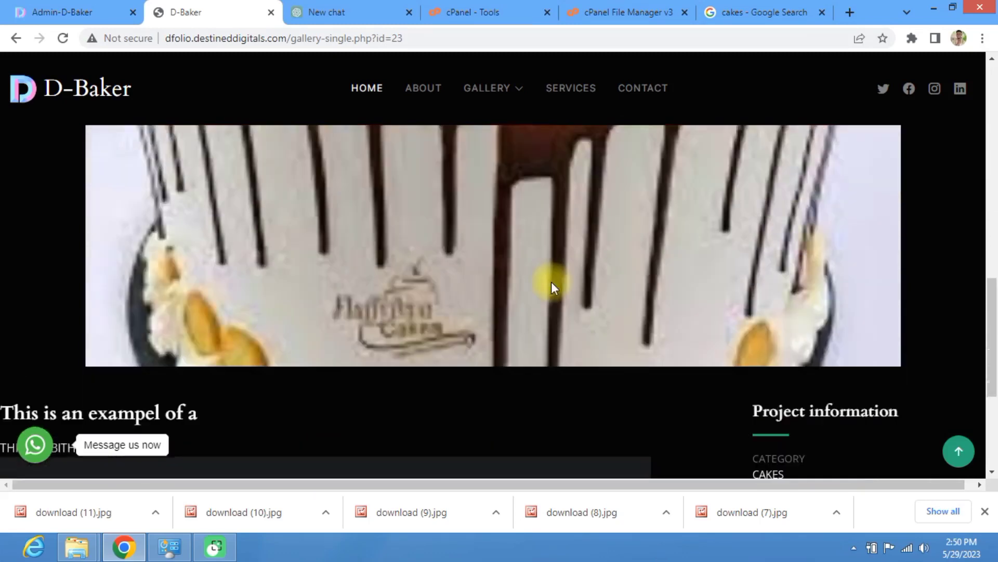
pyautogui.scroll(5, 553, 280)
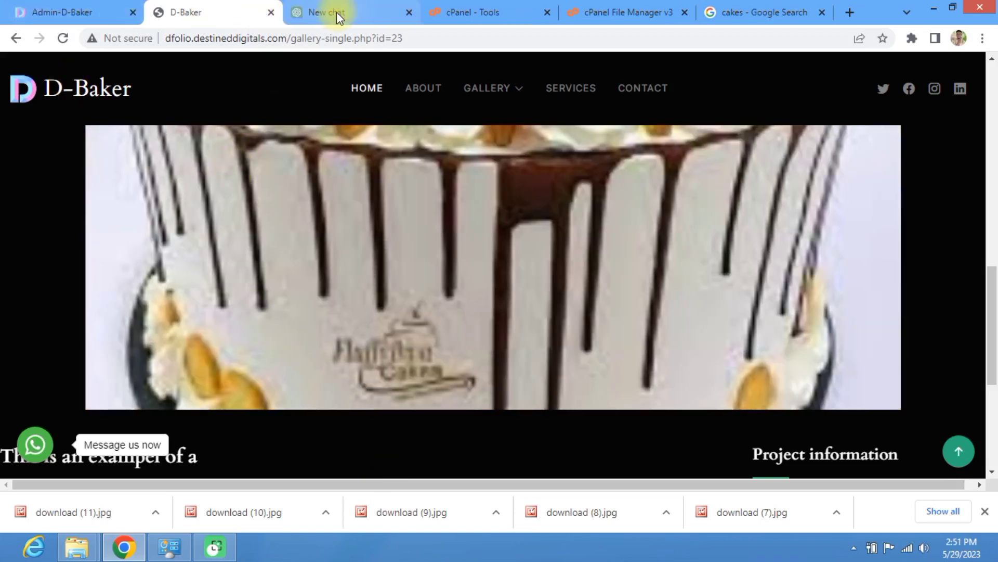
pyautogui.click(104, 12)
# Step: Reload the admin dashboard and open the BIRTHDAY CAKE gallery editor from Top Selling
pyautogui.scroll(-1, 286, 298)
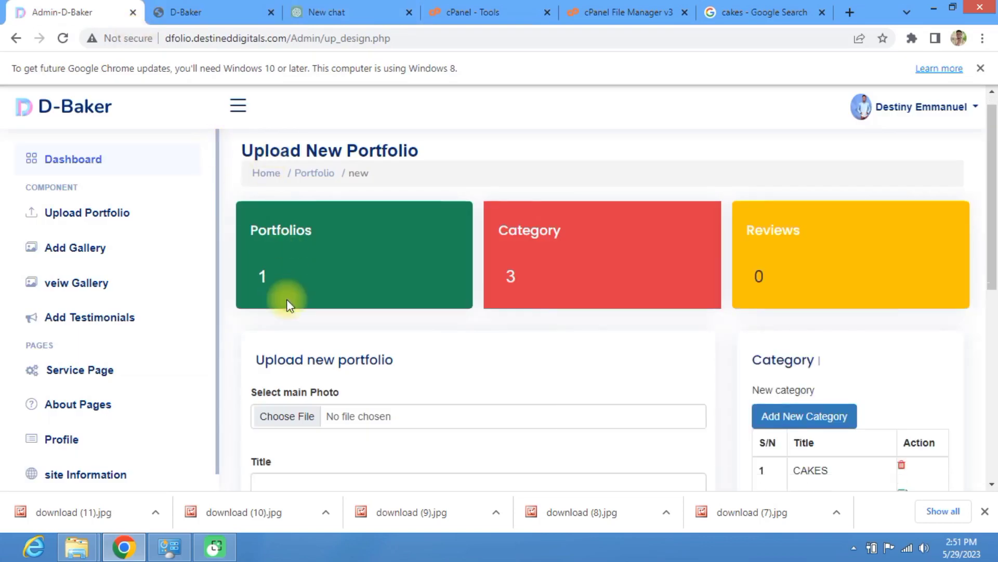
pyautogui.scroll(-3, 289, 304)
pyautogui.scroll(4, 205, 290)
pyautogui.click(73, 162)
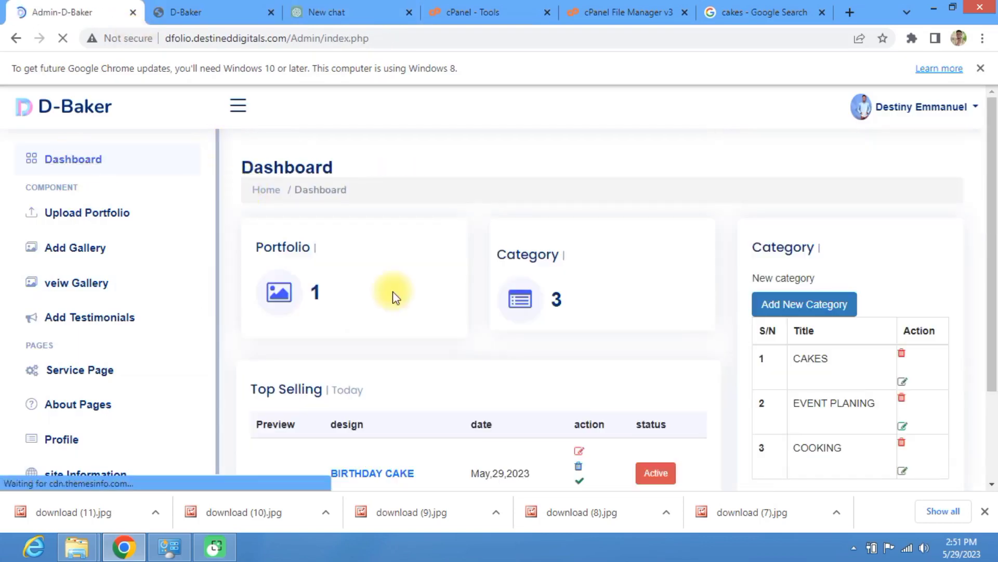
pyautogui.scroll(-3, 393, 298)
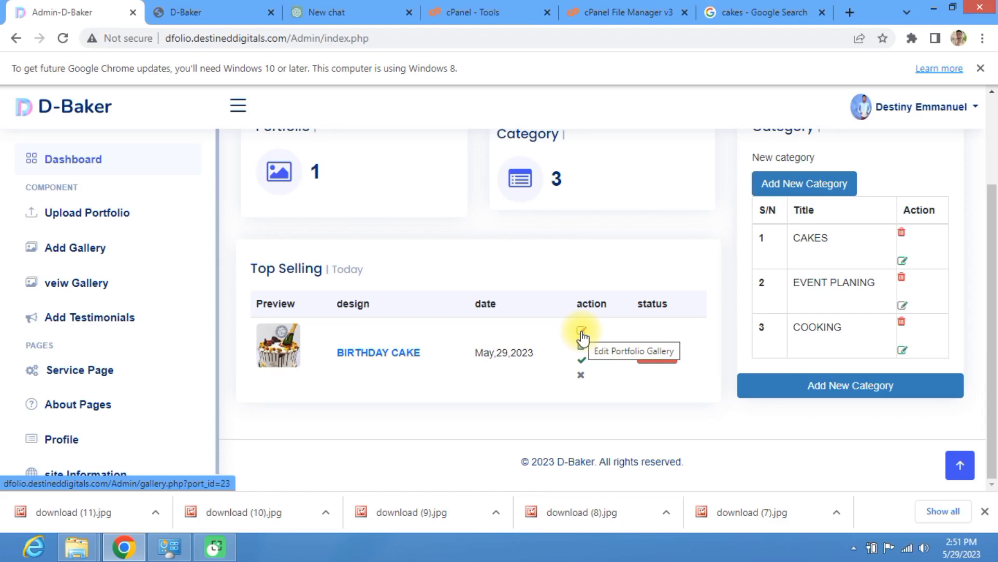
pyautogui.click(582, 333)
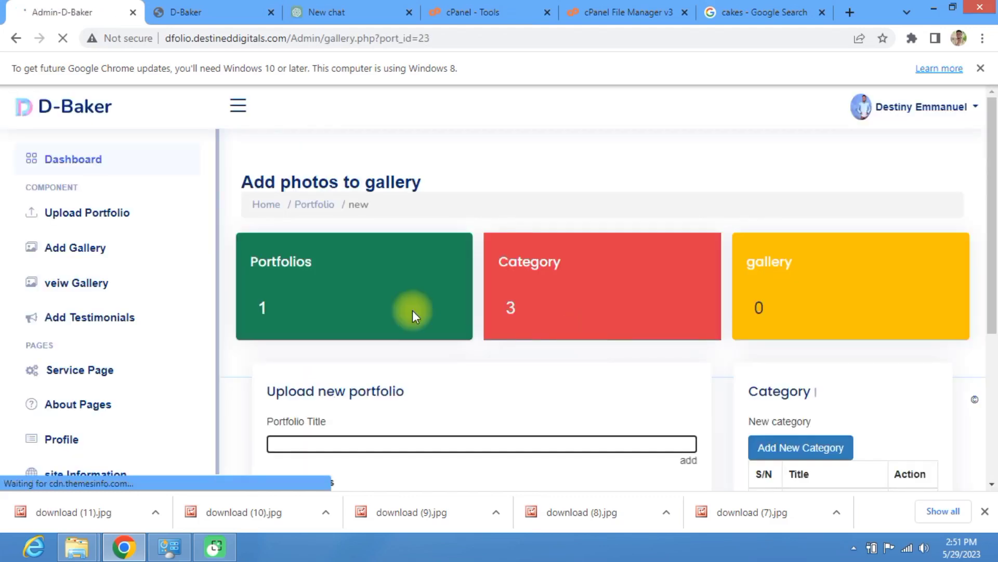
# Step: Scroll through portfolio 23's gallery page showing the cake photo and three empty slots
pyautogui.scroll(-10, 296, 236)
pyautogui.scroll(3, 496, 273)
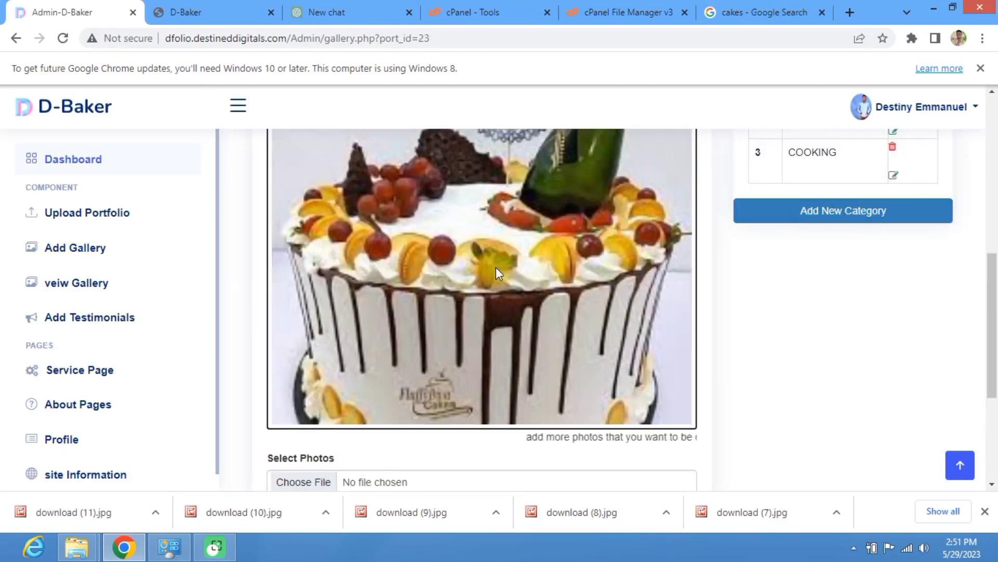
pyautogui.scroll(5, 495, 267)
pyautogui.scroll(-3, 439, 292)
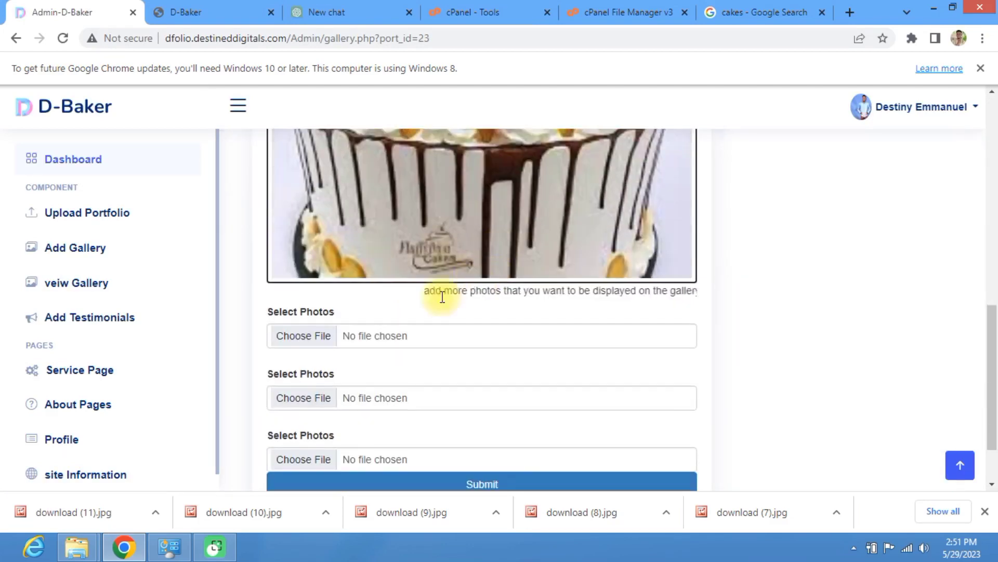
pyautogui.scroll(5, 421, 278)
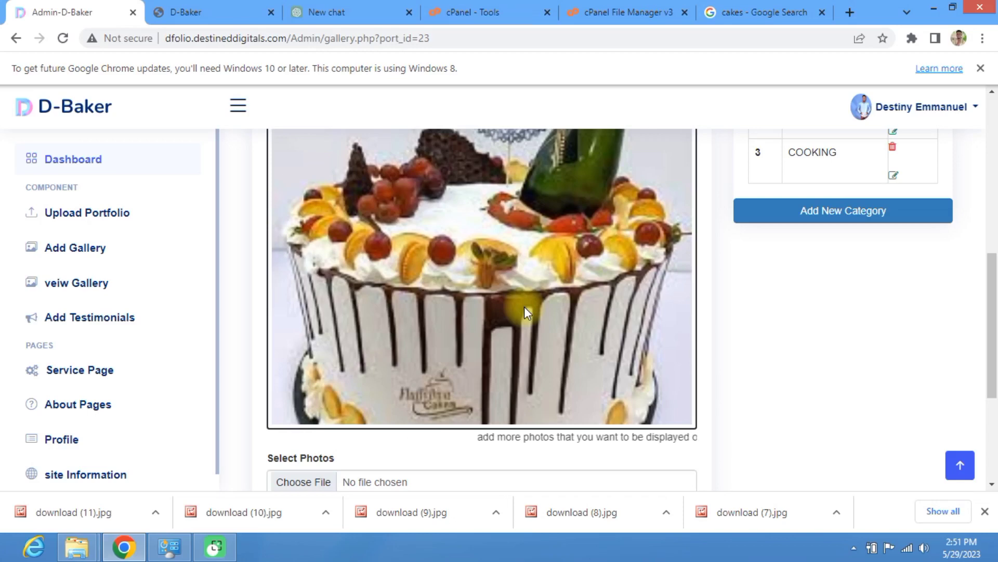
pyautogui.scroll(4, 504, 292)
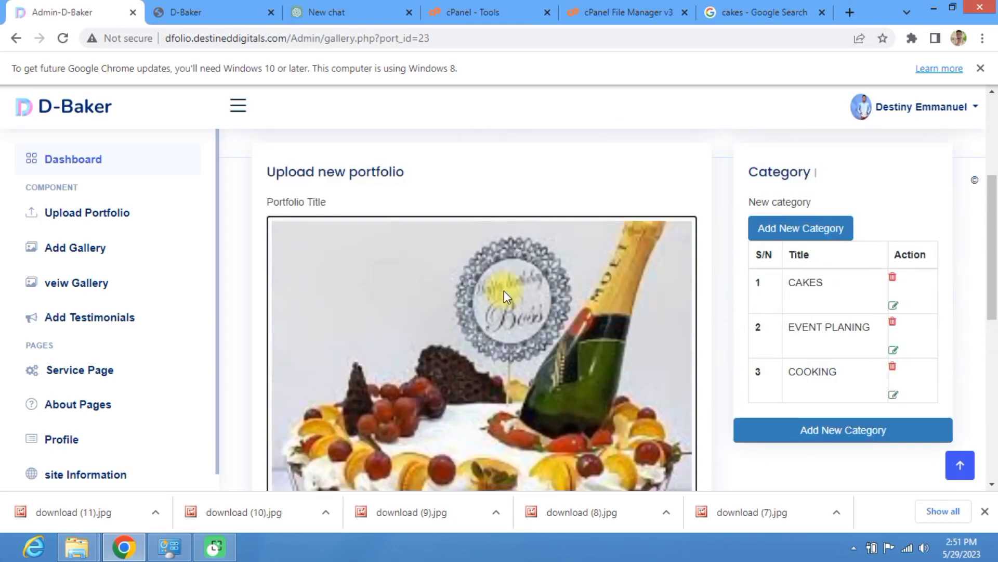
pyautogui.scroll(-3, 504, 290)
pyautogui.scroll(-4, 504, 297)
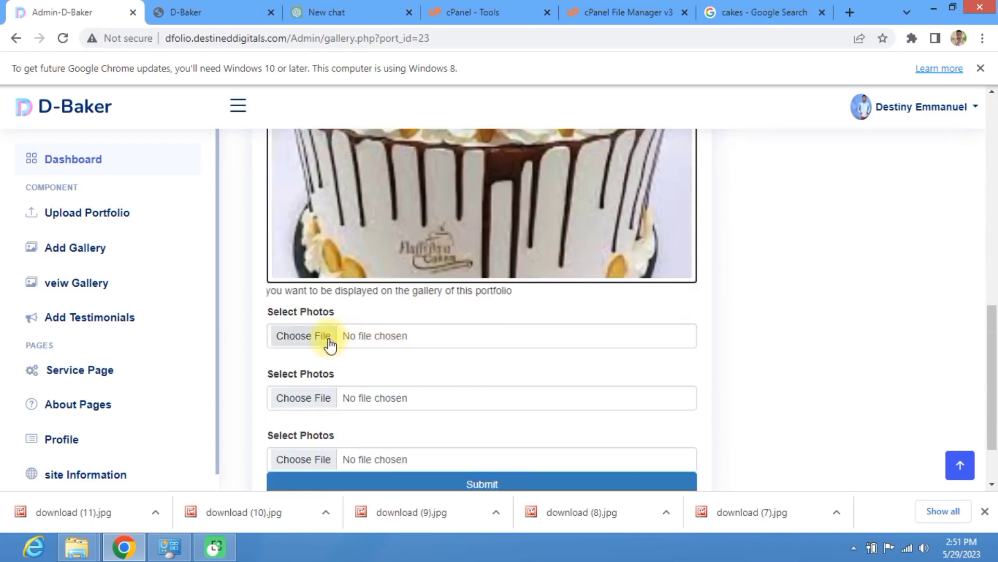
pyautogui.scroll(1, 506, 238)
pyautogui.scroll(1, 505, 245)
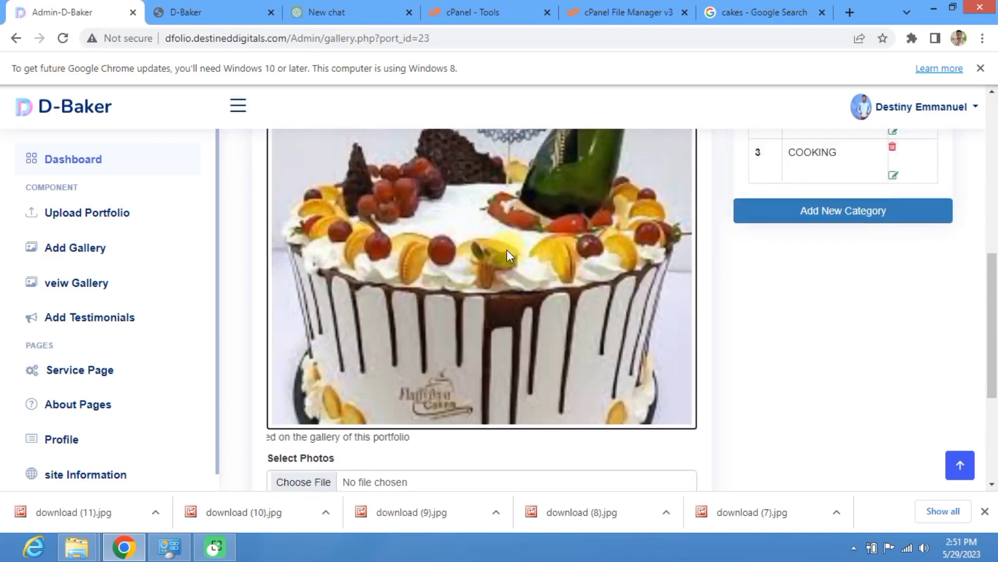
pyautogui.scroll(-3, 506, 248)
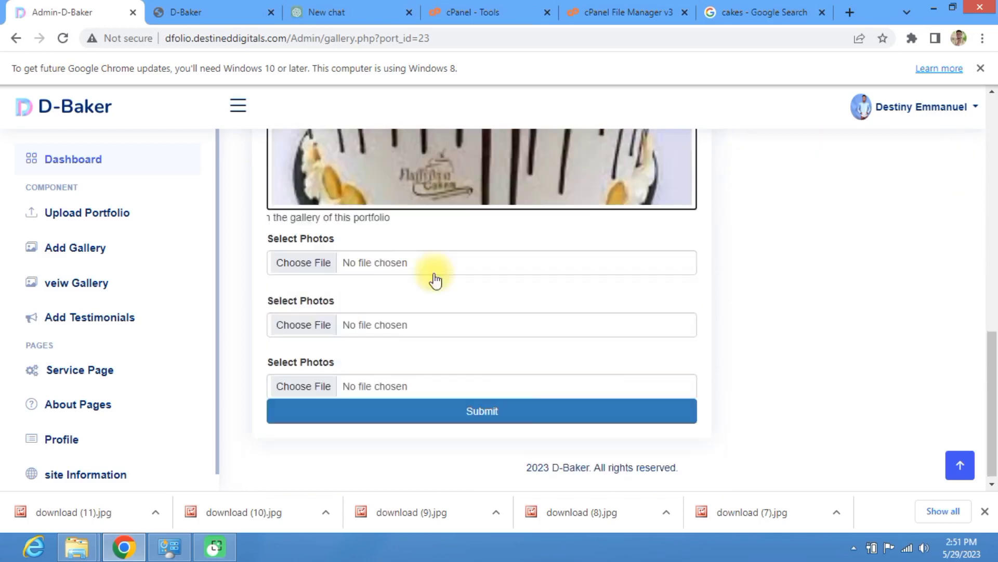
# Step: Put download (11) in the first gallery slot, picked from Downloads sorted by date
pyautogui.click(325, 265)
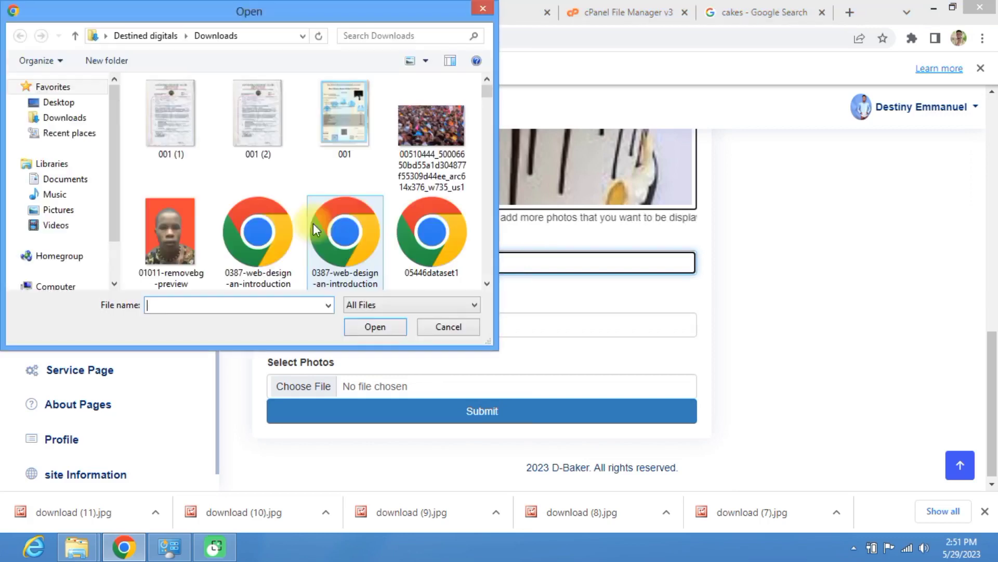
pyautogui.scroll(-5, 411, 223)
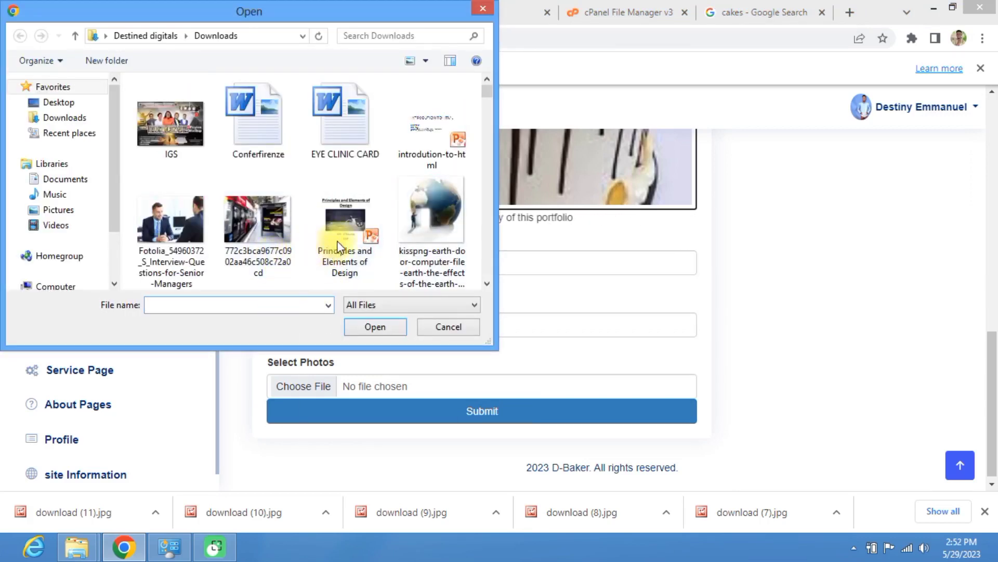
pyautogui.rightClick(303, 253)
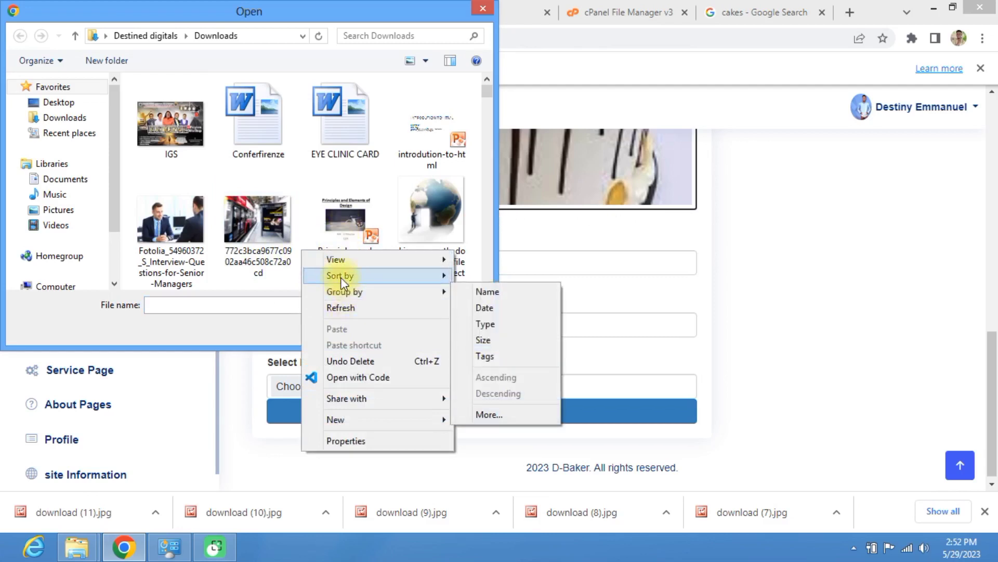
pyautogui.click(490, 295)
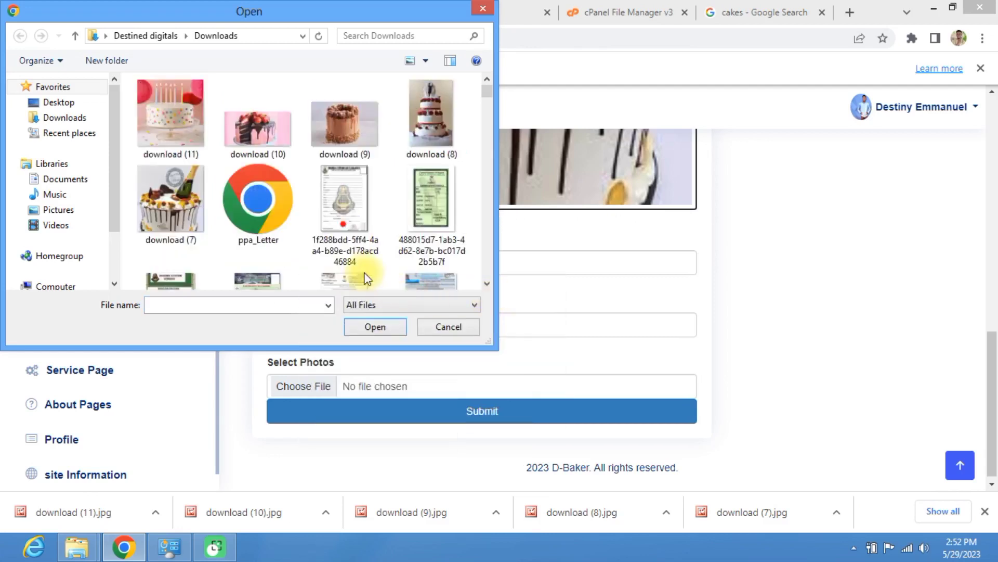
pyautogui.click(194, 126)
pyautogui.click(347, 332)
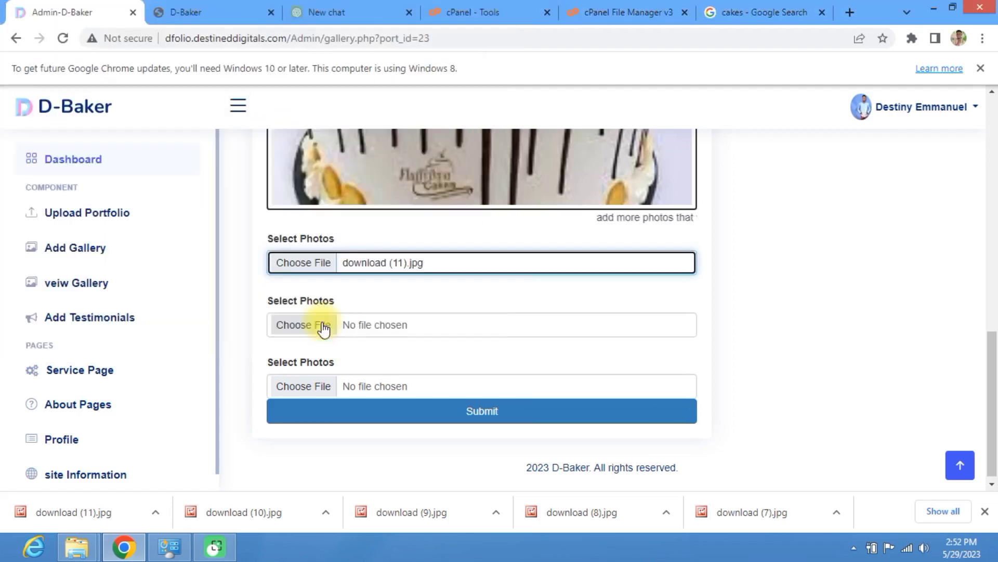
# Step: Put download (10) and download (9) in the other two slots and upload all three
pyautogui.click(324, 325)
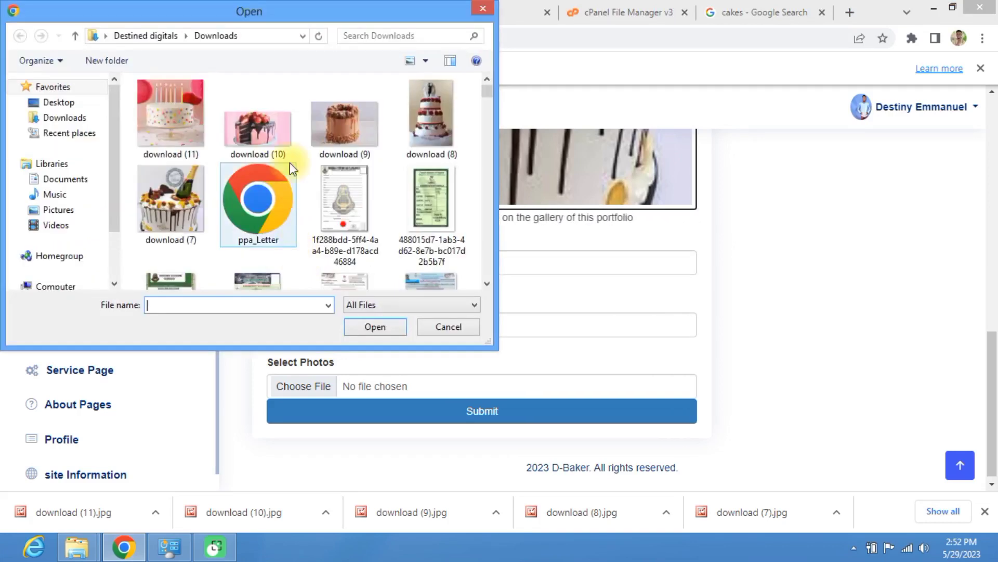
pyautogui.click(281, 145)
pyautogui.click(396, 325)
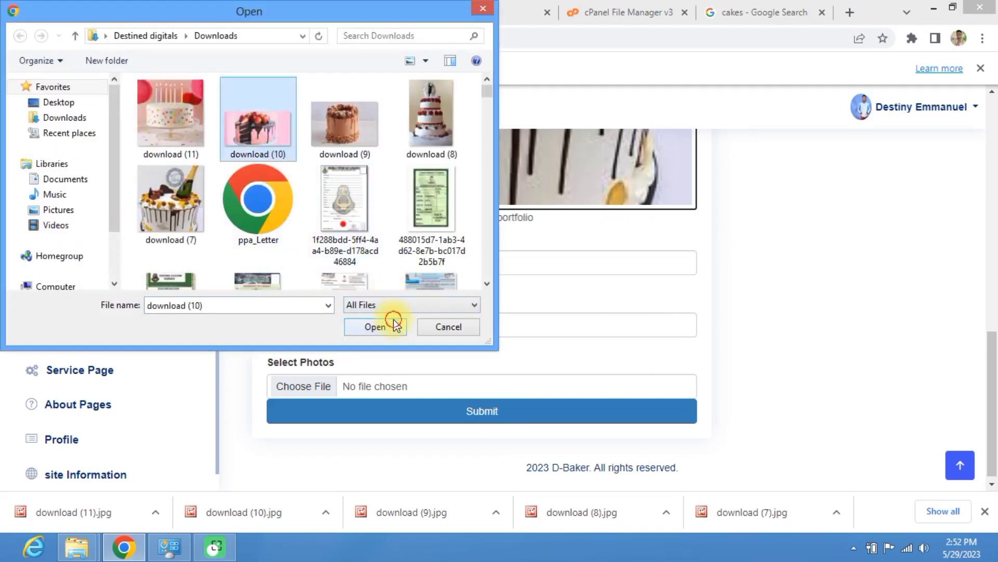
pyautogui.click(301, 393)
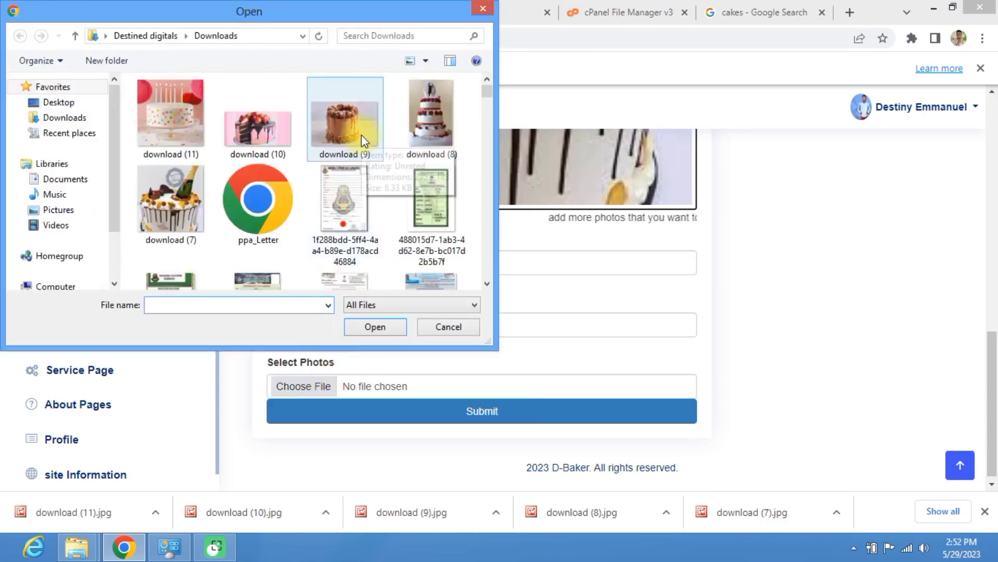
pyautogui.click(361, 136)
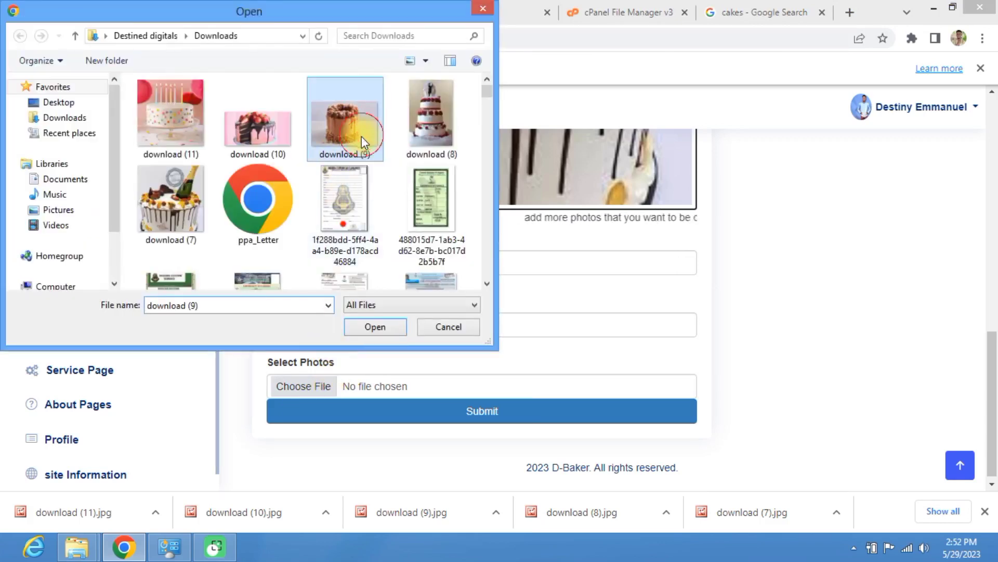
pyautogui.click(441, 411)
pyautogui.click(376, 328)
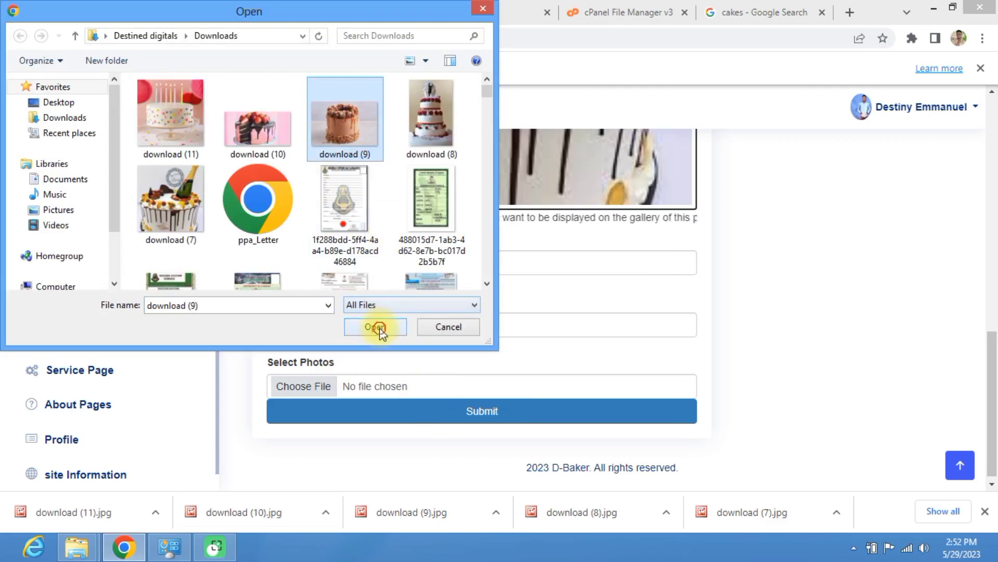
pyautogui.click(438, 416)
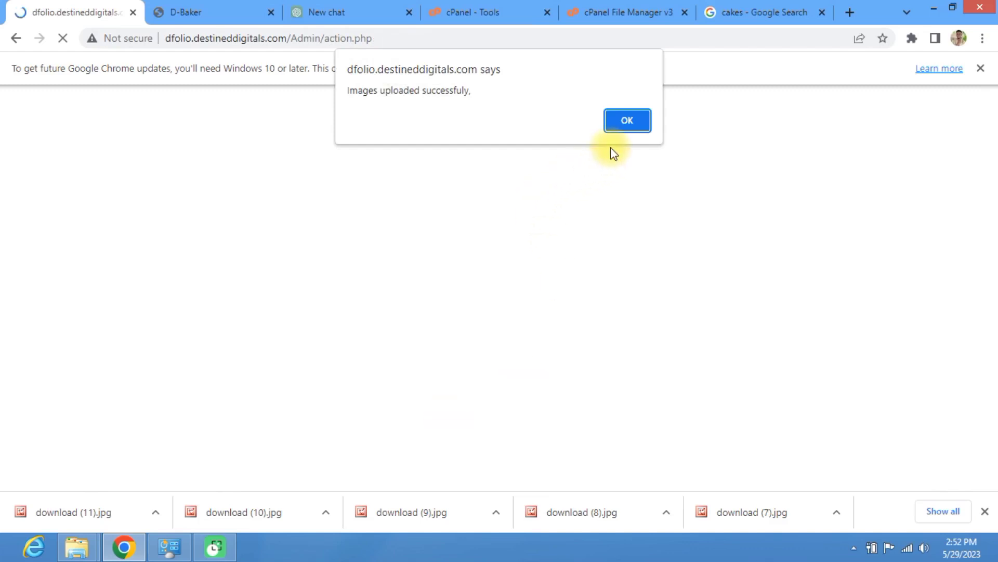
# Step: Acknowledge the upload success and reload the live BIRTHDAY CAKE gallery page
pyautogui.click(631, 123)
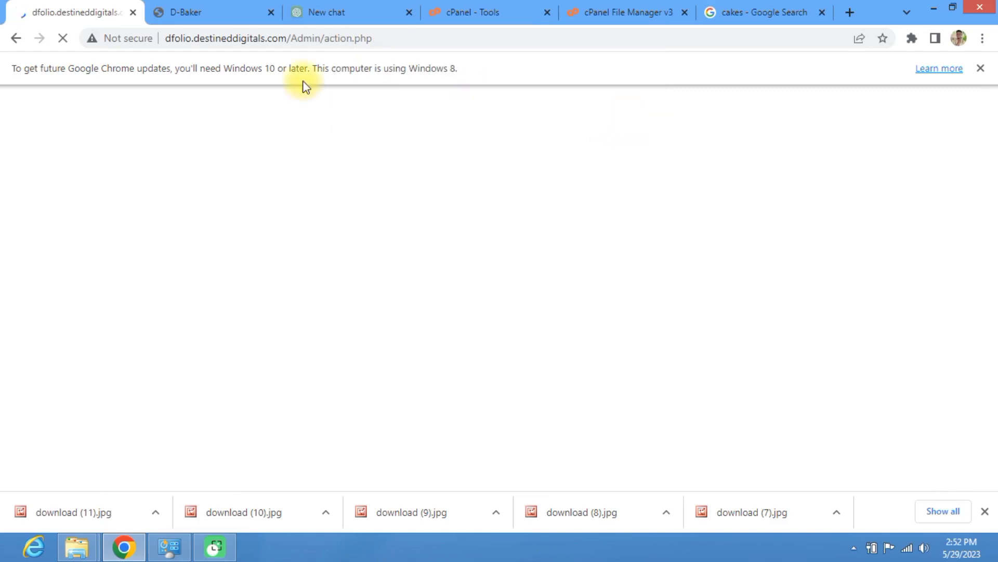
pyautogui.click(173, 8)
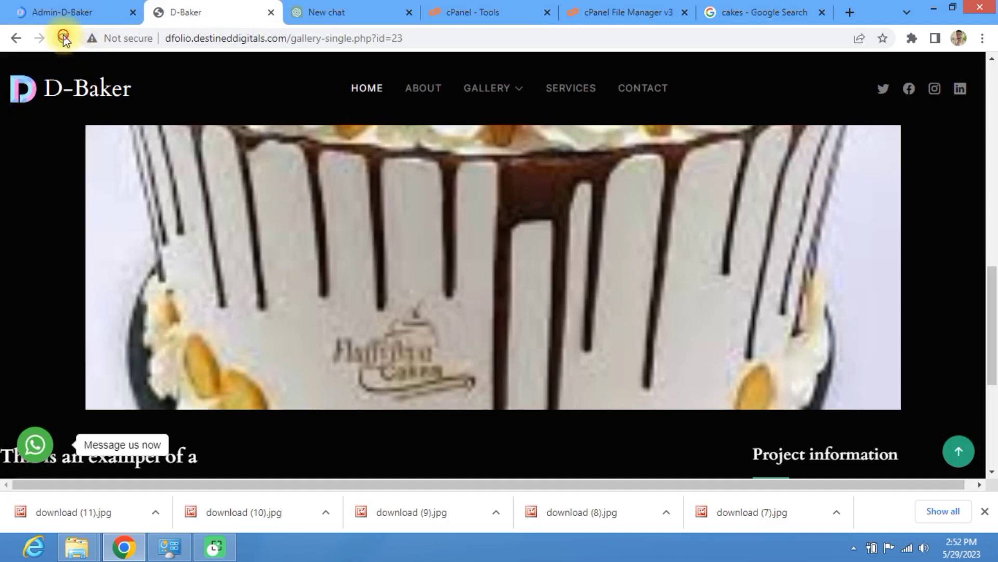
pyautogui.click(63, 37)
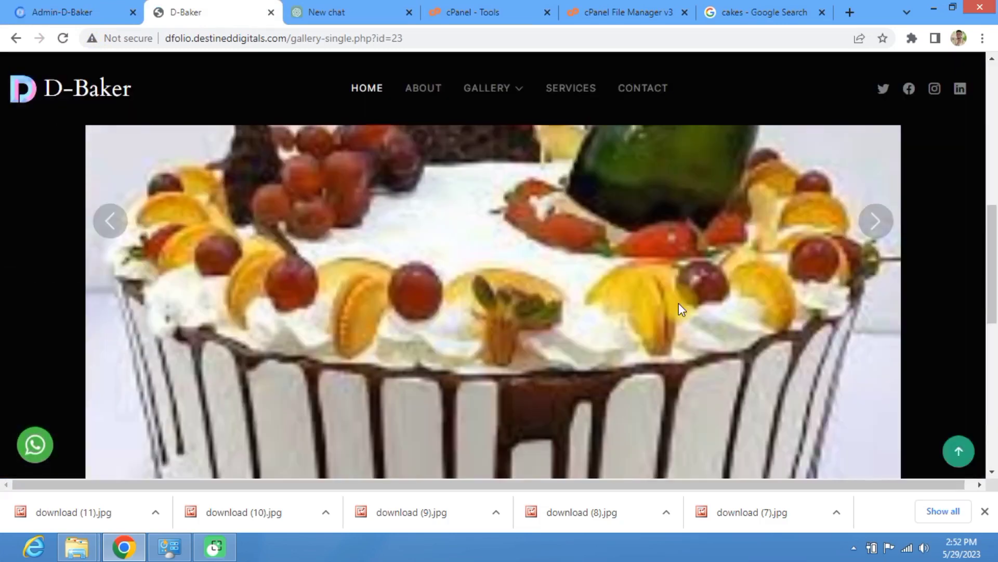
pyautogui.scroll(-3, 494, 300)
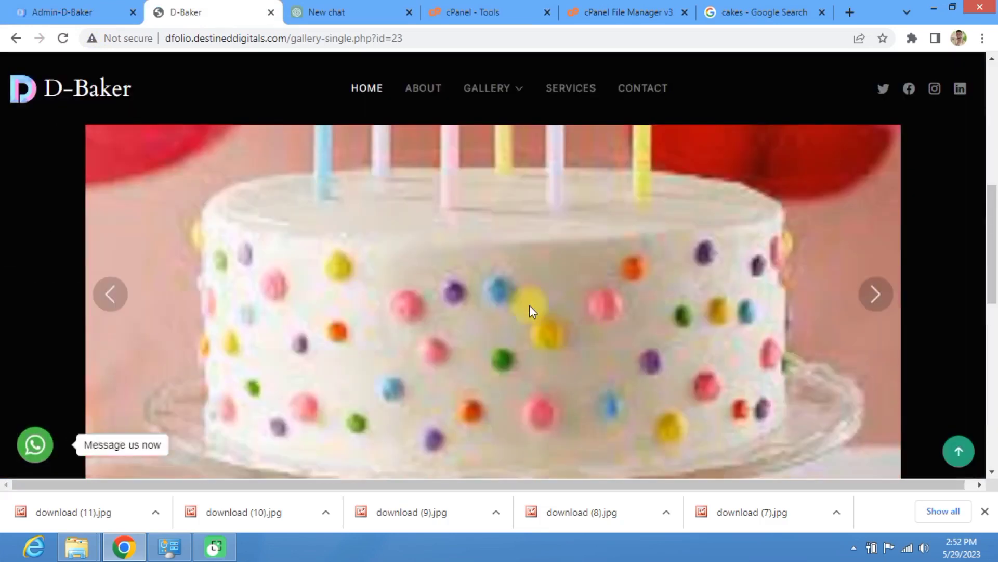
# Step: Step through the new cake photos in the carousel, then go back to the admin dashboard
pyautogui.click(115, 300)
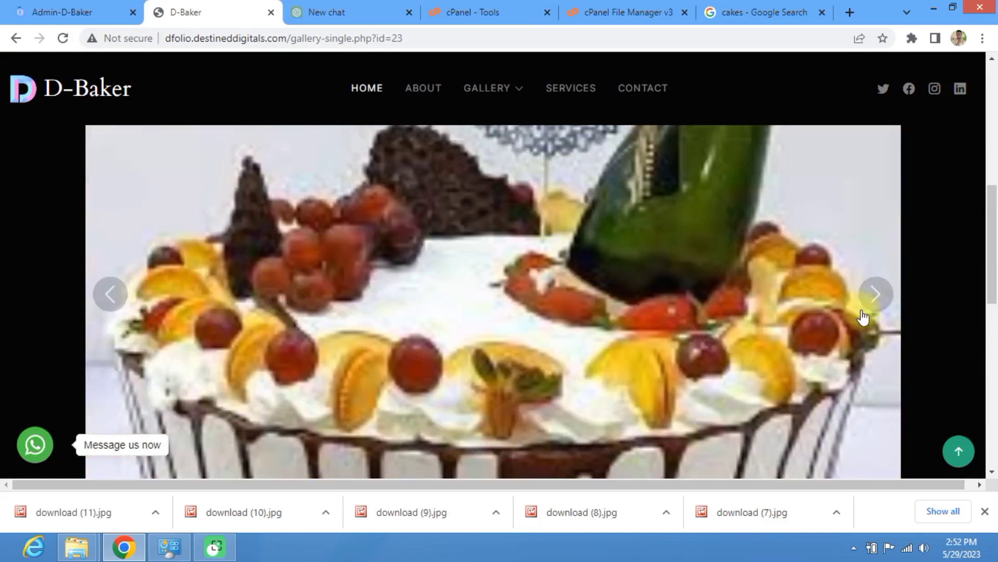
pyautogui.click(879, 307)
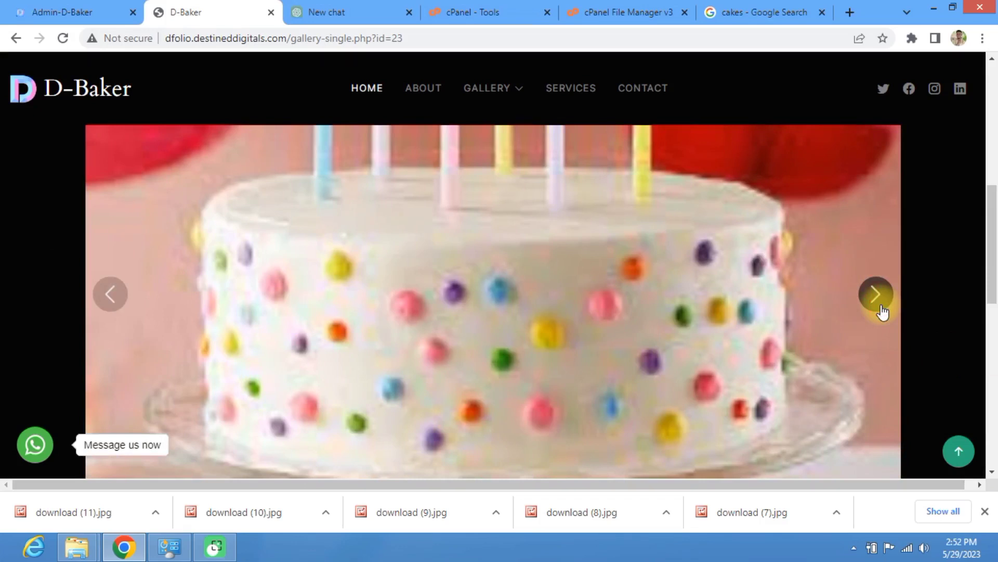
pyautogui.click(883, 311)
pyautogui.click(882, 311)
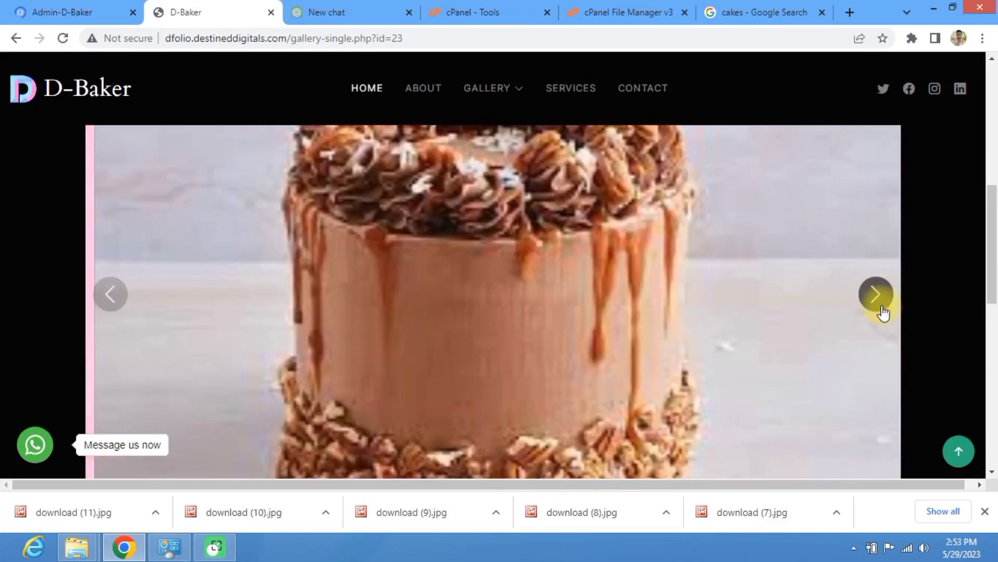
pyautogui.click(882, 311)
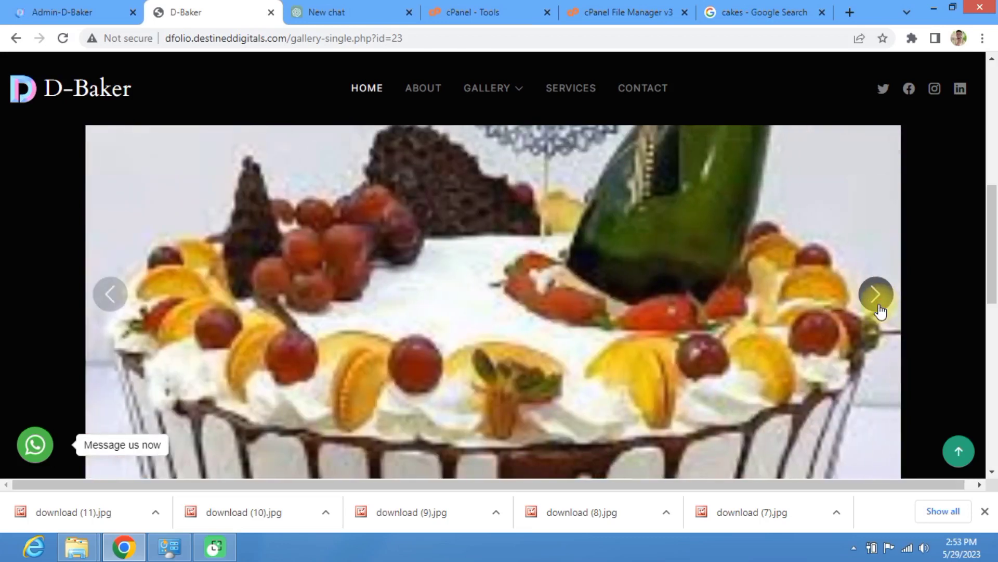
pyautogui.scroll(-5, 880, 310)
pyautogui.scroll(3, 876, 304)
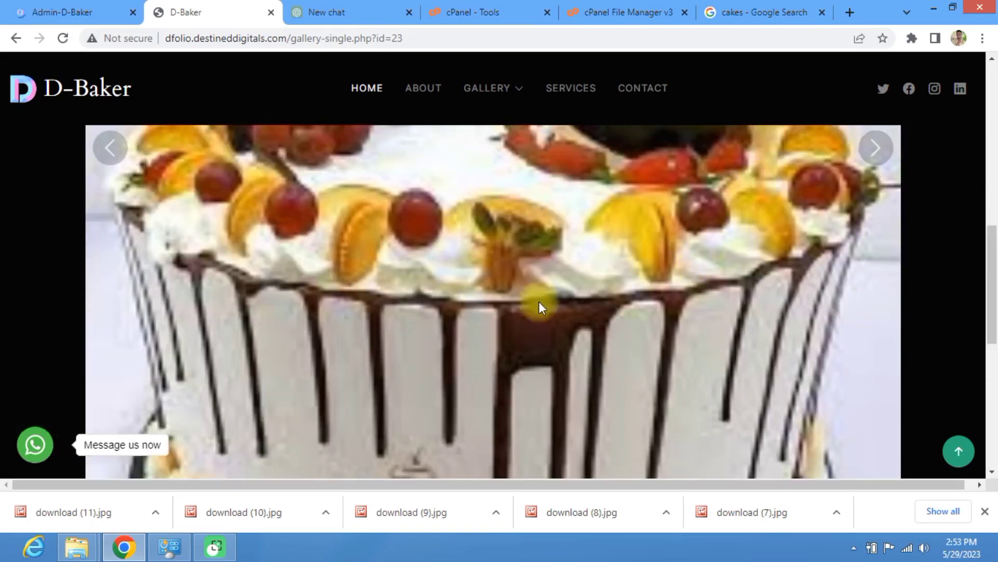
pyautogui.click(874, 162)
pyautogui.scroll(3, 870, 162)
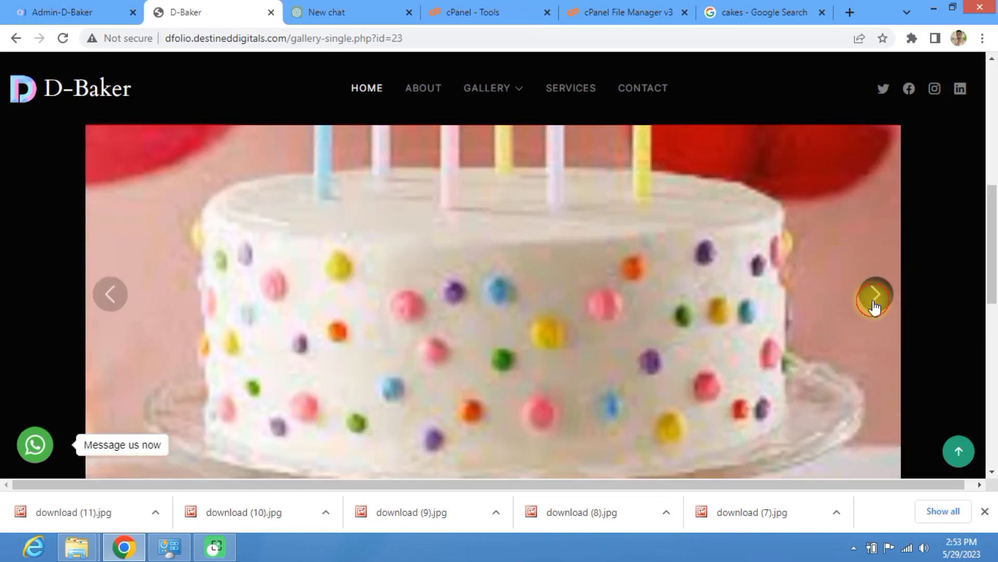
pyautogui.click(874, 306)
pyautogui.click(876, 305)
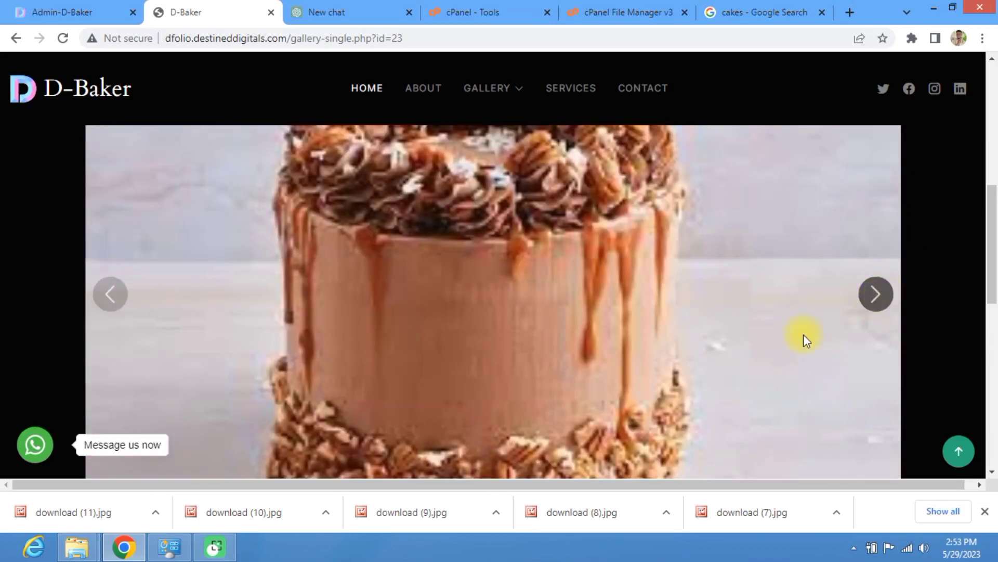
pyautogui.scroll(-8, 462, 408)
pyautogui.scroll(2, 462, 418)
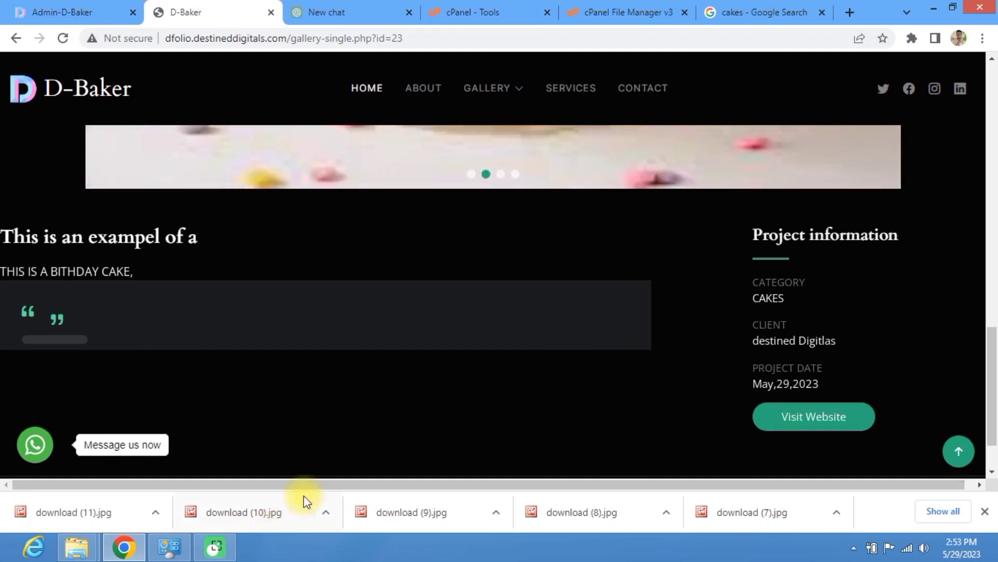
pyautogui.scroll(7, 597, 308)
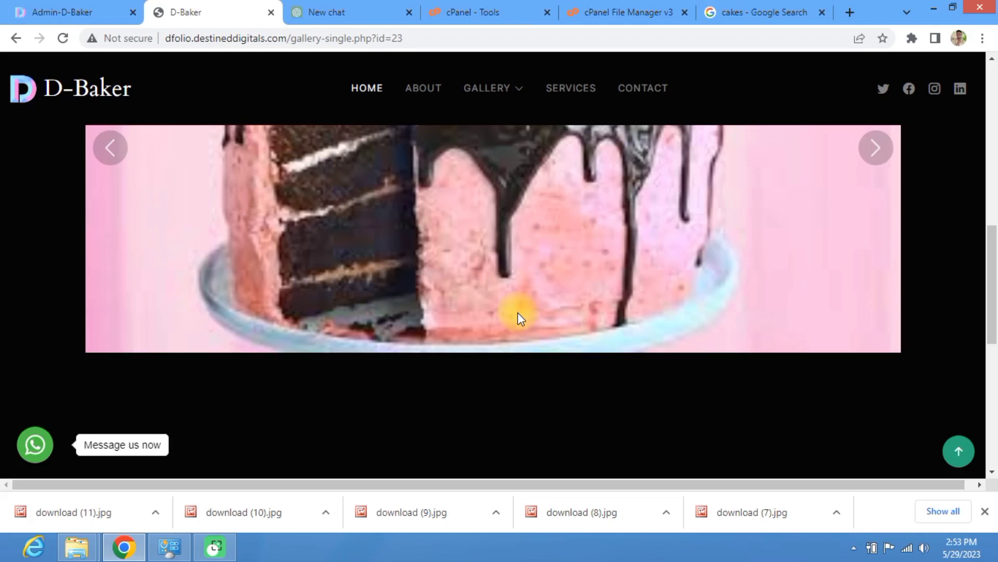
pyautogui.scroll(-1, 691, 289)
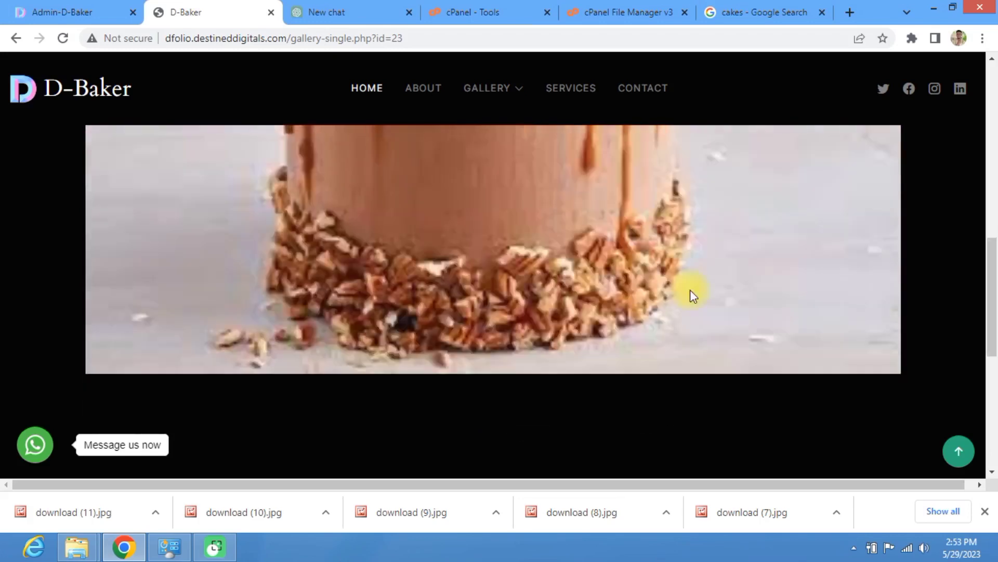
pyautogui.scroll(2, 687, 269)
pyautogui.scroll(-1, 298, 274)
pyautogui.scroll(4, 314, 282)
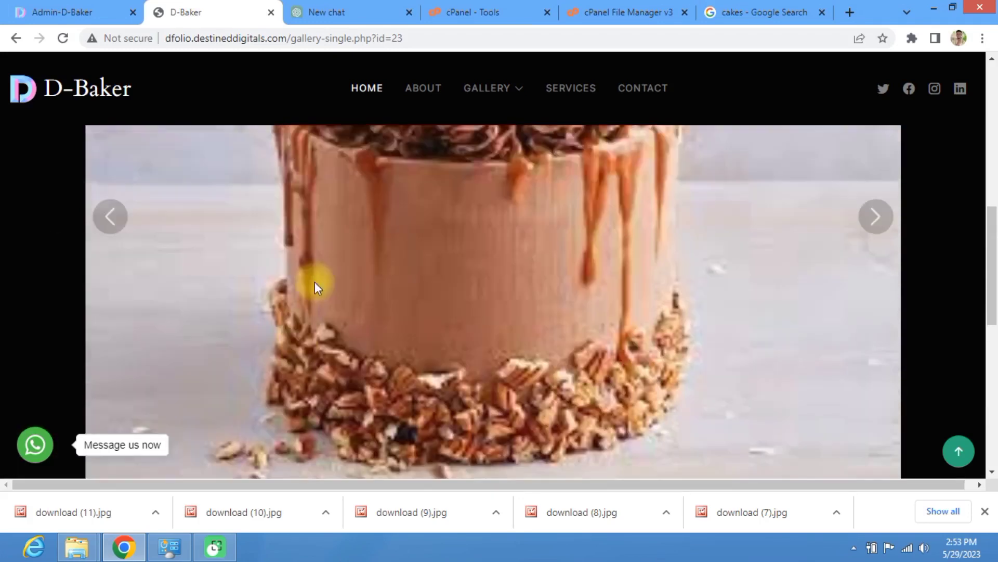
pyautogui.click(55, 12)
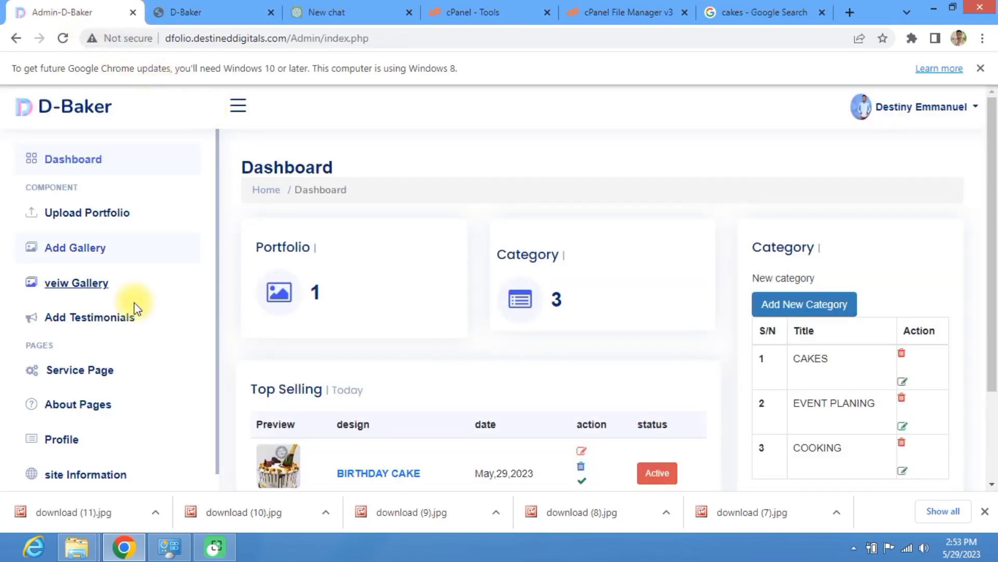
# Step: Start a new testimonial, filling in the client's name and the job title Destined from autofill
pyautogui.click(94, 323)
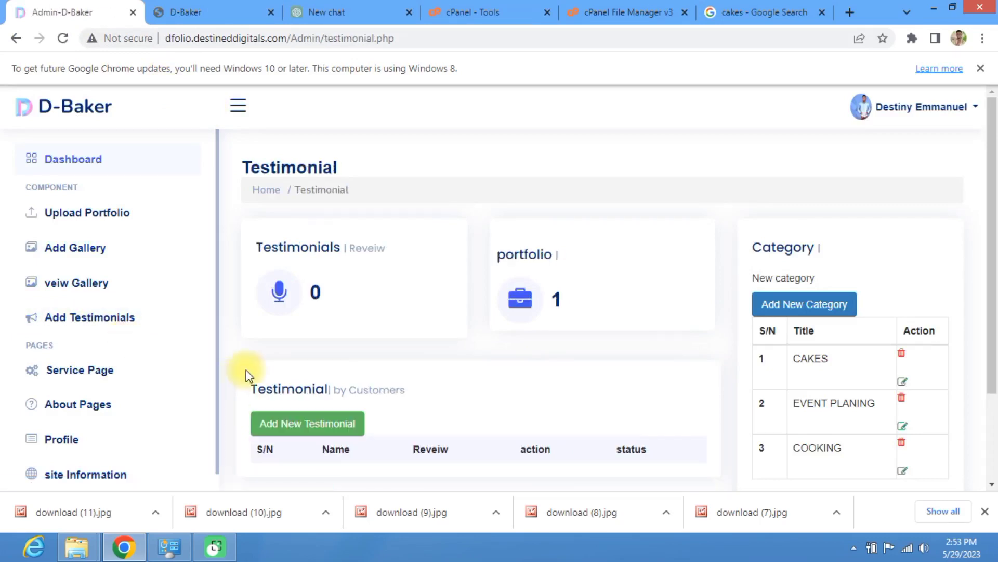
pyautogui.scroll(-3, 345, 382)
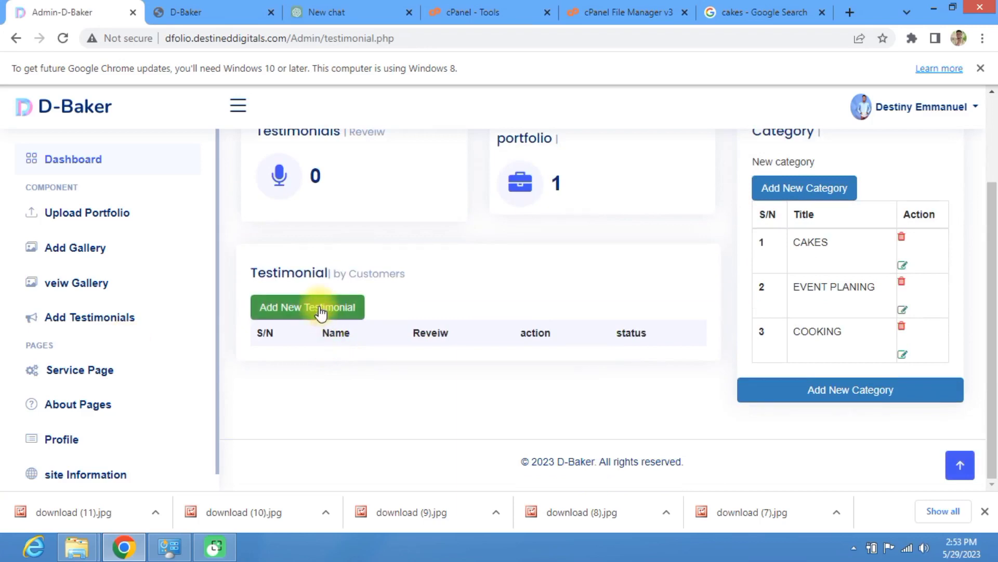
pyautogui.click(320, 312)
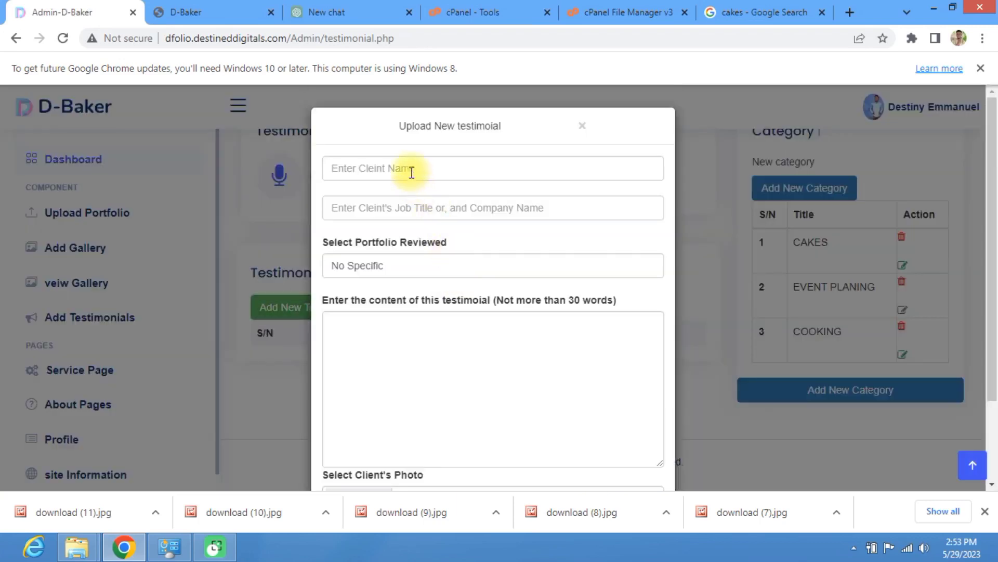
pyautogui.click(410, 169)
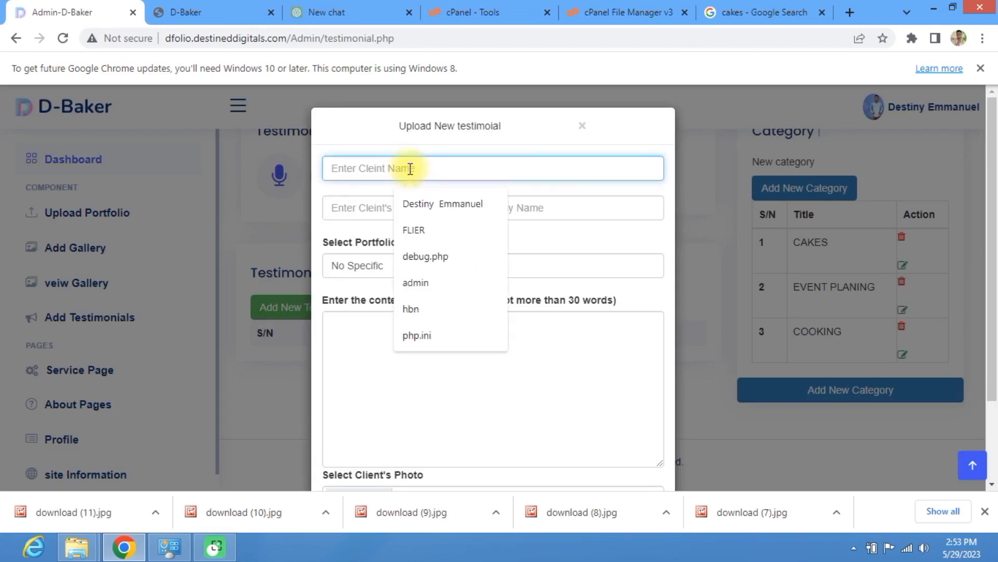
pyautogui.write('Des')
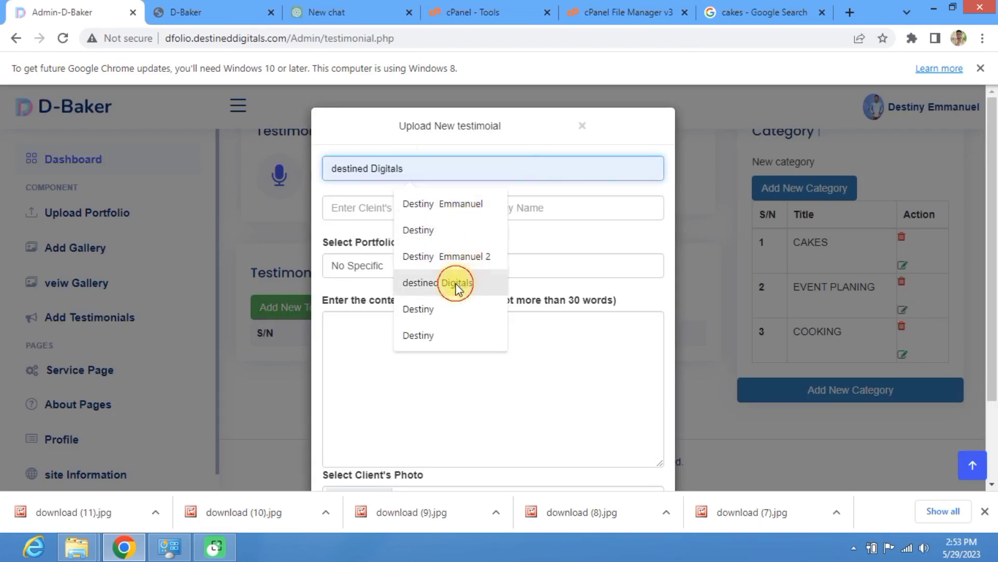
pyautogui.click(456, 283)
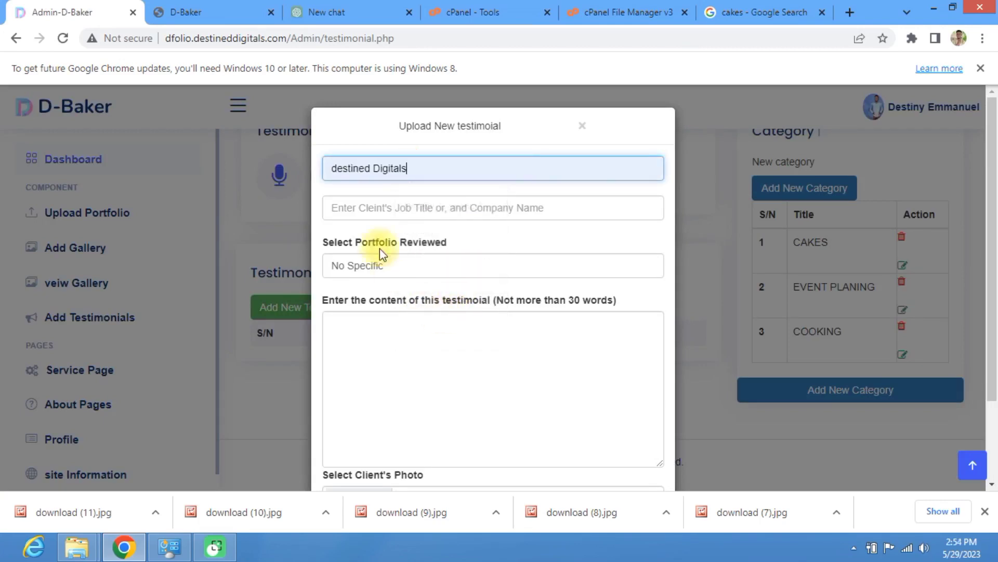
pyautogui.click(366, 208)
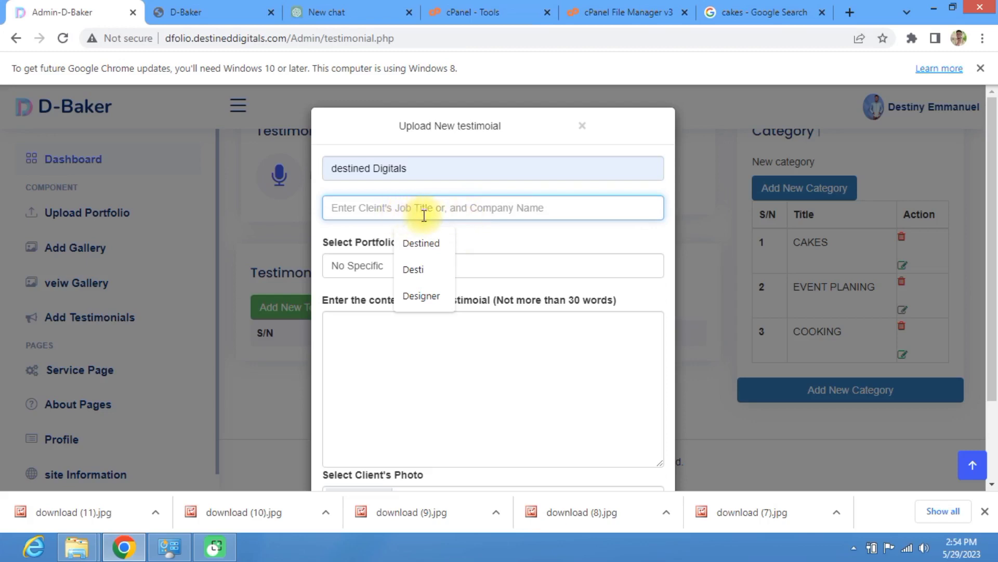
pyautogui.click(434, 245)
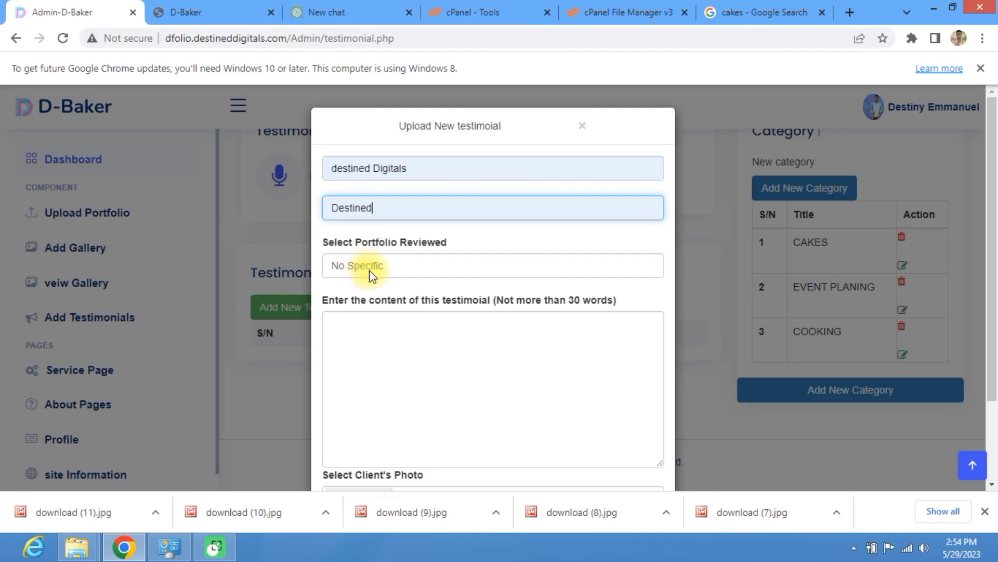
# Step: Choose BIRTHDAY CAKE as the reviewed portfolio
pyautogui.click(392, 273)
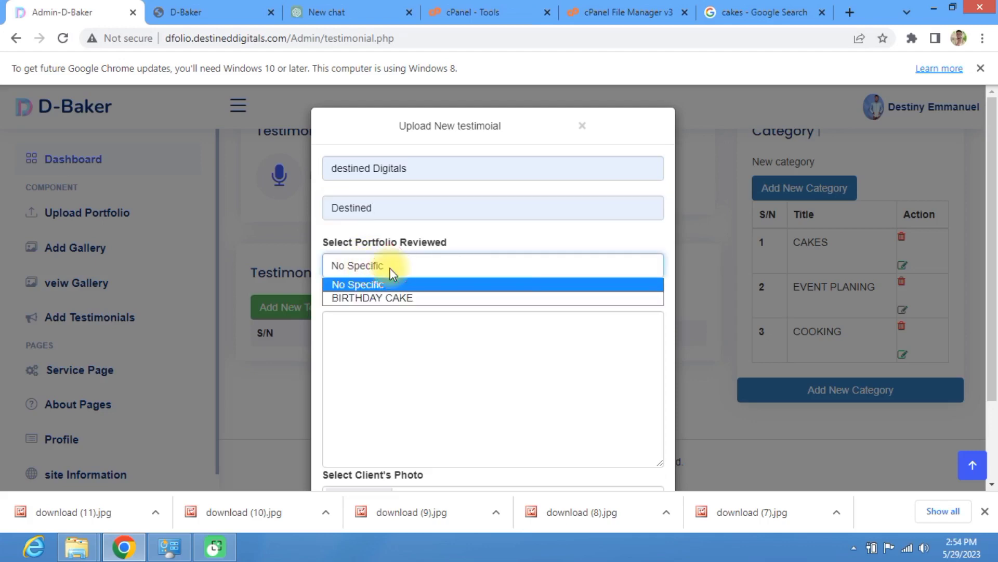
pyautogui.click(364, 267)
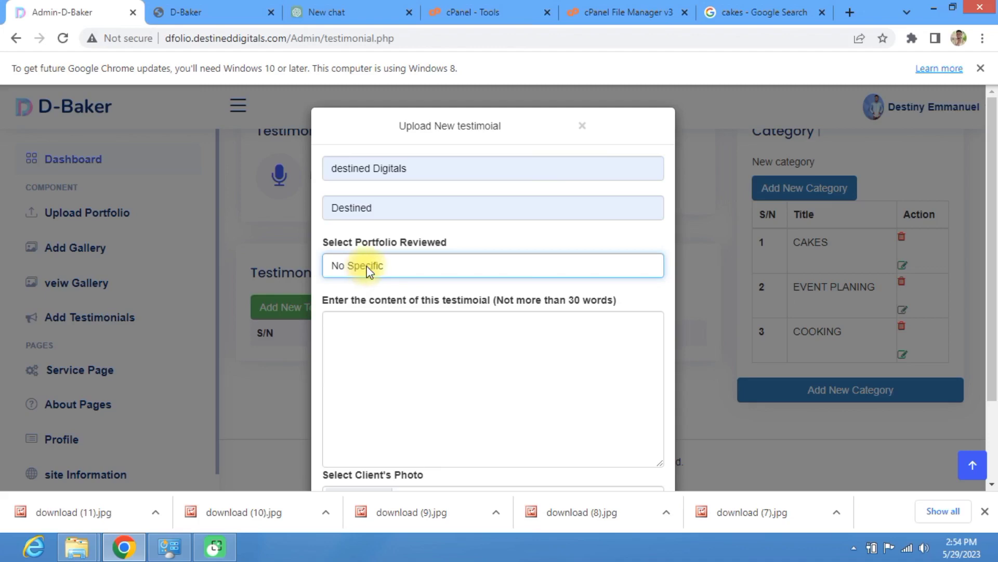
pyautogui.click(367, 267)
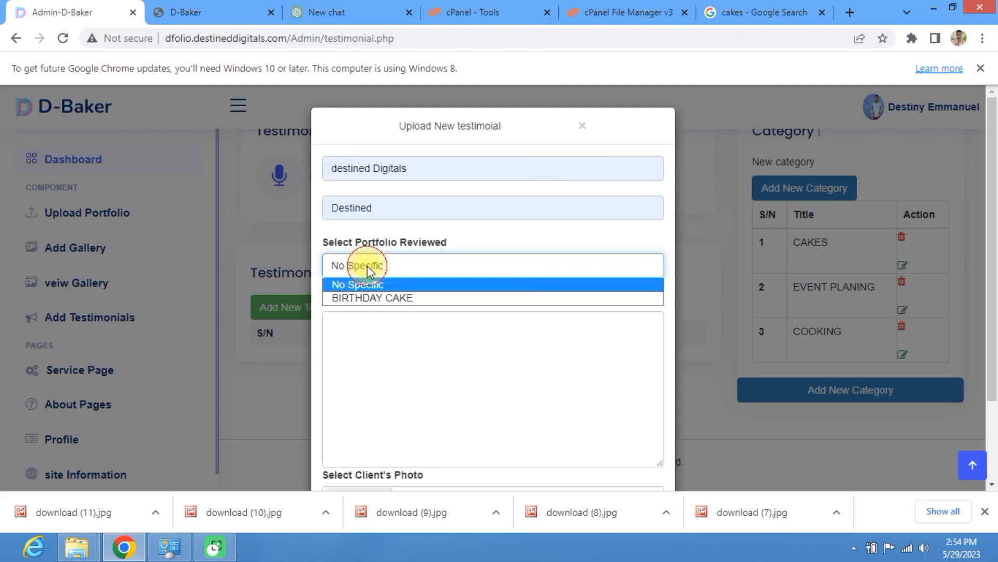
pyautogui.click(372, 298)
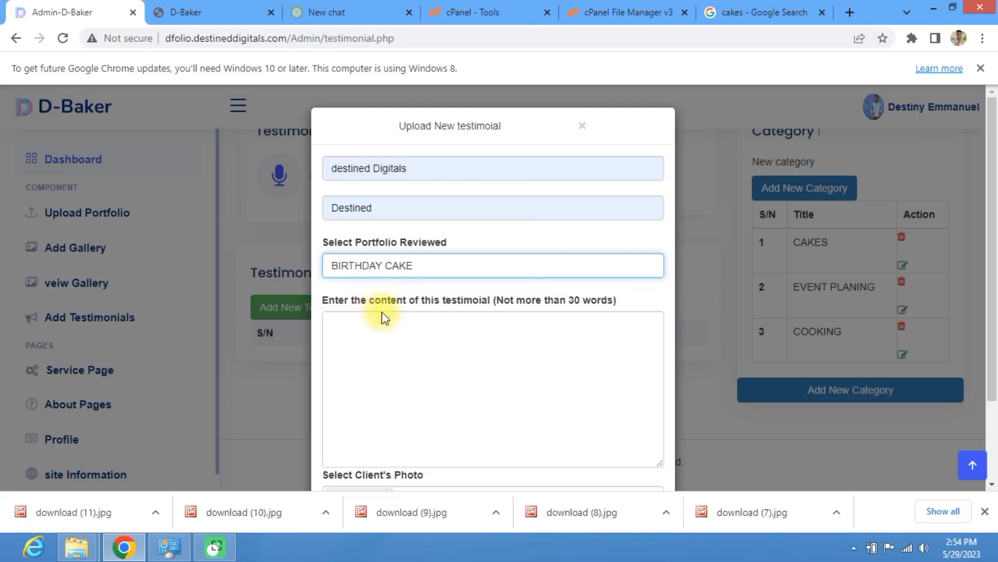
pyautogui.scroll(-2, 386, 296)
pyautogui.click(364, 239)
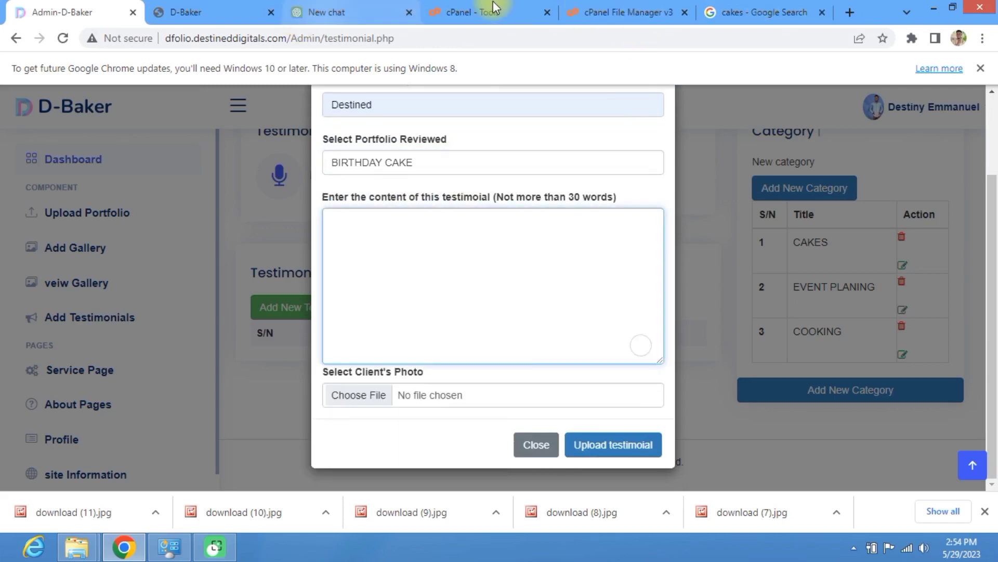
# Step: Copy ChatGPT's closing baking sentences, from 'Whether you're a novice' to 'baking begin!', for the testimonial
pyautogui.click(739, 11)
pyautogui.click(364, 13)
pyautogui.scroll(-1, 382, 235)
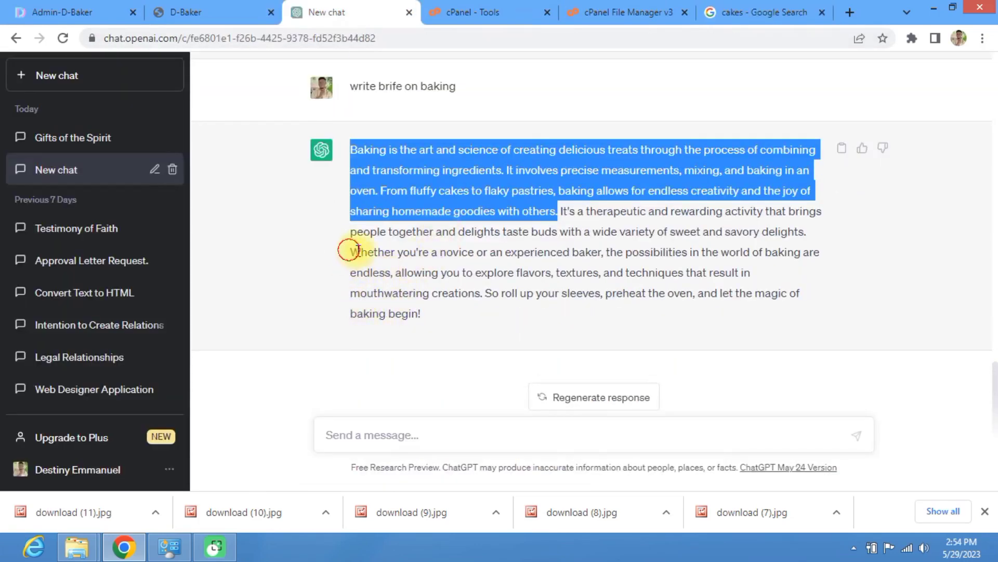
pyautogui.moveTo(349, 251); pyautogui.dragTo(432, 324)
pyautogui.hotkey('ctrl', 'c')
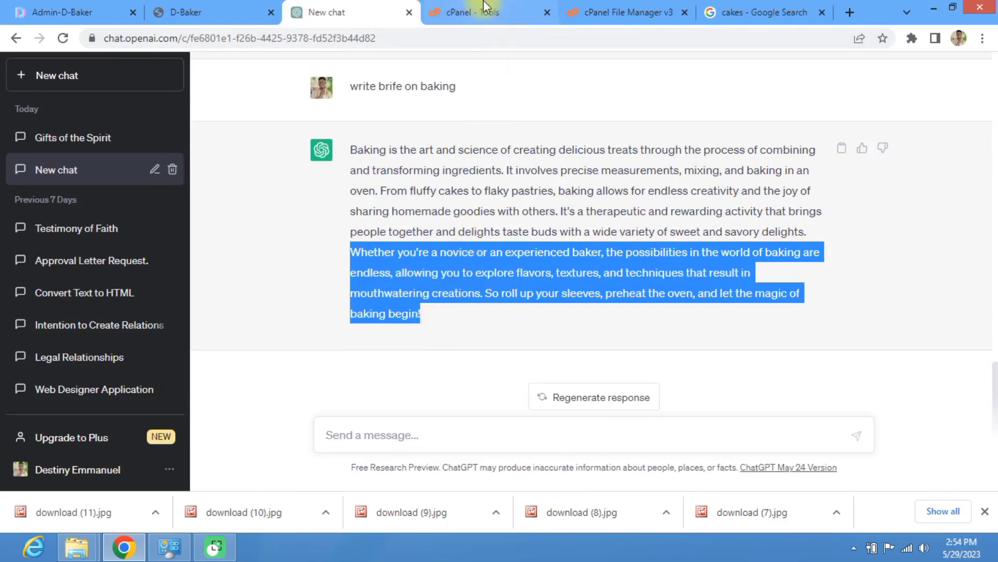
pyautogui.click(234, 12)
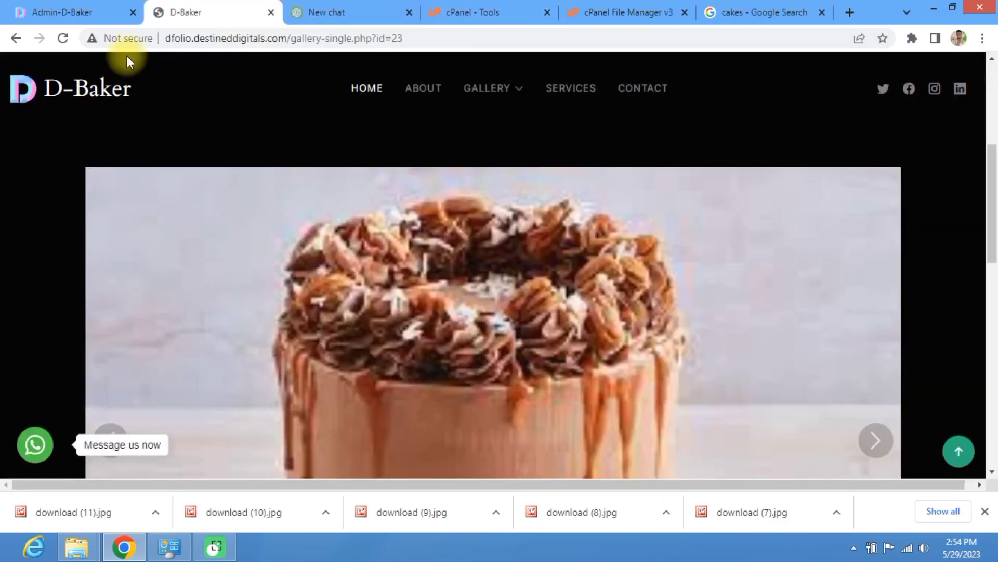
pyautogui.click(108, 9)
# Step: Paste the baking text as content, attach me1.jpg from Documents as the client photo, and submit
pyautogui.click(341, 239)
pyautogui.hotkey('ctrl', 'v')
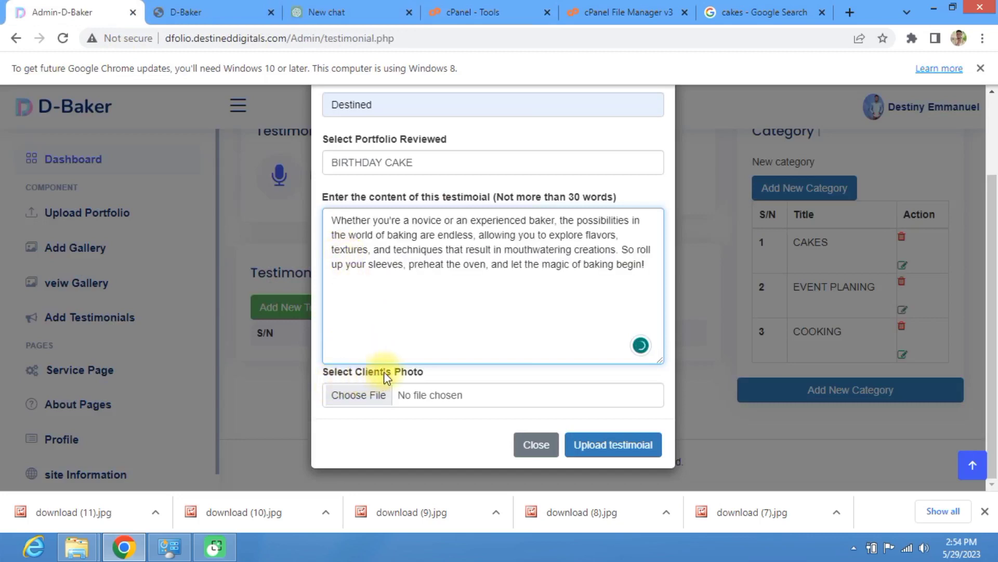
pyautogui.click(385, 401)
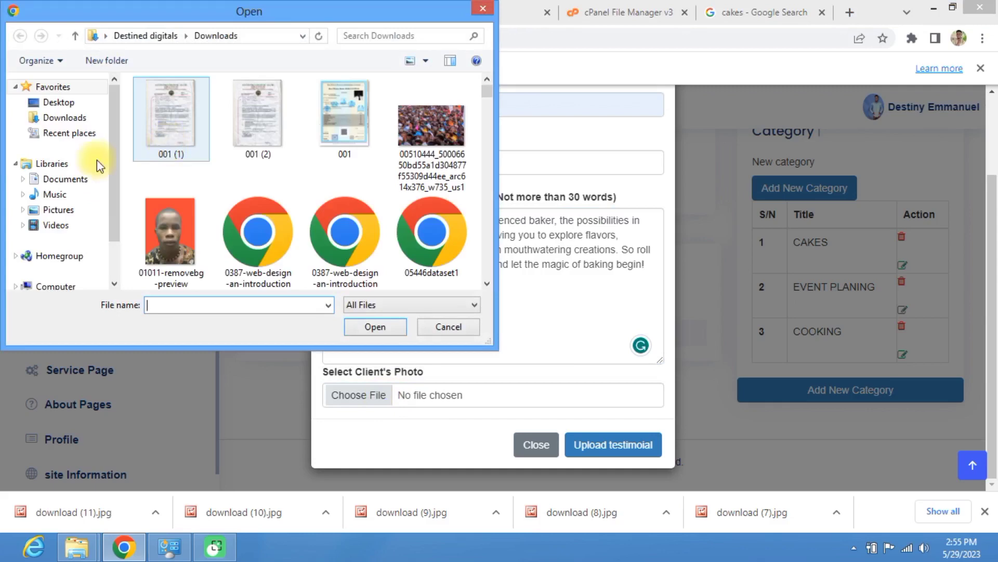
pyautogui.click(69, 214)
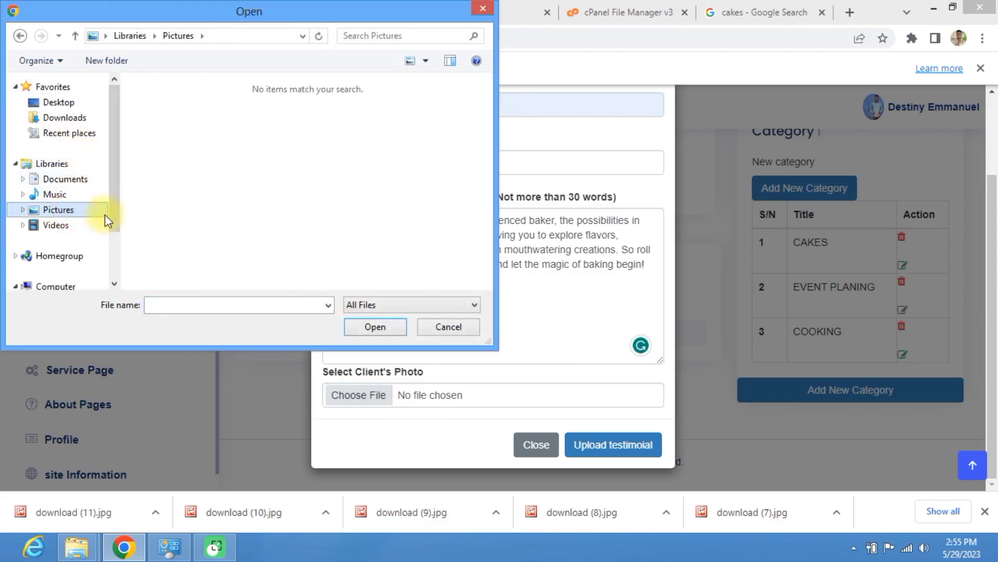
pyautogui.click(70, 179)
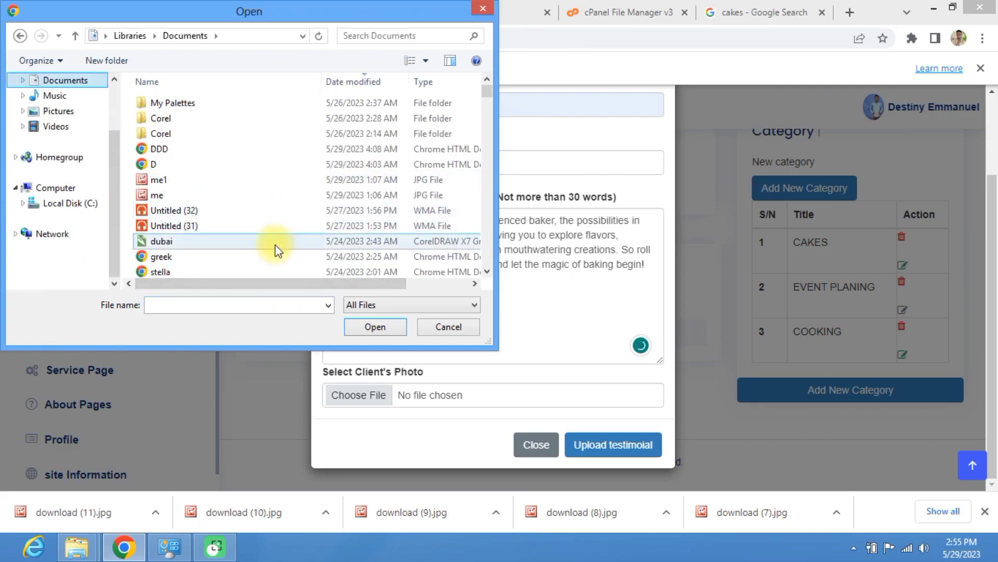
pyautogui.click(172, 181)
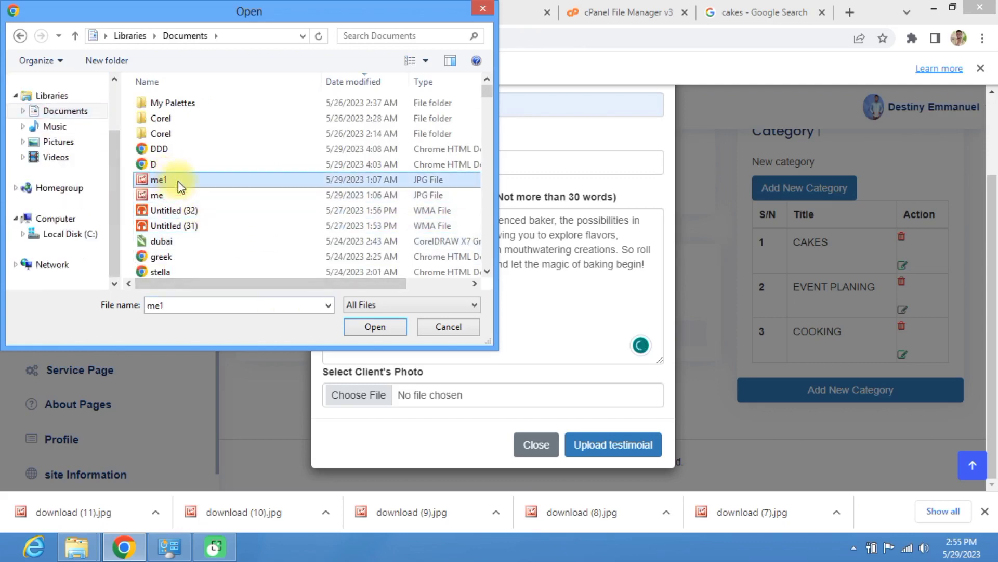
pyautogui.click(371, 326)
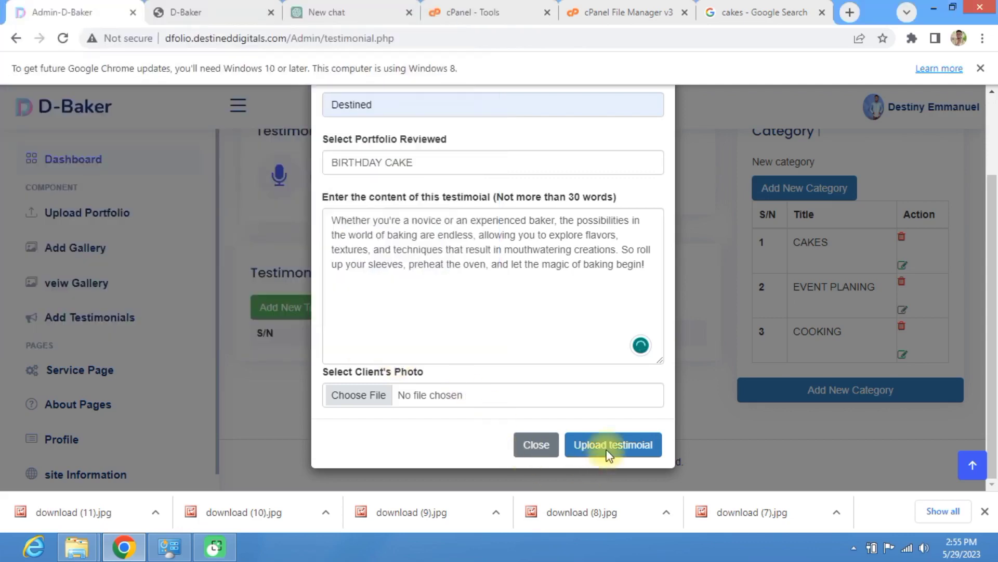
pyautogui.scroll(2, 432, 272)
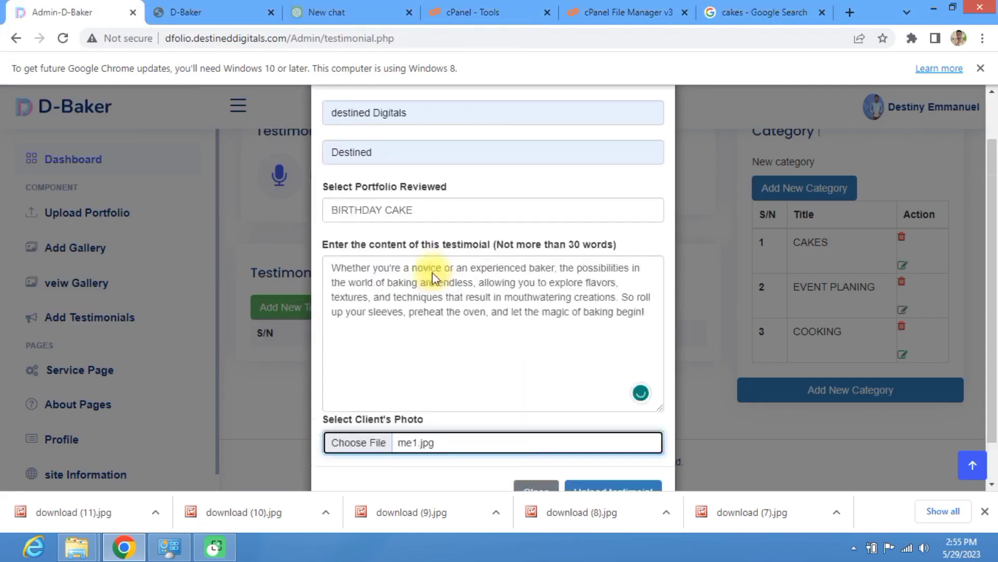
pyautogui.scroll(-2, 457, 328)
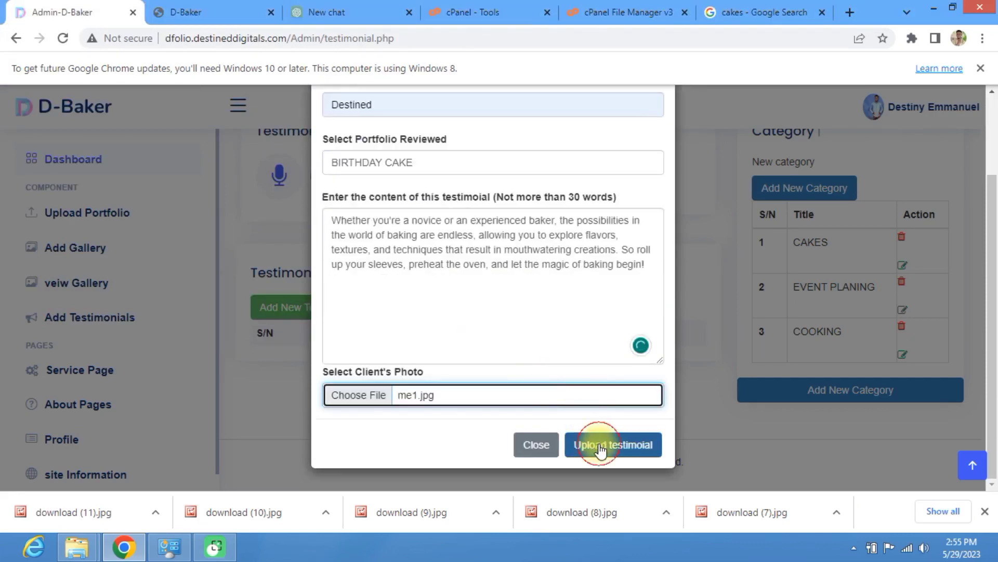
pyautogui.click(601, 448)
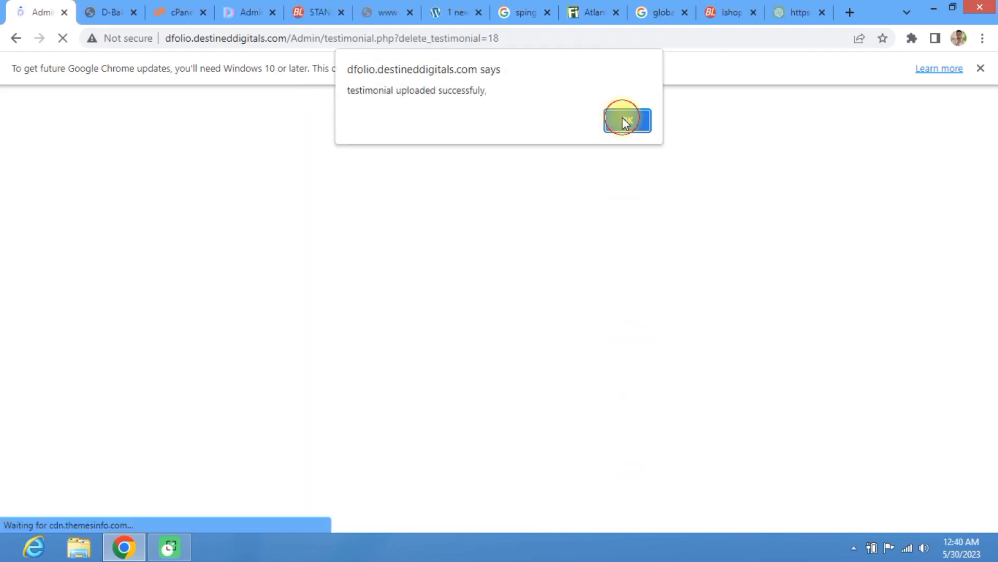
# Step: Dismiss the upload message and open the Birthday Cake portfolio from the D-Baker home page
pyautogui.click(622, 117)
pyautogui.scroll(-2, 400, 368)
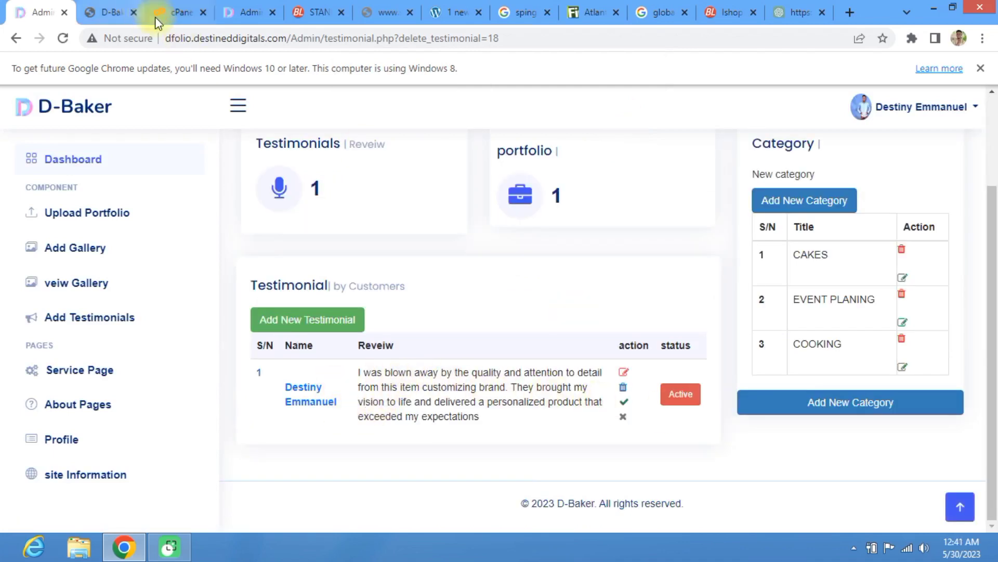
pyautogui.click(102, 6)
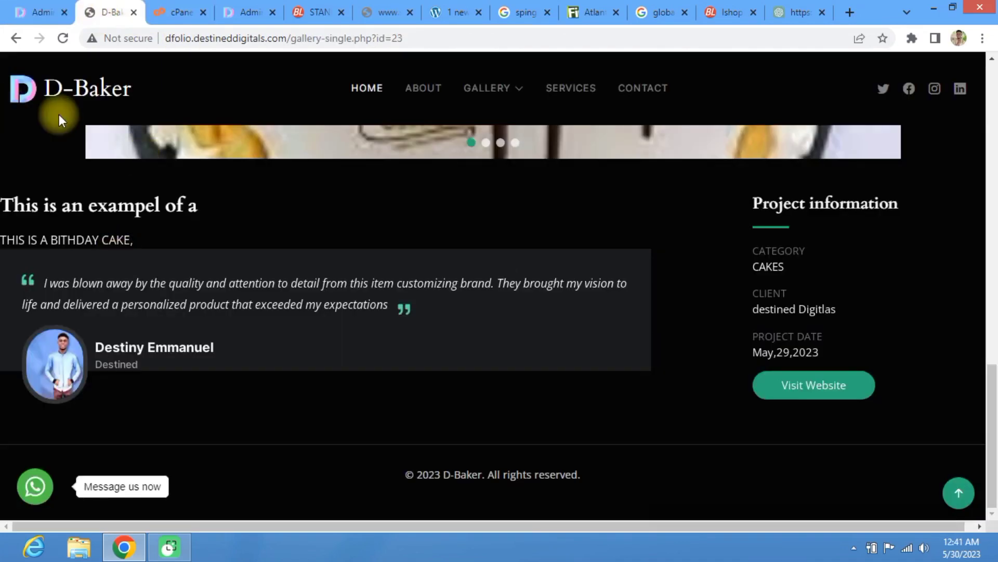
pyautogui.scroll(15, 208, 109)
pyautogui.click(364, 88)
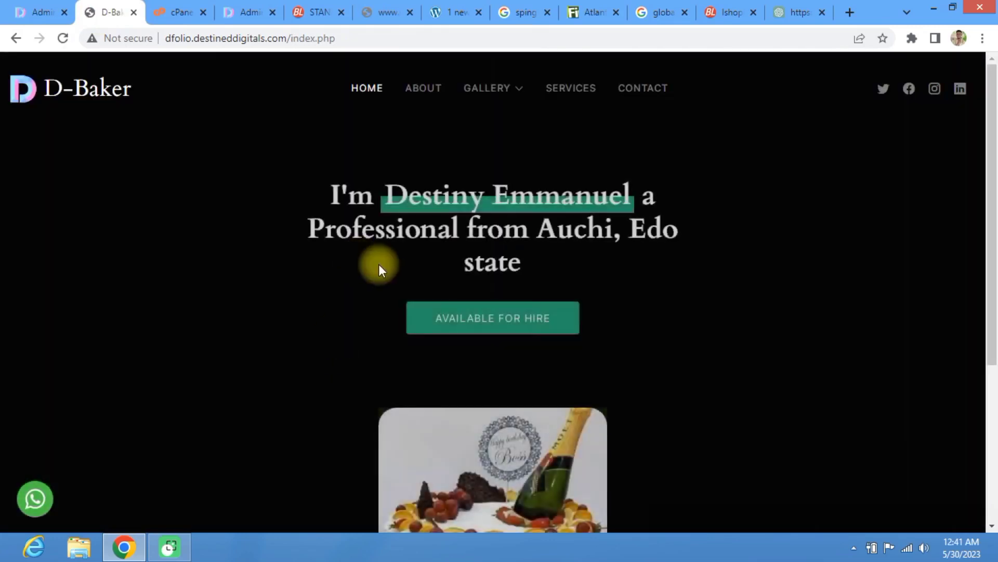
pyautogui.scroll(-5, 395, 273)
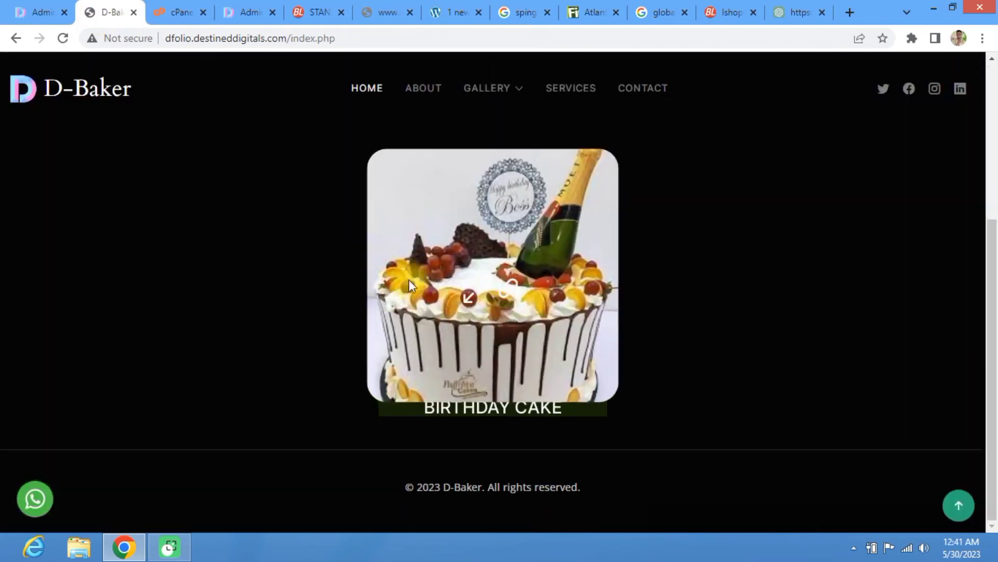
pyautogui.click(507, 294)
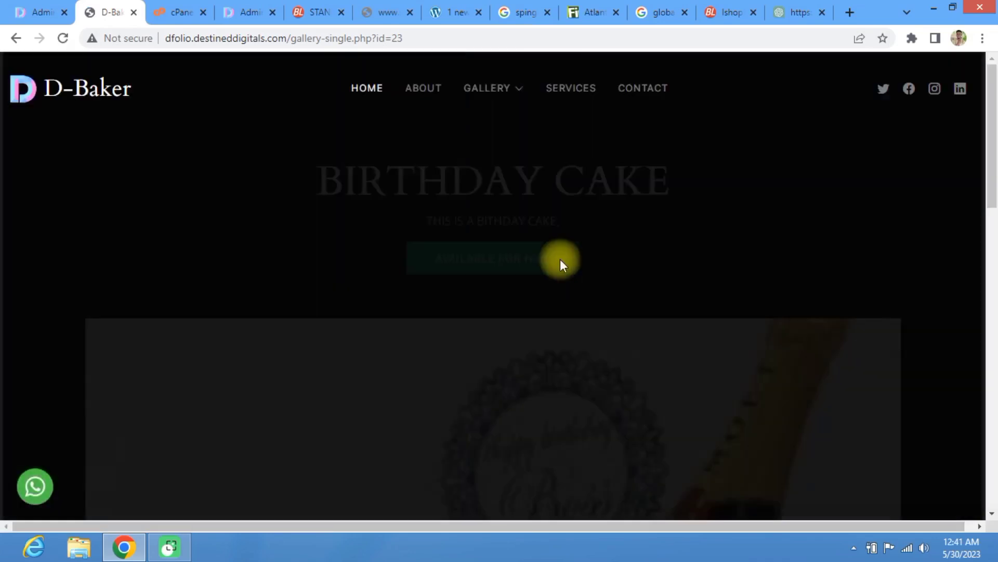
# Step: Step through the gallery photos and read the testimonial quote 'I was blown away by the quality…'
pyautogui.scroll(-4, 573, 333)
pyautogui.scroll(-3, 675, 282)
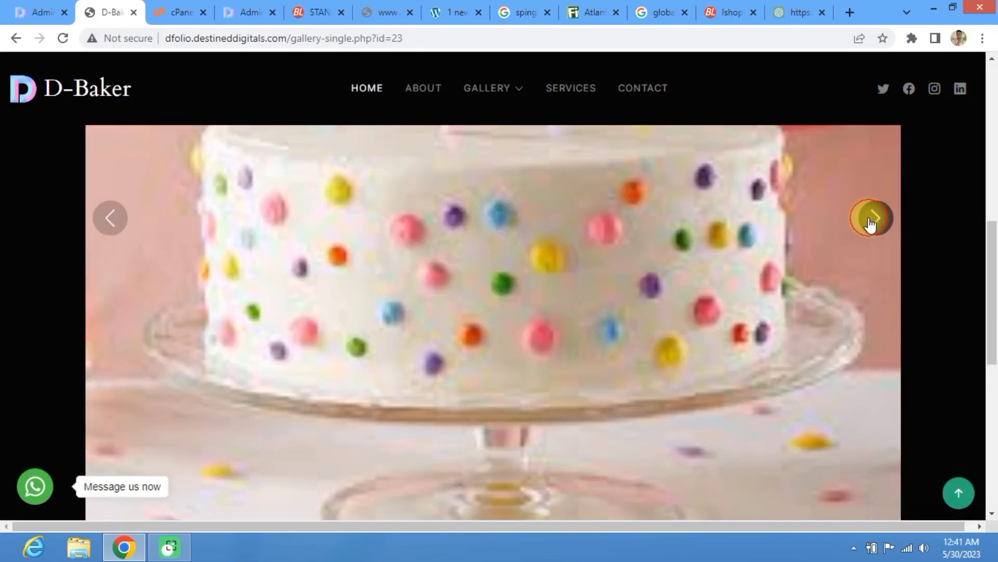
pyautogui.click(872, 221)
pyautogui.click(872, 221)
pyautogui.click(873, 221)
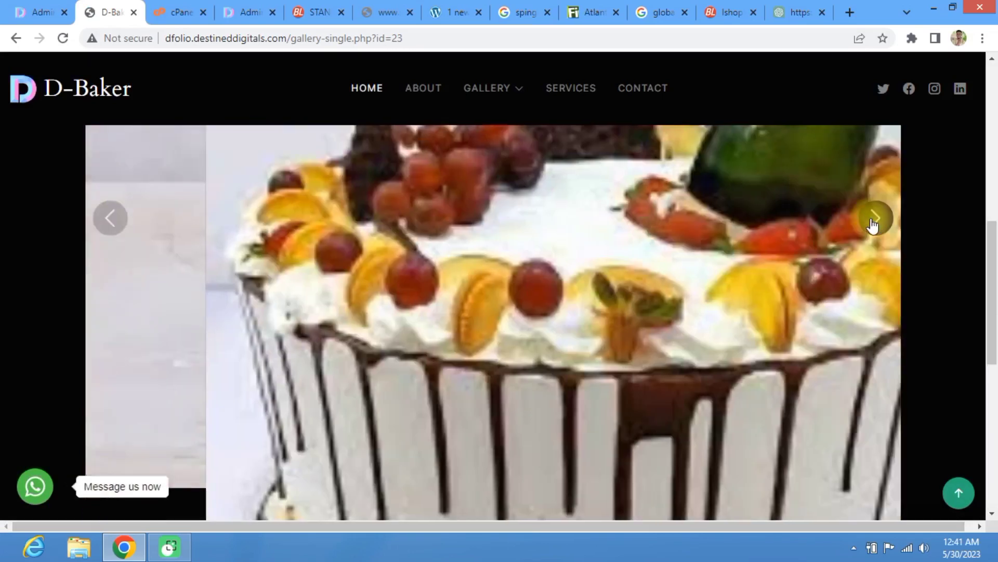
pyautogui.scroll(-8, 575, 264)
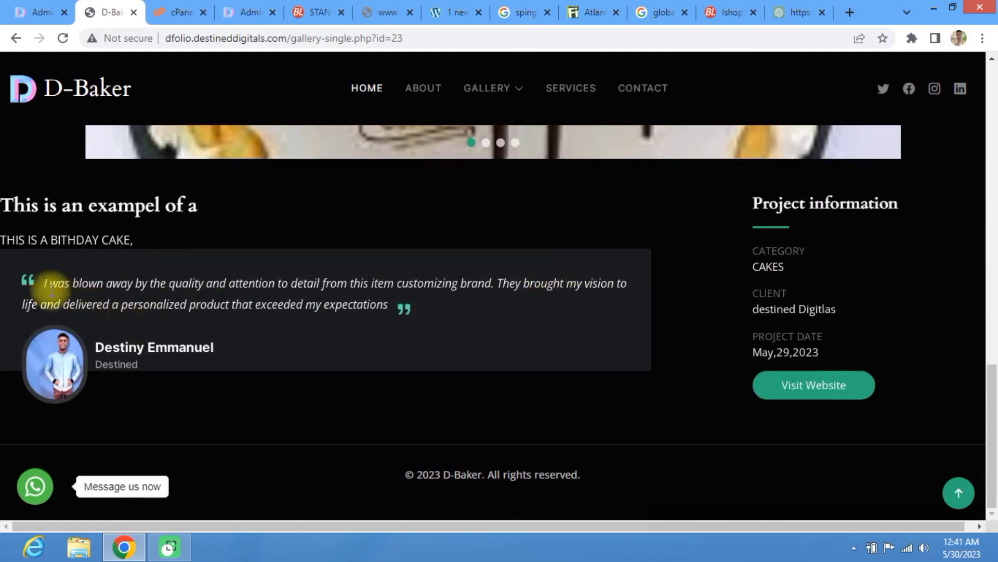
pyautogui.moveTo(43, 282); pyautogui.dragTo(418, 294)
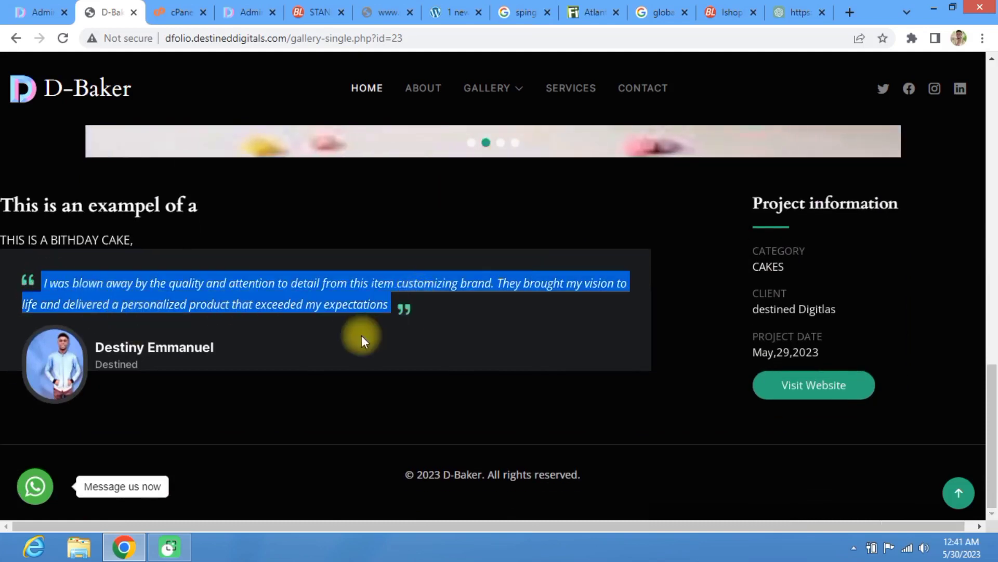
pyautogui.scroll(5, 374, 296)
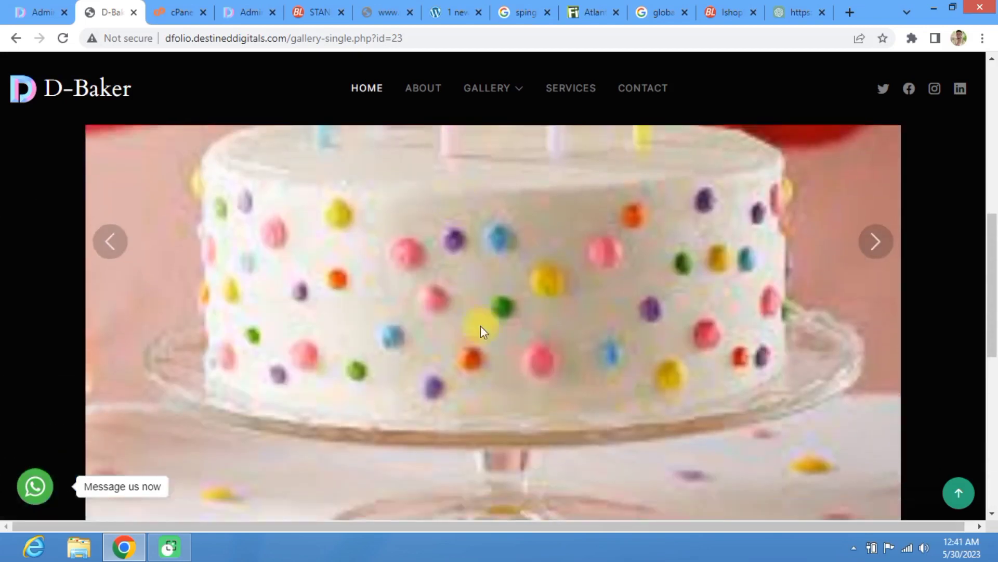
pyautogui.scroll(-5, 482, 333)
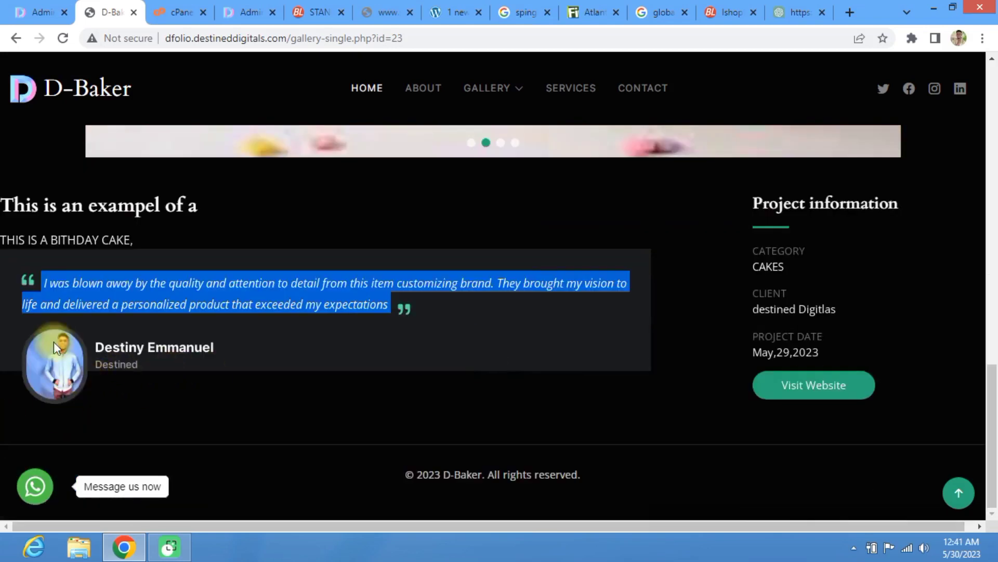
pyautogui.scroll(4, 297, 224)
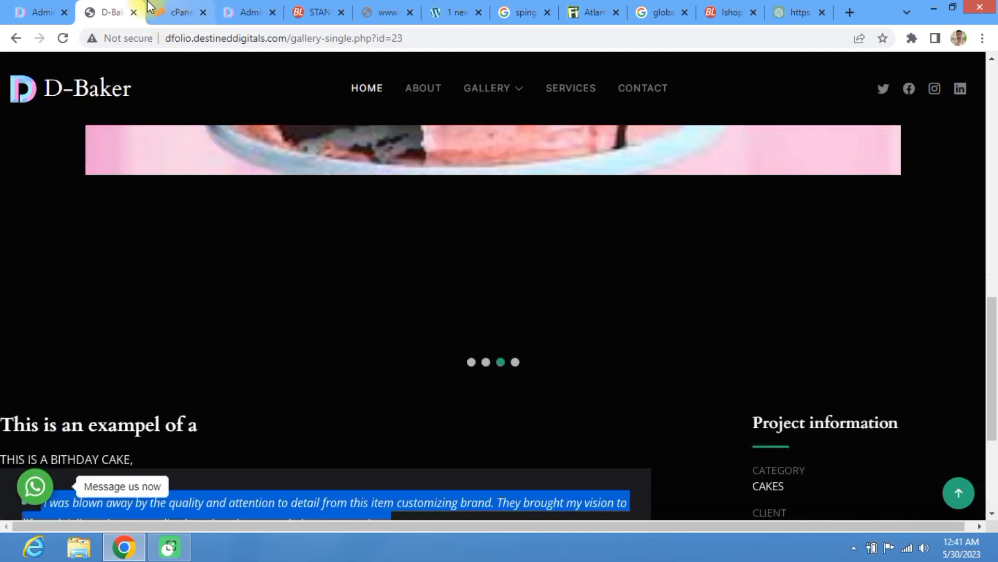
# Step: Deactivate the BIRTHDAY CAKE testimonial so its status reads Not Active
pyautogui.click(21, 6)
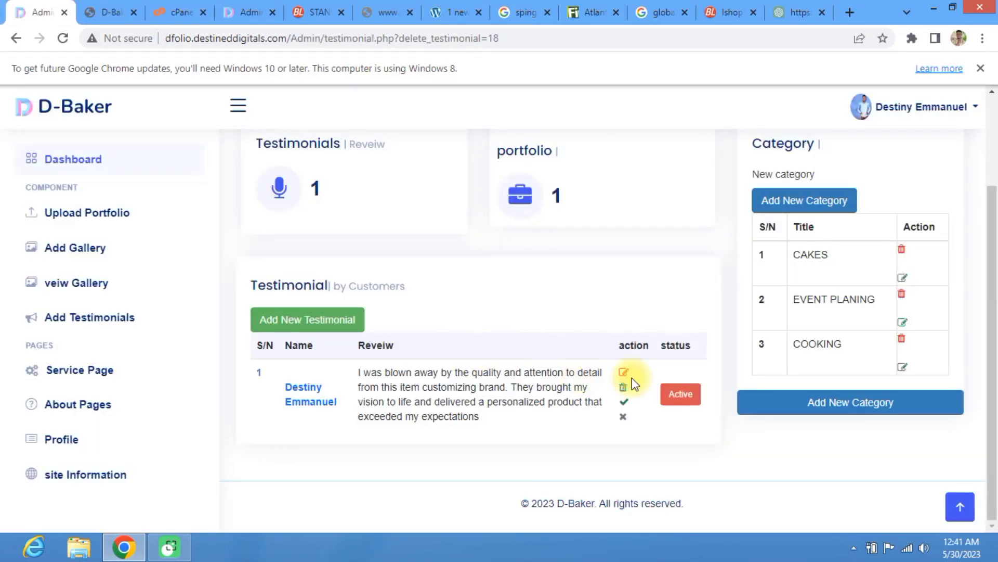
pyautogui.click(624, 419)
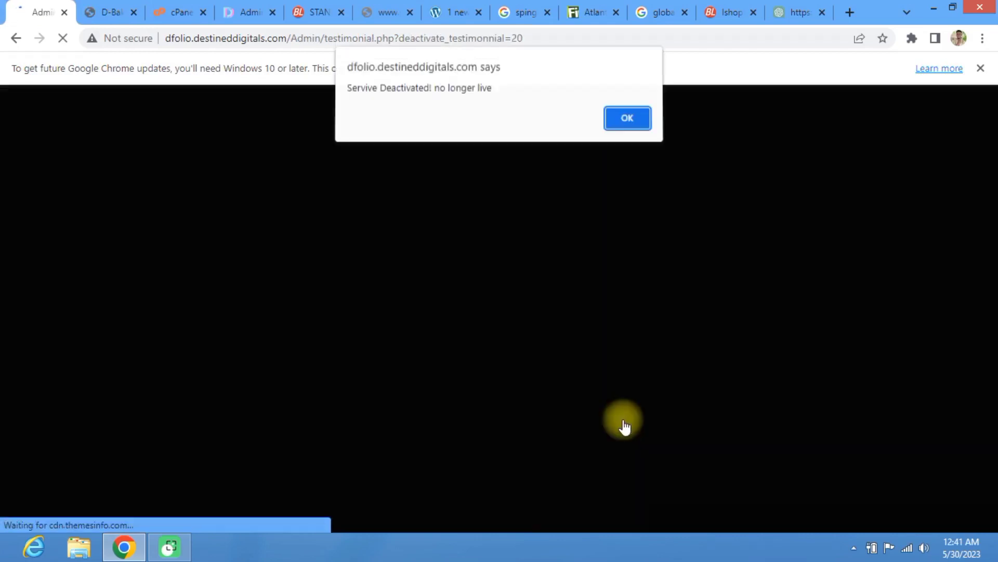
pyautogui.click(630, 129)
pyautogui.scroll(-3, 465, 258)
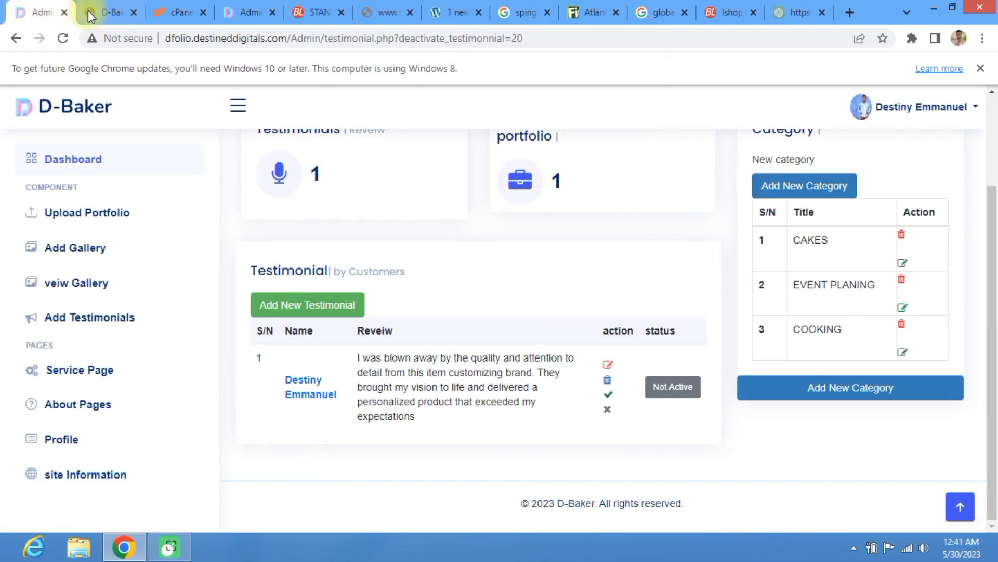
pyautogui.click(106, 12)
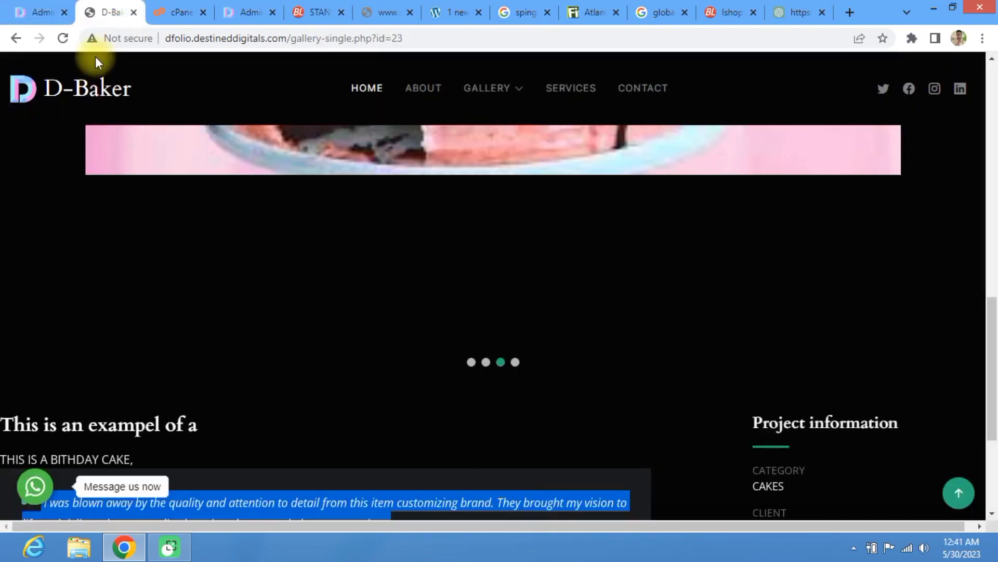
# Step: Reload the public Birthday Cake page twice and check that the testimonial still appears
pyautogui.click(64, 40)
pyautogui.scroll(-4, 127, 455)
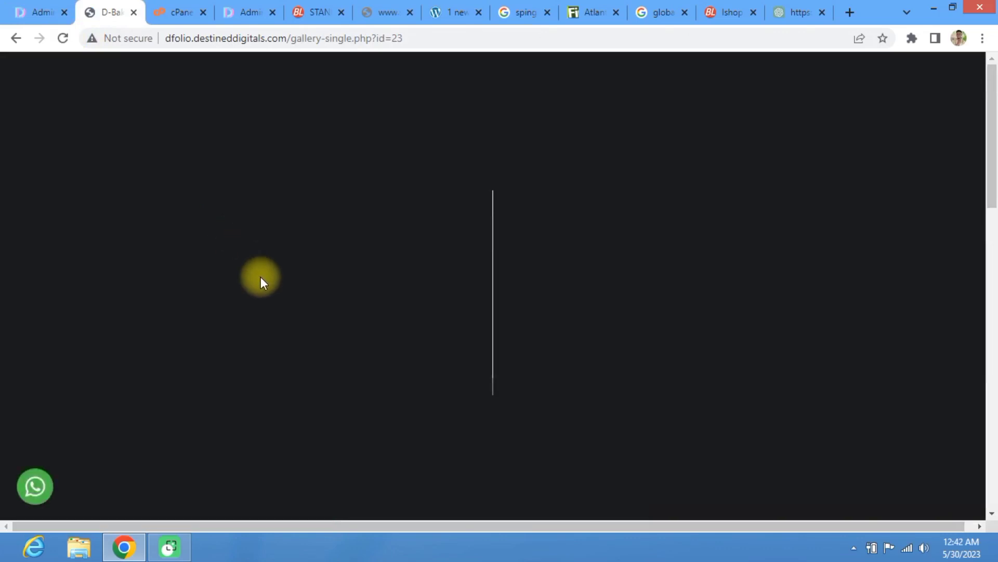
pyautogui.scroll(-13, 260, 276)
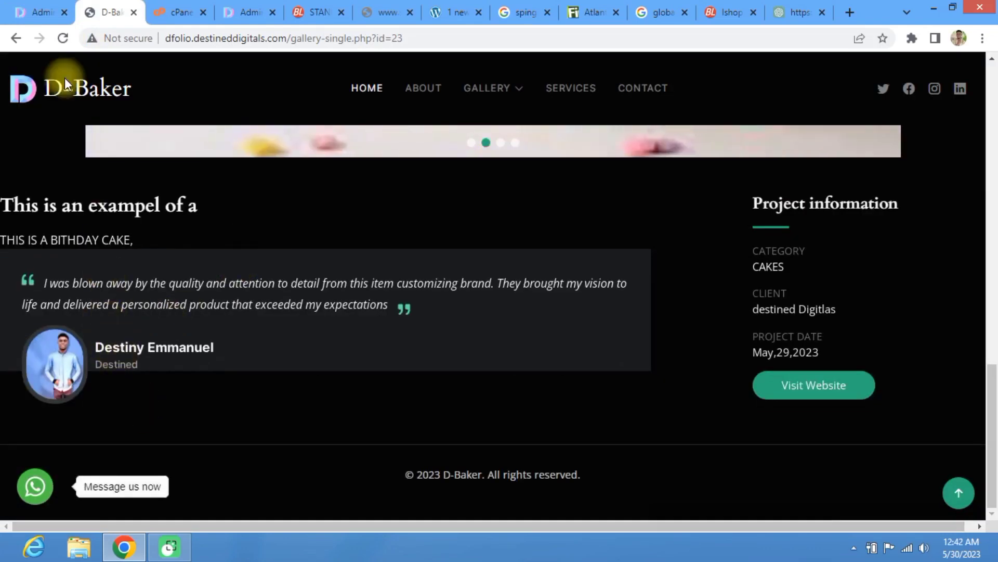
pyautogui.click(56, 43)
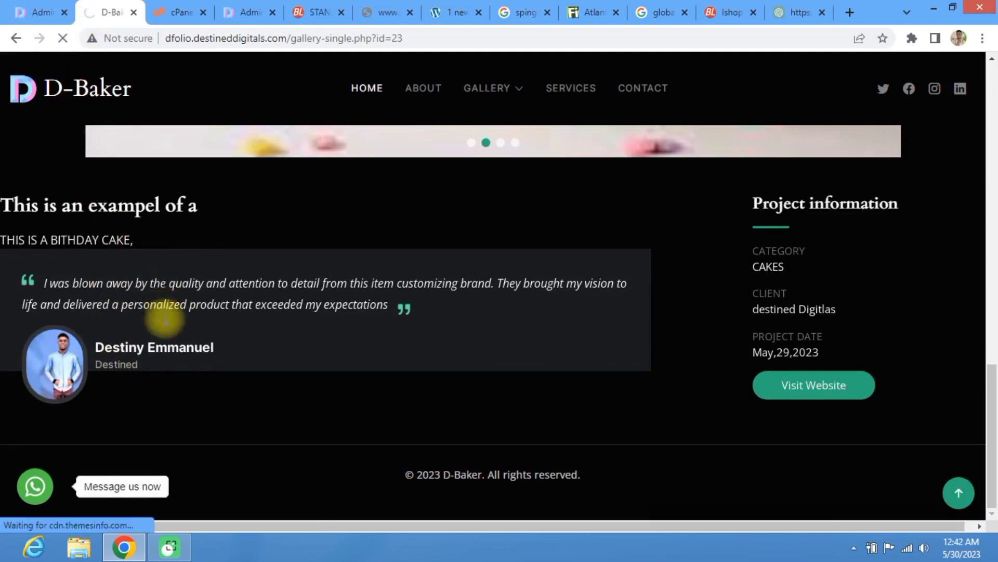
pyautogui.scroll(-17, 184, 214)
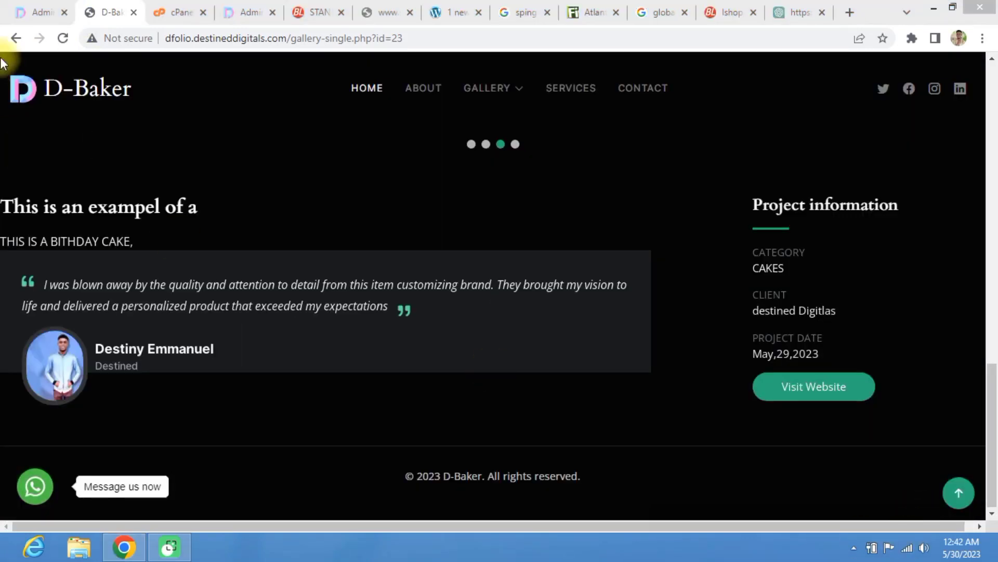
pyautogui.click(21, 11)
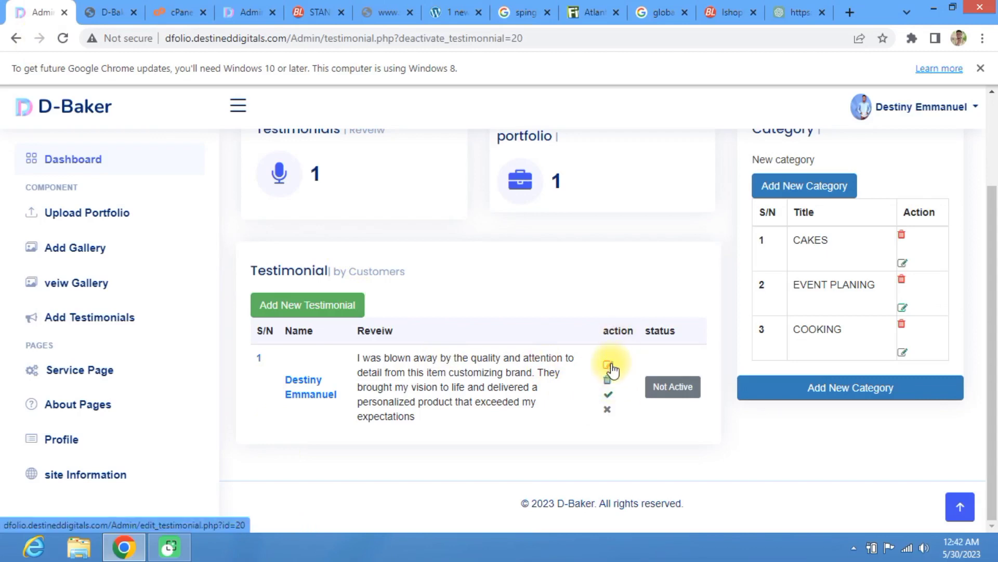
# Step: Look through the Edit Testimonial form without saving, then return to the Dashboard
pyautogui.click(609, 410)
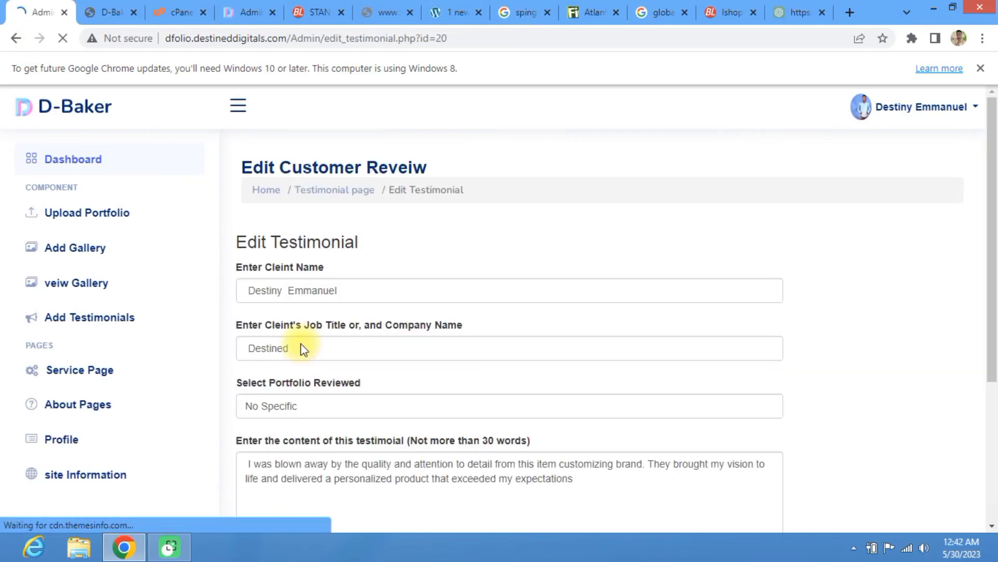
pyautogui.scroll(-4, 297, 312)
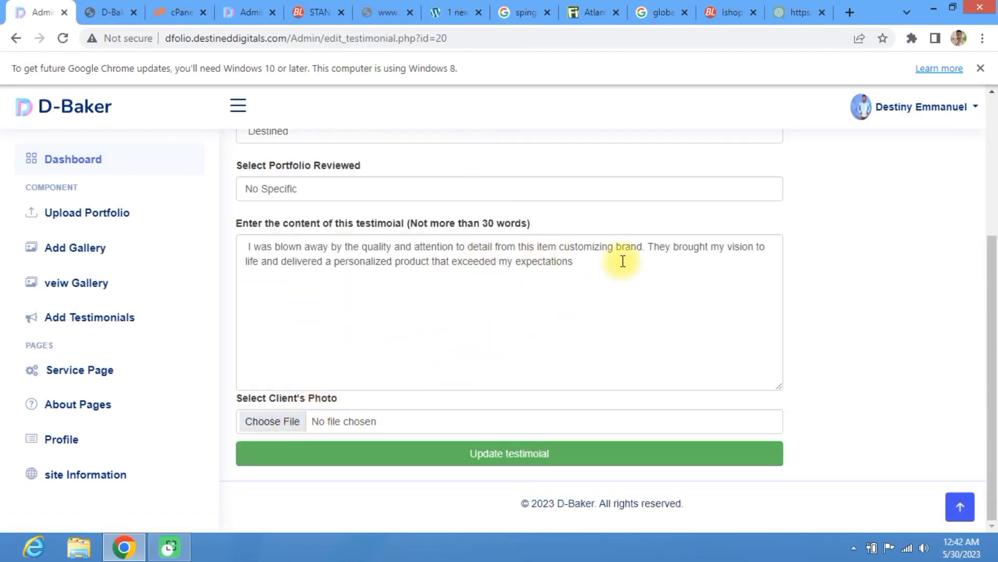
pyautogui.moveTo(623, 261); pyautogui.dragTo(387, 261)
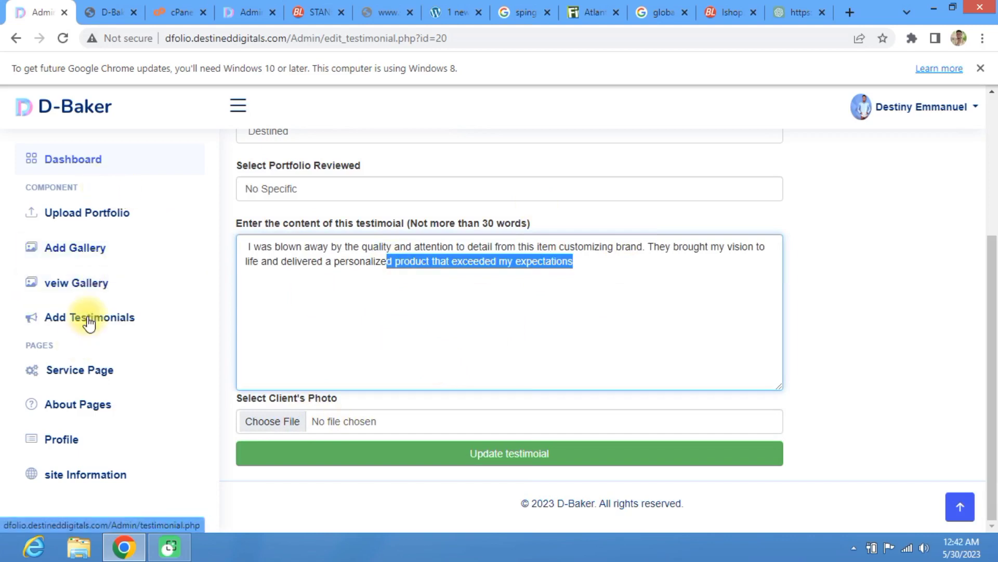
pyautogui.click(51, 159)
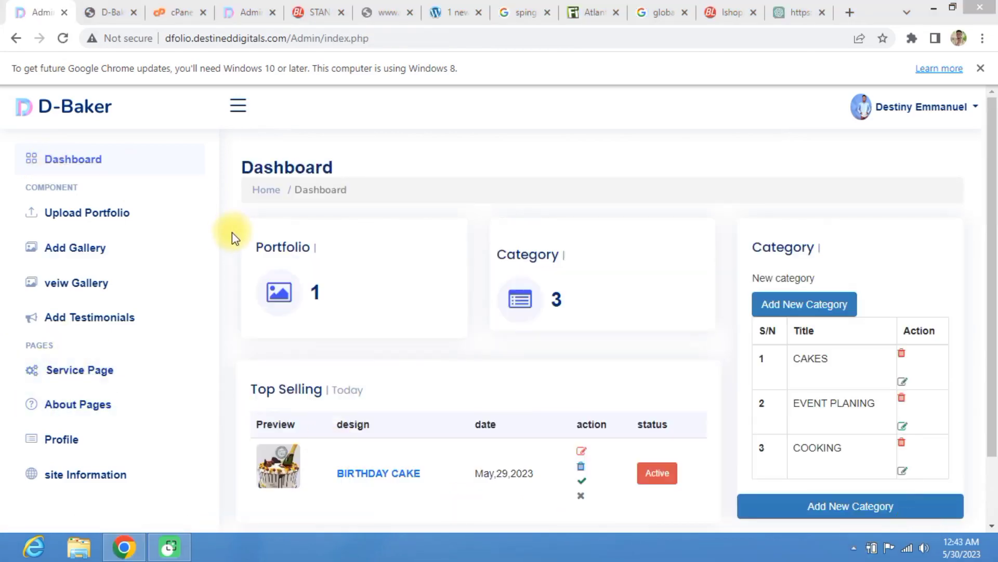
# Step: Delete the sprinkle birthday cake photo from All Gallery, keeping the strawberry and chocolate cakes
pyautogui.click(98, 290)
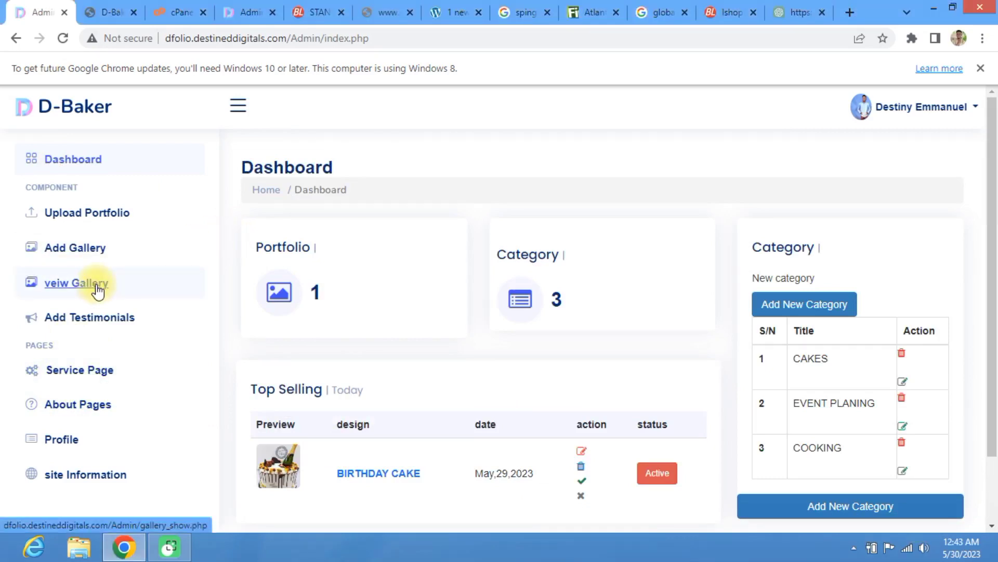
pyautogui.click(96, 289)
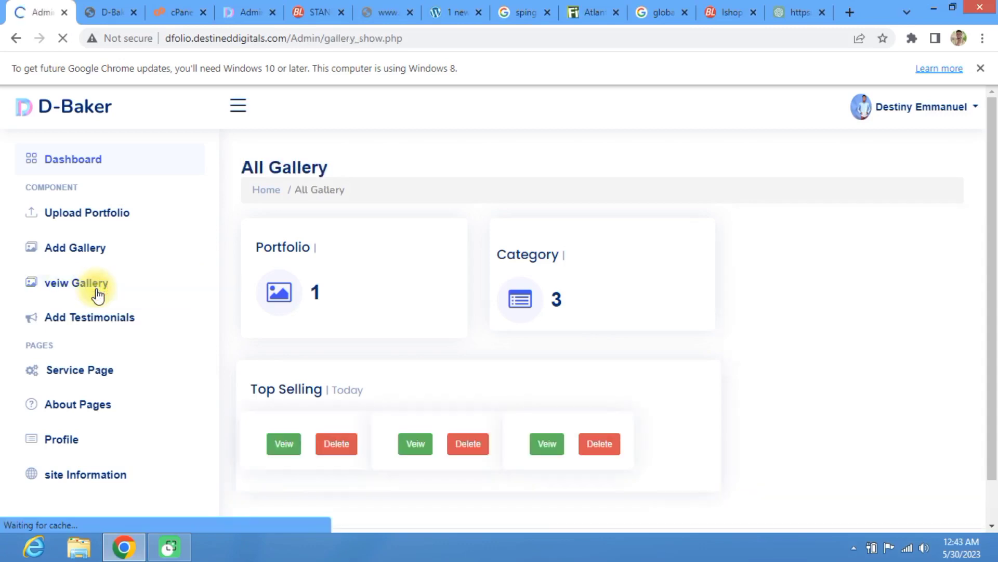
pyautogui.scroll(-3, 416, 268)
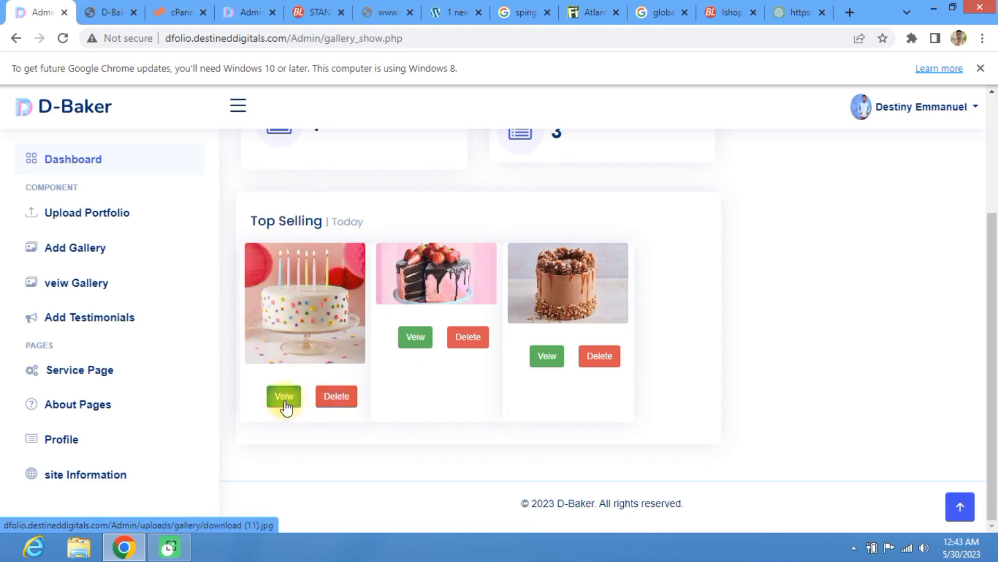
pyautogui.click(339, 398)
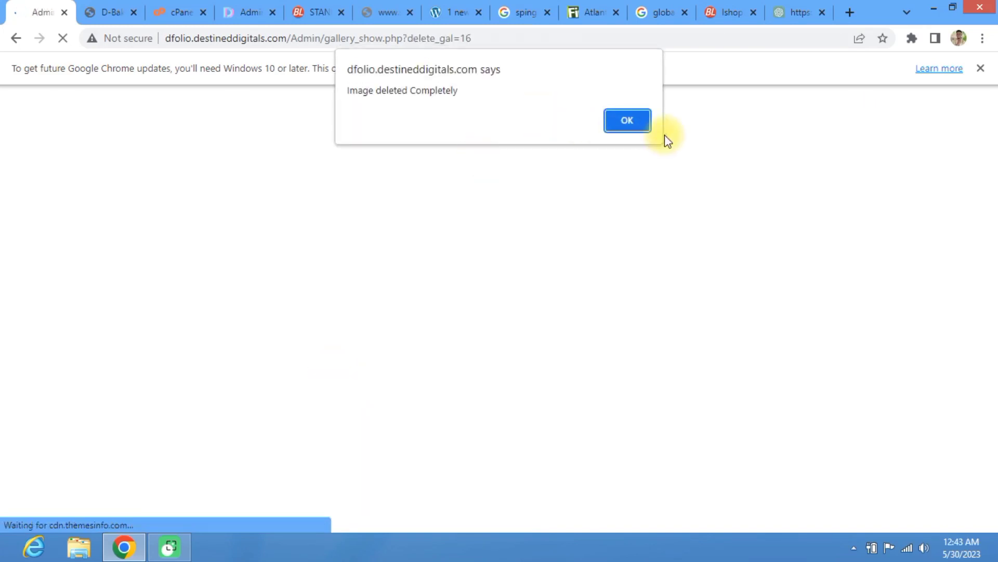
pyautogui.click(639, 121)
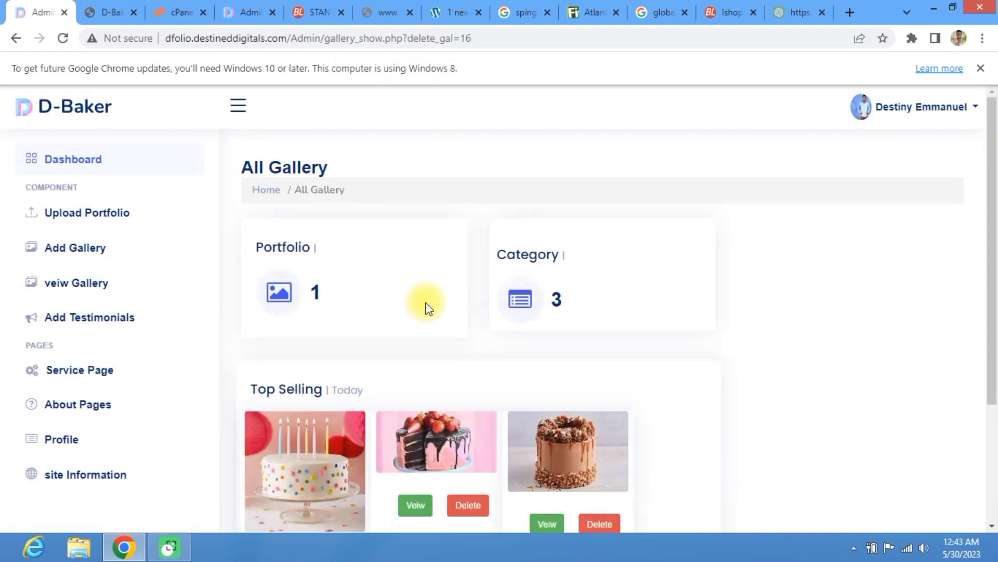
# Step: Strip ?delete_gal=16 from the address and reload the gallery_show.php list
pyautogui.scroll(-5, 426, 303)
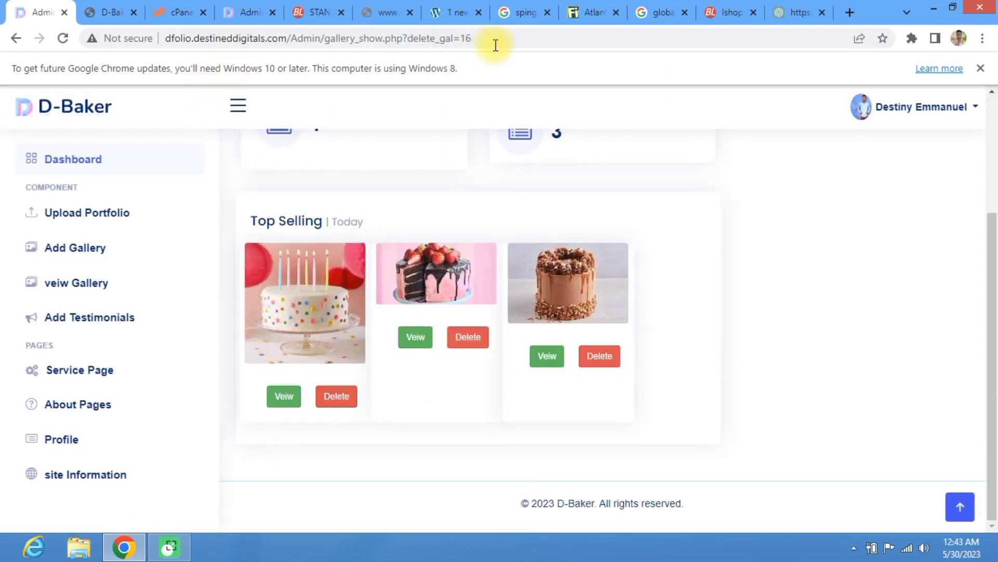
pyautogui.moveTo(494, 39); pyautogui.dragTo(404, 25)
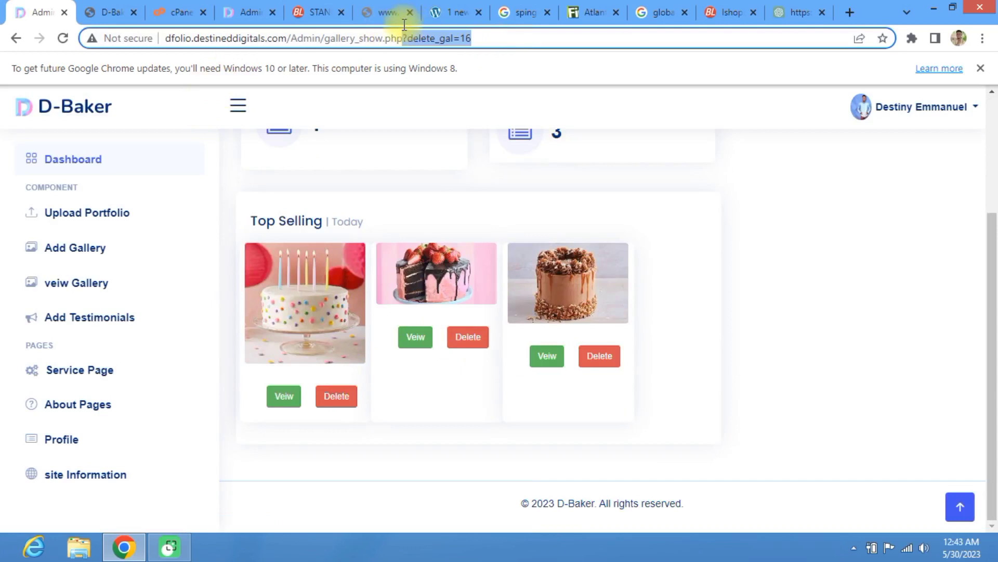
pyautogui.press('BackSpace')
pyautogui.press('Return')
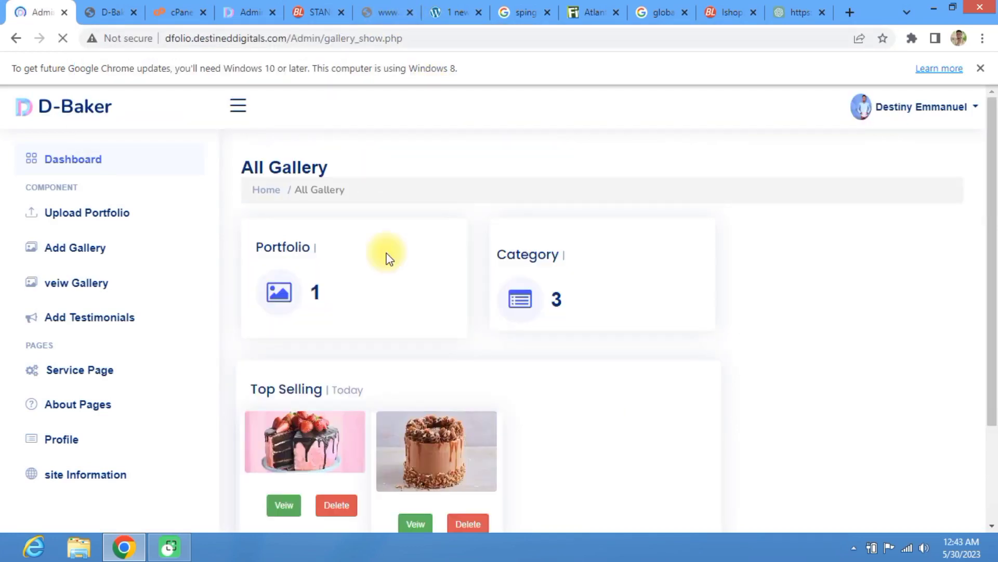
pyautogui.scroll(-3, 387, 257)
pyautogui.click(107, 8)
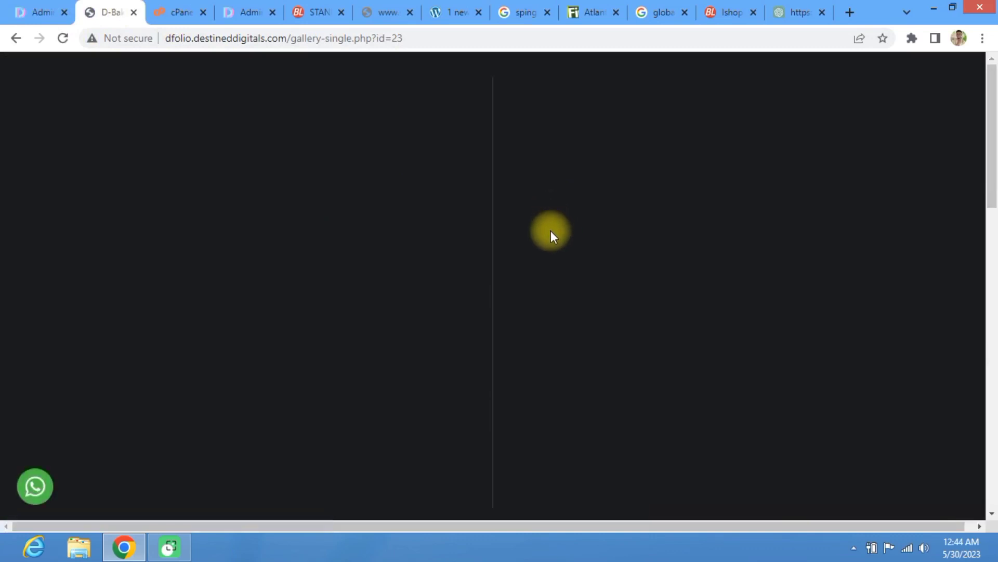
# Step: Click through the birthday cake photo slider to confirm the remaining gallery images
pyautogui.scroll(-10, 548, 244)
pyautogui.scroll(3, 330, 196)
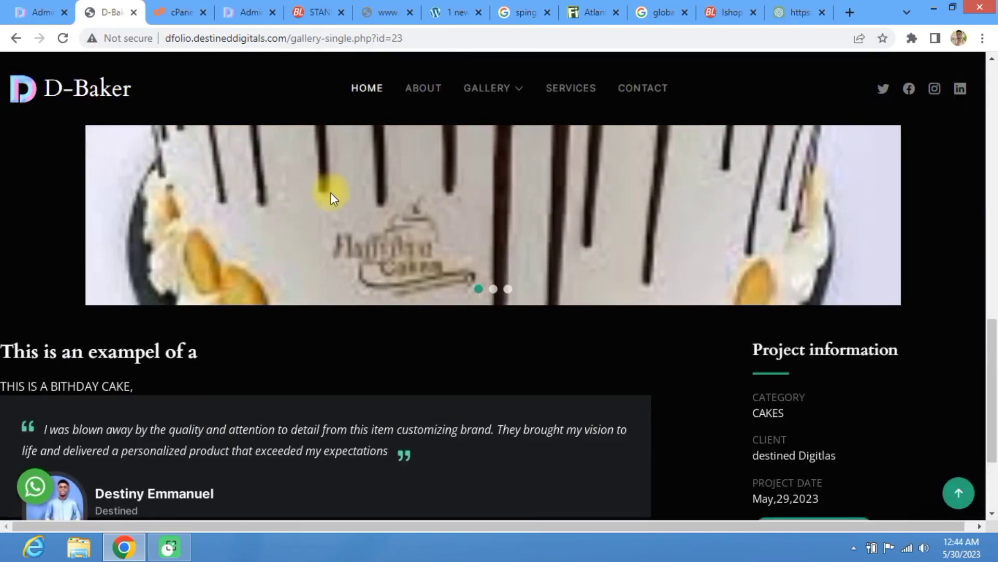
pyautogui.scroll(-3, 364, 260)
pyautogui.scroll(10, 396, 318)
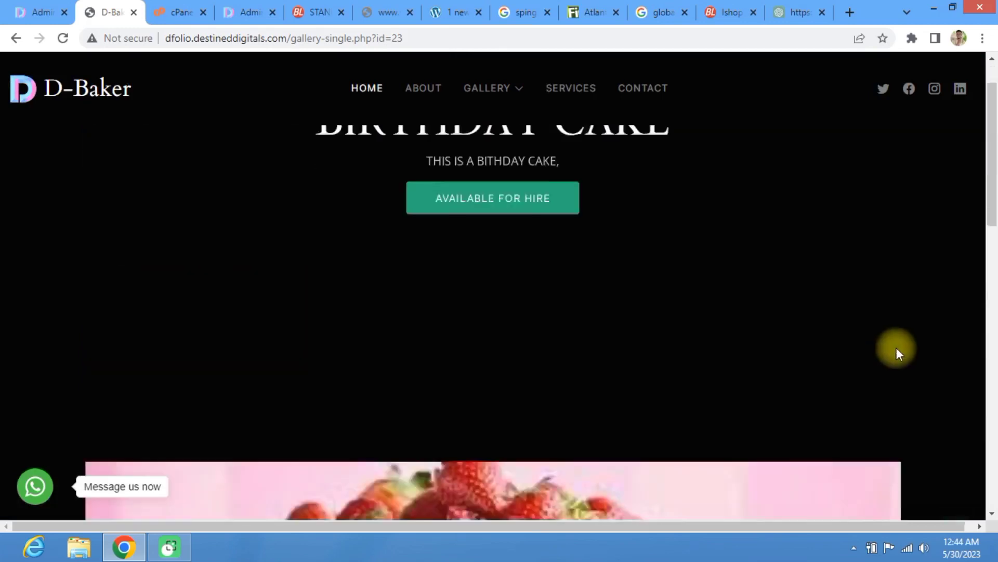
pyautogui.scroll(-5, 884, 354)
pyautogui.click(867, 366)
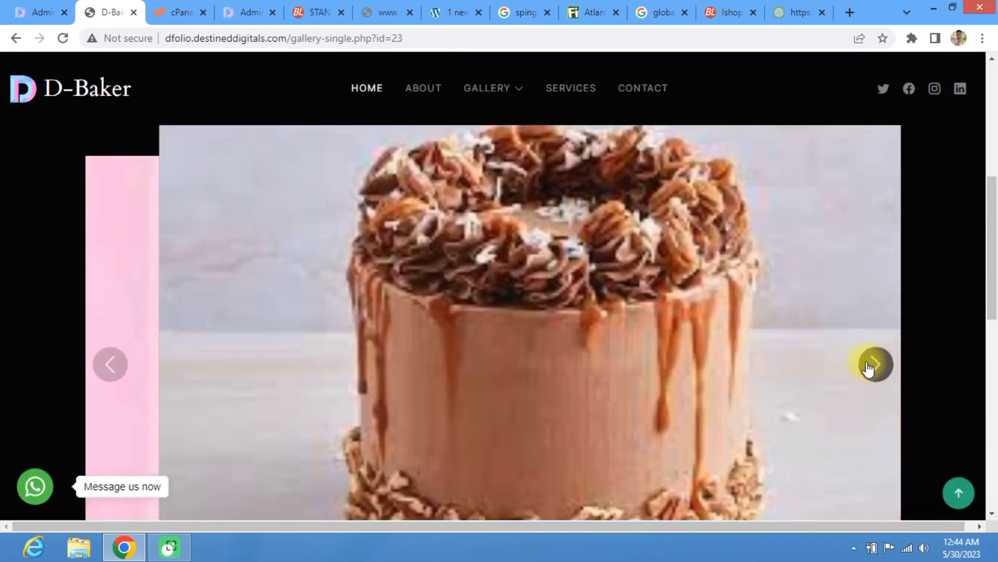
pyautogui.click(868, 366)
pyautogui.click(867, 366)
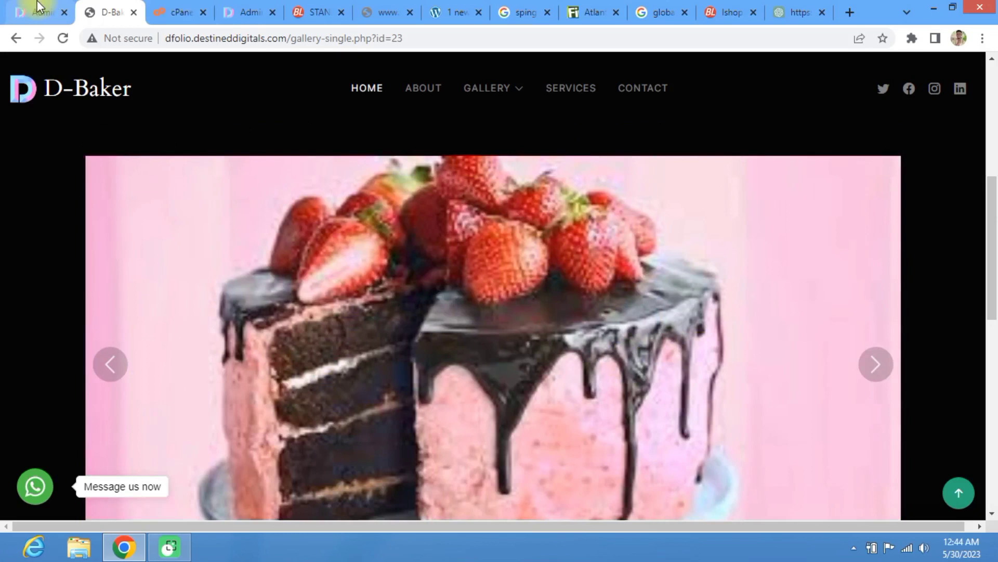
pyautogui.click(38, 6)
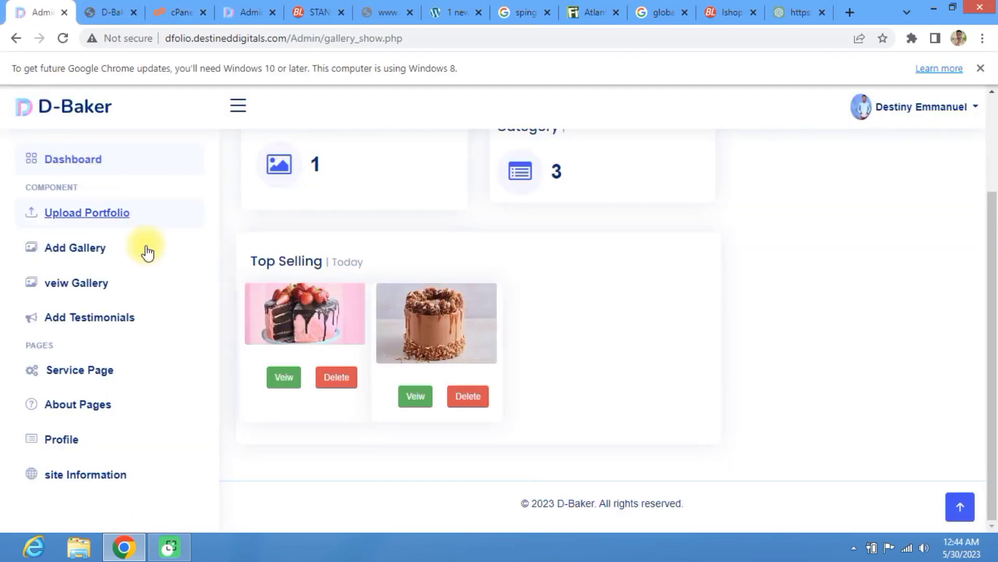
pyautogui.scroll(-3, 483, 218)
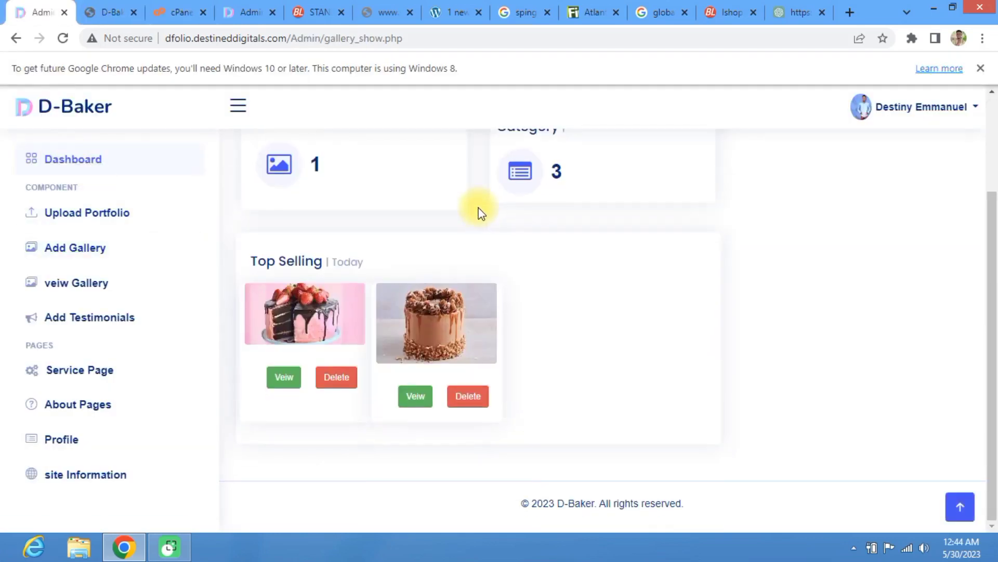
pyautogui.scroll(3, 477, 208)
pyautogui.scroll(-3, 268, 380)
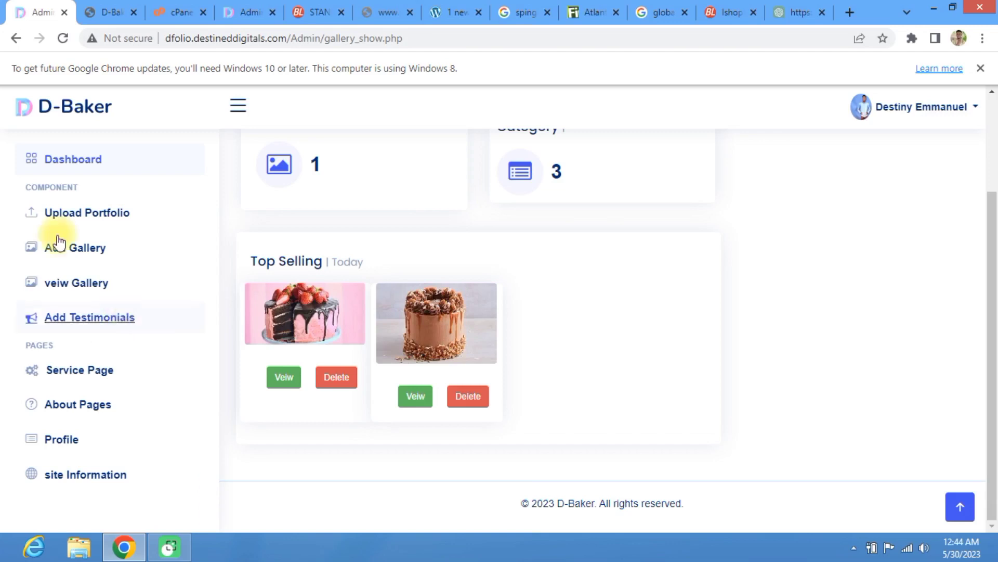
# Step: Scroll through the Upload Portfolio form without submitting anything
pyautogui.click(102, 219)
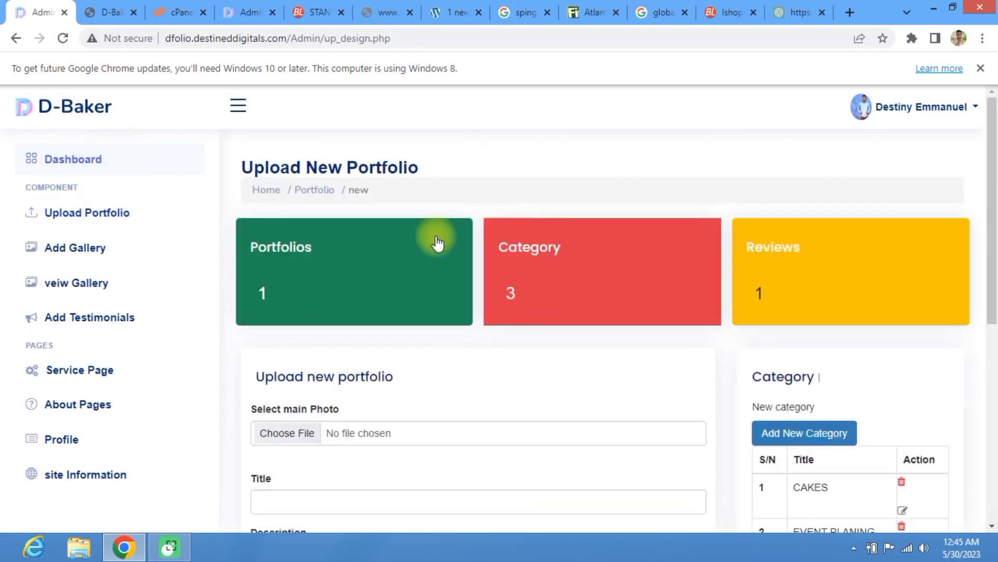
pyautogui.scroll(-5, 717, 325)
pyautogui.scroll(1, 722, 283)
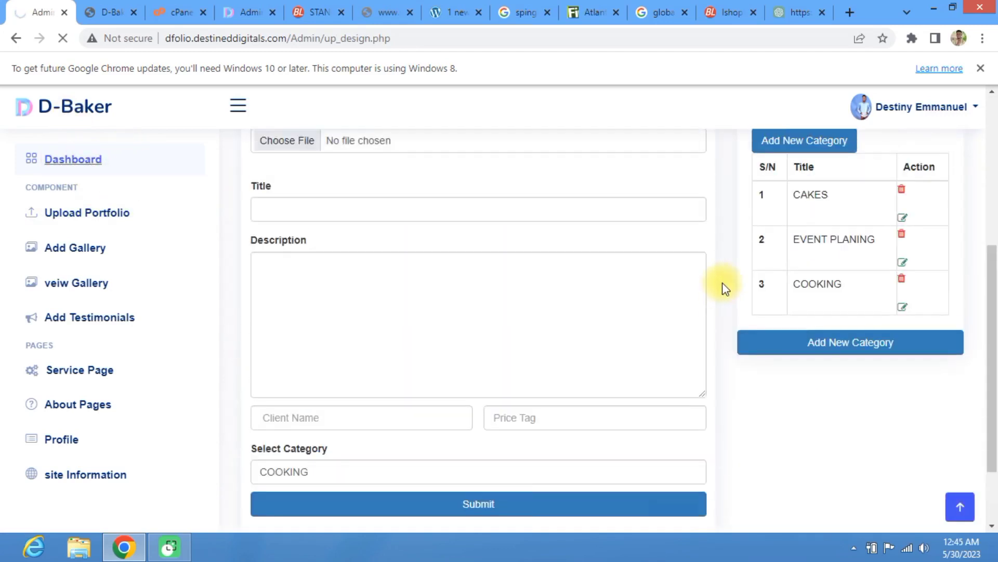
pyautogui.scroll(-2, 830, 306)
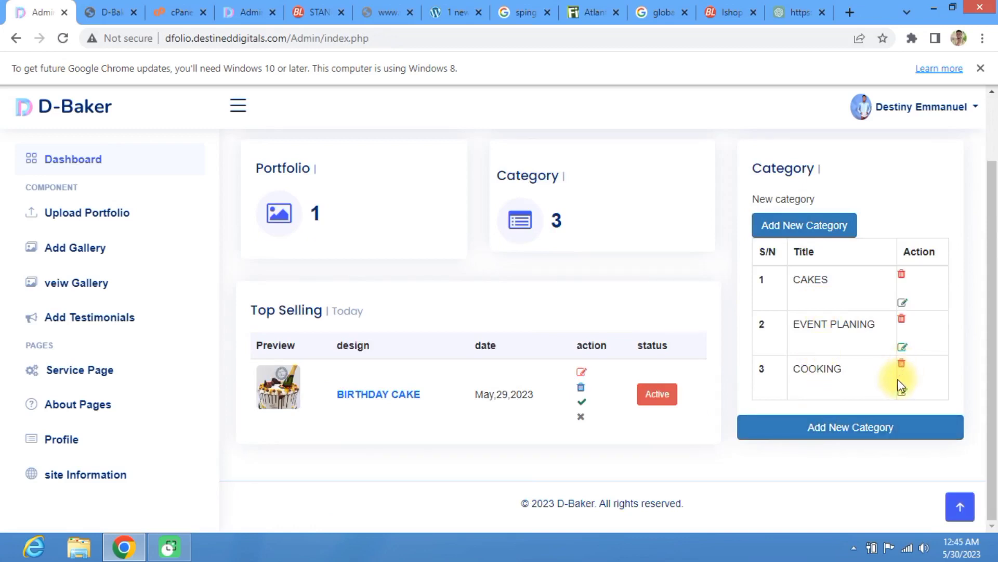
# Step: Create a Fashion design category priced at N10000 and confirm the added alert
pyautogui.click(803, 430)
pyautogui.click(378, 170)
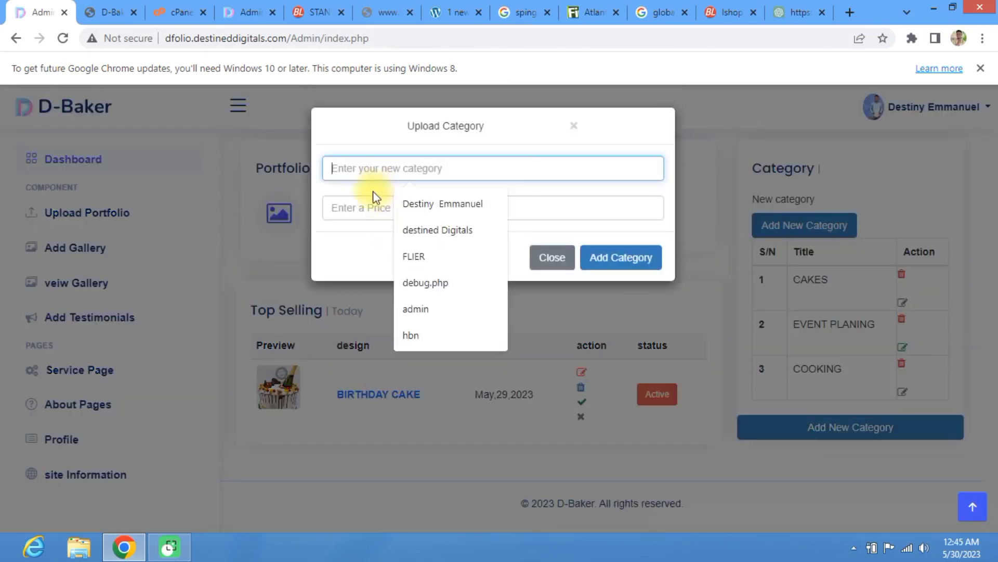
pyautogui.write('F')
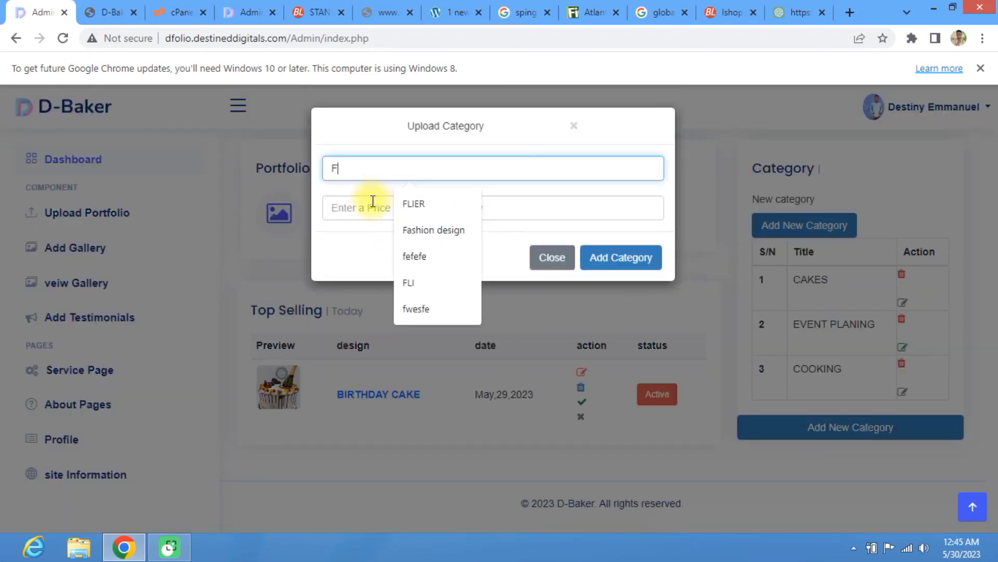
pyautogui.write('ASHIO')
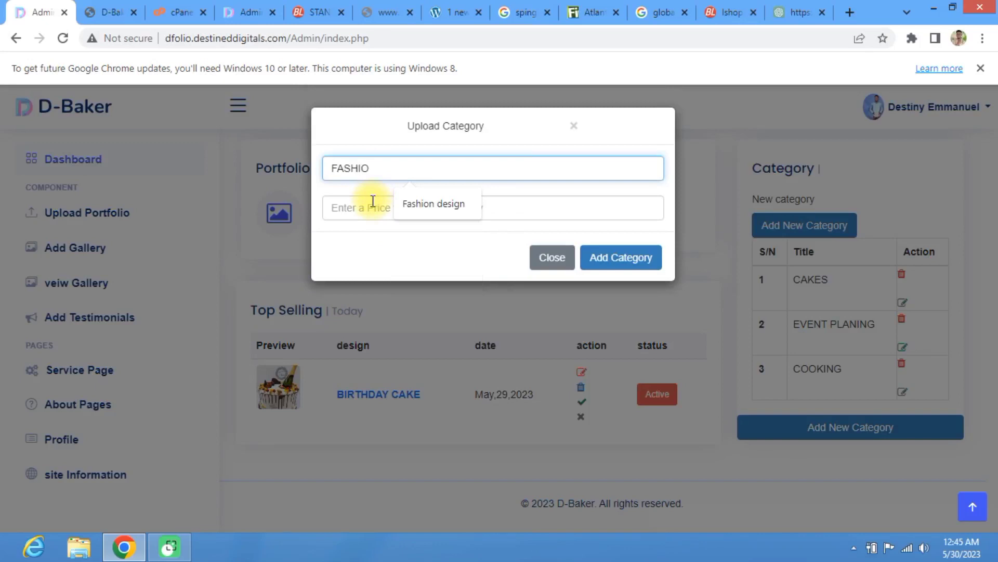
pyautogui.click(445, 202)
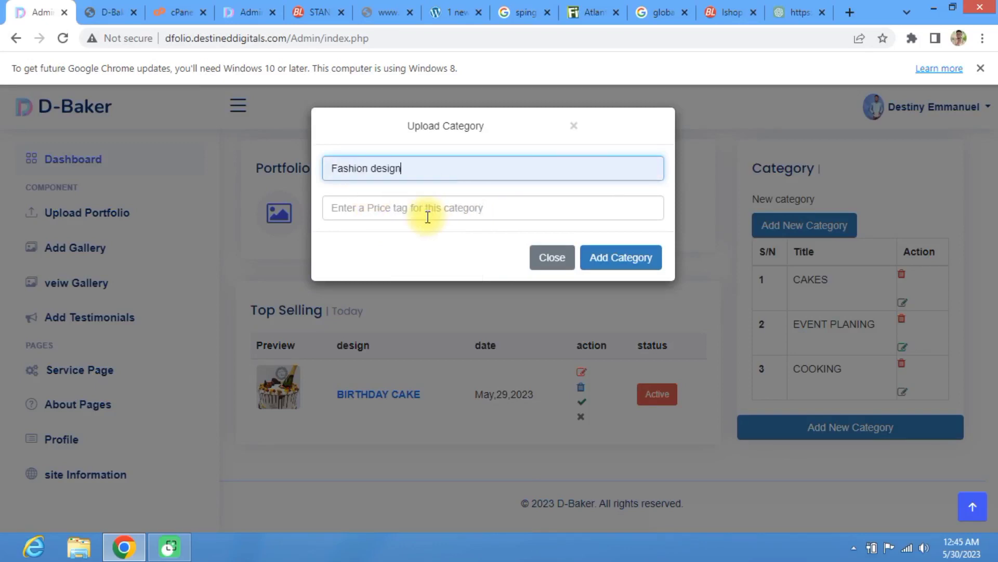
pyautogui.click(424, 213)
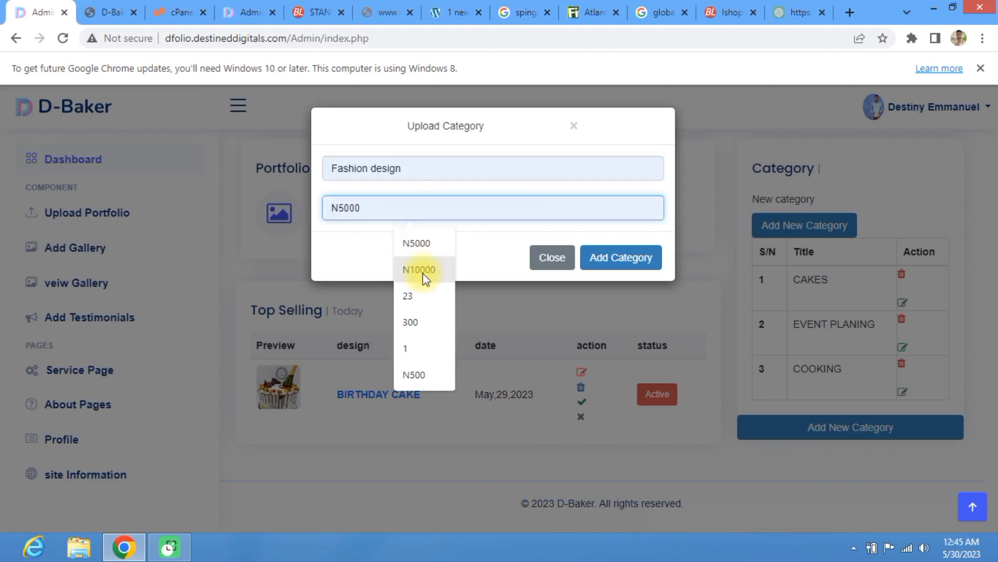
pyautogui.click(439, 275)
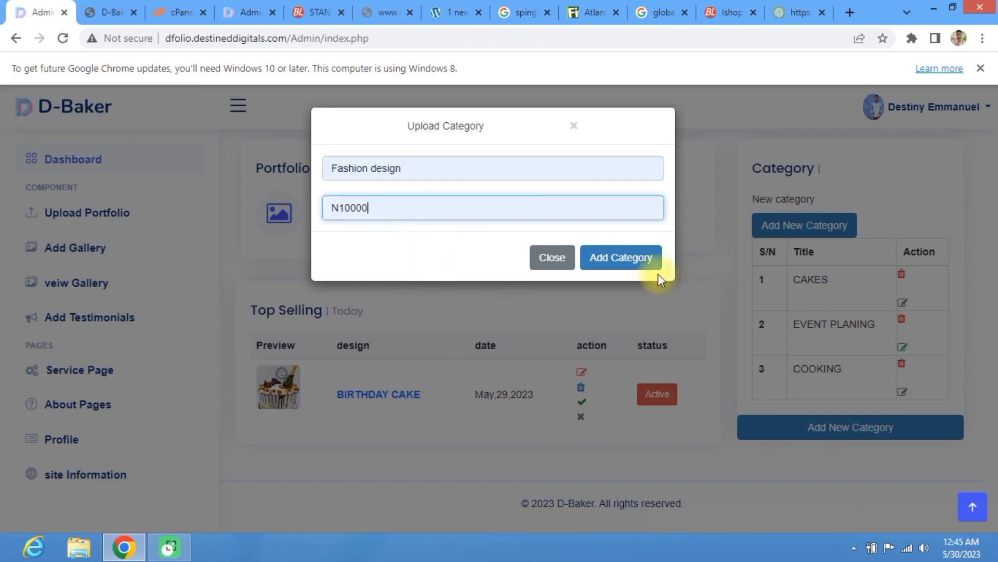
pyautogui.click(611, 264)
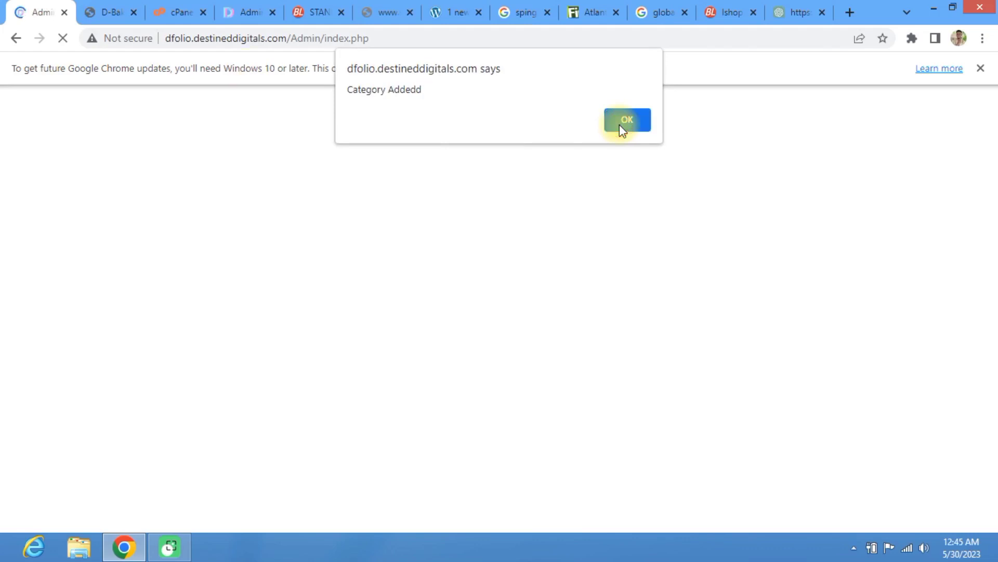
pyautogui.click(620, 124)
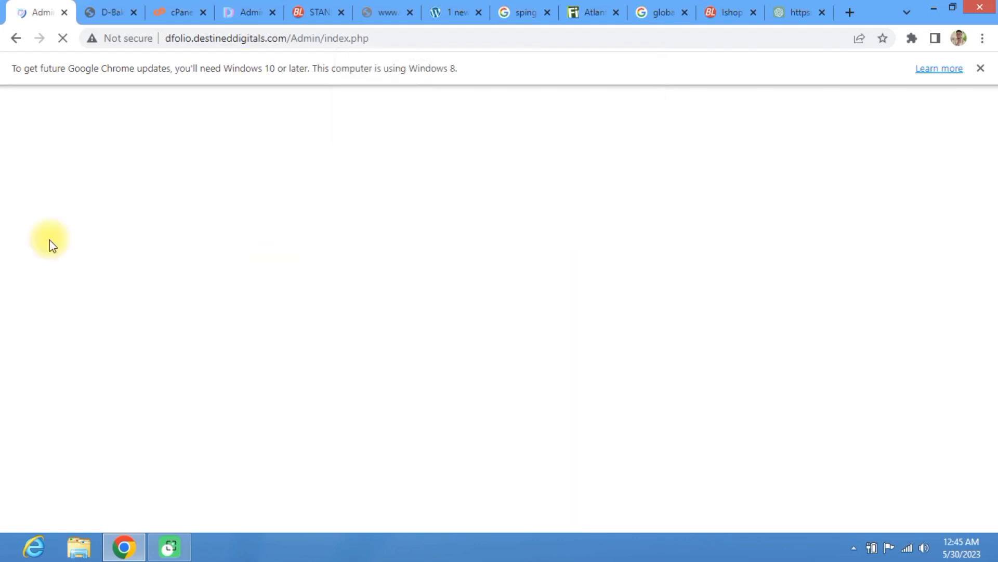
pyautogui.click(102, 2)
# Step: Check that the services pricing list shows Fashion design at N10000, then return to the admin dashboard
pyautogui.click(569, 89)
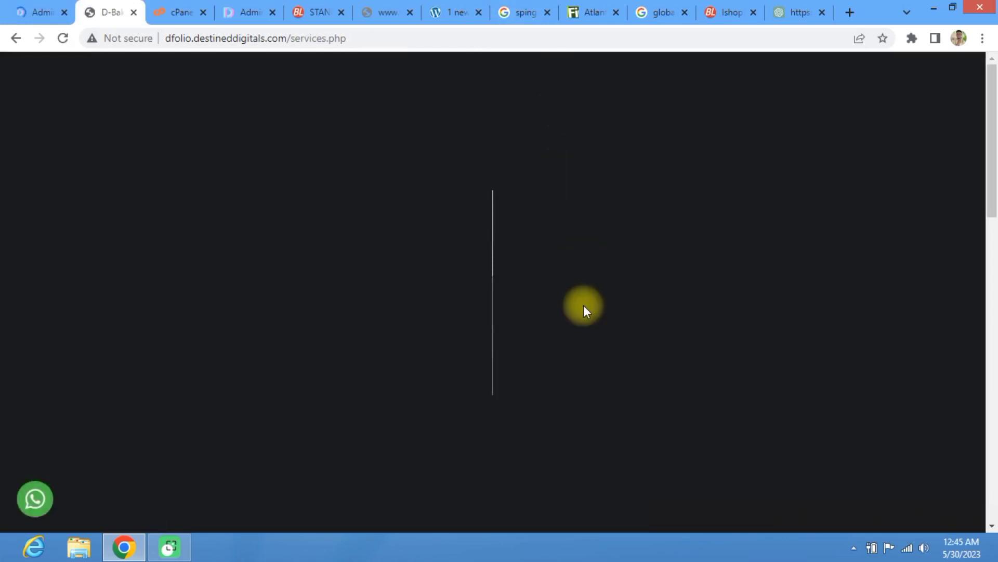
pyautogui.scroll(-19, 574, 304)
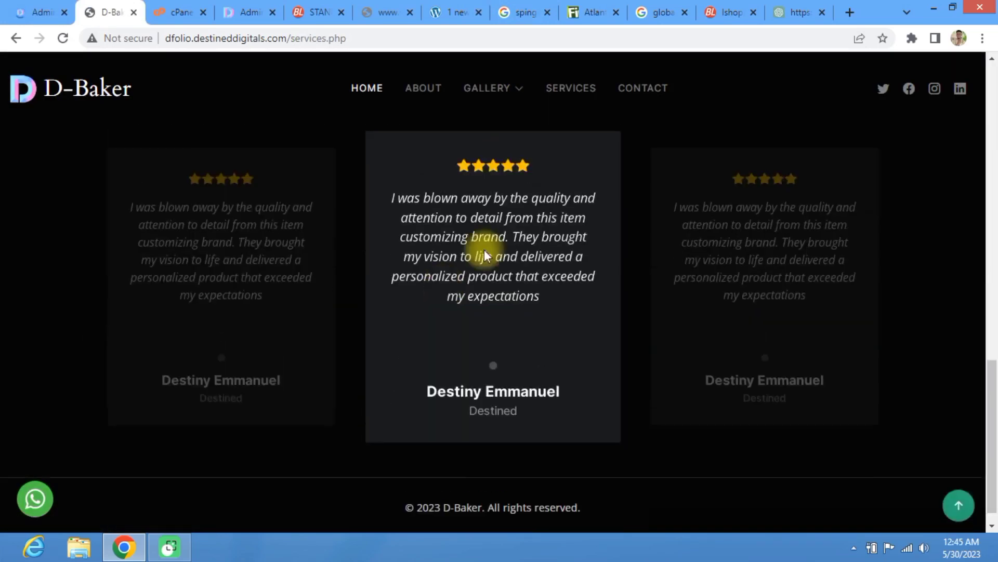
pyautogui.scroll(8, 483, 252)
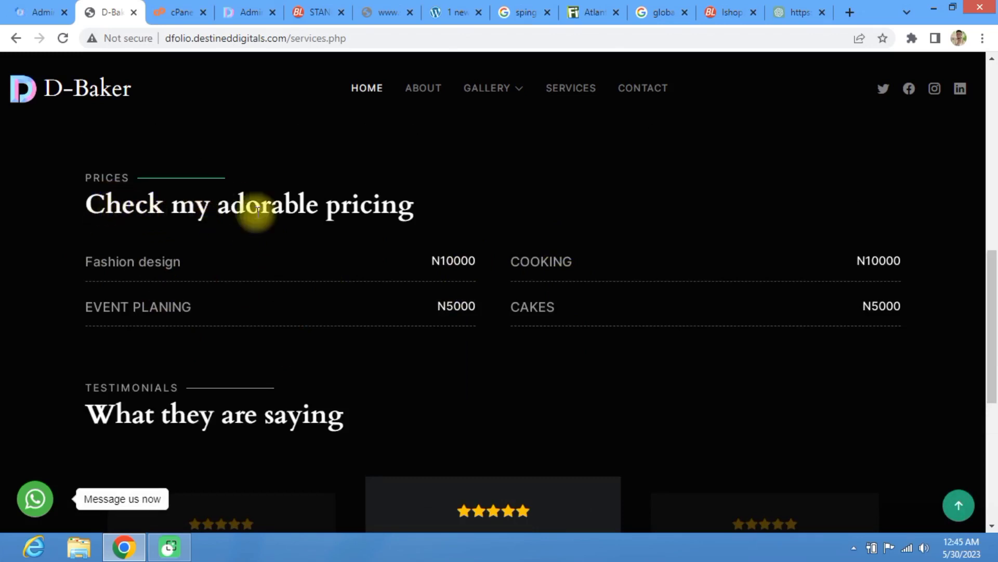
pyautogui.scroll(-5, 322, 259)
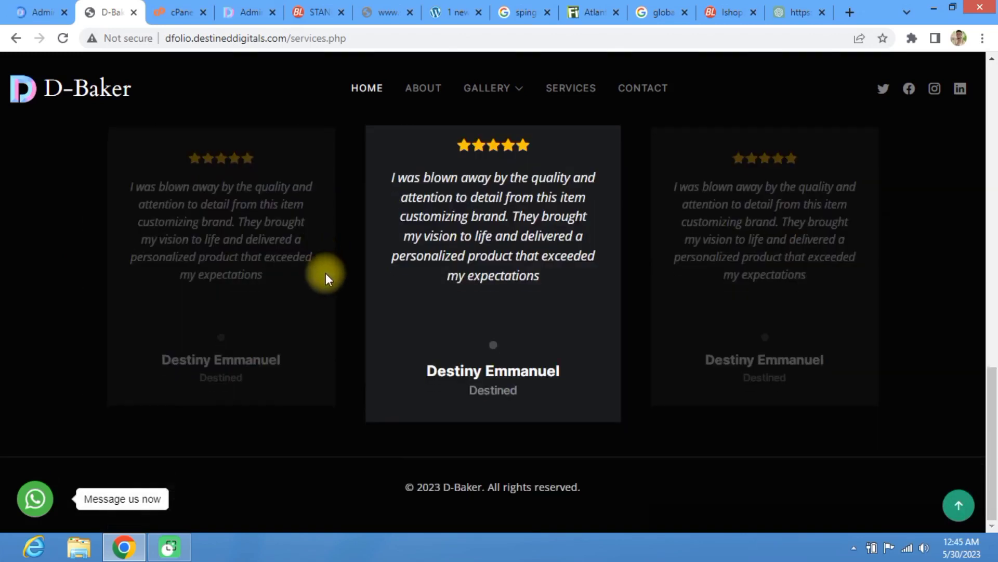
pyautogui.scroll(10, 710, 401)
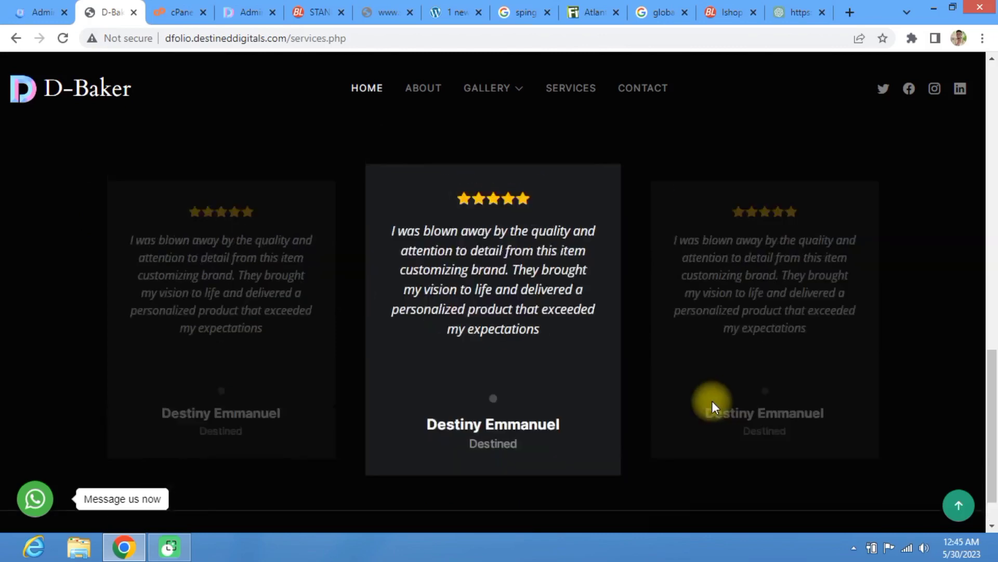
pyautogui.scroll(-6, 707, 404)
pyautogui.scroll(-4, 495, 382)
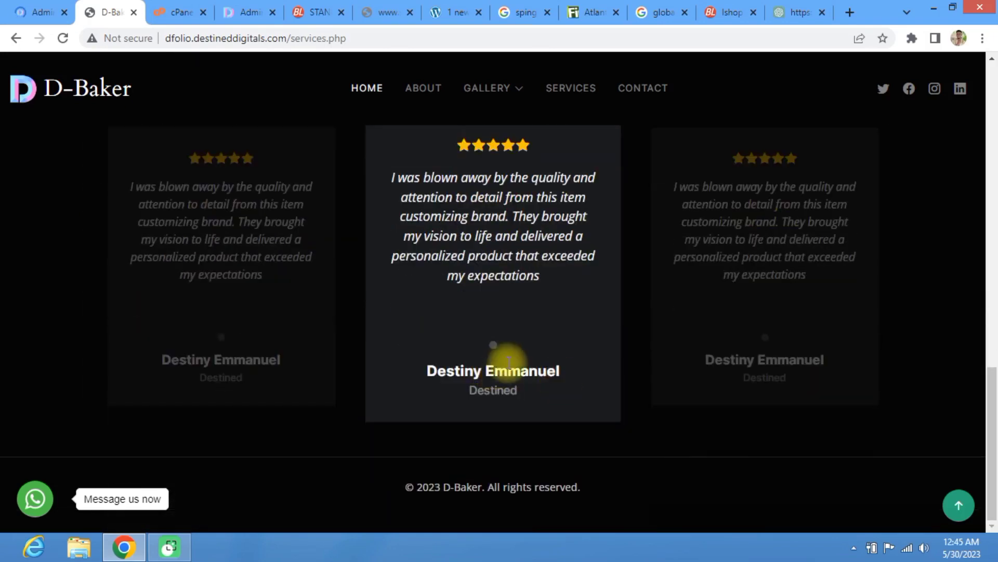
pyautogui.click(832, 310)
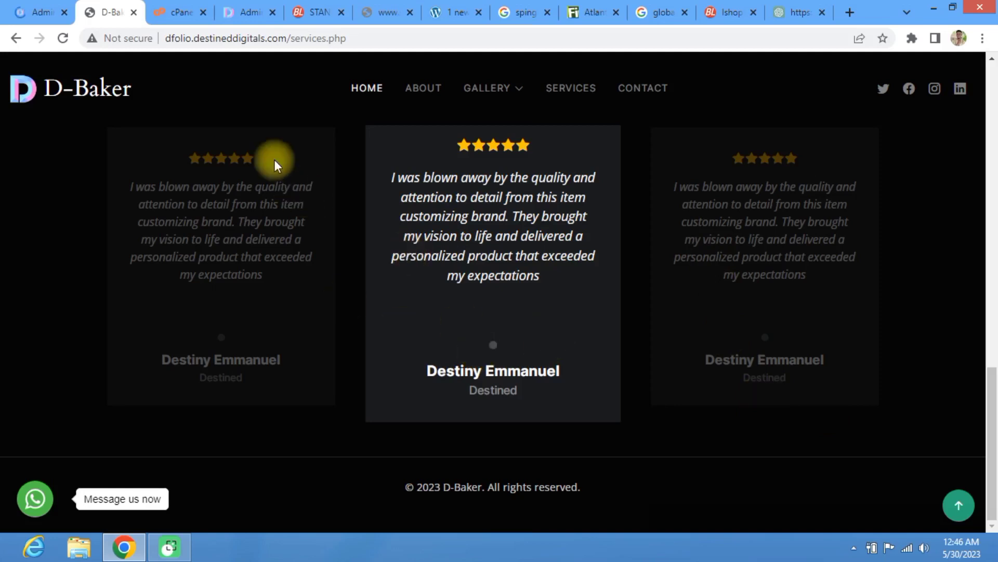
pyautogui.click(28, 7)
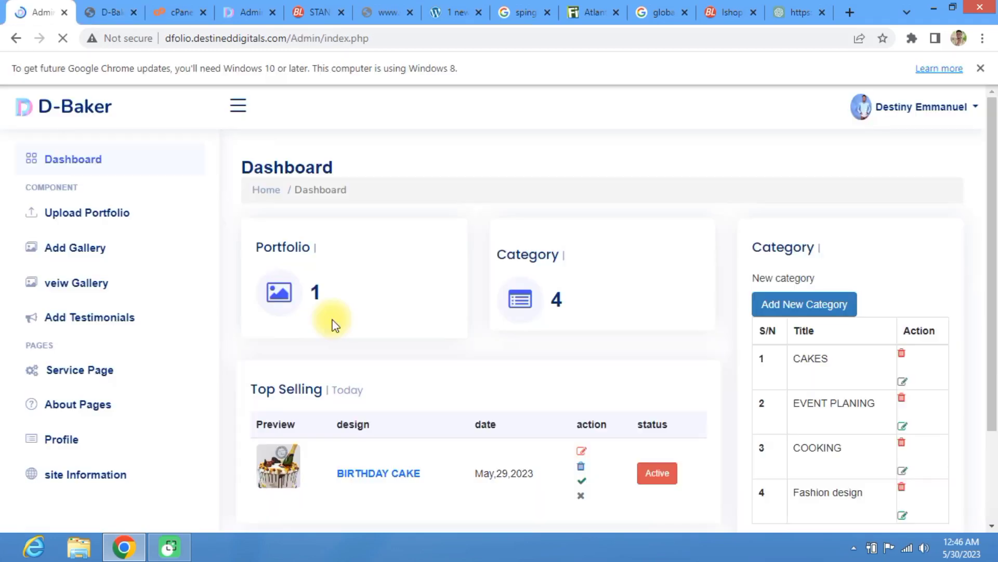
pyautogui.scroll(-2, 312, 345)
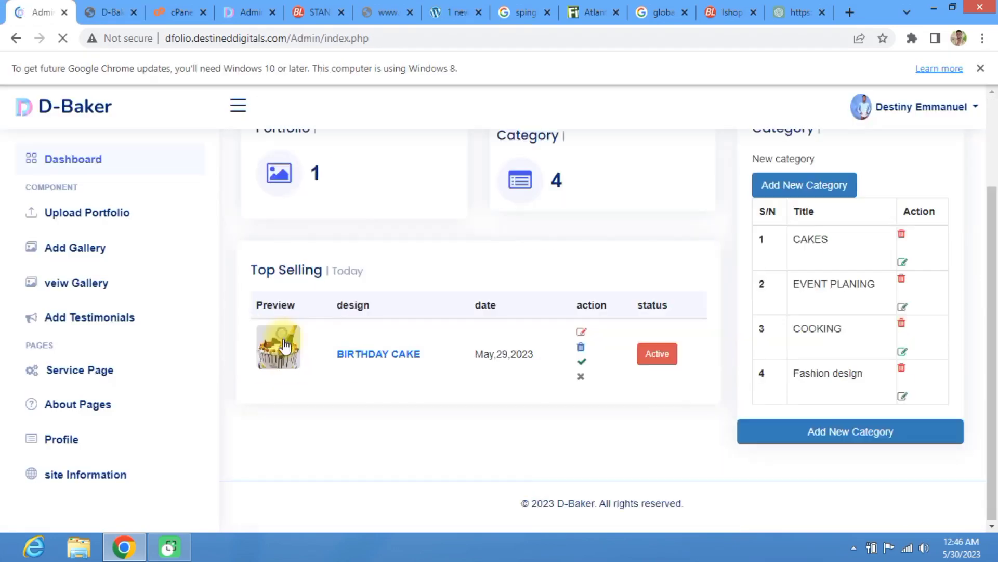
pyautogui.click(85, 220)
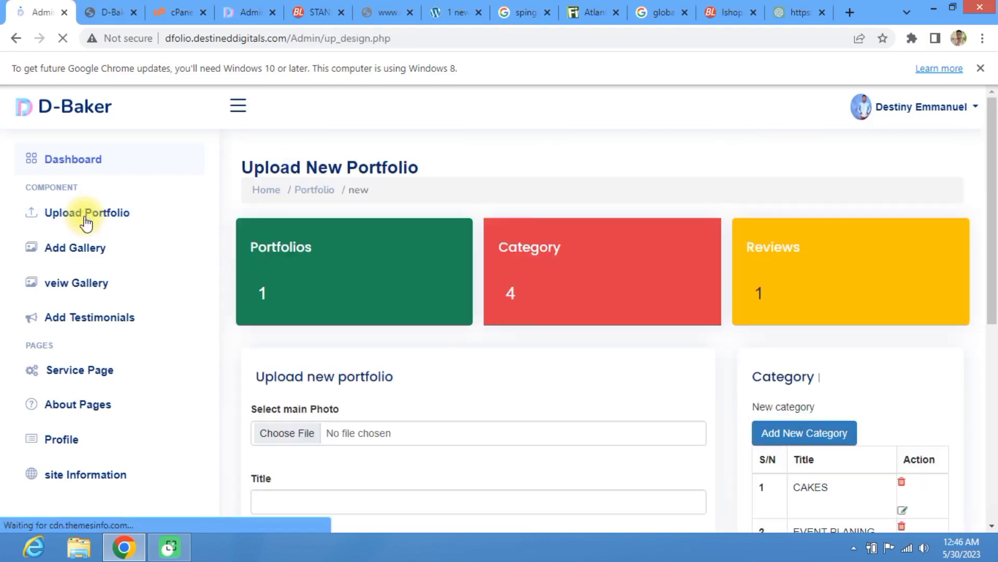
pyautogui.scroll(-5, 281, 211)
pyautogui.scroll(4, 279, 357)
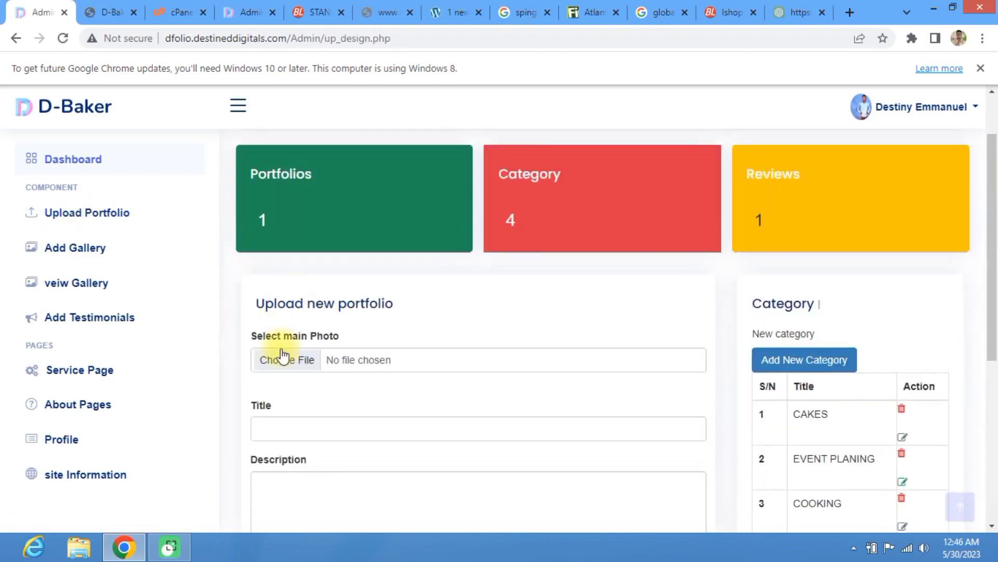
pyautogui.click(290, 361)
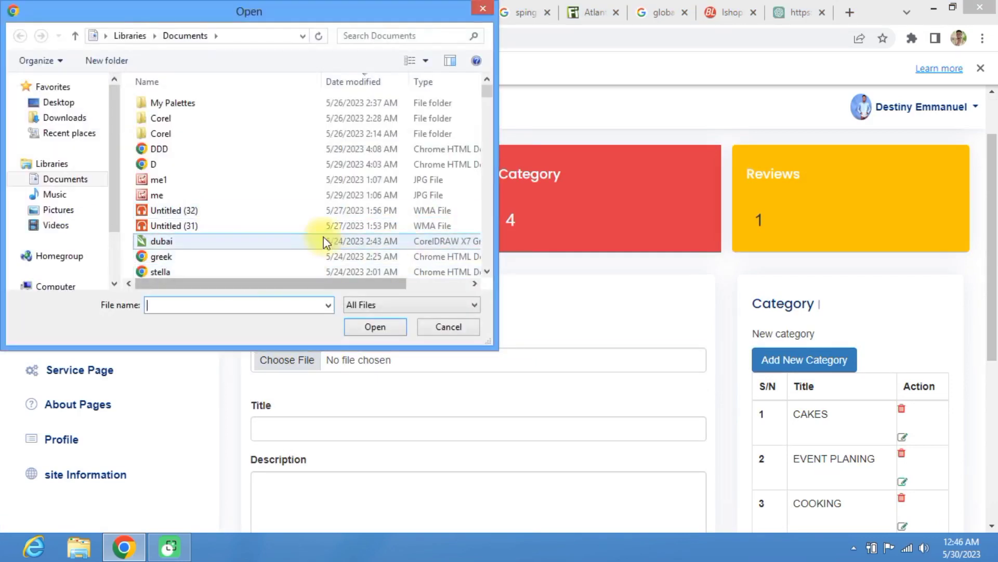
pyautogui.click(487, 271)
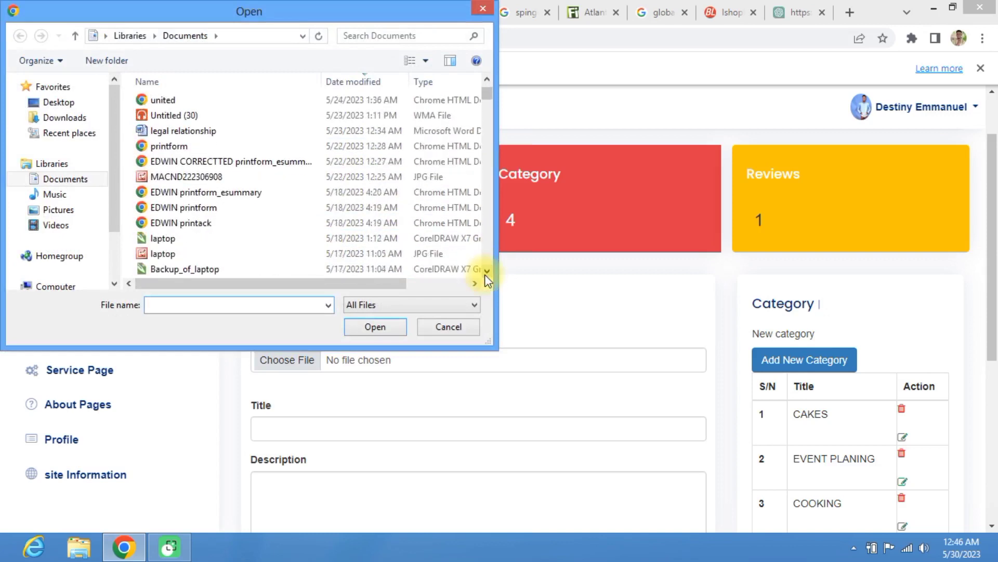
pyautogui.click(484, 9)
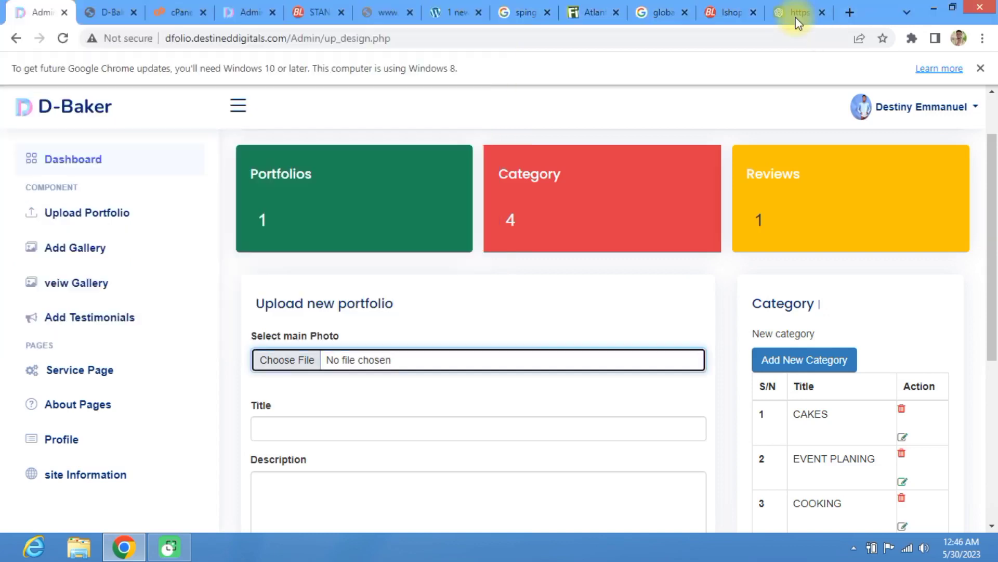
# Step: Start a Google search for fashion design in a new tab
pyautogui.click(847, 12)
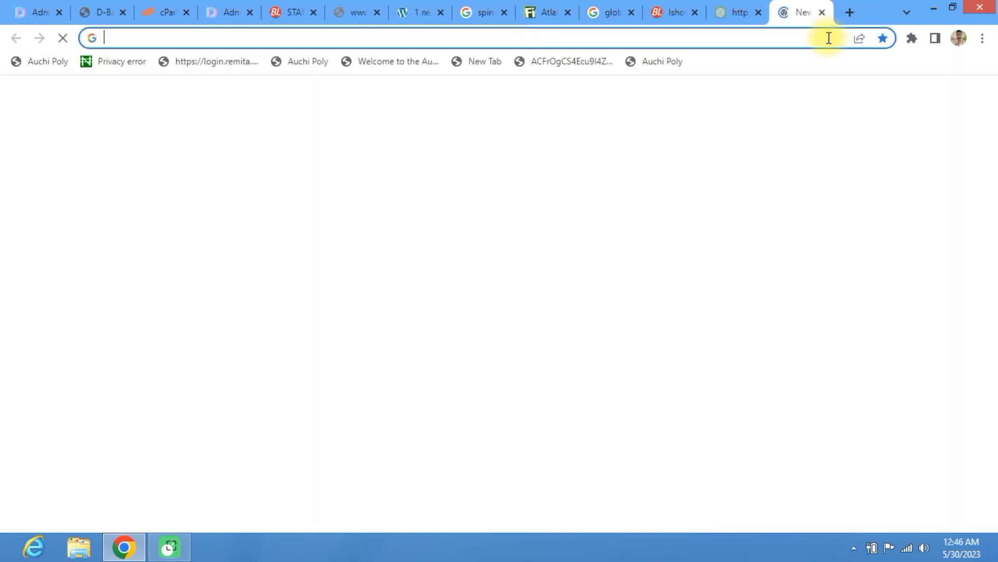
pyautogui.write('FAHI')
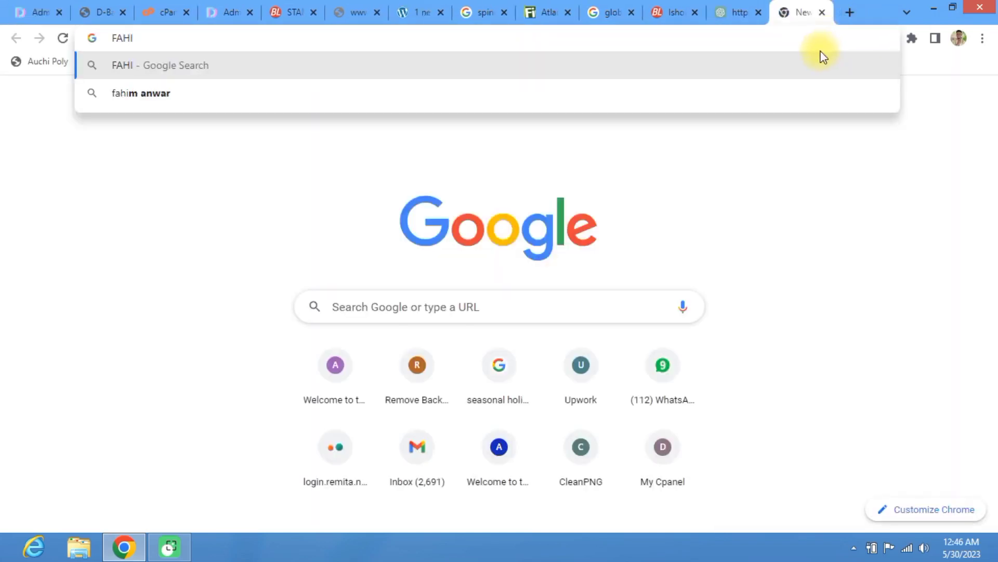
pyautogui.press('BackSpace')
pyautogui.press('BackSpace')
pyautogui.write('SHIO')
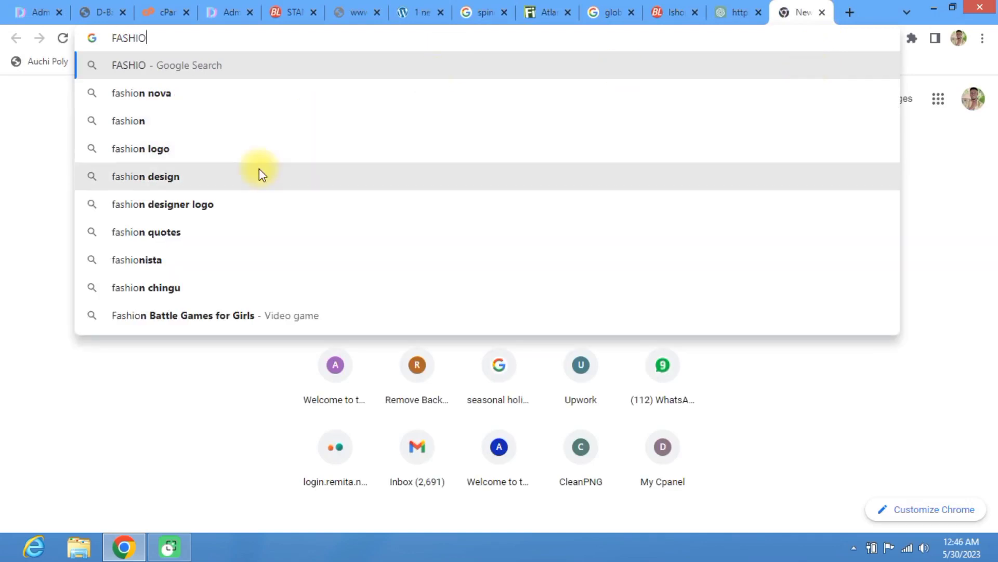
pyautogui.click(259, 170)
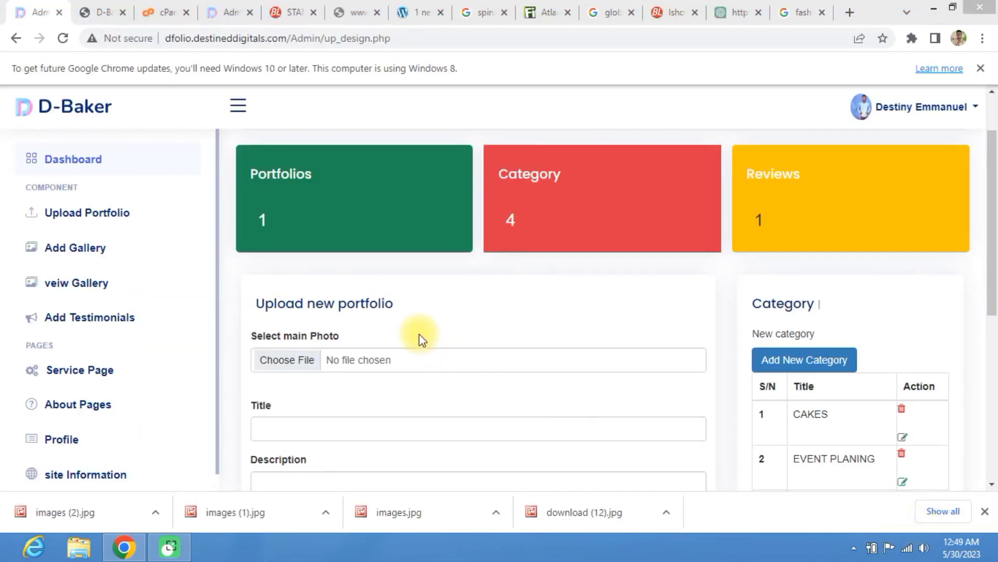
# Step: Attach download (12).jpg from Pictures as the portfolio's main photo
pyautogui.click(290, 369)
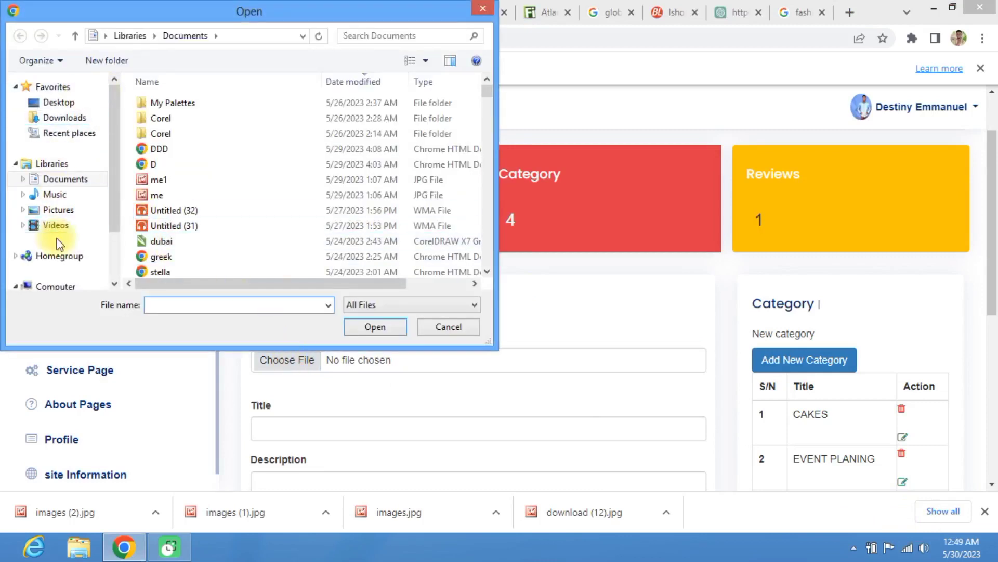
pyautogui.click(58, 209)
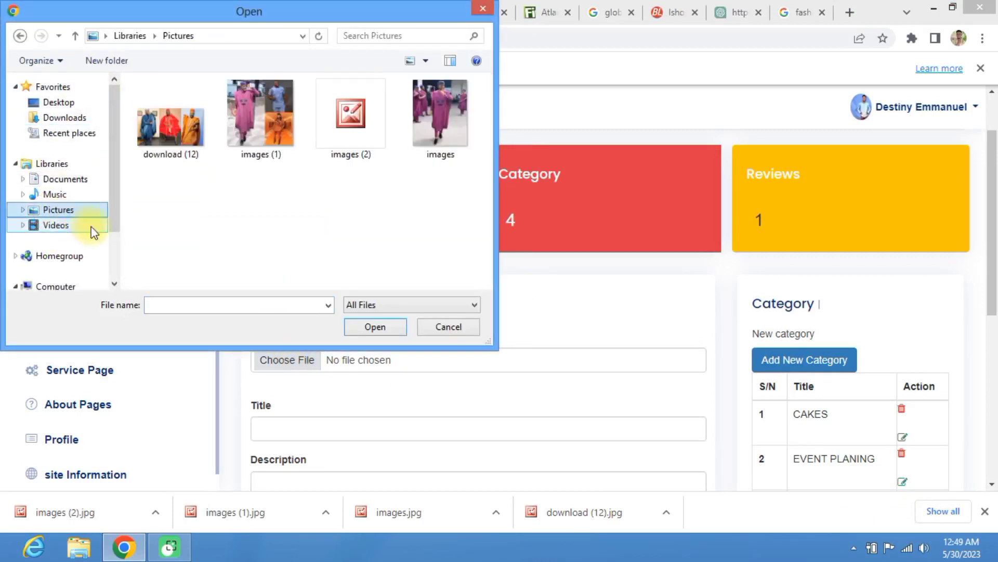
pyautogui.click(176, 139)
pyautogui.click(374, 326)
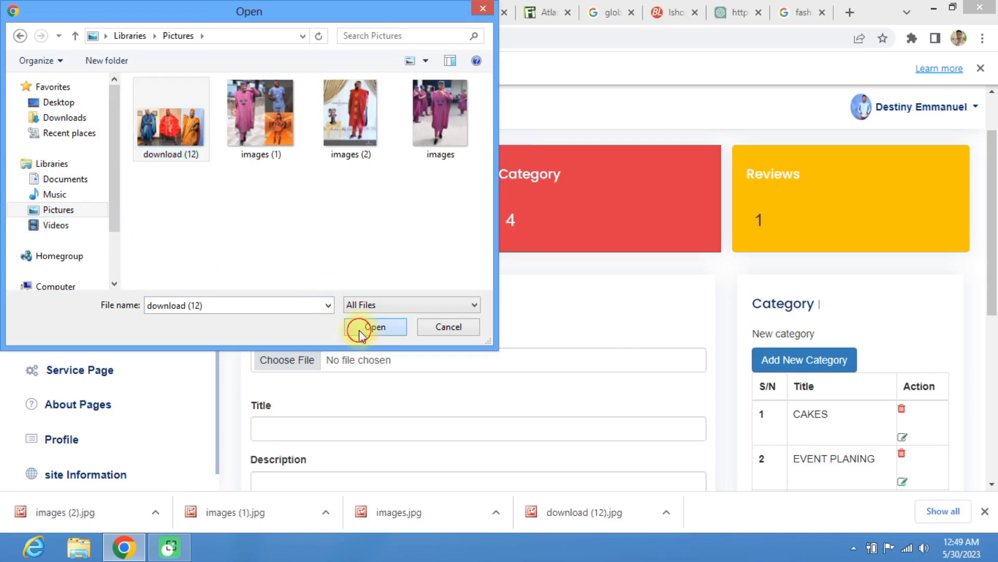
pyautogui.scroll(-4, 270, 312)
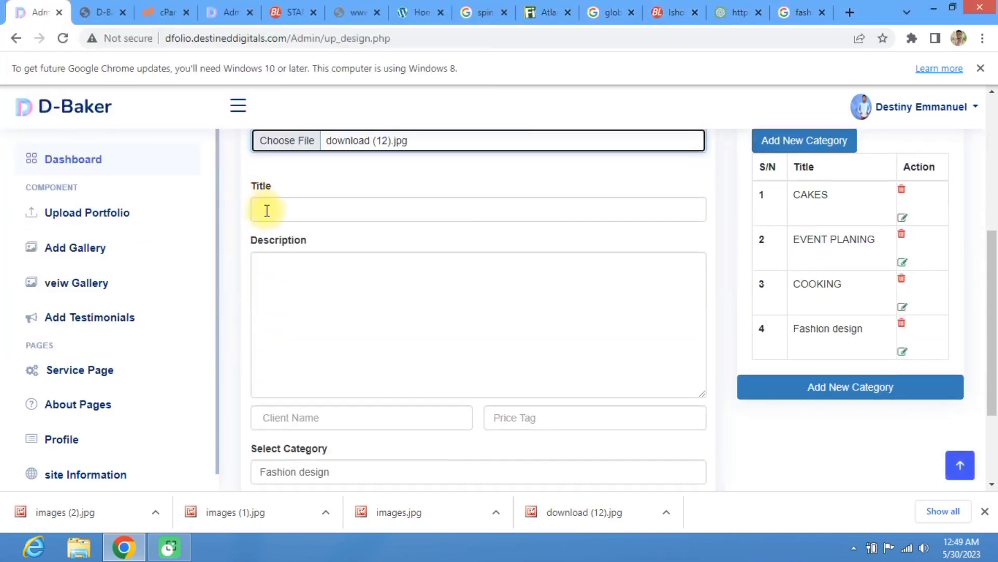
# Step: Title the portfolio SENATOR SUIT and begin a description of the well-fashioned senator suit
pyautogui.click(265, 210)
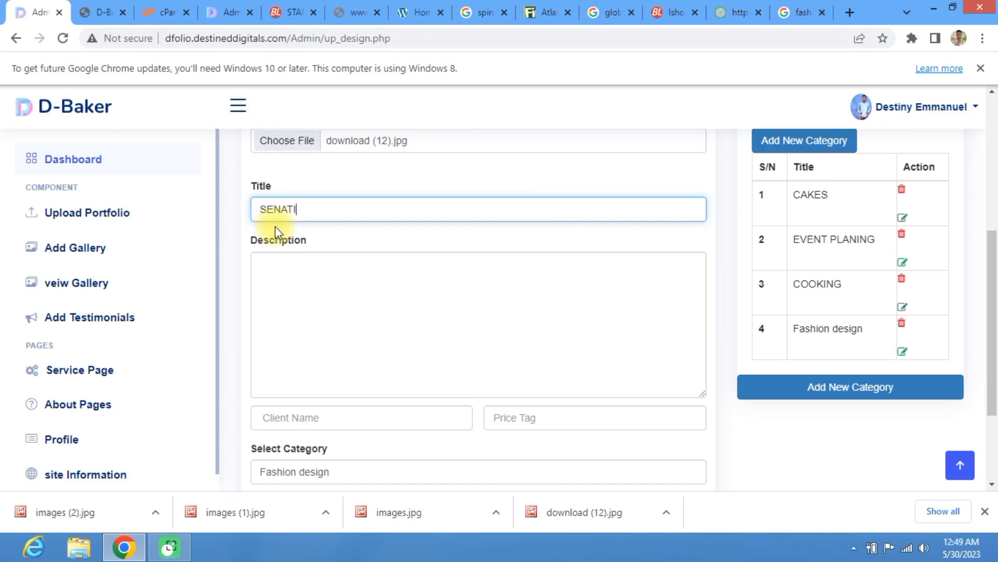
pyautogui.write('SENATOR SUIT')
pyautogui.click(283, 267)
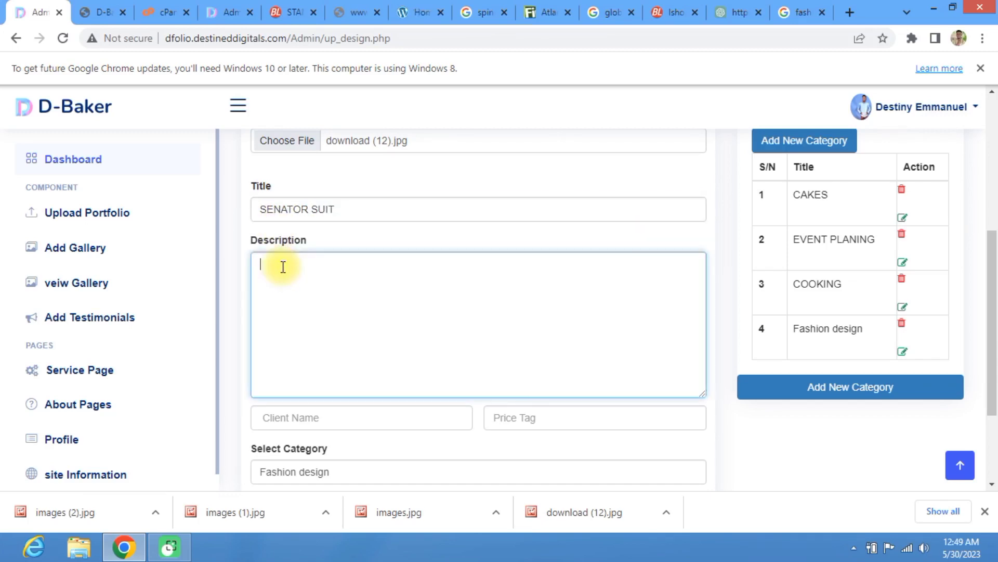
pyautogui.write('this is an a')
pyautogui.press('BackSpace')
pyautogui.write('e')
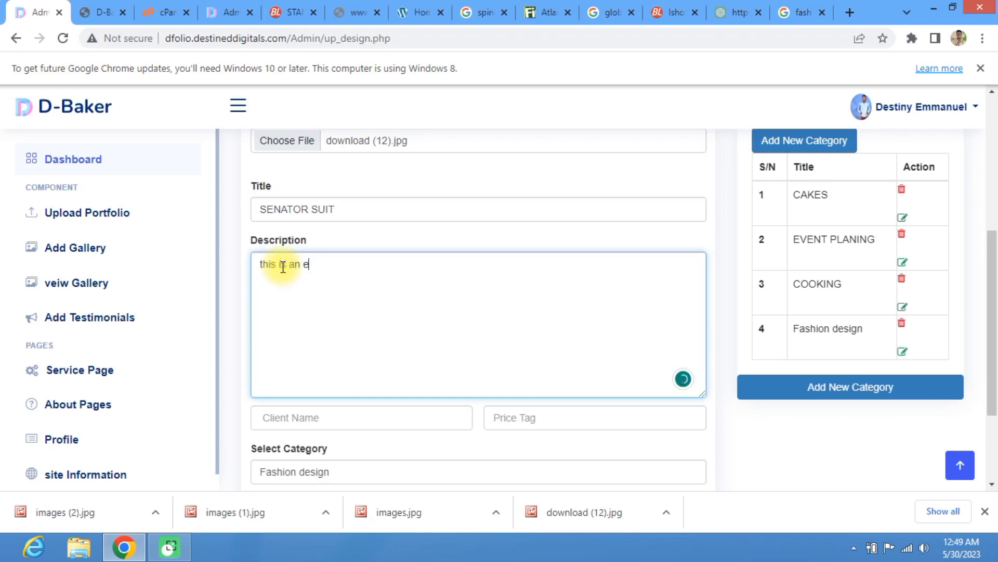
pyautogui.write('mple of my well fash')
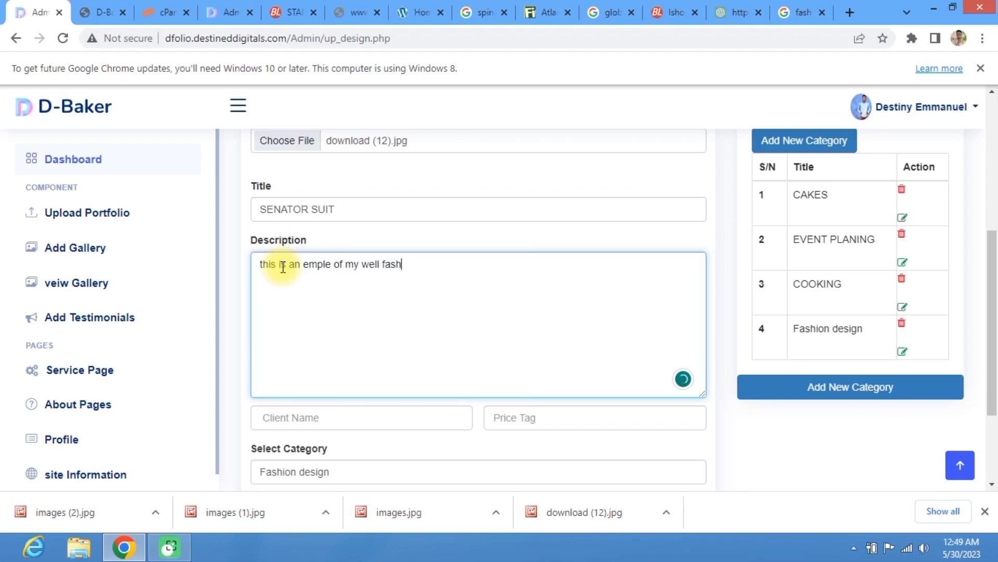
pyautogui.write('ioned sanator suit. ')
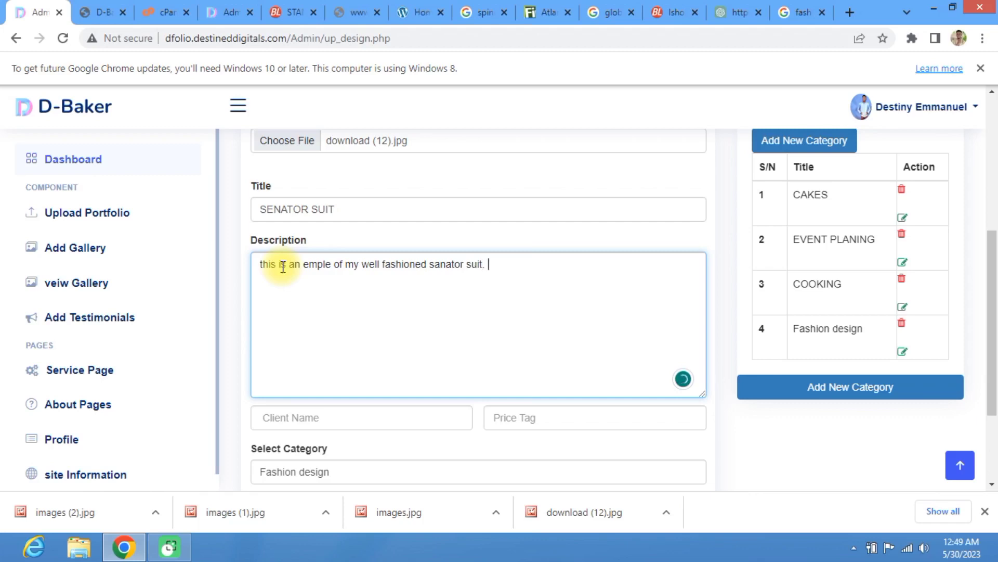
pyautogui.write('this suit was mde')
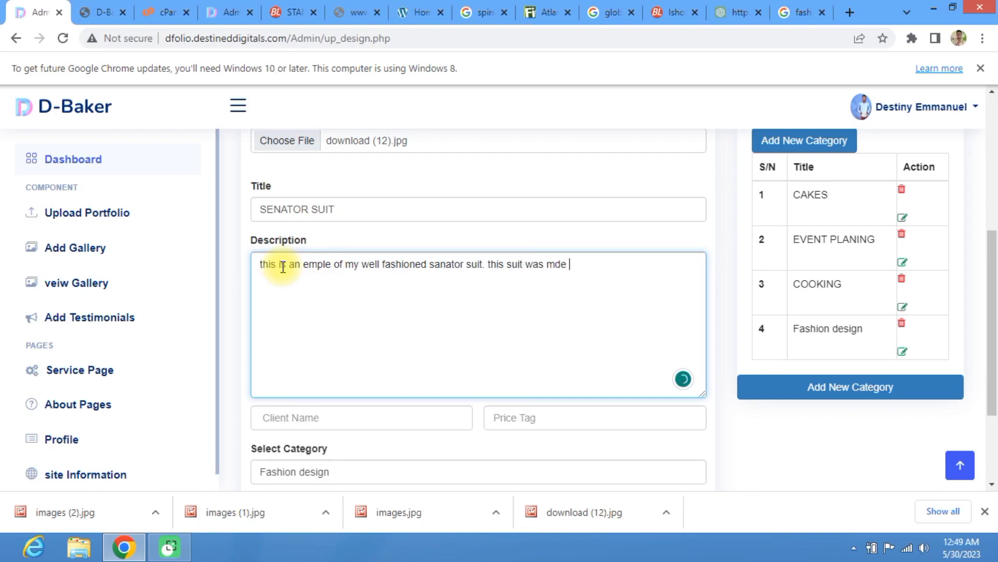
pyautogui.write(' with a very good material...')
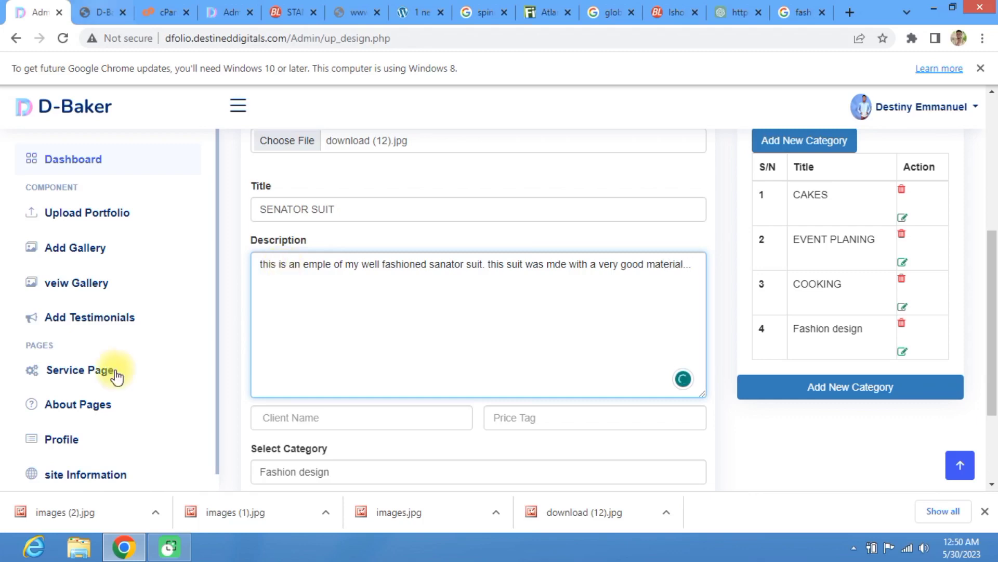
# Step: Enter the client's name and a price tag of N10000
pyautogui.scroll(-3, 276, 271)
pyautogui.click(281, 283)
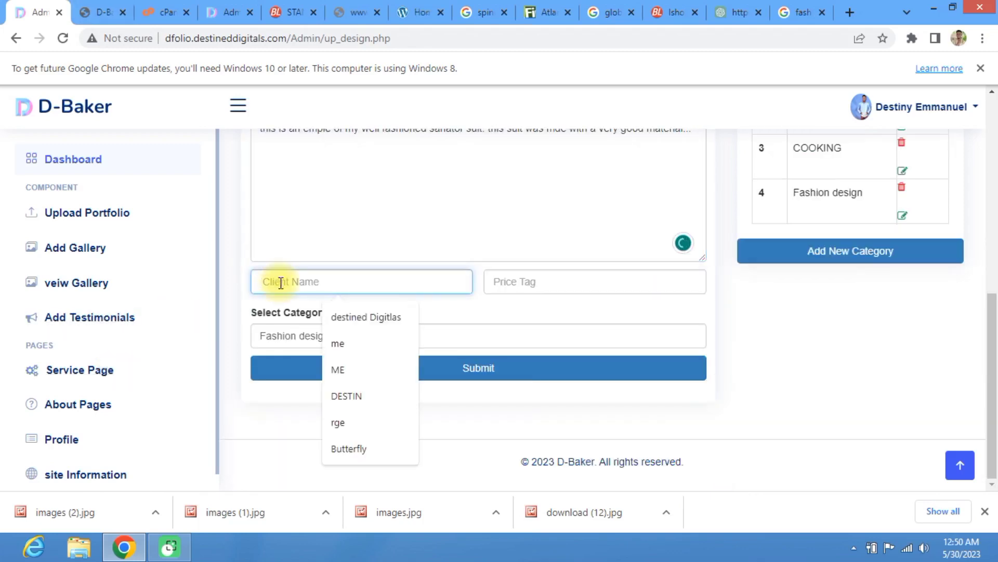
pyautogui.write('de')
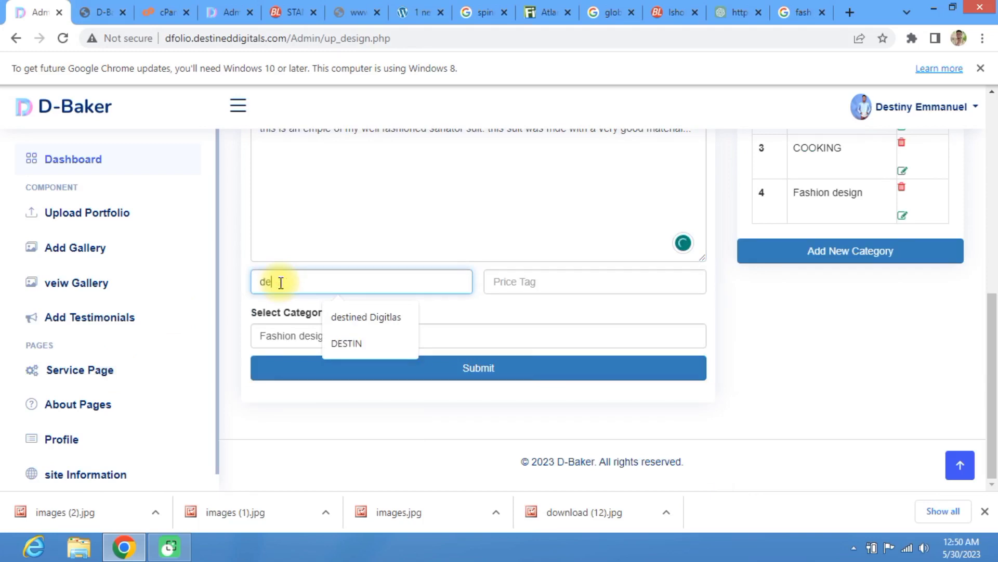
pyautogui.write('Desmond Ellito')
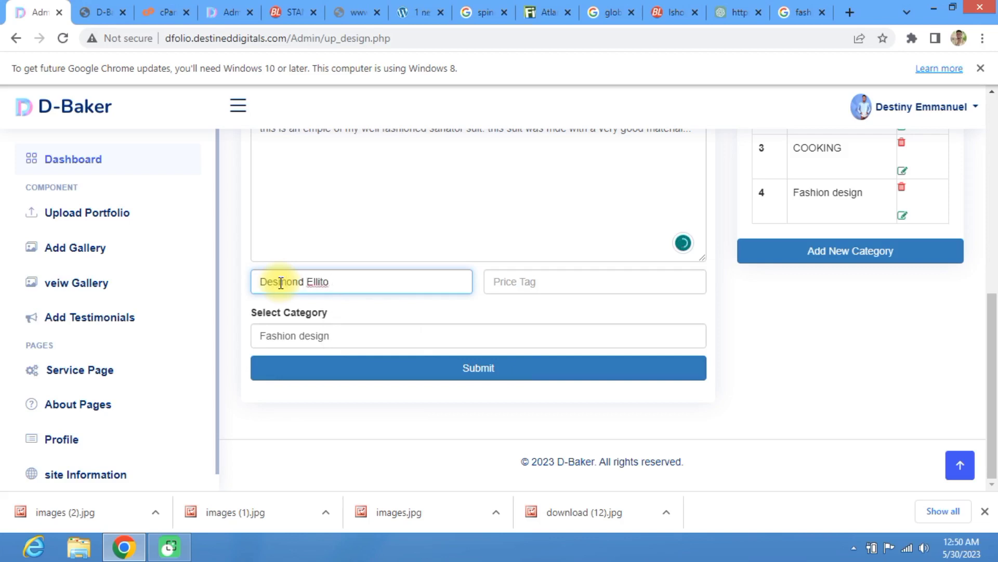
pyautogui.press('BackSpace')
pyautogui.press('BackSpace')
pyautogui.press('BackSpace')
pyautogui.press('BackSpace')
pyautogui.write('i')
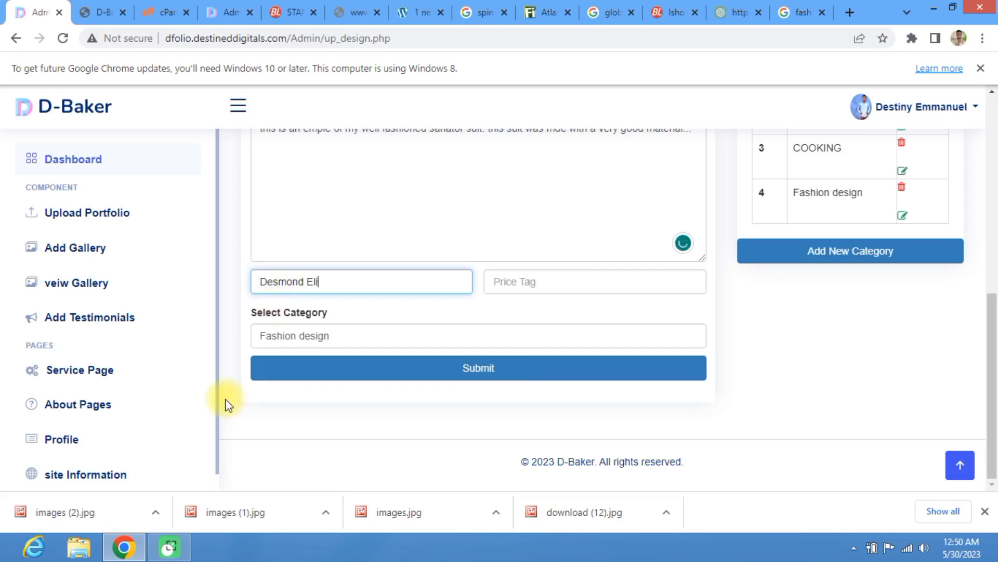
pyautogui.write('ot')
pyautogui.click(525, 289)
pyautogui.click(577, 318)
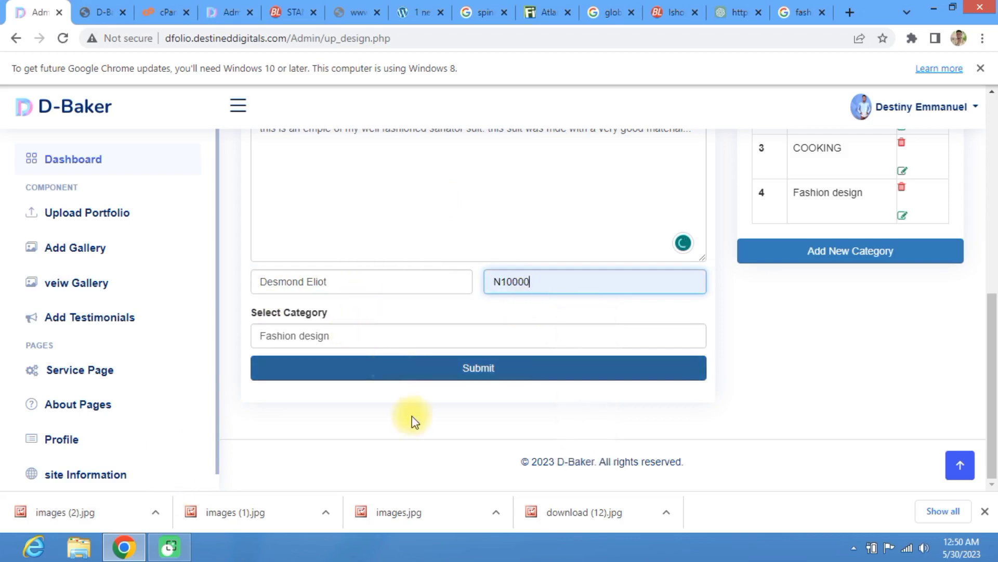
# Step: Keep Fashion design as the category, submit the portfolio and dismiss the success alert
pyautogui.click(327, 340)
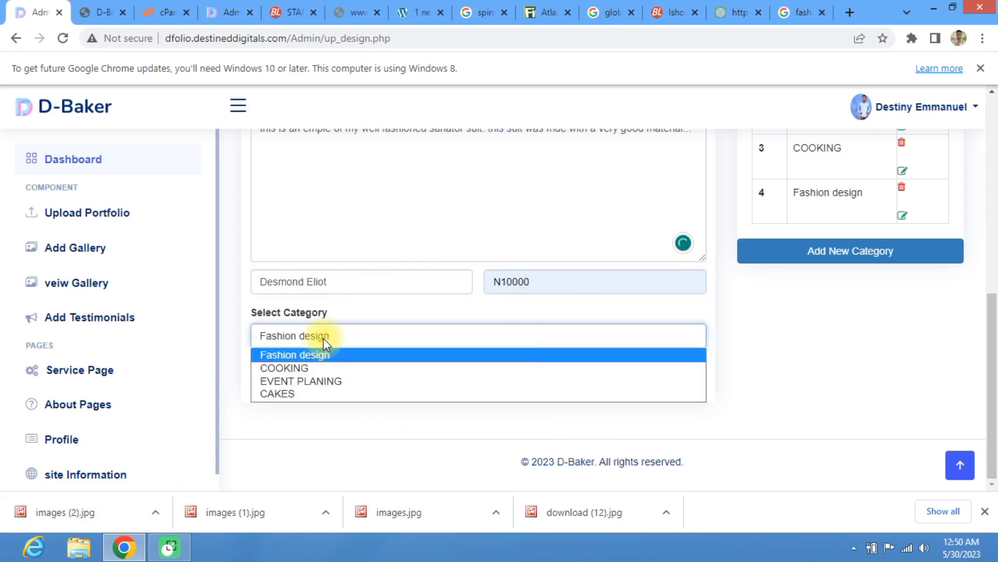
pyautogui.click(323, 338)
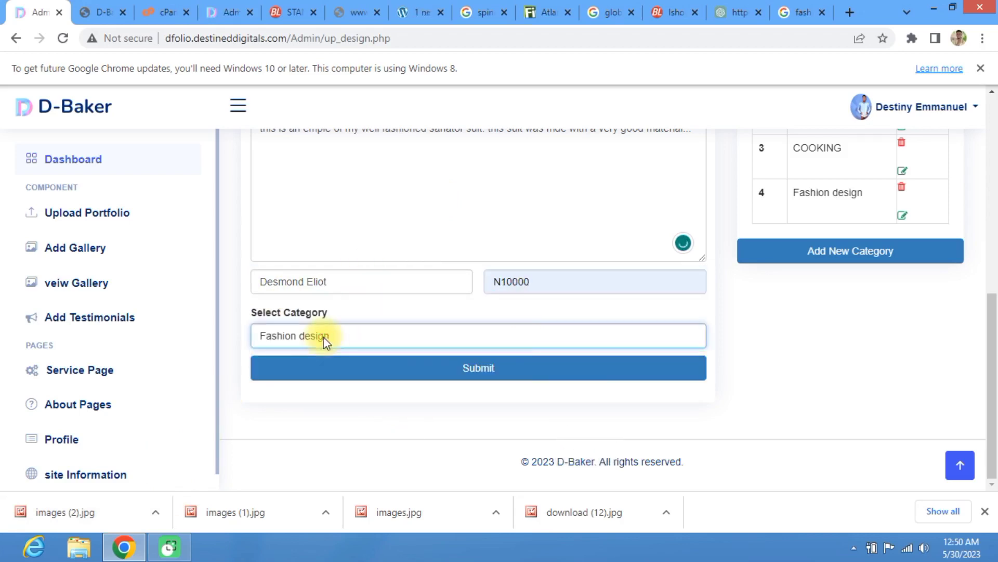
pyautogui.click(509, 370)
pyautogui.click(509, 380)
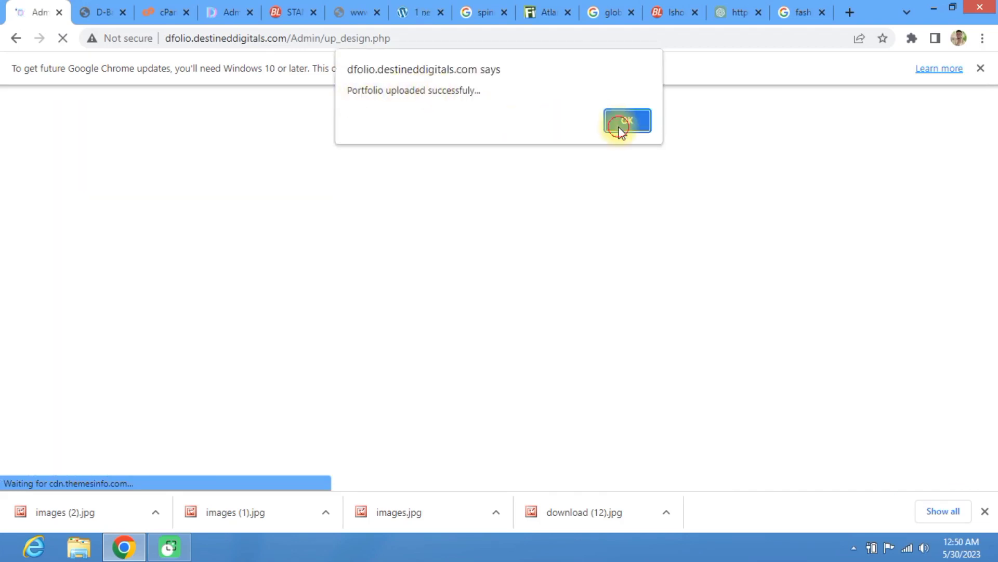
pyautogui.press('Return')
pyautogui.scroll(-2, 384, 182)
pyautogui.scroll(2, 383, 215)
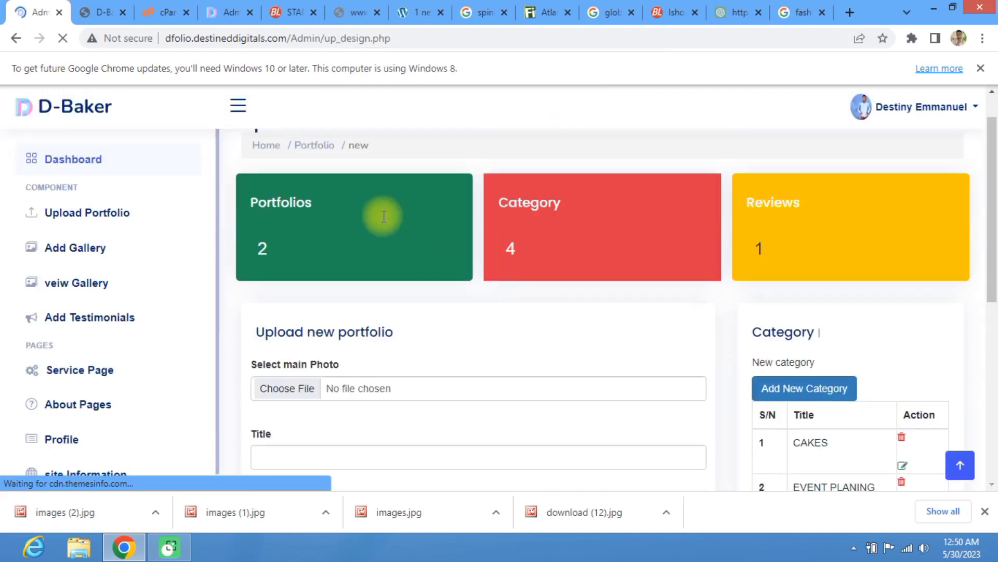
# Step: Open the SENATOR SUIT gallery page from the dashboard's Top Selling list
pyautogui.scroll(-1, 180, 218)
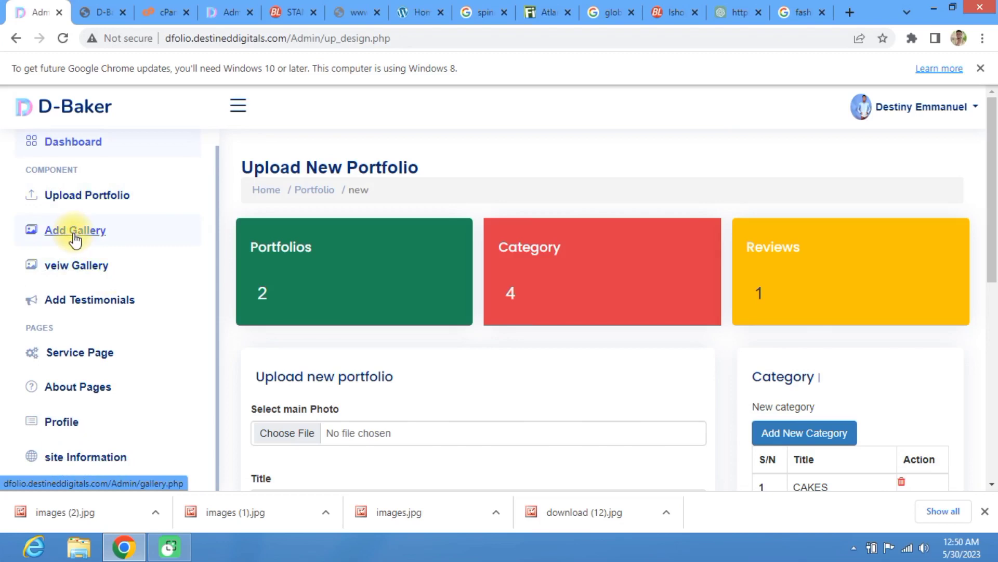
pyautogui.scroll(-8, 142, 301)
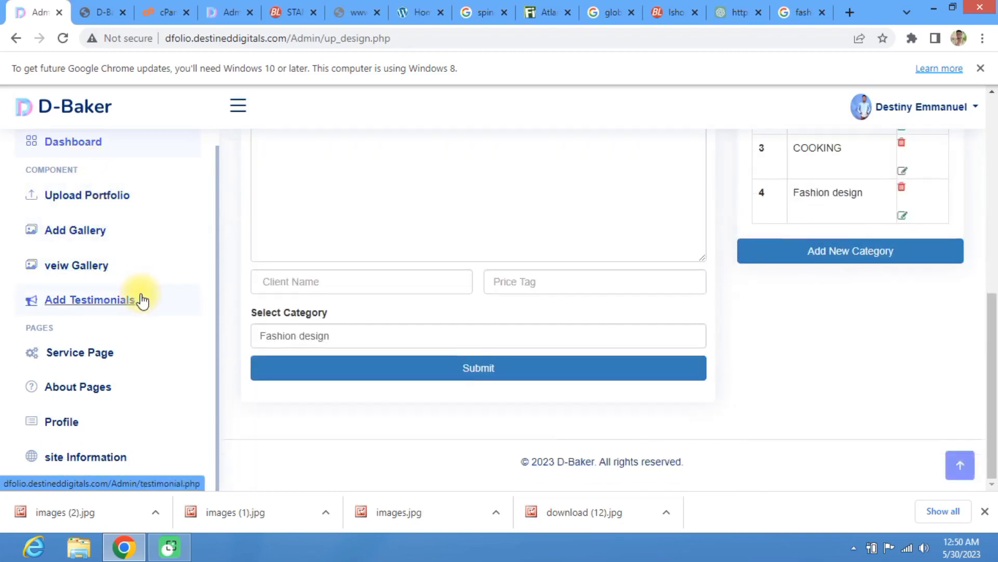
pyautogui.scroll(10, 139, 297)
pyautogui.click(73, 141)
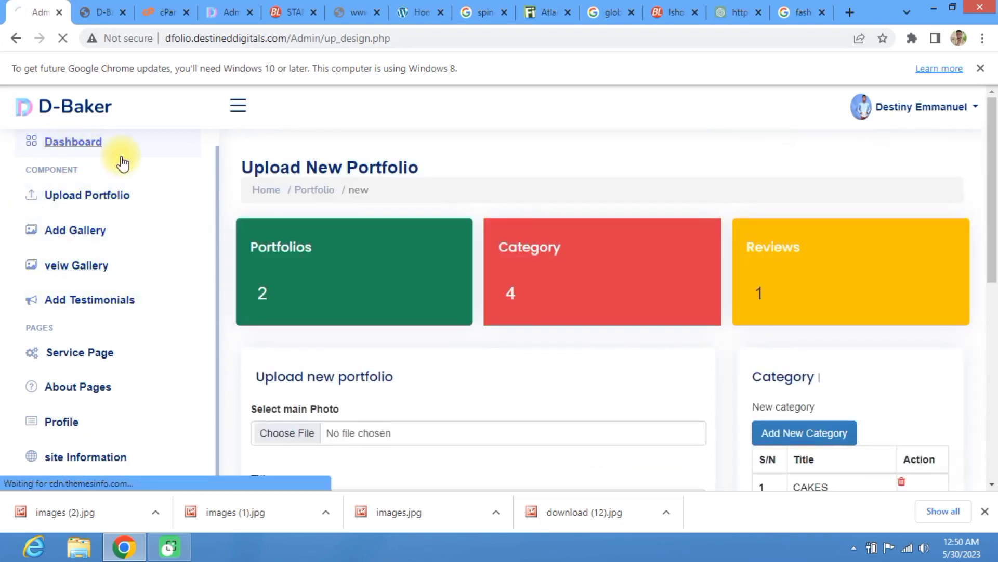
pyautogui.scroll(-4, 408, 335)
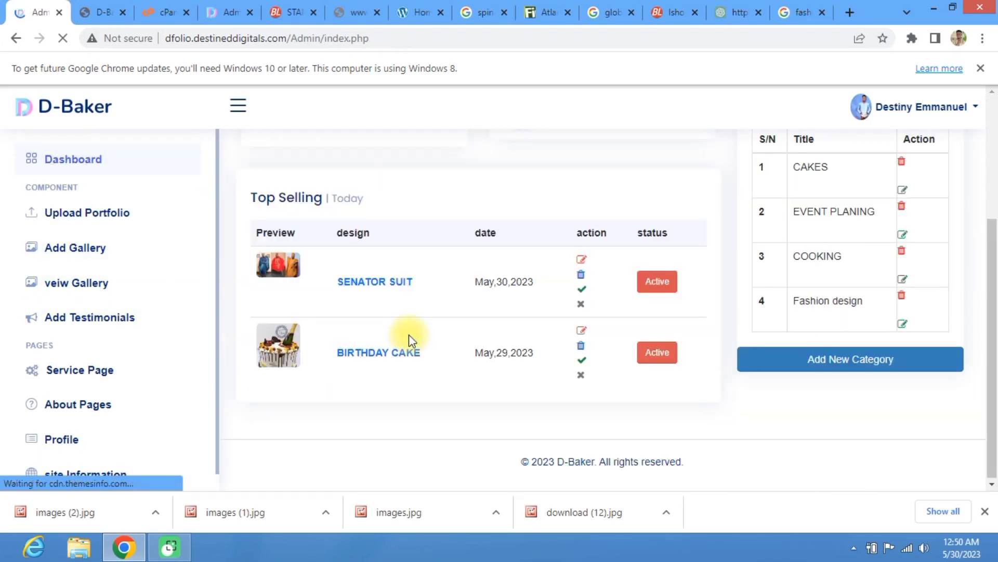
pyautogui.click(582, 265)
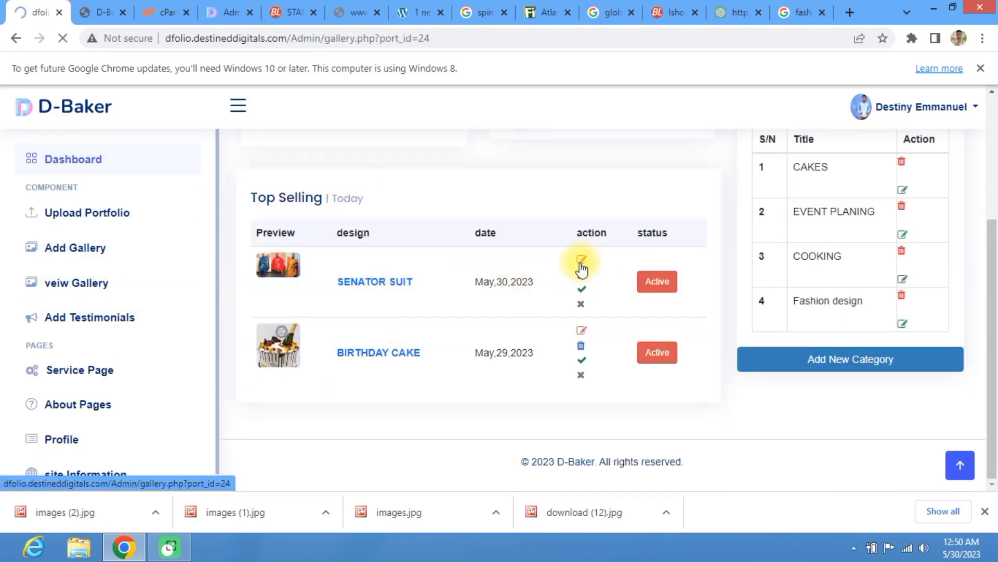
pyautogui.scroll(-6, 412, 283)
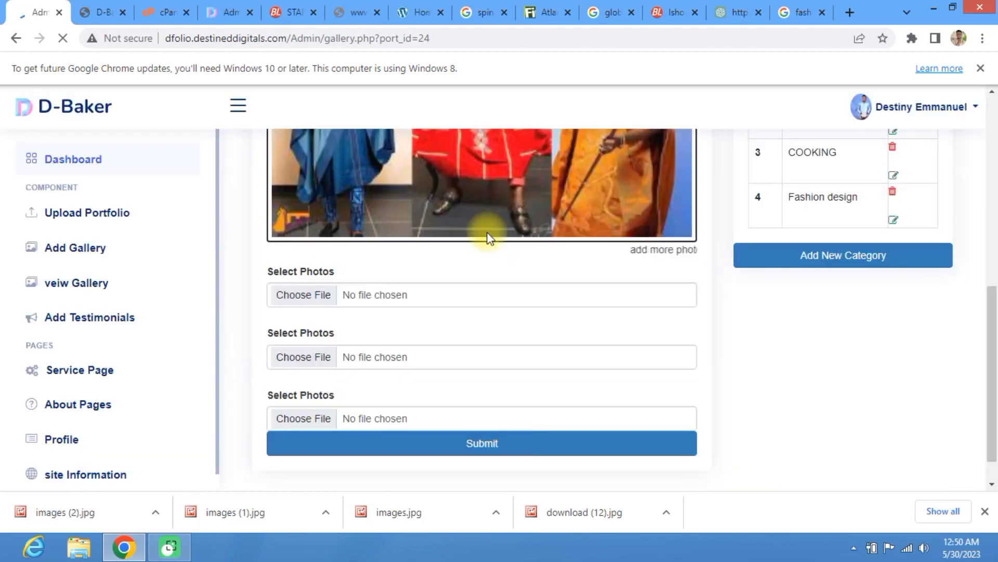
pyautogui.scroll(3, 452, 242)
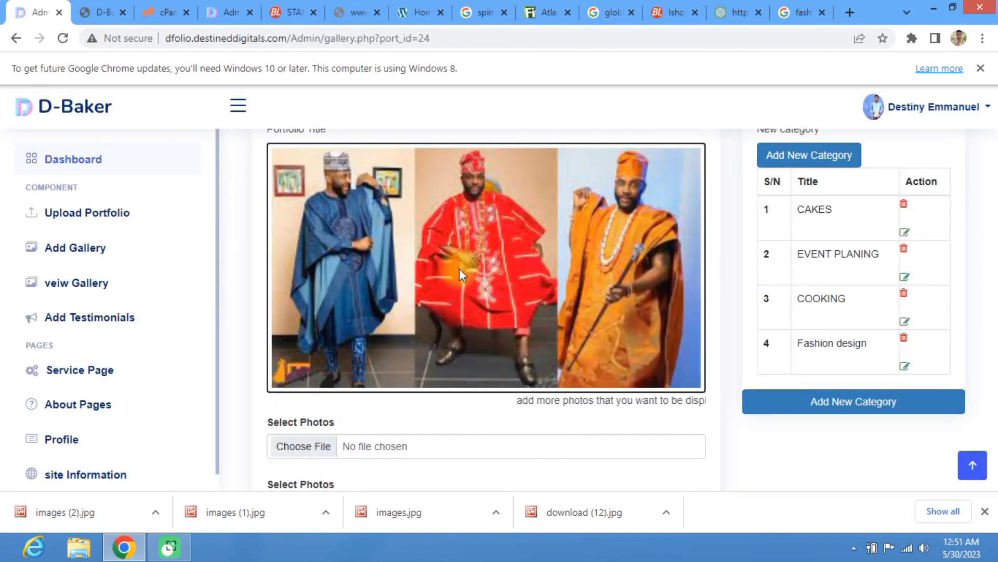
pyautogui.scroll(-4, 460, 268)
# Step: Upload images (1).jpg, images (2).jpg and images.jpg into the three gallery slots and dismiss the alert
pyautogui.click(298, 257)
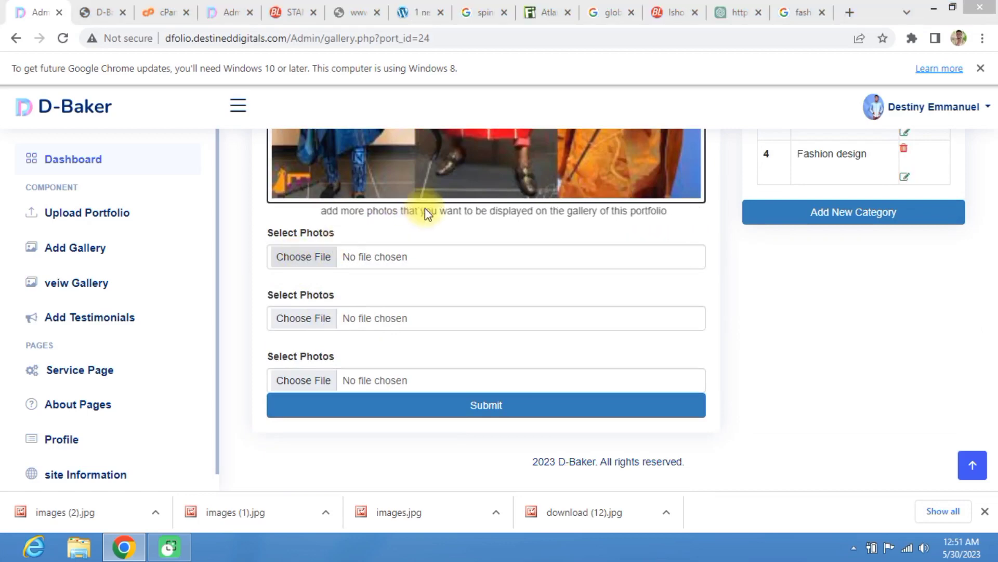
pyautogui.click(259, 129)
pyautogui.click(372, 327)
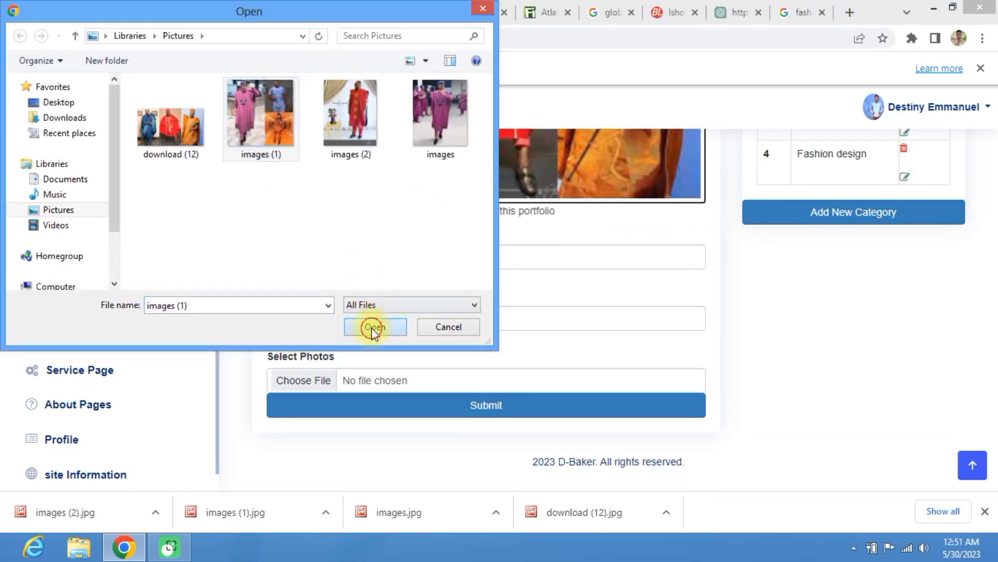
pyautogui.click(323, 318)
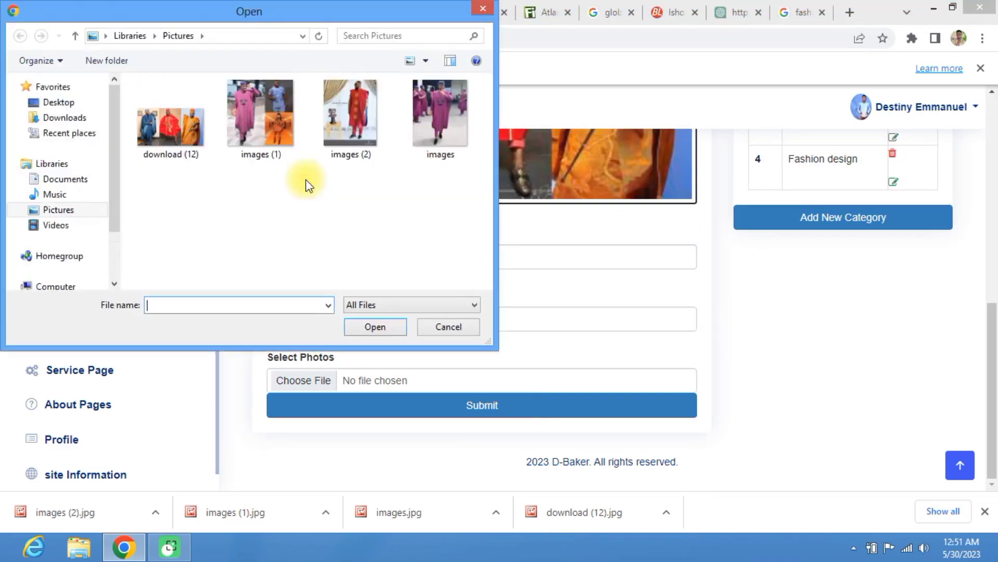
pyautogui.click(345, 123)
pyautogui.click(385, 326)
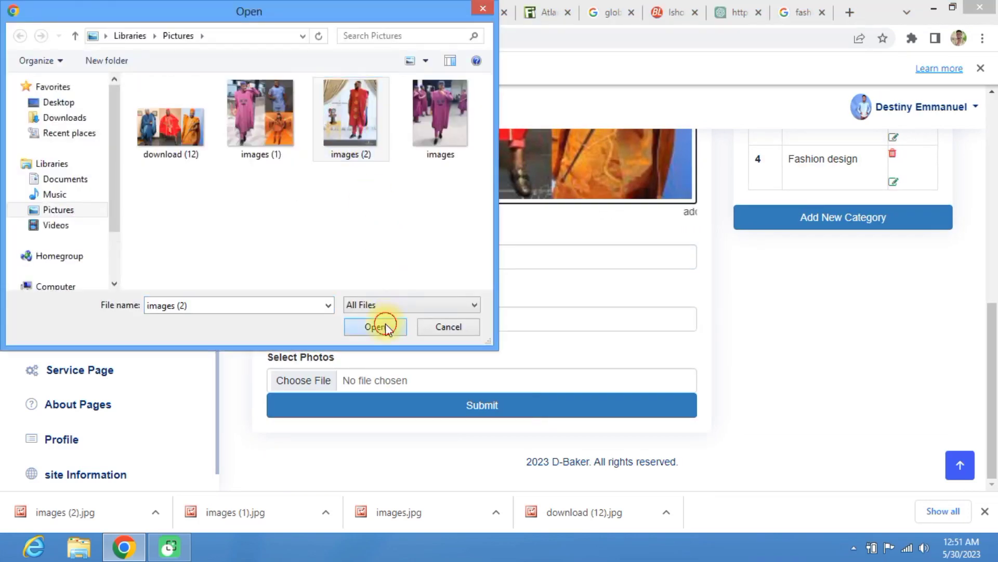
pyautogui.click(314, 384)
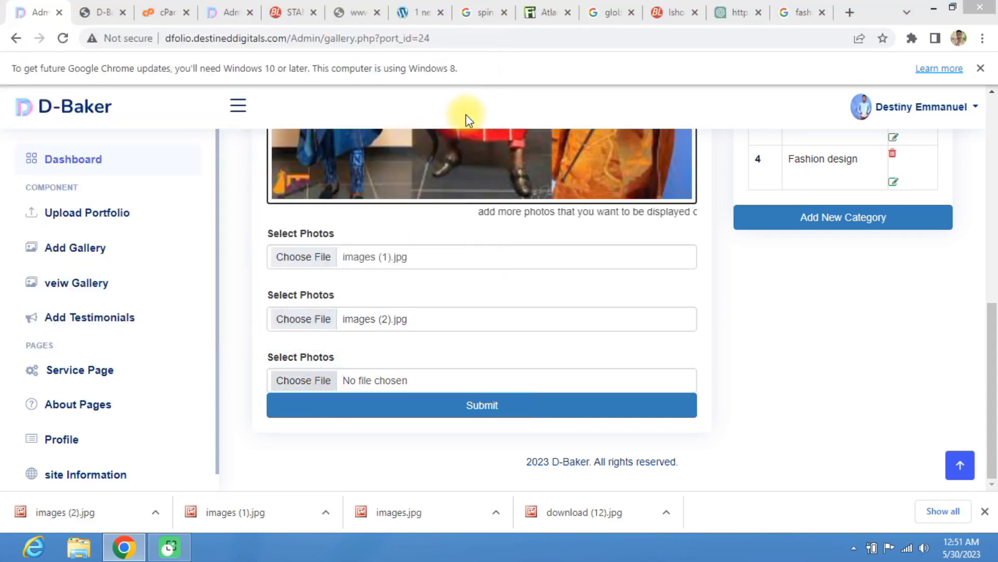
pyautogui.click(431, 125)
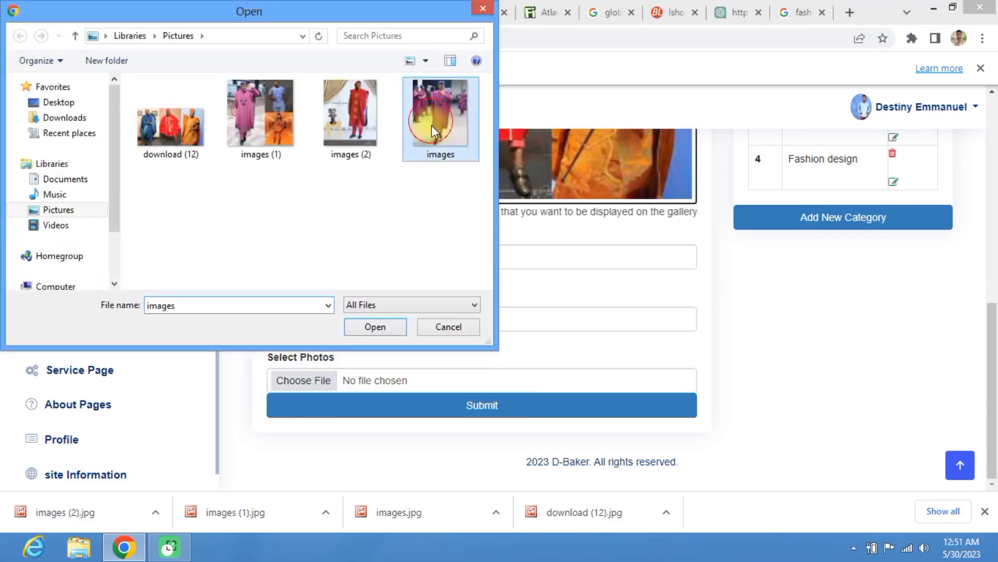
pyautogui.click(382, 327)
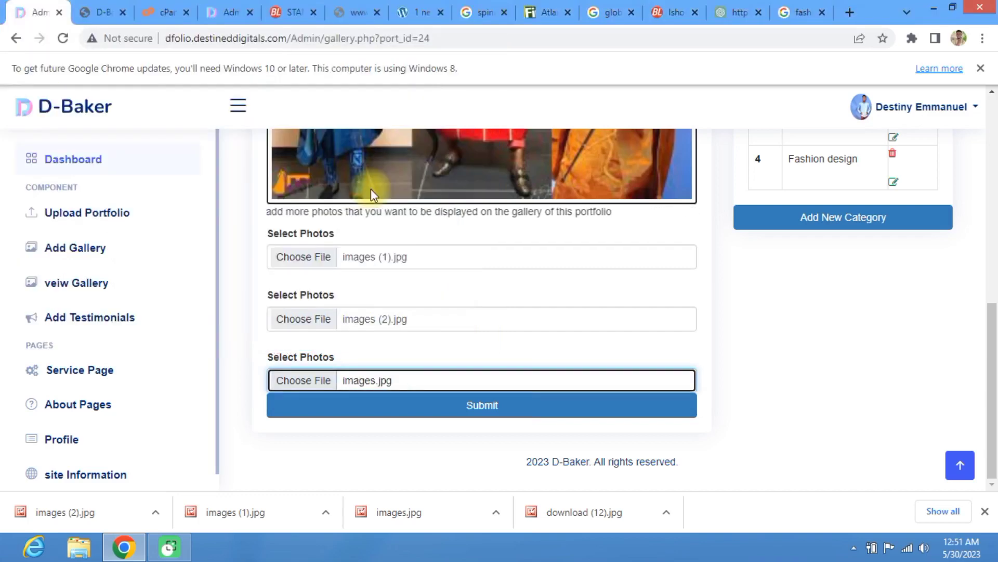
pyautogui.click(472, 416)
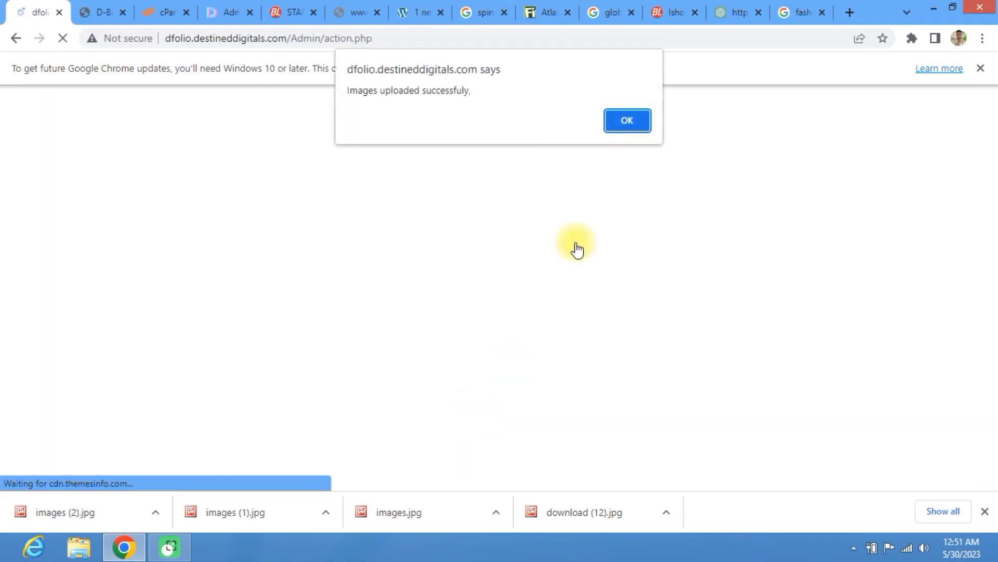
pyautogui.click(627, 122)
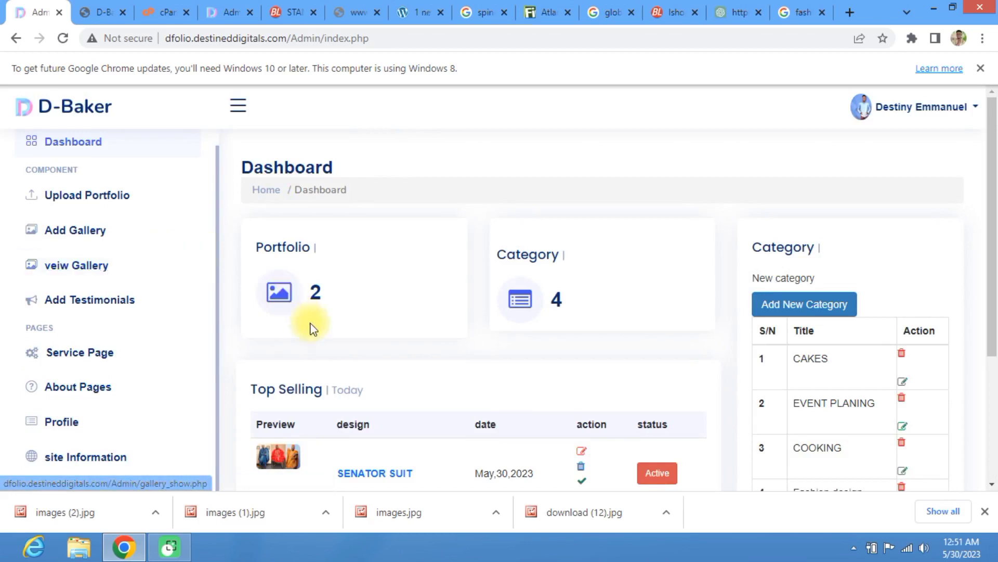
pyautogui.scroll(-4, 314, 330)
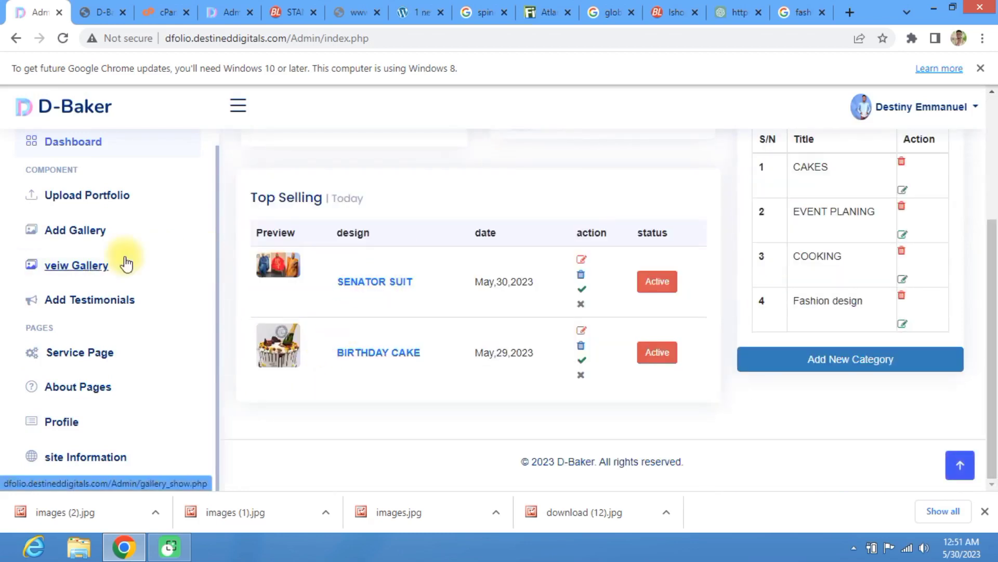
# Step: Copy an existing review, then start a new testimonial with the client's name and job title blogger
pyautogui.click(107, 307)
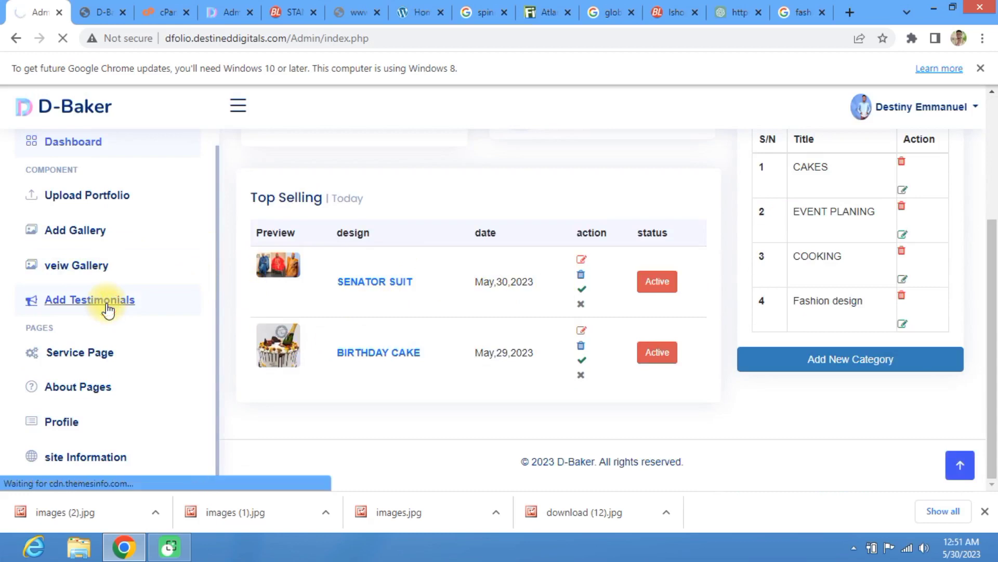
pyautogui.scroll(-3, 281, 284)
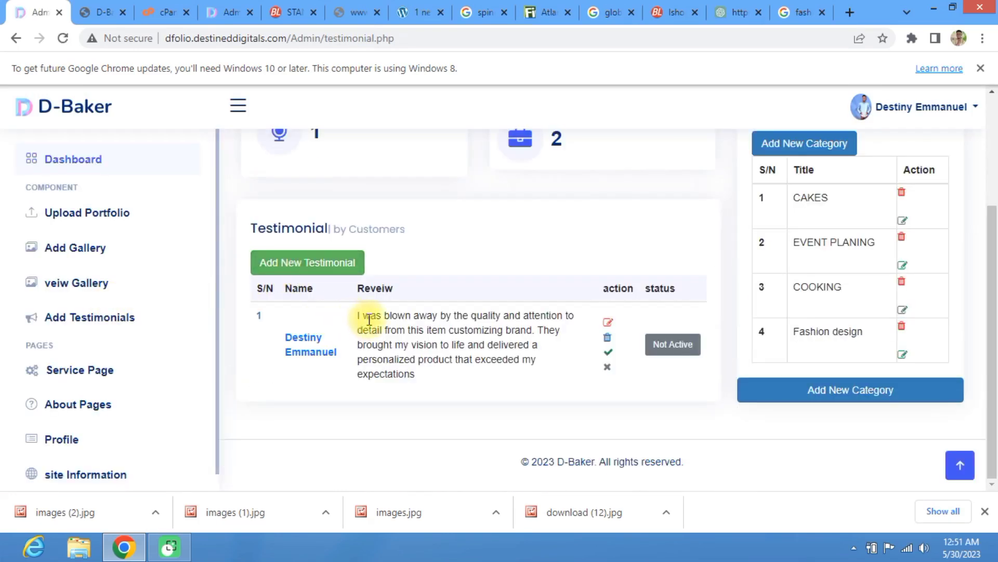
pyautogui.moveTo(362, 318); pyautogui.dragTo(453, 385)
pyautogui.hotkey('ctrl', 'c')
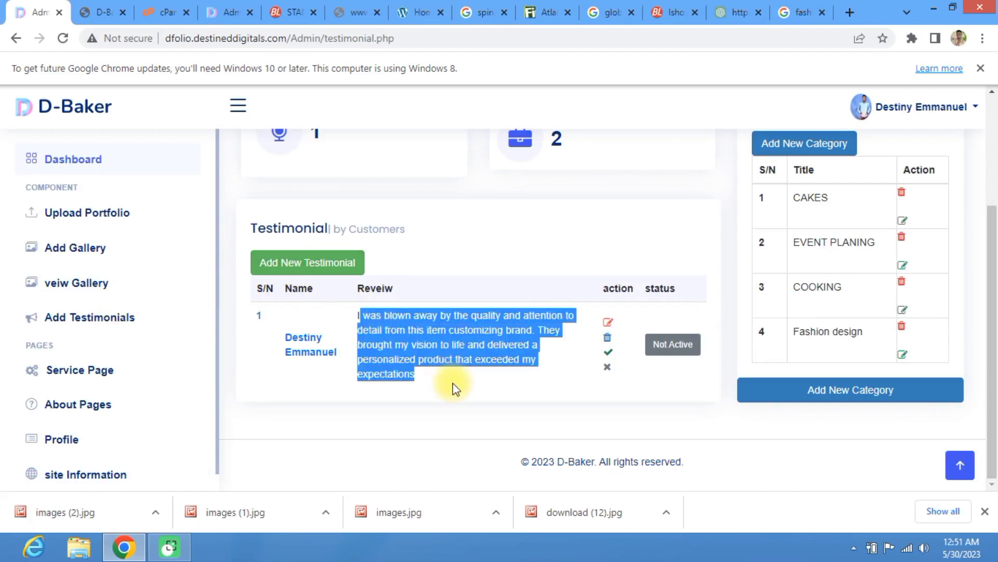
pyautogui.click(305, 263)
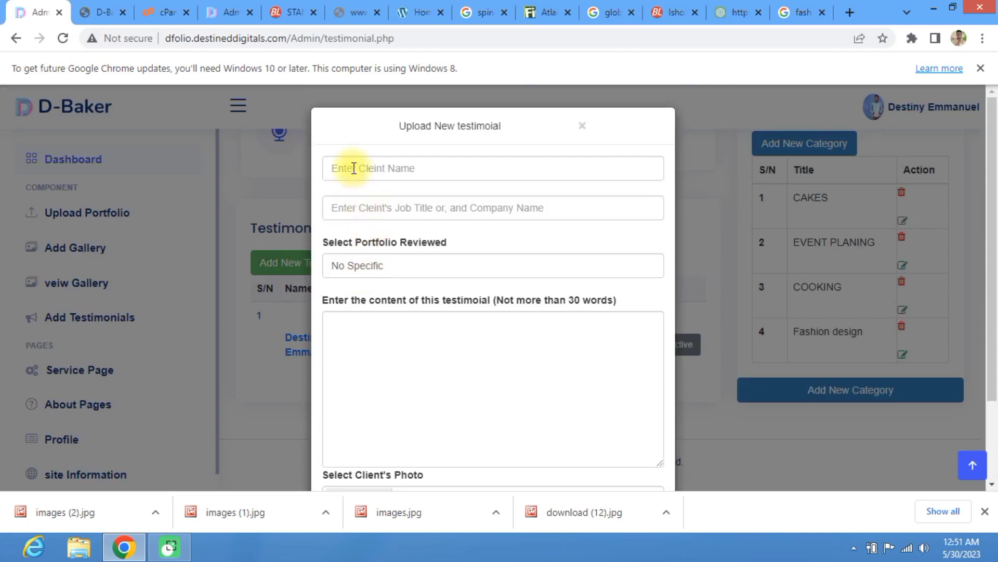
pyautogui.click(355, 168)
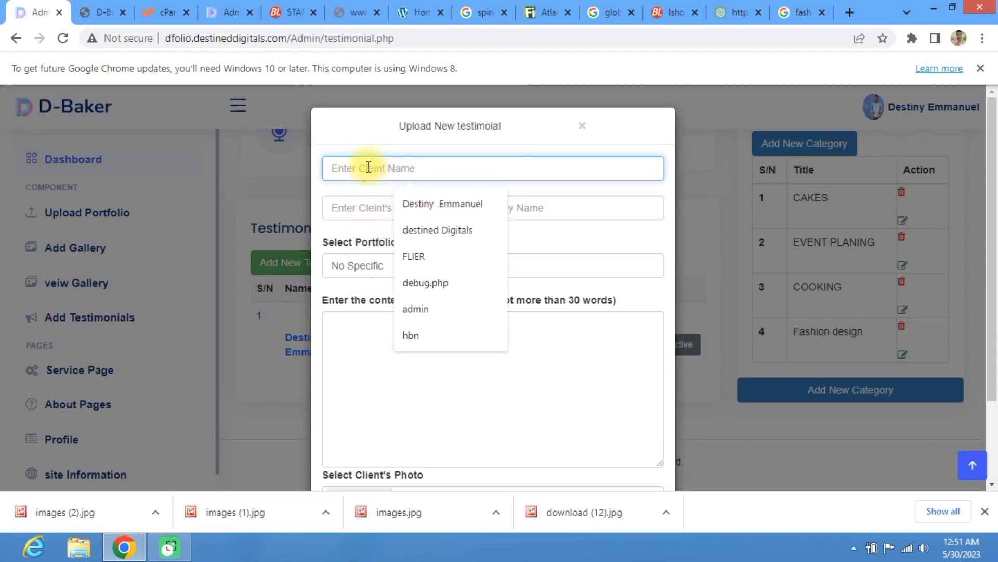
pyautogui.write('Des')
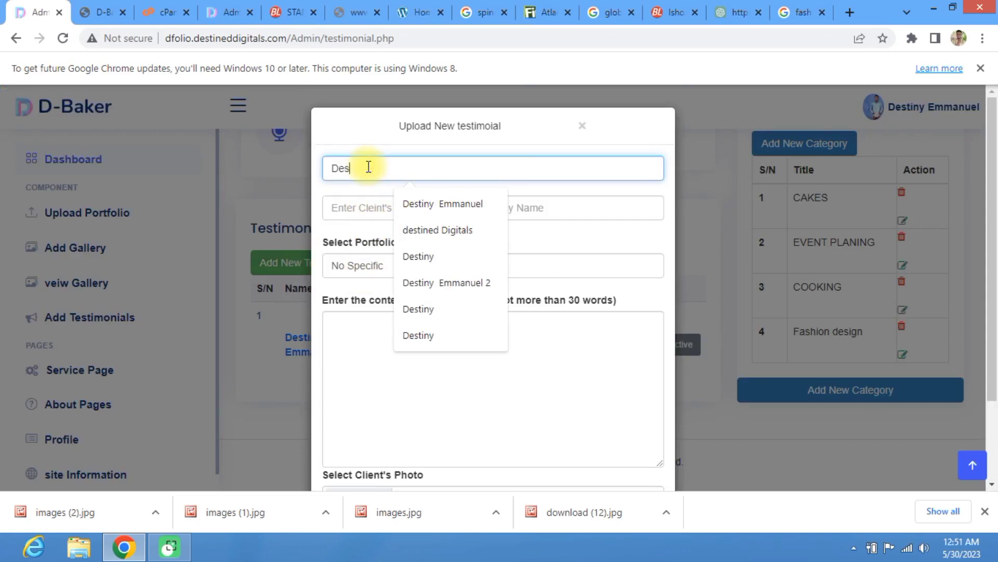
pyautogui.write('mond Eliot')
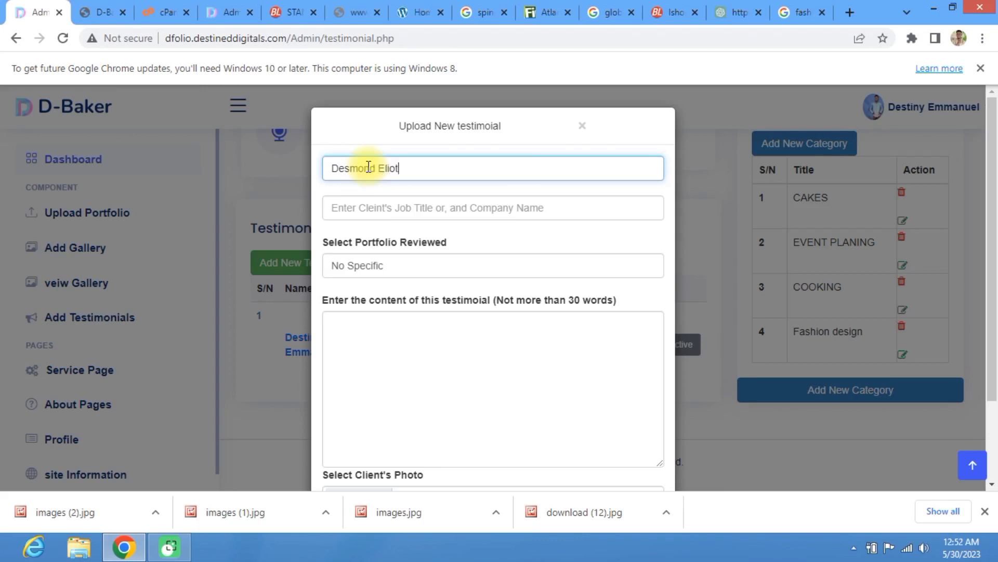
pyautogui.click(373, 206)
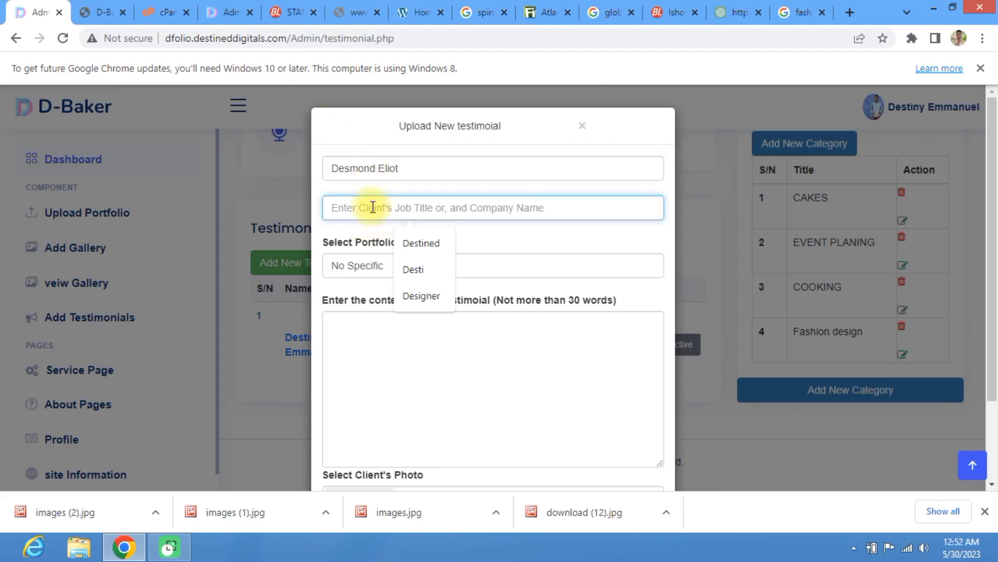
pyautogui.write('blogger')
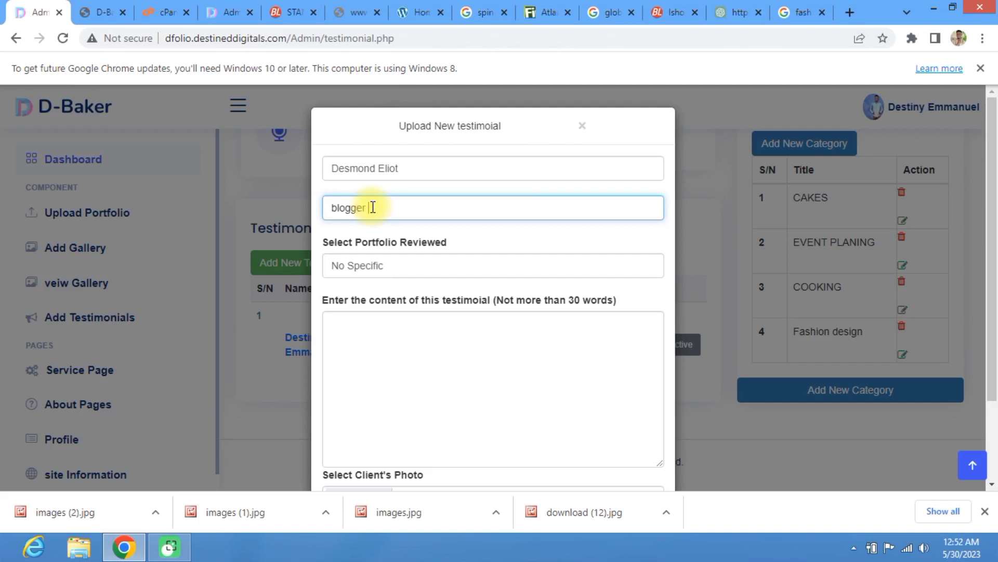
# Step: Link the testimonial to SENATOR SUIT and paste the copied review as its content
pyautogui.click(384, 266)
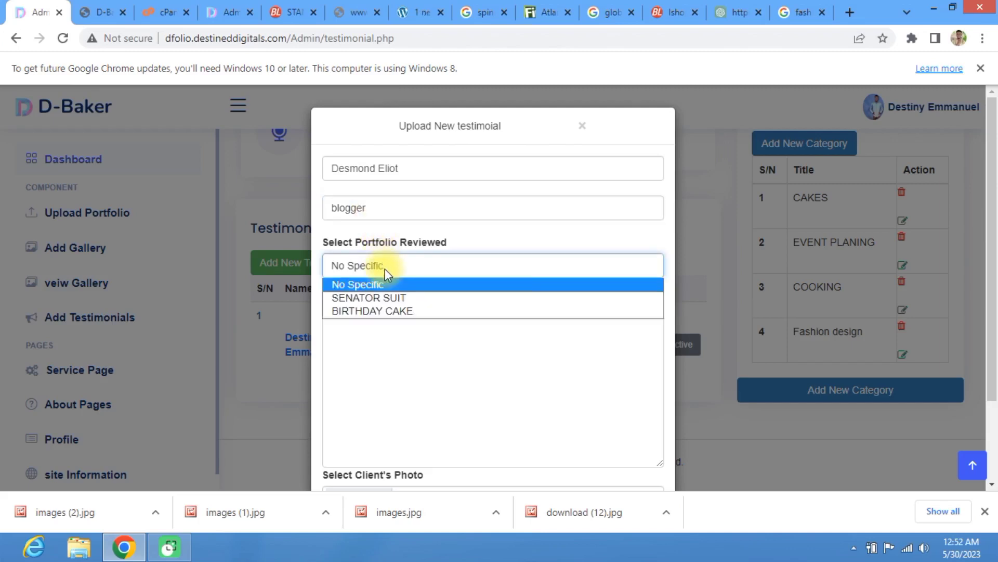
pyautogui.click(385, 265)
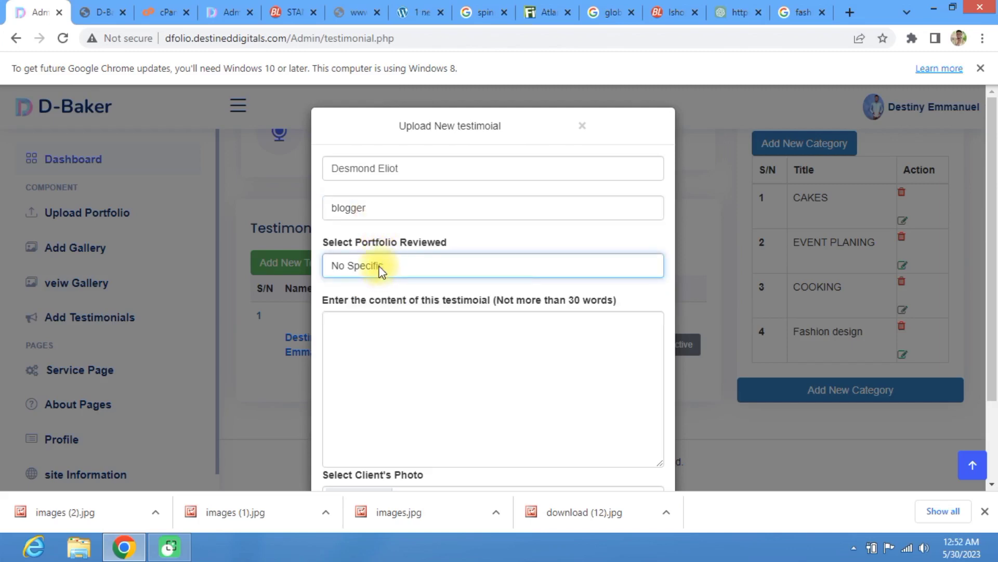
pyautogui.click(382, 268)
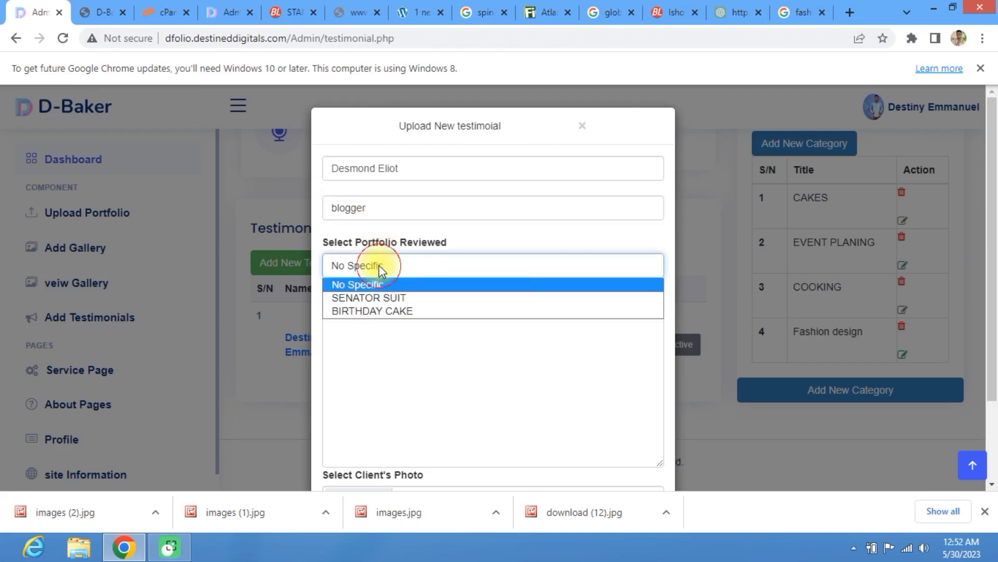
pyautogui.click(388, 297)
pyautogui.click(376, 331)
pyautogui.hotkey('ctrl', 'v')
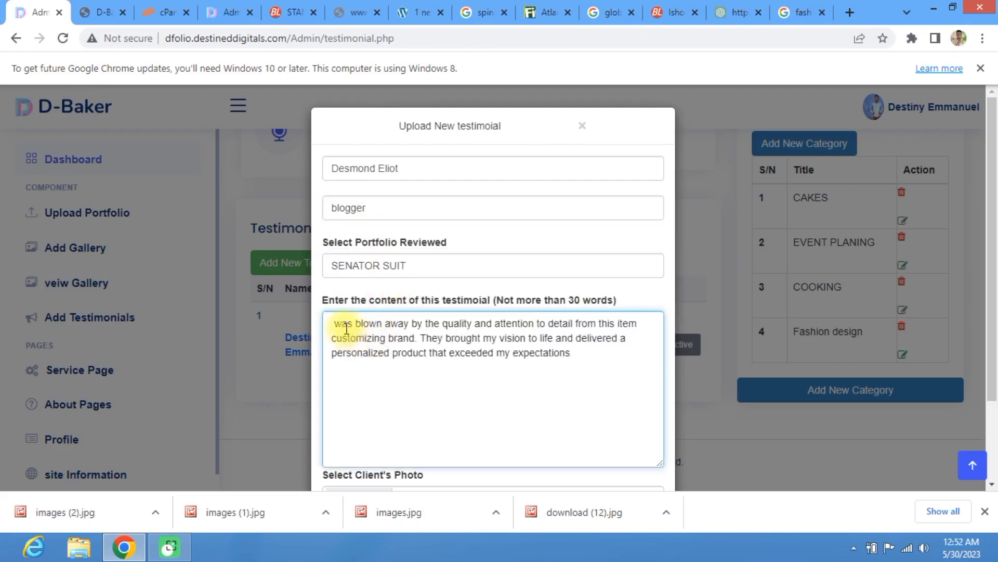
pyautogui.write('I')
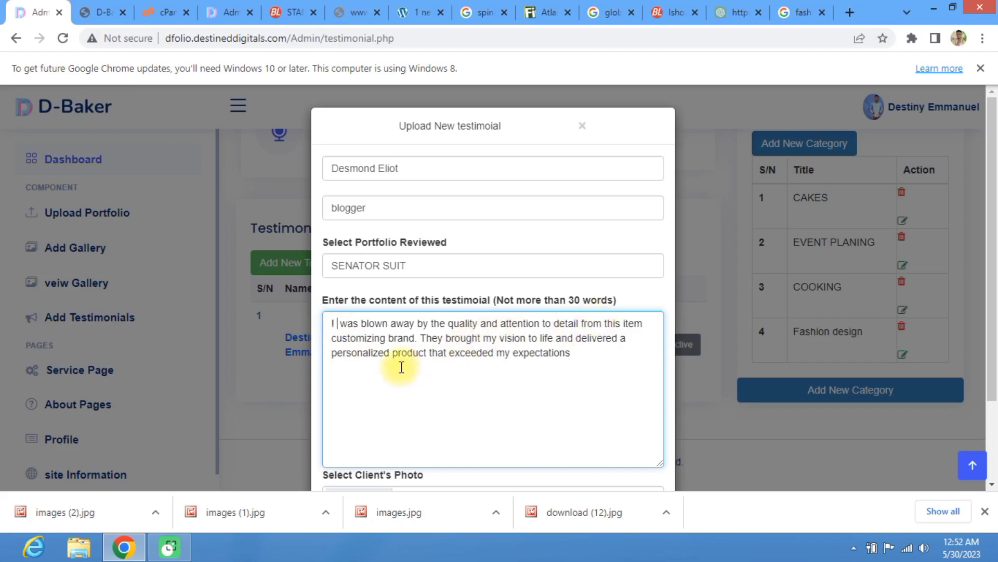
# Step: Open the client photo picker, then cancel it without choosing a file
pyautogui.scroll(-2, 468, 326)
pyautogui.scroll(-1, 470, 327)
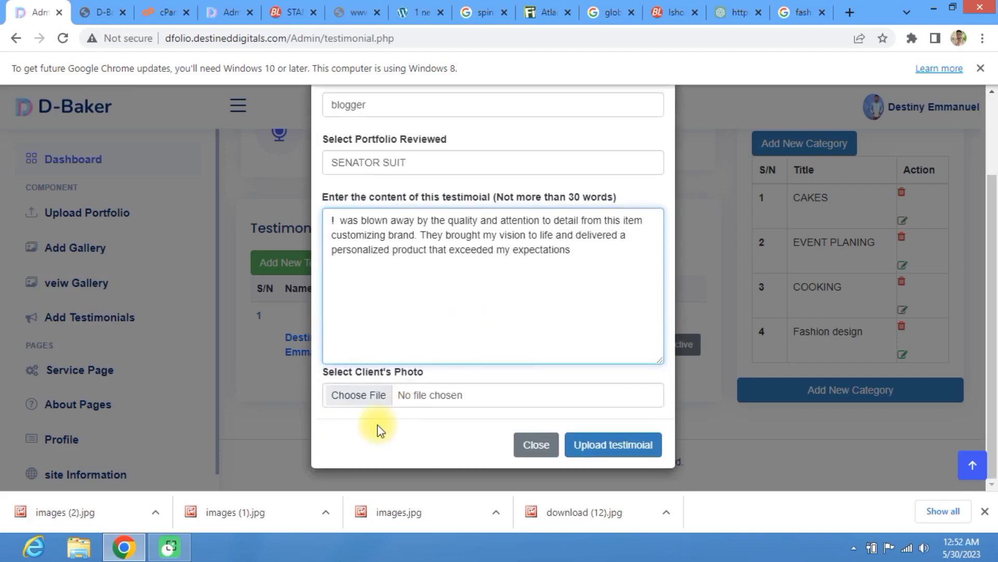
pyautogui.click(358, 399)
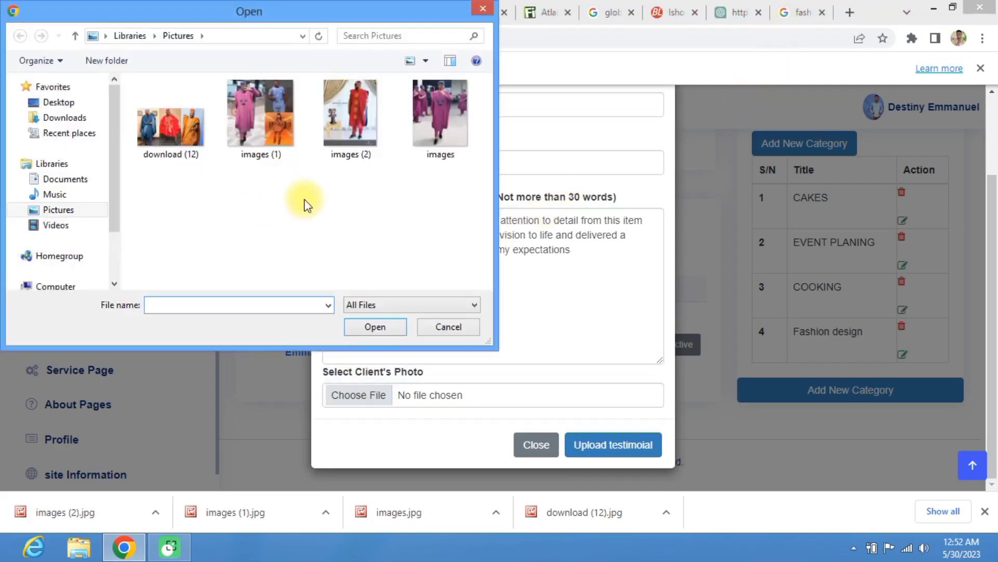
pyautogui.click(432, 328)
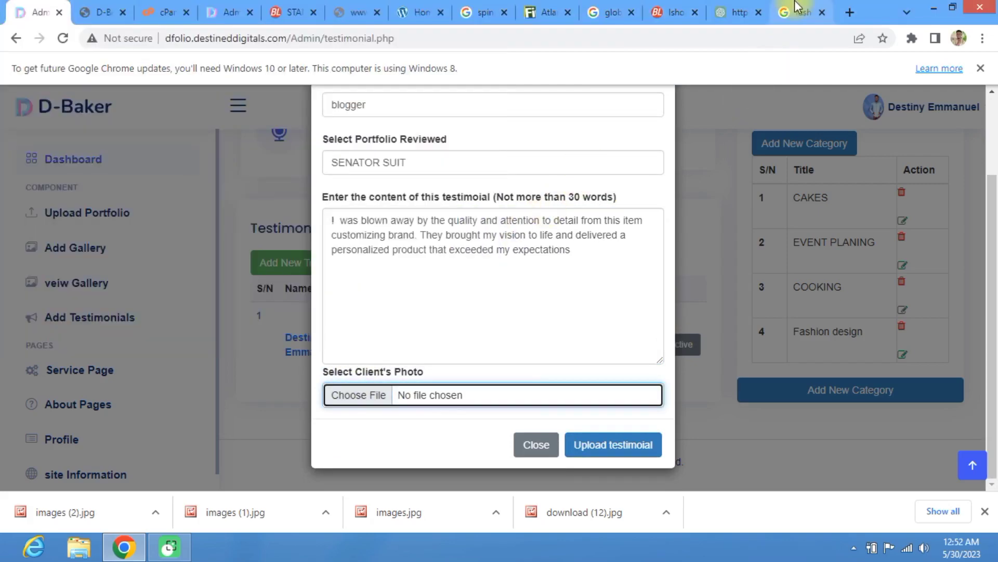
# Step: Search Google Images for the testimonial client's name and browse the results
pyautogui.click(798, 11)
pyautogui.write('desmond')
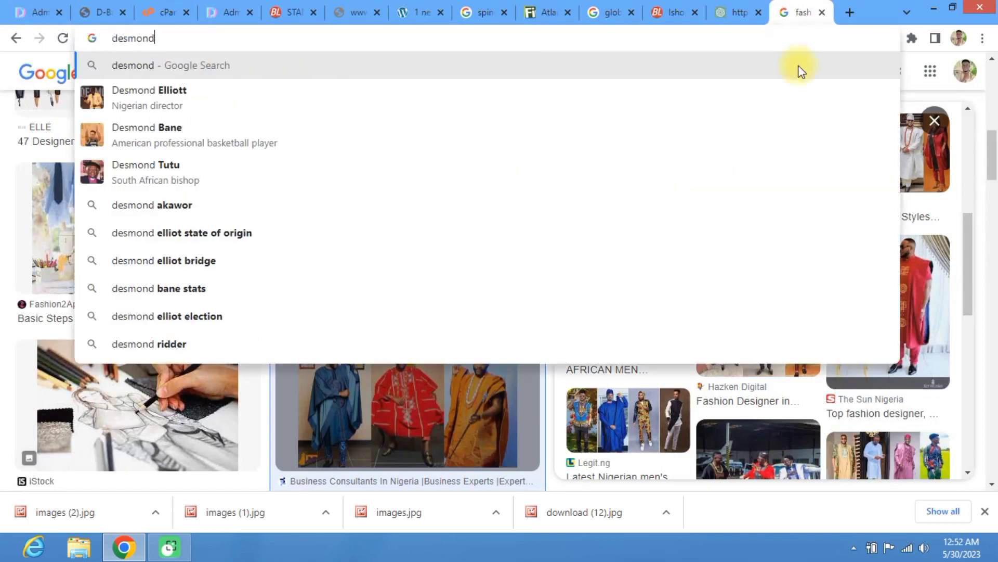
pyautogui.click(212, 92)
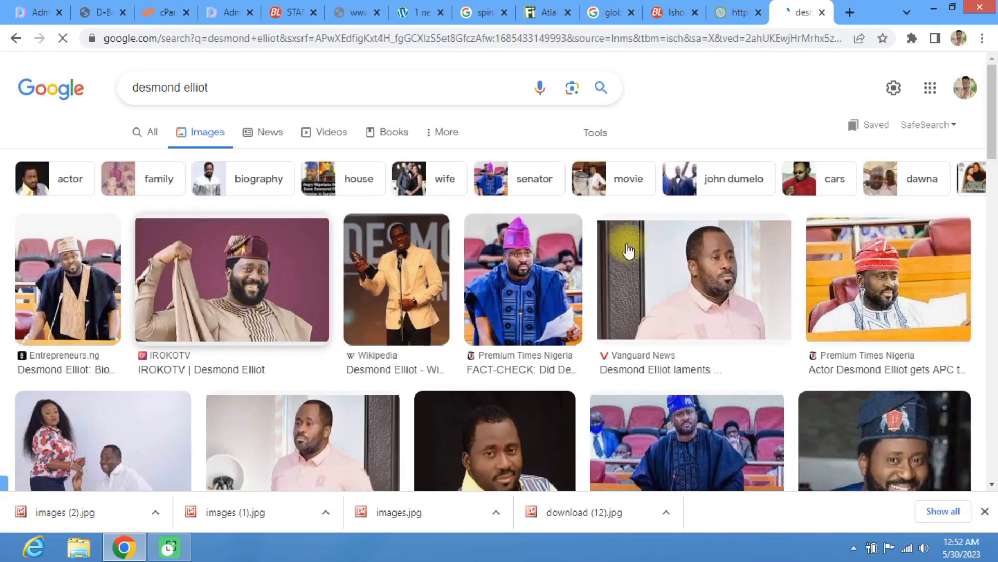
pyautogui.scroll(-6, 720, 307)
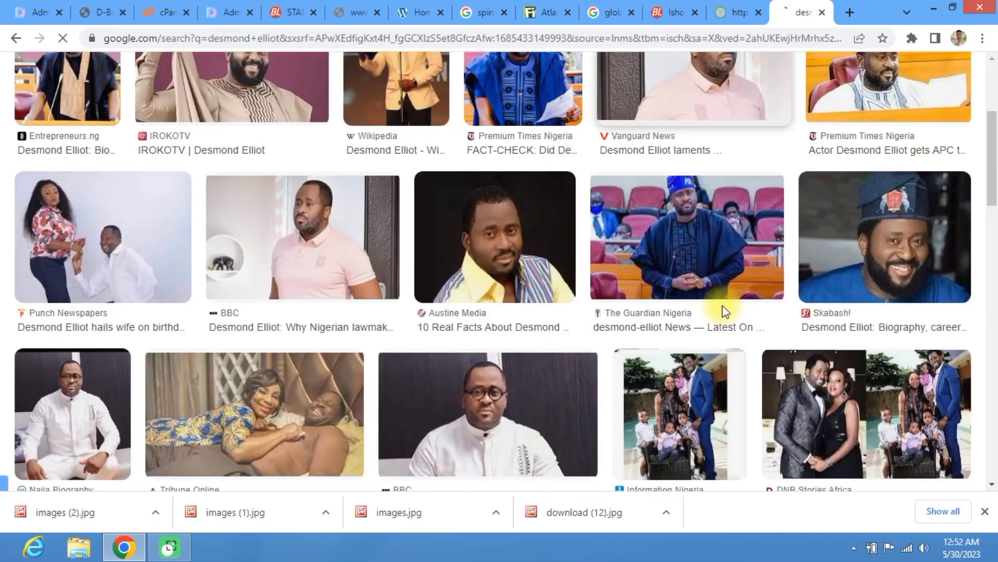
pyautogui.scroll(6, 586, 281)
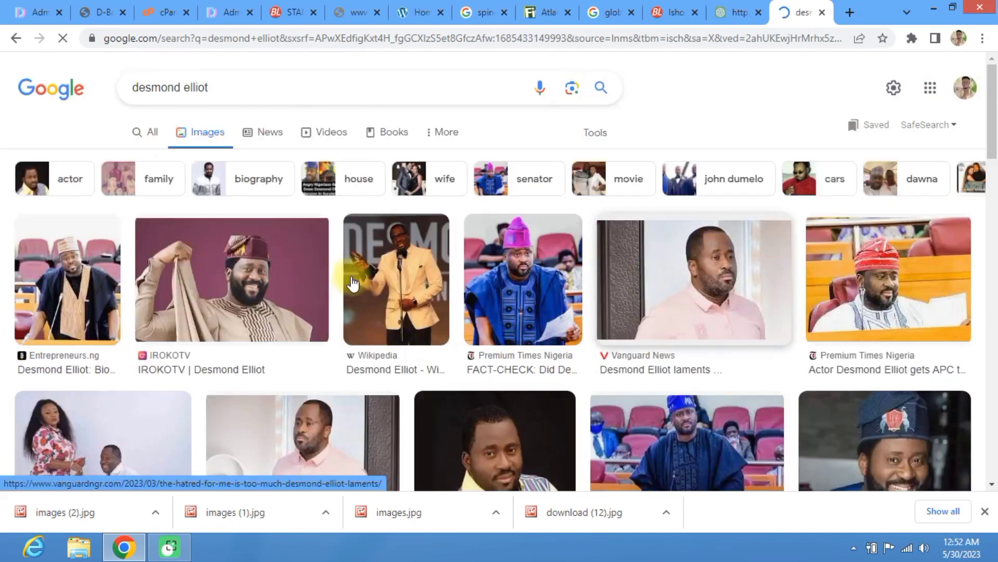
pyautogui.scroll(-5, 352, 284)
pyautogui.scroll(5, 742, 330)
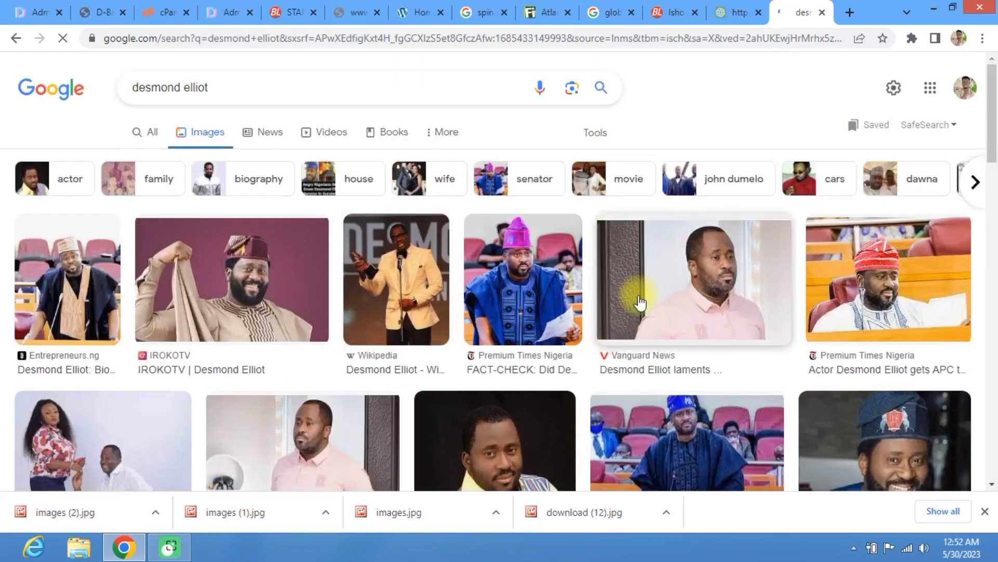
# Step: Save the Vanguard News photo to Pictures as download.jpg
pyautogui.rightClick(666, 268)
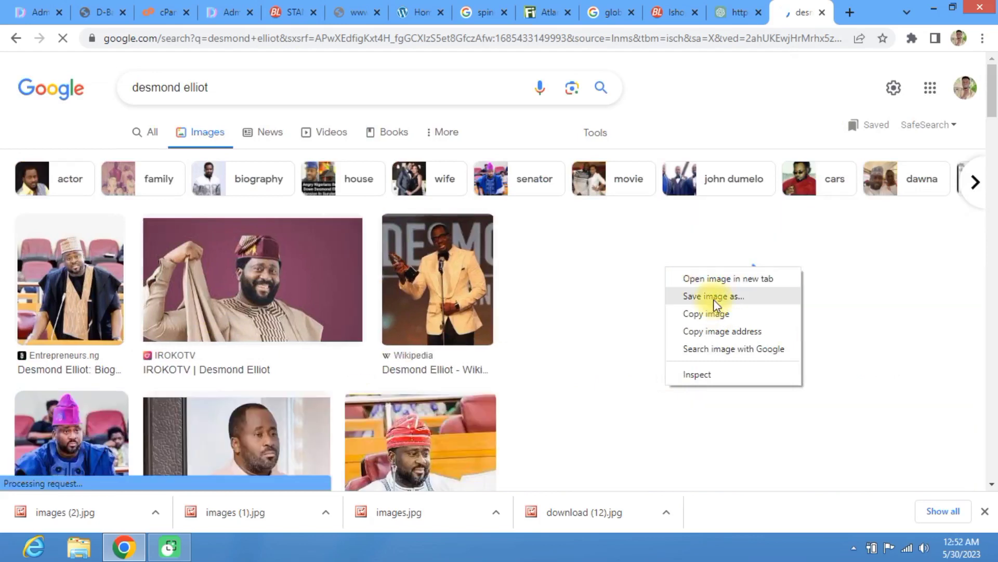
pyautogui.click(714, 299)
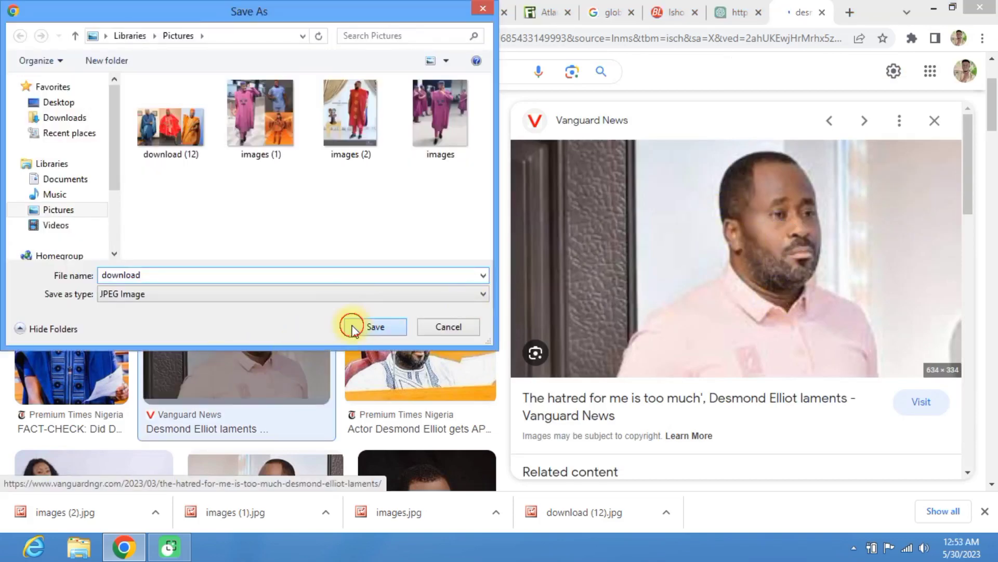
pyautogui.click(370, 326)
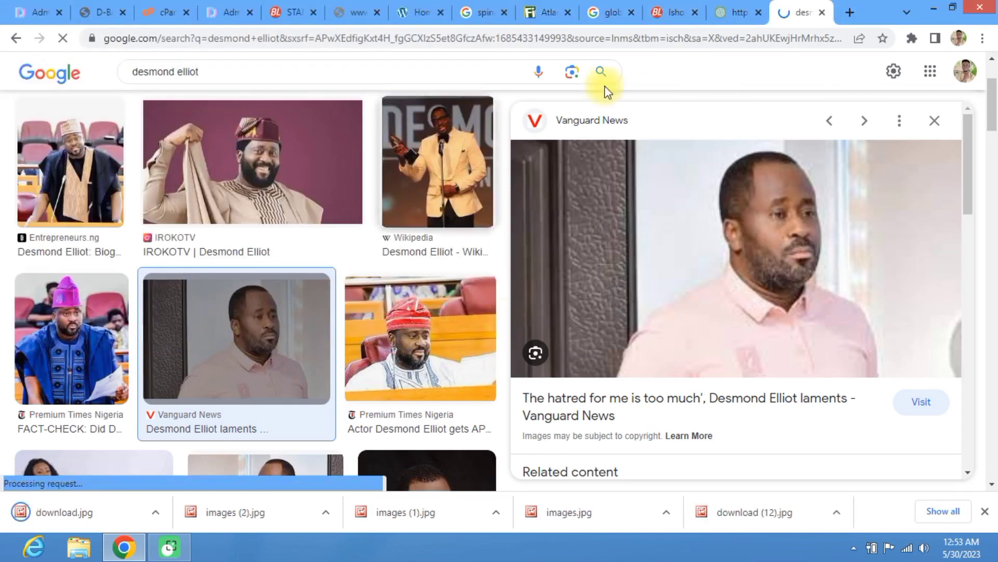
pyautogui.click(17, 8)
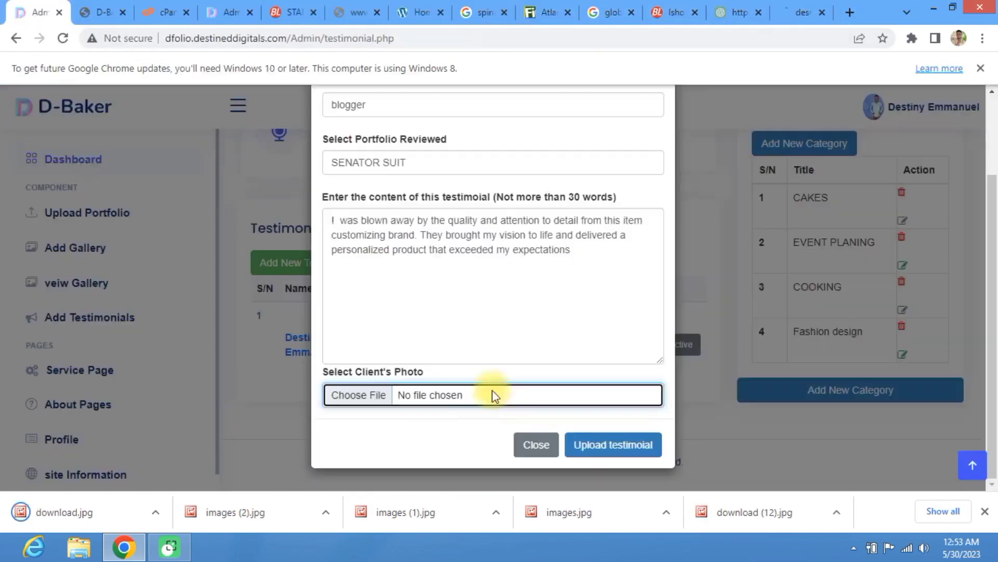
# Step: Attach download.jpg as the client photo, upload the SENATOR SUIT testimonial and dismiss the alert
pyautogui.click(363, 408)
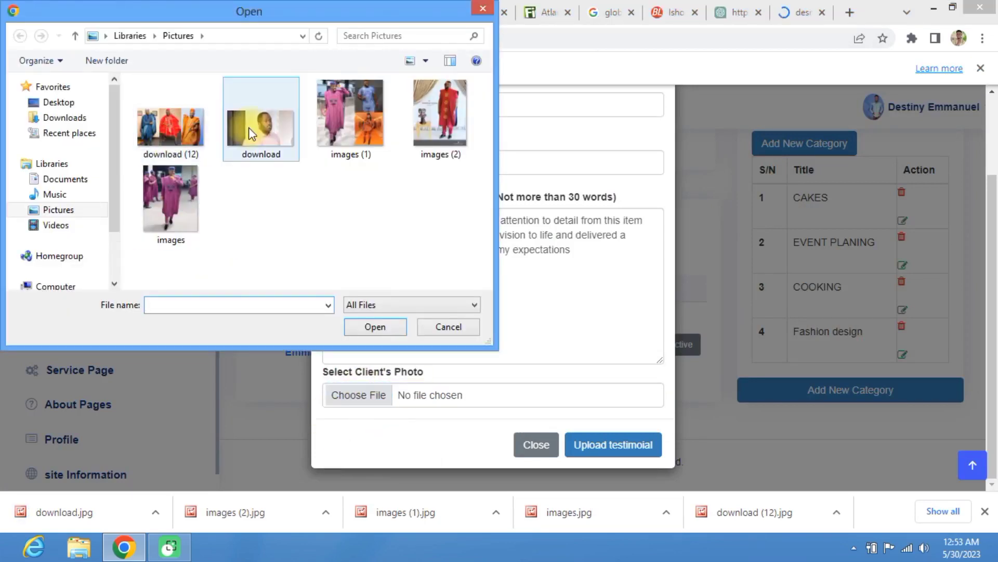
pyautogui.click(250, 126)
pyautogui.click(375, 326)
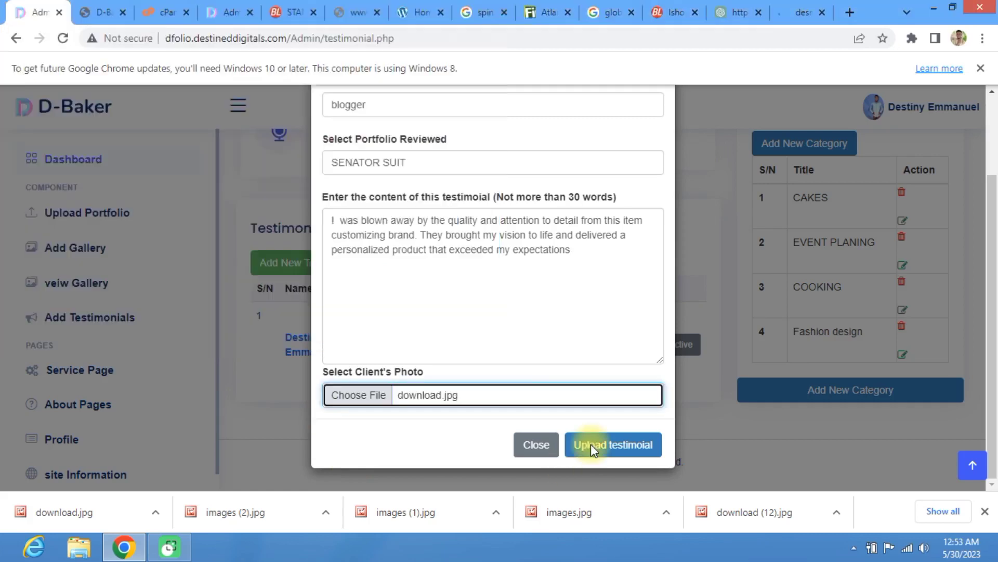
pyautogui.click(590, 444)
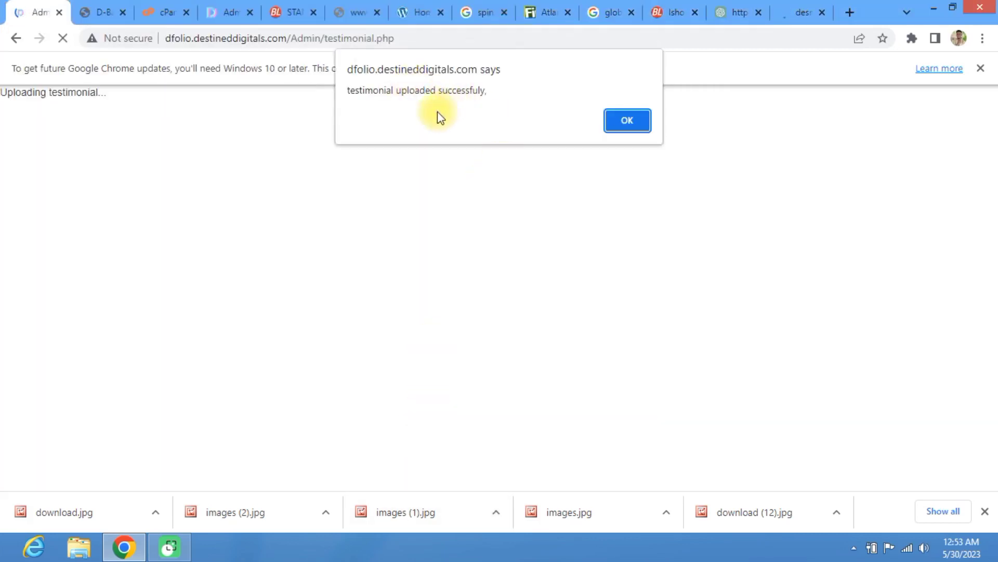
pyautogui.click(638, 122)
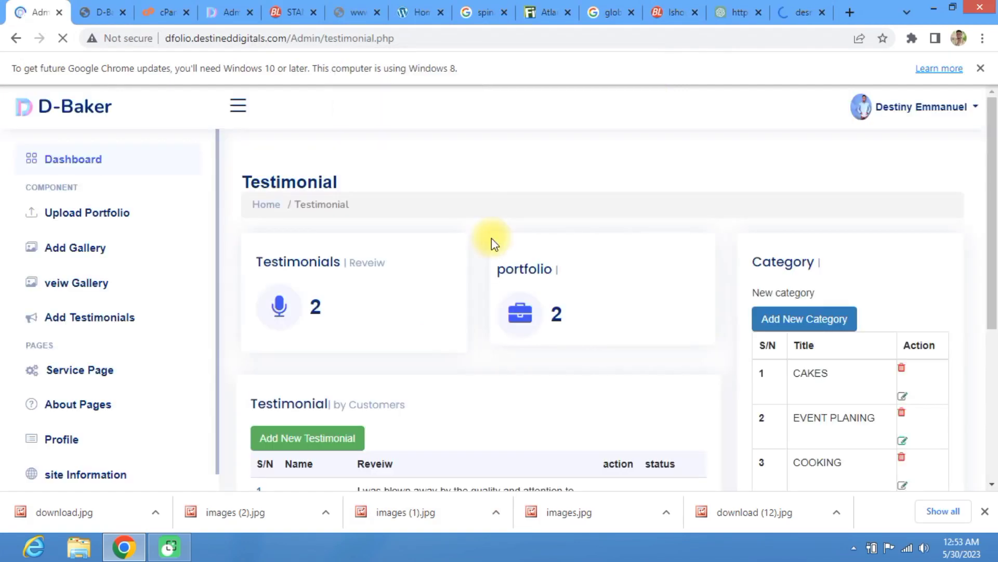
pyautogui.scroll(-2, 229, 271)
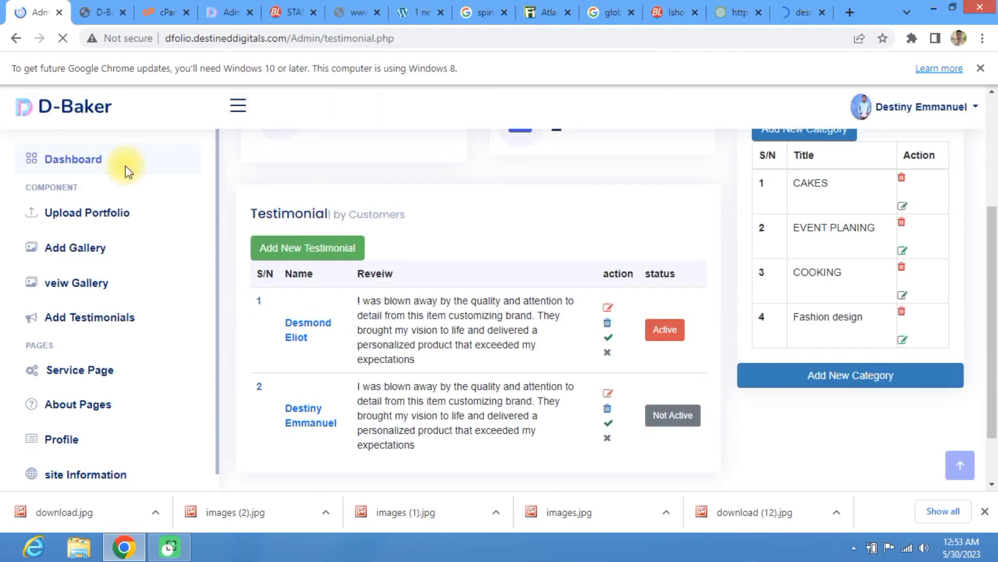
pyautogui.scroll(4, 127, 170)
pyautogui.scroll(-1, 172, 275)
# Step: From the public D-Baker home page, open the SENATOR SUIT portfolio card
pyautogui.click(84, 8)
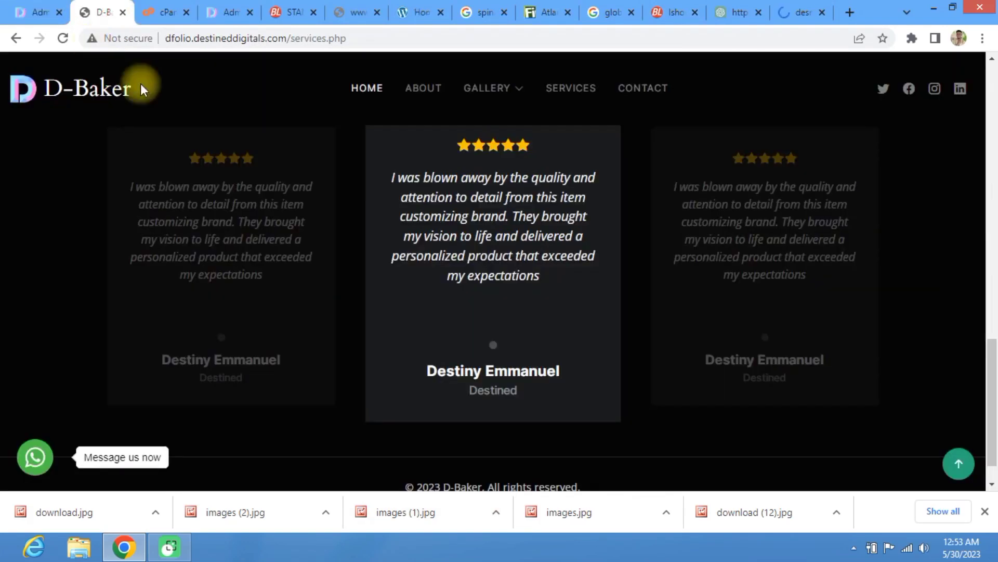
pyautogui.scroll(15, 323, 182)
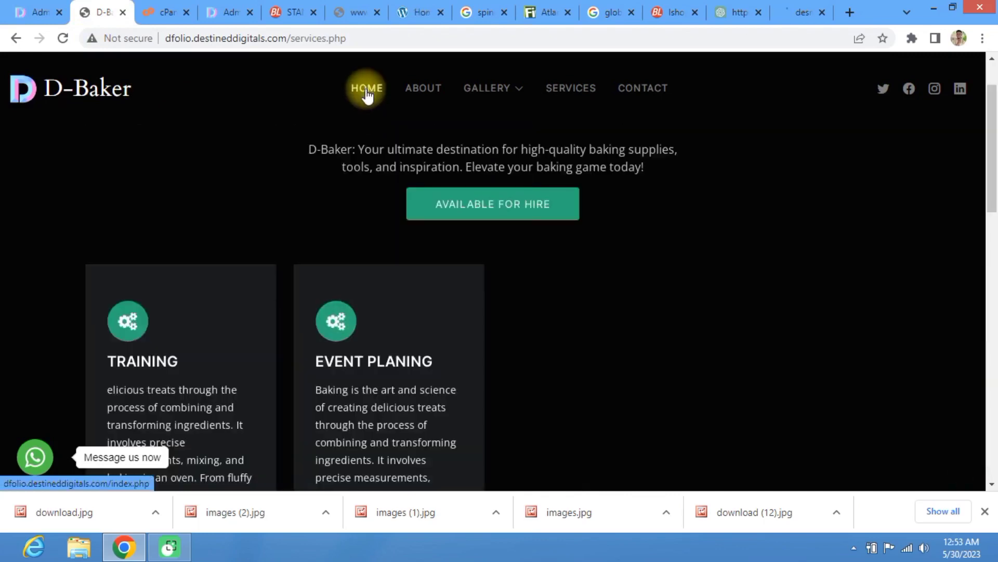
pyautogui.click(367, 90)
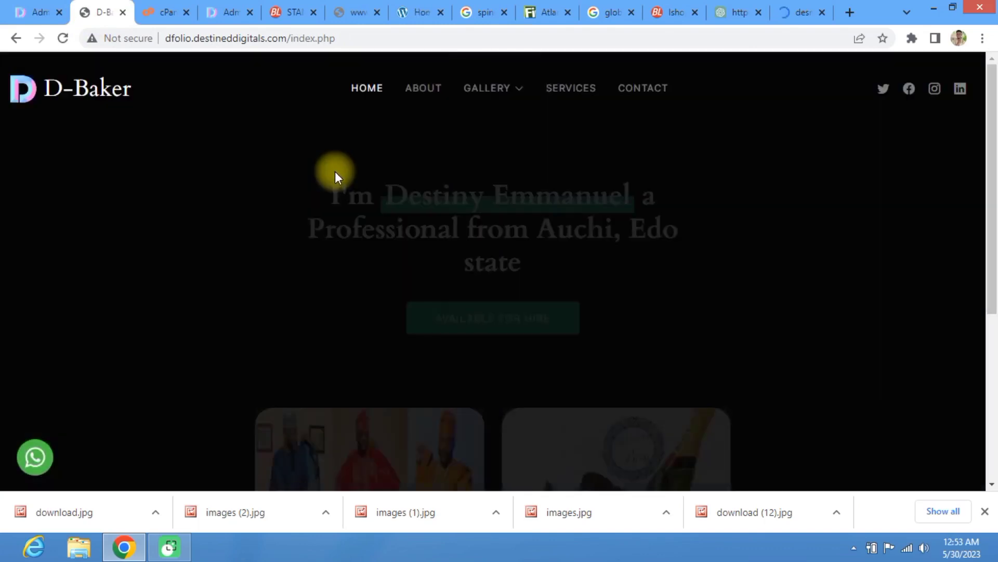
pyautogui.scroll(-2, 432, 333)
pyautogui.scroll(-1, 433, 333)
pyautogui.scroll(2, 417, 327)
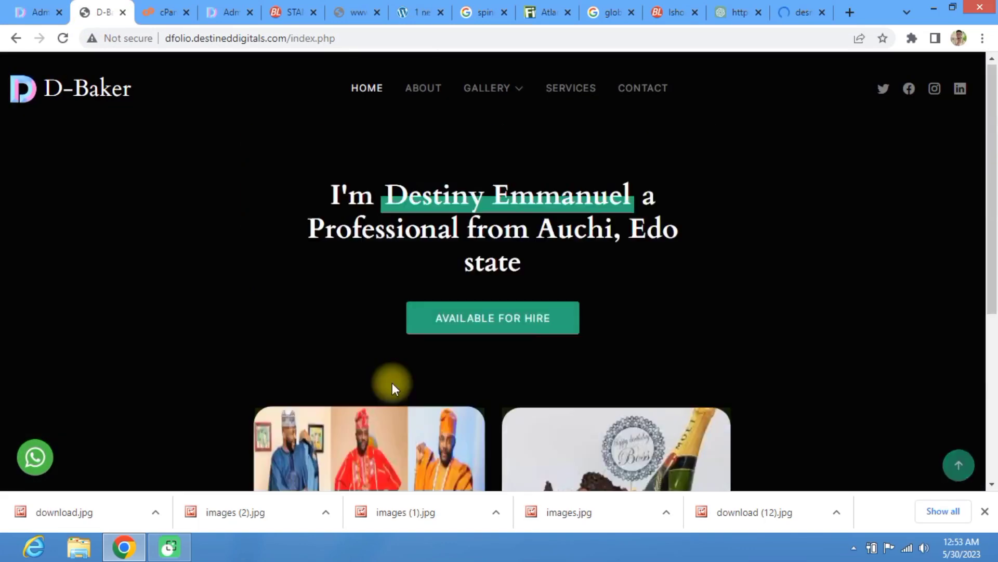
pyautogui.scroll(-5, 392, 383)
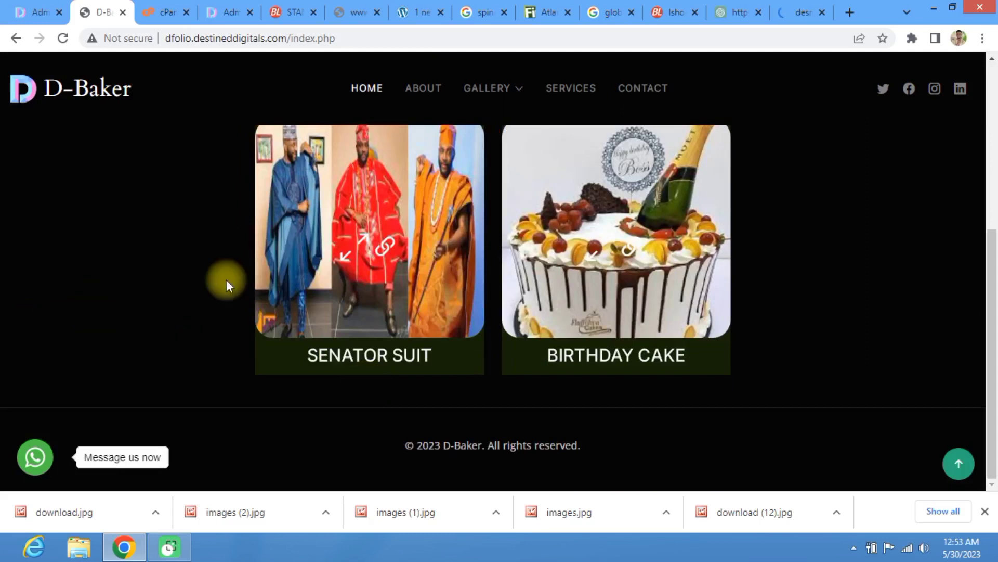
pyautogui.click(384, 244)
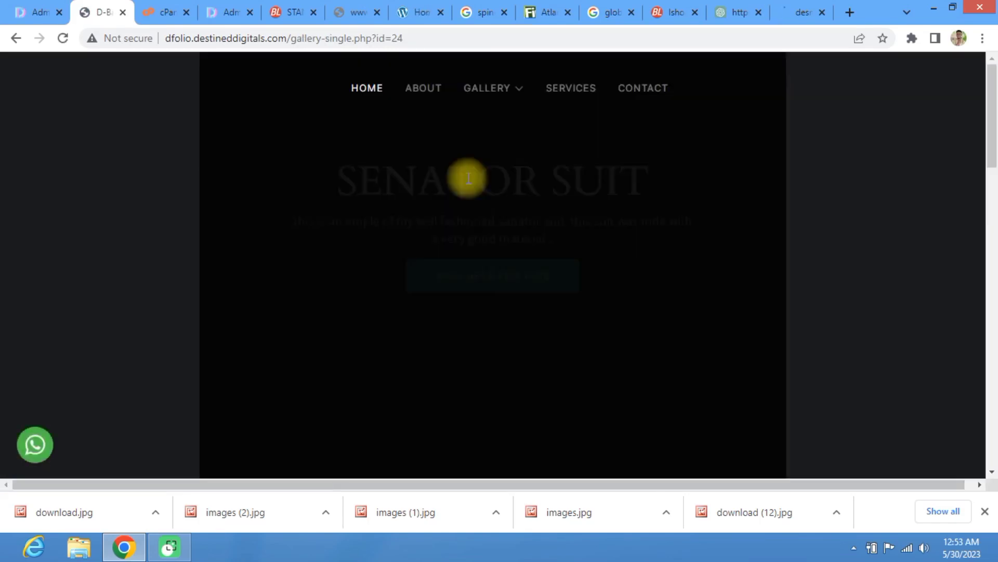
# Step: Step back one image, advance five through the SENATOR SUIT gallery, then scroll to the testimonial
pyautogui.scroll(-6, 515, 271)
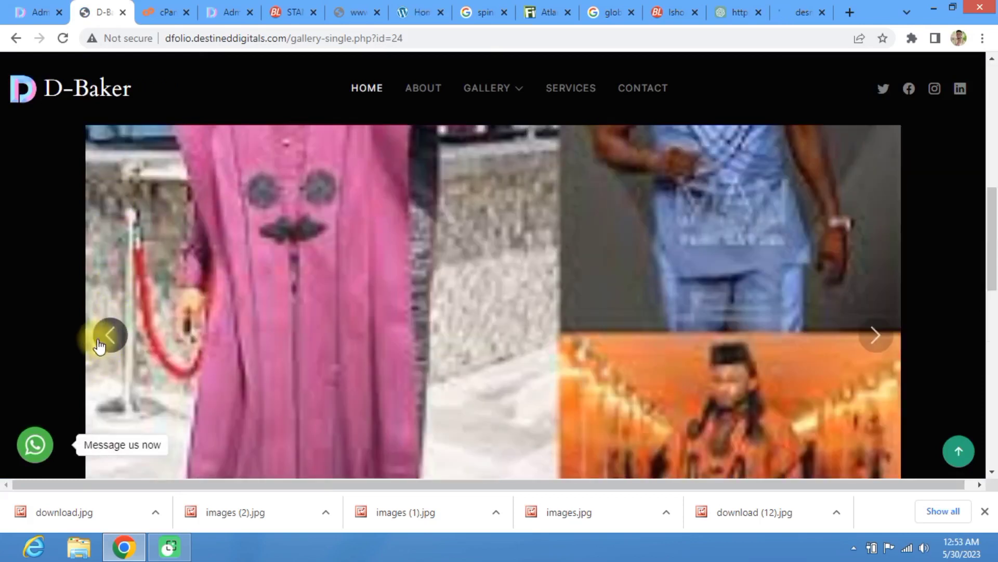
pyautogui.click(102, 340)
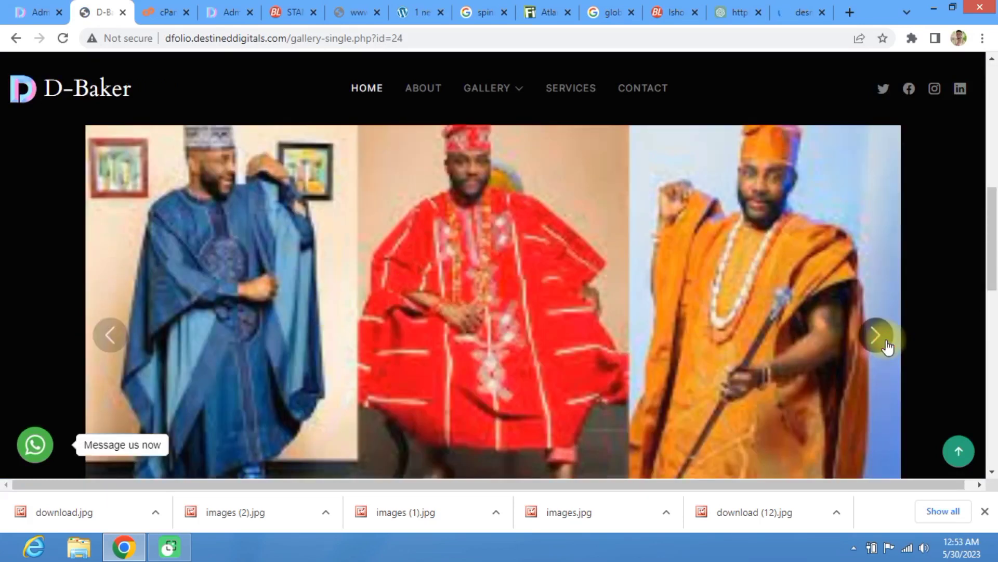
pyautogui.click(876, 336)
pyautogui.click(876, 336)
pyautogui.click(876, 335)
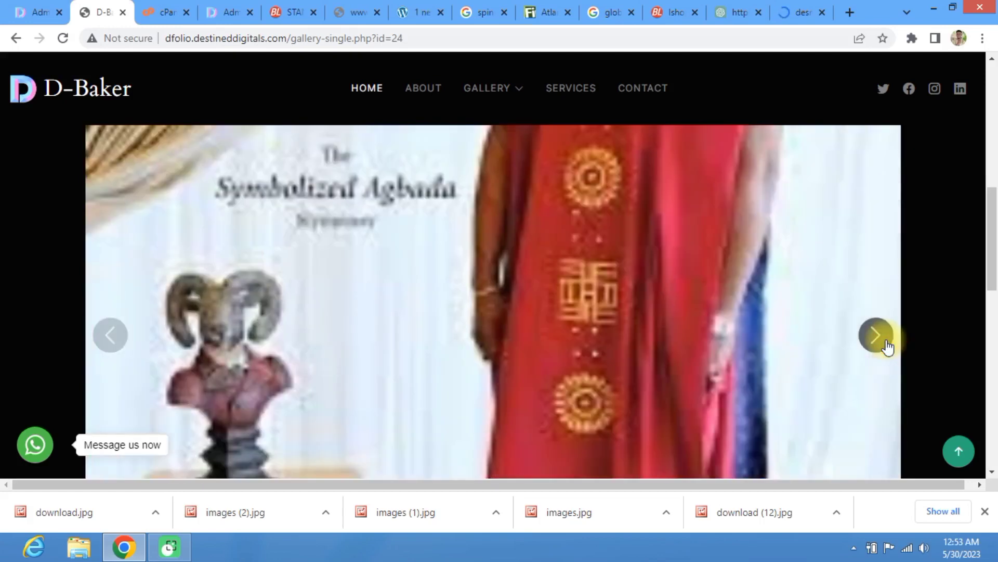
pyautogui.click(876, 335)
pyautogui.click(876, 335)
pyautogui.scroll(5, 636, 340)
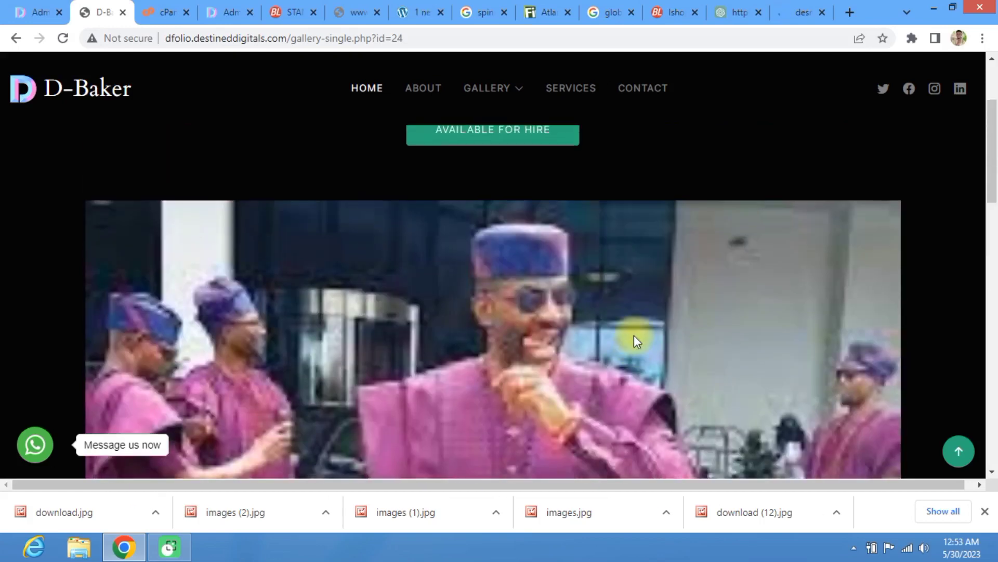
pyautogui.scroll(-2, 612, 311)
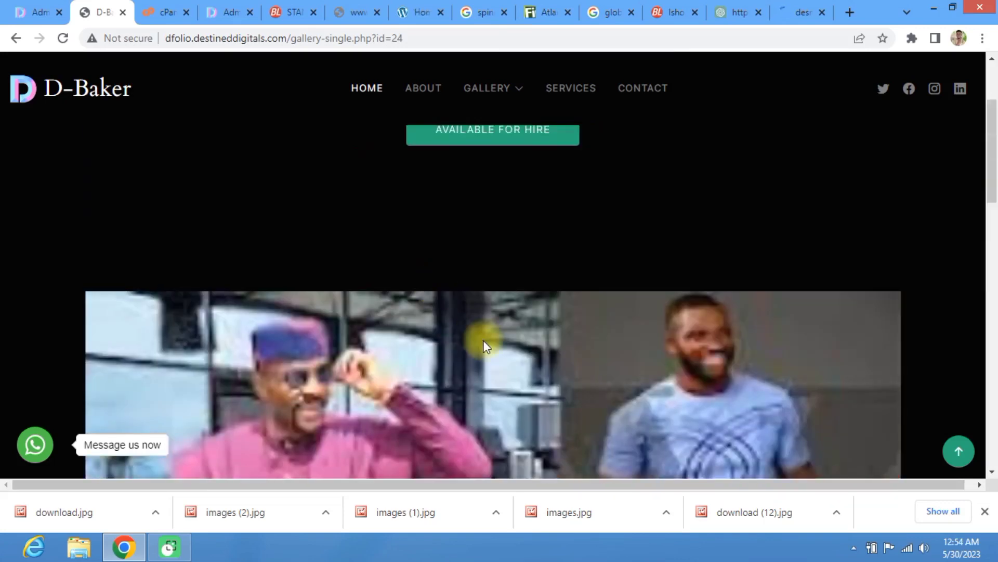
pyautogui.scroll(-10, 484, 341)
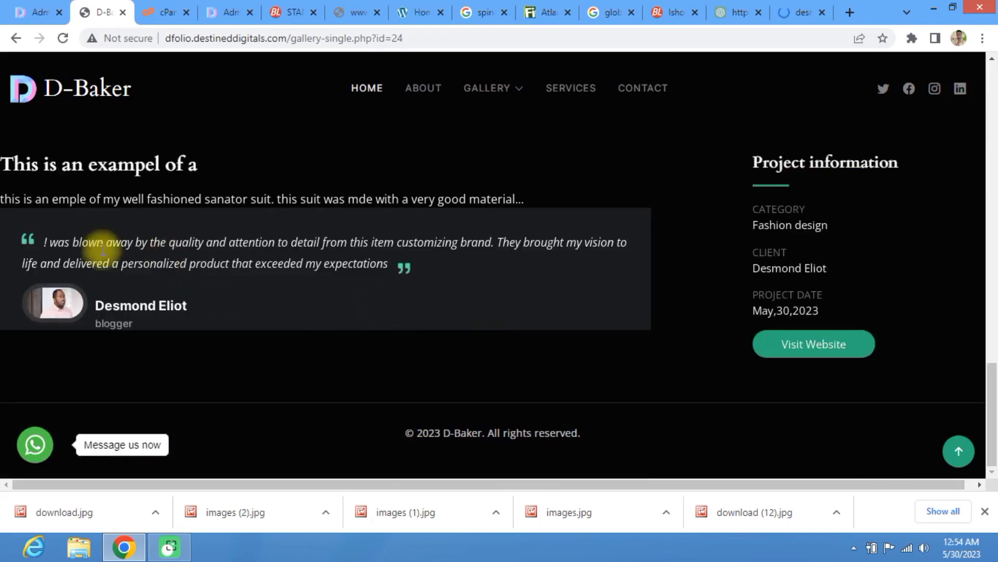
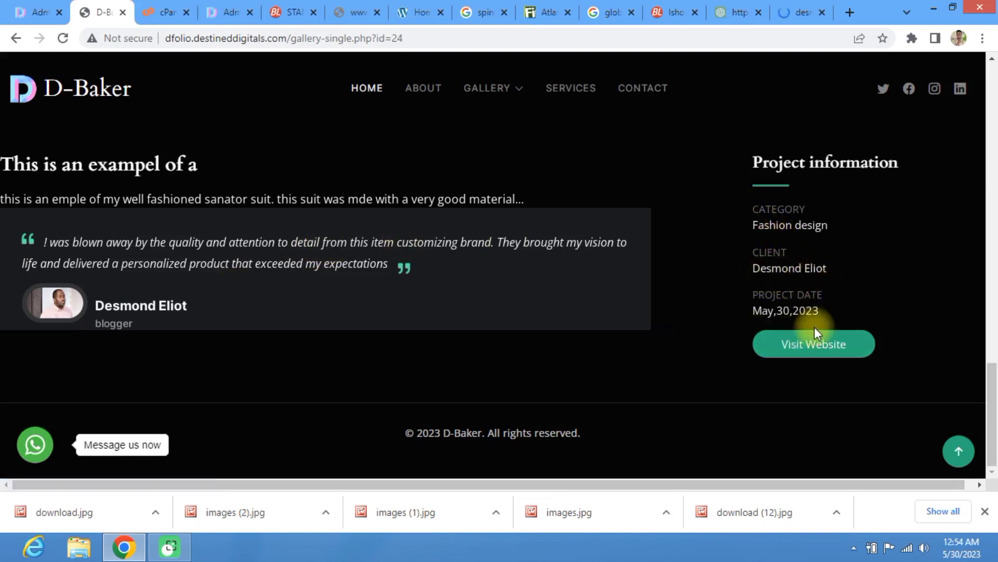
# Step: Review the SENATOR SUIT gallery entry, then return to the admin Testimonial page
pyautogui.scroll(15, 806, 291)
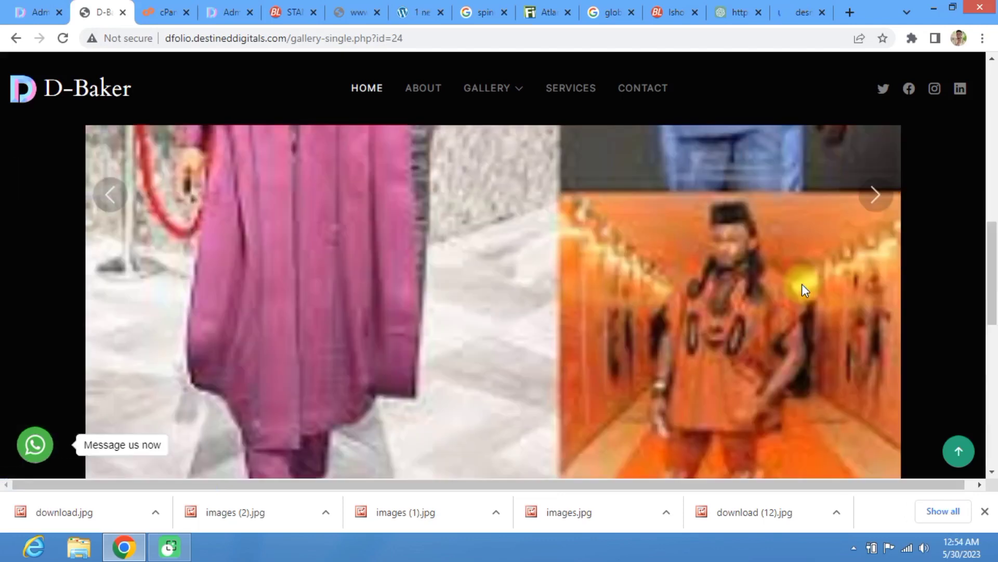
pyautogui.scroll(-5, 328, 399)
pyautogui.scroll(-10, 125, 331)
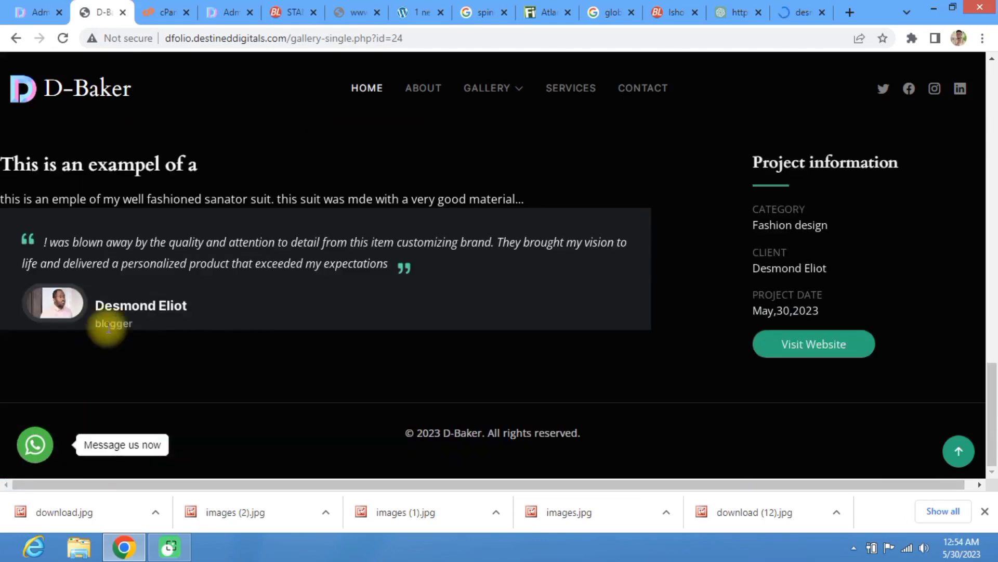
pyautogui.scroll(8, 166, 296)
pyautogui.click(36, 12)
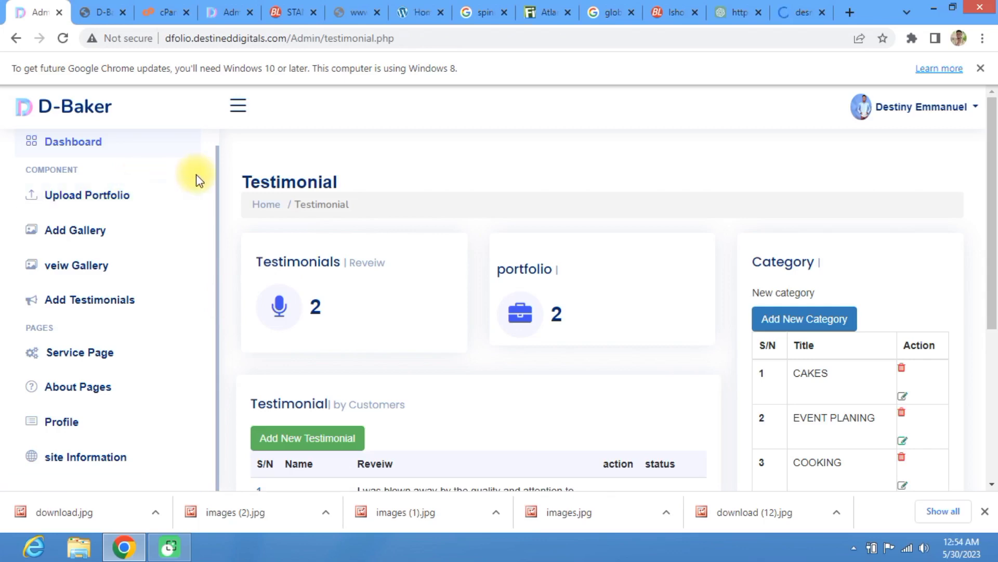
# Step: Review the two testimonials and highlight the portfolio count of 2
pyautogui.scroll(-5, 399, 281)
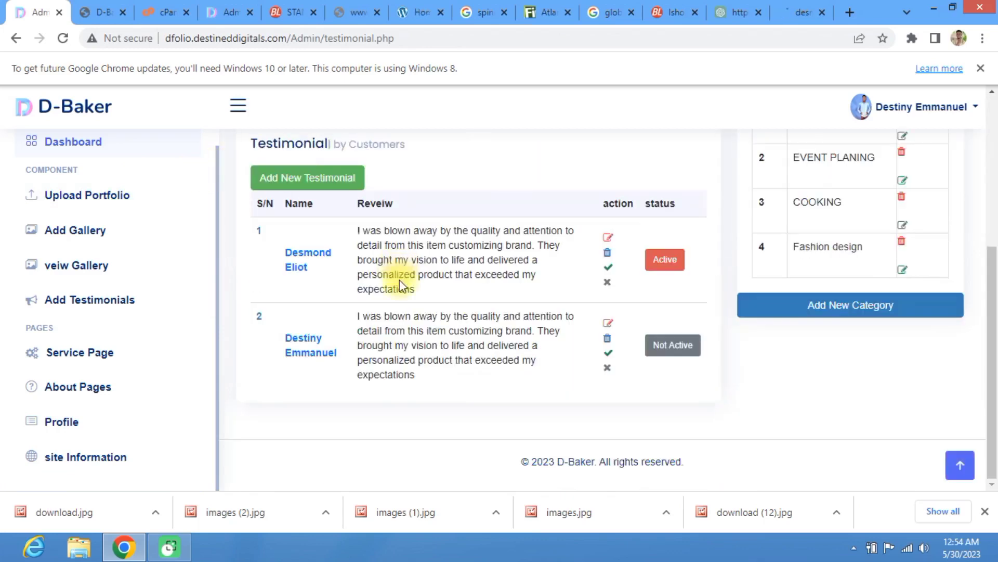
pyautogui.scroll(5, 399, 280)
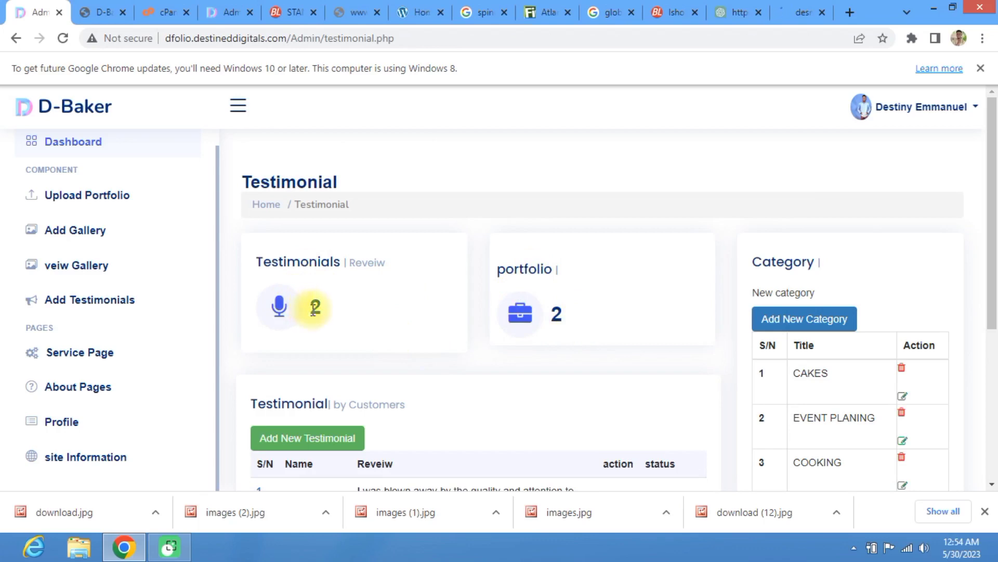
pyautogui.scroll(-4, 302, 395)
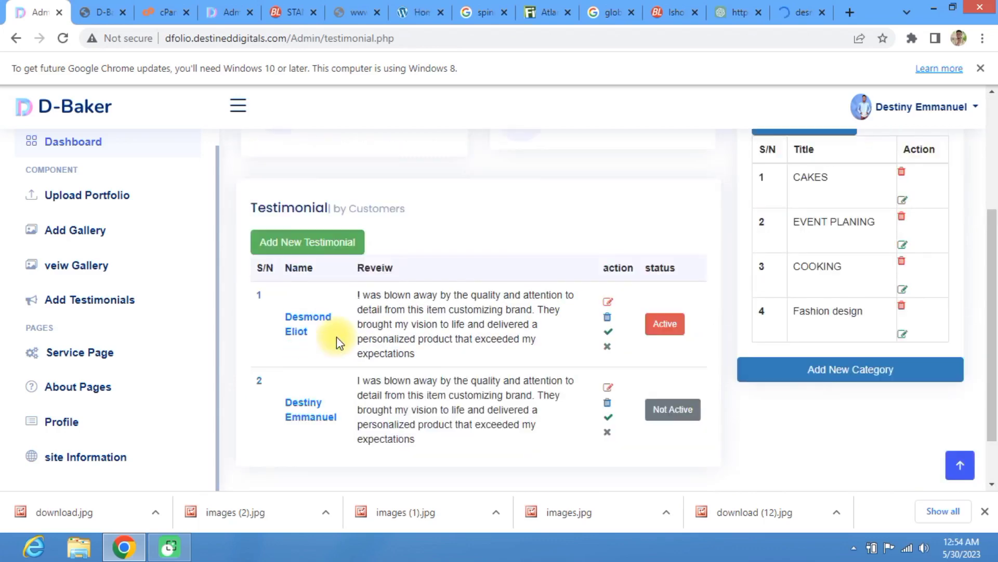
pyautogui.scroll(4, 336, 336)
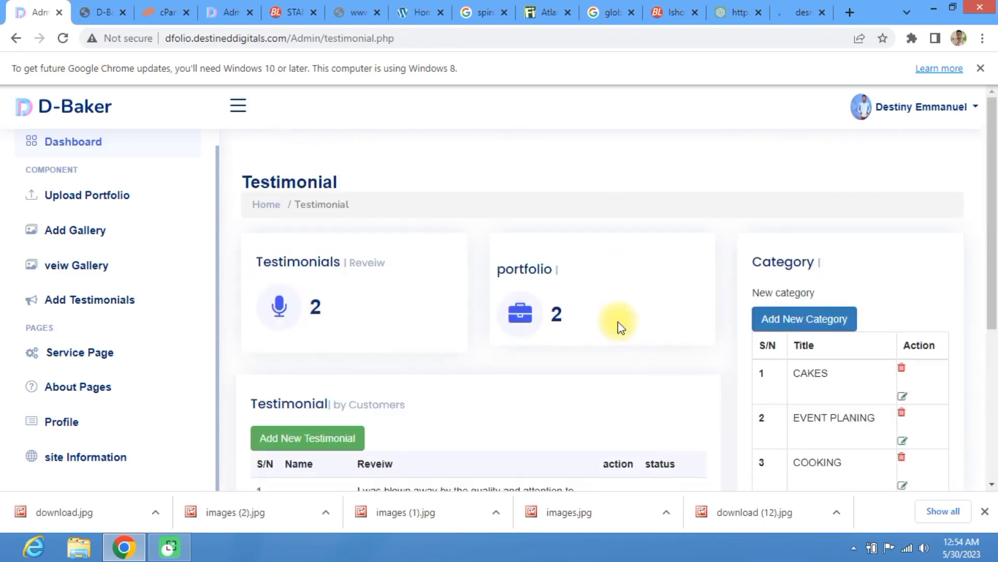
pyautogui.moveTo(567, 320); pyautogui.dragTo(520, 295)
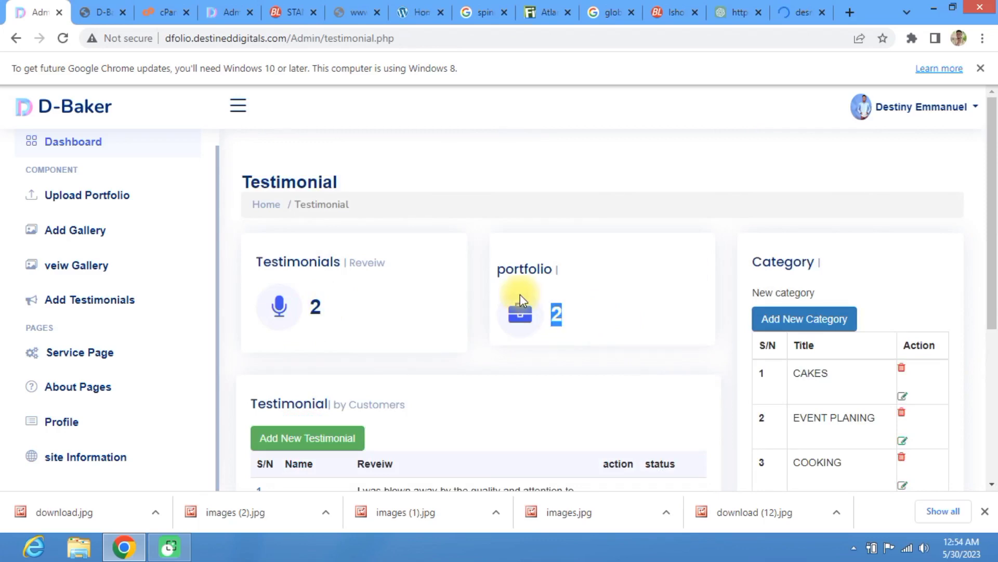
# Step: Check the dashboard's Top Selling list showing SENATOR SUIT Active, then return to the public gallery
pyautogui.click(59, 140)
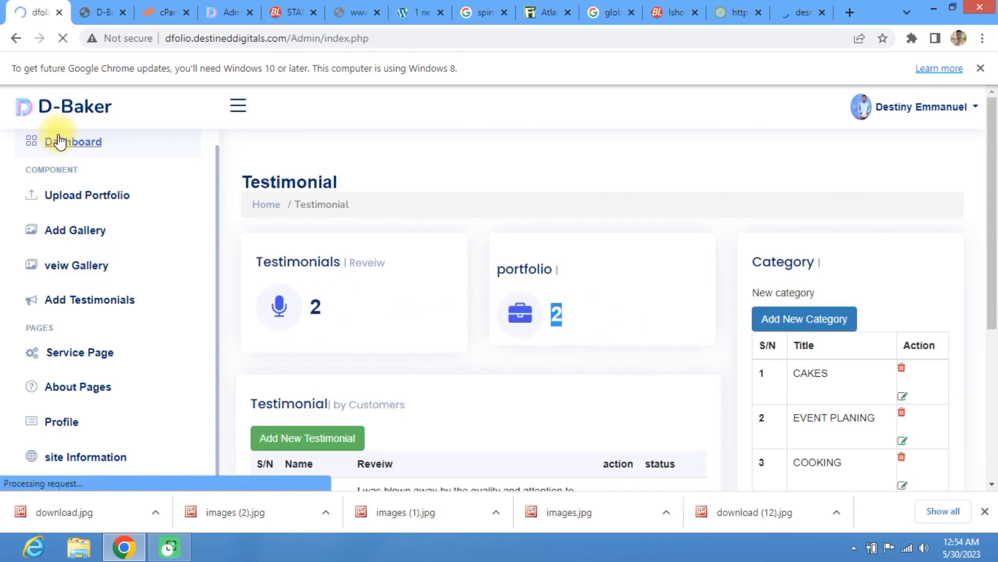
pyautogui.scroll(-3, 370, 259)
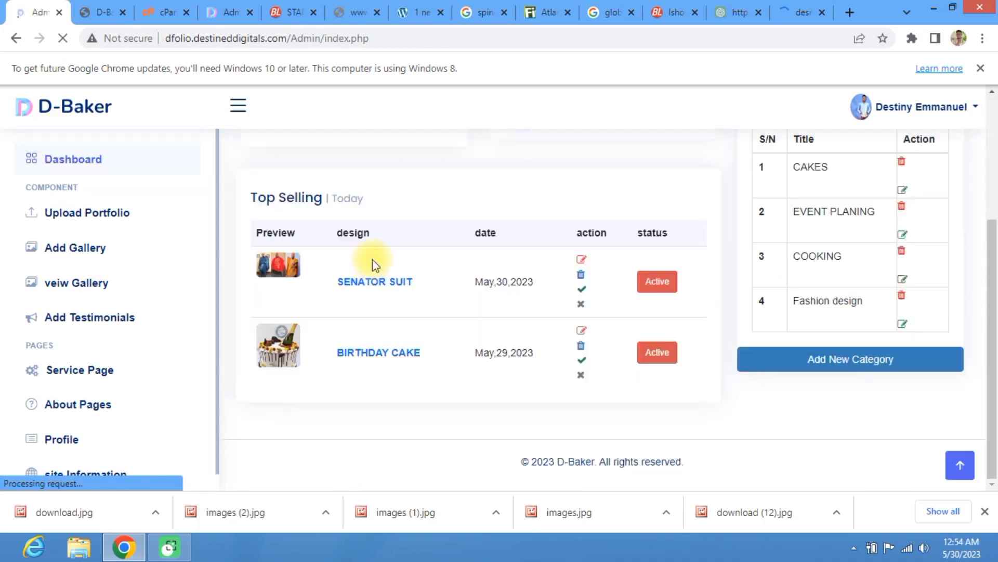
pyautogui.scroll(3, 542, 282)
pyautogui.scroll(-3, 542, 288)
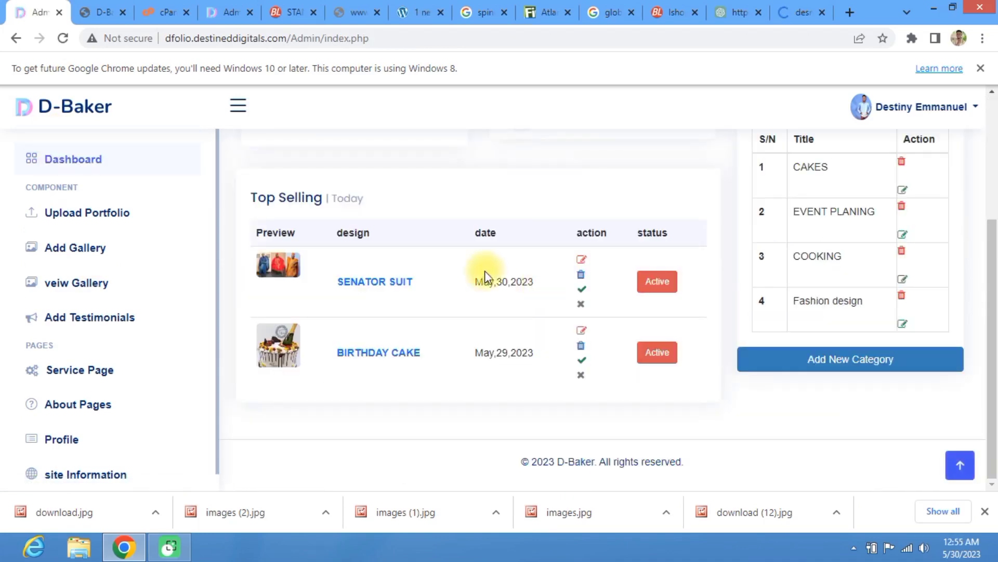
pyautogui.click(100, 7)
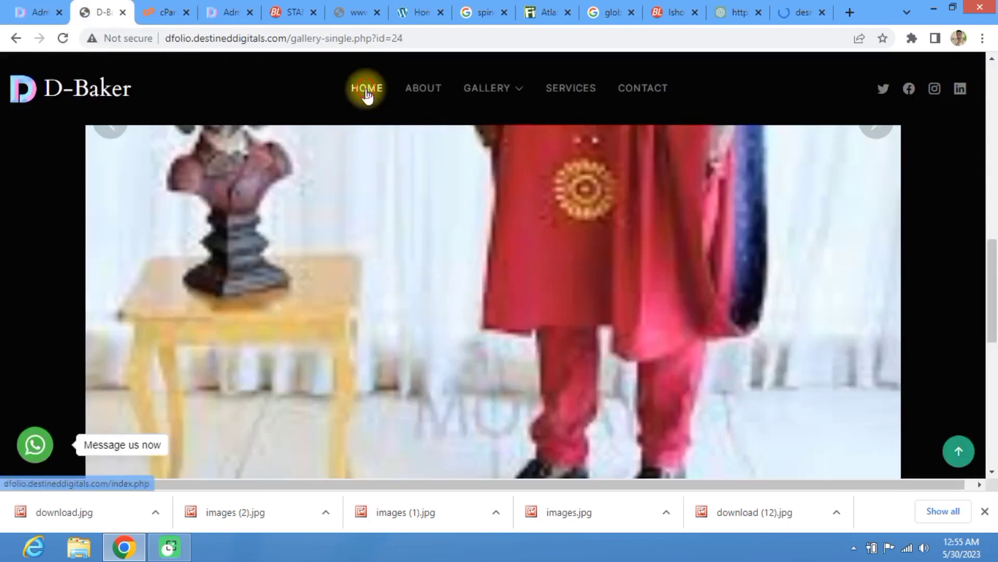
# Step: Confirm the SENATOR SUIT and BIRTHDAY CAKE cards on the public home page, then return to admin
pyautogui.click(366, 89)
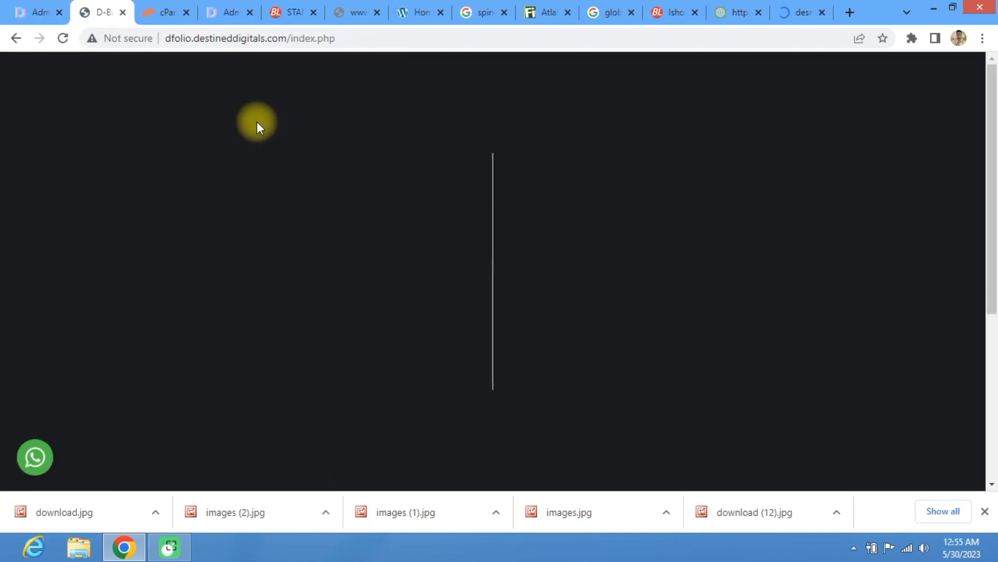
pyautogui.scroll(-4, 313, 168)
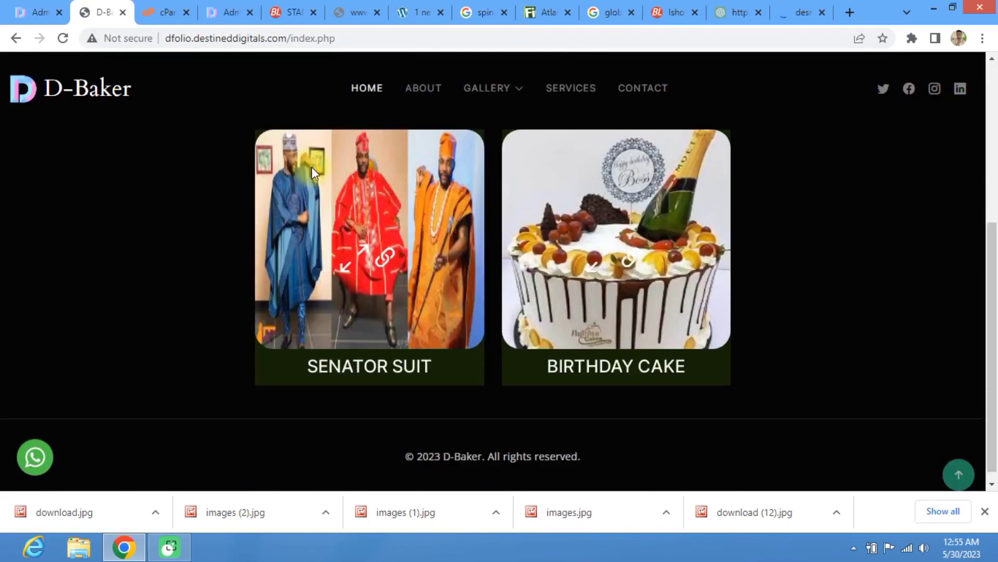
pyautogui.scroll(4, 316, 170)
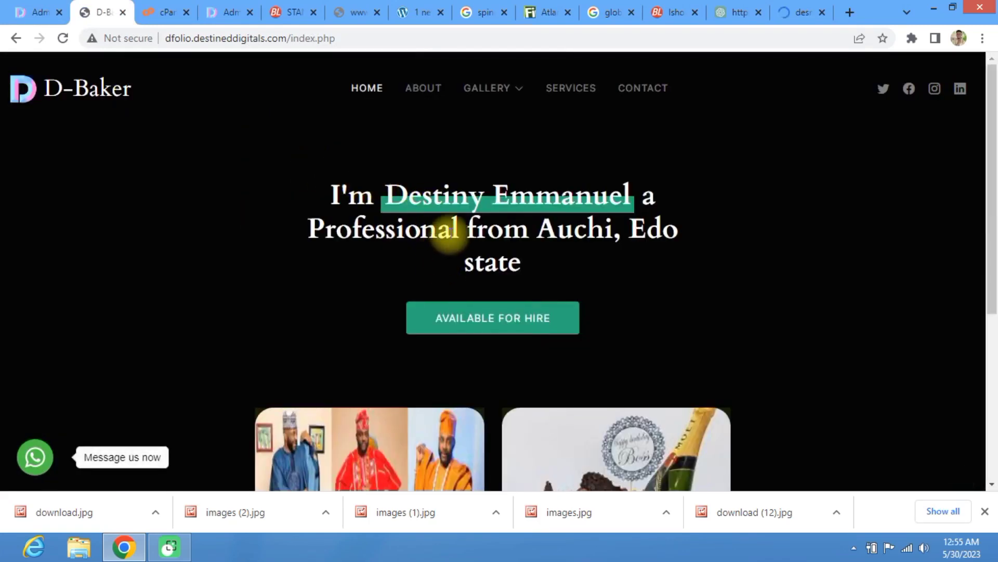
pyautogui.scroll(-4, 458, 223)
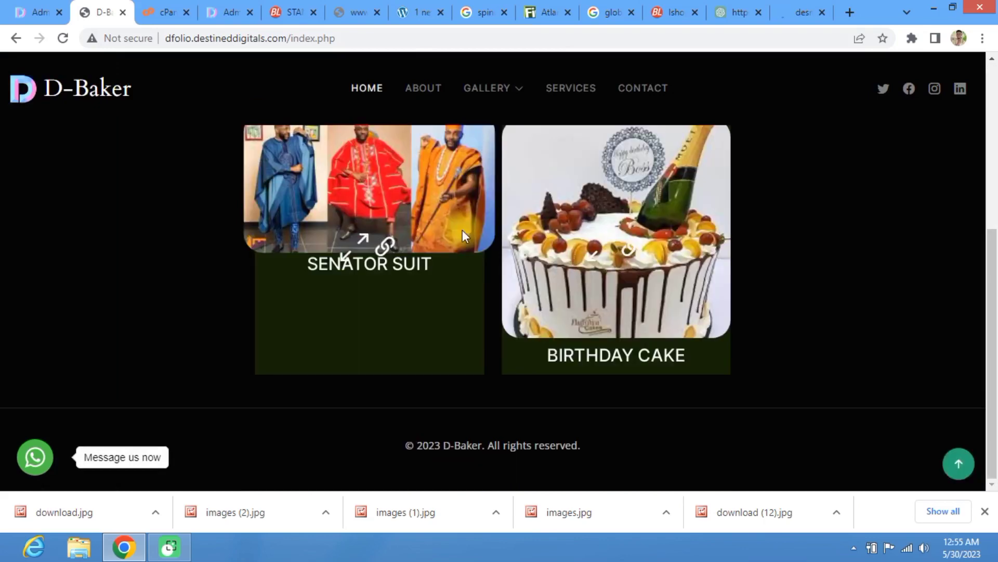
pyautogui.scroll(5, 463, 232)
pyautogui.scroll(-2, 481, 270)
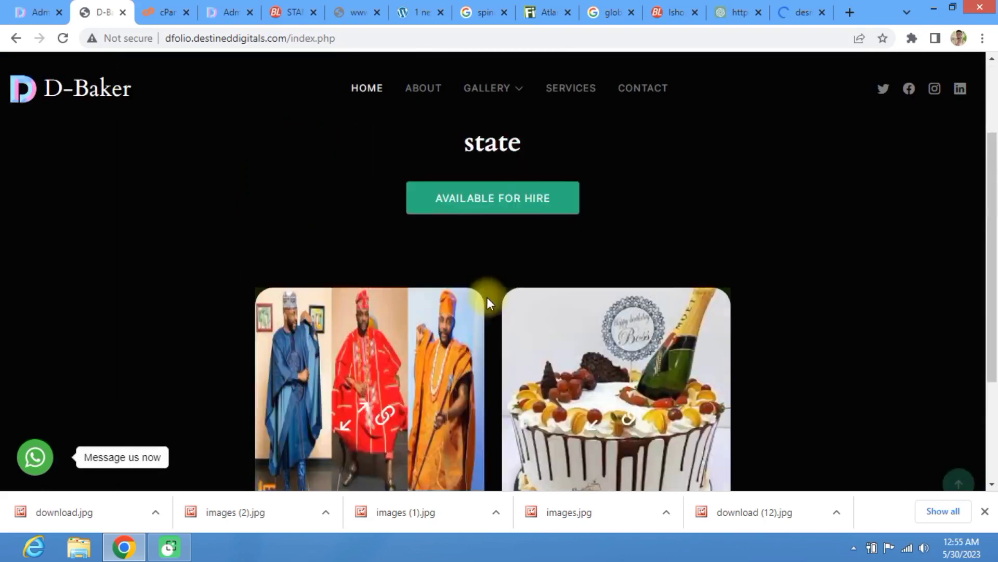
pyautogui.scroll(-3, 486, 297)
pyautogui.click(35, 8)
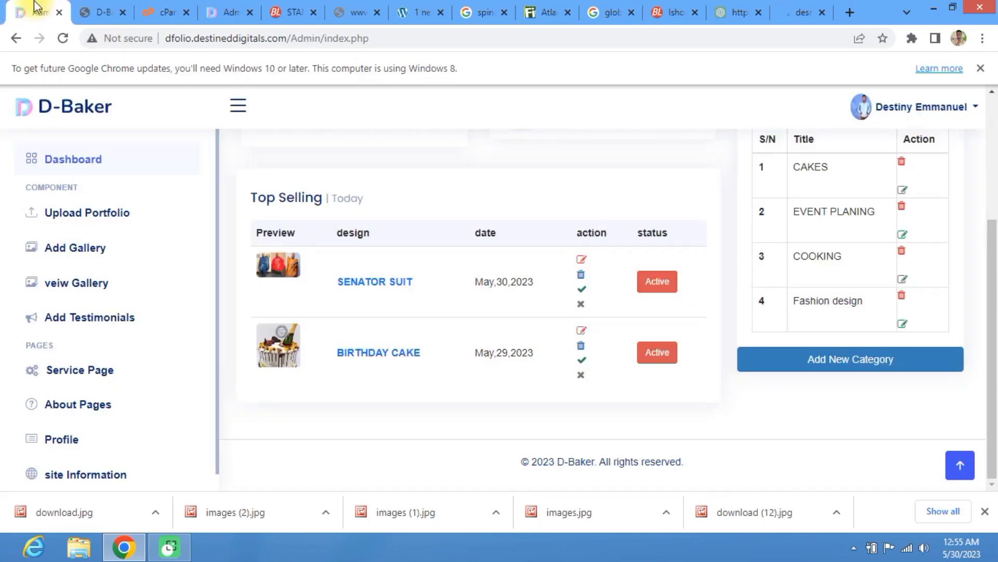
# Step: Go to the site Information settings and scroll down to System Info
pyautogui.scroll(-1, 77, 489)
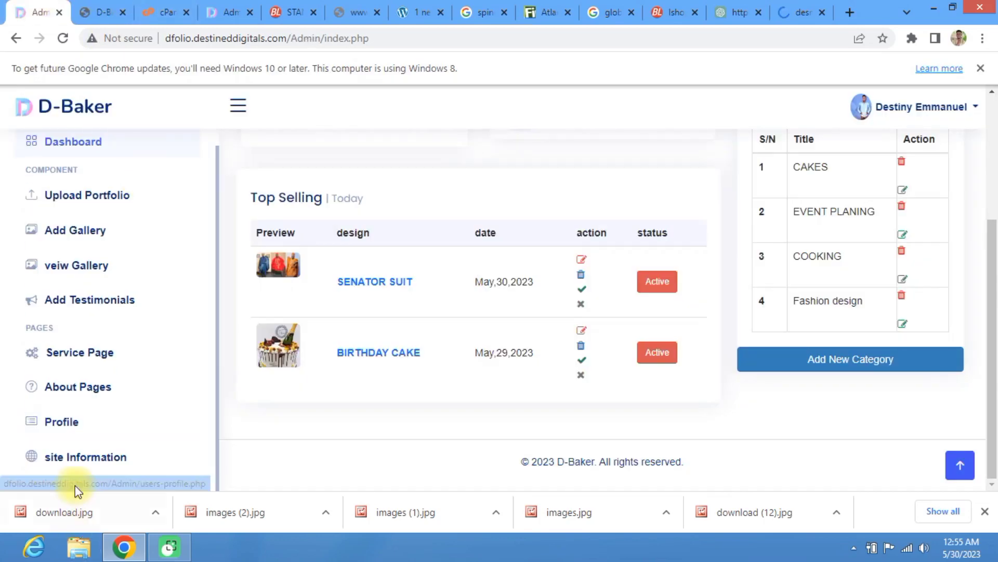
pyautogui.click(95, 459)
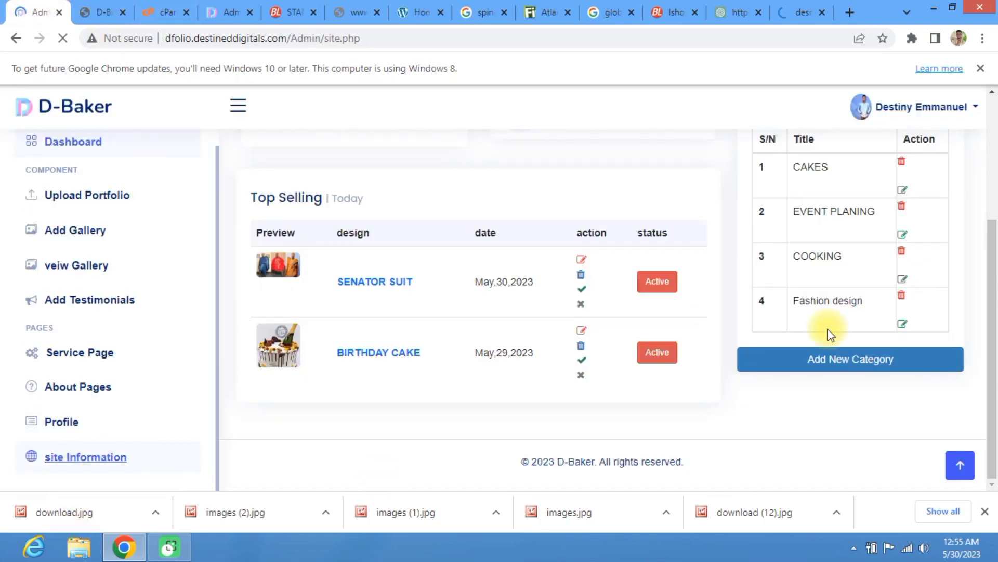
pyautogui.scroll(-8, 780, 312)
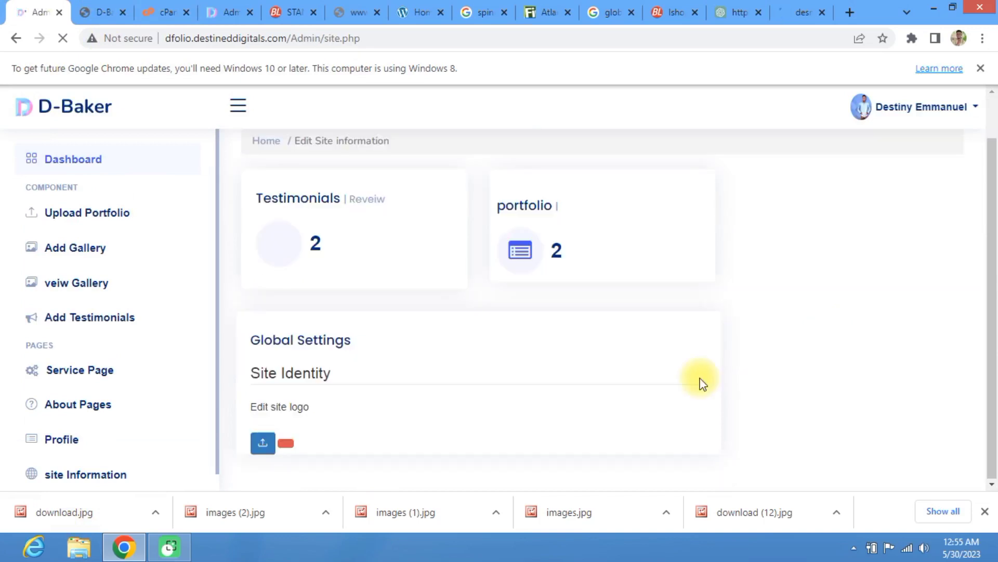
pyautogui.scroll(7, 808, 255)
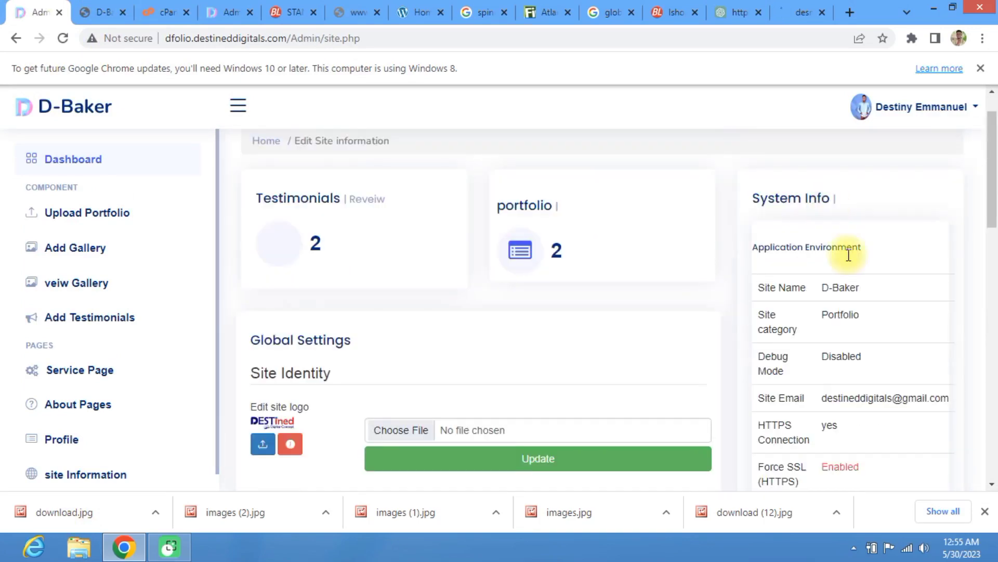
pyautogui.scroll(-1, 838, 269)
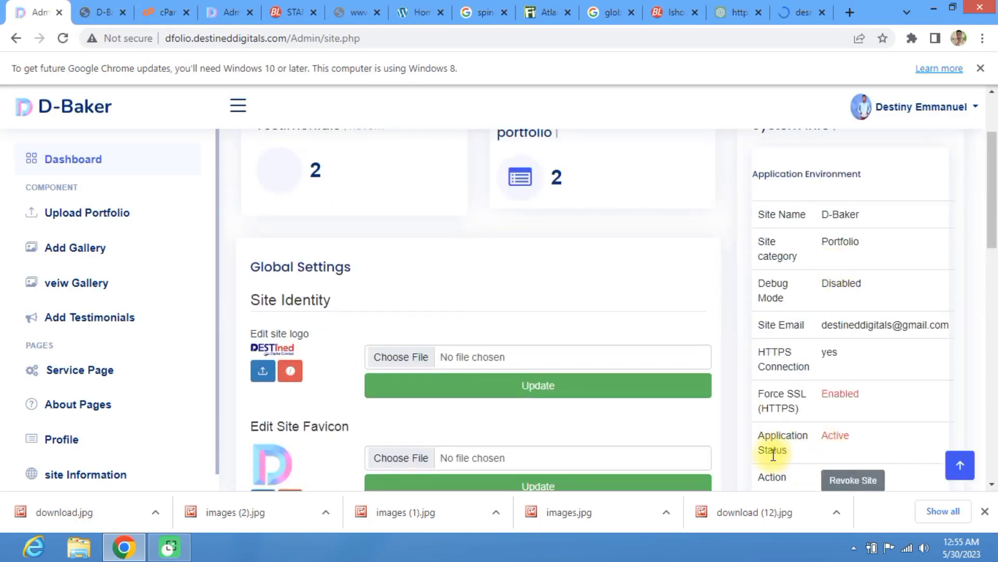
pyautogui.scroll(-3, 824, 373)
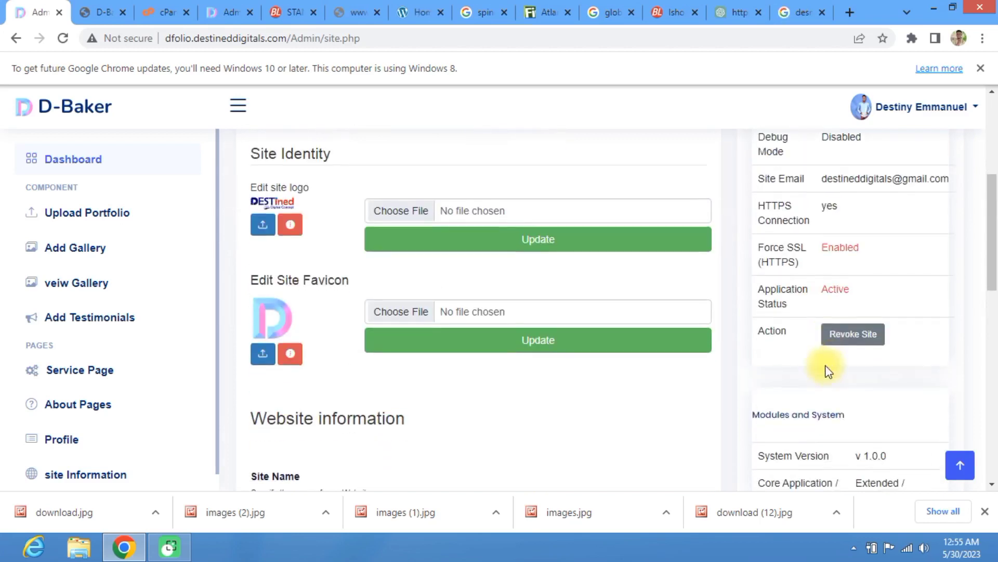
# Step: Revoke the site so Application Status reads Maintance Mode, then view the public site
pyautogui.click(843, 338)
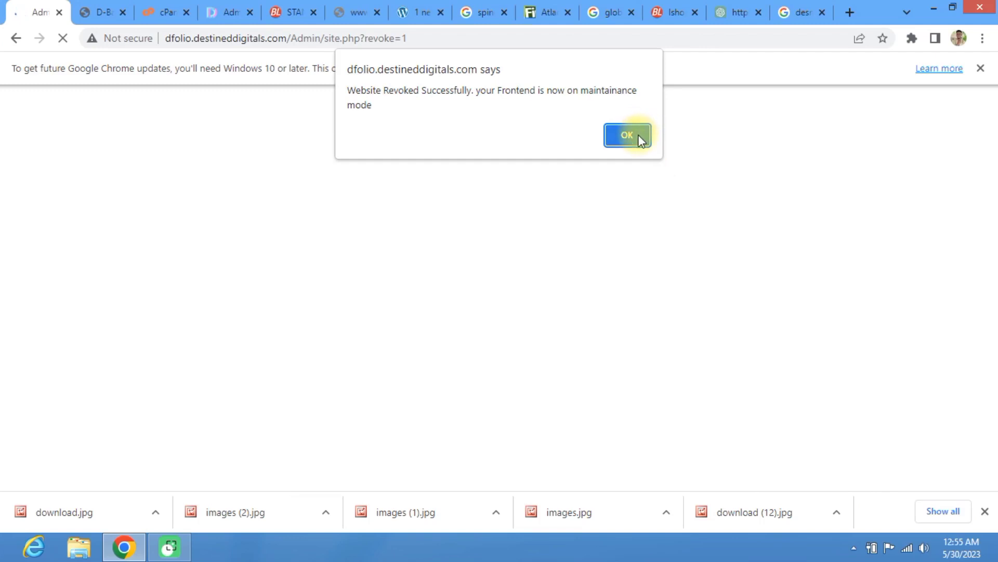
pyautogui.click(639, 137)
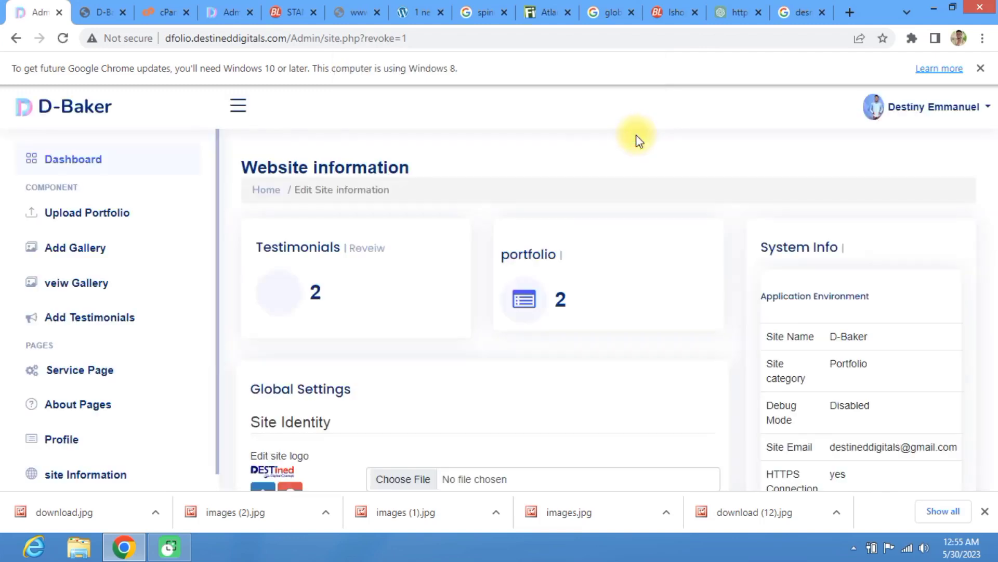
pyautogui.scroll(-6, 796, 252)
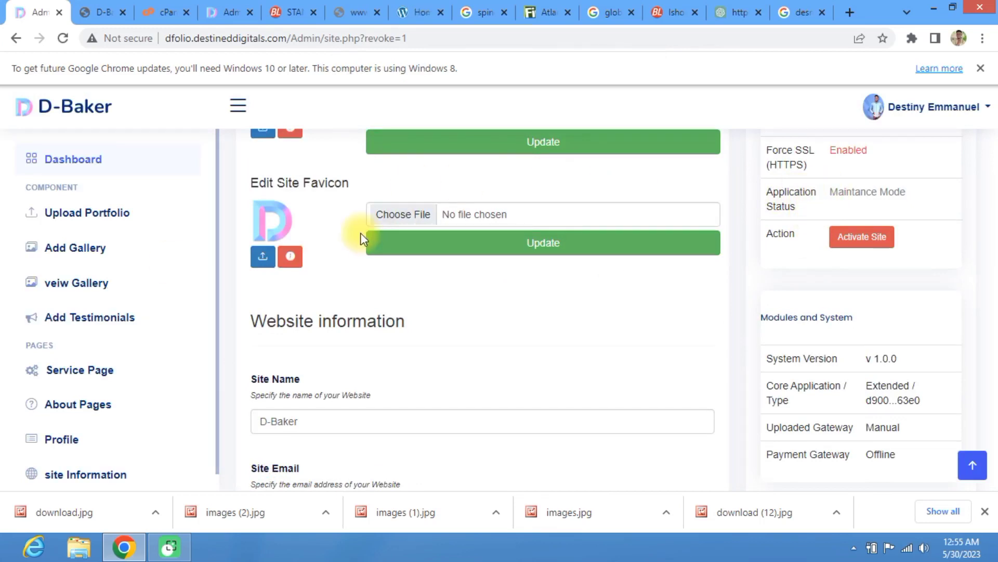
pyautogui.click(102, 10)
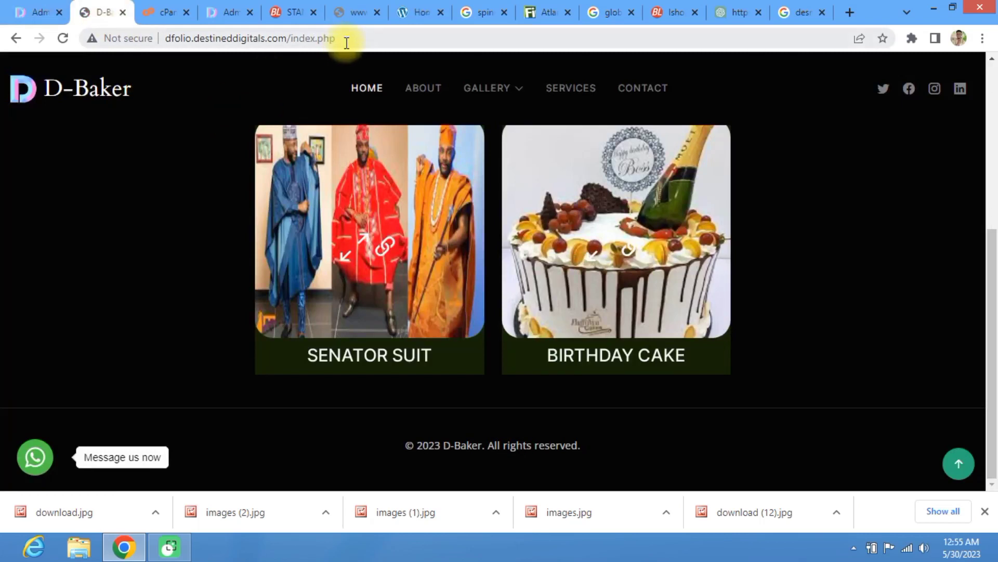
# Step: Reload the public site to check the ComingSoon page and its Contact Us form, then return to admin
pyautogui.click(58, 36)
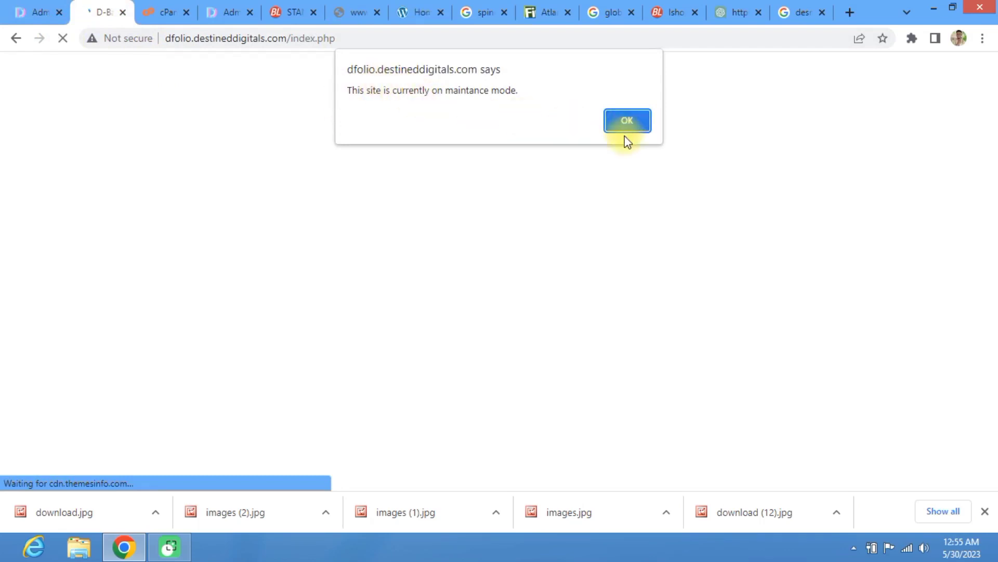
pyautogui.click(626, 119)
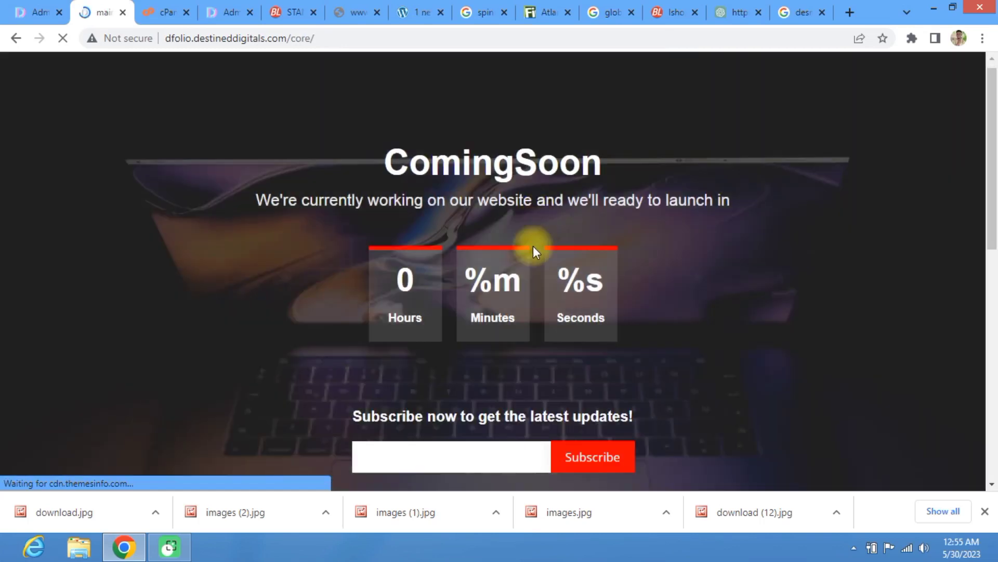
pyautogui.scroll(-5, 532, 245)
pyautogui.scroll(5, 539, 213)
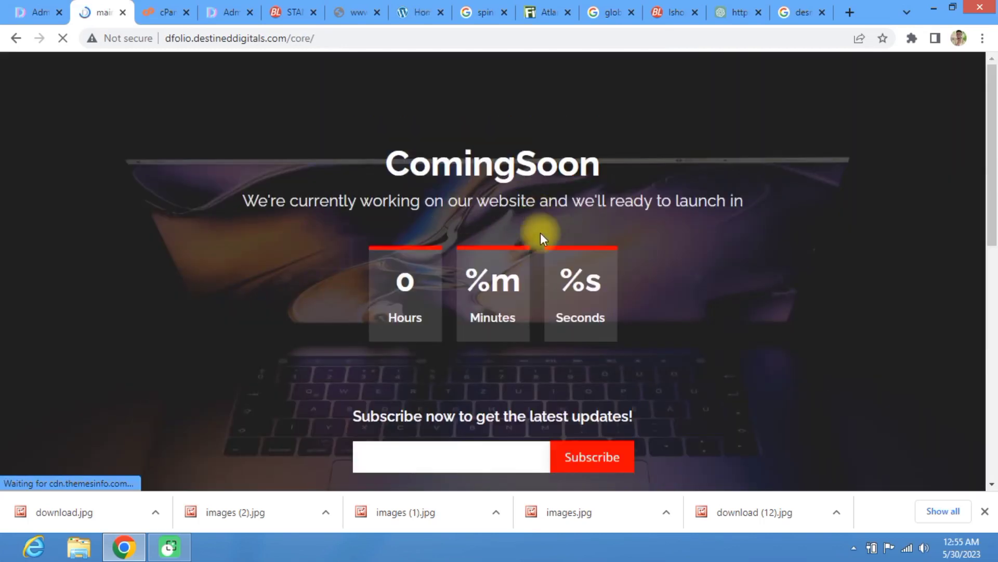
pyautogui.scroll(-8, 541, 232)
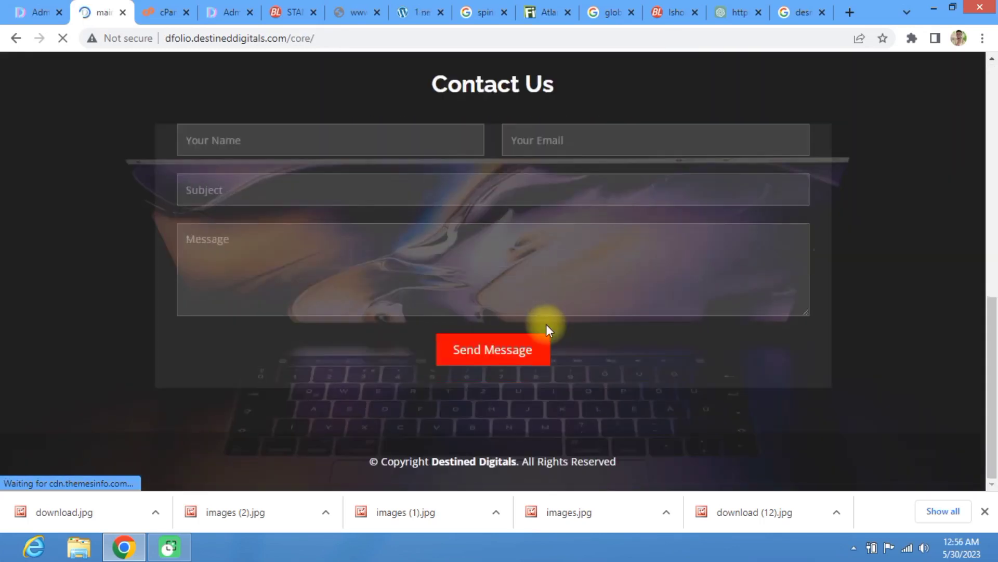
pyautogui.scroll(10, 546, 324)
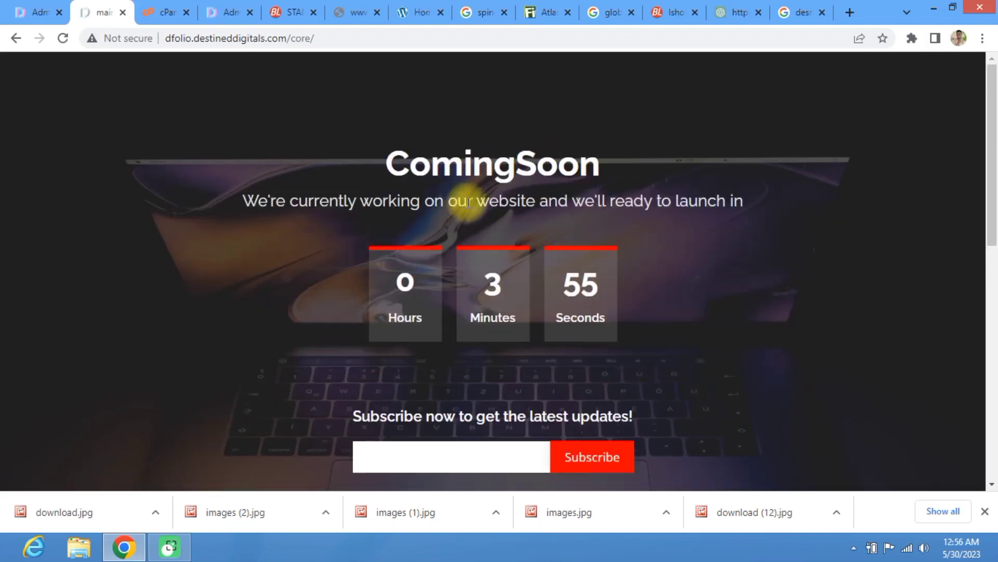
pyautogui.click(37, 9)
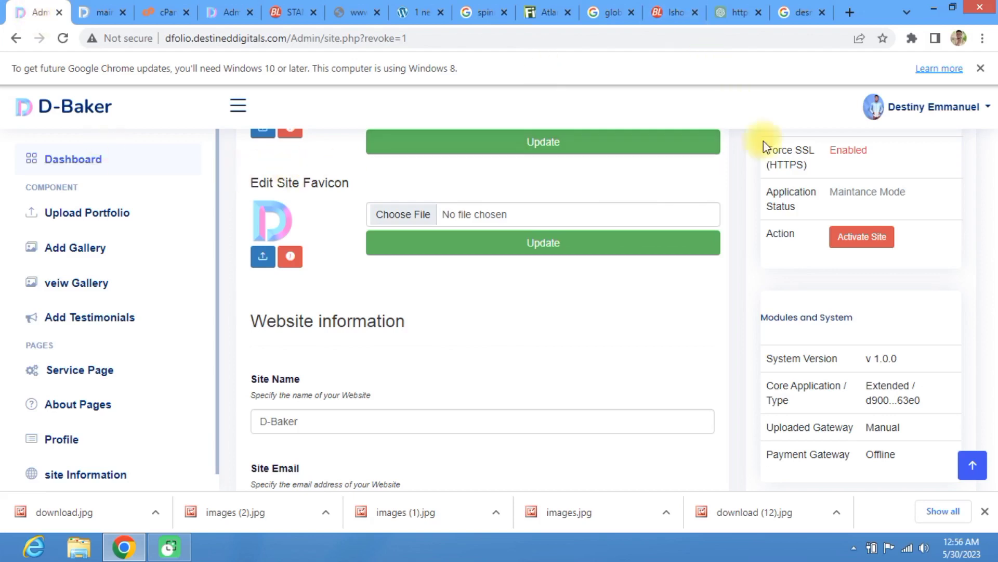
# Step: Activate the site again and reload the public site to confirm it is live
pyautogui.click(862, 237)
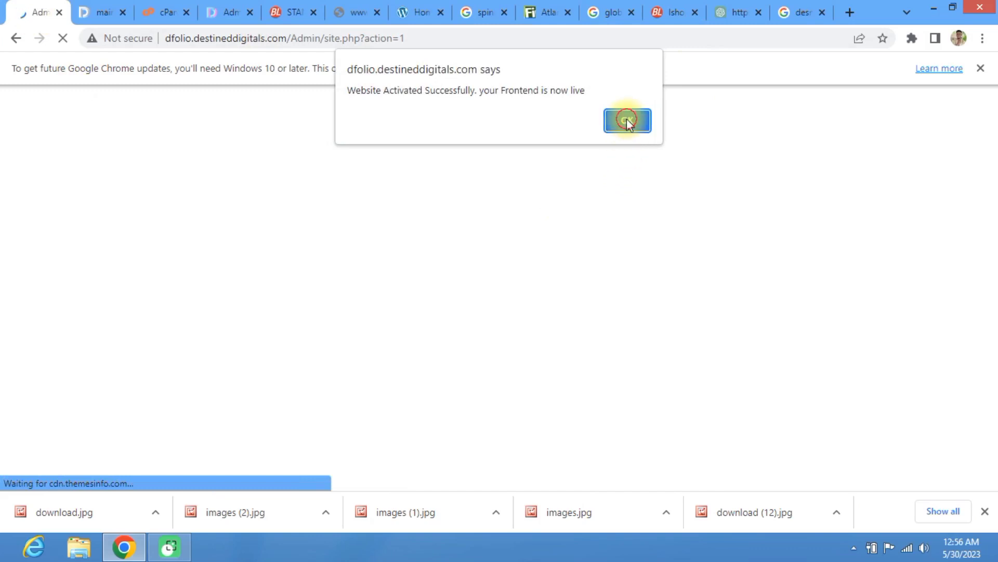
pyautogui.click(627, 120)
pyautogui.click(102, 11)
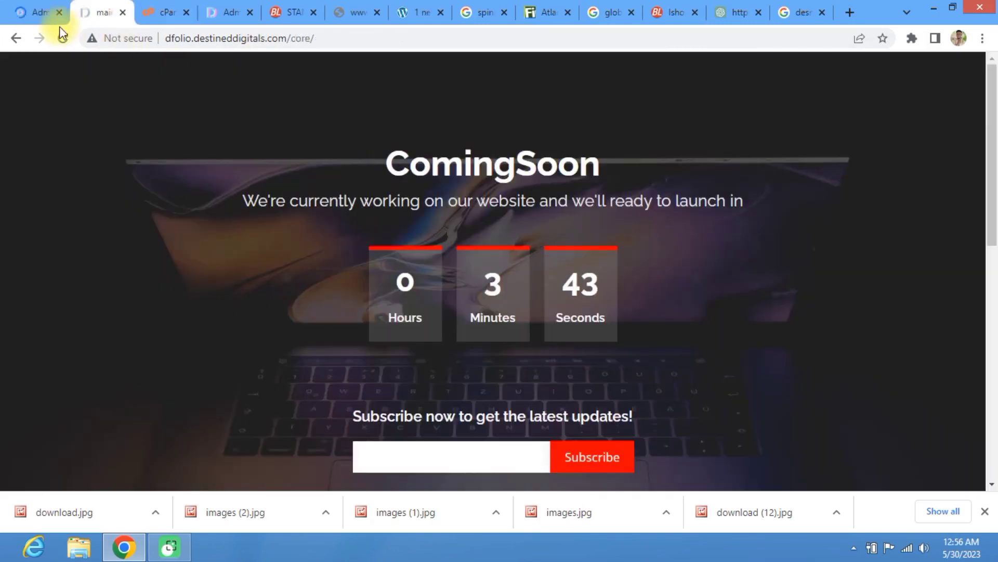
pyautogui.click(60, 42)
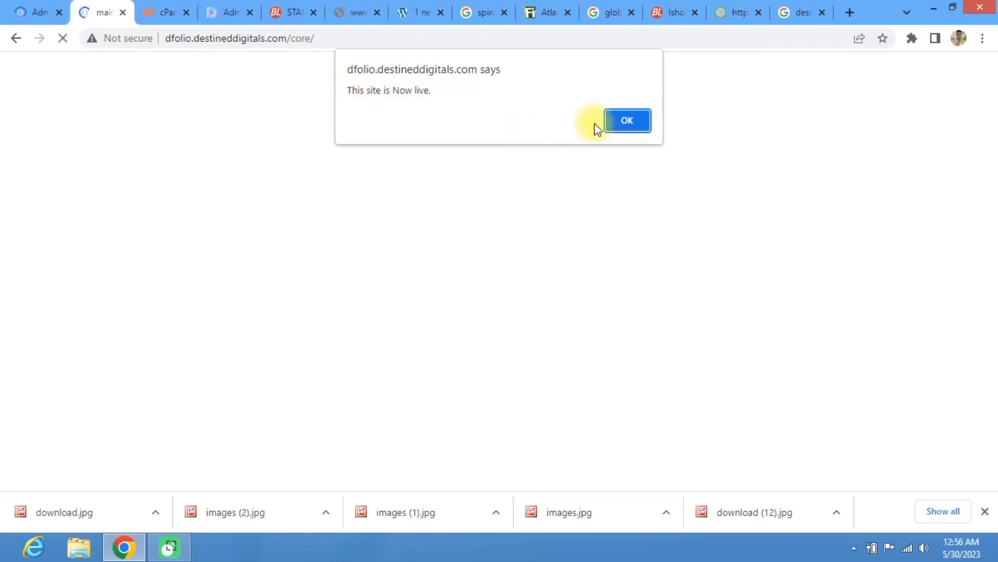
pyautogui.click(618, 129)
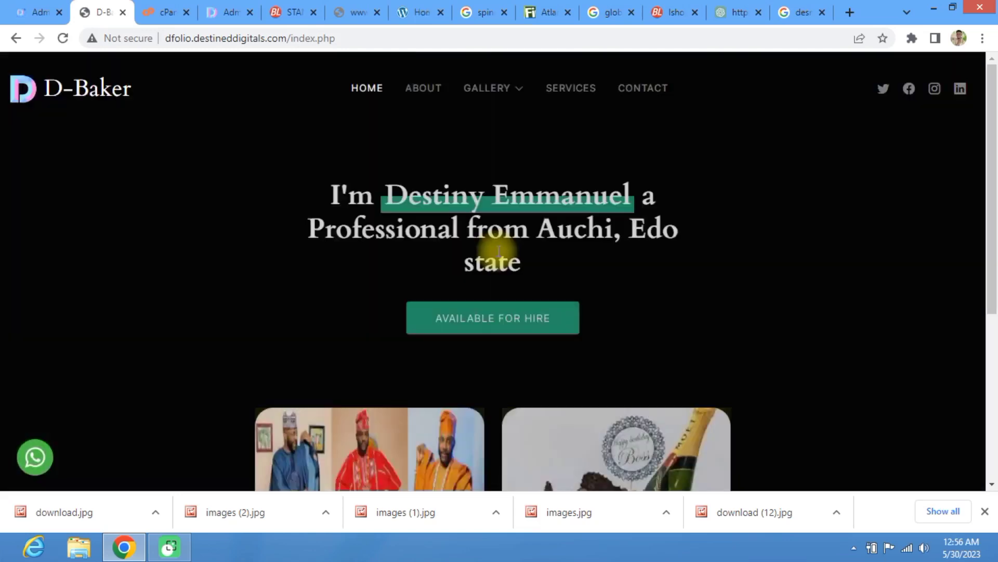
pyautogui.scroll(-5, 510, 291)
pyautogui.scroll(5, 518, 337)
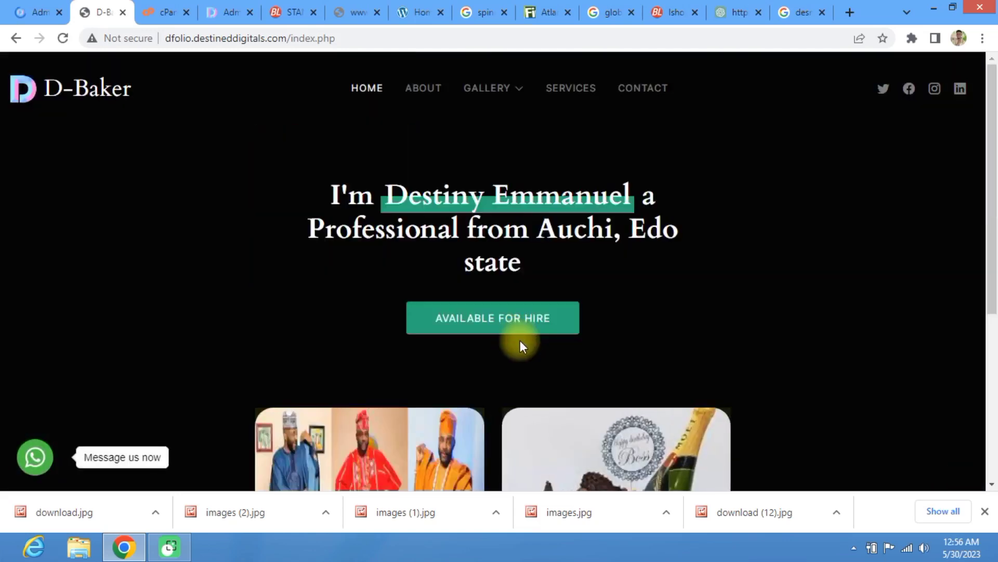
pyautogui.scroll(-5, 274, 292)
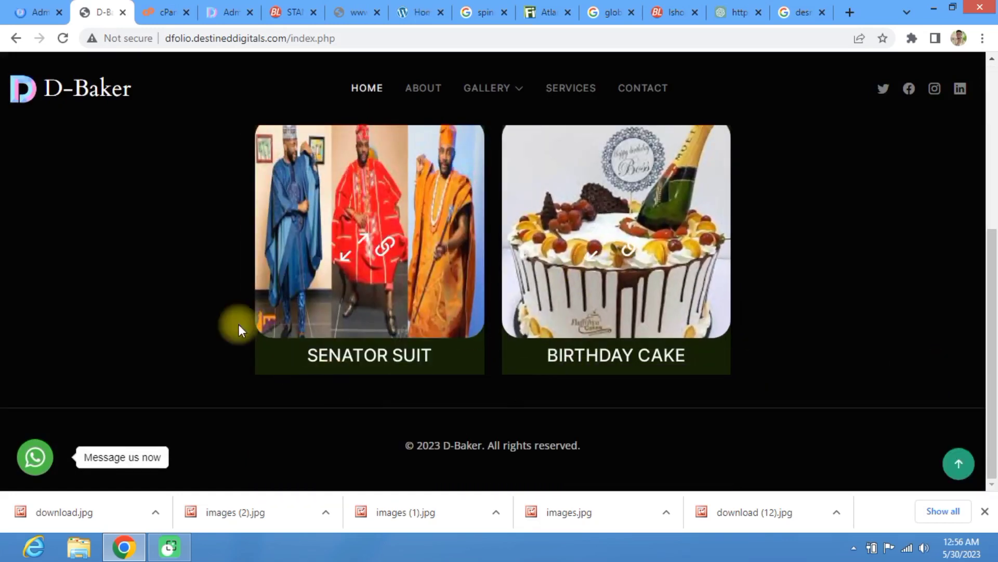
pyautogui.scroll(5, 193, 242)
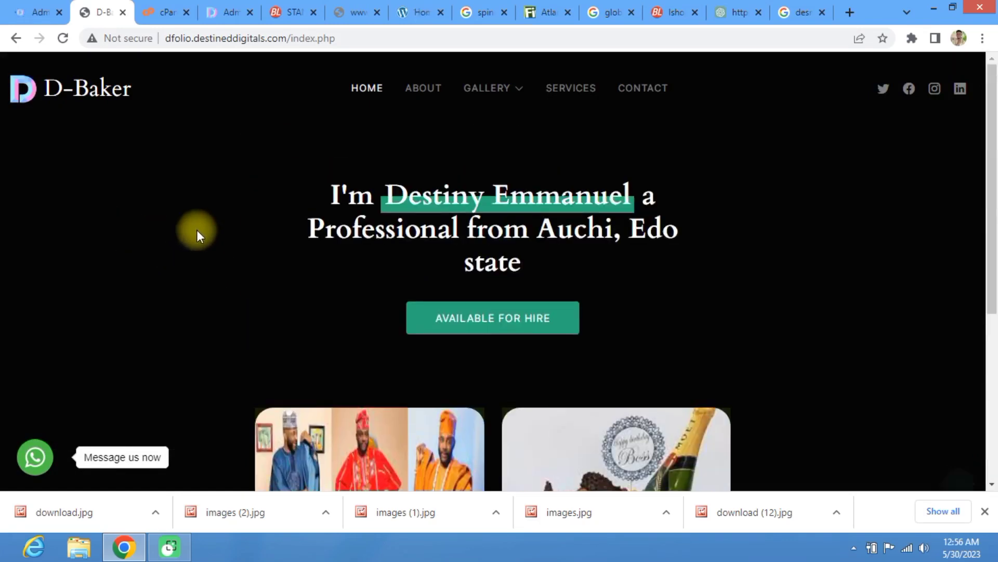
pyautogui.scroll(-1, 197, 227)
pyautogui.scroll(1, 192, 208)
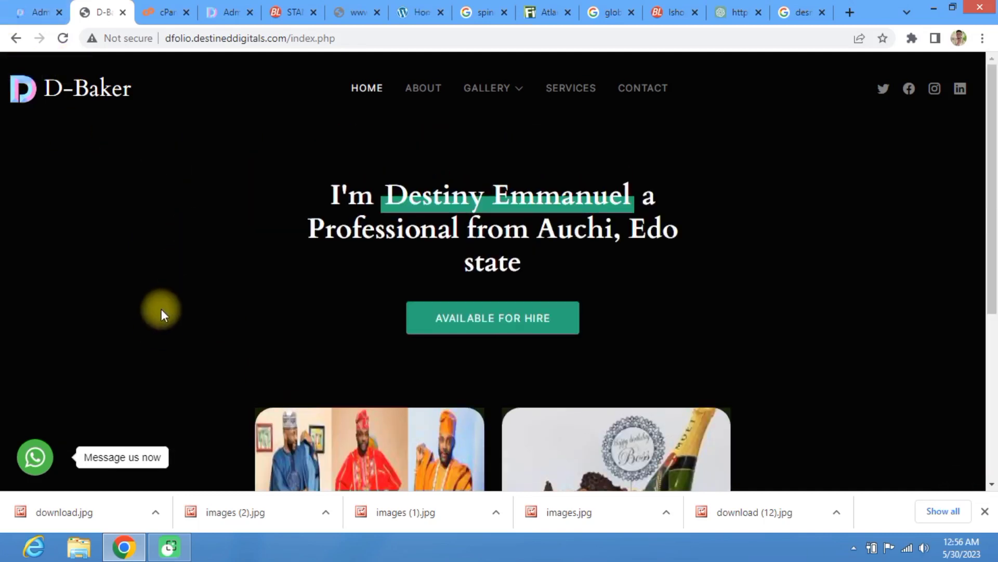
# Step: Test the site's WhatsApp chat button, then return to the admin site information page
pyautogui.click(34, 459)
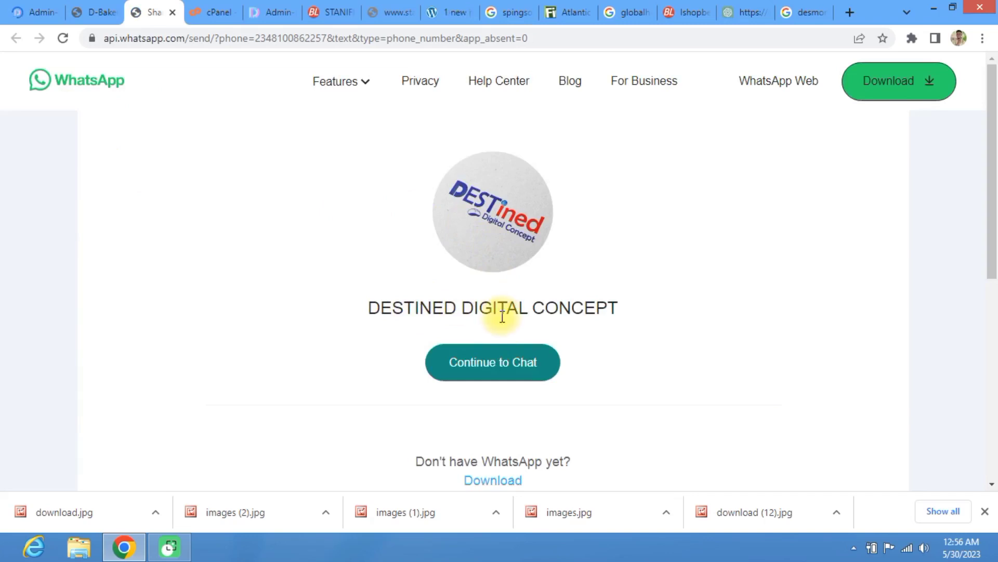
pyautogui.click(21, 14)
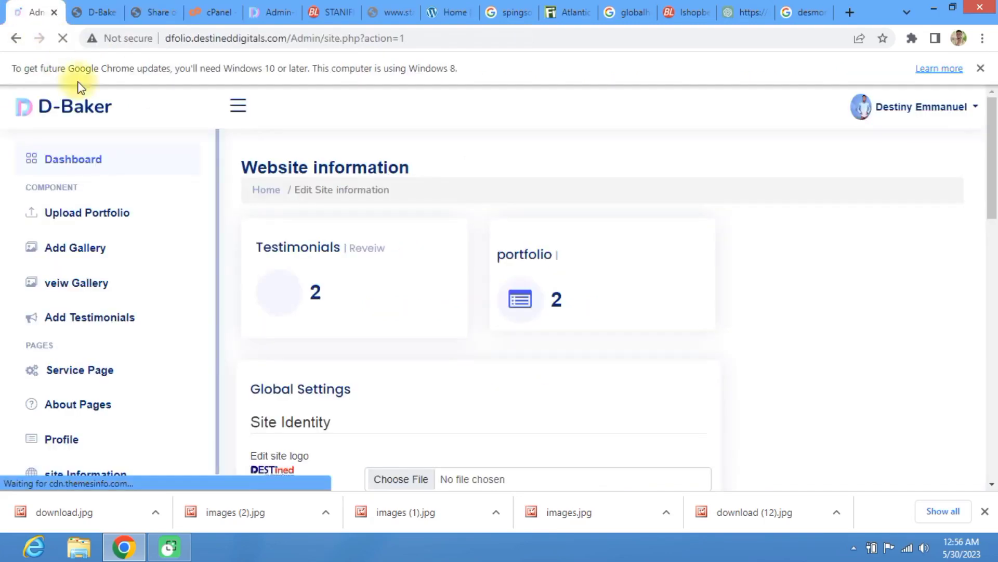
pyautogui.scroll(-10, 172, 307)
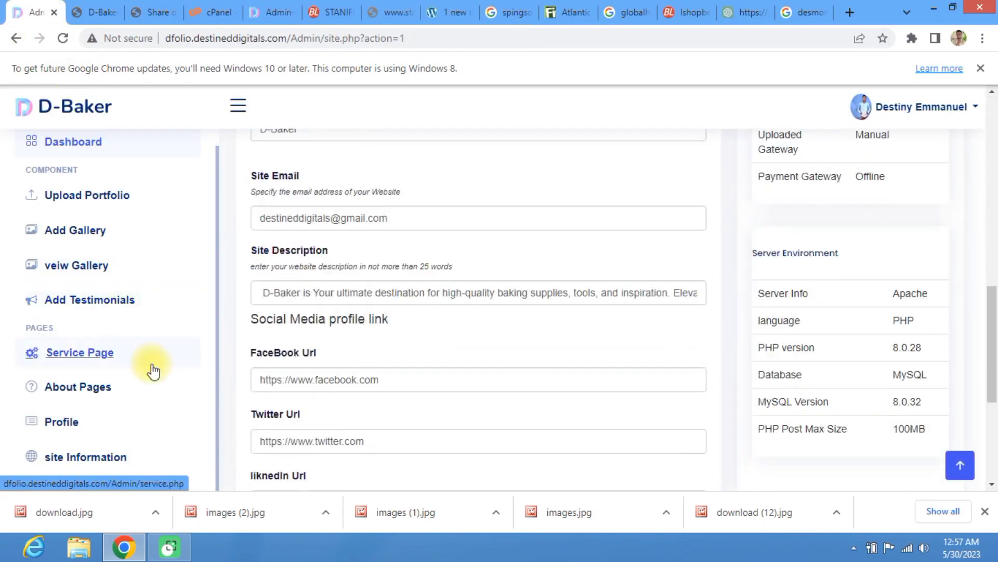
pyautogui.scroll(-5, 153, 371)
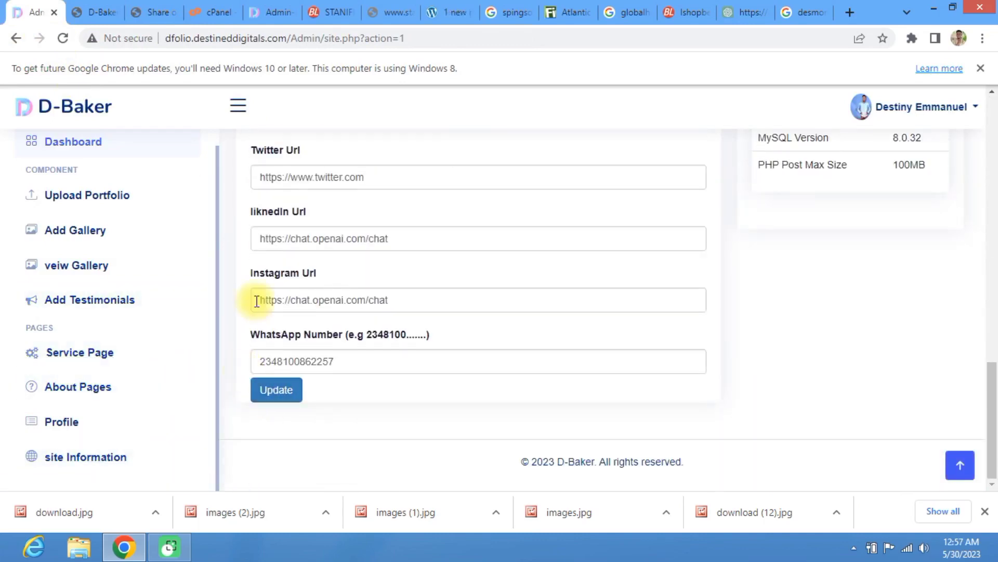
pyautogui.scroll(10, 224, 224)
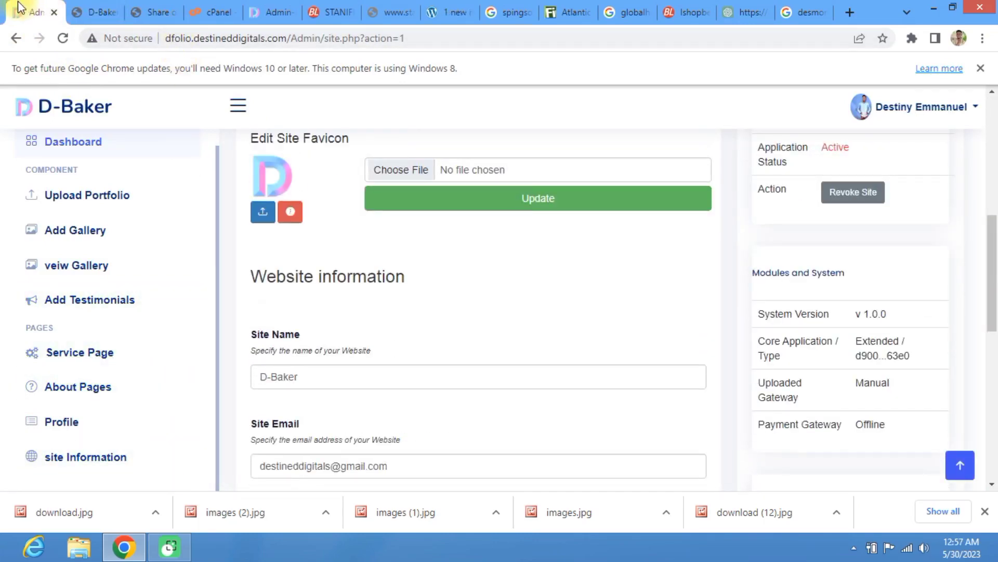
# Step: Test a homepage social link, then review the saved Twitter, LinkedIn, Instagram and WhatsApp settings
pyautogui.click(77, 6)
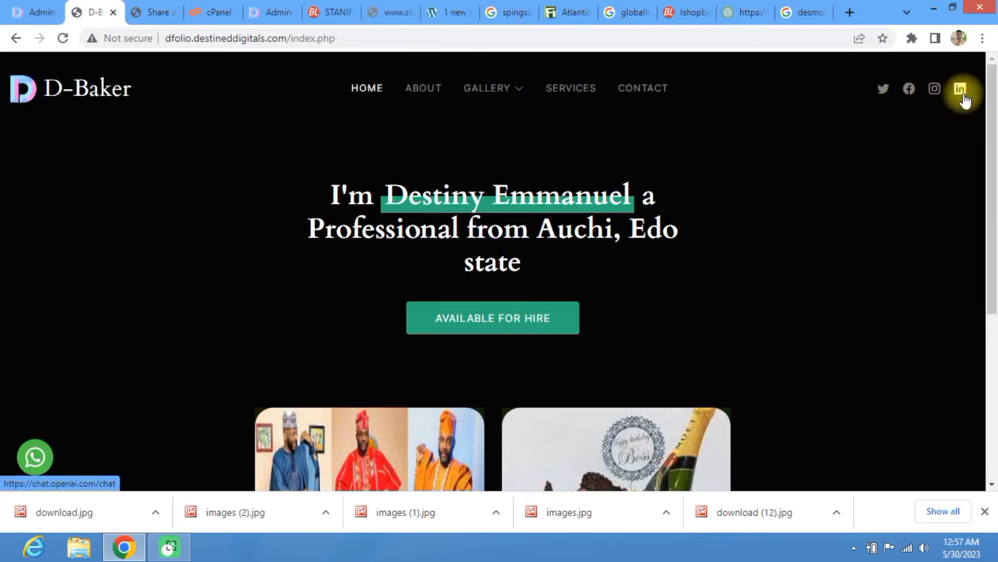
pyautogui.click(879, 98)
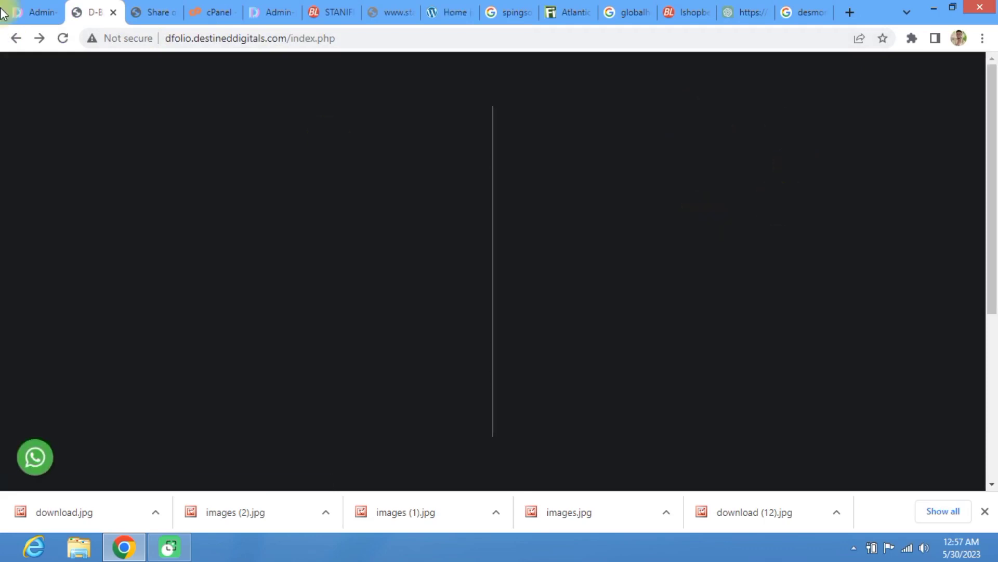
pyautogui.click(29, 12)
pyautogui.scroll(-10, 156, 244)
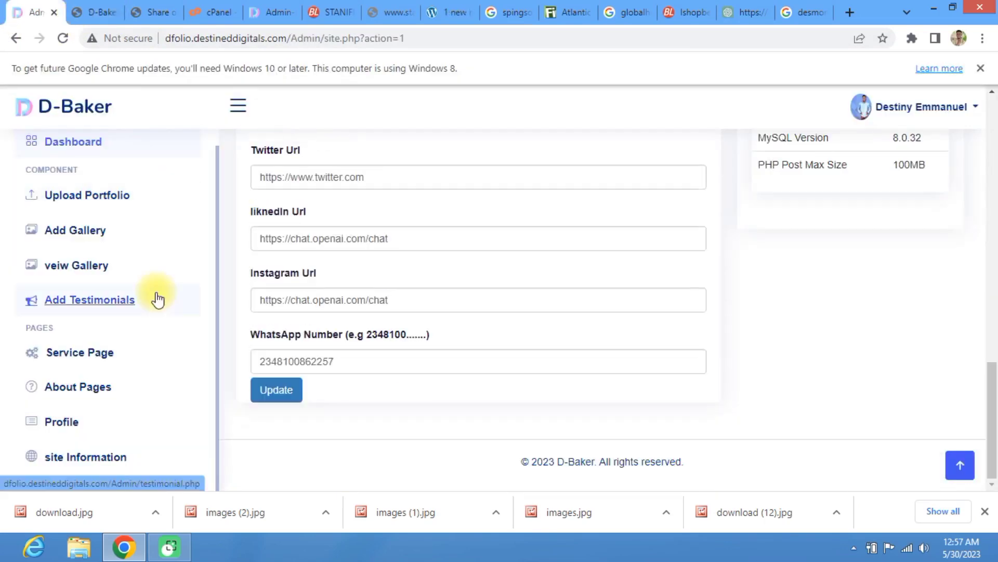
pyautogui.scroll(2, 63, 387)
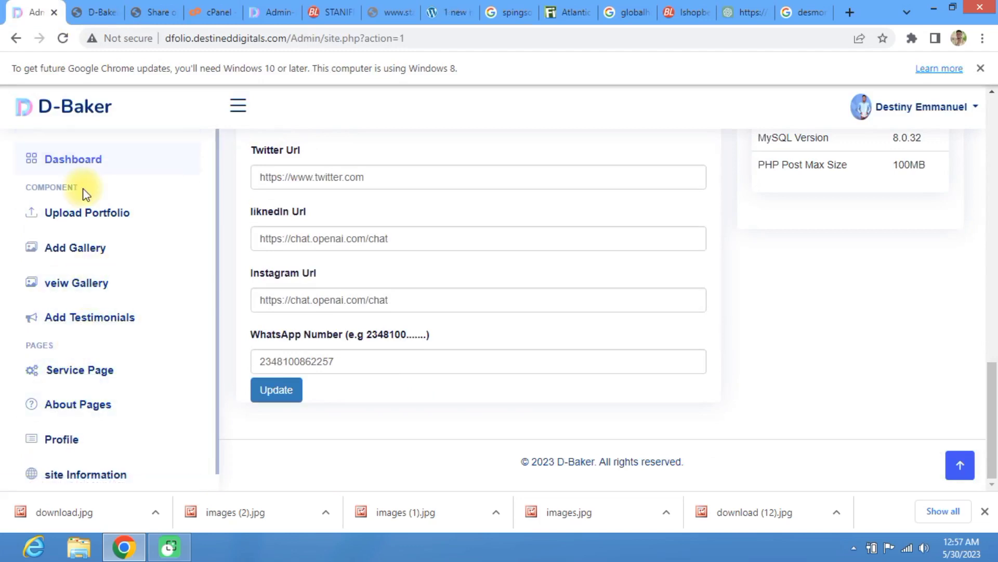
pyautogui.scroll(-1, 78, 213)
pyautogui.scroll(1, 82, 223)
pyautogui.scroll(-1, 83, 225)
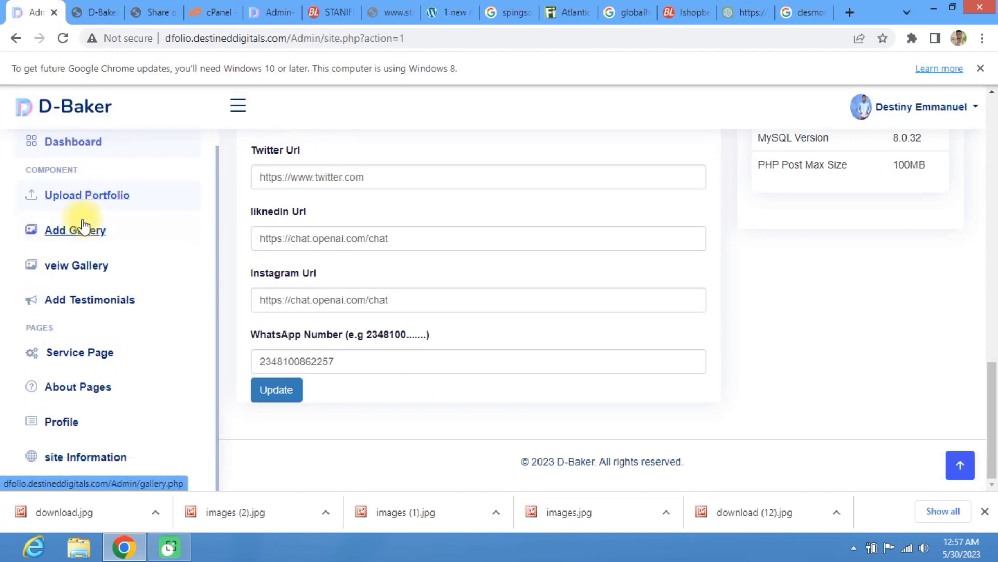
pyautogui.scroll(1, 83, 225)
pyautogui.scroll(-1, 84, 281)
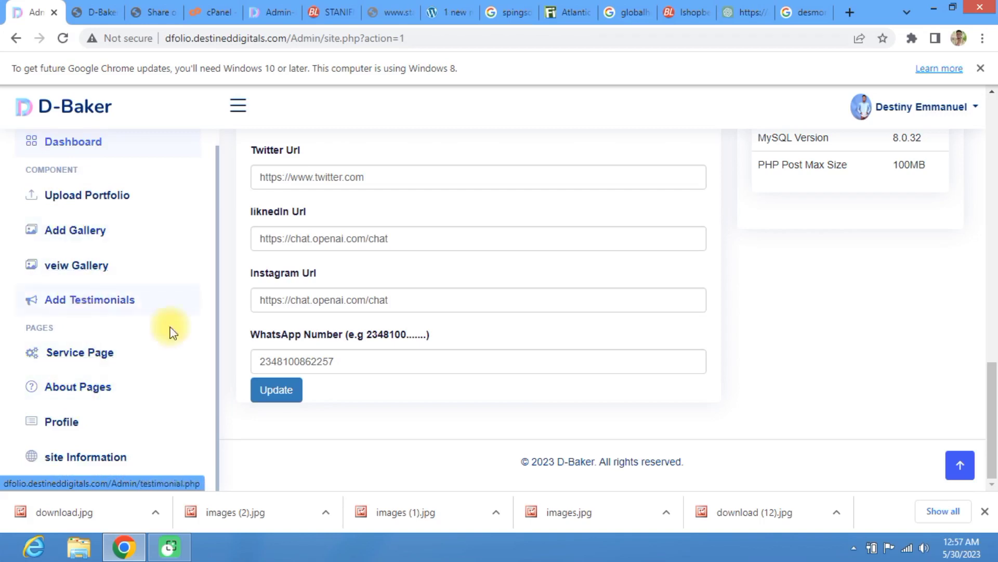
# Step: Change the 'Baker' part of the site name to make it D-Fashion and dismiss the update messages
pyautogui.scroll(7, 401, 336)
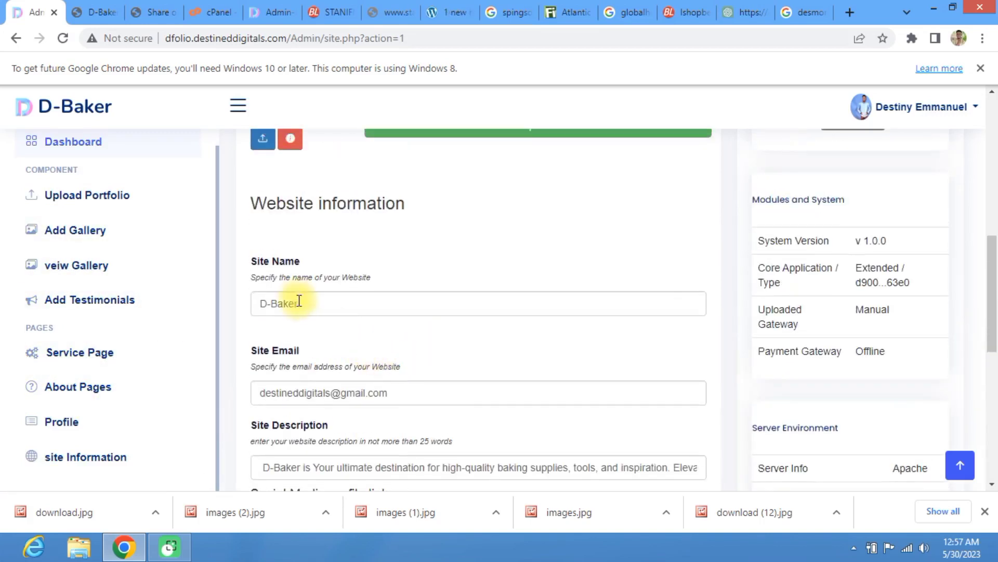
pyautogui.moveTo(300, 302); pyautogui.dragTo(265, 302)
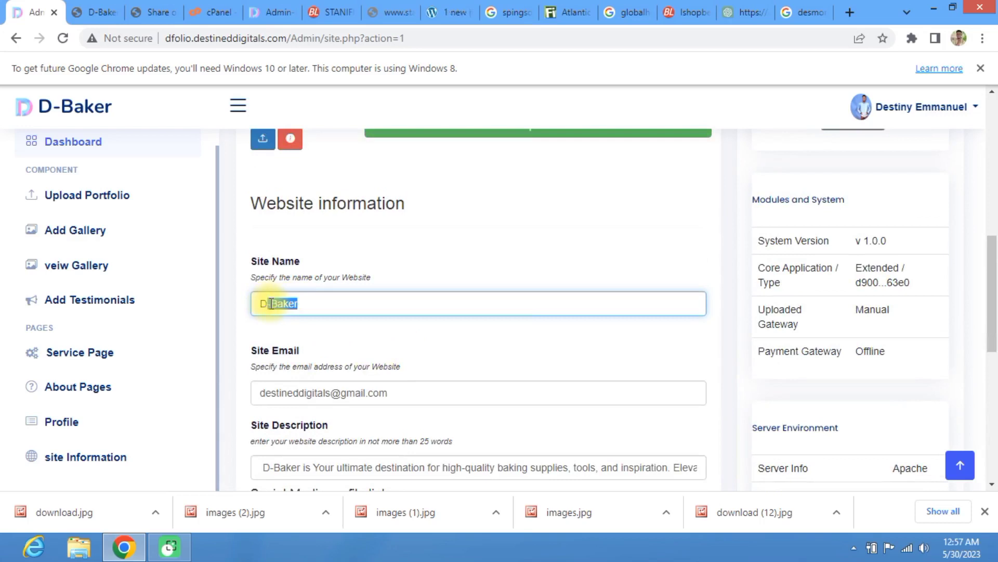
pyautogui.moveTo(259, 300); pyautogui.dragTo(279, 314)
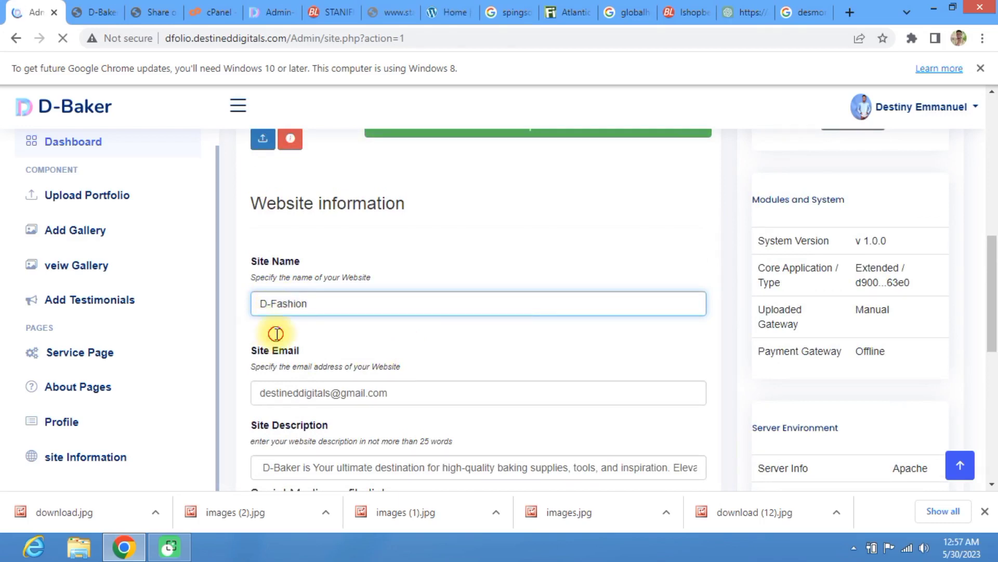
pyautogui.click(625, 125)
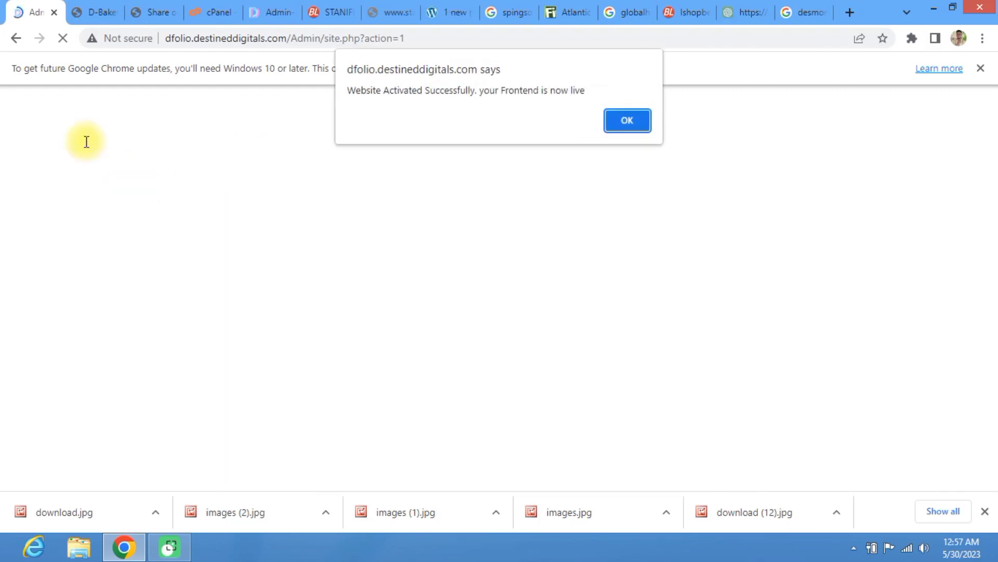
pyautogui.click(627, 122)
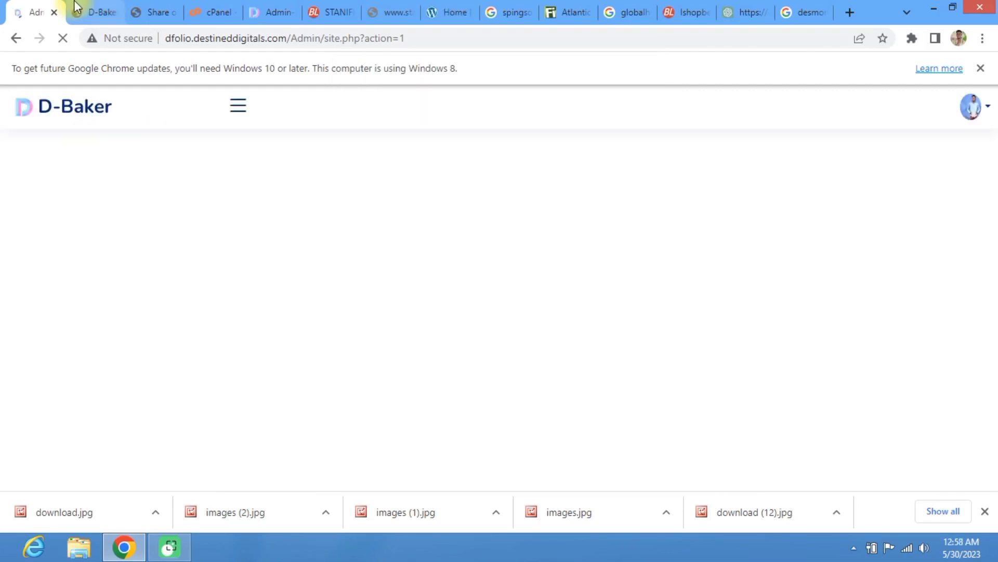
# Step: Remove the action parameter from the settings URL, reload, then view the public site
pyautogui.moveTo(454, 38); pyautogui.dragTo(361, 48)
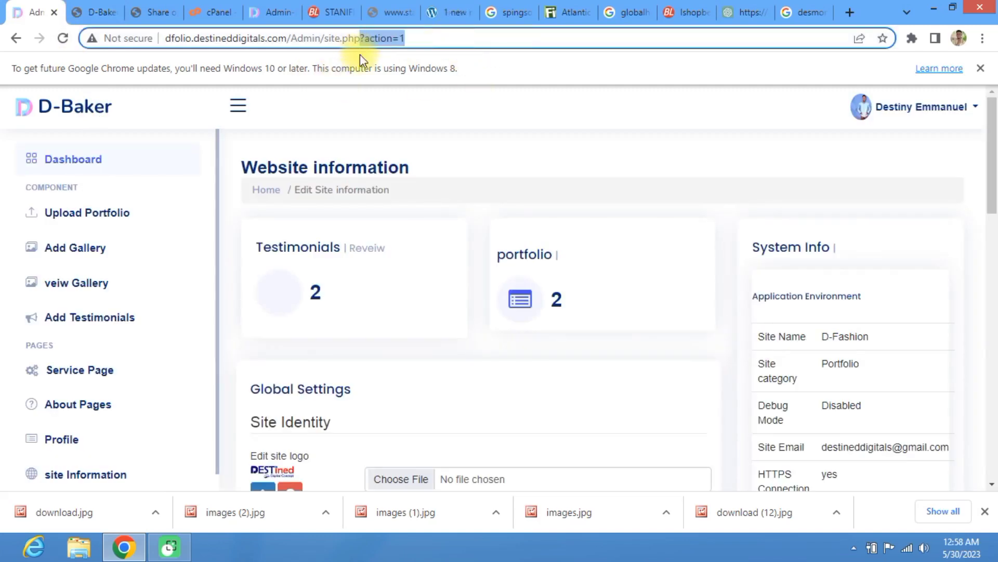
pyautogui.press('BackSpace')
pyautogui.press('Return')
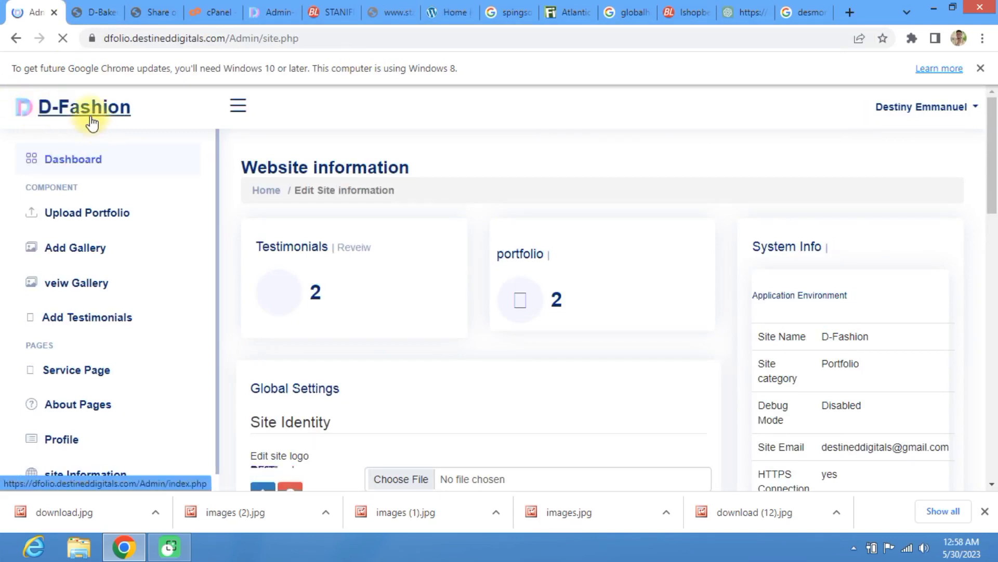
pyautogui.click(87, 2)
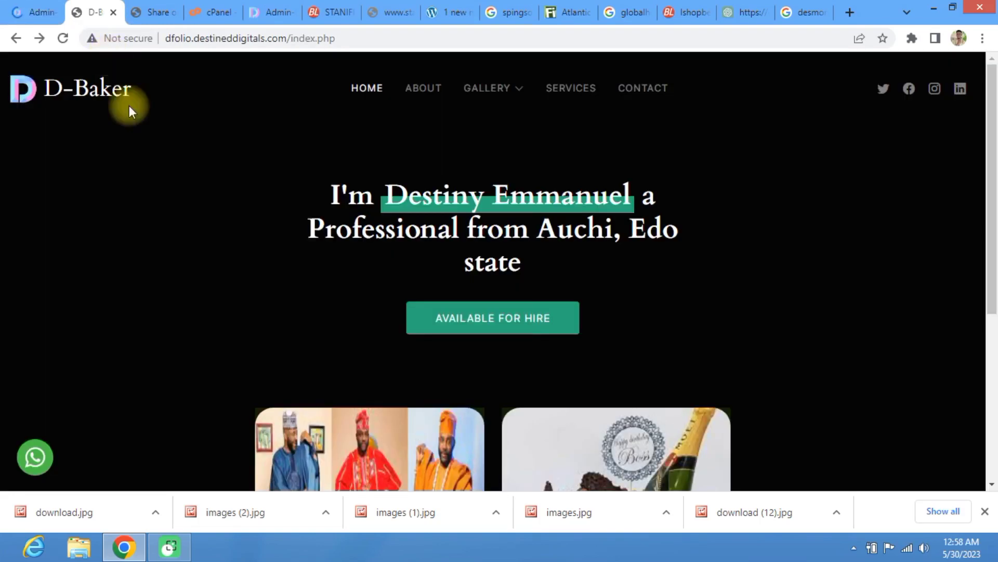
# Step: Reload the public home page to show the D-Fashion name and check the gallery cards
pyautogui.click(62, 38)
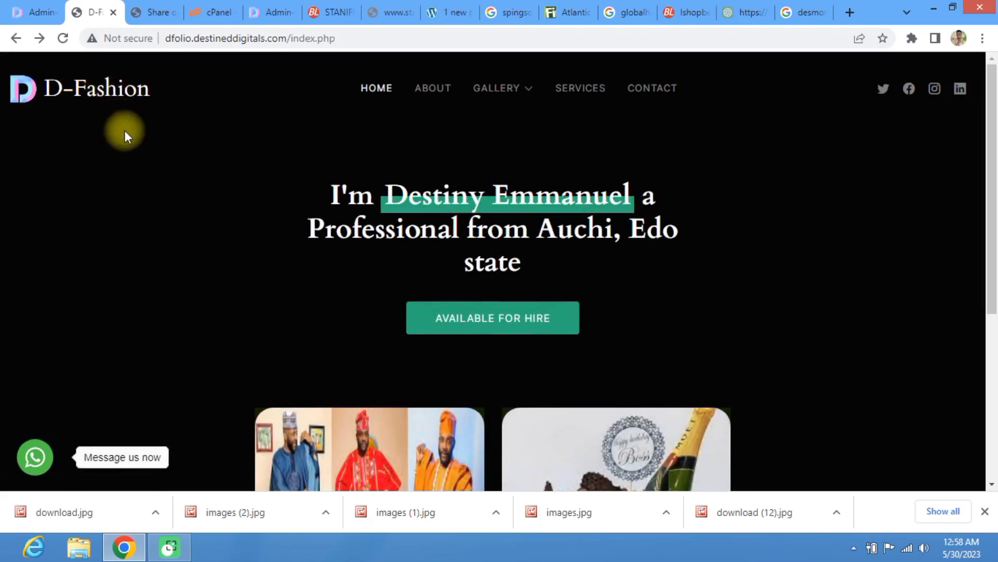
pyautogui.scroll(-5, 172, 215)
pyautogui.scroll(5, 160, 169)
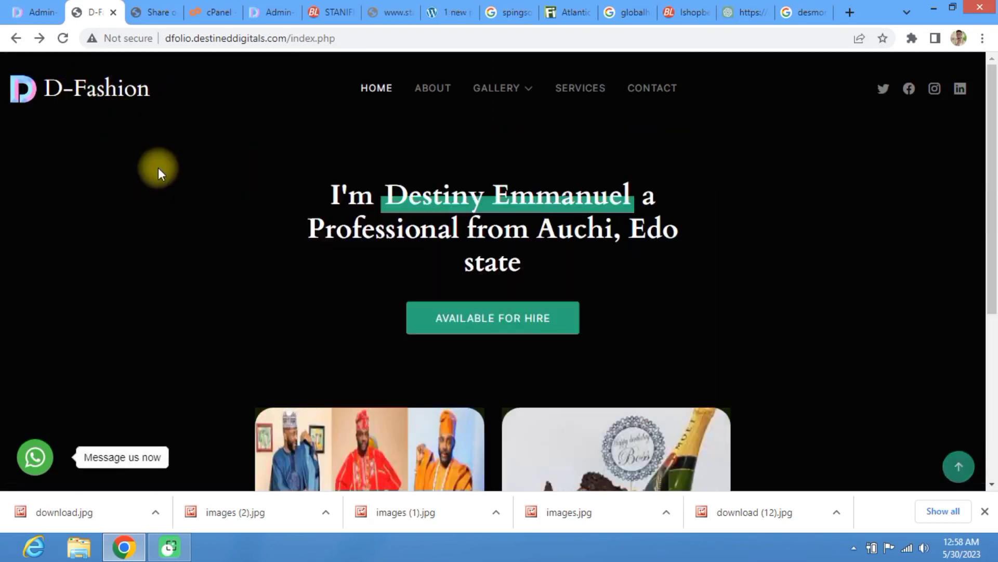
pyautogui.scroll(-5, 178, 172)
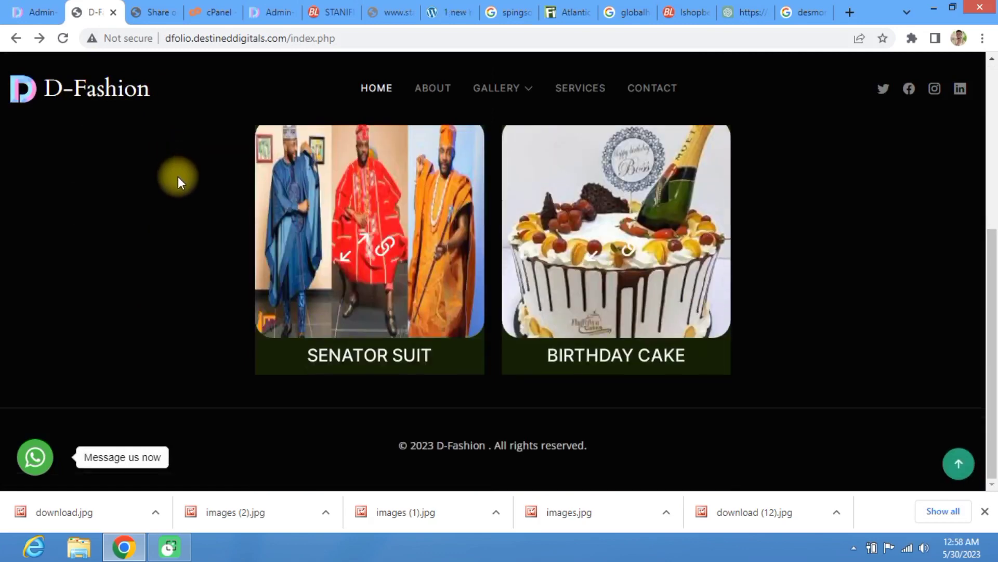
pyautogui.scroll(5, 163, 171)
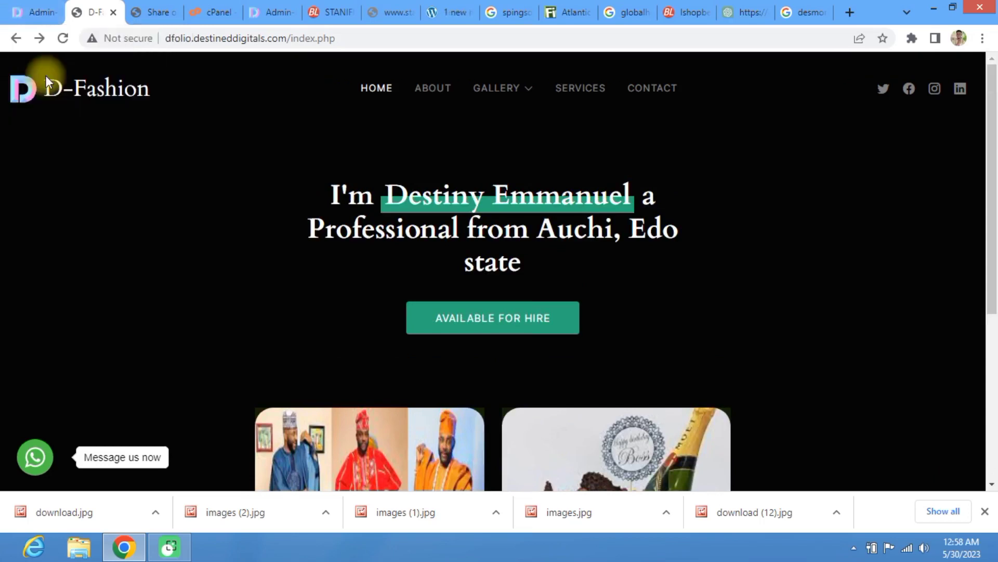
pyautogui.moveTo(496, 93)
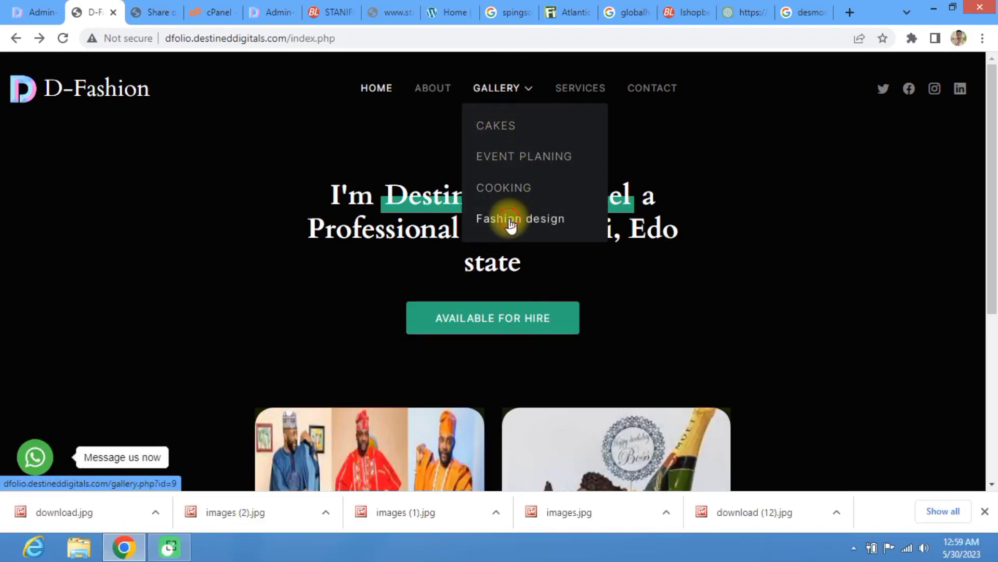
# Step: Browse the Fashion design gallery, then the Cakes gallery
pyautogui.click(512, 225)
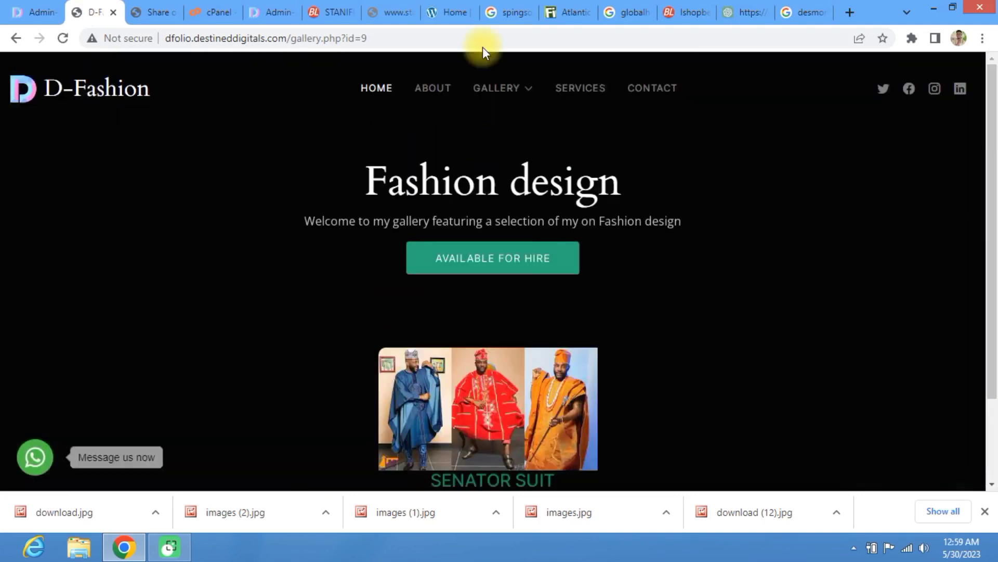
pyautogui.scroll(-2, 497, 382)
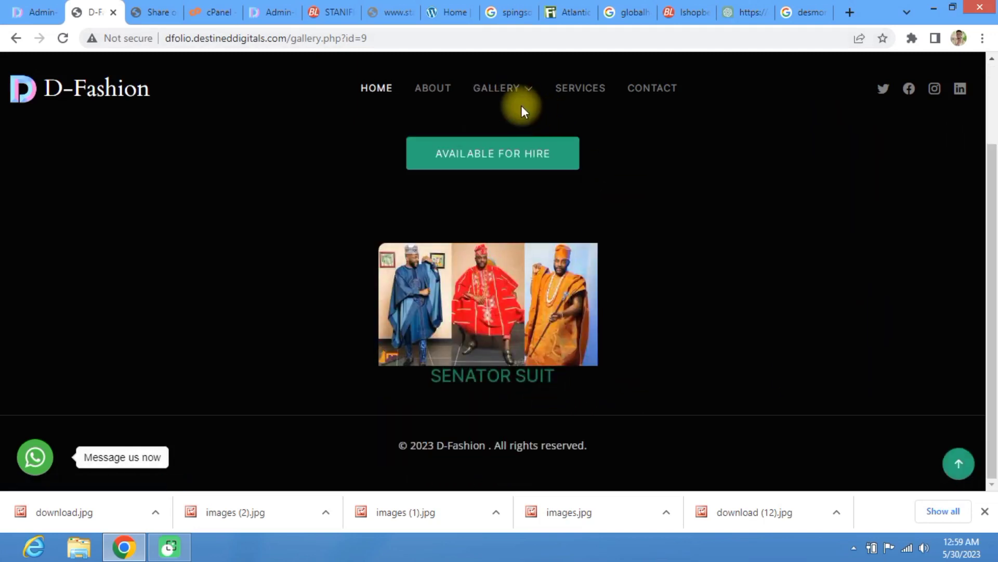
pyautogui.moveTo(506, 97)
pyautogui.click(506, 129)
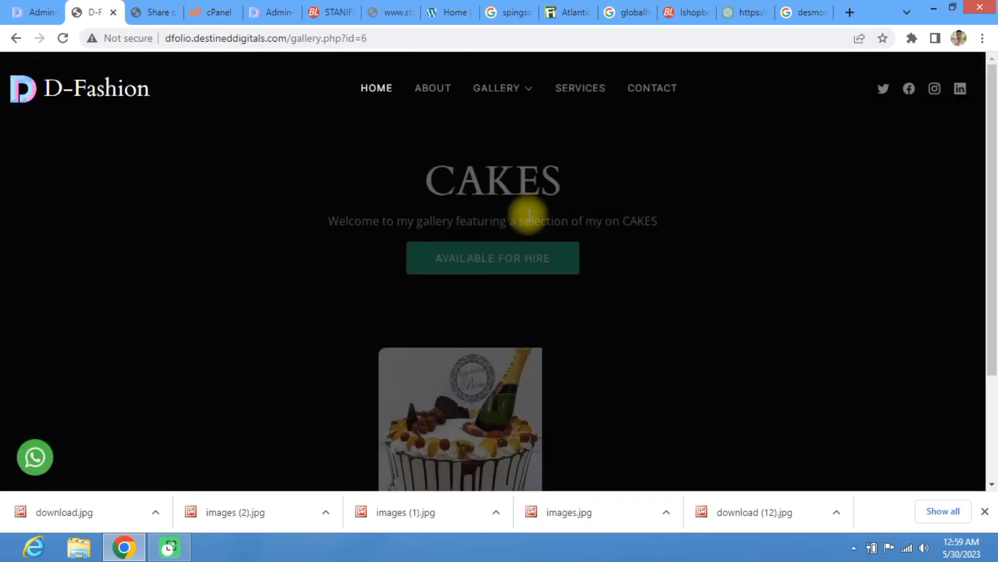
pyautogui.scroll(-3, 529, 214)
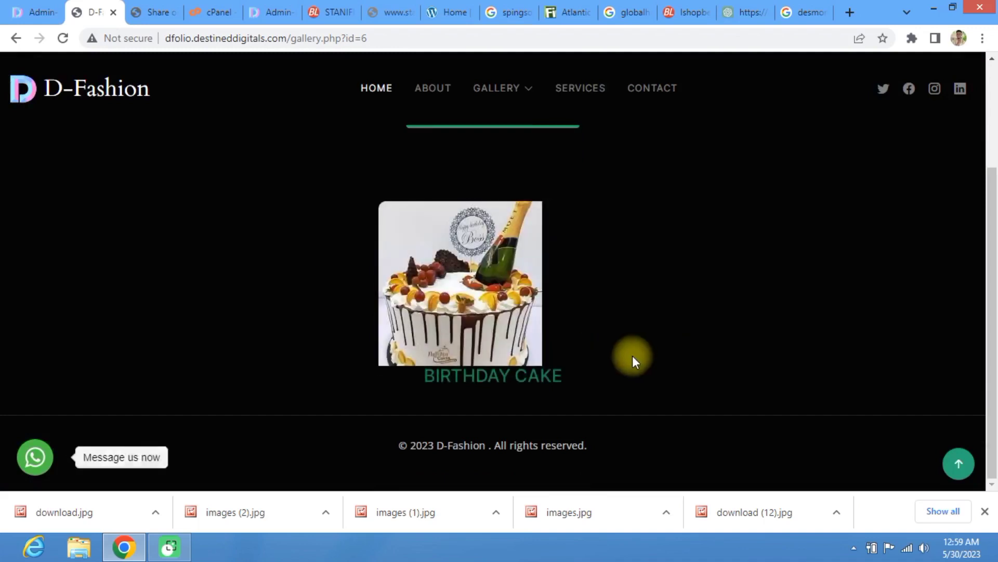
# Step: Open the Birthday Cake project page, showing category CAKES and date May,29,2023
pyautogui.moveTo(544, 341)
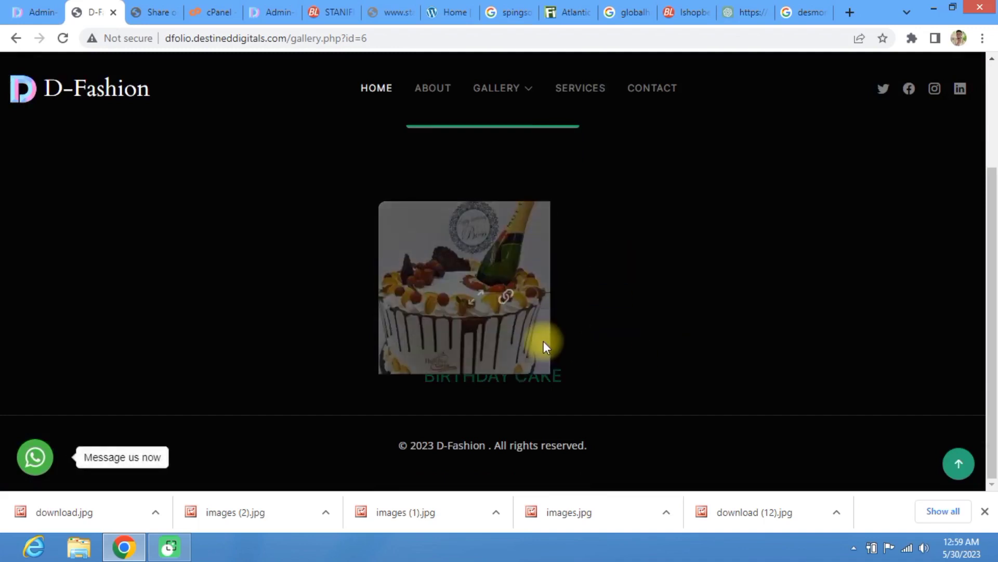
pyautogui.click(502, 304)
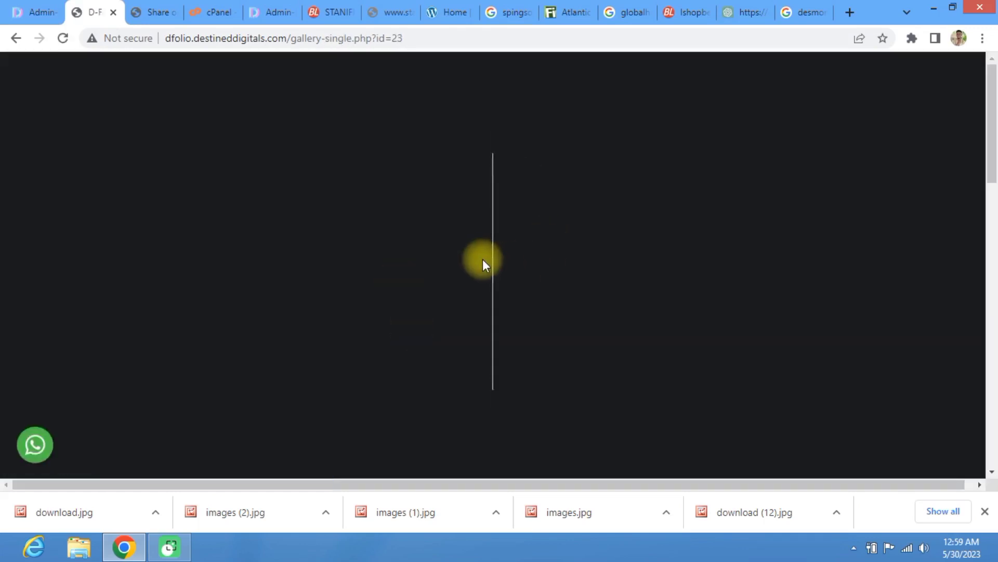
pyautogui.scroll(-10, 476, 284)
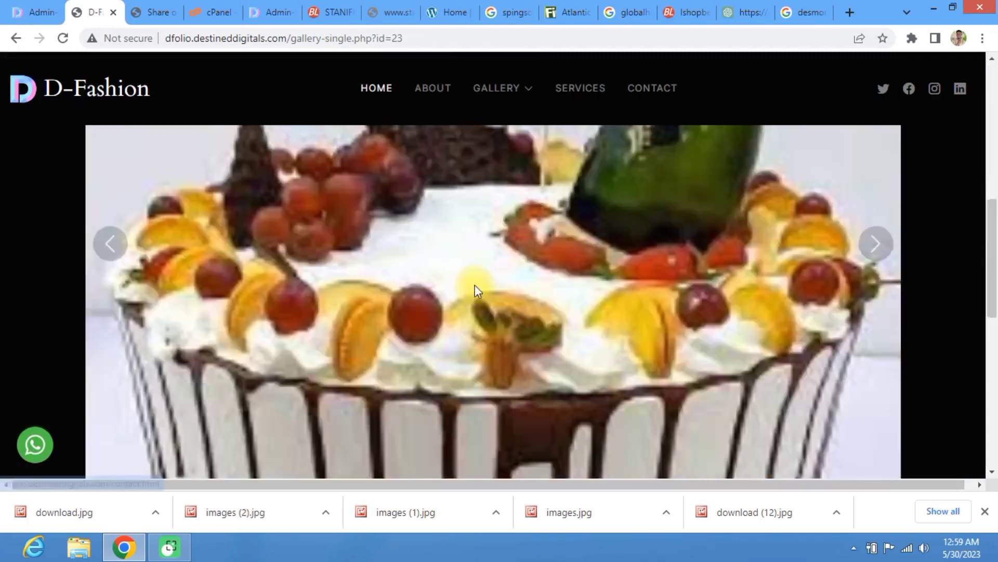
pyautogui.scroll(6, 473, 224)
pyautogui.scroll(-7, 473, 221)
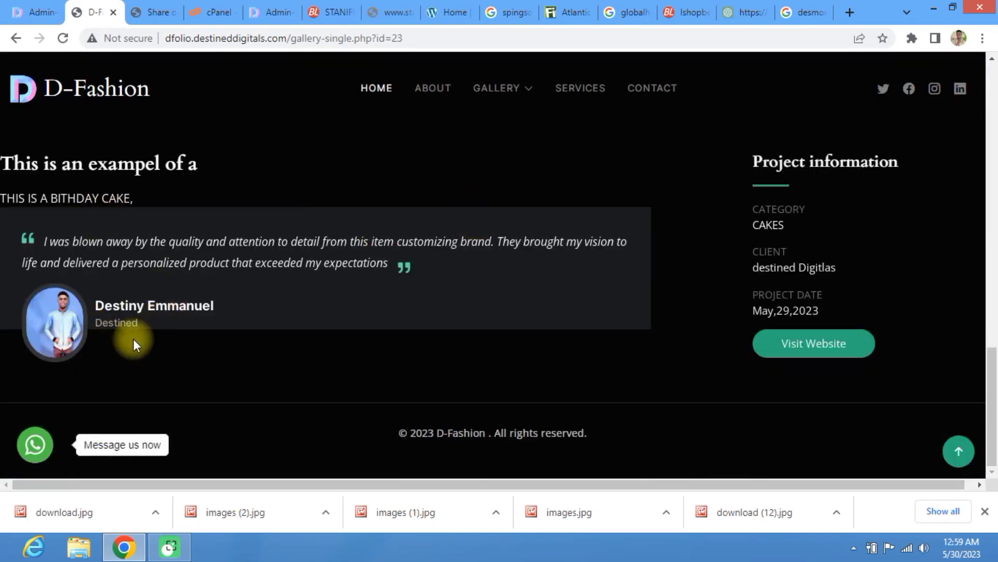
pyautogui.scroll(8, 138, 328)
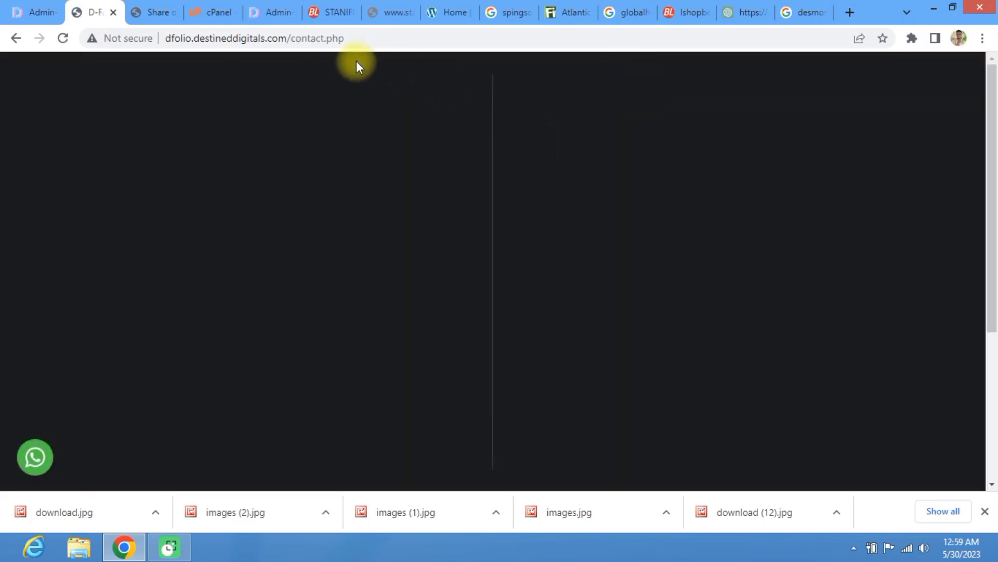
# Step: Autofill the sender's saved name and e-mail, and enter subject ENQUIRIES
pyautogui.scroll(-3, 496, 266)
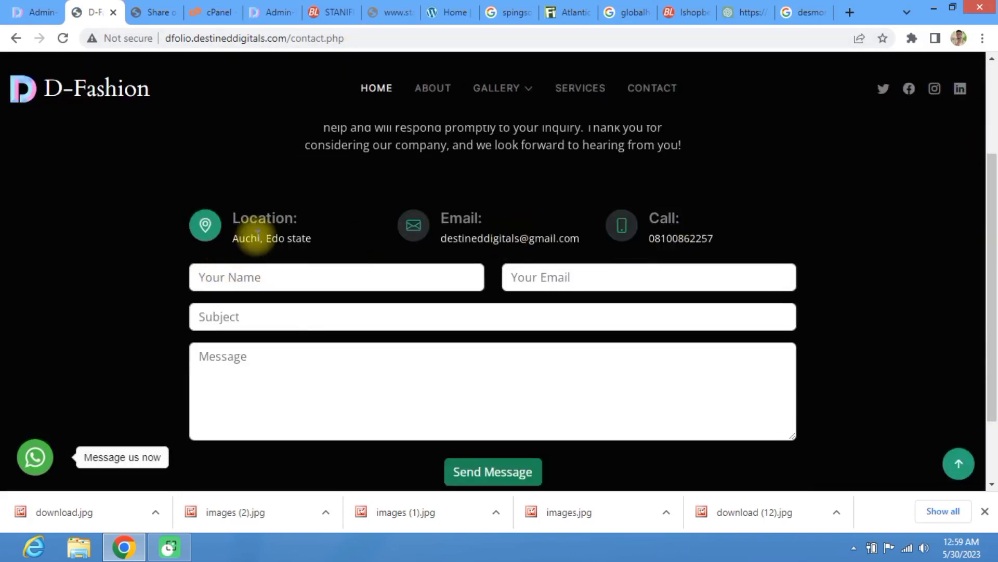
pyautogui.click(268, 280)
pyautogui.click(299, 310)
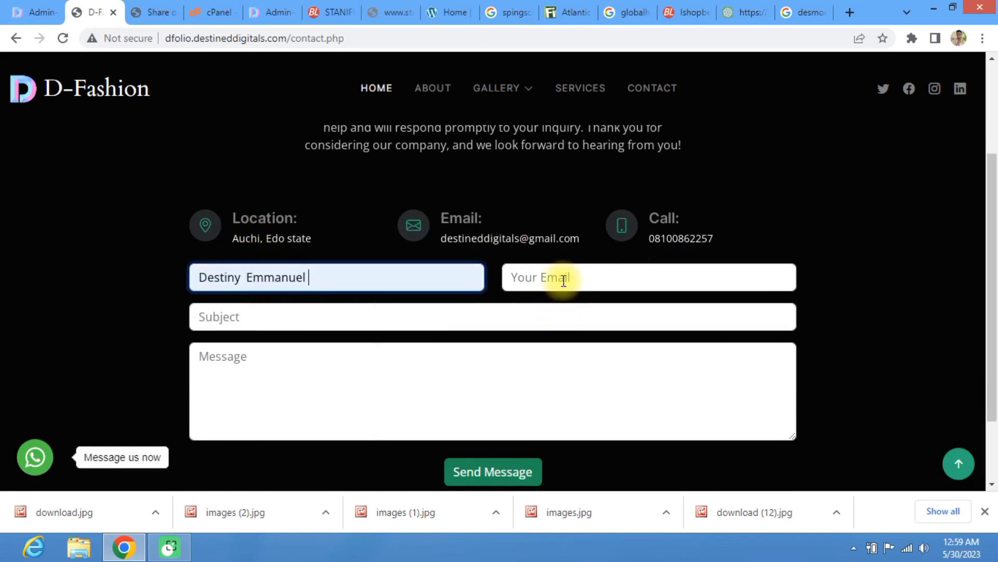
pyautogui.click(582, 277)
pyautogui.click(613, 350)
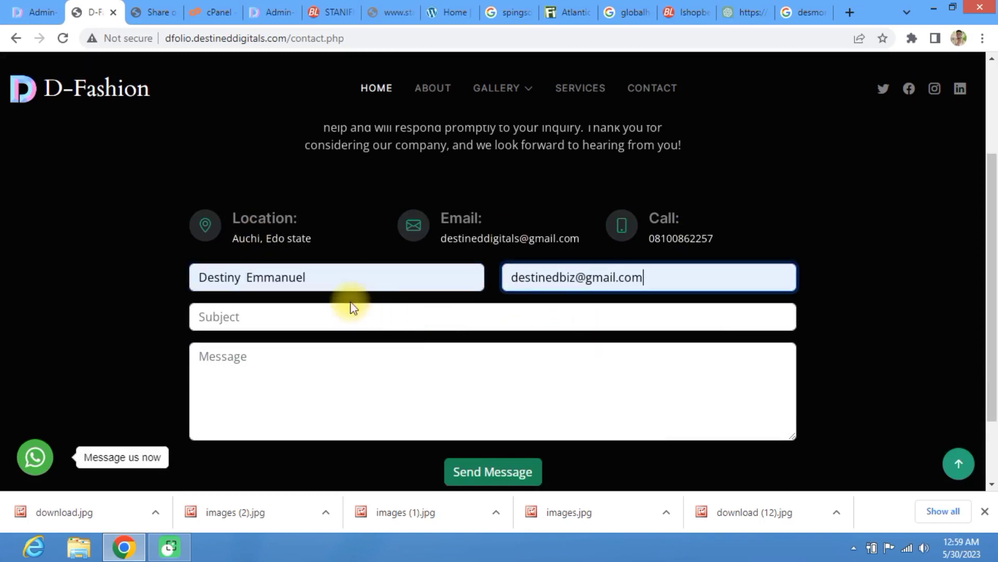
pyautogui.click(344, 312)
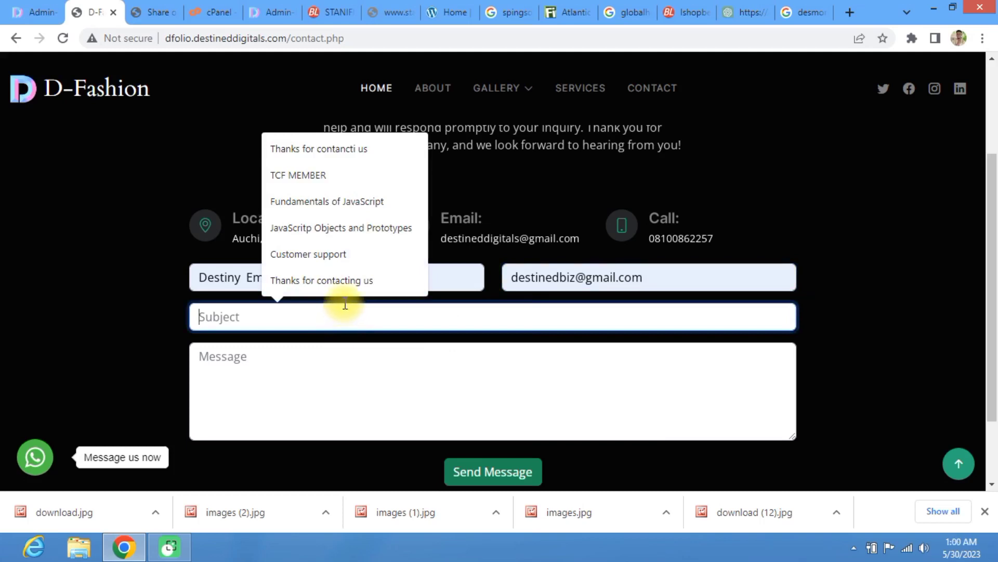
pyautogui.write('EN')
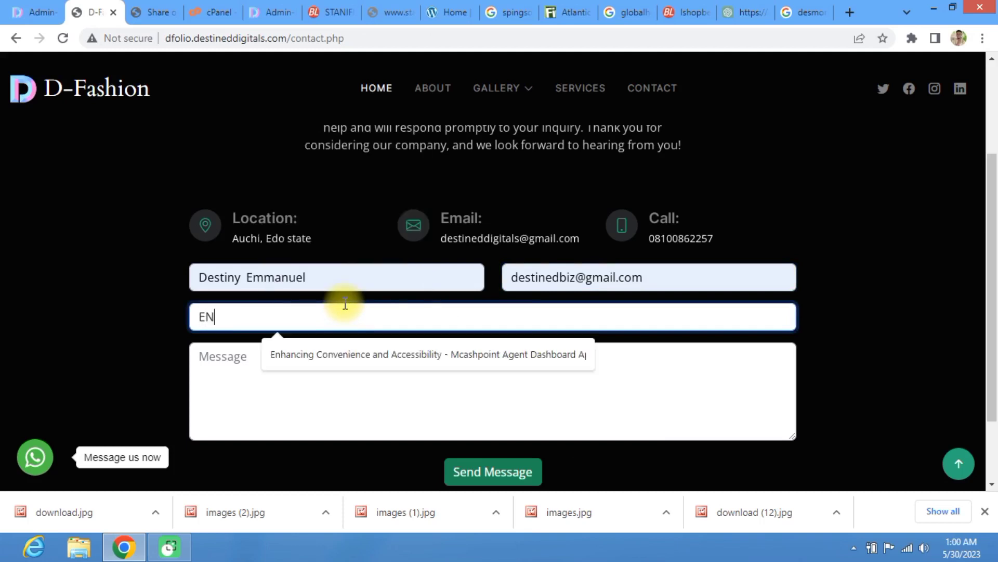
pyautogui.write('QUIRIES')
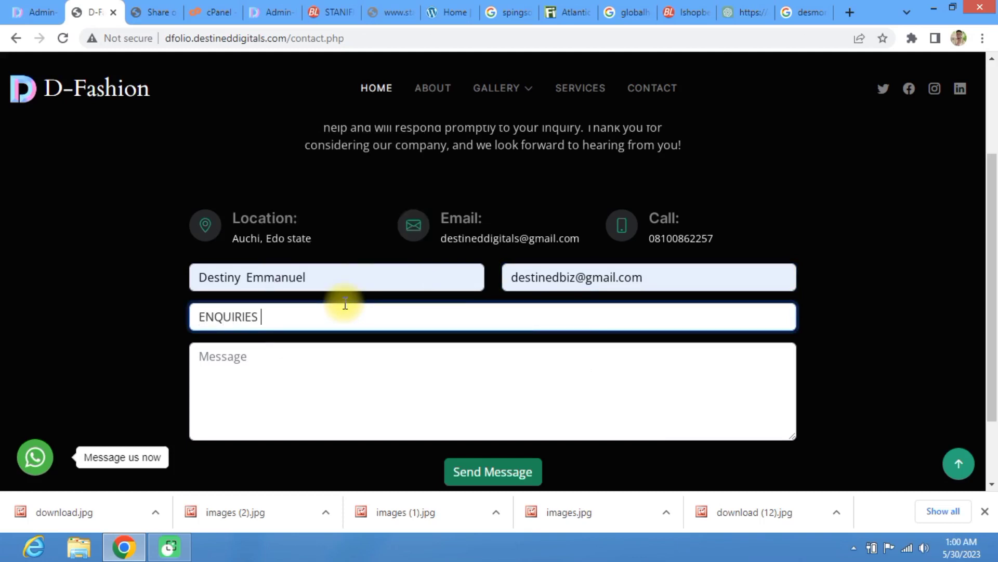
# Step: Write the message 'i want to make equiries about D-folio php script'
pyautogui.click(270, 372)
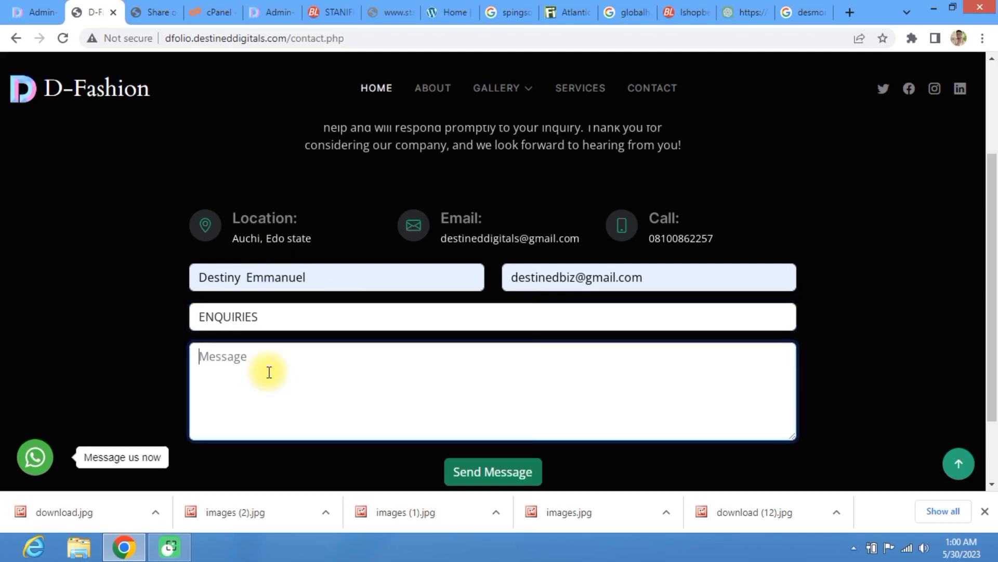
pyautogui.write('i want tp')
pyautogui.press('BackSpace')
pyautogui.write('o make e')
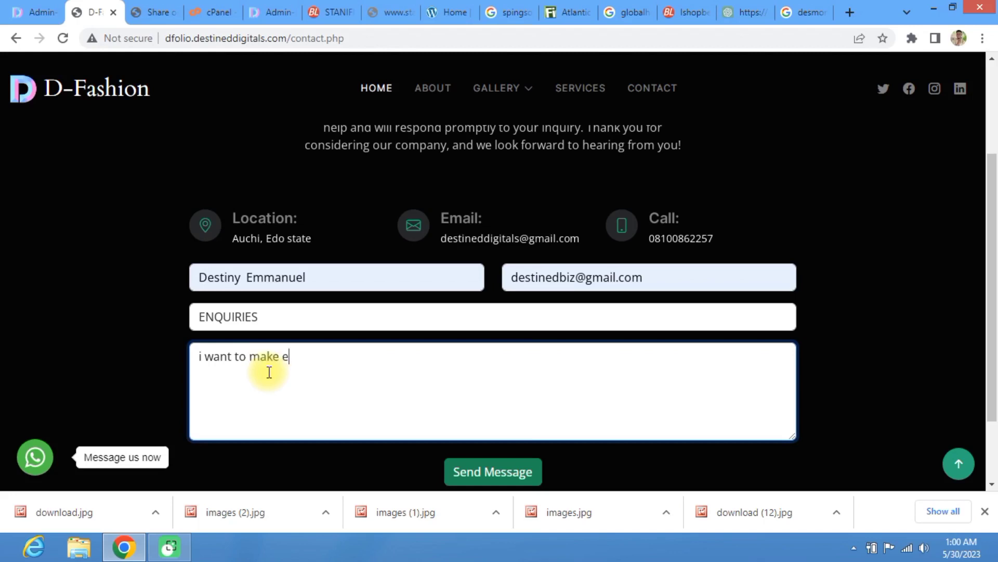
pyautogui.write('quiries about ')
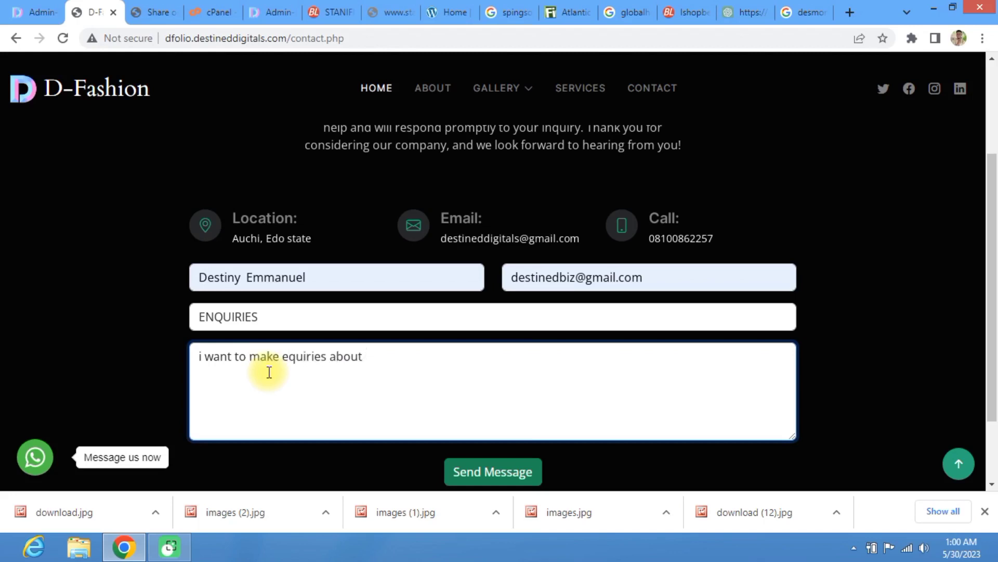
pyautogui.write('D-folio php scrip')
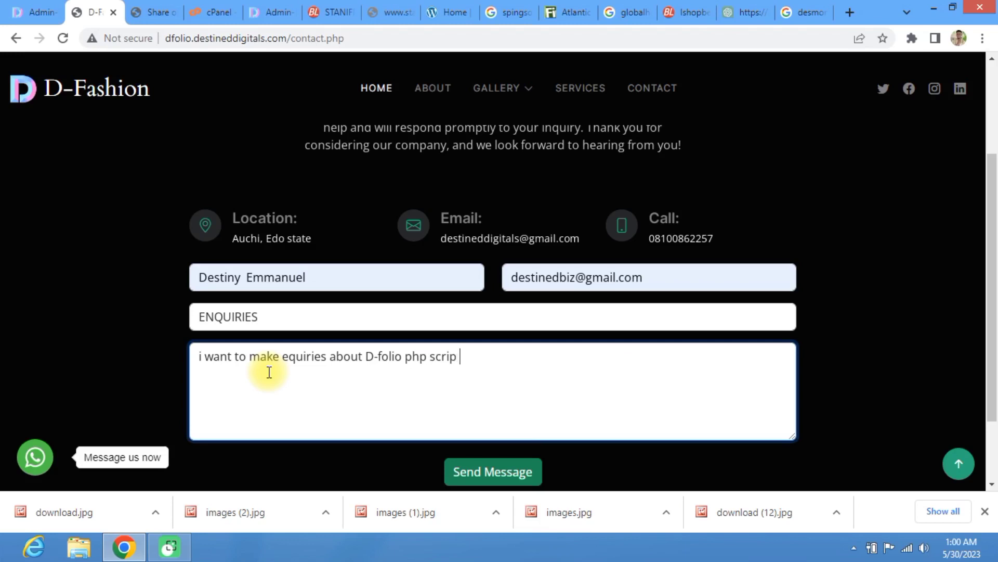
pyautogui.press('BackSpace')
pyautogui.write('t')
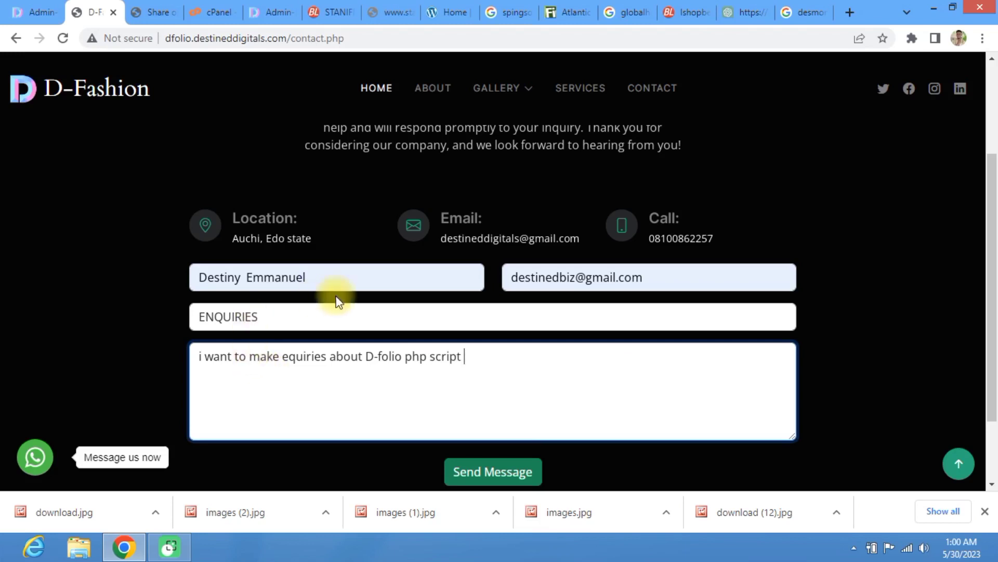
pyautogui.scroll(-2, 403, 329)
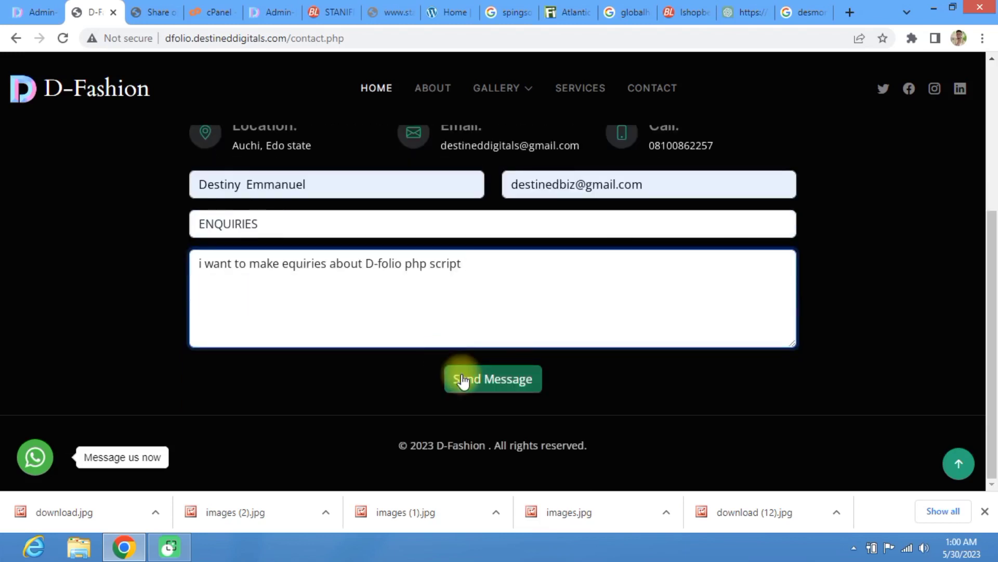
# Step: Send the contact message and acknowledge the 'Thanks for contacting us' alert
pyautogui.click(462, 381)
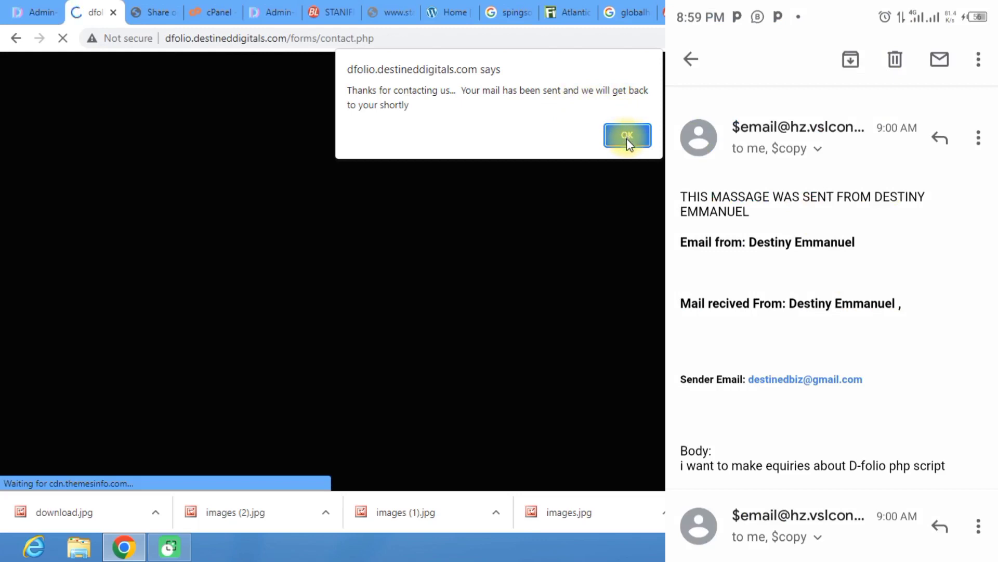
pyautogui.click(627, 135)
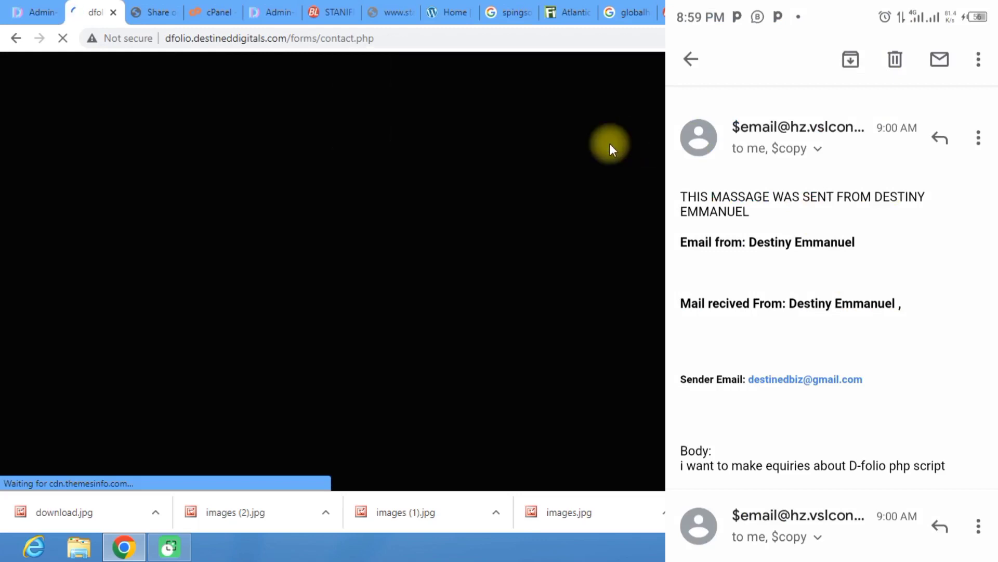